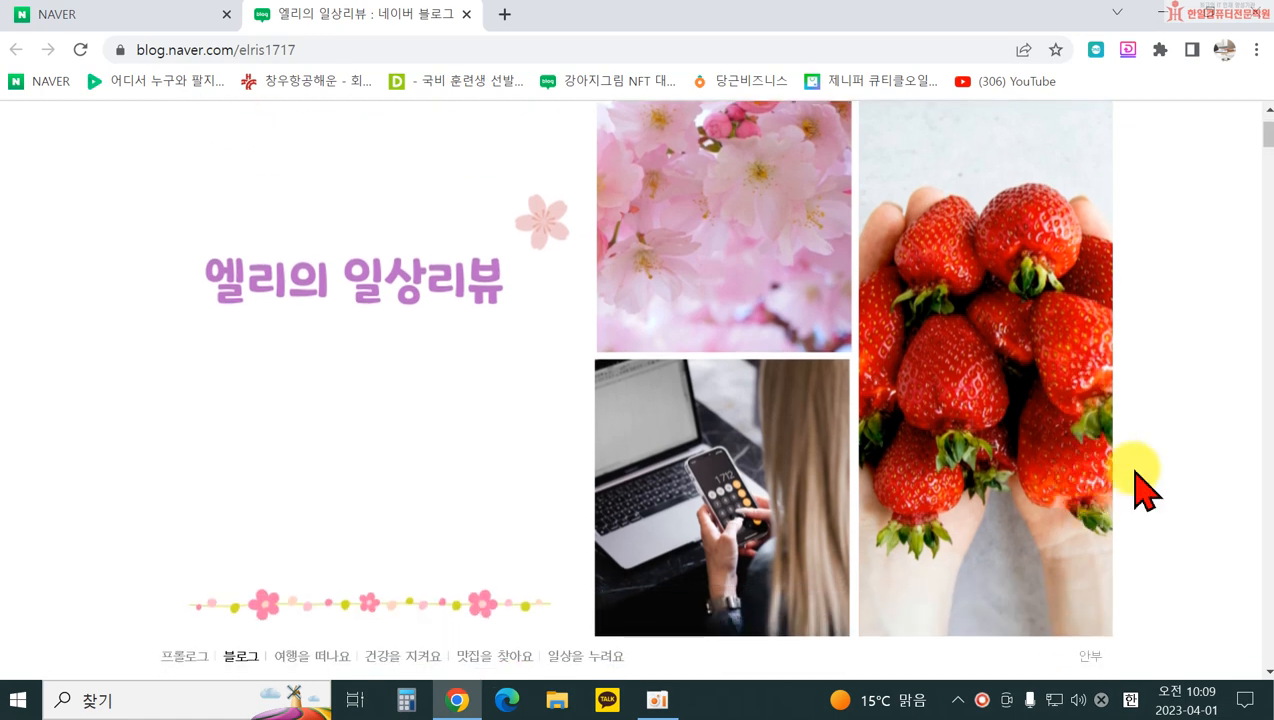
{"action": "scroll", "coordinate": [1150, 498], "scroll_direction": "down", "scroll_amount": 2}
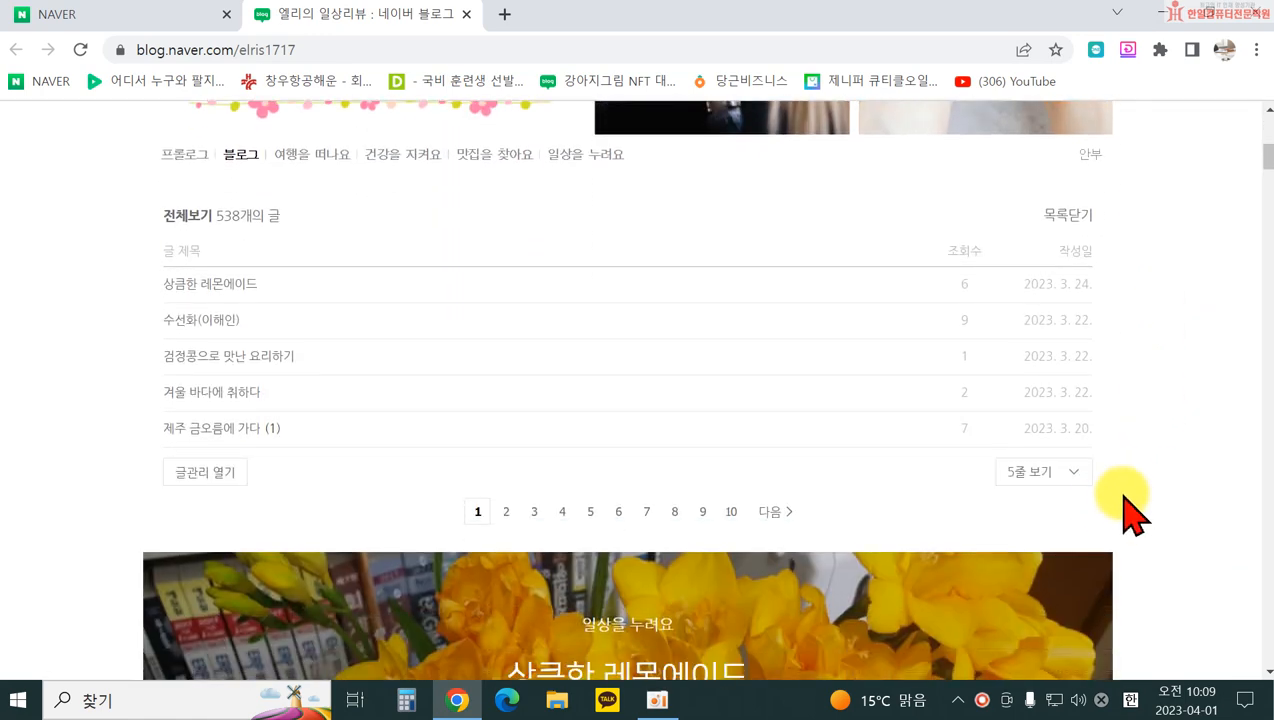
Step: Start a new post through the 내메뉴 personal menu's 글쓰기 option
{"action": "scroll", "coordinate": [1110, 514], "scroll_direction": "up", "scroll_amount": 3}
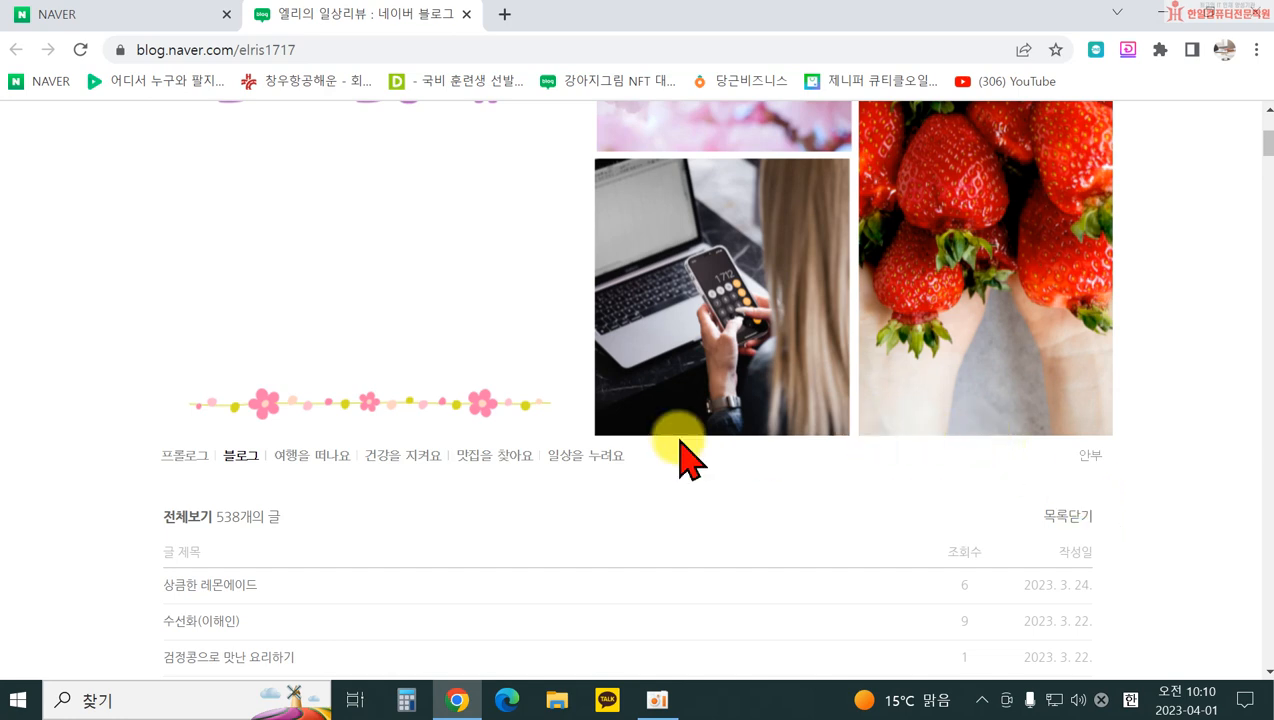
{"action": "scroll", "coordinate": [758, 432], "scroll_direction": "down", "scroll_amount": 2}
{"action": "scroll", "coordinate": [760, 432], "scroll_direction": "down", "scroll_amount": 5}
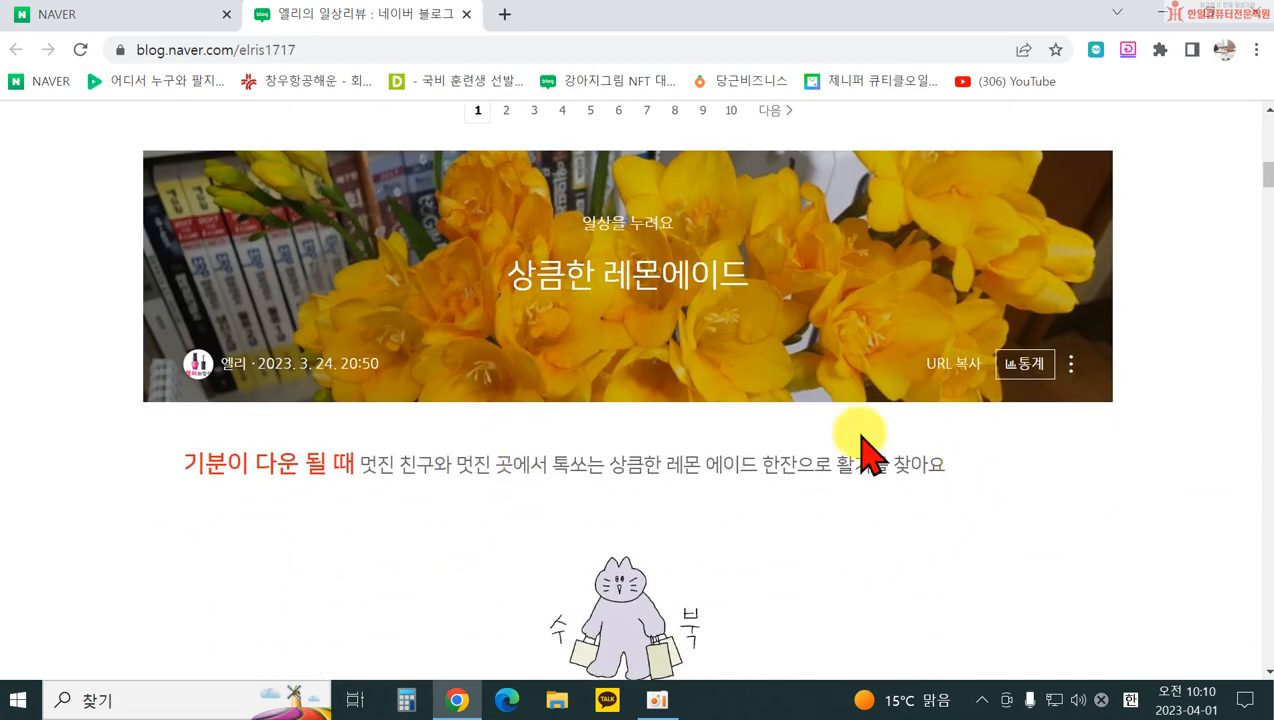
{"action": "scroll", "coordinate": [623, 441], "scroll_direction": "down", "scroll_amount": 15}
{"action": "scroll", "coordinate": [520, 445], "scroll_direction": "down", "scroll_amount": 5}
{"action": "scroll", "coordinate": [522, 445], "scroll_direction": "up", "scroll_amount": 20}
{"action": "scroll", "coordinate": [525, 445], "scroll_direction": "up", "scroll_amount": 2}
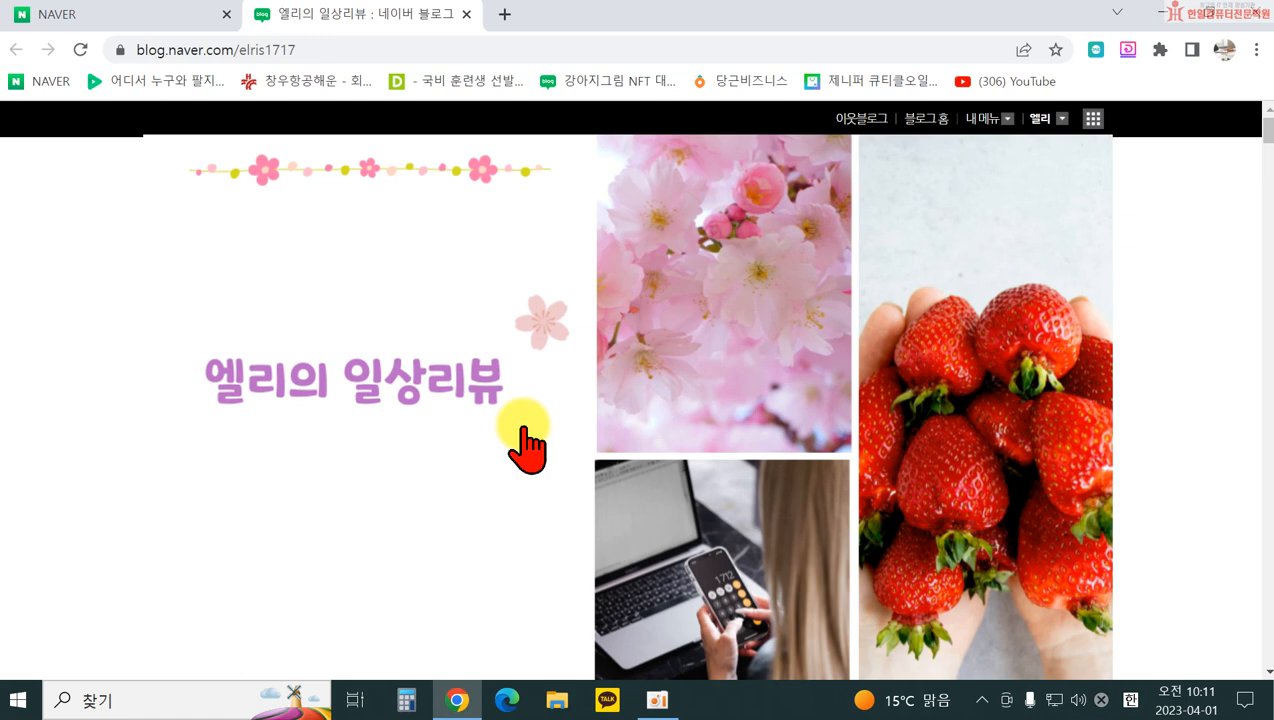
{"action": "left_click", "coordinate": [987, 122]}
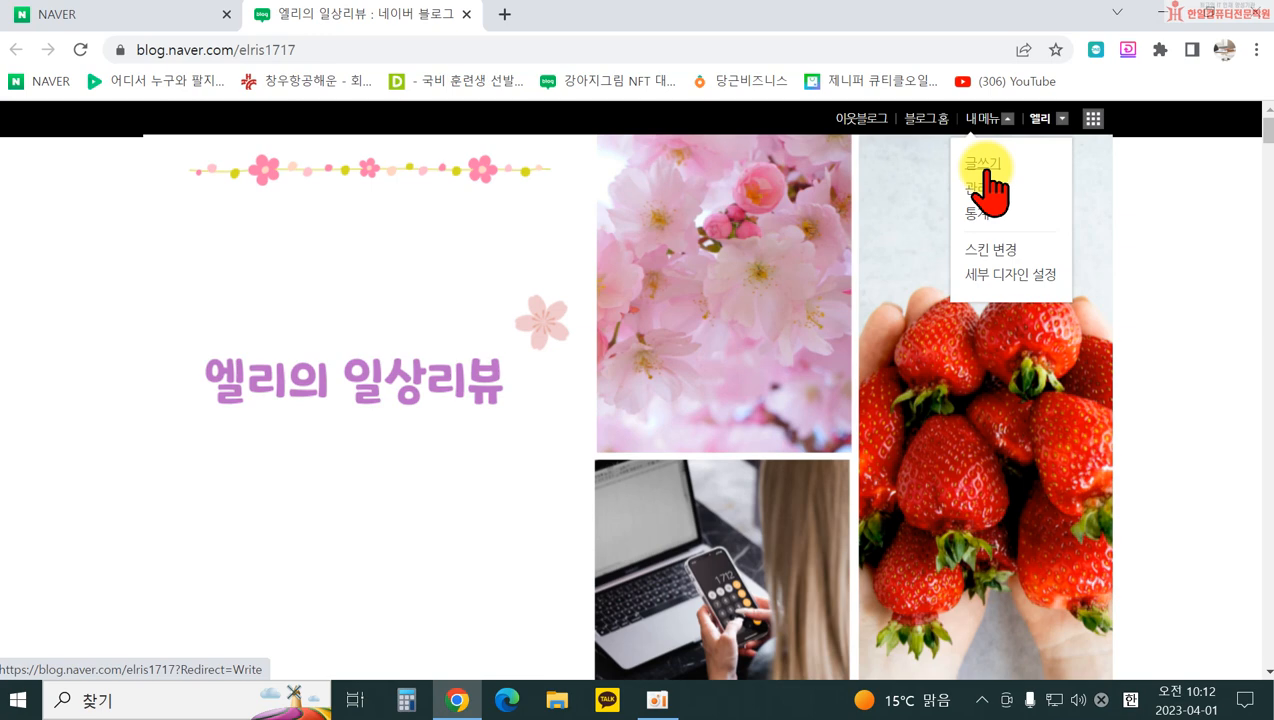
{"action": "left_click", "coordinate": [984, 168]}
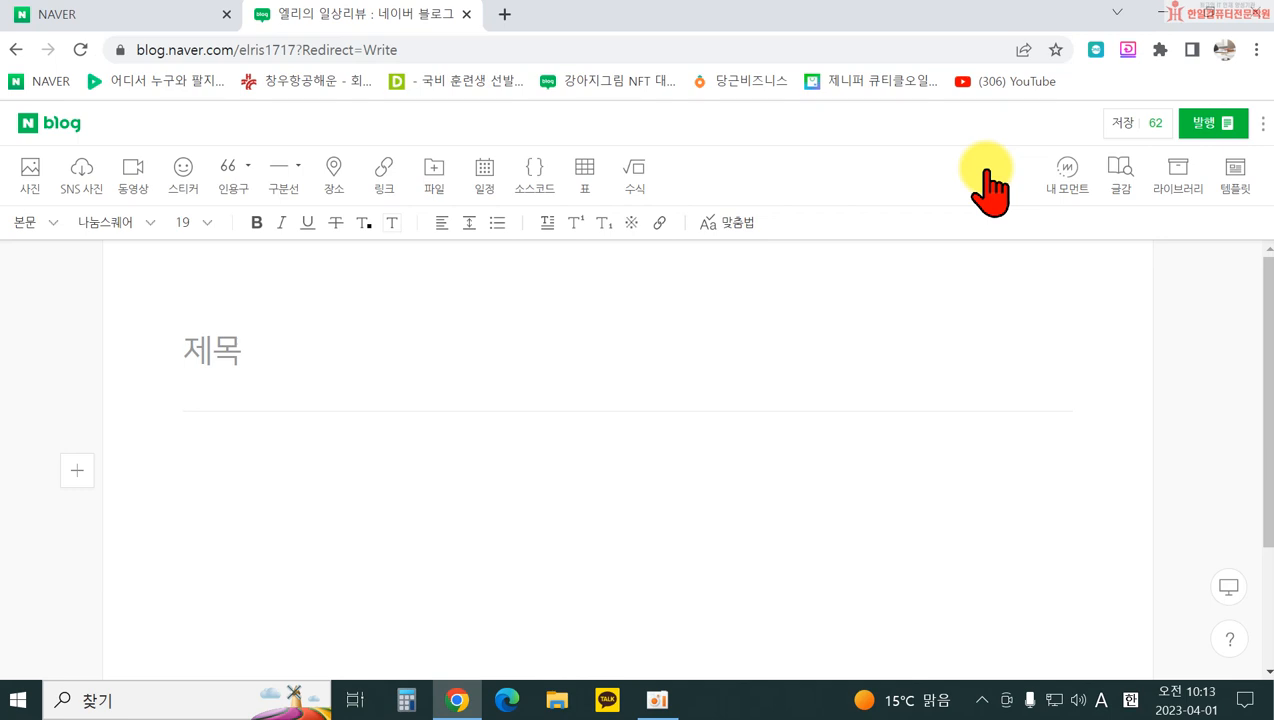
Step: Enter the Korean title '엘리의 일상리뷰 블로그 시작!' in the 제목 field
{"action": "left_click", "coordinate": [203, 348]}
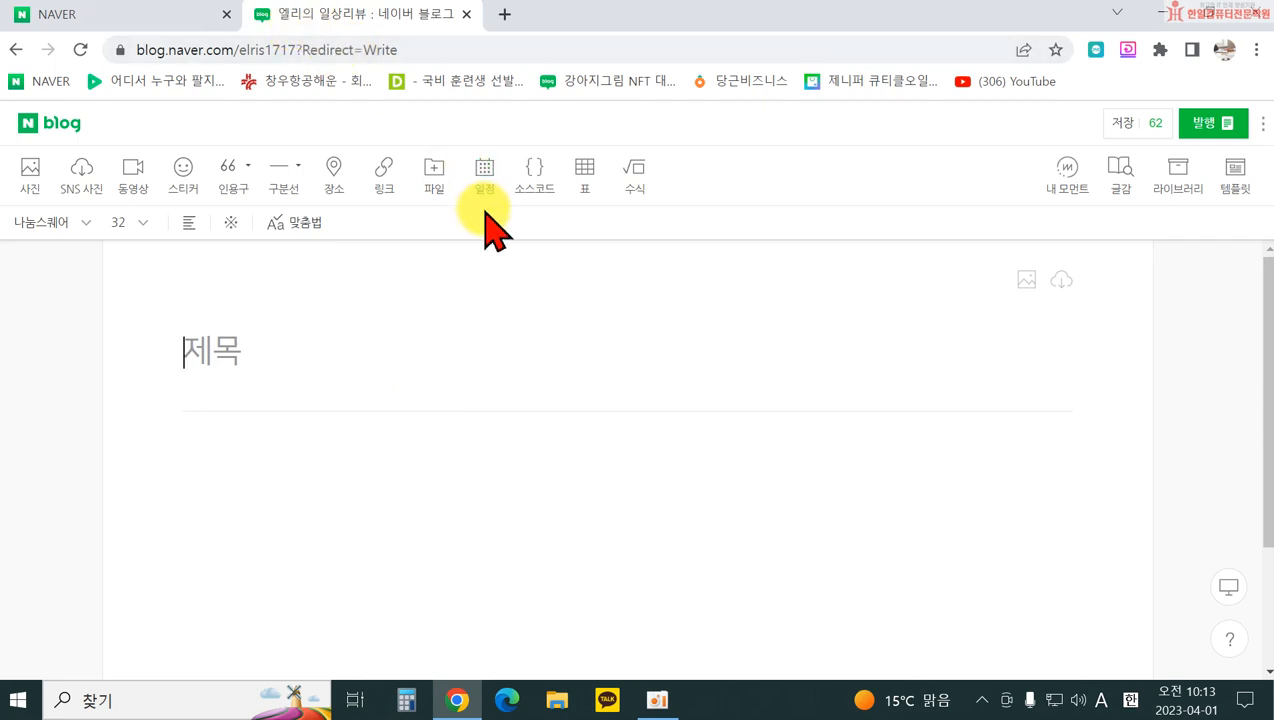
{"action": "type", "text": "d"}
{"action": "key", "text": "BackSpace"}
{"action": "key", "text": "Hangul"}
{"action": "type", "text": "엘리의"}
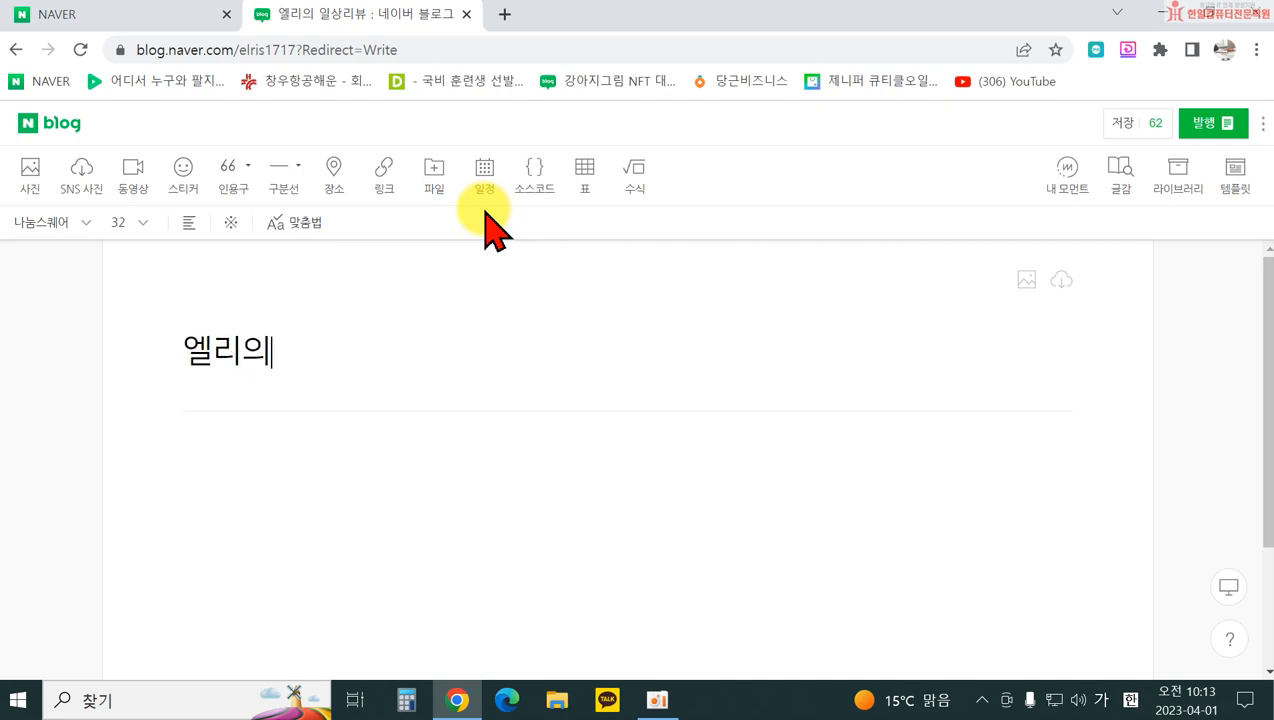
{"action": "type", "text": " 일상리뷰 블로"}
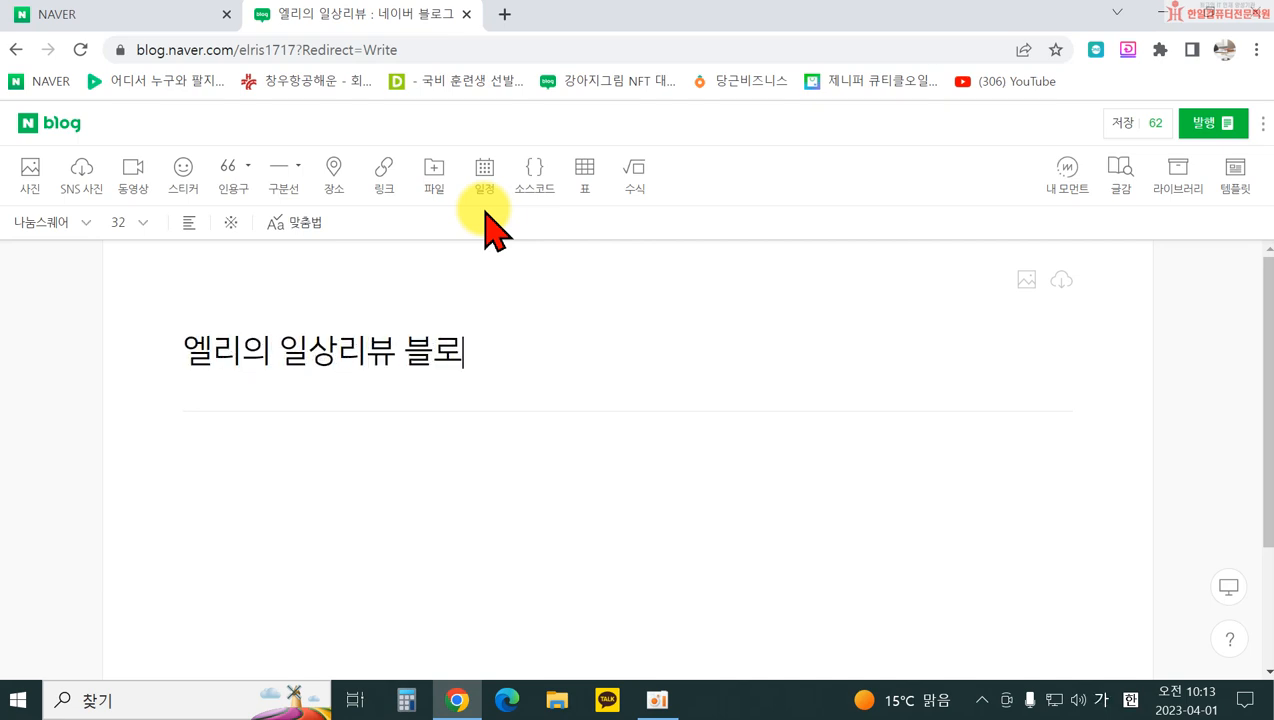
{"action": "type", "text": "그 싴작"}
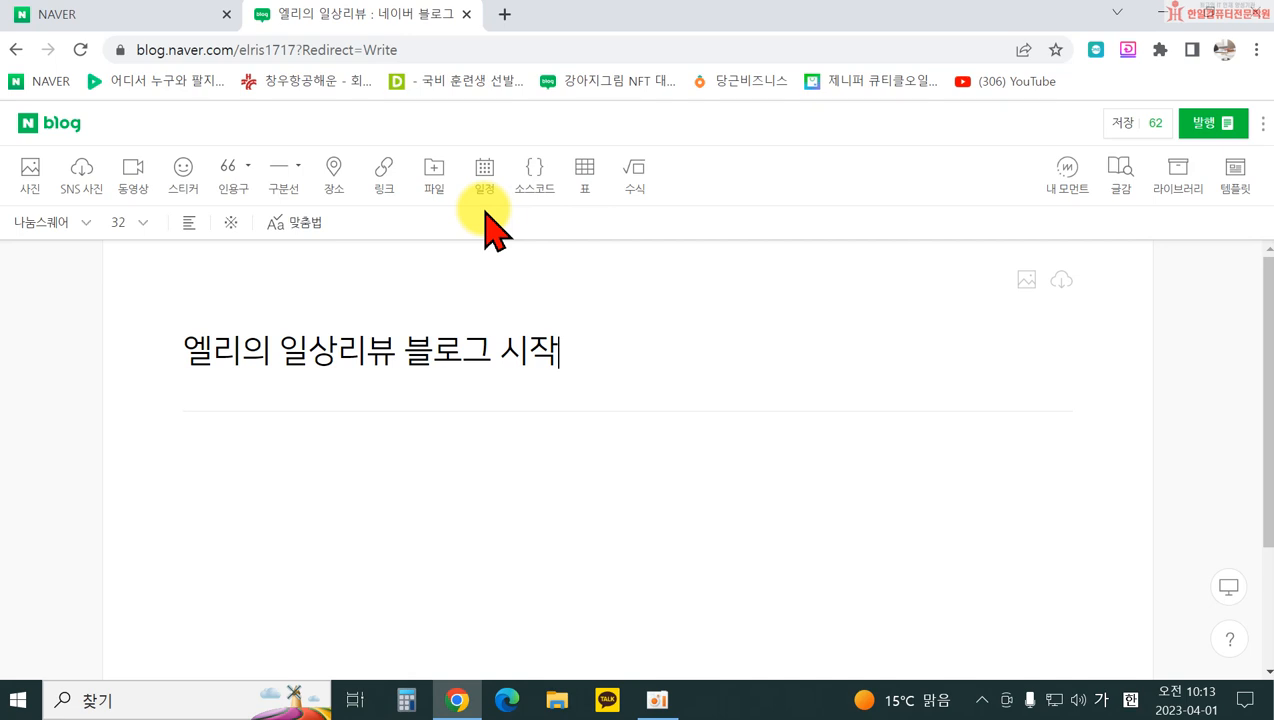
{"action": "type", "text": "!"}
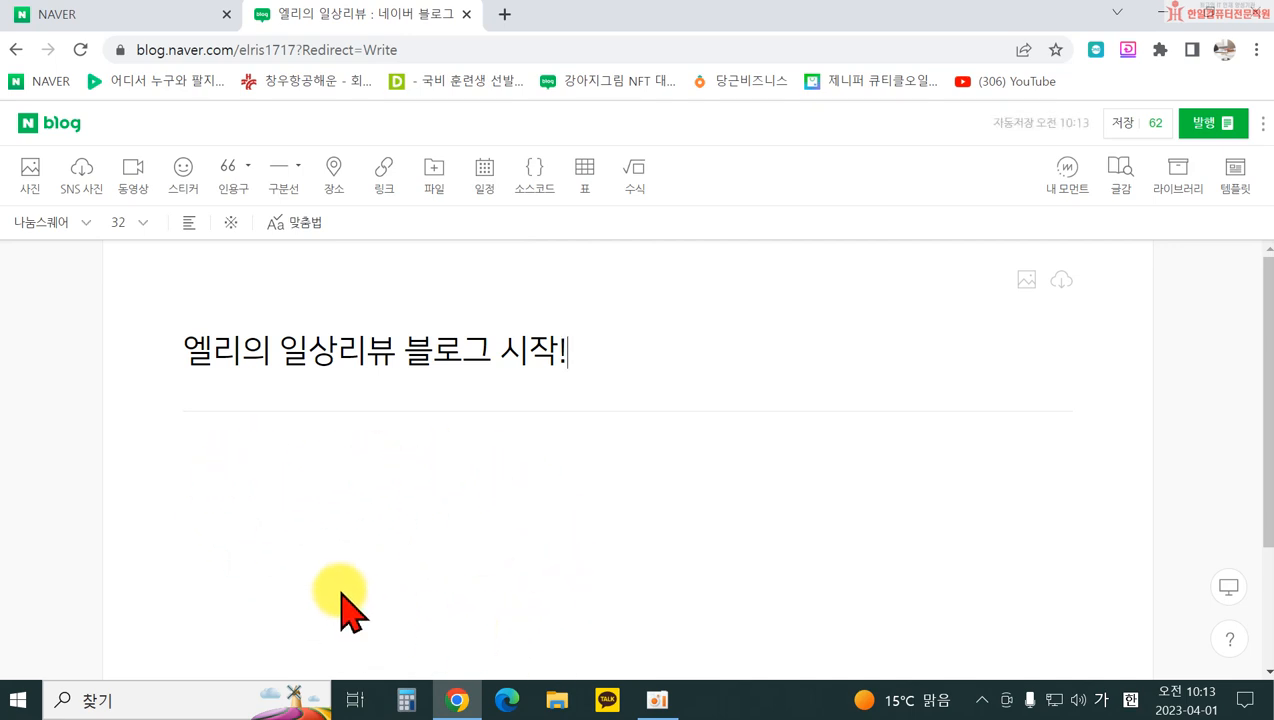
{"action": "left_click", "coordinate": [283, 508]}
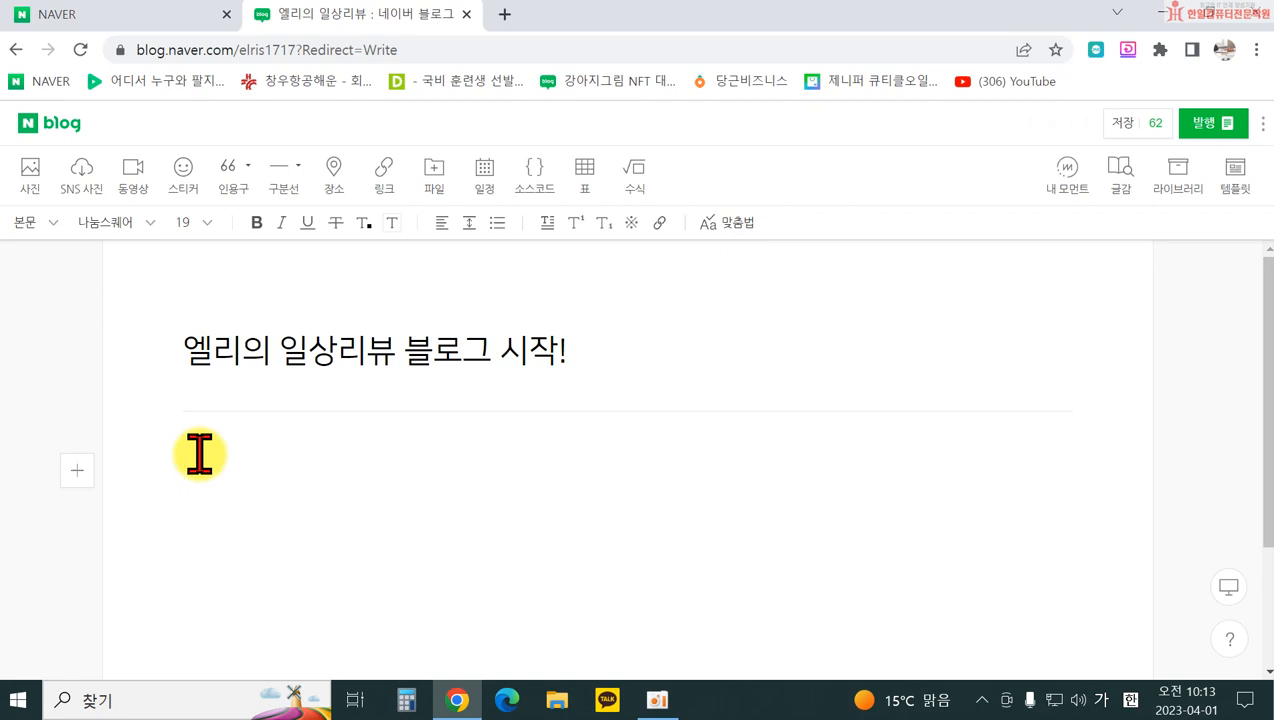
Step: Type a sentence about sharing travel impressions, then '엘리의 일상리뷰 블로그를 시작합니다.' on a new line
{"action": "type", "text": "ㄱ"}
{"action": "type", "text": "과 함께"}
{"action": "type", "text": " 즐거운 여"}
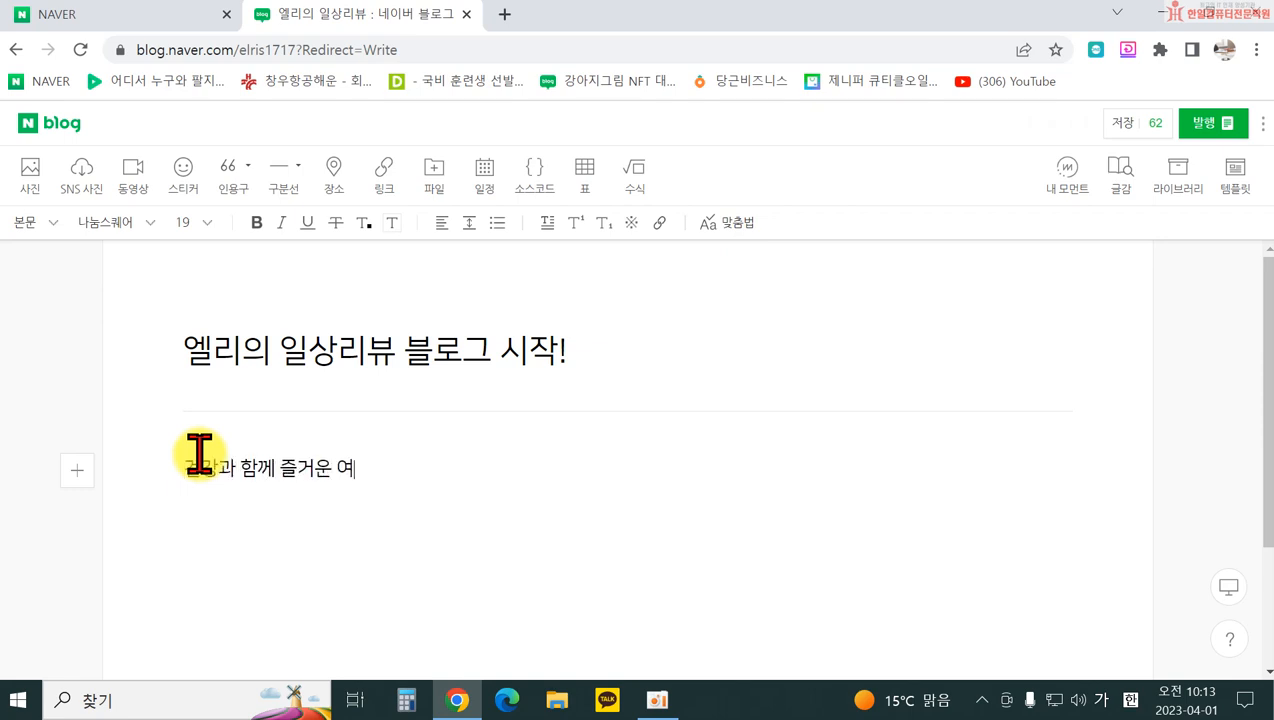
{"action": "type", "text": "향을 다니며 느꼈던 점들을 공"}
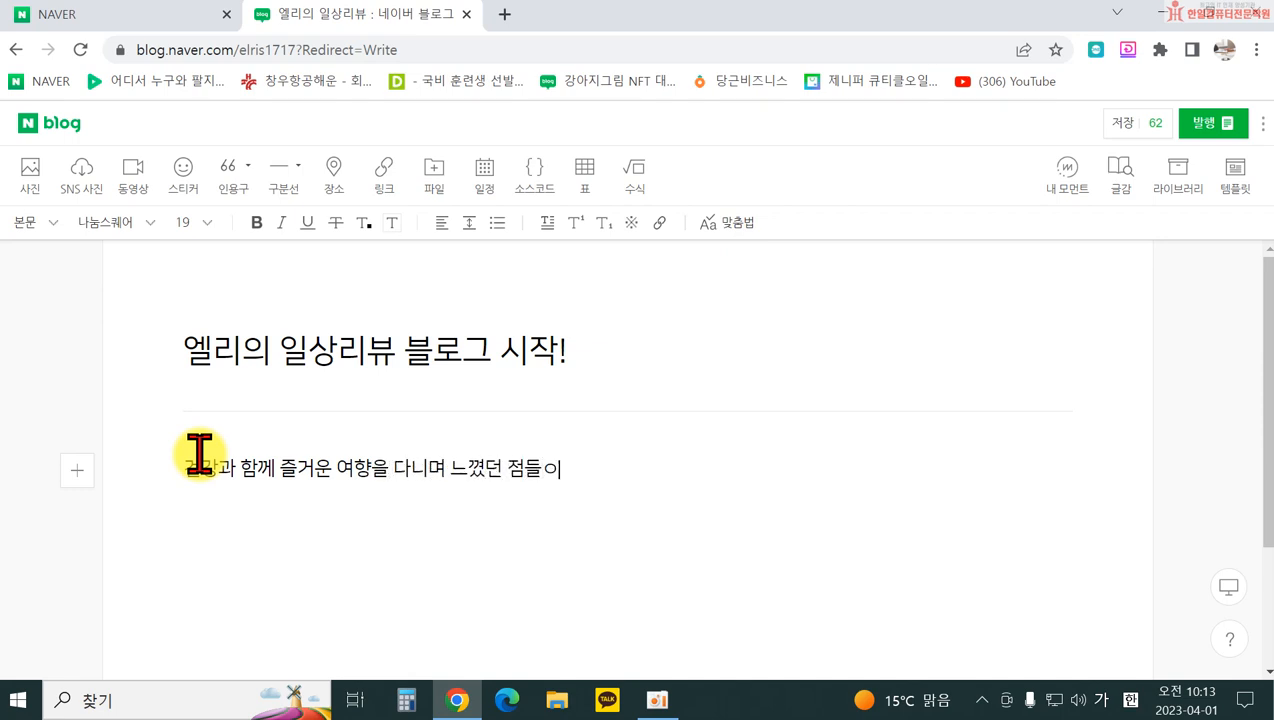
{"action": "type", "text": "유하고"}
{"action": "type", "text": " 비"}
{"action": "key", "text": "BackSpace"}
{"action": "key", "text": "BackSpace"}
{"action": "type", "text": "자 블로그를 개"}
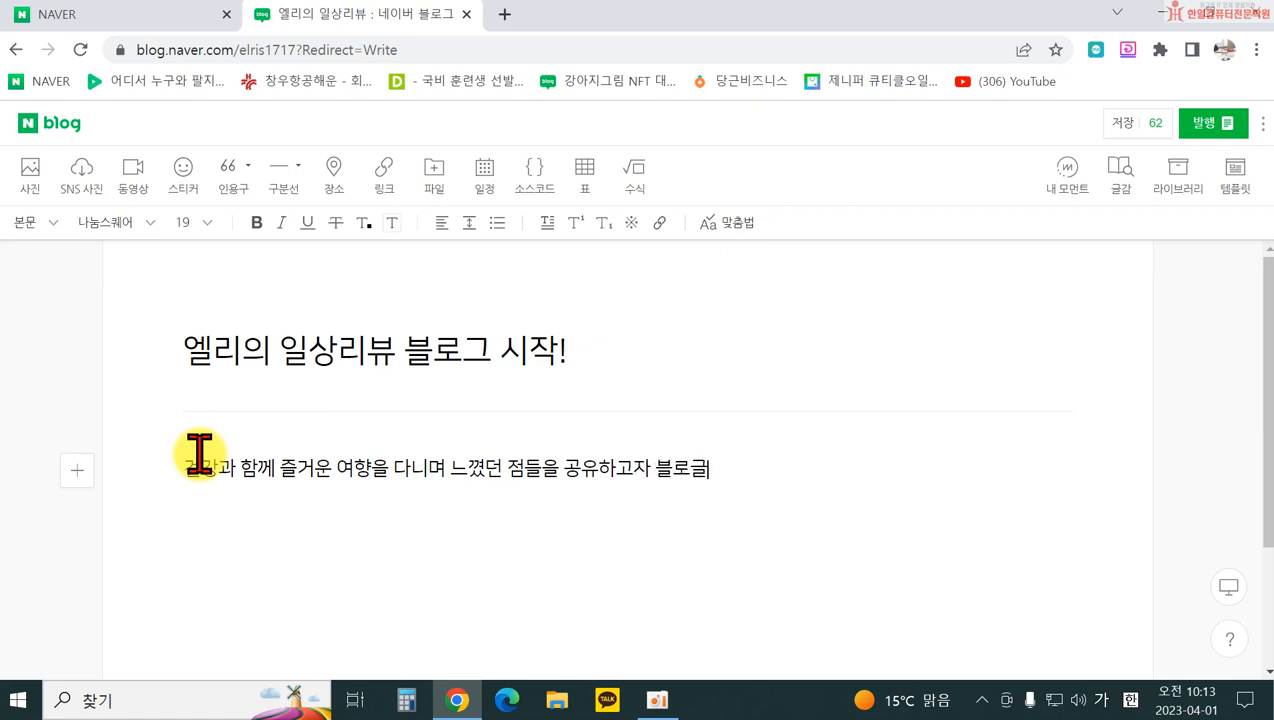
{"action": "type", "text": "설하였습니"}
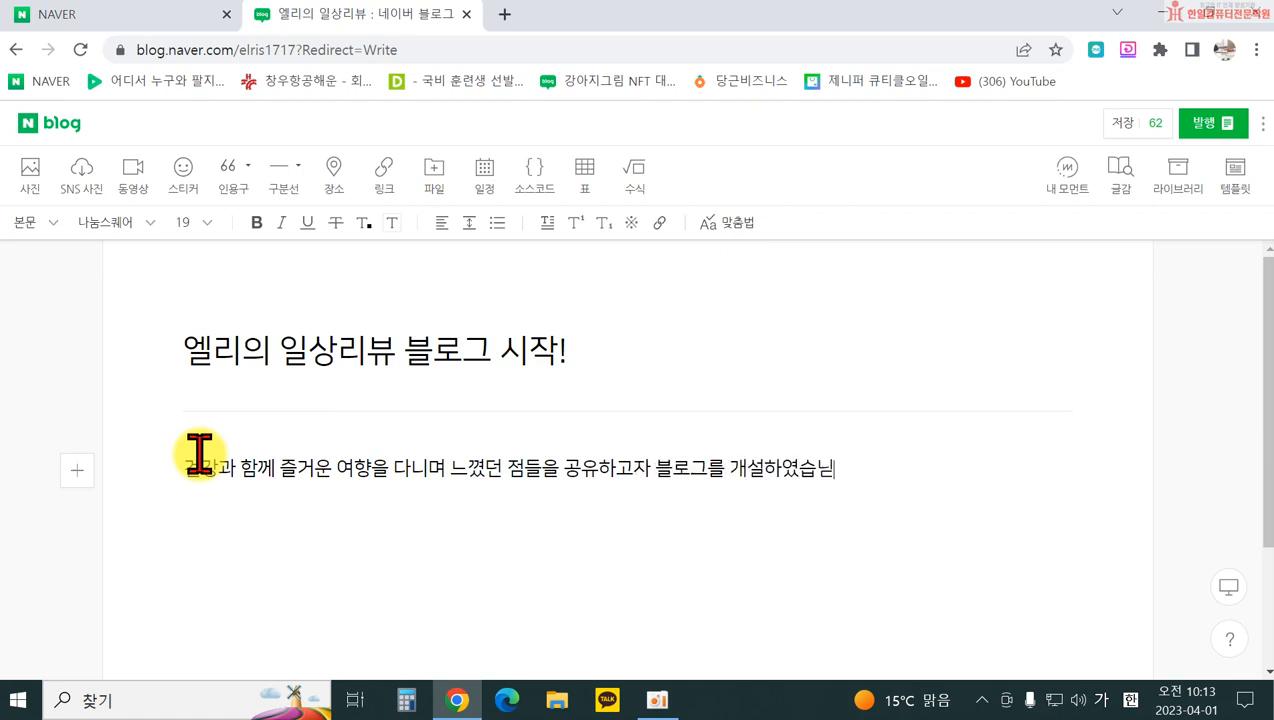
{"action": "type", "text": "다."}
{"action": "key", "text": "Return"}
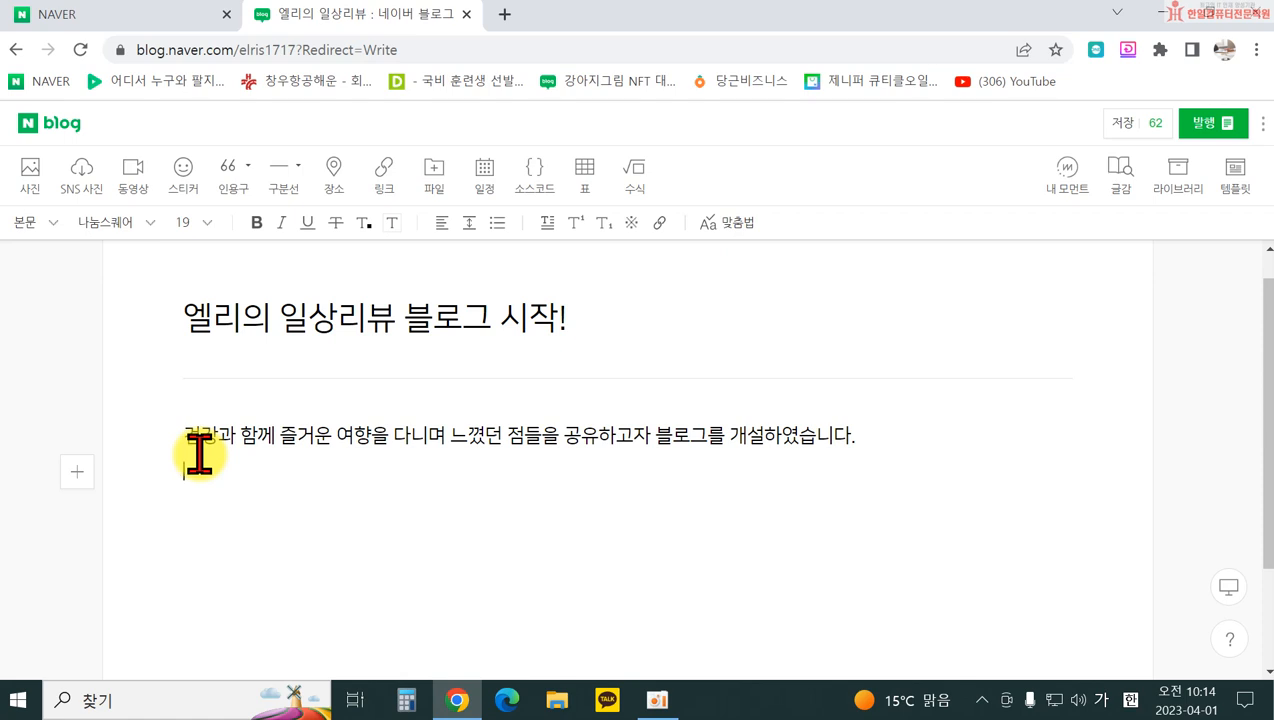
{"action": "type", "text": "리의 일상리뷰 블로그를 시작합니다."}
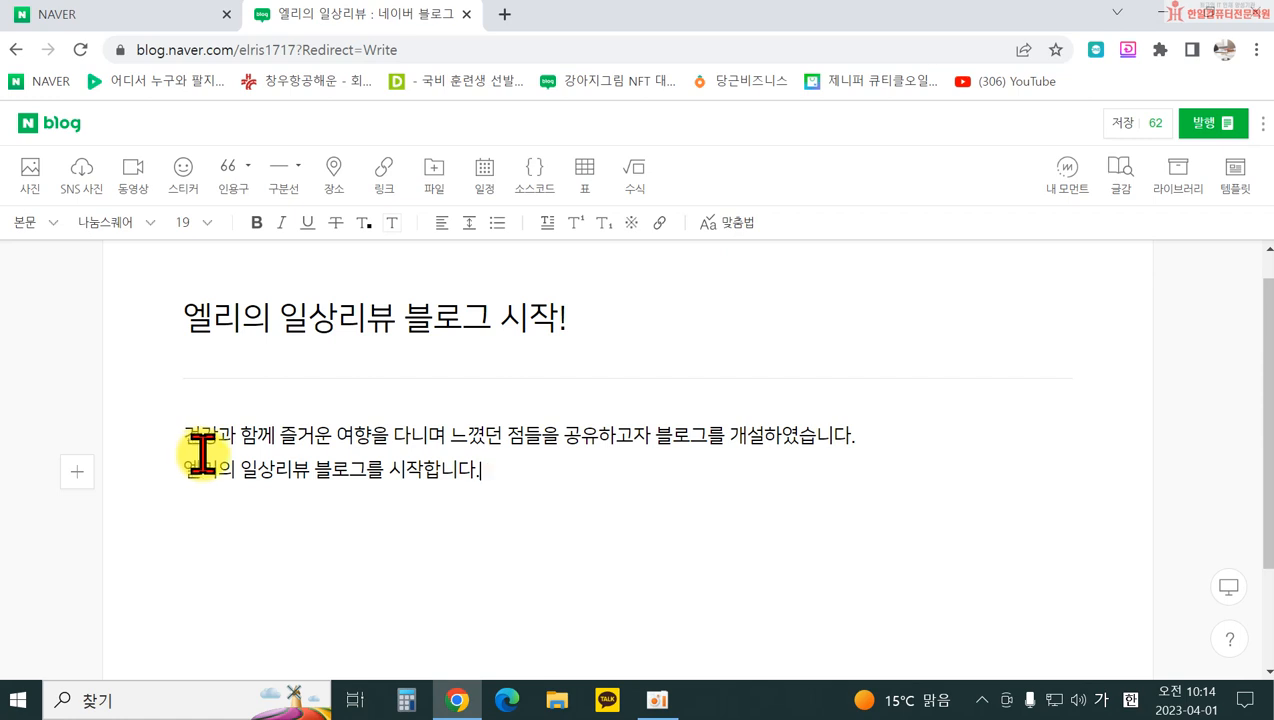
Step: Publish the post in the 일상을 누려요 category, public and immediately
{"action": "left_click", "coordinate": [1203, 138]}
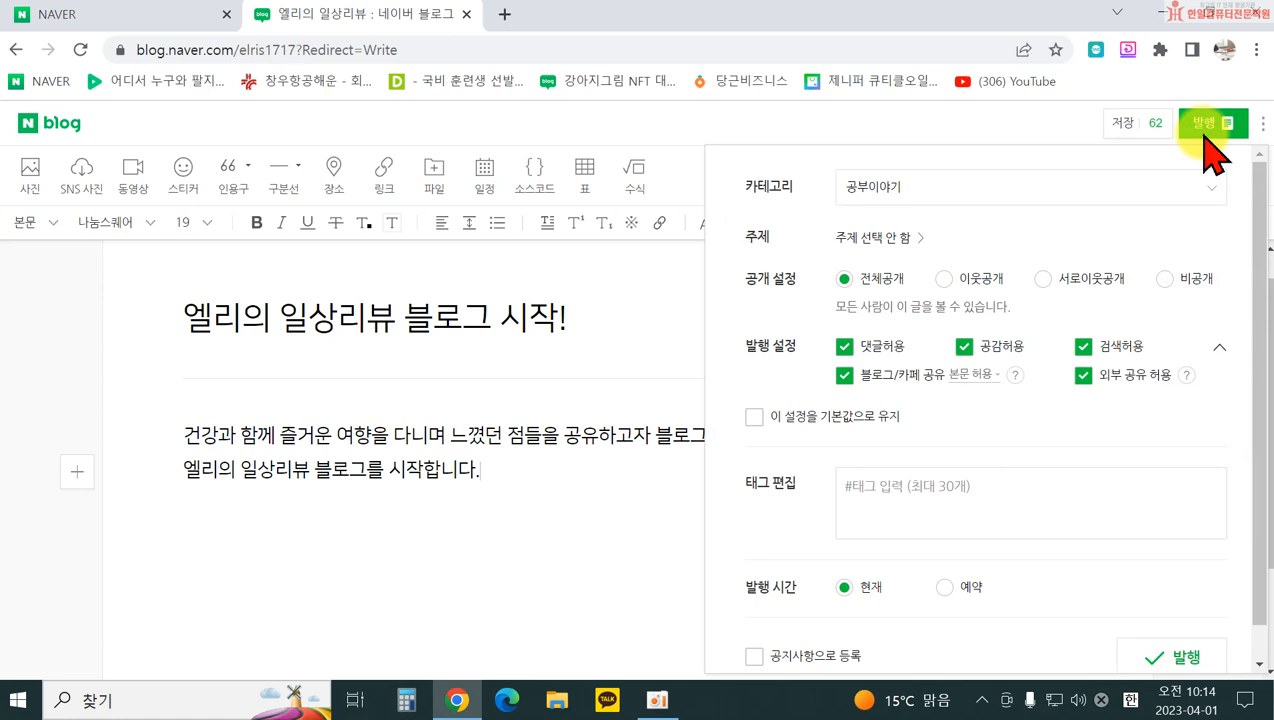
{"action": "left_click", "coordinate": [908, 193]}
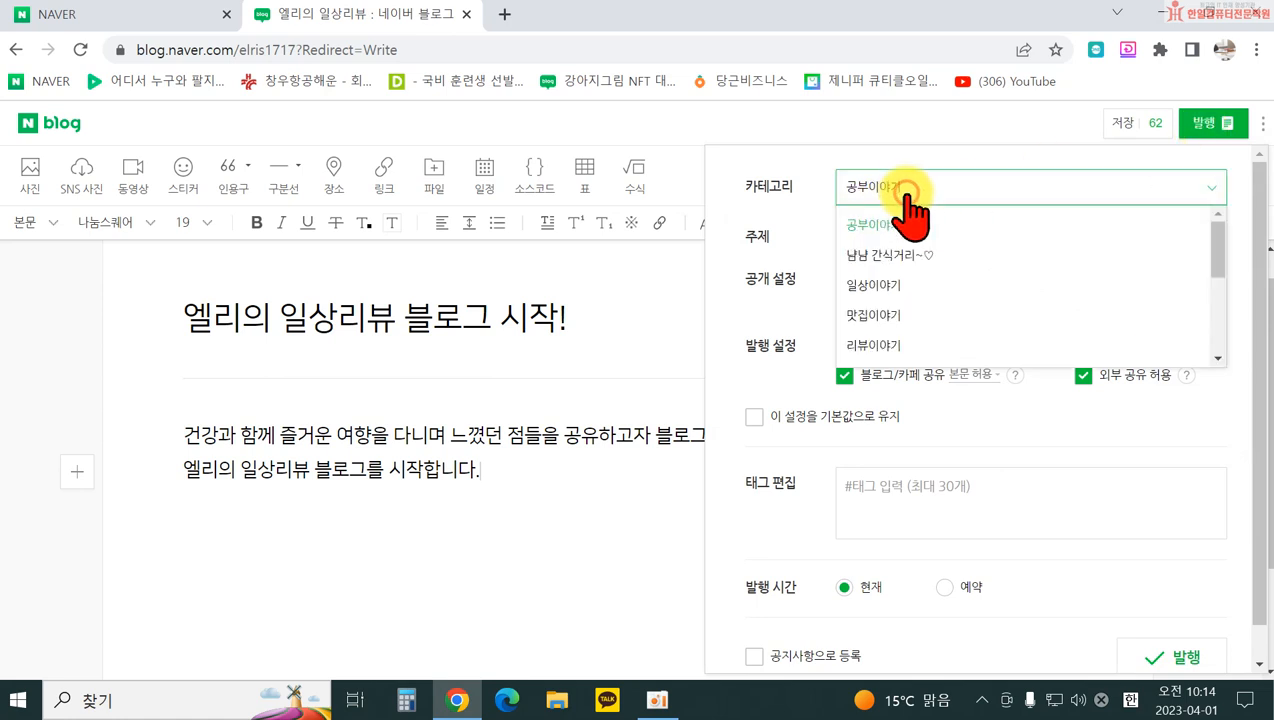
{"action": "scroll", "coordinate": [925, 318], "scroll_direction": "down", "scroll_amount": 3}
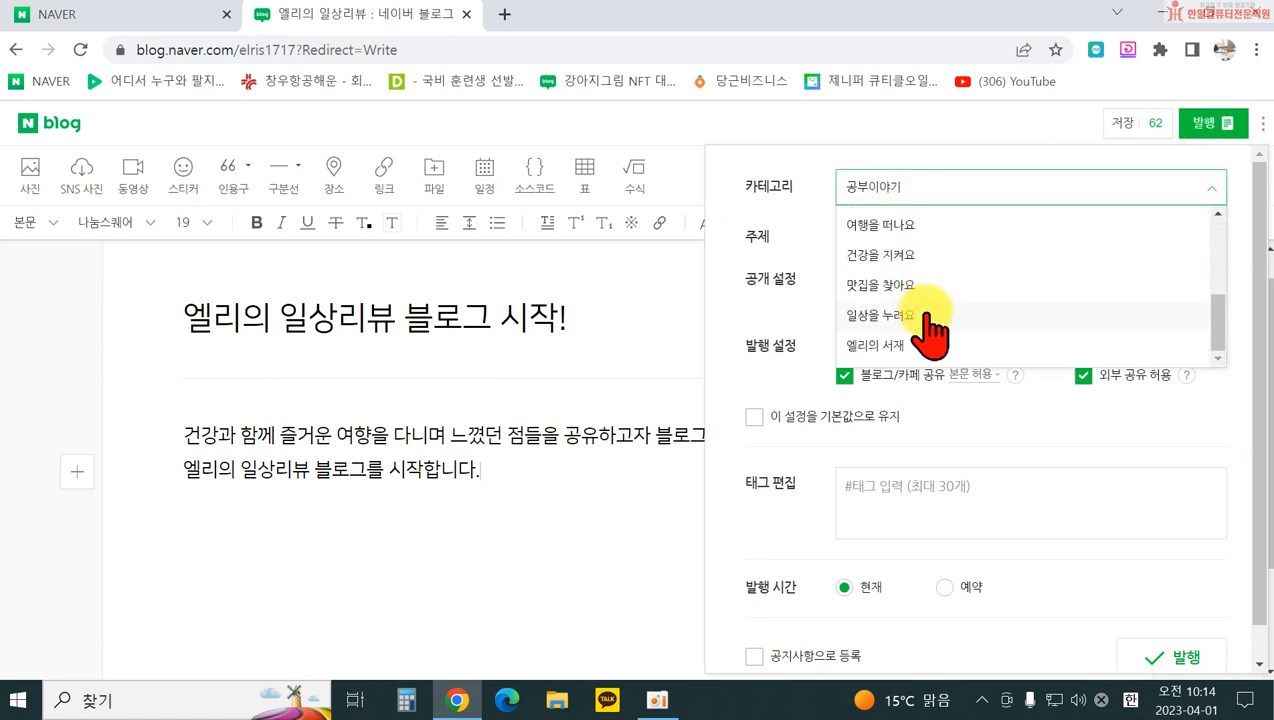
{"action": "scroll", "coordinate": [938, 313], "scroll_direction": "down", "scroll_amount": 1}
{"action": "left_click", "coordinate": [908, 281]}
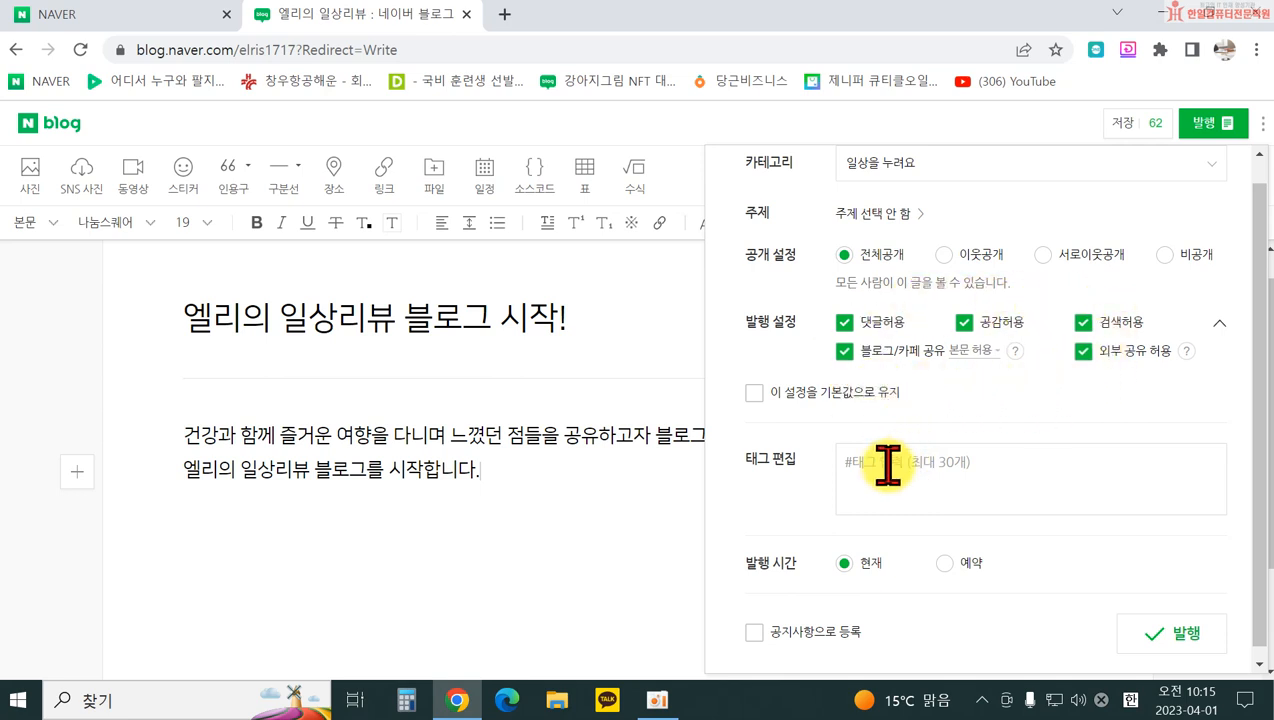
{"action": "left_click", "coordinate": [876, 480]}
{"action": "left_click", "coordinate": [1147, 643]}
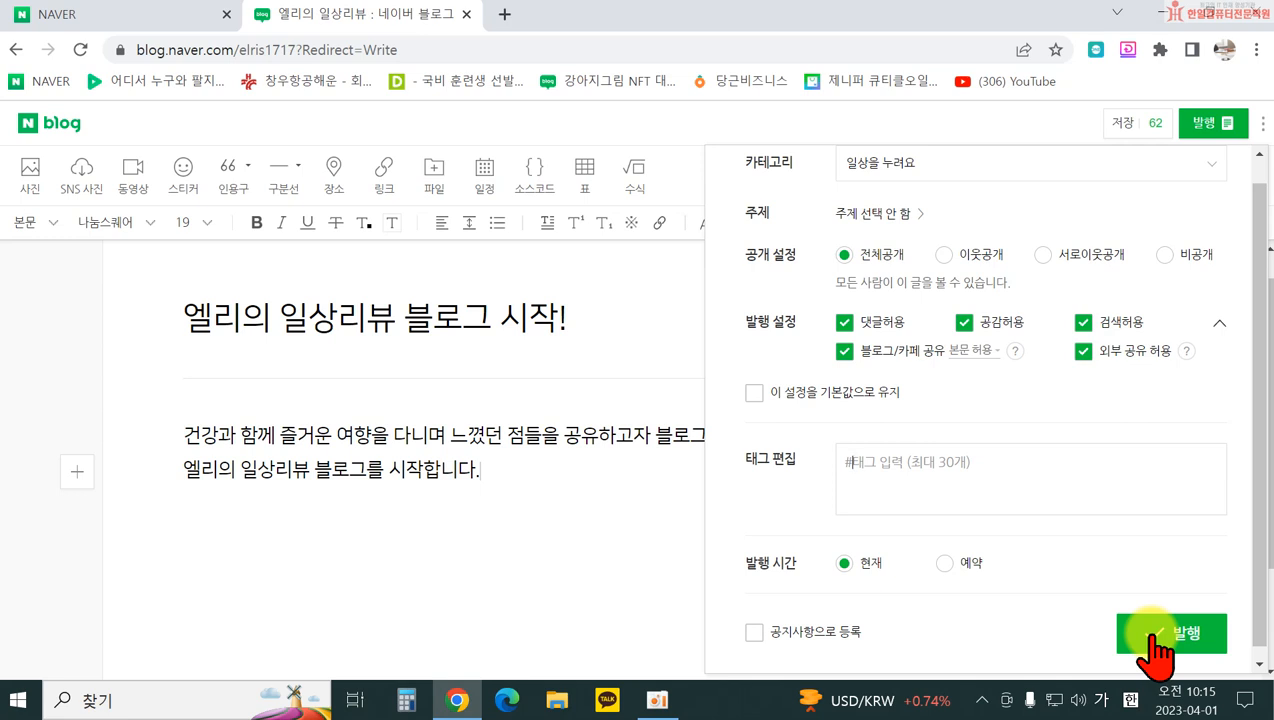
{"action": "left_click", "coordinate": [1150, 640]}
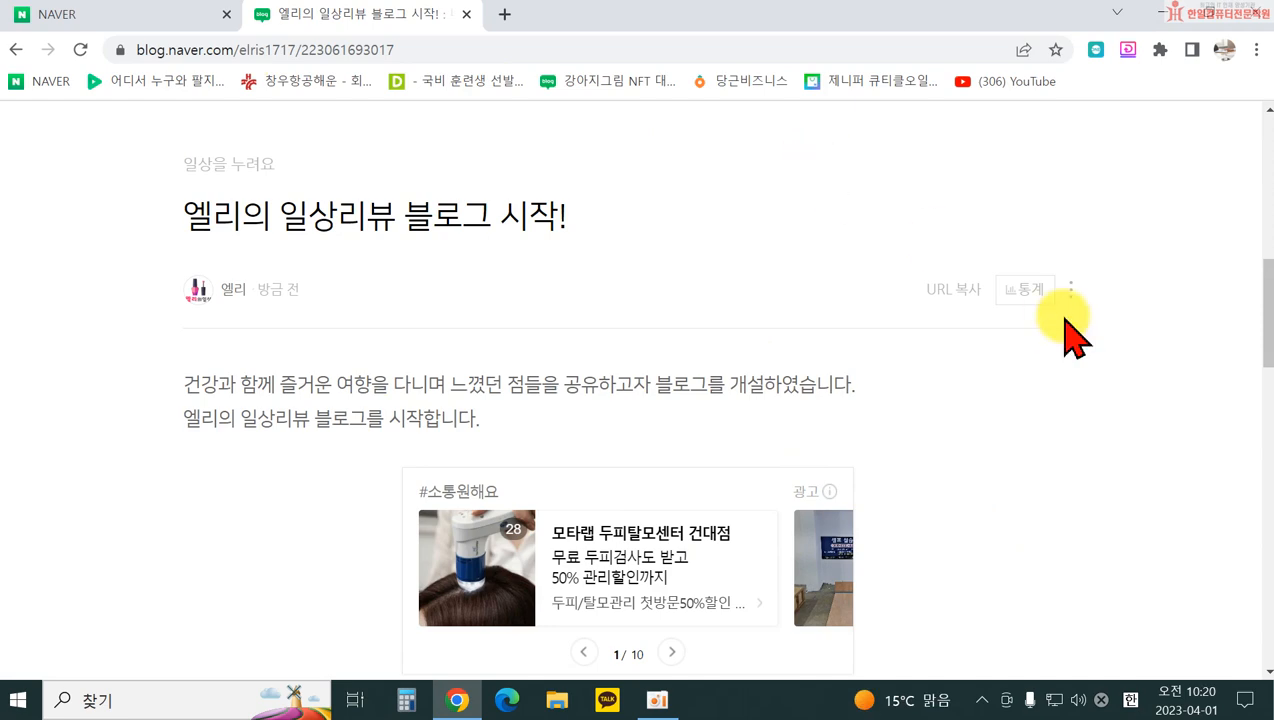
Step: Dismiss the ad popup and begin another blank post via 내메뉴 > 글쓰기
{"action": "scroll", "coordinate": [1072, 333], "scroll_direction": "up", "scroll_amount": 6}
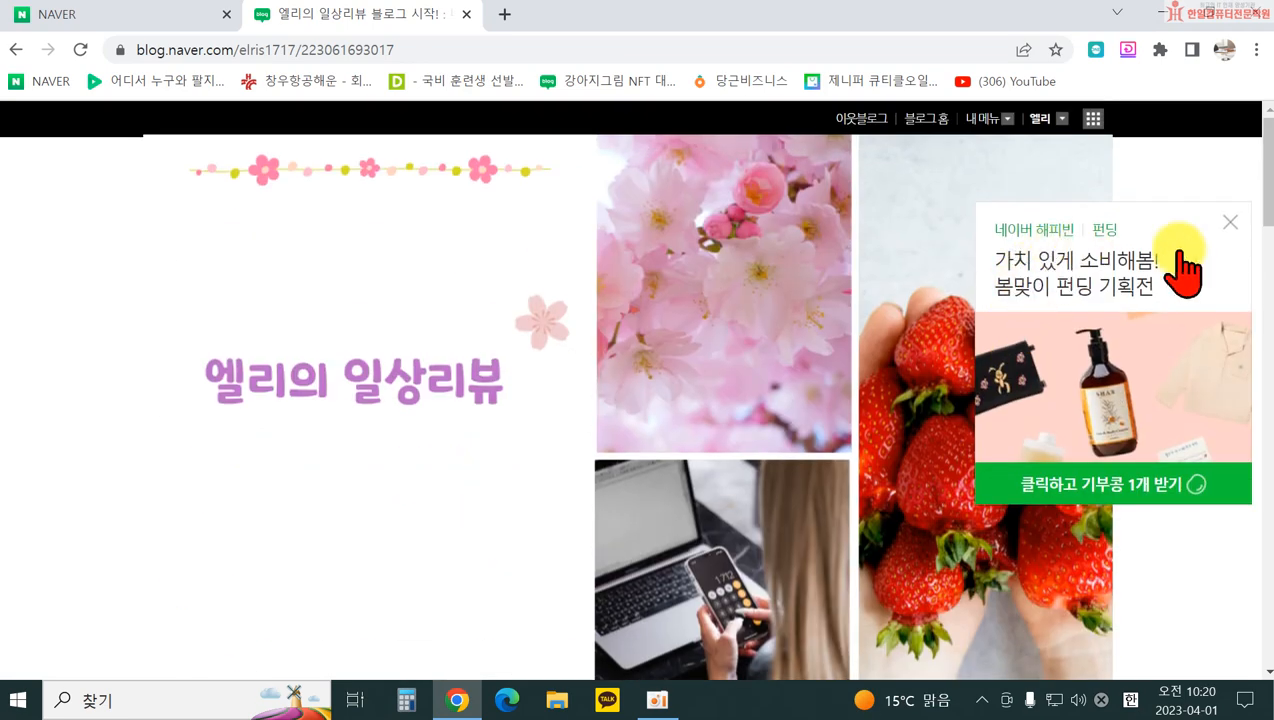
{"action": "left_click", "coordinate": [1230, 222]}
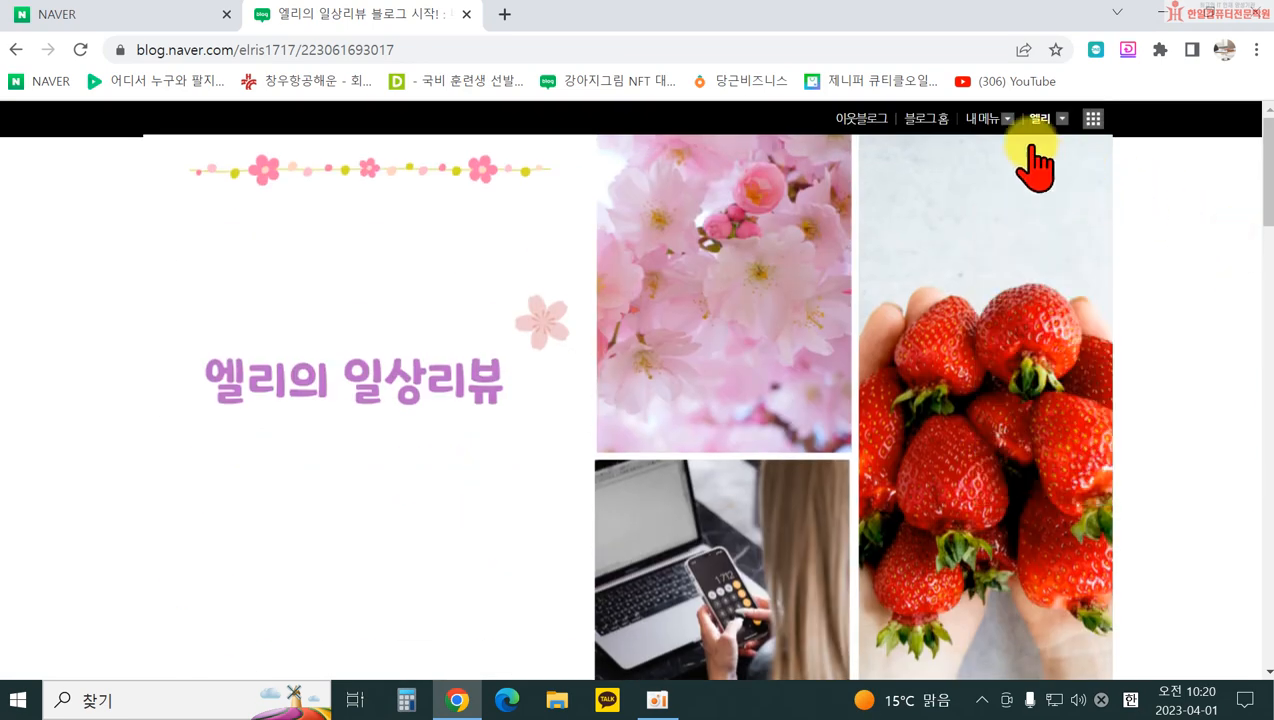
{"action": "left_click", "coordinate": [988, 119]}
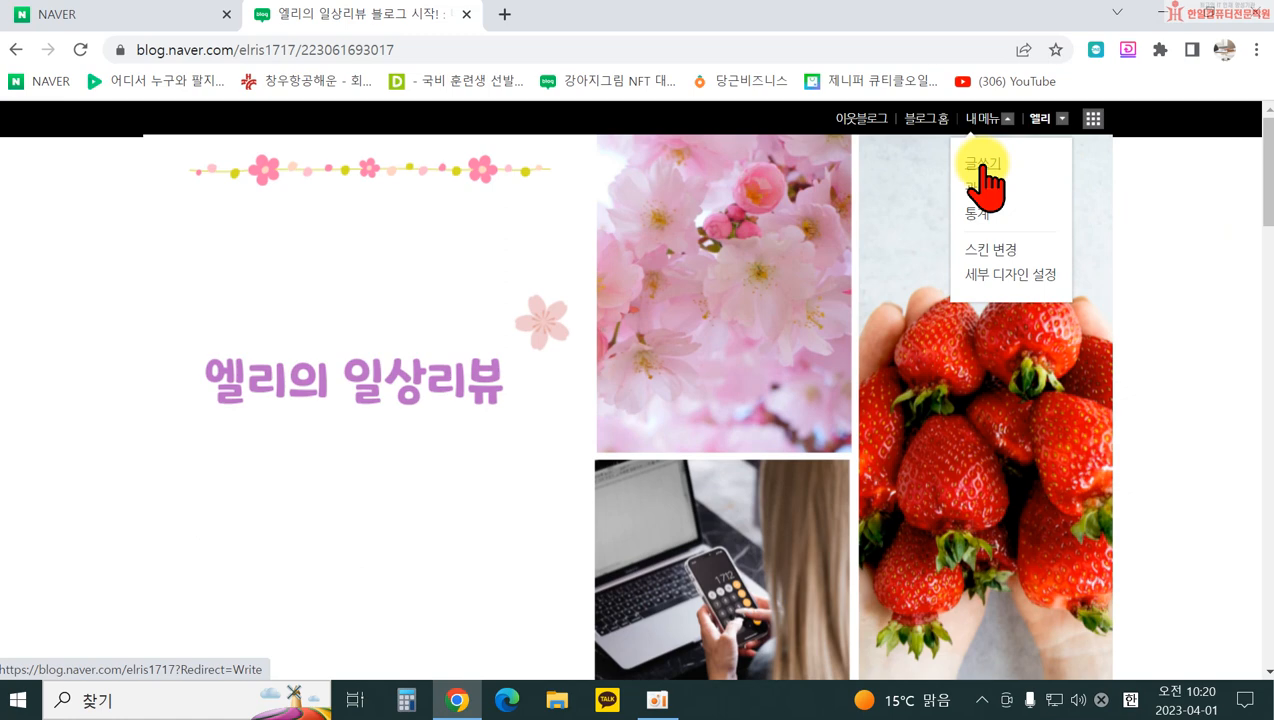
{"action": "left_click", "coordinate": [981, 170]}
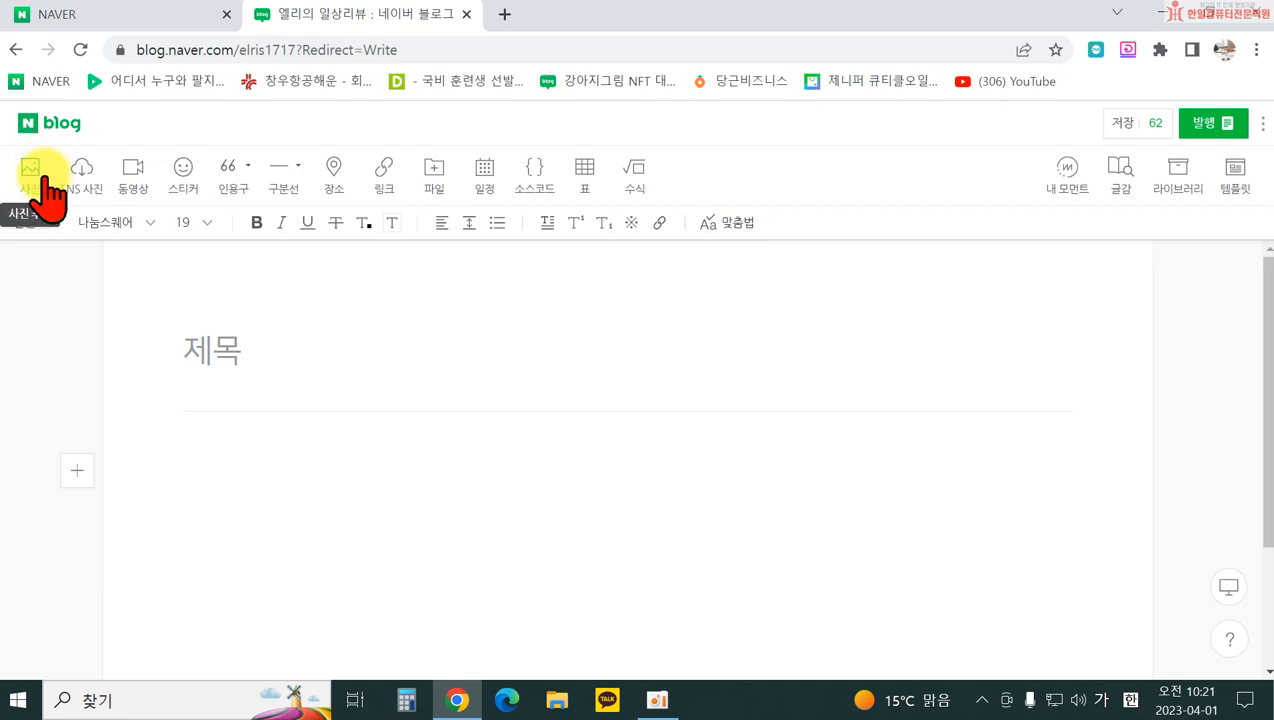
Step: Search the computer's folders in the photo upload dialog for the right image folder
{"action": "left_click", "coordinate": [31, 172]}
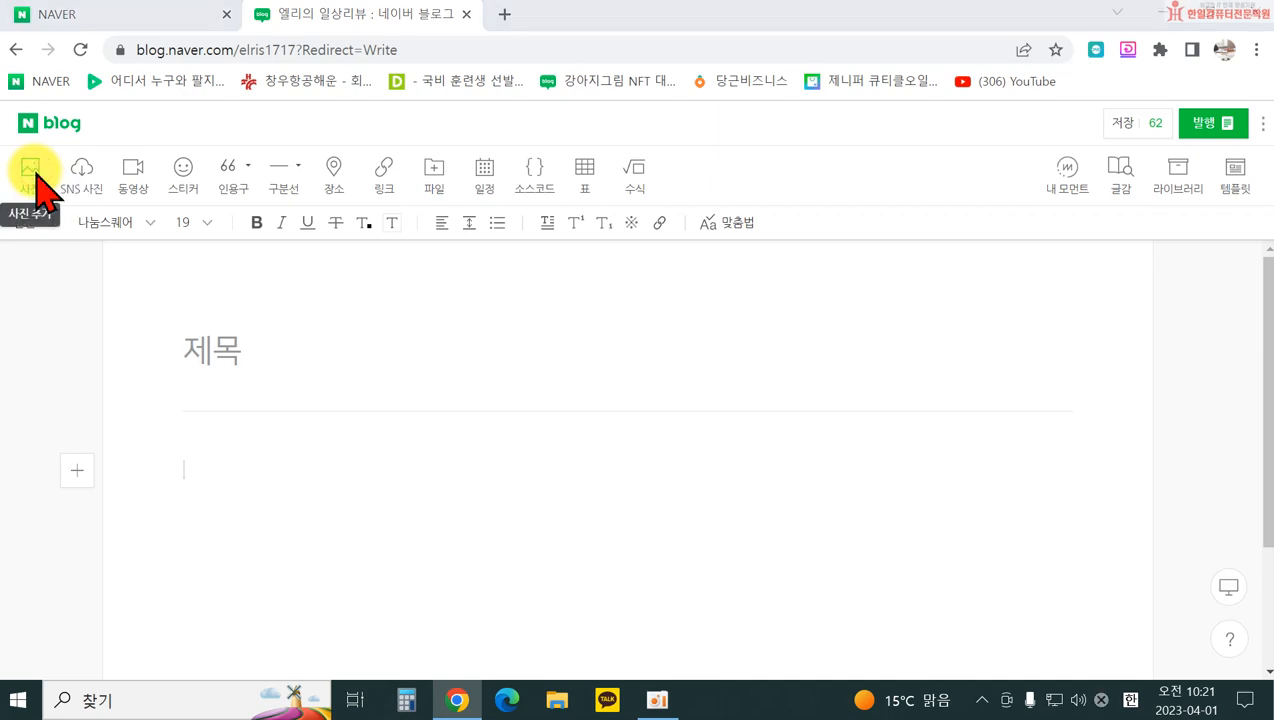
{"action": "scroll", "coordinate": [60, 318], "scroll_direction": "up", "scroll_amount": 10}
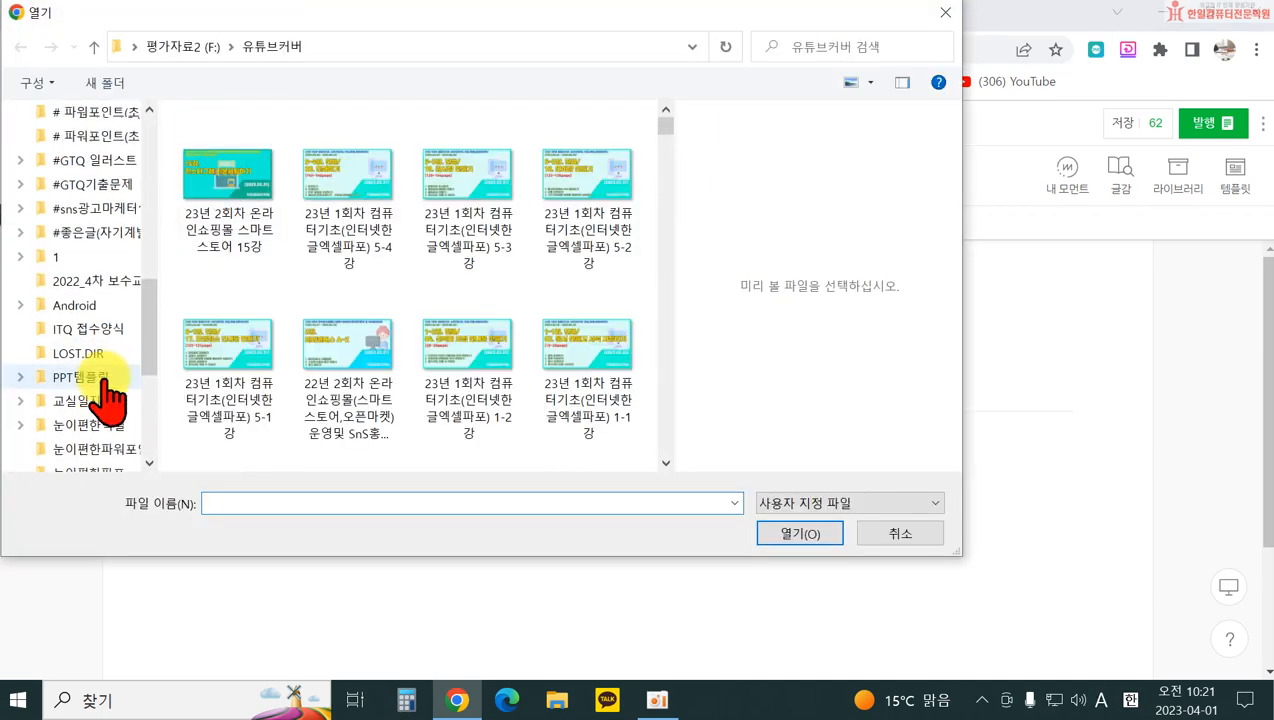
{"action": "scroll", "coordinate": [85, 283], "scroll_direction": "up", "scroll_amount": 3}
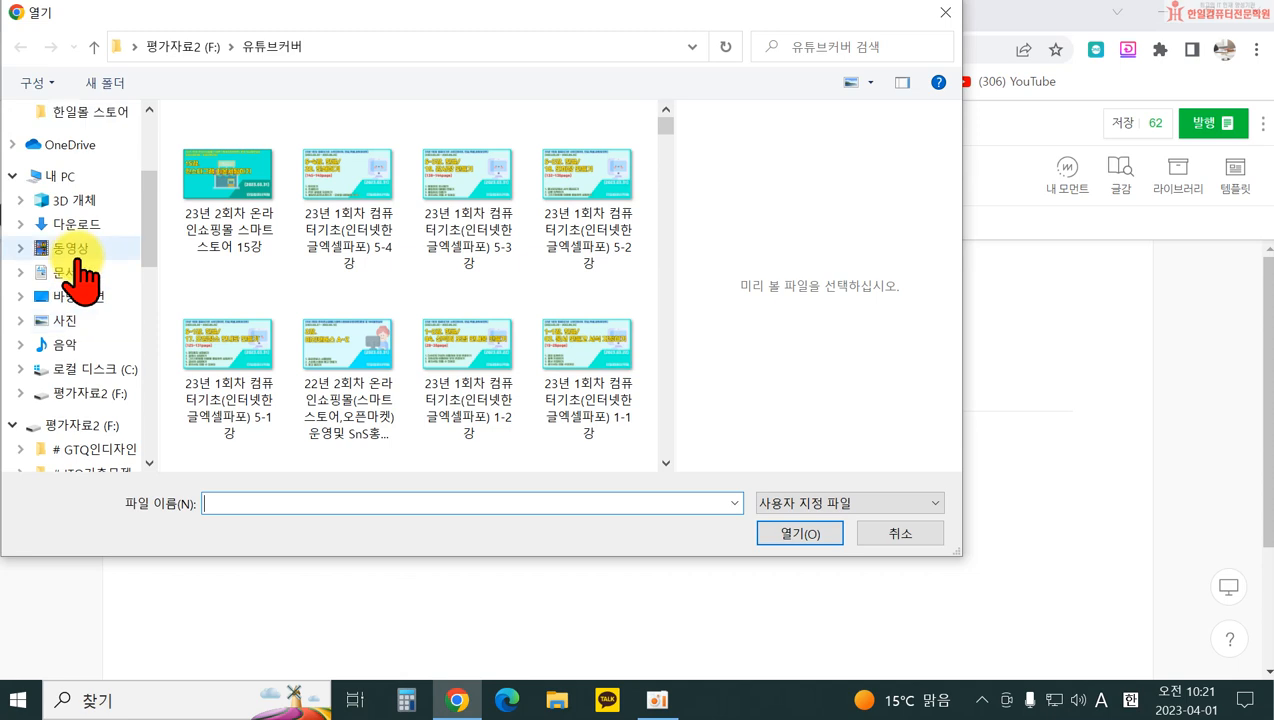
{"action": "scroll", "coordinate": [60, 318], "scroll_direction": "up", "scroll_amount": 3}
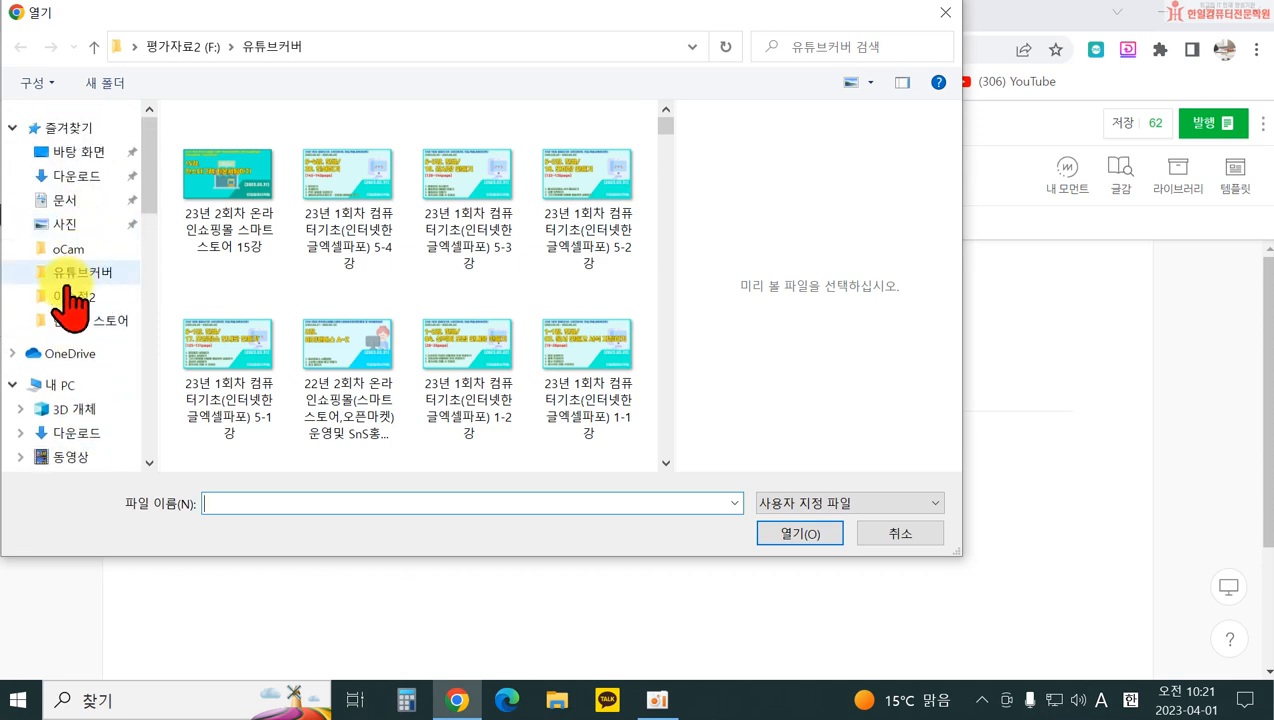
{"action": "left_click", "coordinate": [64, 320]}
{"action": "left_click", "coordinate": [62, 298]}
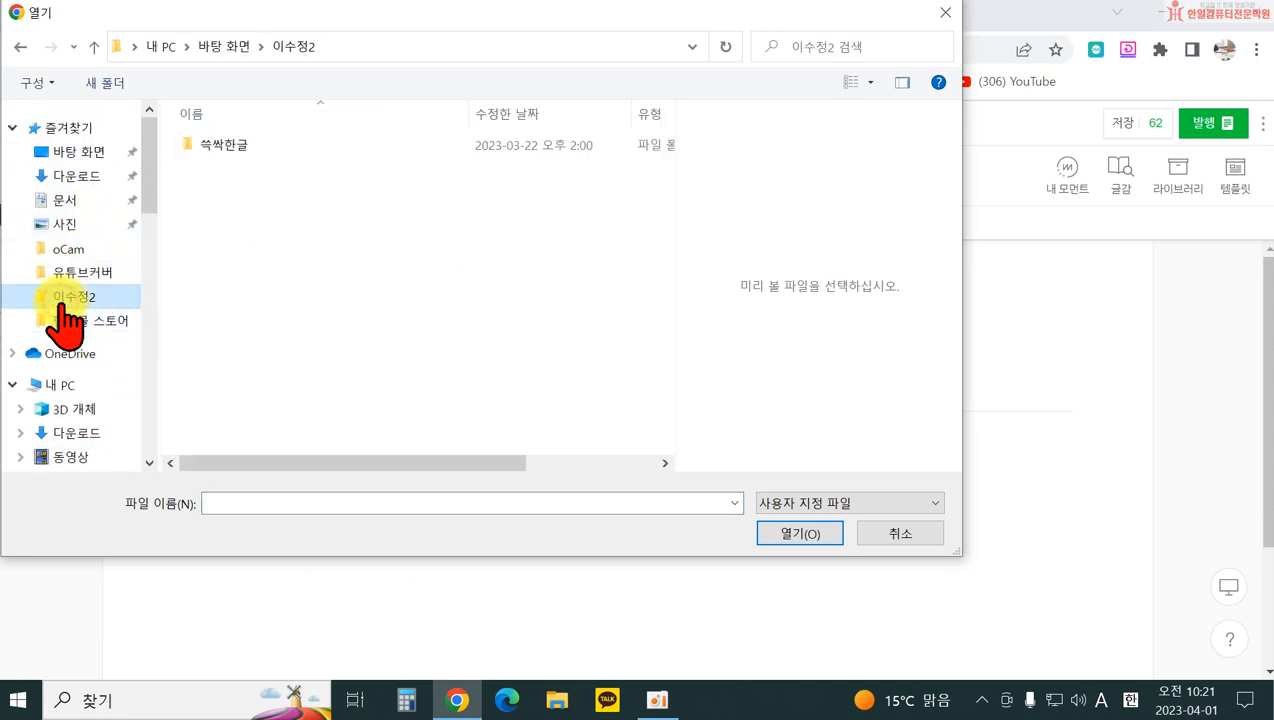
{"action": "left_click", "coordinate": [68, 272]}
{"action": "left_click", "coordinate": [64, 249]}
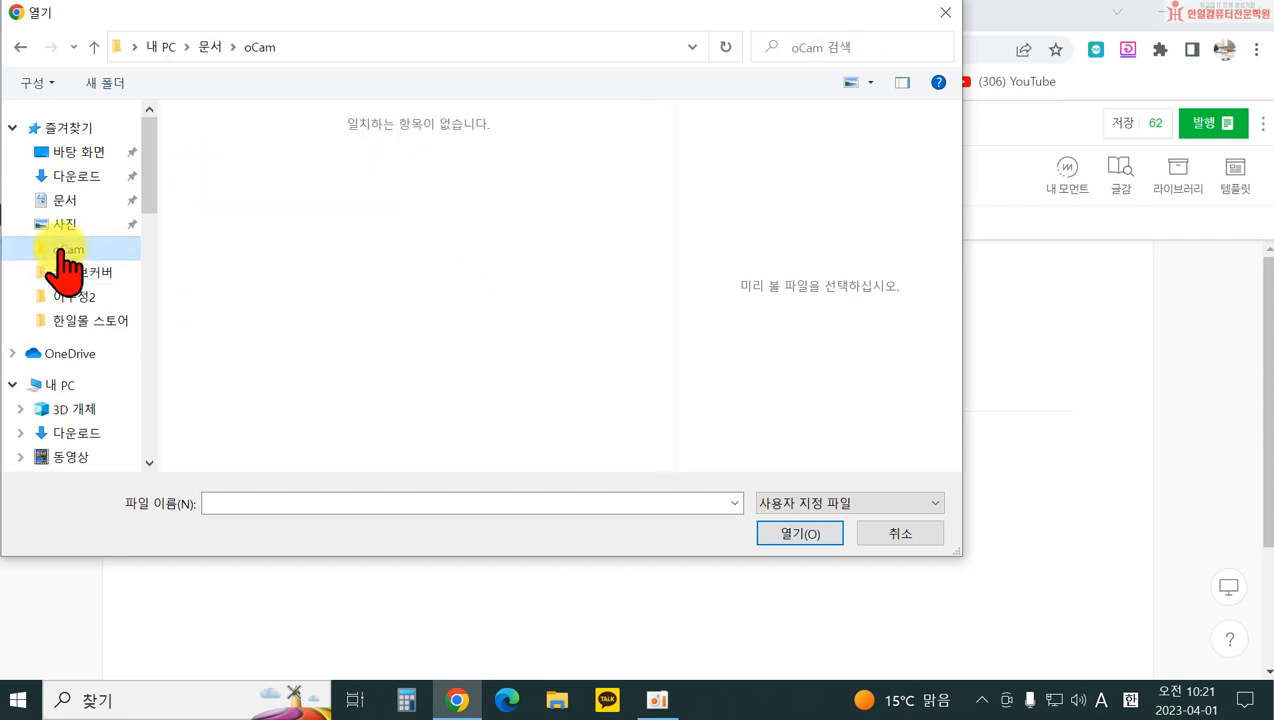
{"action": "left_click", "coordinate": [63, 224]}
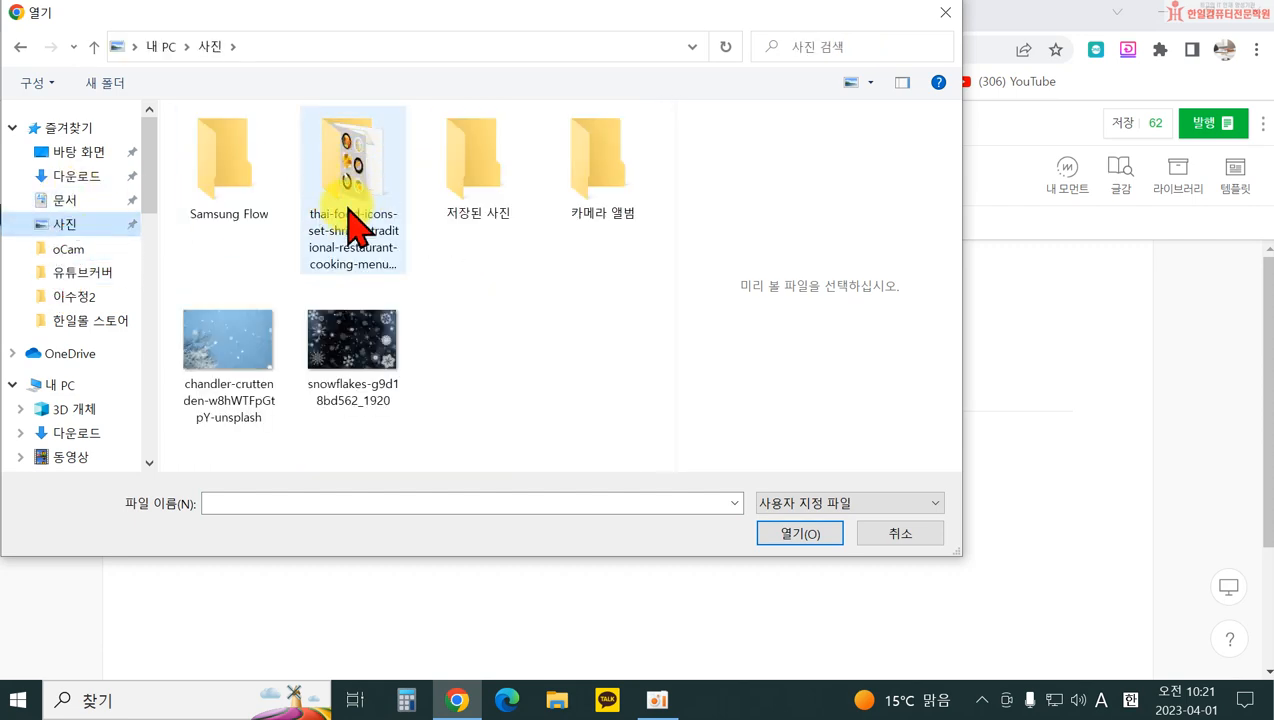
{"action": "left_click", "coordinate": [74, 297]}
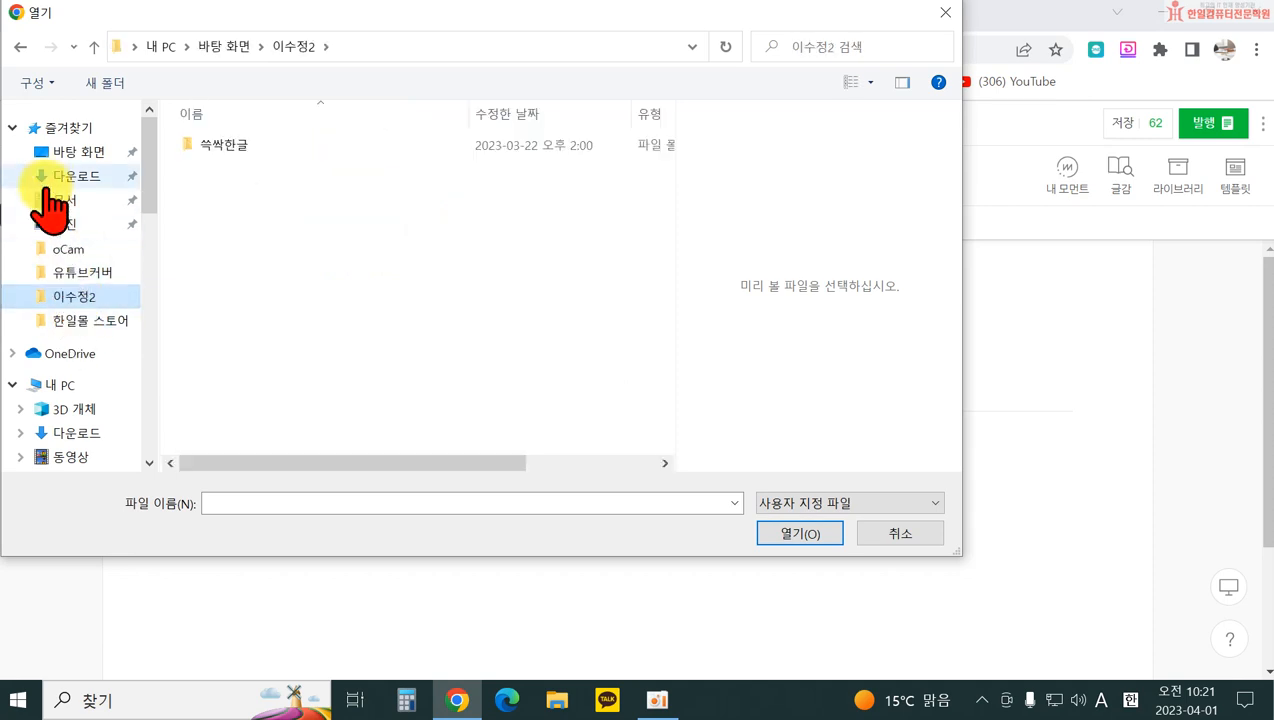
{"action": "left_click", "coordinate": [58, 150]}
{"action": "scroll", "coordinate": [445, 385], "scroll_direction": "down", "scroll_amount": 2}
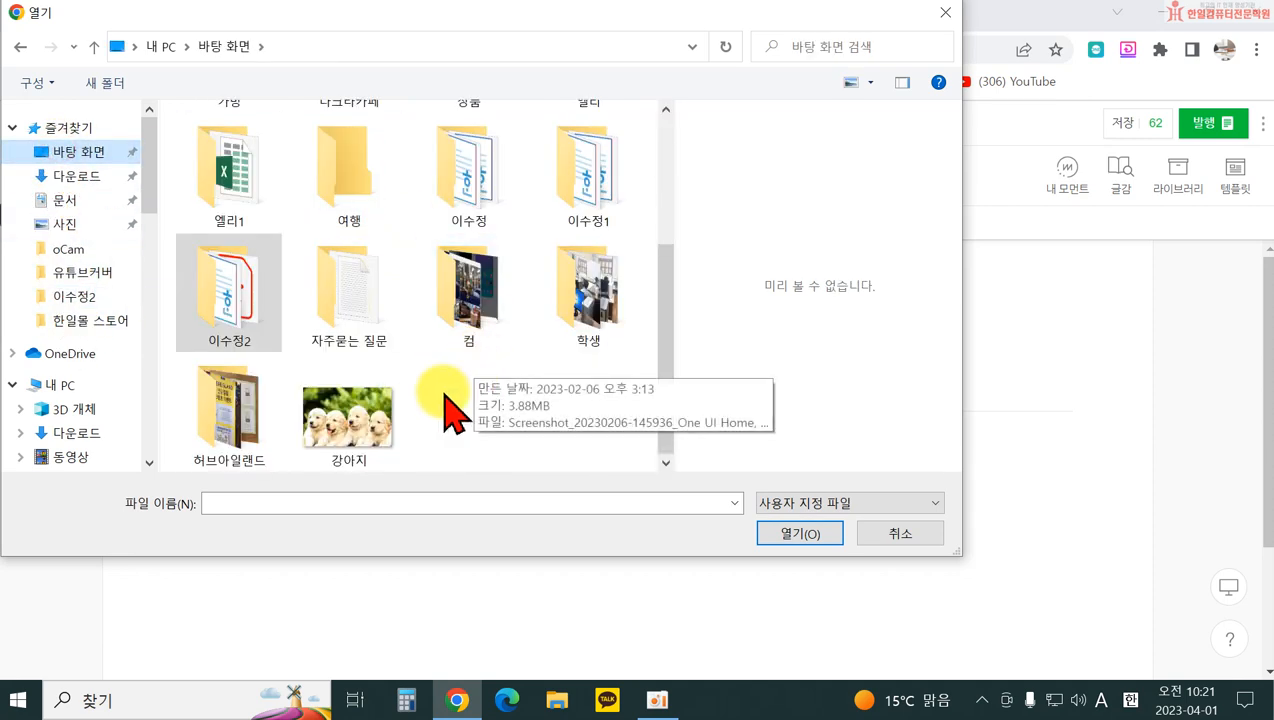
{"action": "left_click", "coordinate": [60, 186]}
{"action": "left_click", "coordinate": [63, 202]}
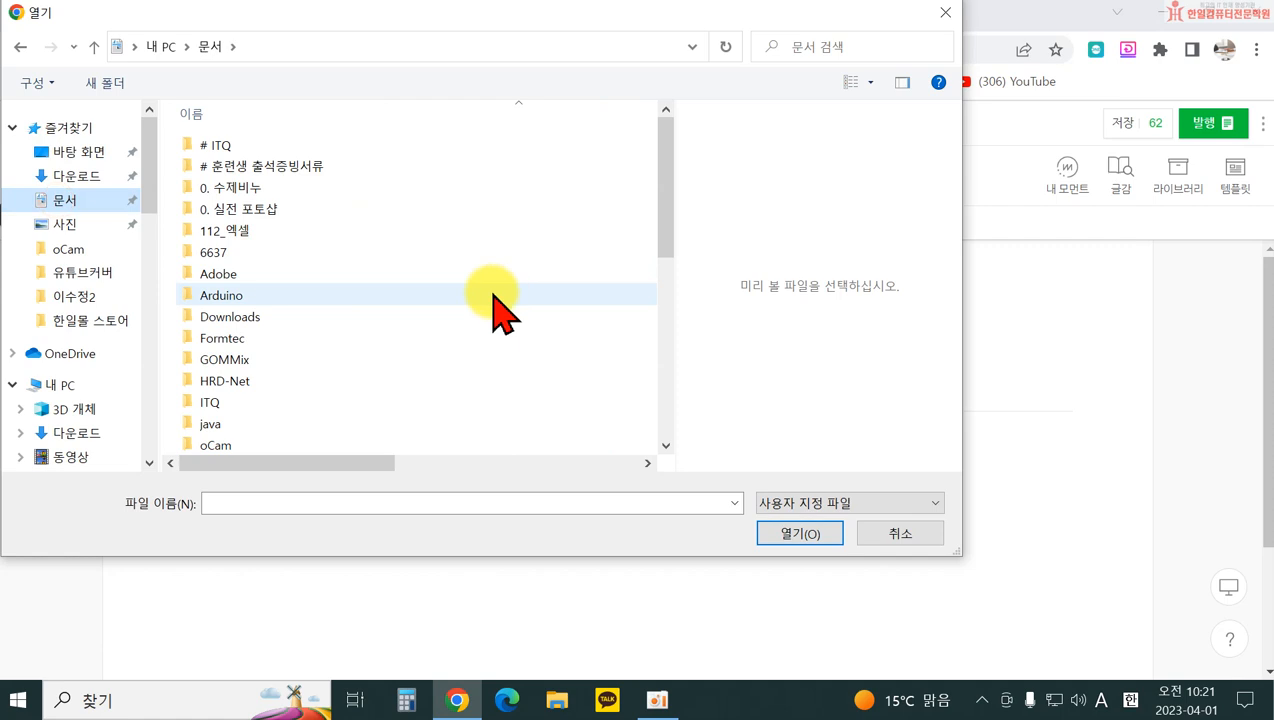
{"action": "scroll", "coordinate": [495, 310], "scroll_direction": "down", "scroll_amount": 10}
{"action": "scroll", "coordinate": [262, 300], "scroll_direction": "up", "scroll_amount": 3}
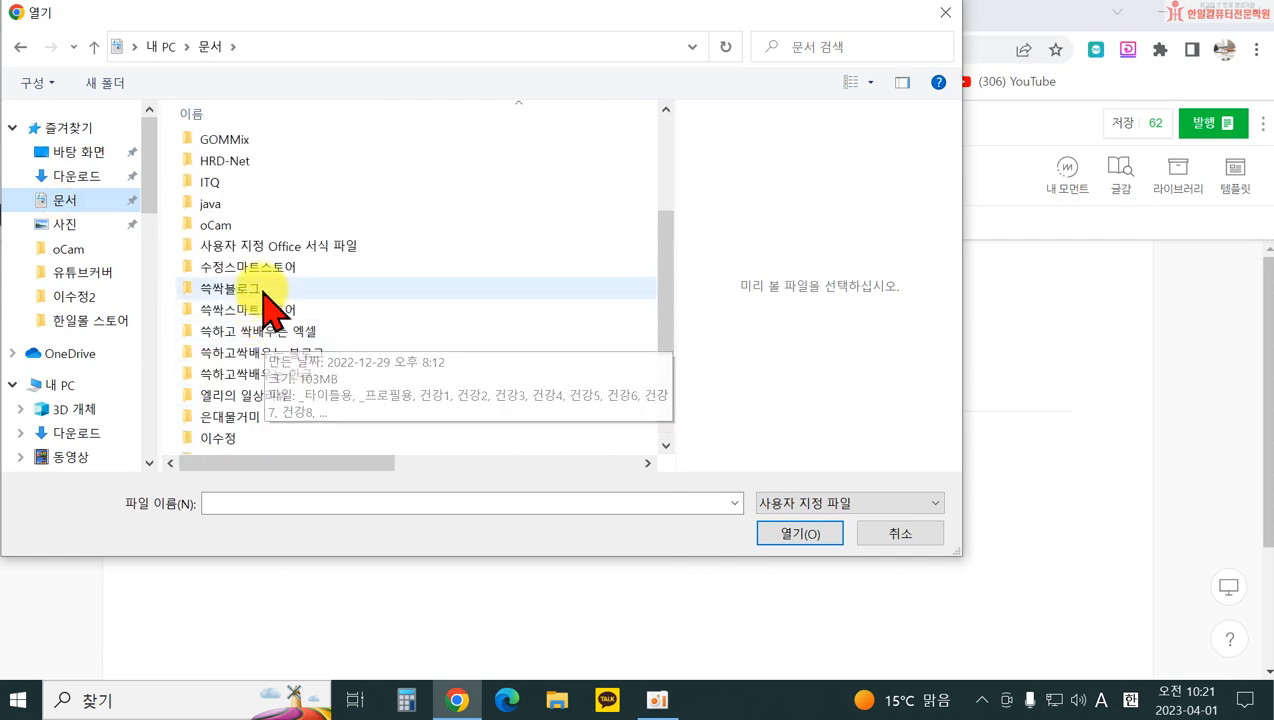
{"action": "left_click", "coordinate": [75, 152]}
{"action": "scroll", "coordinate": [410, 240], "scroll_direction": "down", "scroll_amount": 3}
{"action": "scroll", "coordinate": [506, 341], "scroll_direction": "up", "scroll_amount": 1}
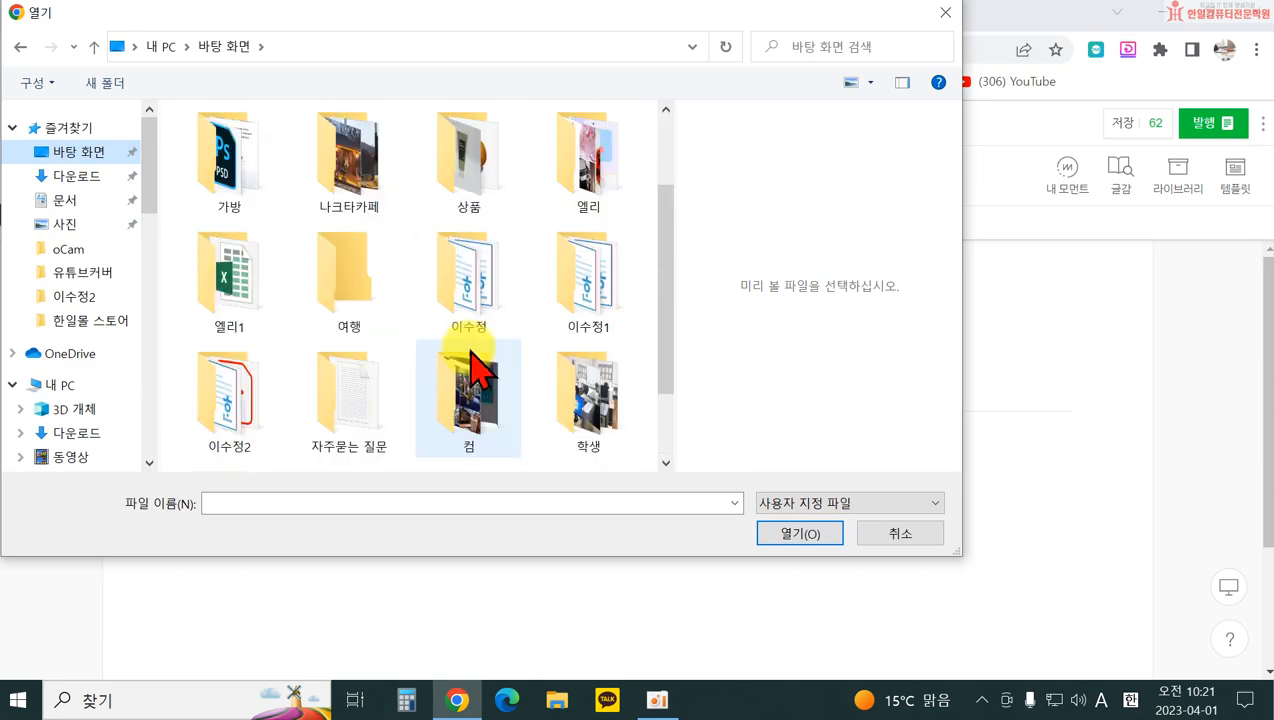
Step: Upload pink-gd9b123815_1920 from the Desktop's 엘리 folder into the post
{"action": "double_click", "coordinate": [228, 292]}
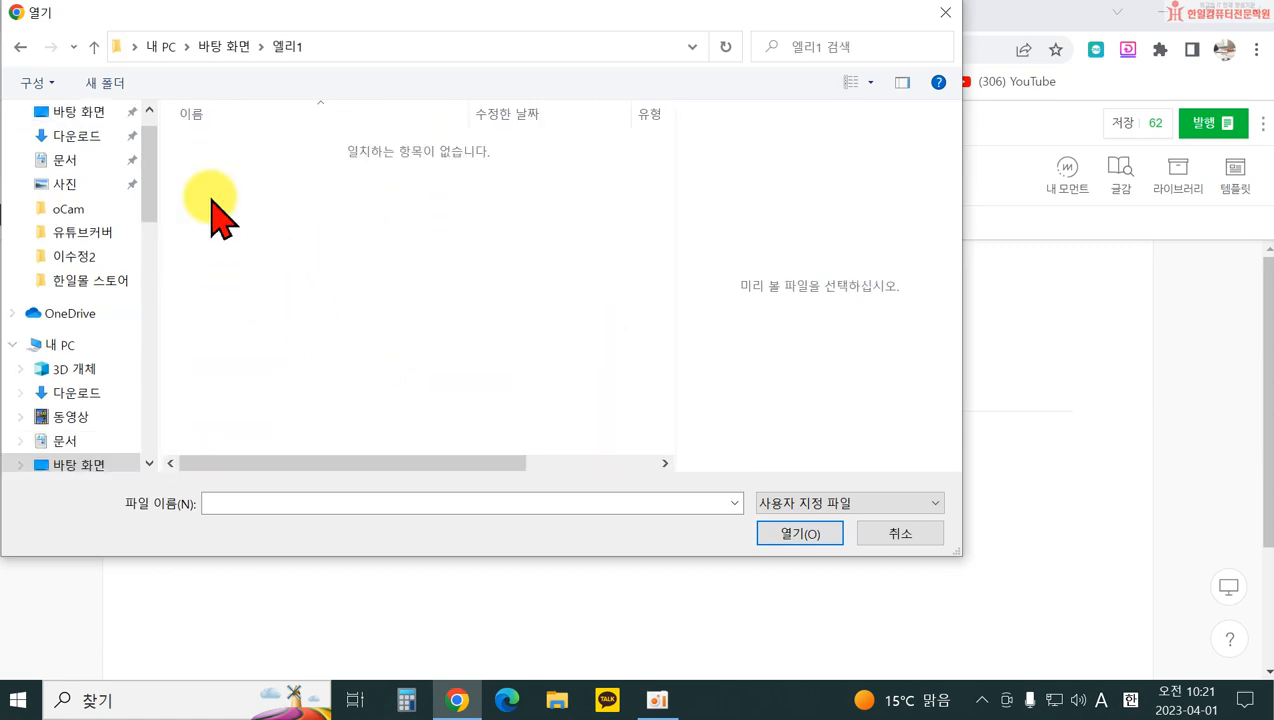
{"action": "left_click", "coordinate": [21, 50]}
{"action": "double_click", "coordinate": [592, 330]}
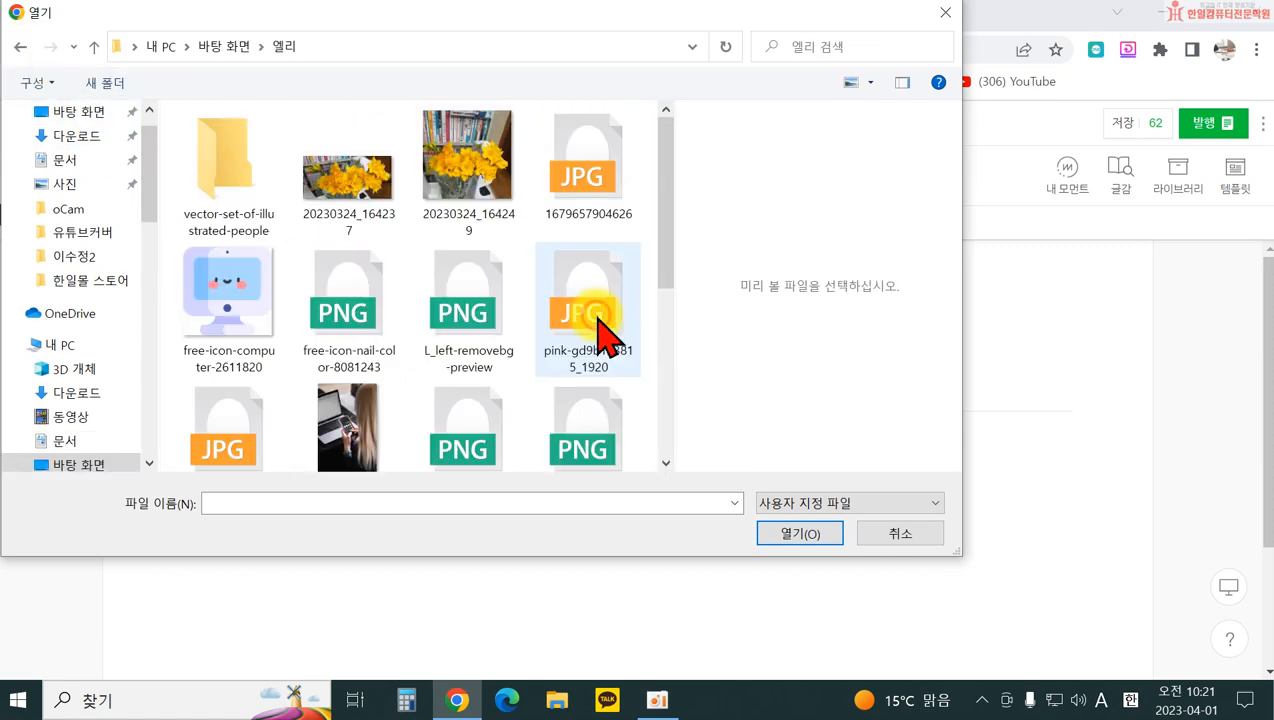
{"action": "scroll", "coordinate": [636, 415], "scroll_direction": "down", "scroll_amount": 4}
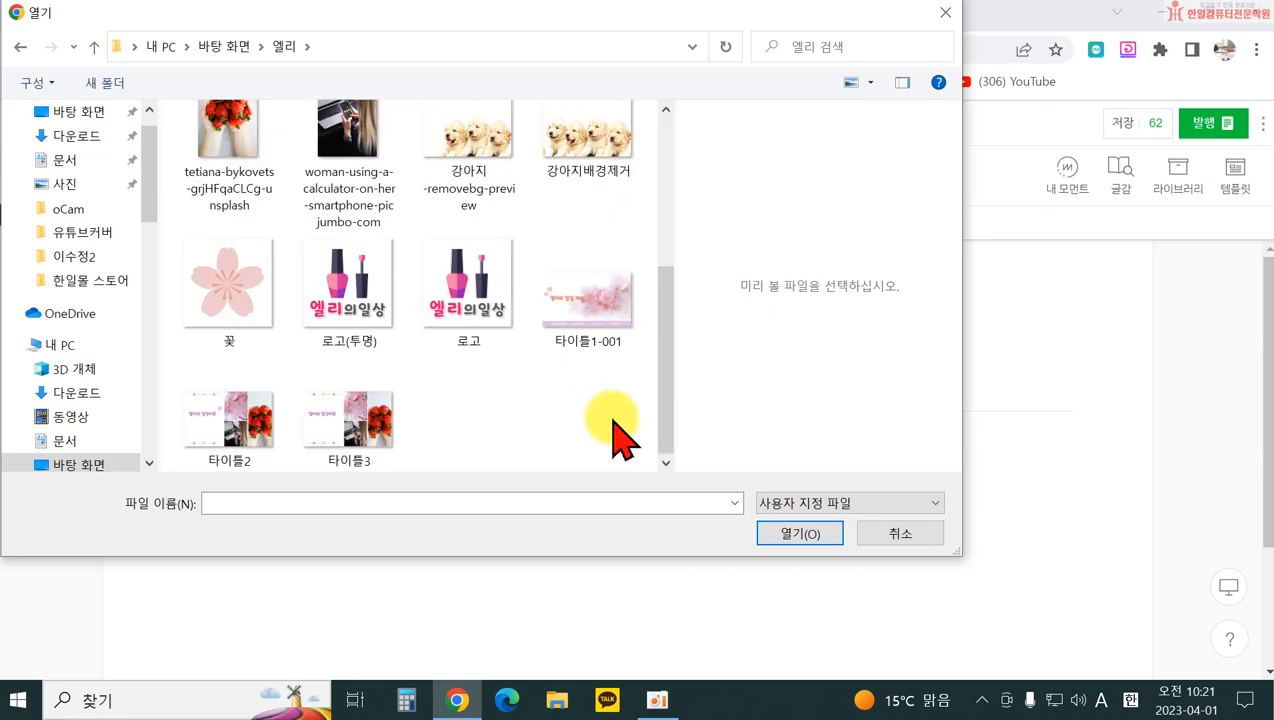
{"action": "scroll", "coordinate": [557, 270], "scroll_direction": "up", "scroll_amount": 3}
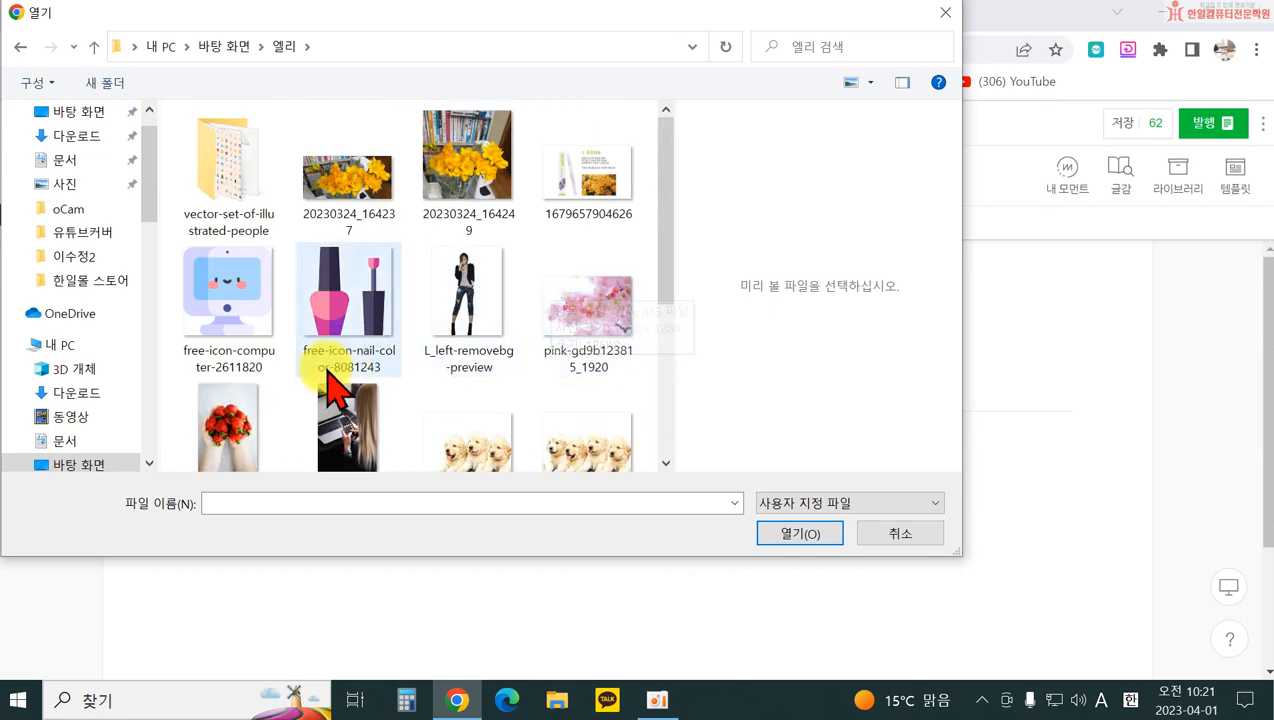
{"action": "left_click", "coordinate": [592, 345]}
{"action": "left_click", "coordinate": [795, 533]}
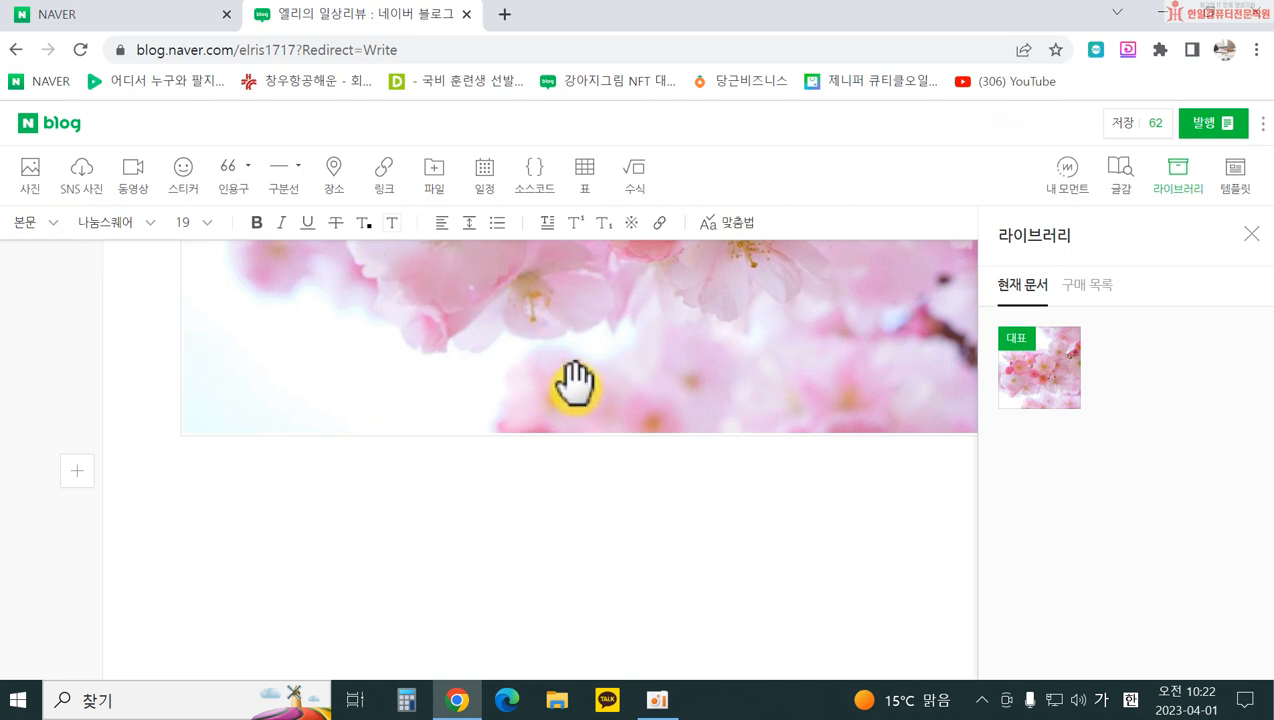
Step: Upload three more photos, including the cherry-blossom, strawberry and calculator images
{"action": "left_click", "coordinate": [35, 170]}
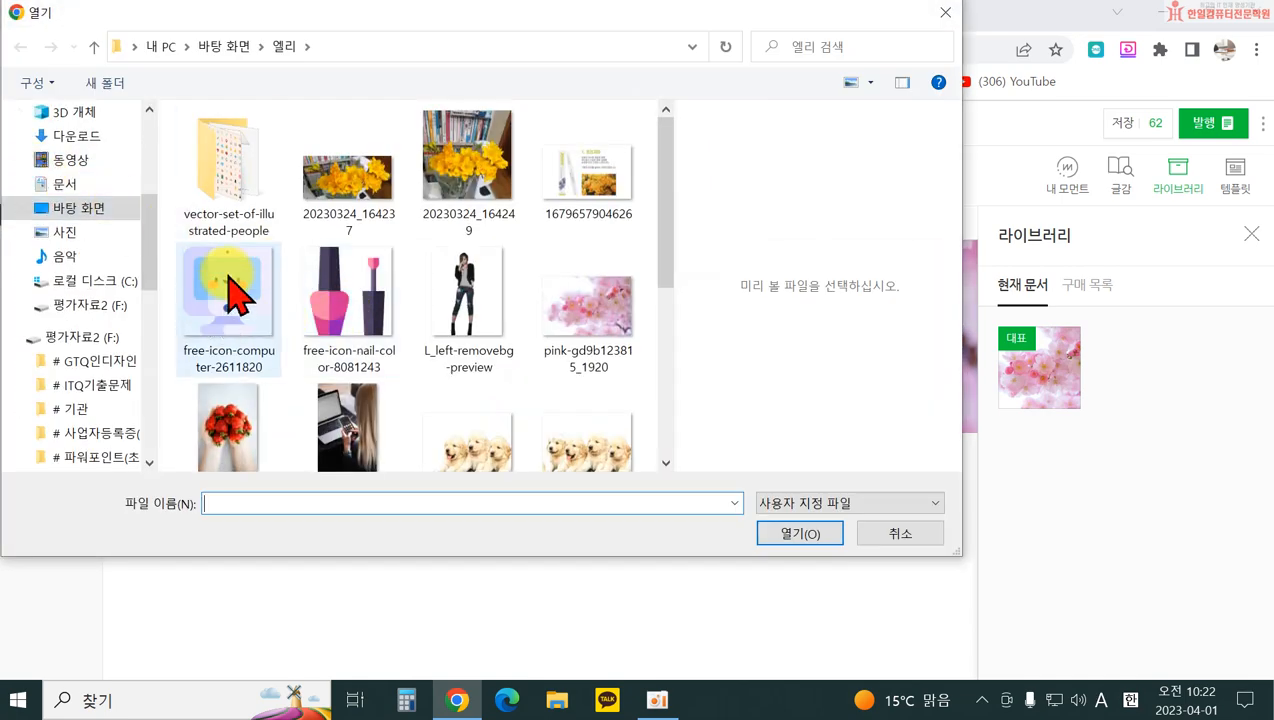
{"action": "left_click", "coordinate": [585, 303]}
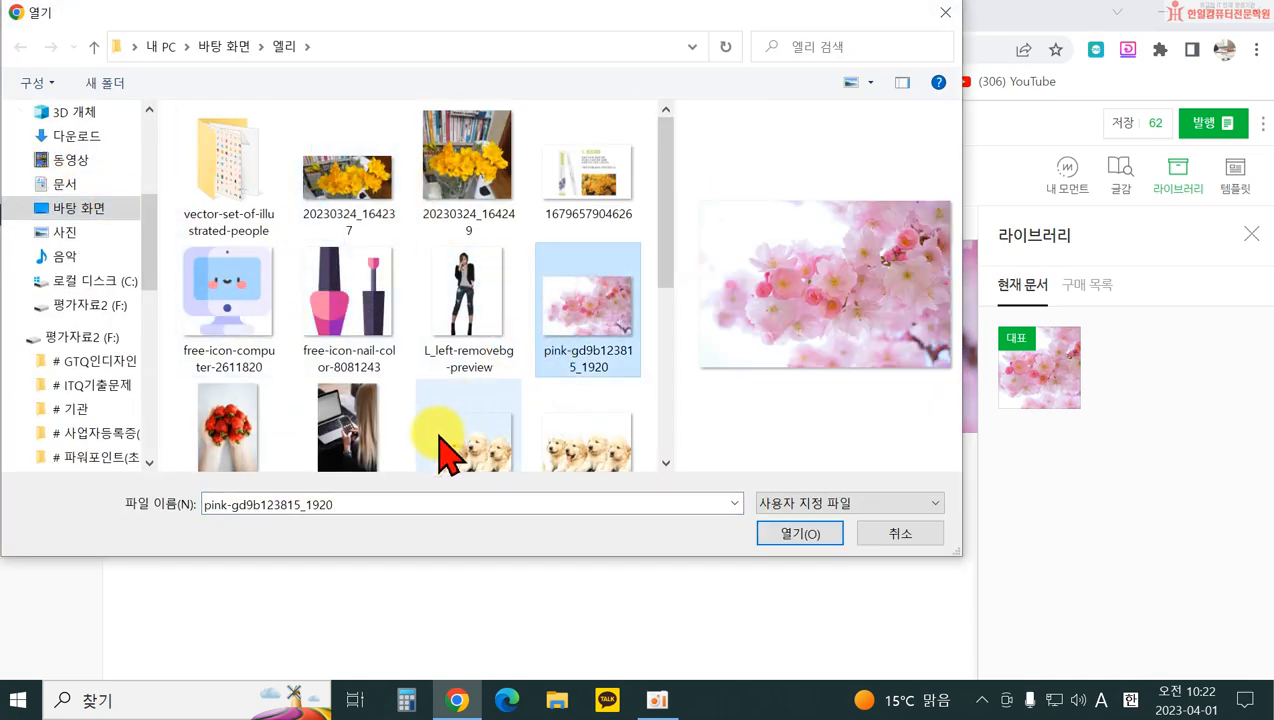
{"action": "left_click", "coordinate": [345, 445], "text": "shift"}
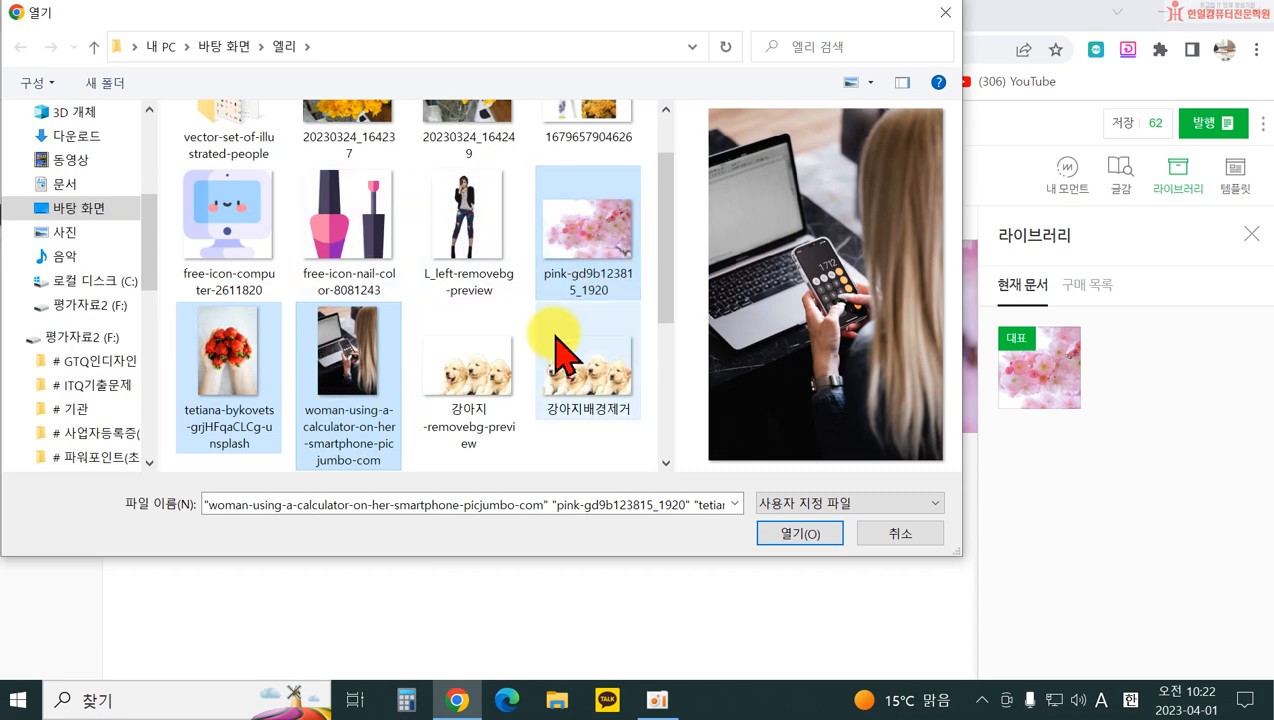
{"action": "left_click", "coordinate": [810, 538]}
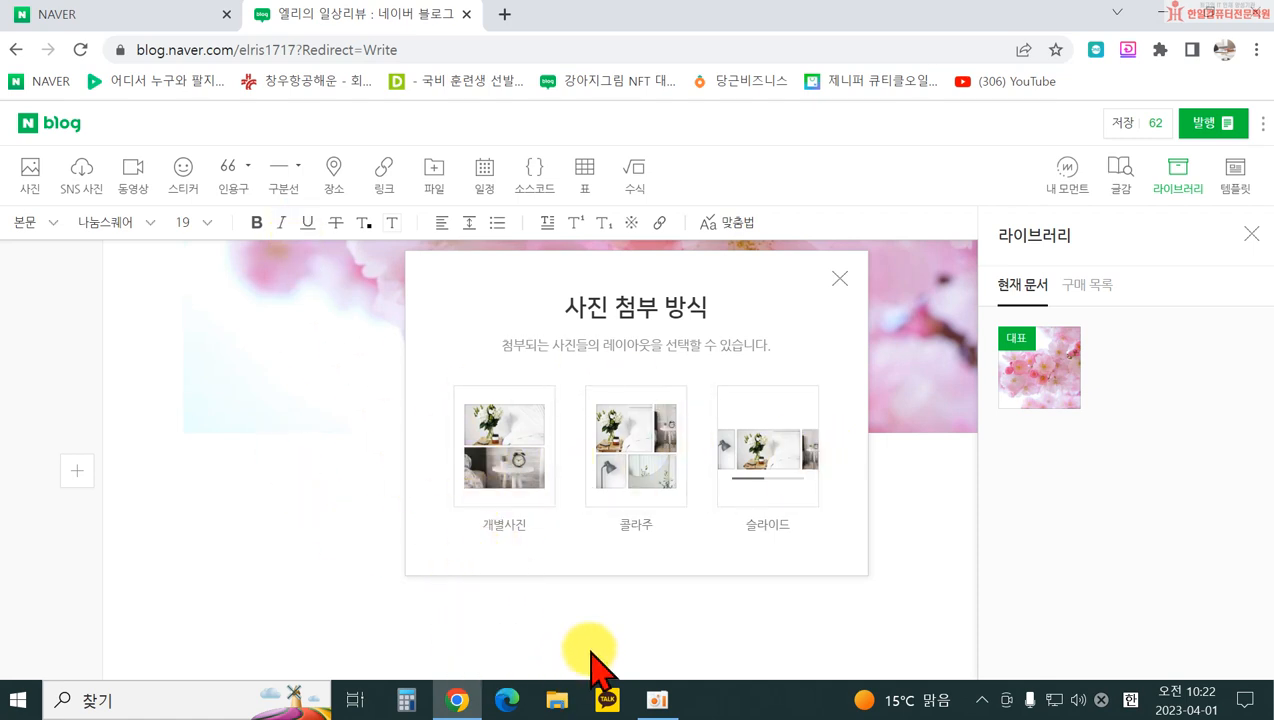
Step: Attach the three photos to the post as a 콜라주
{"action": "left_click", "coordinate": [638, 488]}
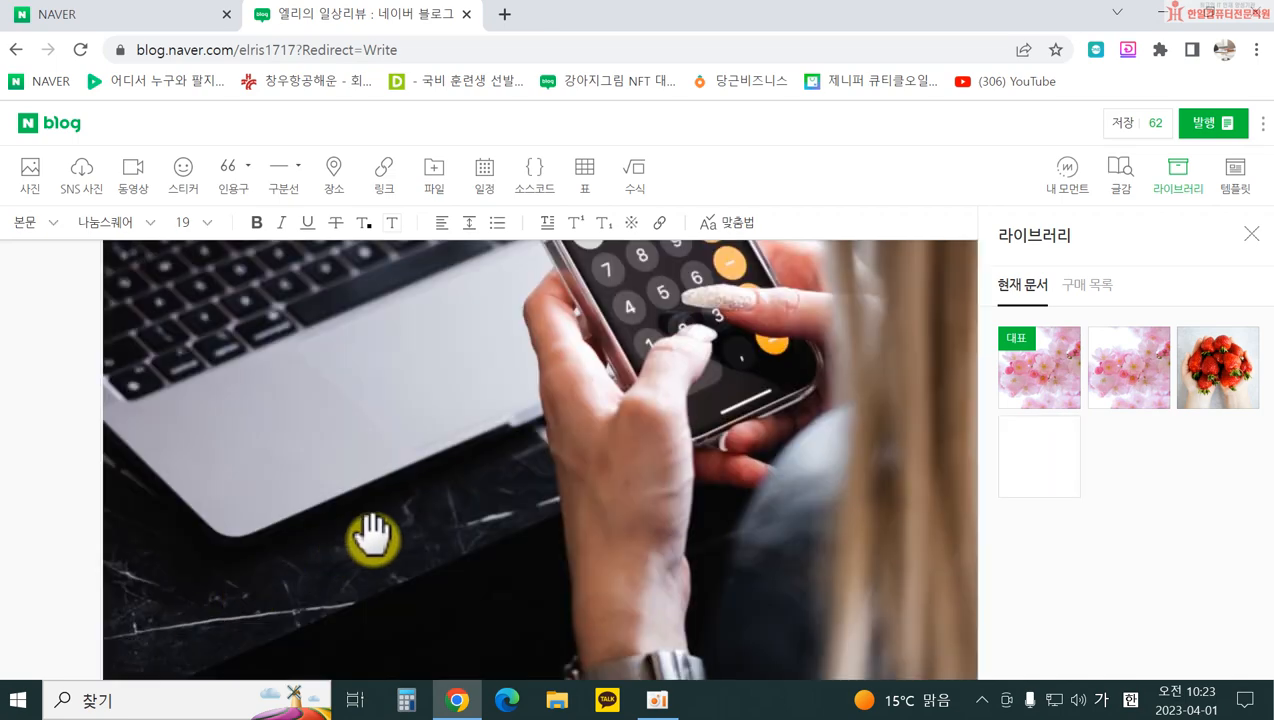
{"action": "scroll", "coordinate": [425, 540], "scroll_direction": "up", "scroll_amount": 15}
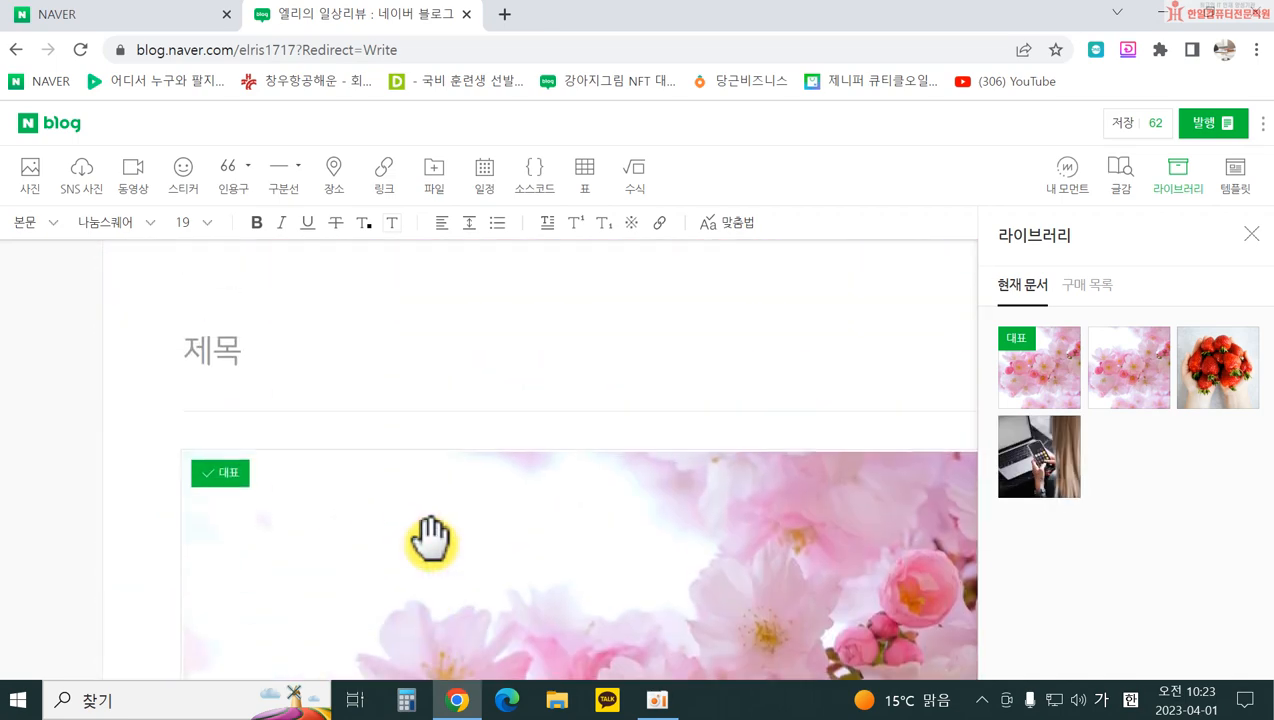
{"action": "scroll", "coordinate": [437, 545], "scroll_direction": "down", "scroll_amount": 10}
{"action": "scroll", "coordinate": [435, 569], "scroll_direction": "up", "scroll_amount": 3}
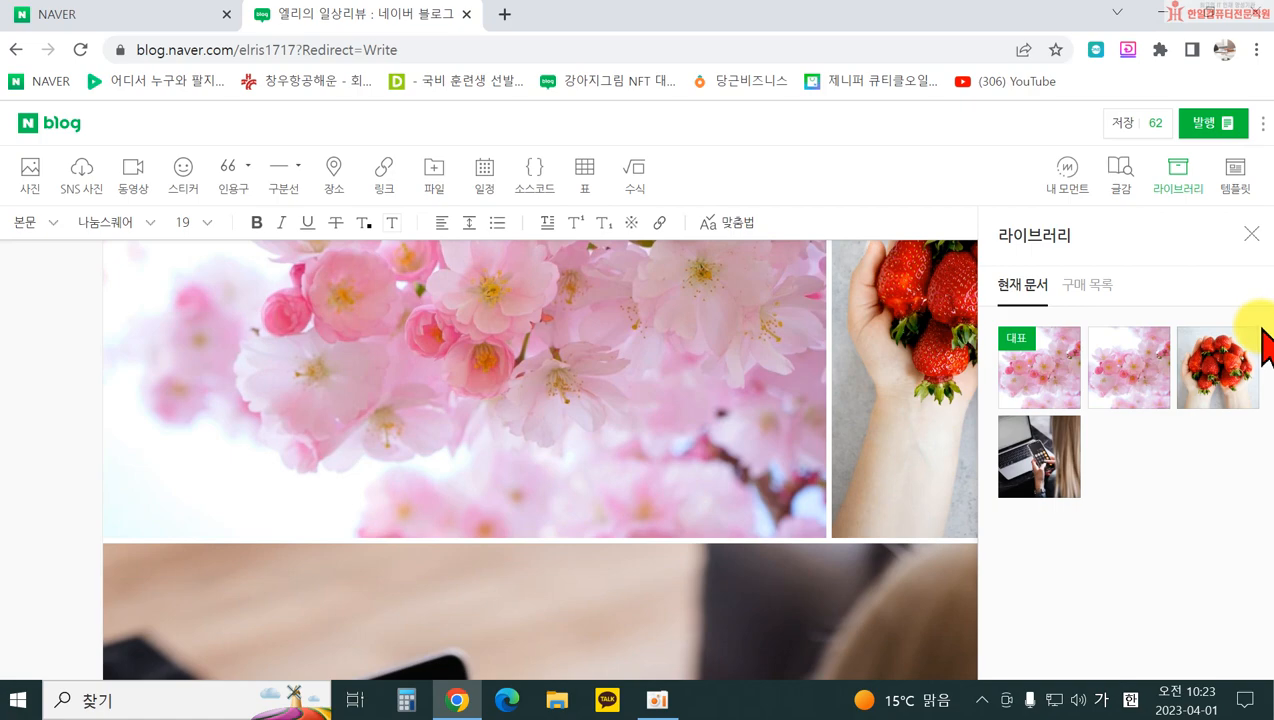
Step: Close the 라이브러리 panel and select the photo collage
{"action": "left_click", "coordinate": [1251, 236]}
{"action": "scroll", "coordinate": [993, 432], "scroll_direction": "up", "scroll_amount": 2}
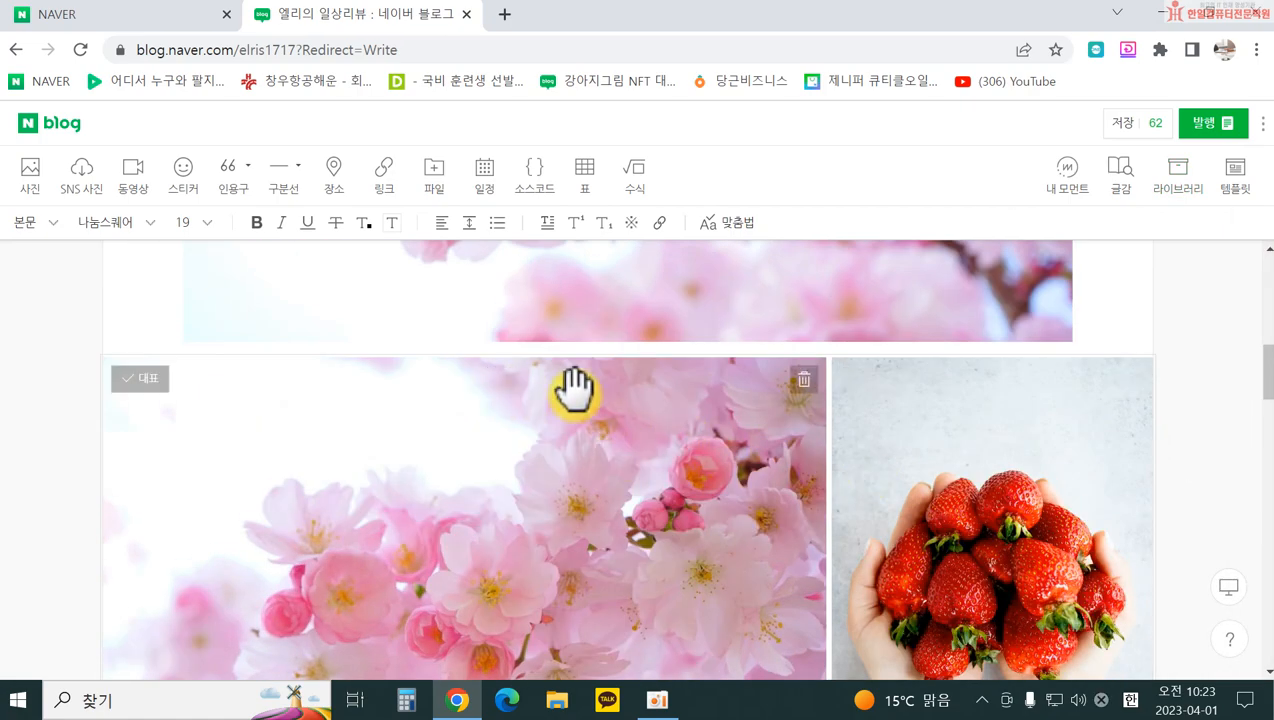
{"action": "scroll", "coordinate": [987, 432], "scroll_direction": "down", "scroll_amount": 4}
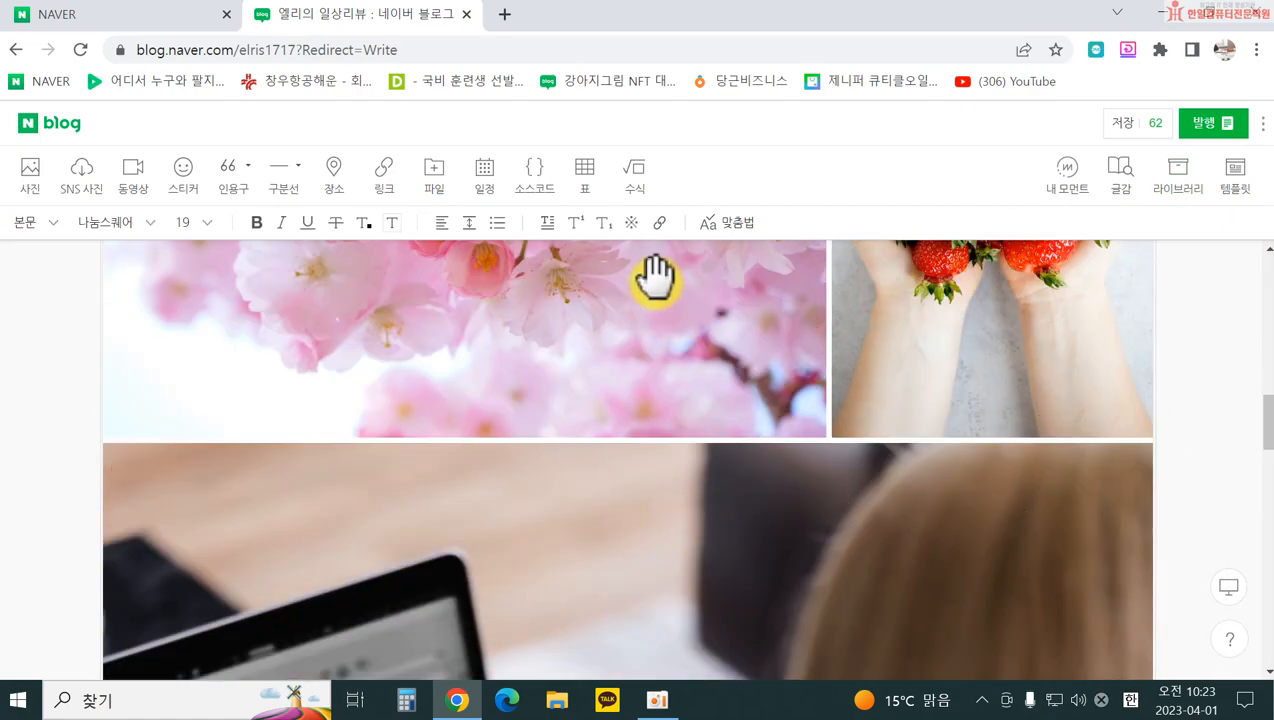
{"action": "scroll", "coordinate": [627, 430], "scroll_direction": "up", "scroll_amount": 2}
{"action": "left_click", "coordinate": [620, 483]}
{"action": "scroll", "coordinate": [610, 520], "scroll_direction": "up", "scroll_amount": 4}
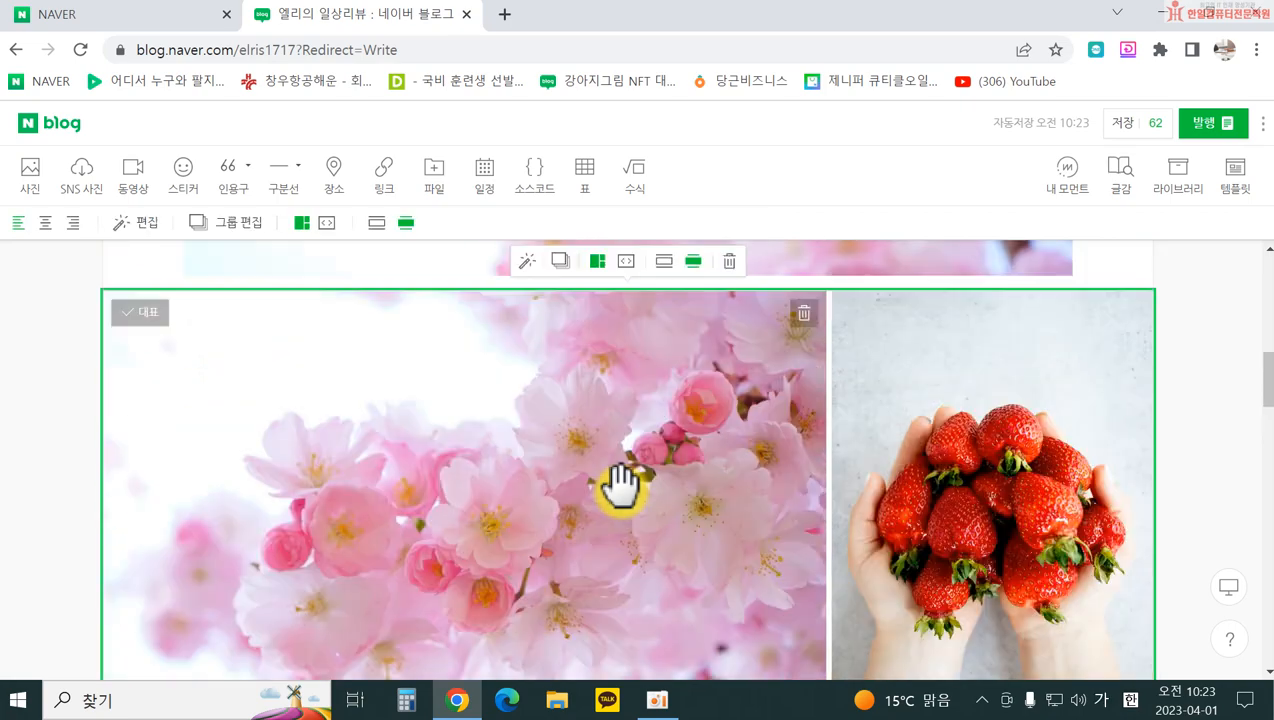
{"action": "scroll", "coordinate": [585, 595], "scroll_direction": "down", "scroll_amount": 3}
Step: In group editing, move the laptop photo into the collage's first slot
{"action": "double_click", "coordinate": [603, 518]}
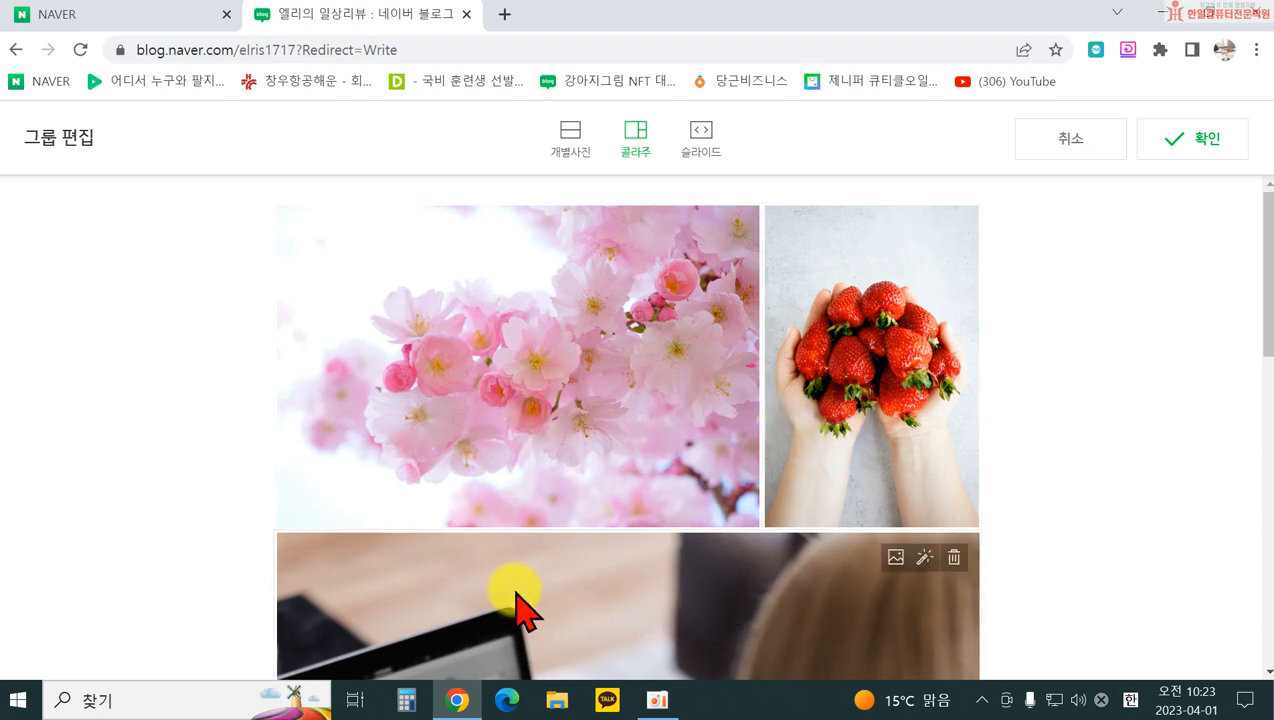
{"action": "left_click_drag", "start_coordinate": [603, 620], "coordinate": [360, 399]}
{"action": "scroll", "coordinate": [645, 575], "scroll_direction": "down", "scroll_amount": 2}
{"action": "scroll", "coordinate": [645, 575], "scroll_direction": "up", "scroll_amount": 2}
{"action": "left_click_drag", "start_coordinate": [674, 361], "coordinate": [510, 450]}
{"action": "scroll", "coordinate": [512, 521], "scroll_direction": "up", "scroll_amount": 2}
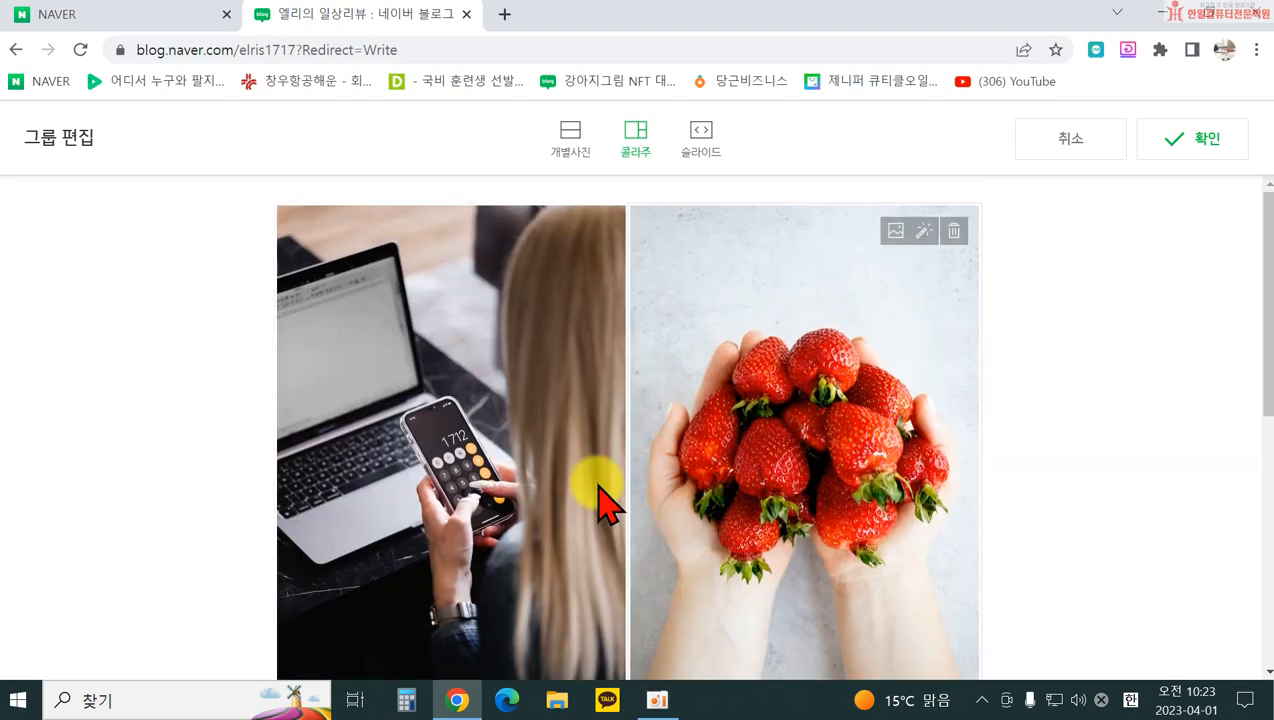
{"action": "scroll", "coordinate": [640, 440], "scroll_direction": "down", "scroll_amount": 5}
{"action": "scroll", "coordinate": [700, 490], "scroll_direction": "up", "scroll_amount": 5}
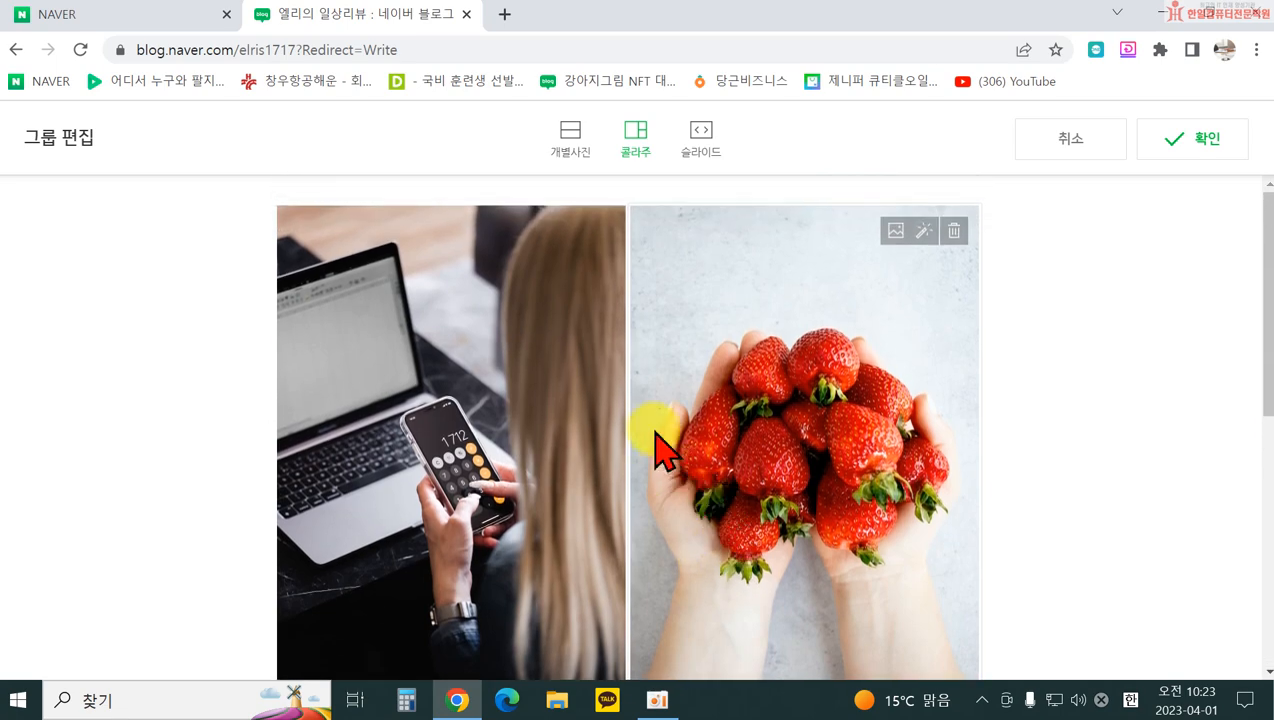
{"action": "scroll", "coordinate": [826, 484], "scroll_direction": "down", "scroll_amount": 5}
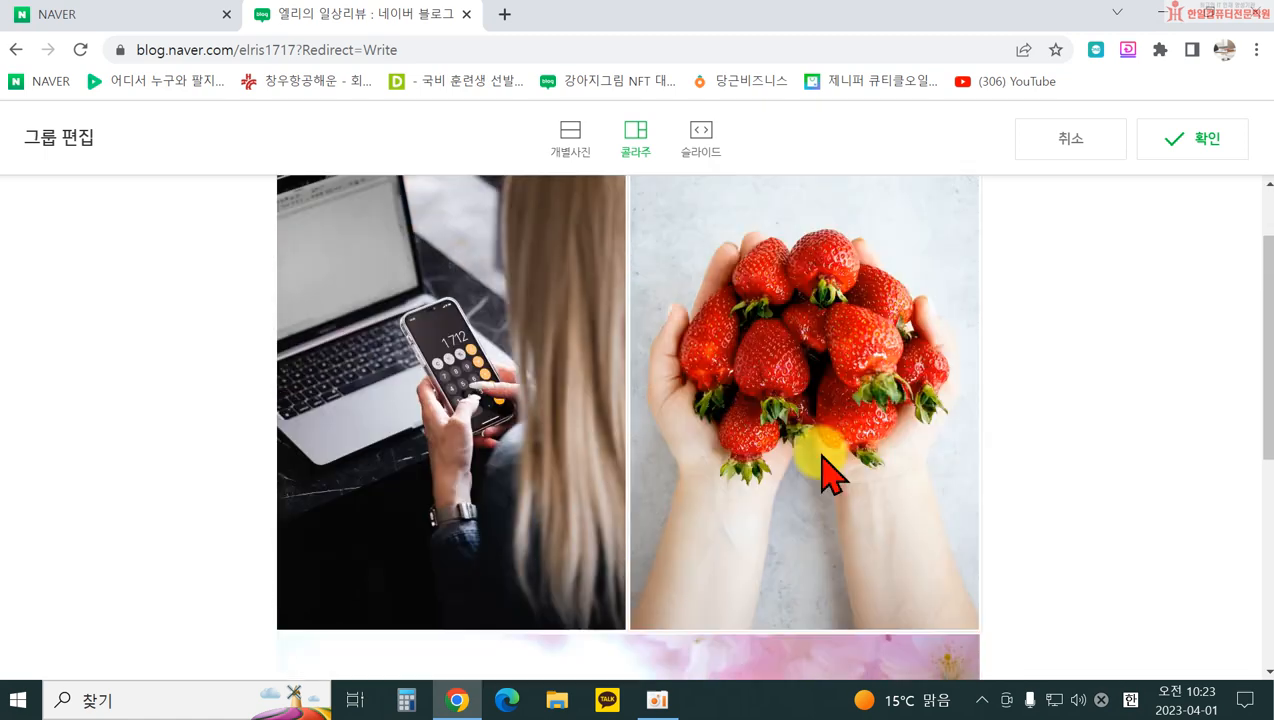
{"action": "scroll", "coordinate": [826, 484], "scroll_direction": "up", "scroll_amount": 5}
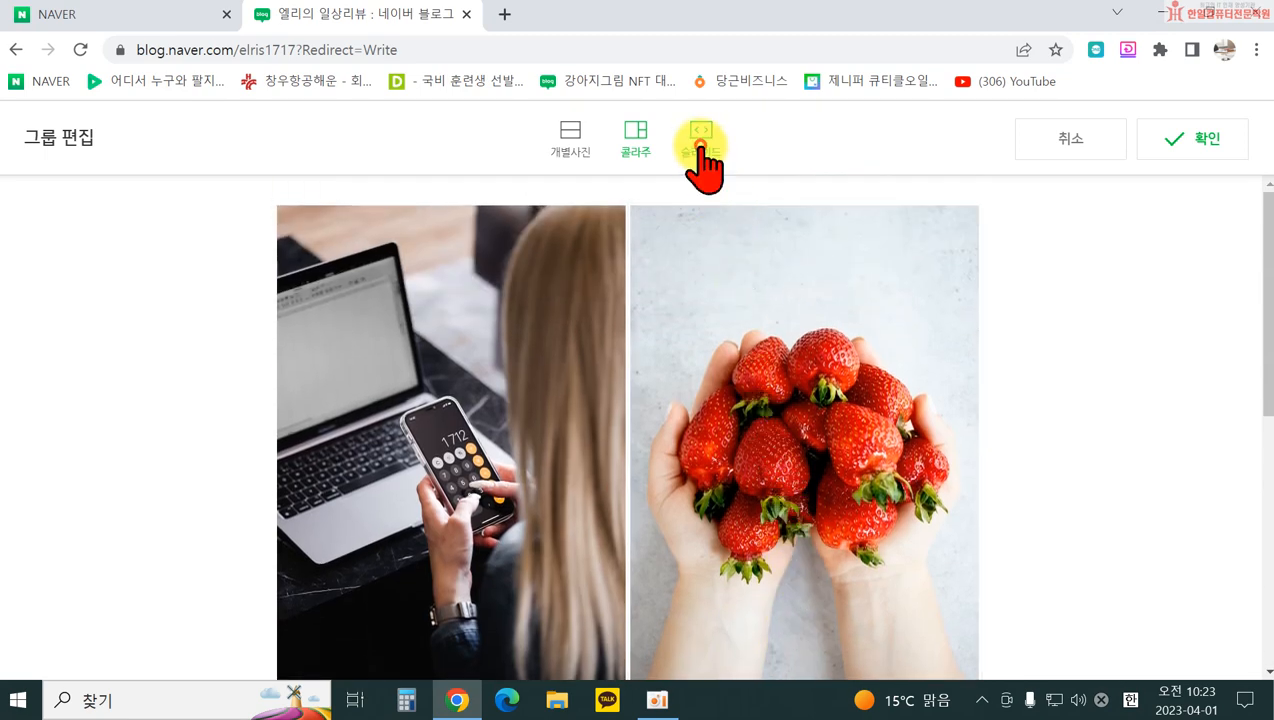
Step: Preview the group as a 슬라이드 slideshow, then confirm the 콜라주 layout
{"action": "left_click", "coordinate": [700, 140]}
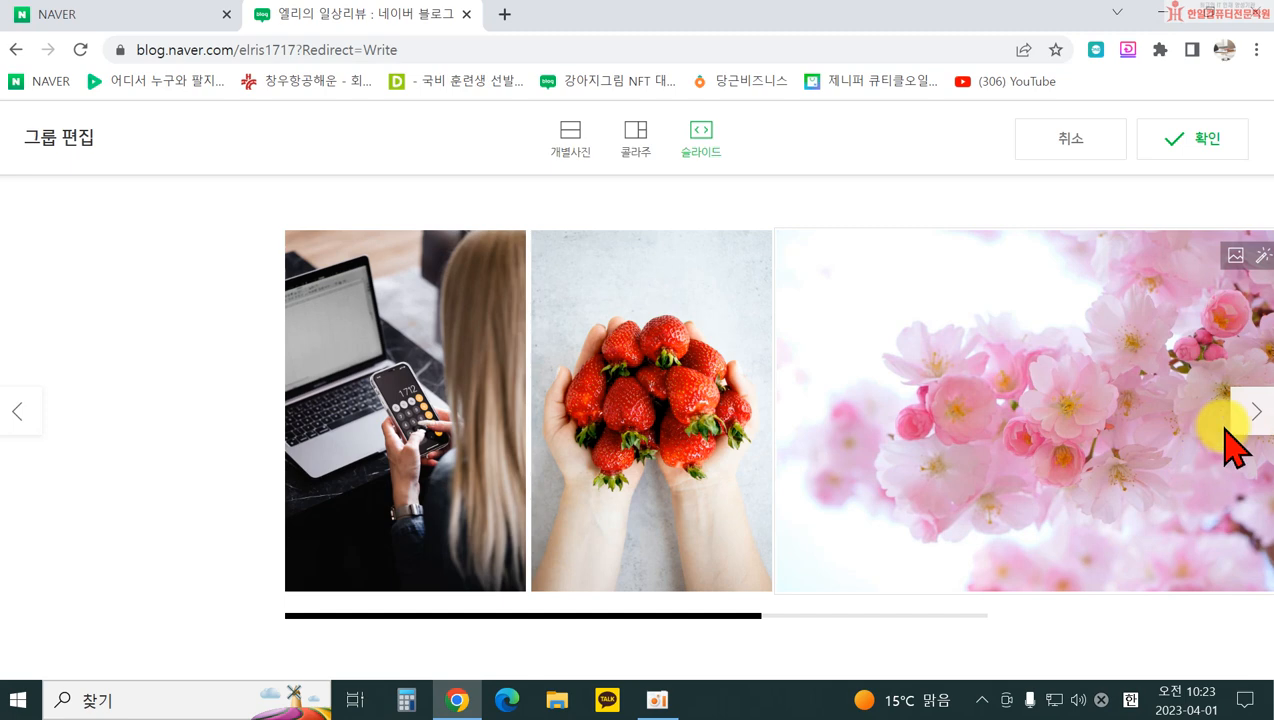
{"action": "left_click", "coordinate": [1252, 411]}
{"action": "left_click", "coordinate": [16, 411]}
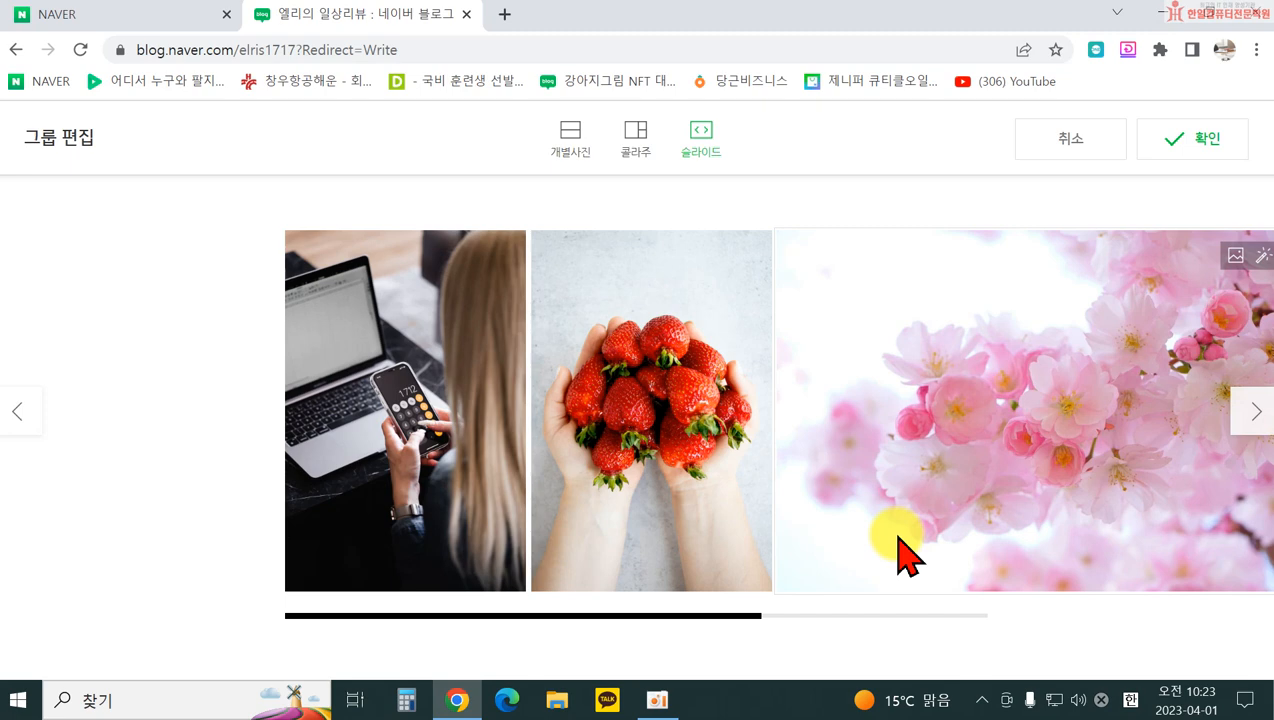
{"action": "left_click", "coordinate": [634, 152]}
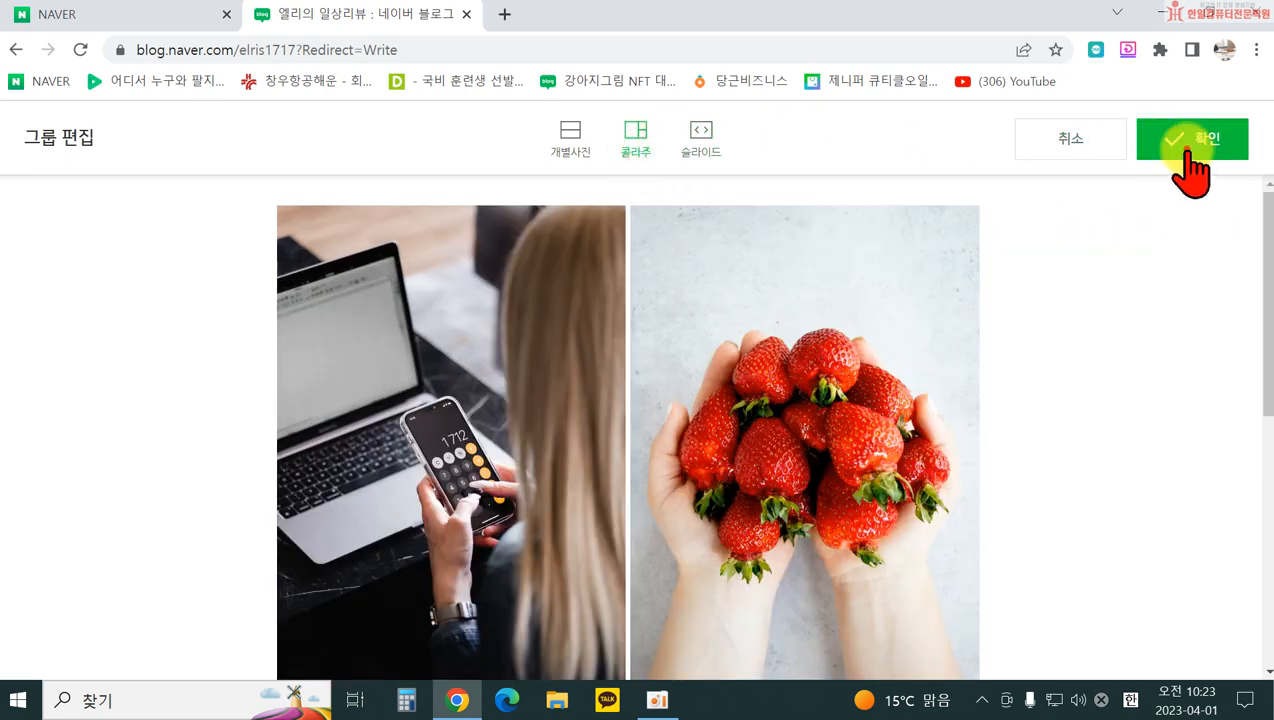
{"action": "left_click", "coordinate": [1192, 140]}
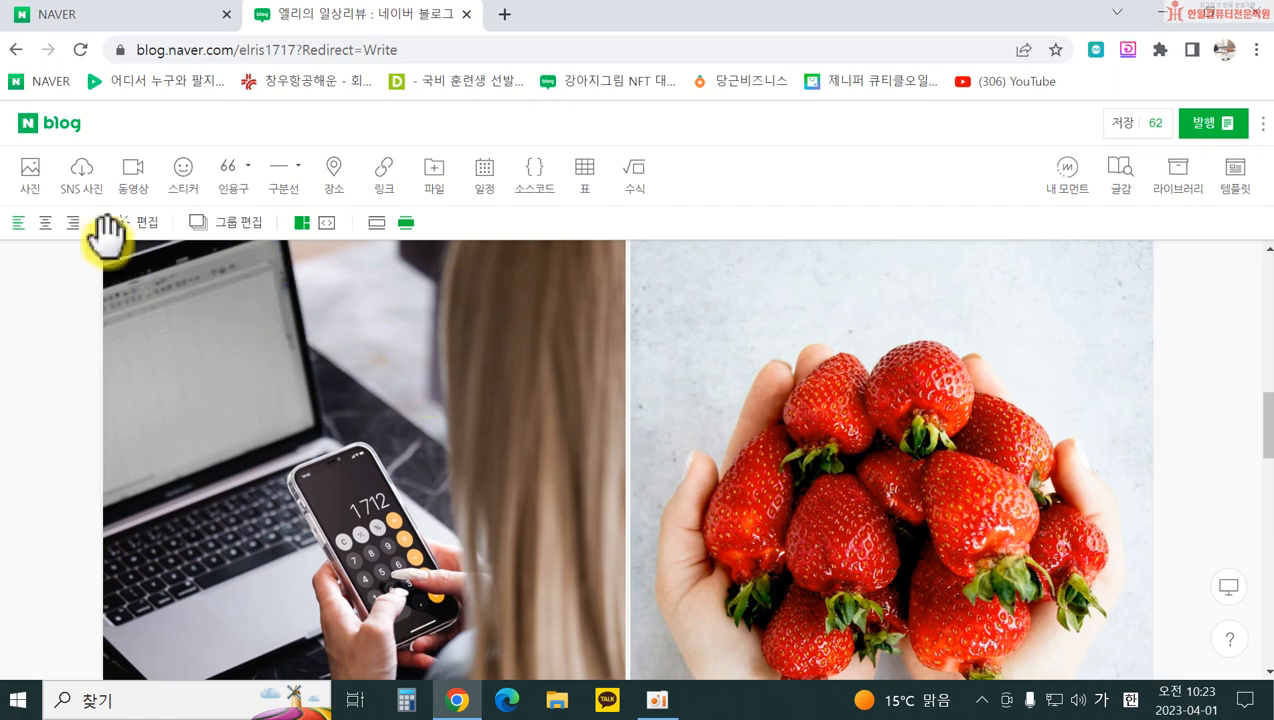
{"action": "scroll", "coordinate": [398, 378], "scroll_direction": "up", "scroll_amount": 10}
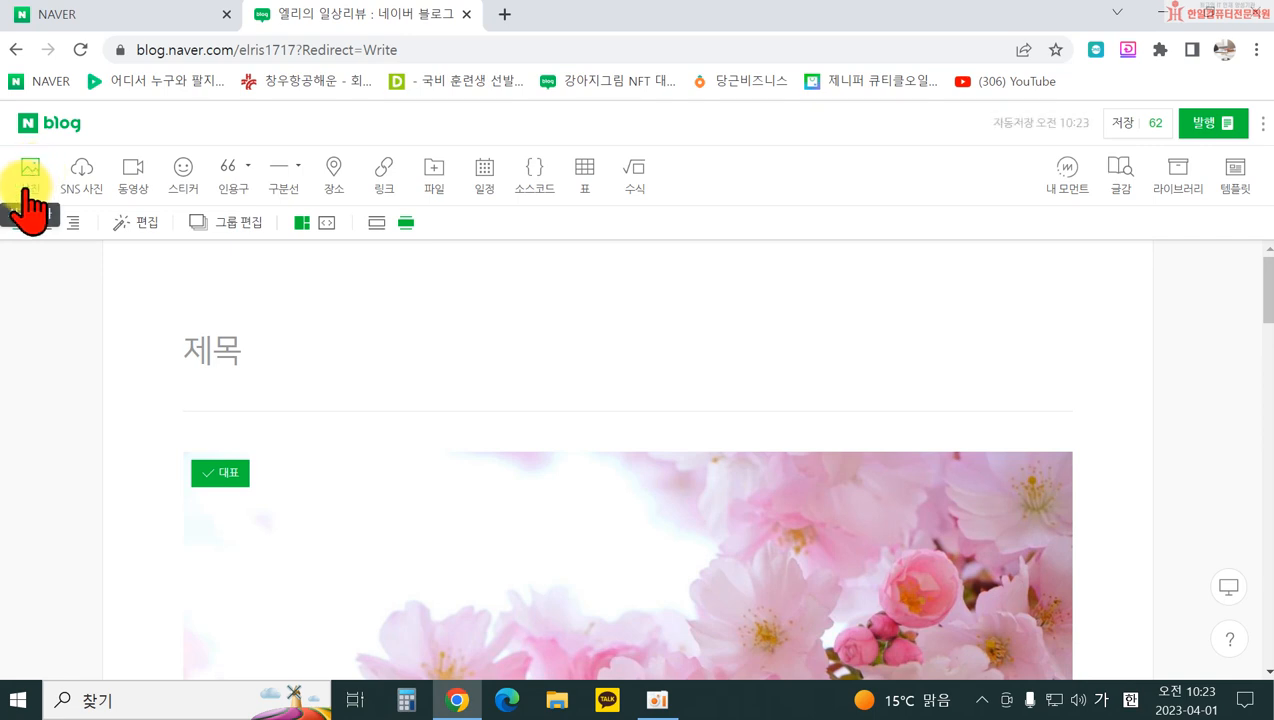
{"action": "scroll", "coordinate": [435, 418], "scroll_direction": "down", "scroll_amount": 3}
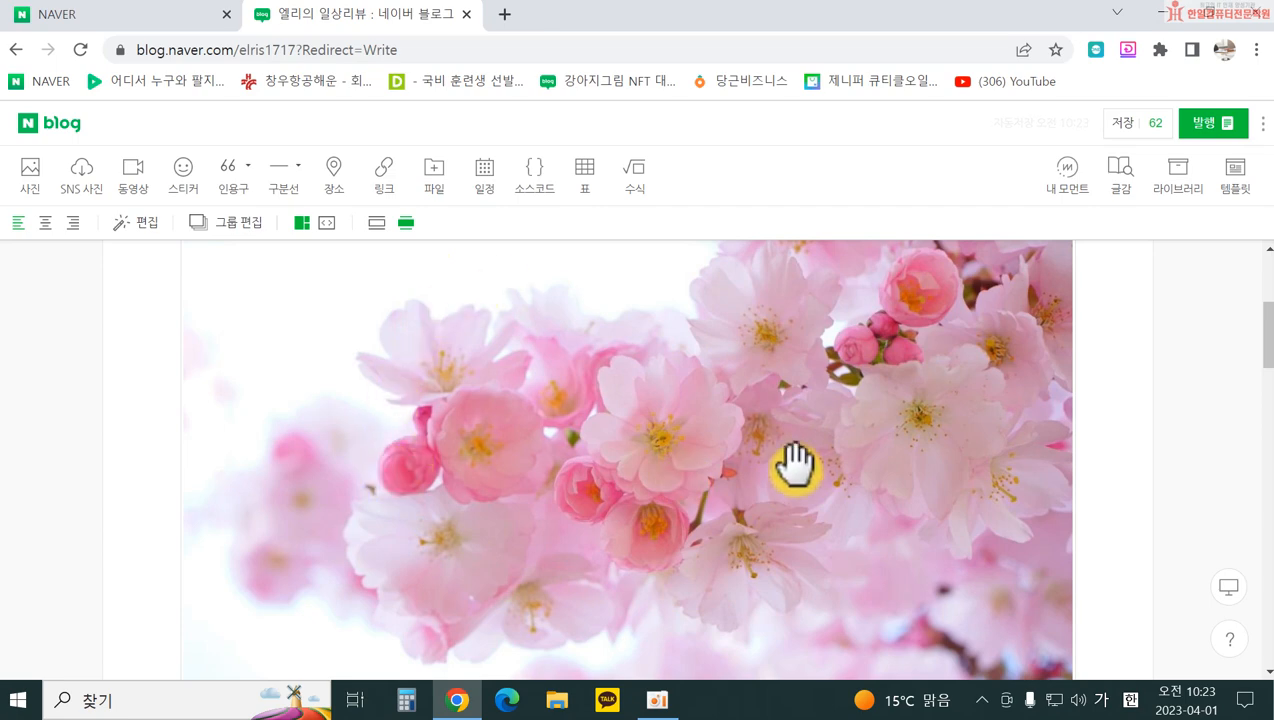
{"action": "scroll", "coordinate": [577, 364], "scroll_direction": "down", "scroll_amount": 3}
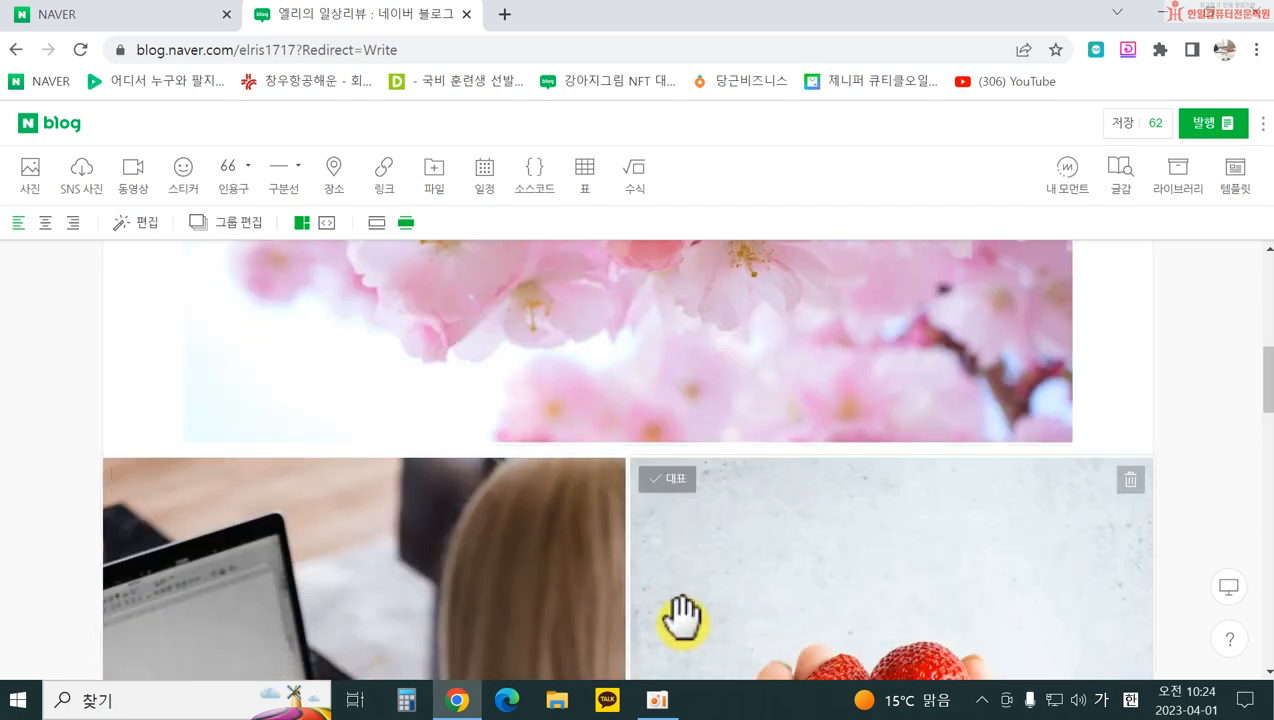
{"action": "scroll", "coordinate": [681, 617], "scroll_direction": "down", "scroll_amount": 10}
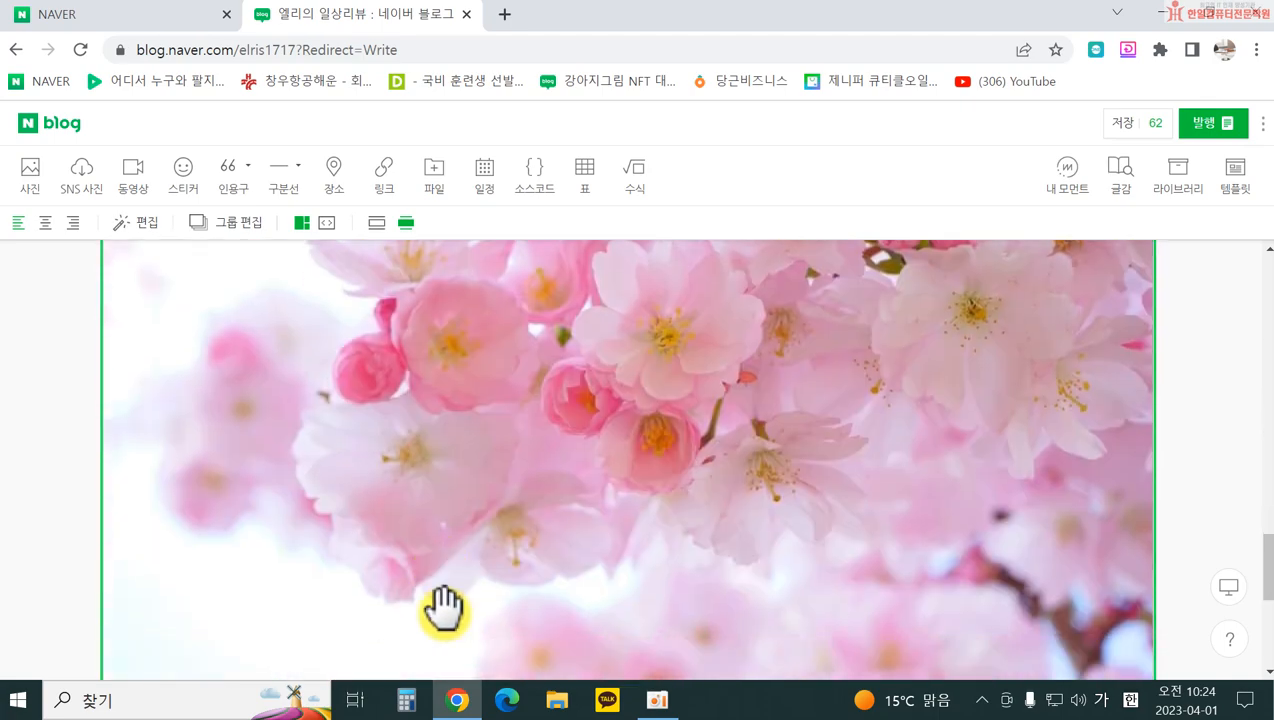
{"action": "scroll", "coordinate": [443, 607], "scroll_direction": "down", "scroll_amount": 3}
{"action": "scroll", "coordinate": [460, 535], "scroll_direction": "up", "scroll_amount": 8}
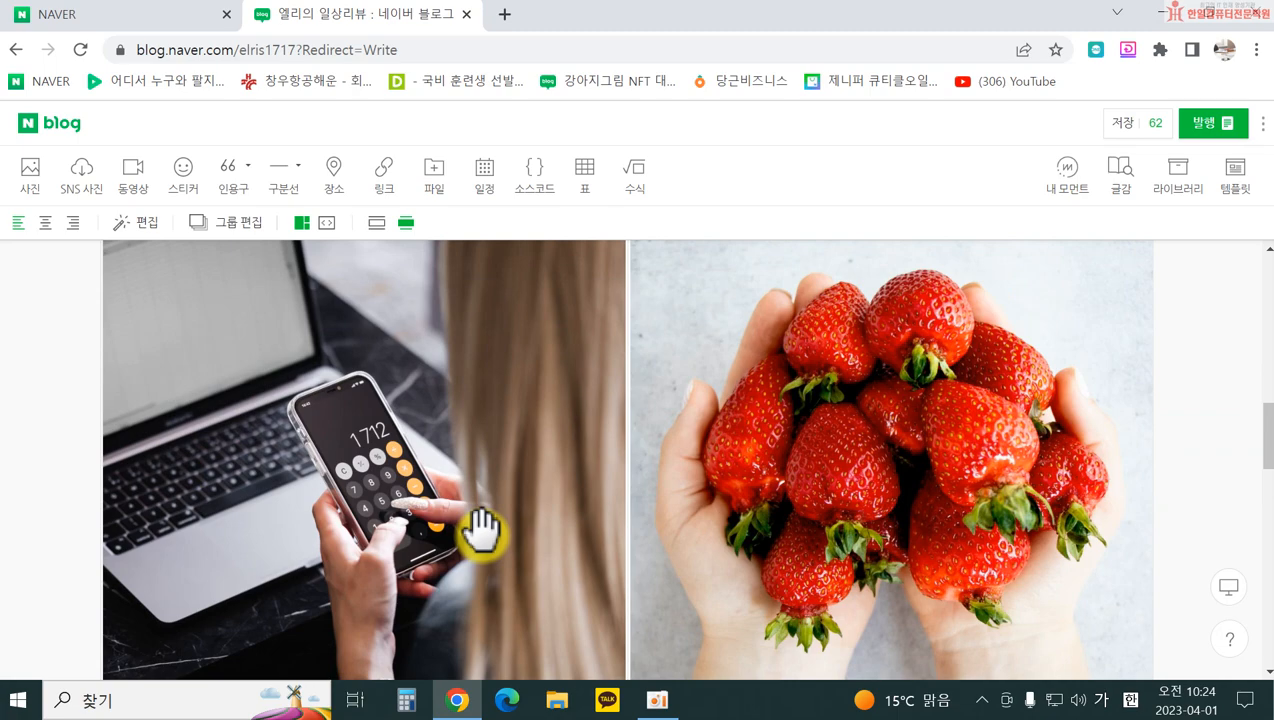
{"action": "scroll", "coordinate": [485, 533], "scroll_direction": "up", "scroll_amount": 10}
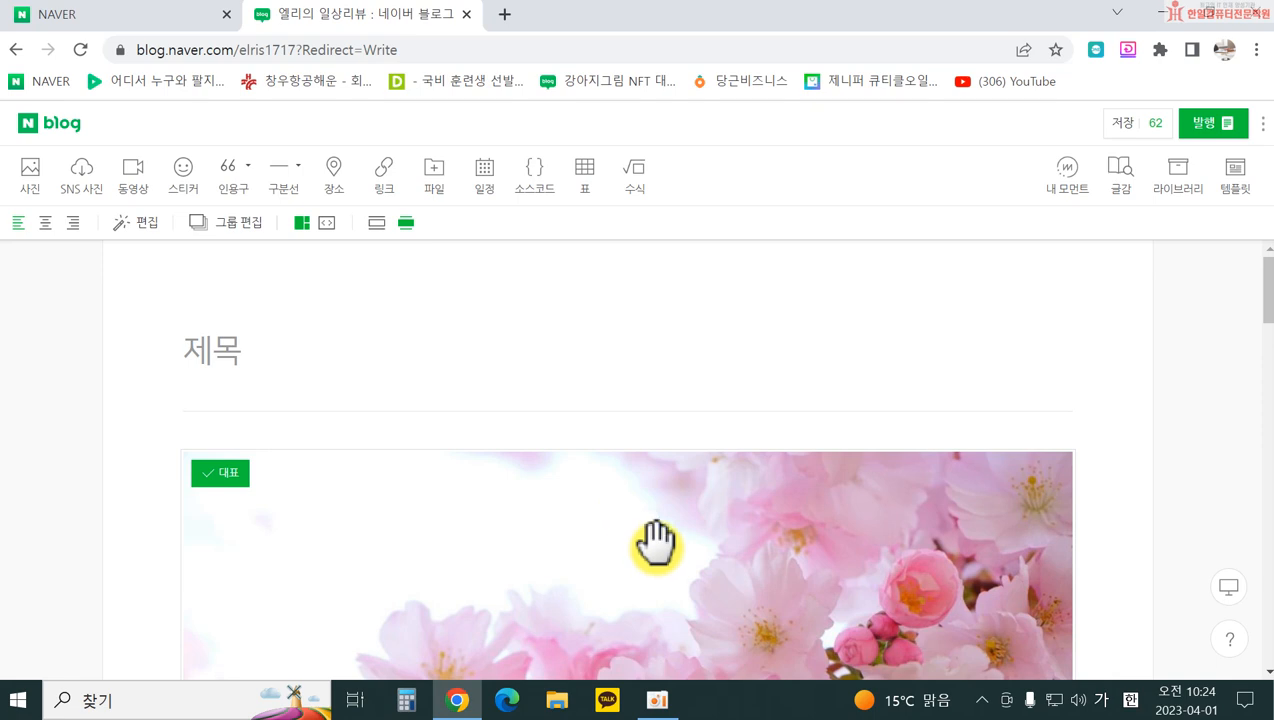
{"action": "left_click", "coordinate": [660, 545]}
Step: Launch the SmartEditor photo editor on the pink cherry-blossom image
{"action": "double_click", "coordinate": [660, 545]}
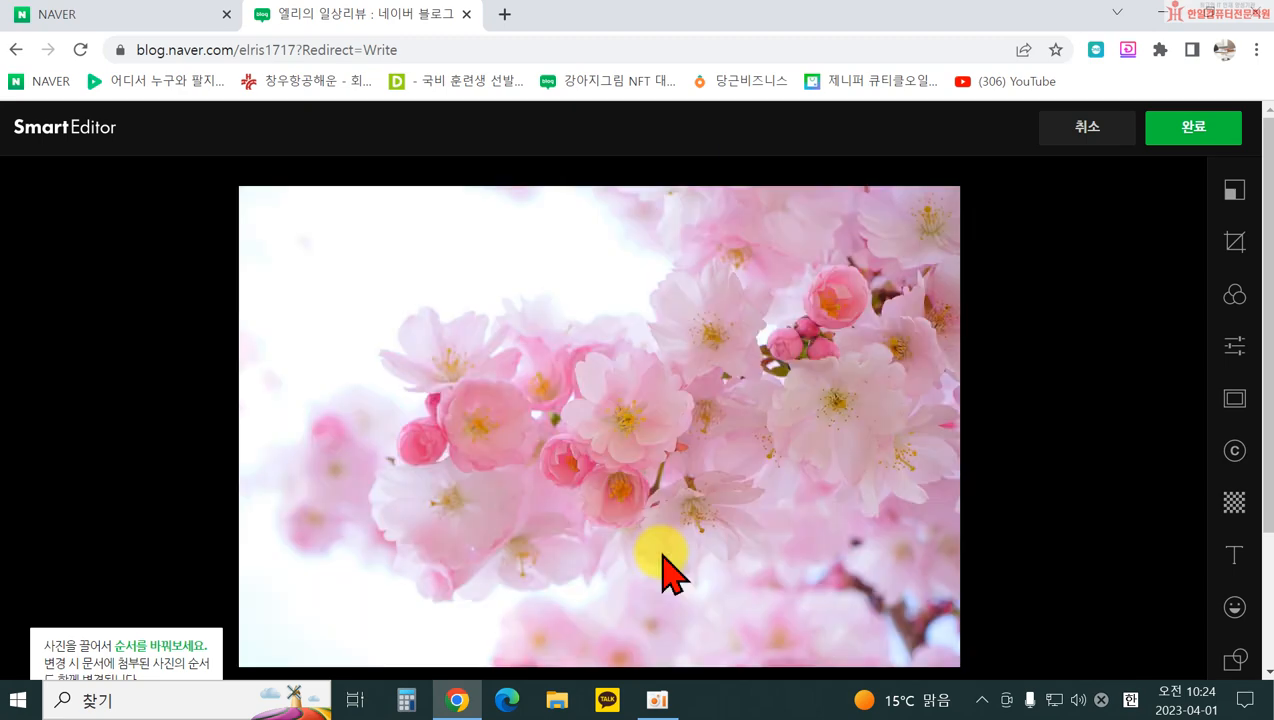
{"action": "scroll", "coordinate": [775, 435], "scroll_direction": "down", "scroll_amount": 2}
{"action": "scroll", "coordinate": [775, 435], "scroll_direction": "up", "scroll_amount": 2}
{"action": "scroll", "coordinate": [773, 418], "scroll_direction": "down", "scroll_amount": 2}
{"action": "scroll", "coordinate": [873, 392], "scroll_direction": "up", "scroll_amount": 2}
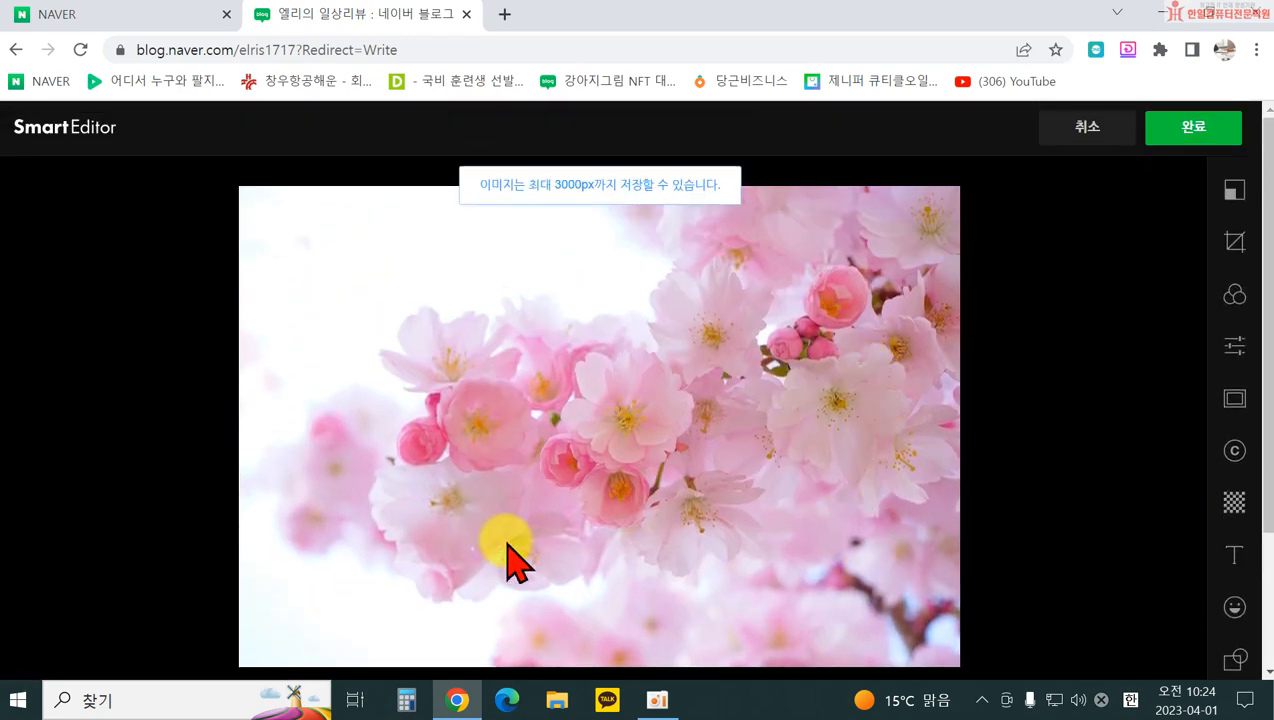
Step: Trim the photo's left and bottom edges, rotate it a few degrees, and apply
{"action": "left_click", "coordinate": [1238, 244]}
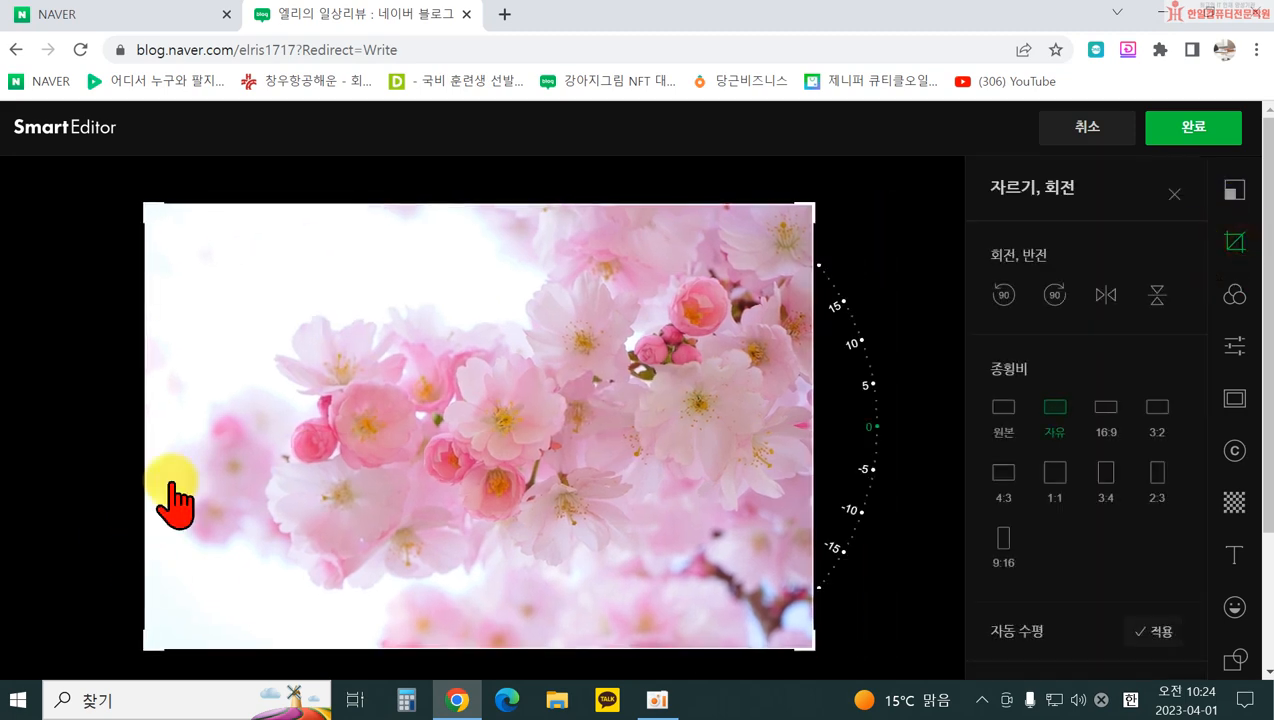
{"action": "left_click_drag", "start_coordinate": [148, 475], "coordinate": [212, 480]}
{"action": "left_click_drag", "start_coordinate": [478, 655], "coordinate": [490, 590]}
{"action": "left_click_drag", "start_coordinate": [154, 424], "coordinate": [172, 424]}
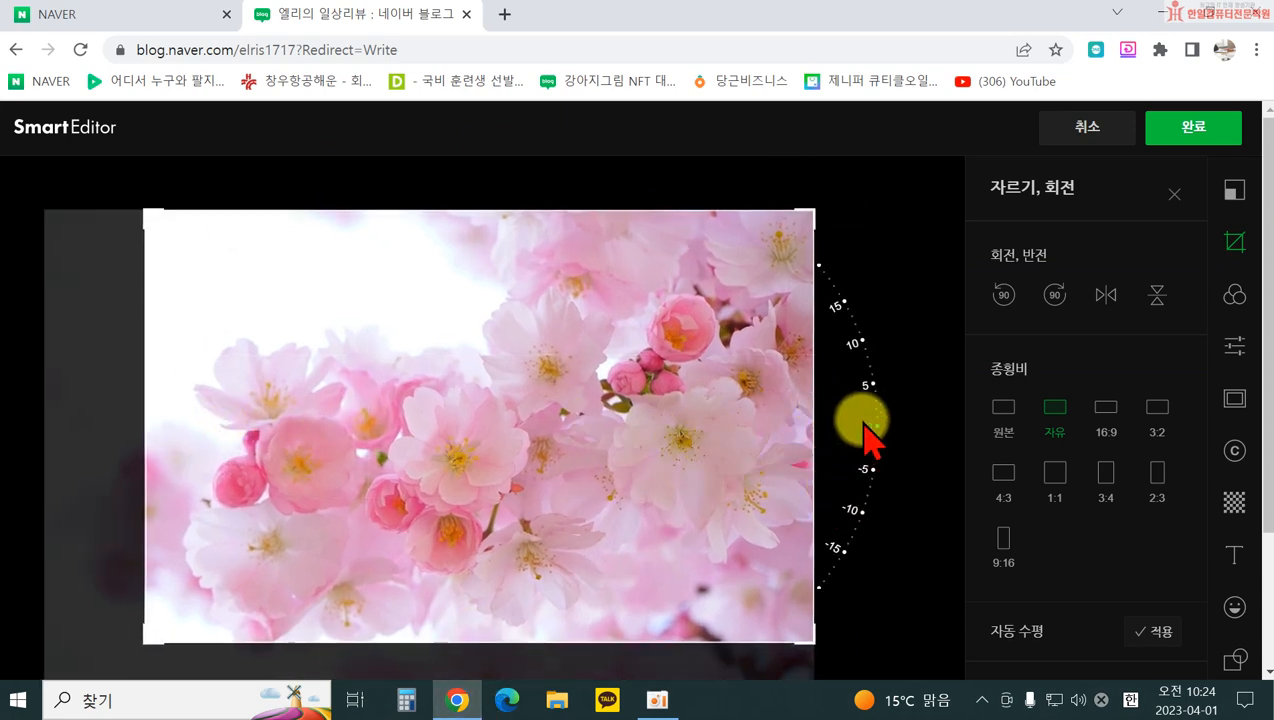
{"action": "left_click_drag", "start_coordinate": [873, 438], "coordinate": [860, 500]}
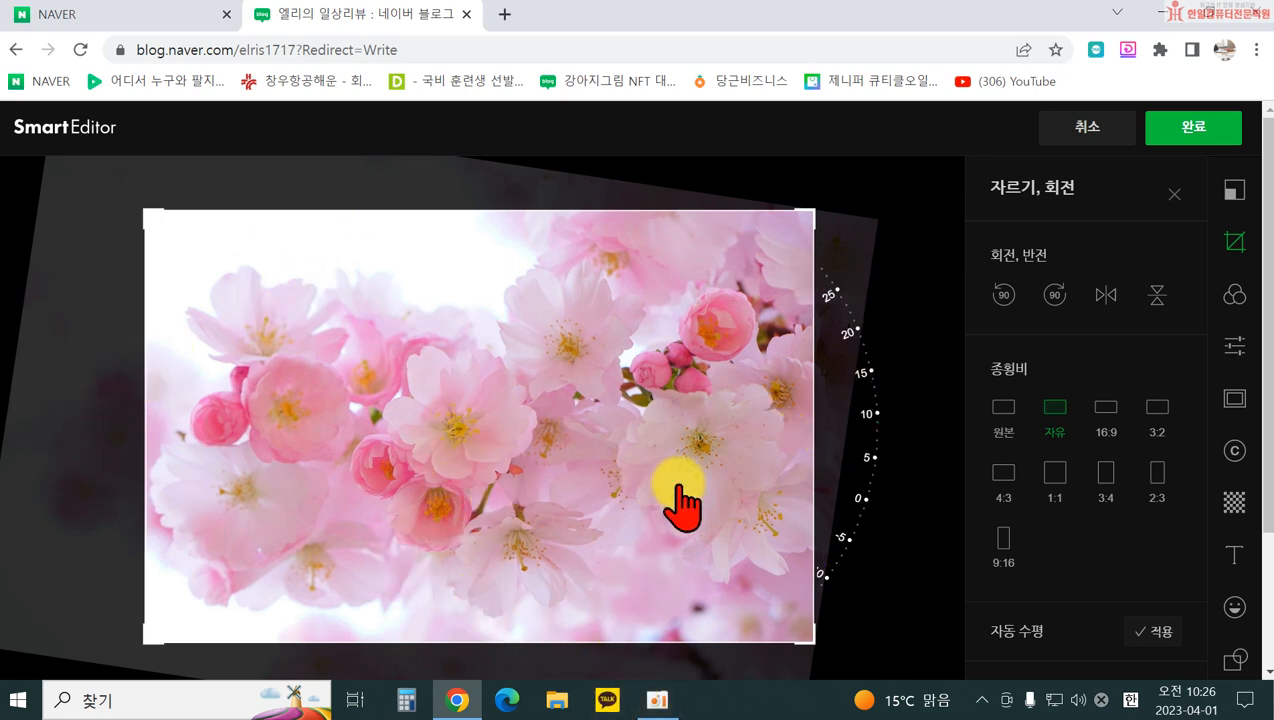
{"action": "scroll", "coordinate": [1061, 441], "scroll_direction": "down", "scroll_amount": 2}
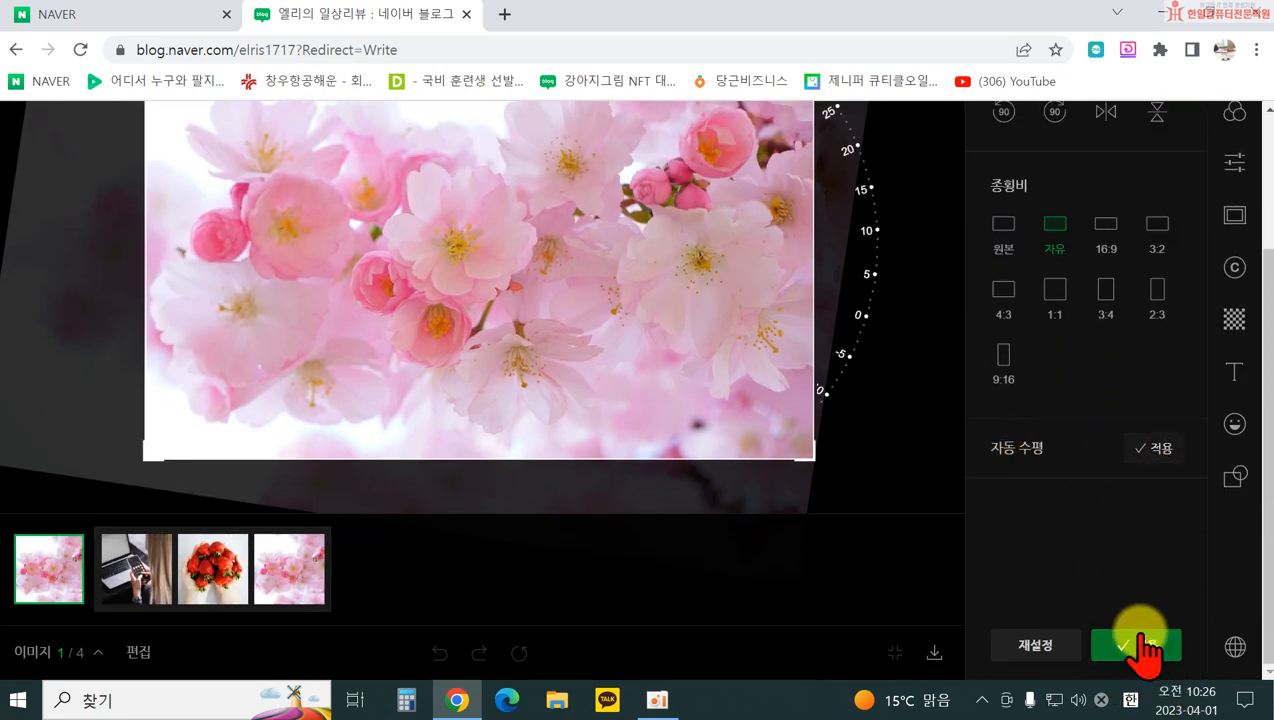
{"action": "left_click", "coordinate": [1143, 648]}
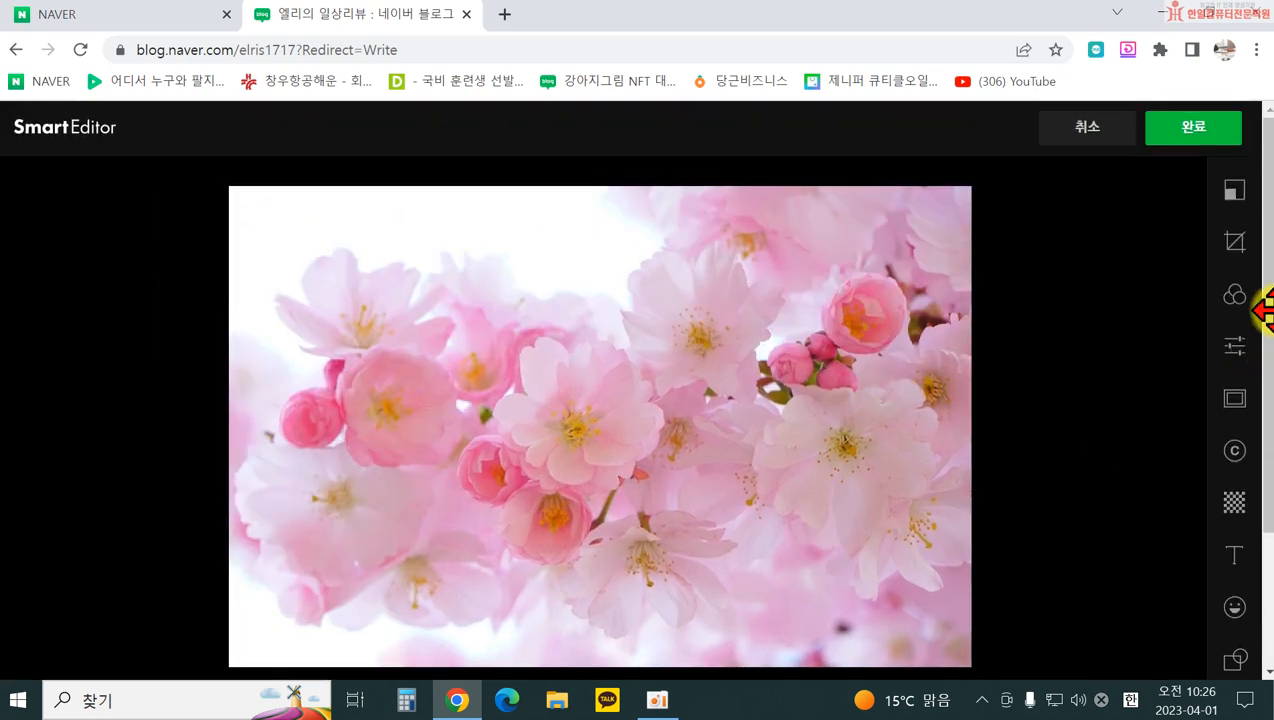
Step: Try the Delight and Cream filters on the cherry-blossom photo
{"action": "left_click", "coordinate": [1236, 190]}
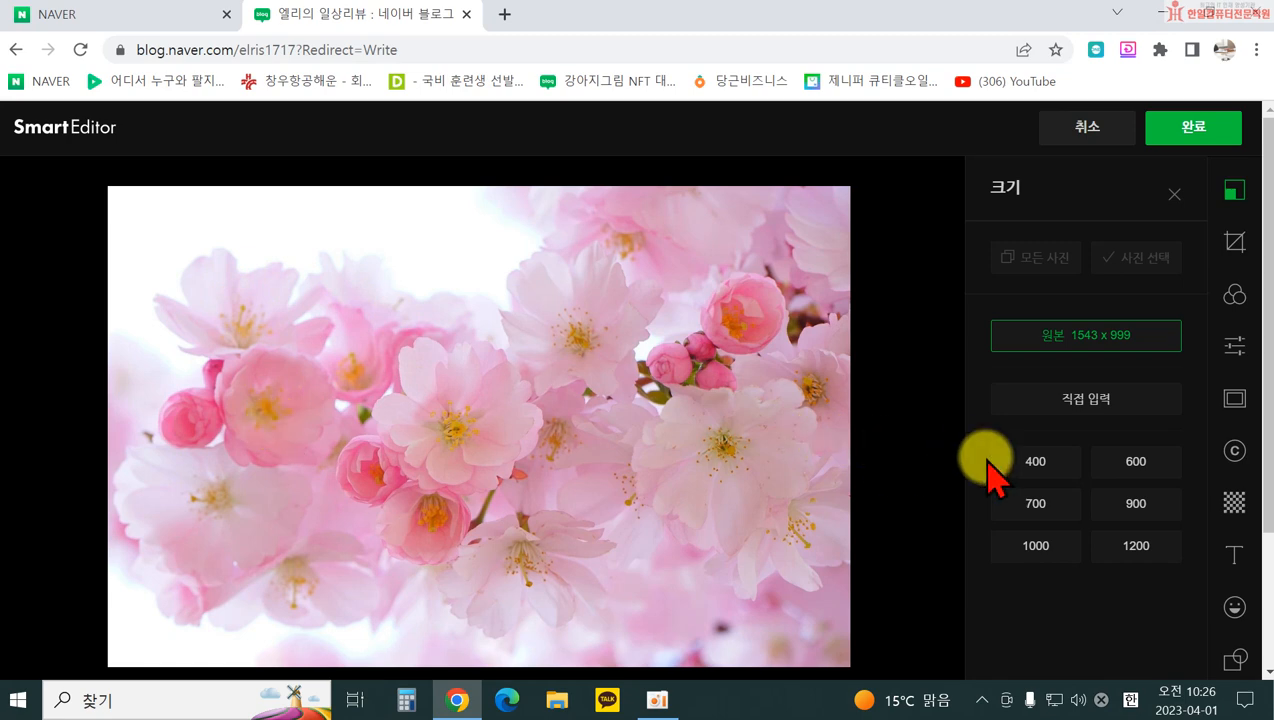
{"action": "left_click", "coordinate": [1236, 296]}
{"action": "scroll", "coordinate": [1109, 540], "scroll_direction": "down", "scroll_amount": 2}
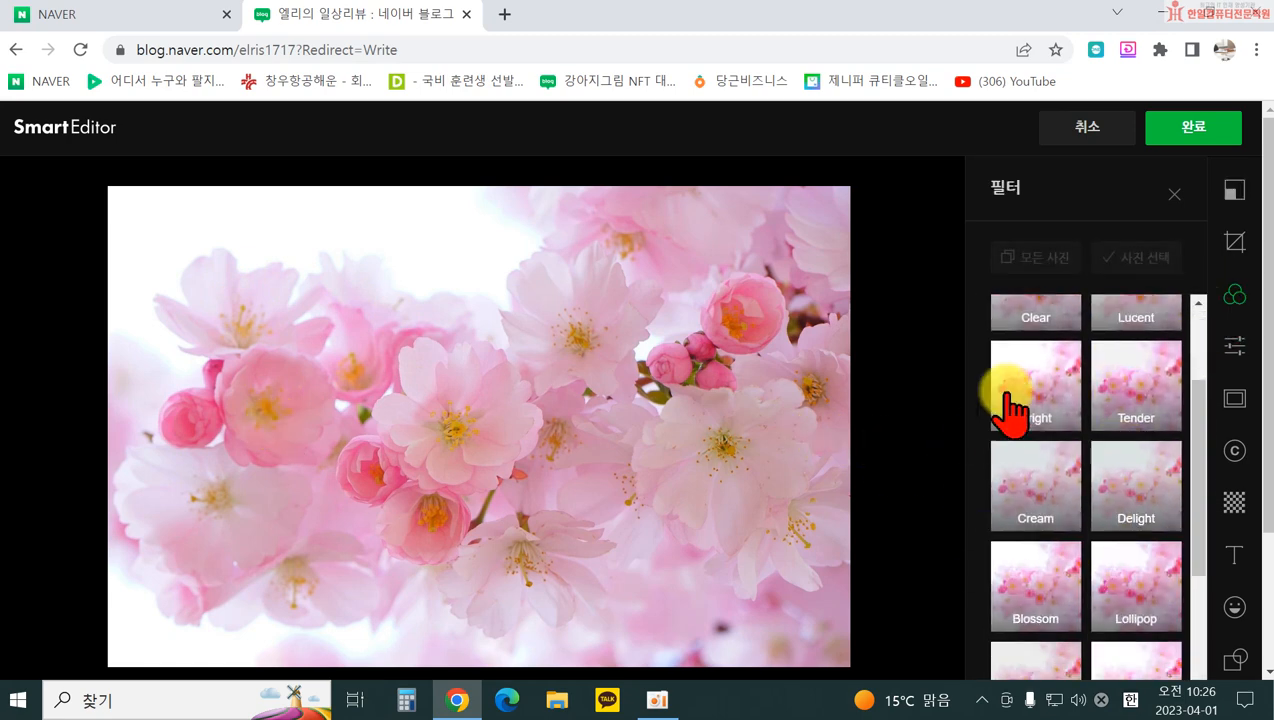
{"action": "left_click", "coordinate": [1128, 520]}
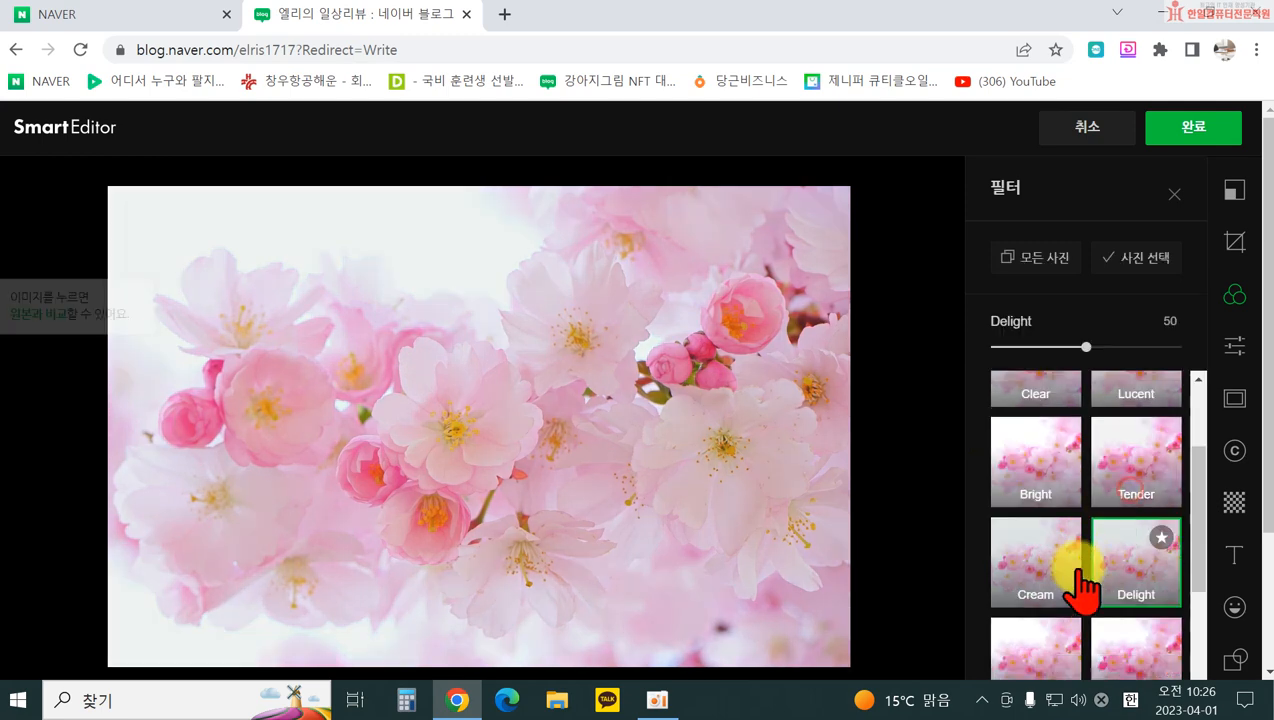
{"action": "left_click", "coordinate": [1027, 578]}
{"action": "left_click", "coordinate": [1130, 586]}
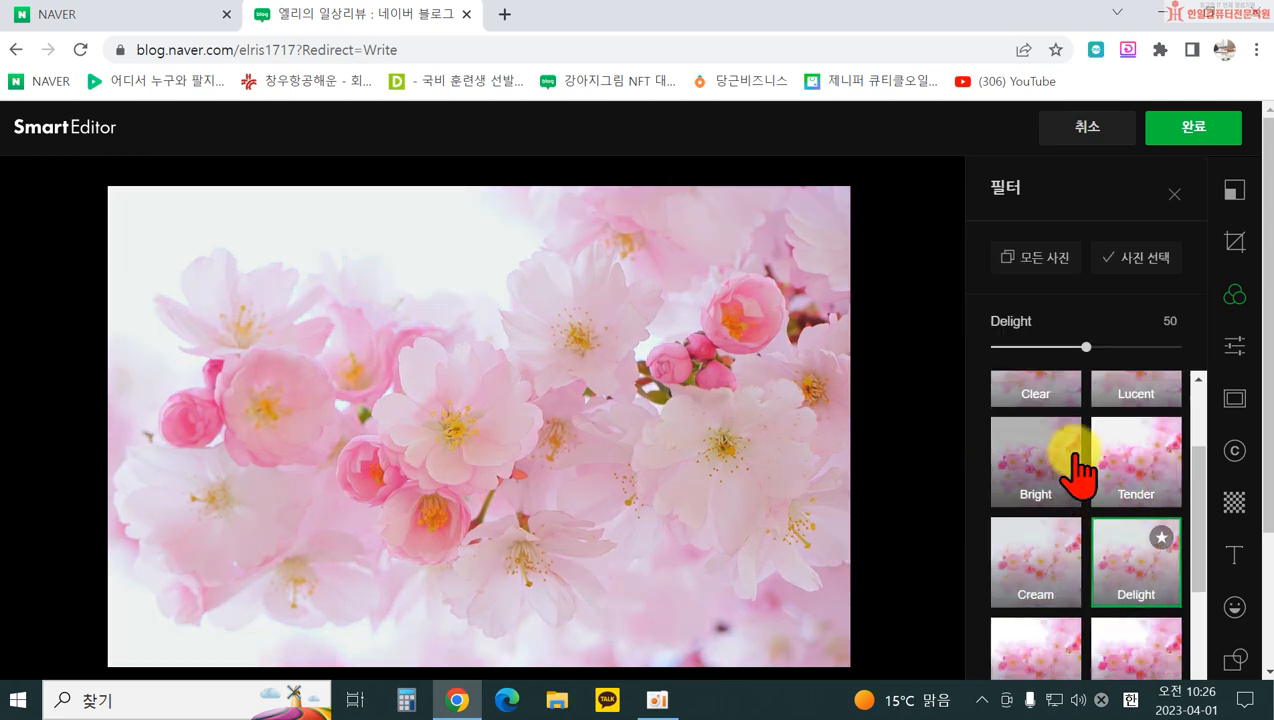
Step: Star Delight and Tender as favourites and apply Tender at strength 38
{"action": "left_click", "coordinate": [1162, 538]}
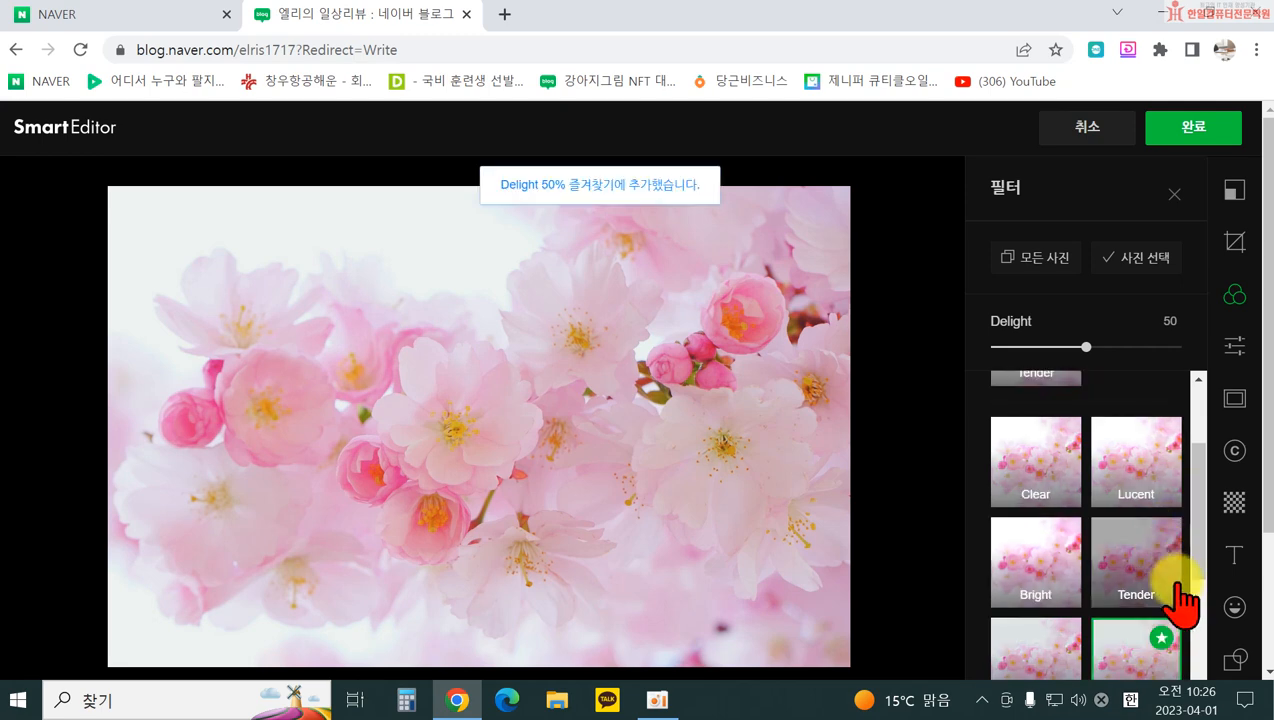
{"action": "left_click", "coordinate": [1163, 536]}
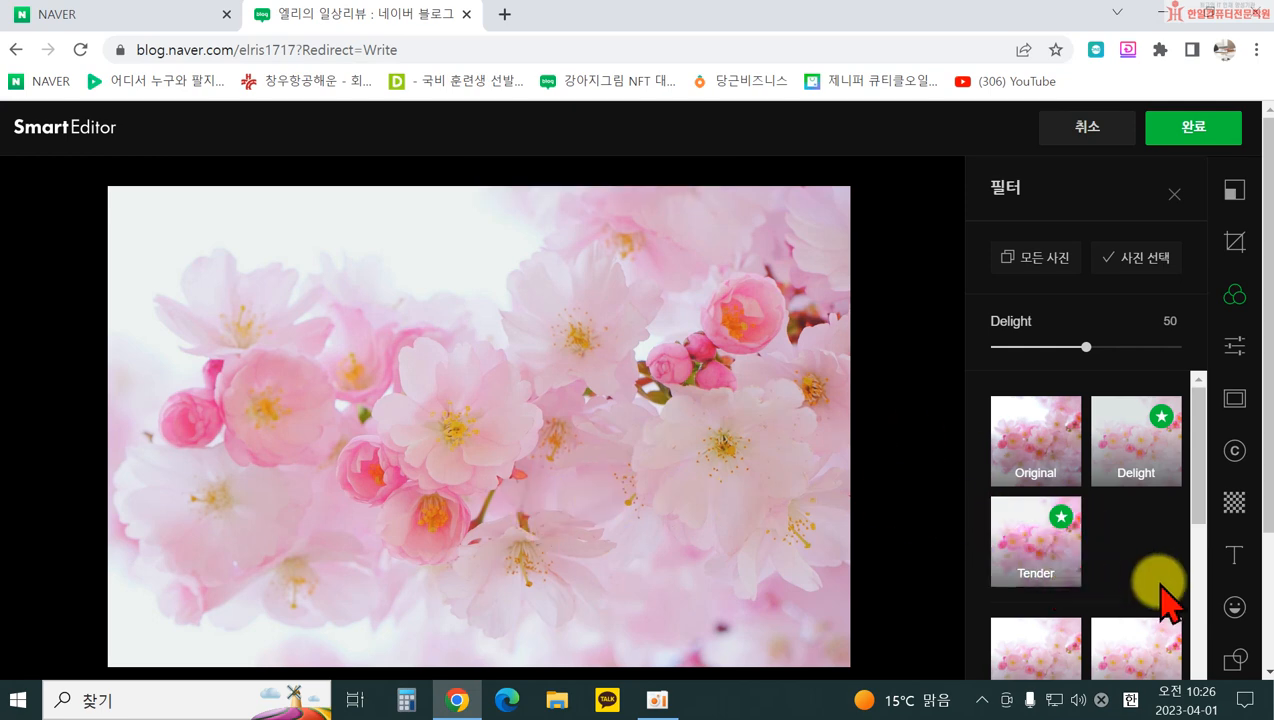
{"action": "left_click", "coordinate": [1050, 560]}
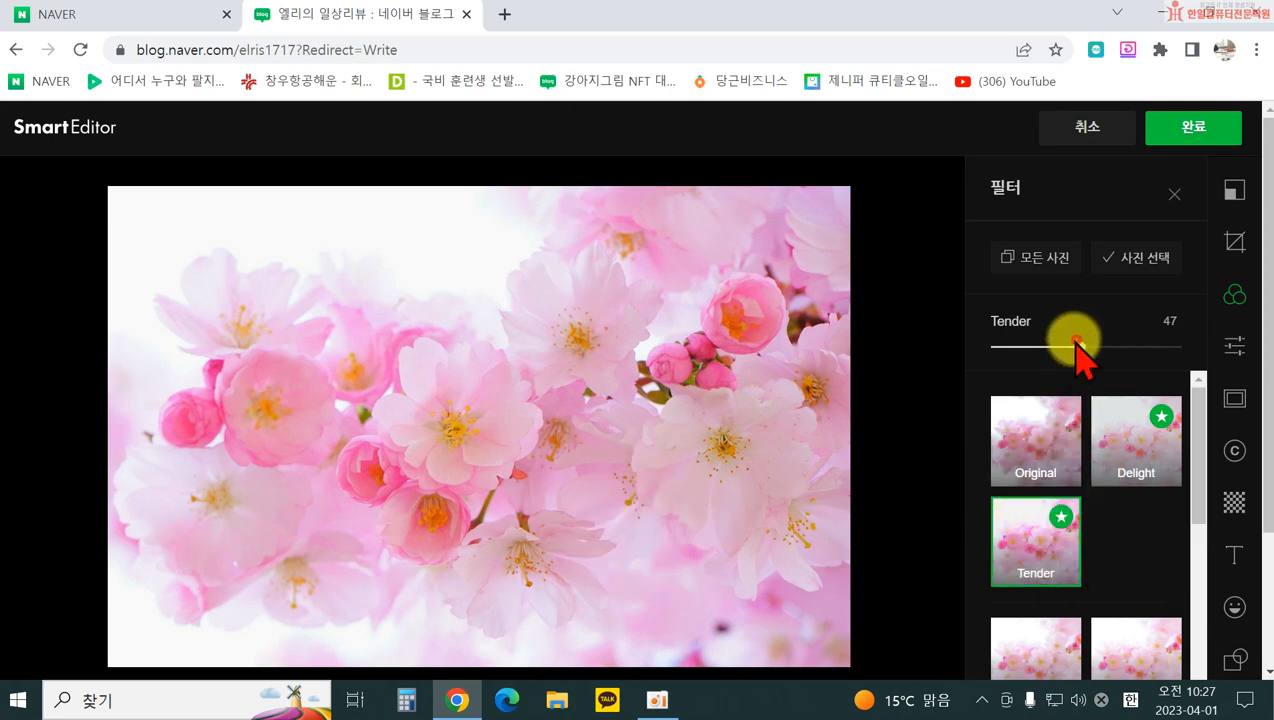
{"action": "left_click_drag", "start_coordinate": [1072, 344], "coordinate": [1052, 347]}
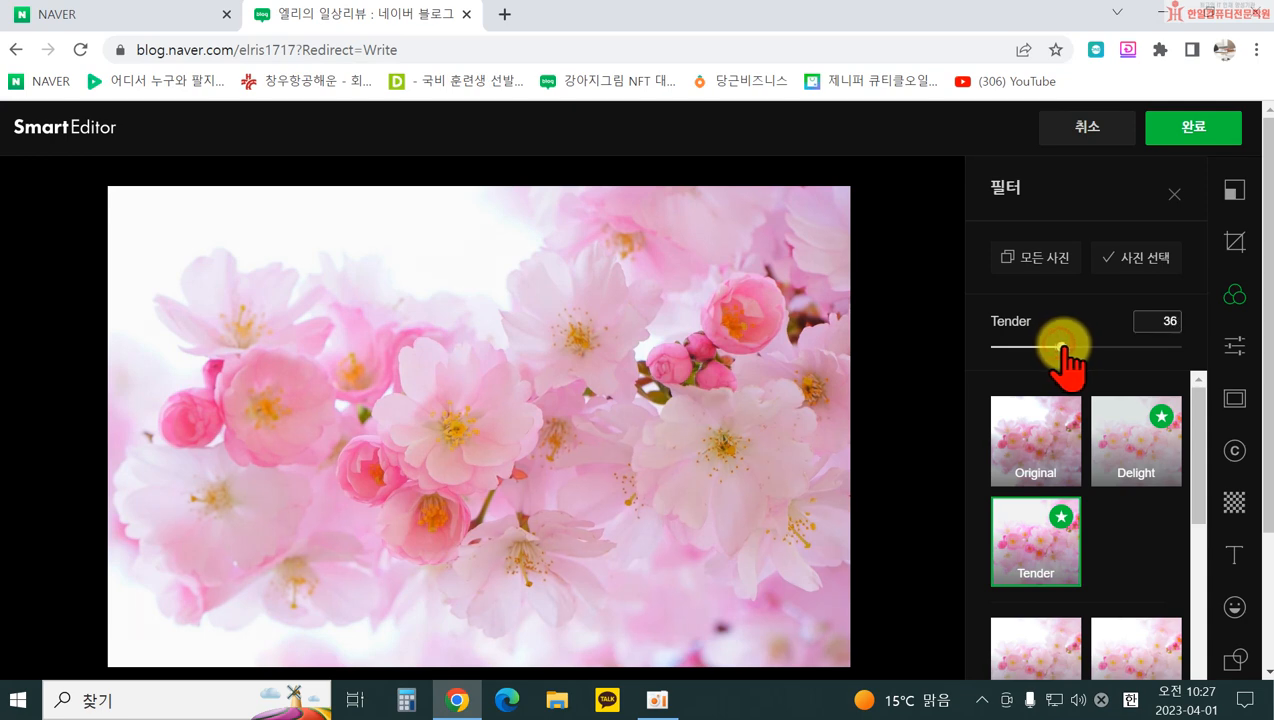
Step: Set the cherry-blossom photo's brightness to 27 and contrast to 34
{"action": "left_click", "coordinate": [1235, 348]}
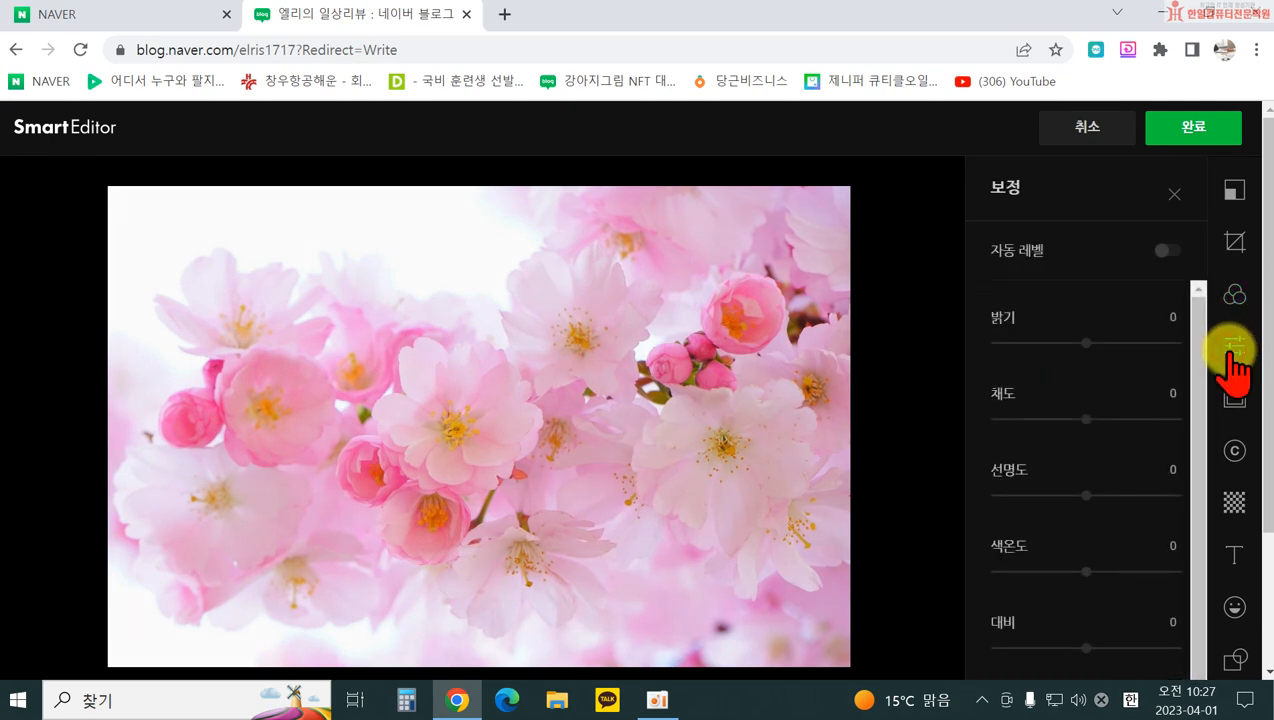
{"action": "left_click_drag", "start_coordinate": [1084, 345], "coordinate": [1103, 432]}
{"action": "scroll", "coordinate": [1090, 500], "scroll_direction": "down", "scroll_amount": 1}
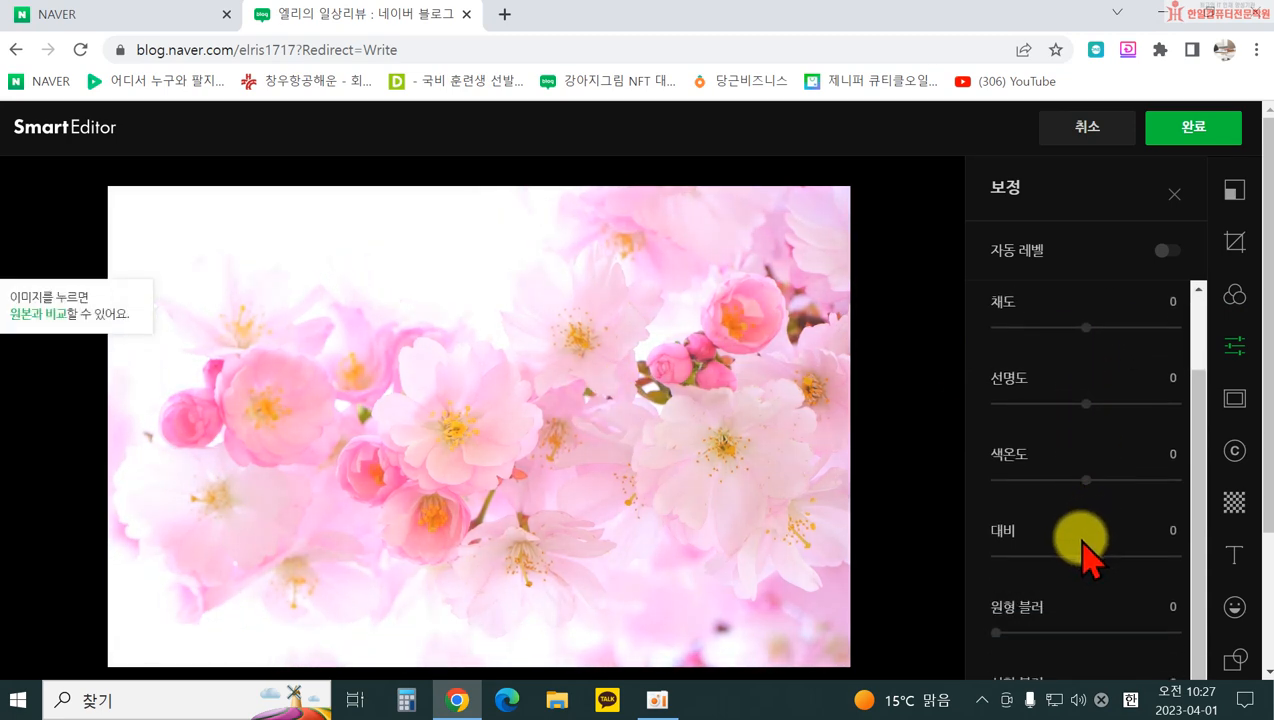
{"action": "left_click_drag", "start_coordinate": [1088, 556], "coordinate": [1116, 556]}
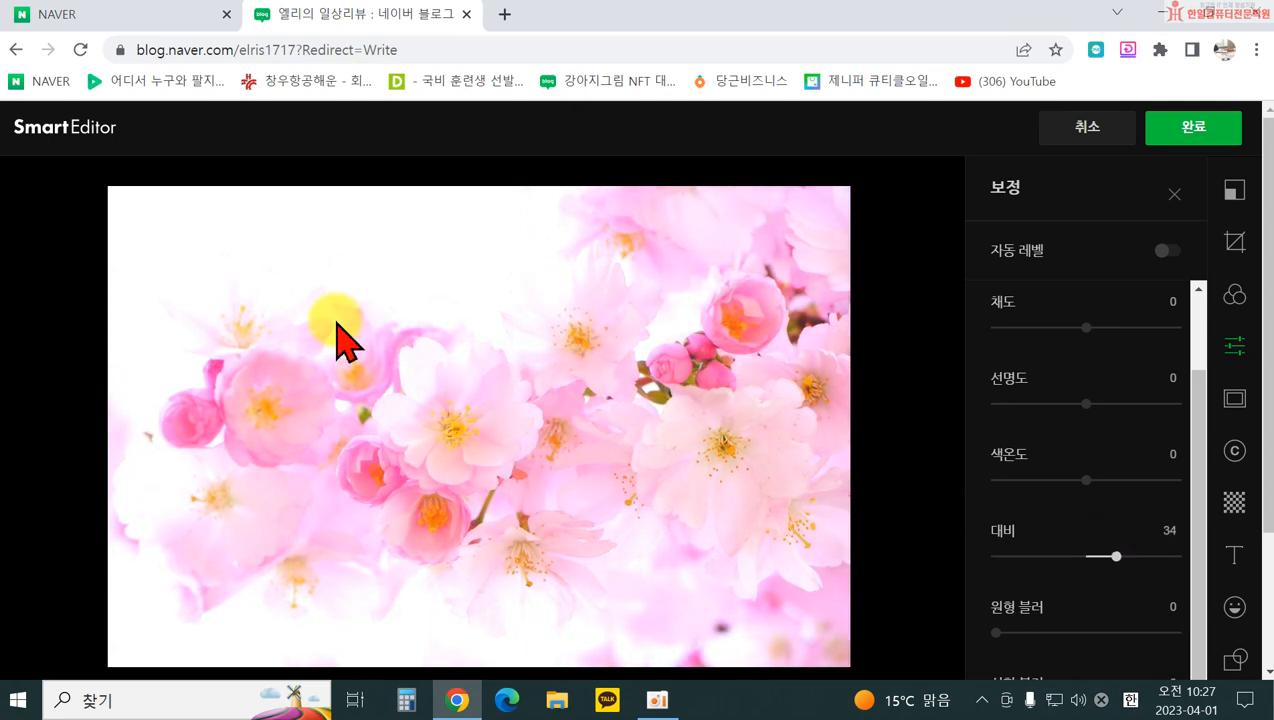
{"action": "scroll", "coordinate": [1105, 410], "scroll_direction": "up", "scroll_amount": 1}
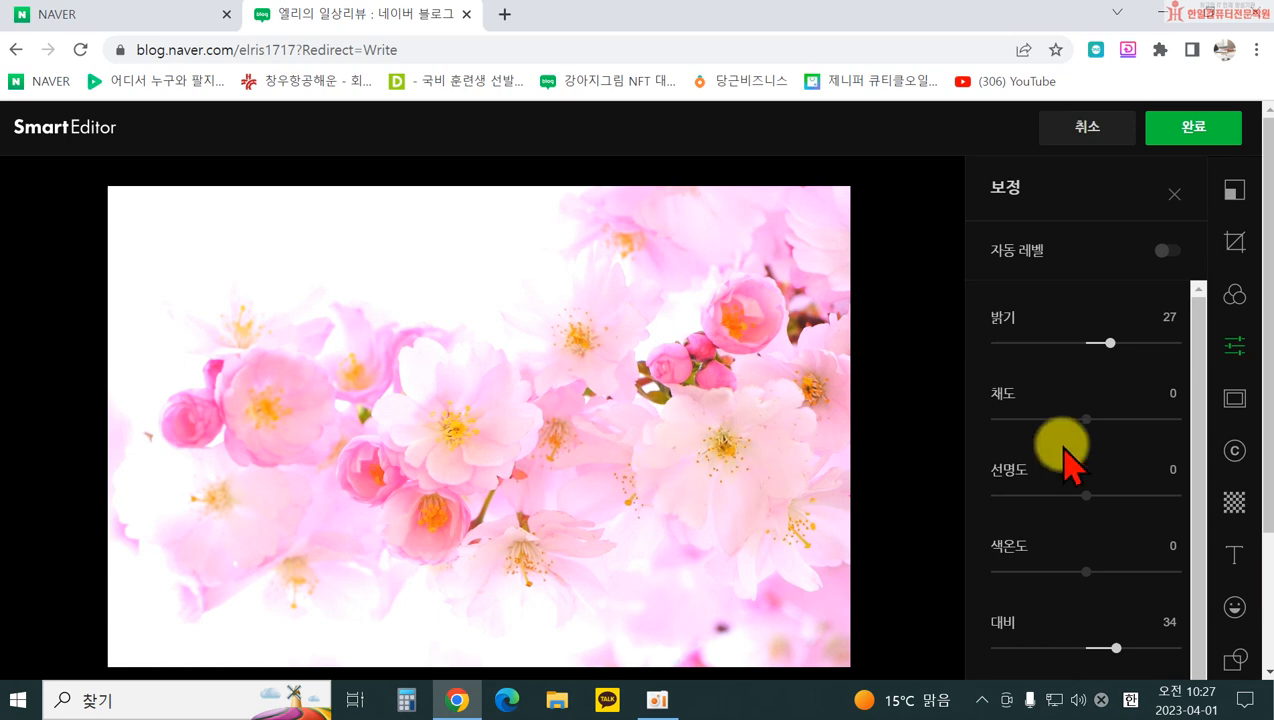
{"action": "left_click", "coordinate": [1235, 398]}
Step: Preview several frames, including polaroid and white inner-line styles, then choose no frame
{"action": "left_click", "coordinate": [1084, 344]}
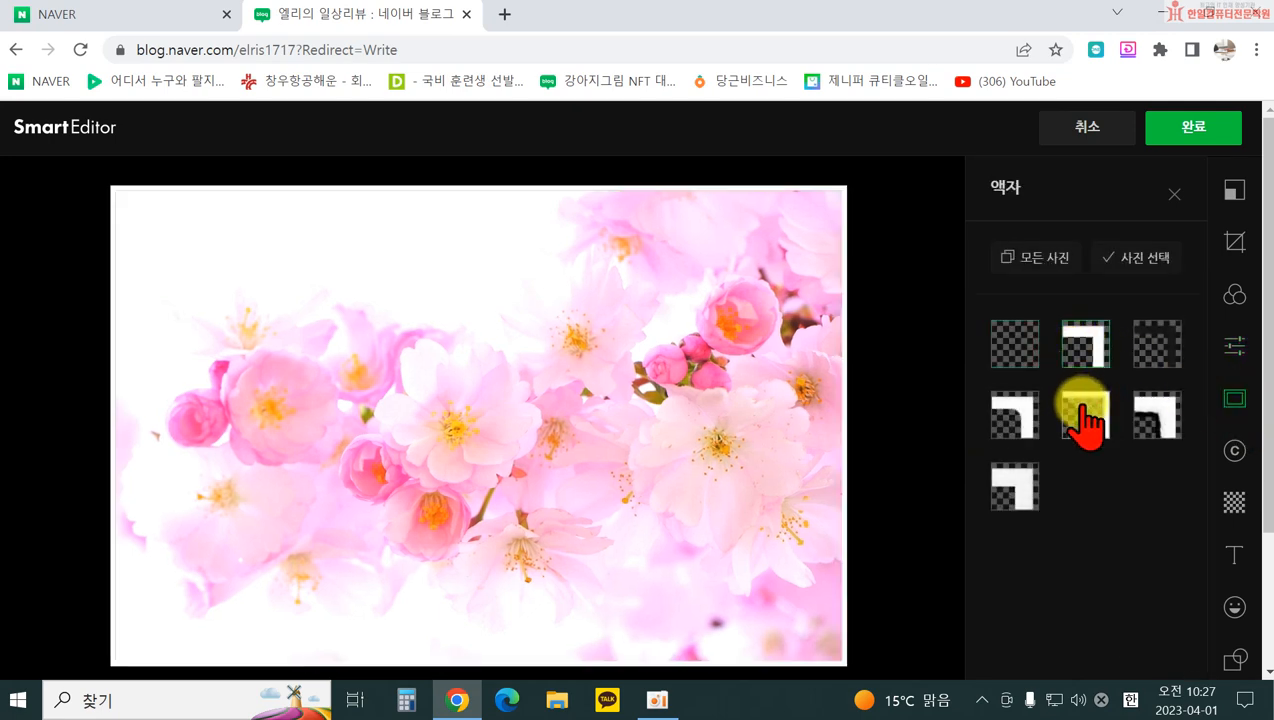
{"action": "left_click", "coordinate": [1082, 406]}
{"action": "left_click", "coordinate": [997, 427]}
{"action": "left_click", "coordinate": [1010, 475]}
{"action": "left_click", "coordinate": [1140, 425]}
{"action": "left_click", "coordinate": [1008, 350]}
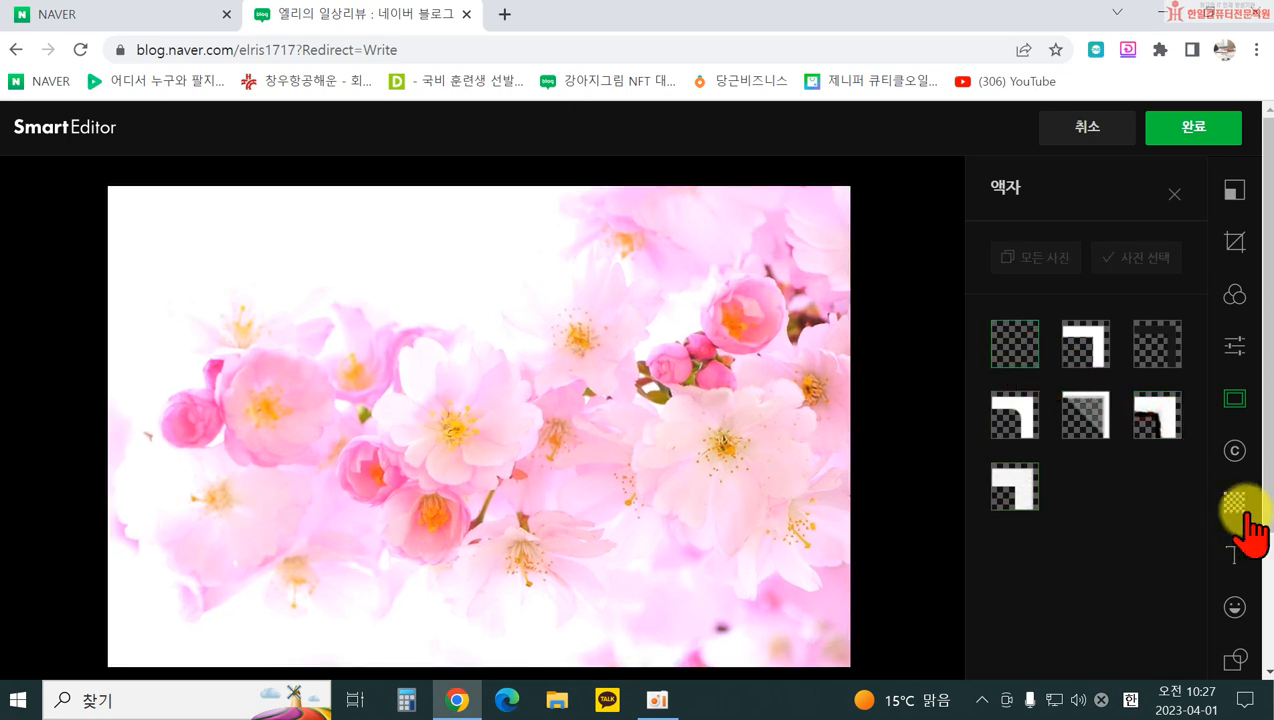
Step: Add the cartoon-character image signature and move it to the photo's bottom-right corner
{"action": "left_click", "coordinate": [1236, 448]}
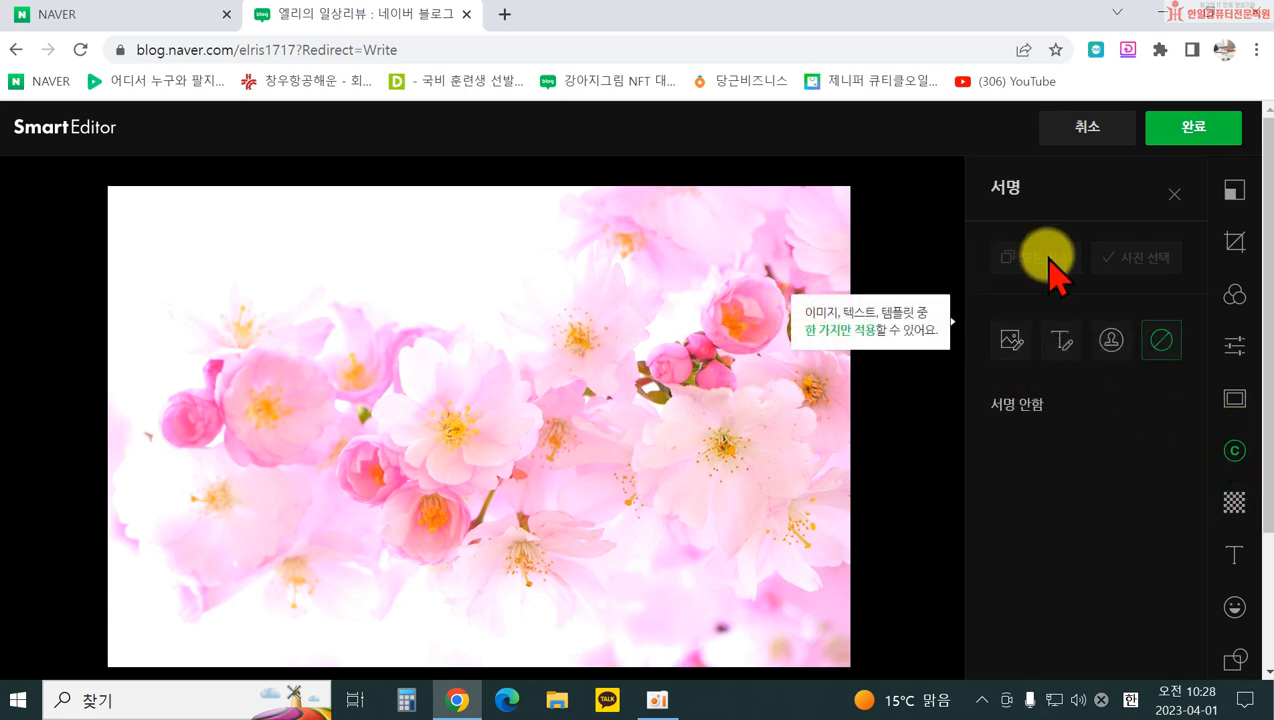
{"action": "left_click", "coordinate": [1012, 340]}
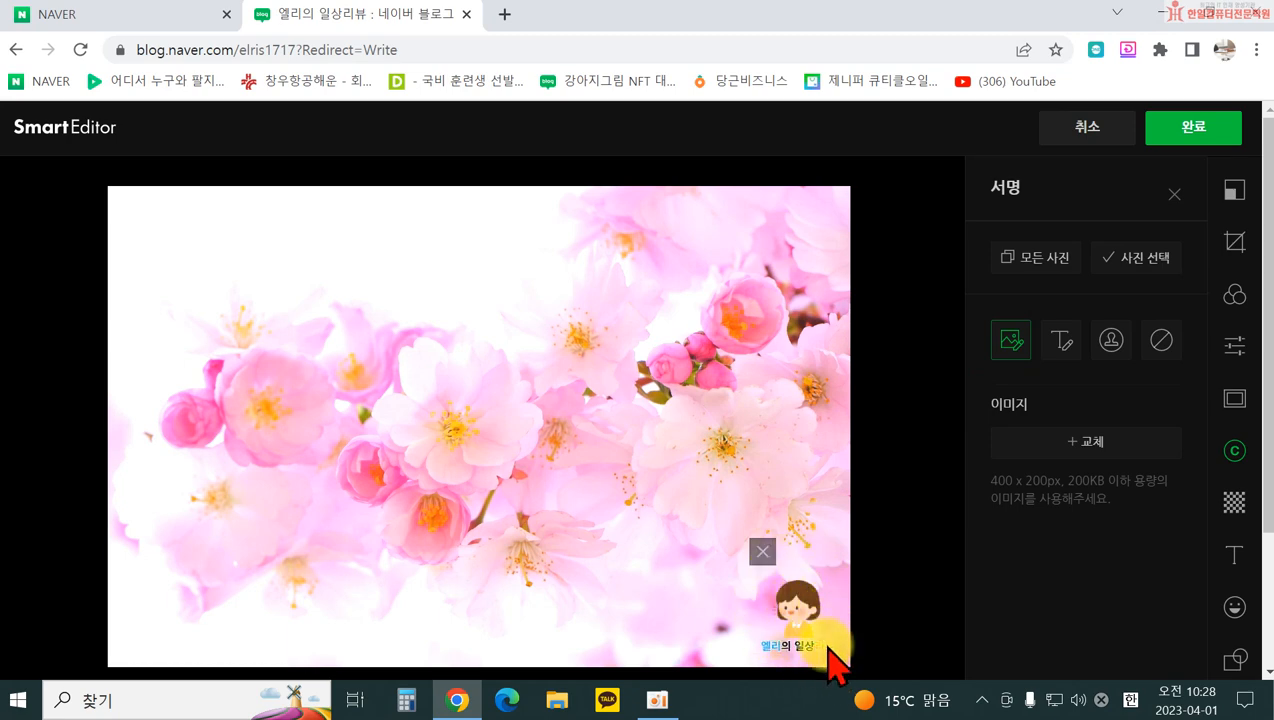
{"action": "left_click_drag", "start_coordinate": [989, 484], "coordinate": [1055, 481]}
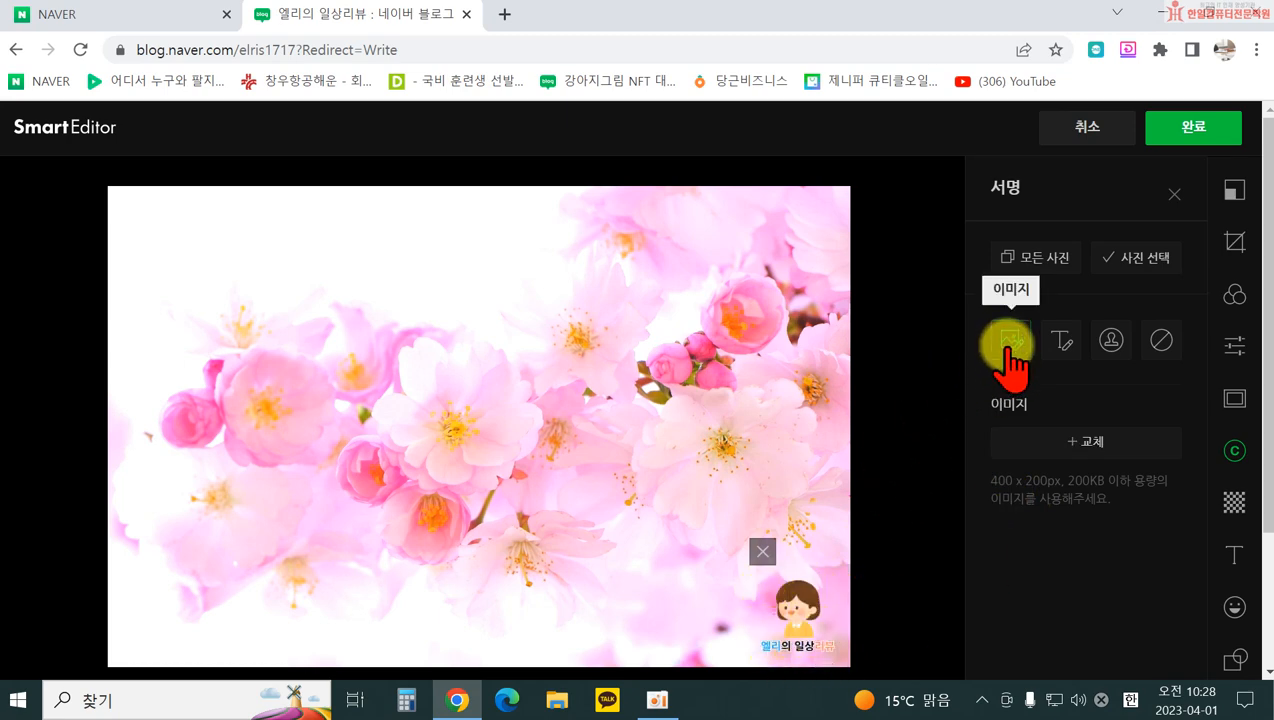
{"action": "left_click_drag", "start_coordinate": [792, 600], "coordinate": [810, 642]}
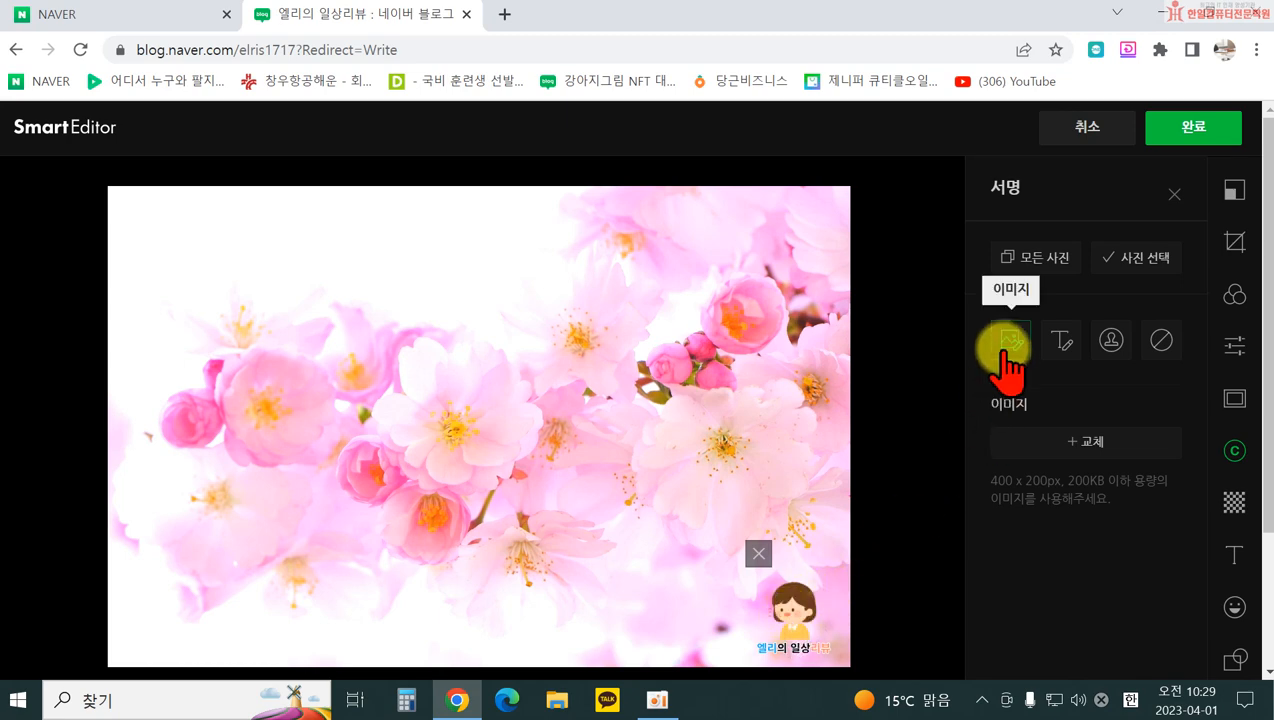
Step: Replace the signature with the text '엘리의 일상리뷰' at the bottom-right corner
{"action": "left_click", "coordinate": [1062, 345]}
{"action": "double_click", "coordinate": [729, 644]}
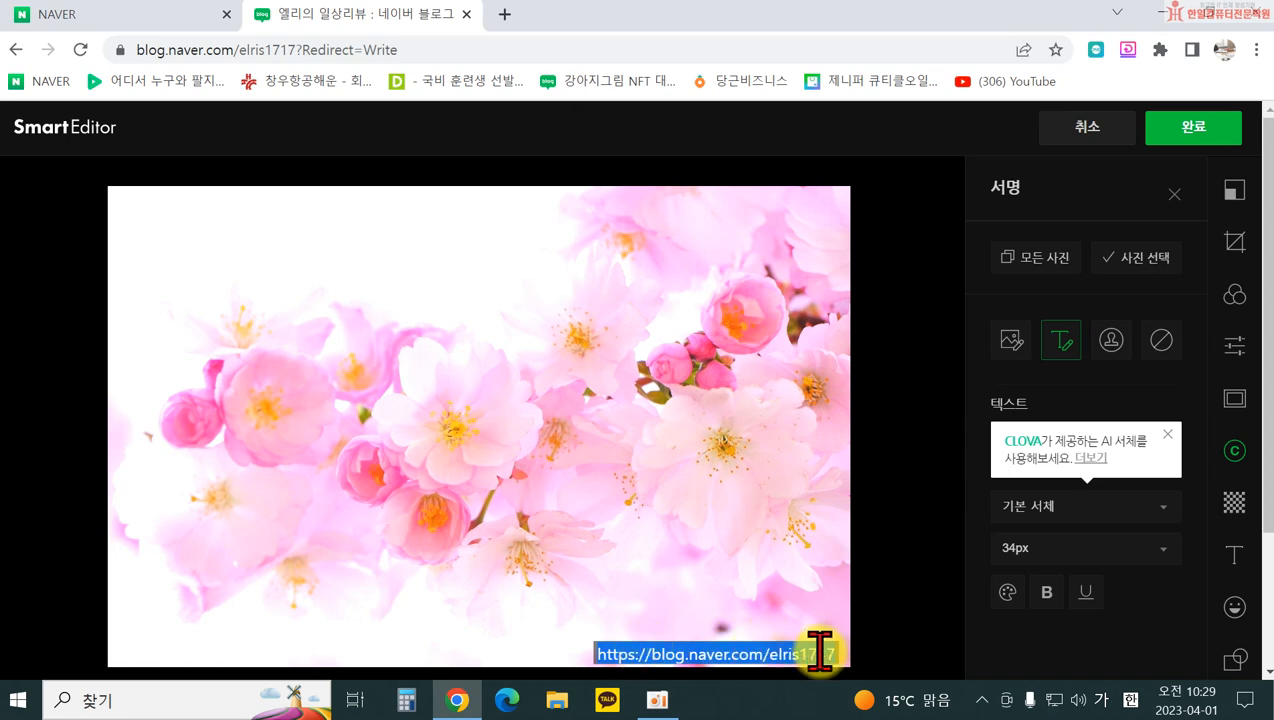
{"action": "type", "text": "ㅇ"}
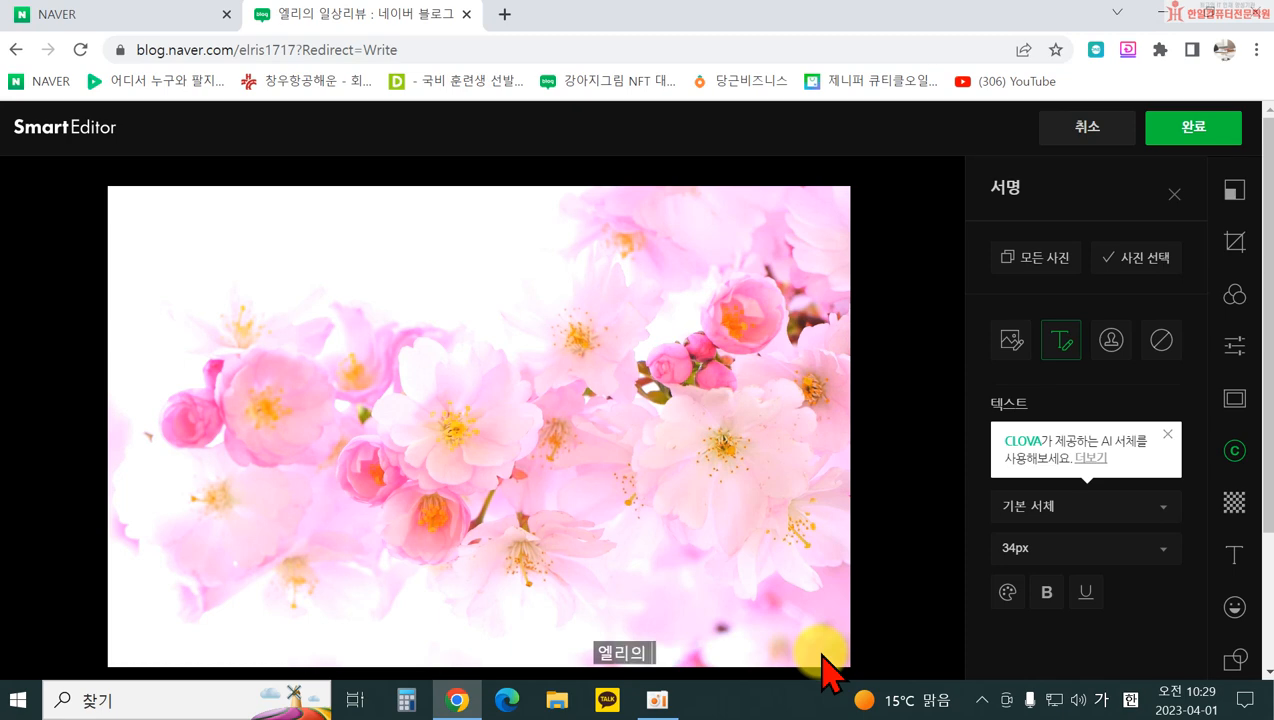
{"action": "left_click", "coordinate": [840, 652]}
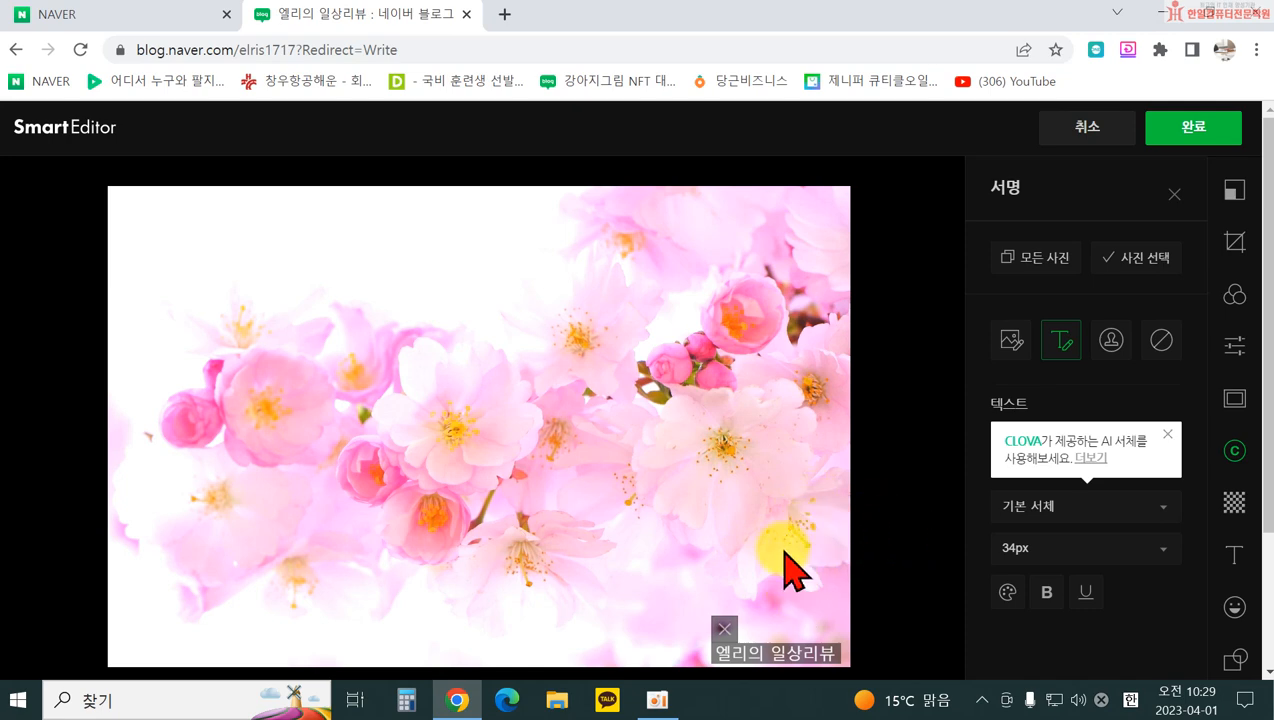
Step: Switch the signature back to the cartoon image signature
{"action": "left_click", "coordinate": [1010, 341]}
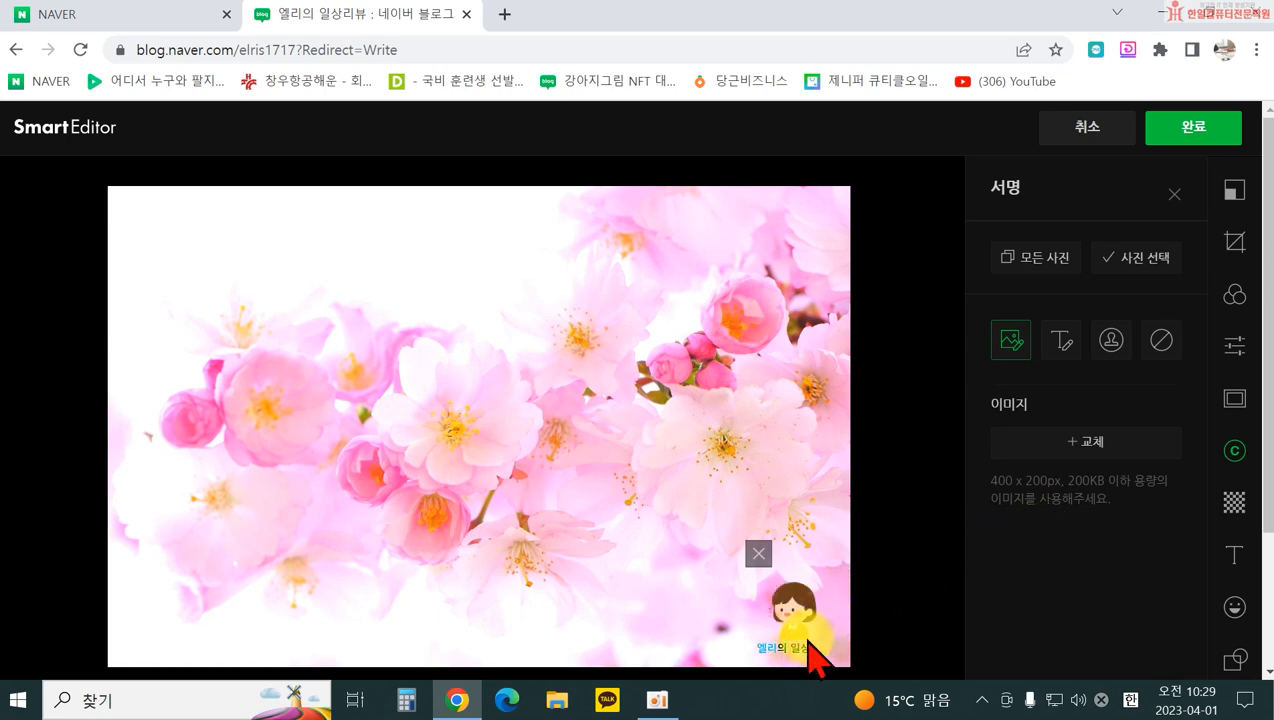
{"action": "left_click", "coordinate": [758, 553]}
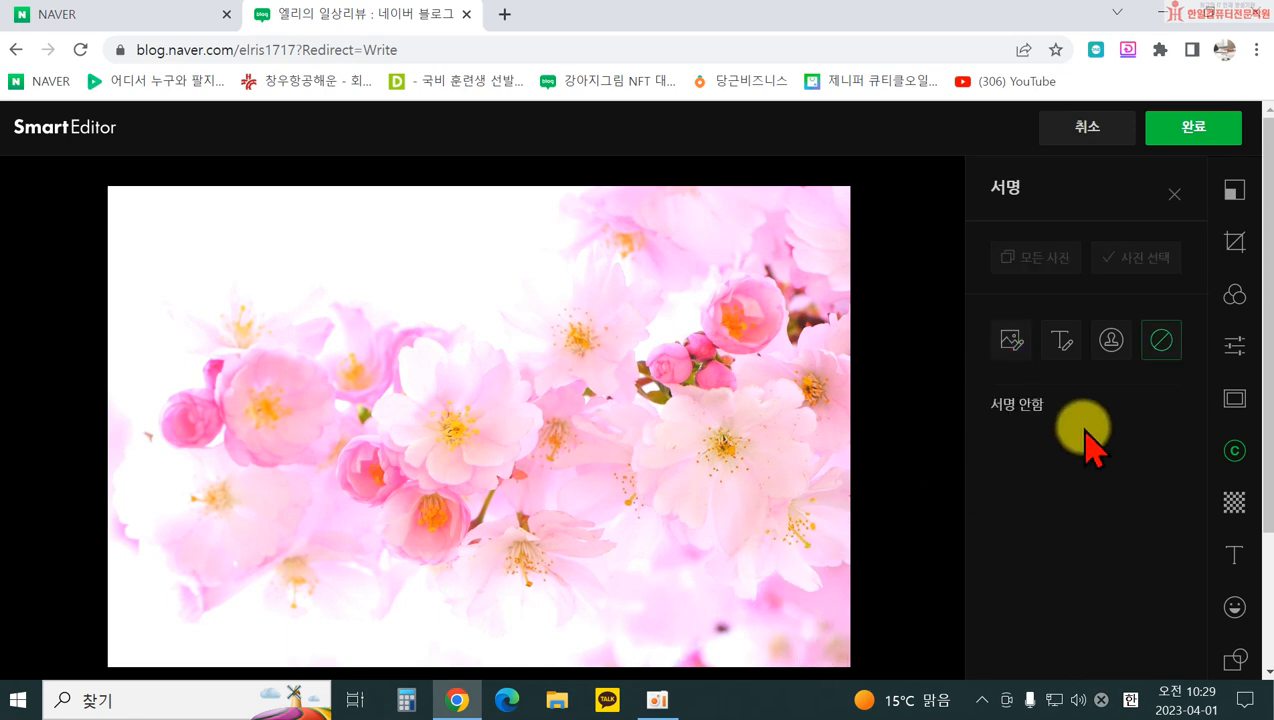
{"action": "left_click", "coordinate": [1010, 340]}
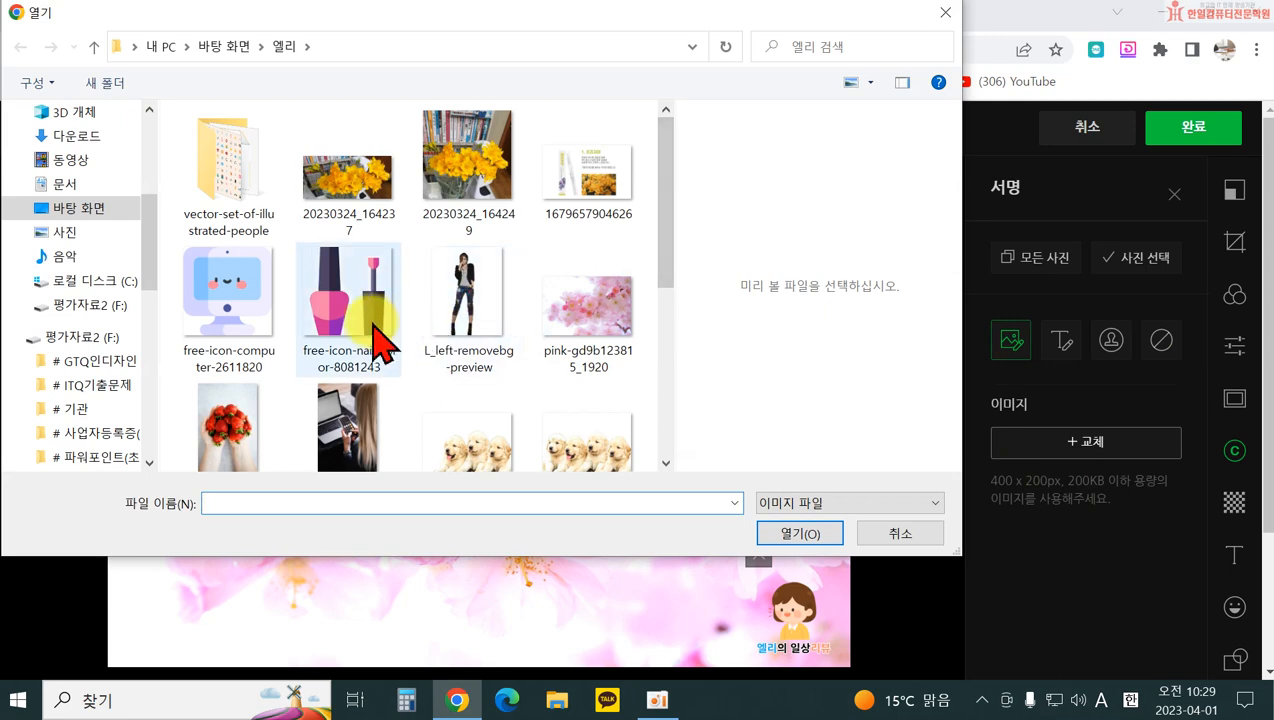
Step: Try loading 로고(투명) as the signature, dismiss the too-large error, and open a new tab
{"action": "scroll", "coordinate": [370, 310], "scroll_direction": "down", "scroll_amount": 2}
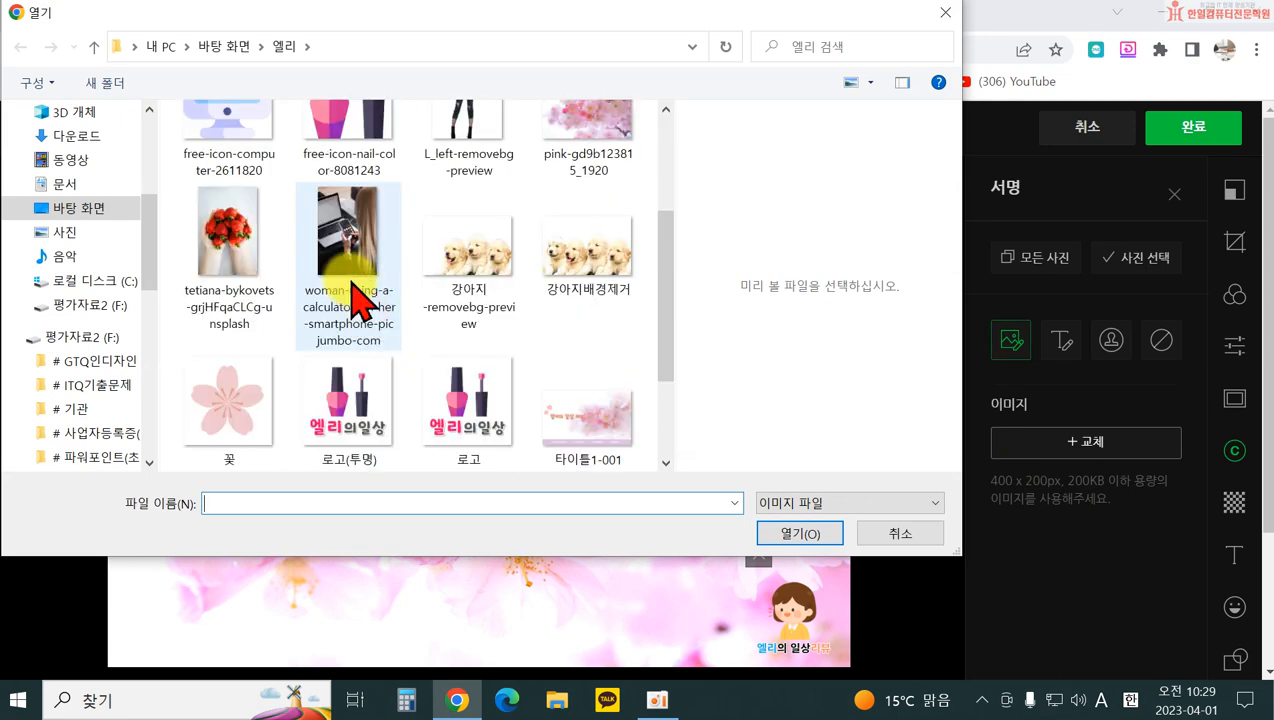
{"action": "left_click", "coordinate": [360, 436]}
{"action": "left_click", "coordinate": [805, 537]}
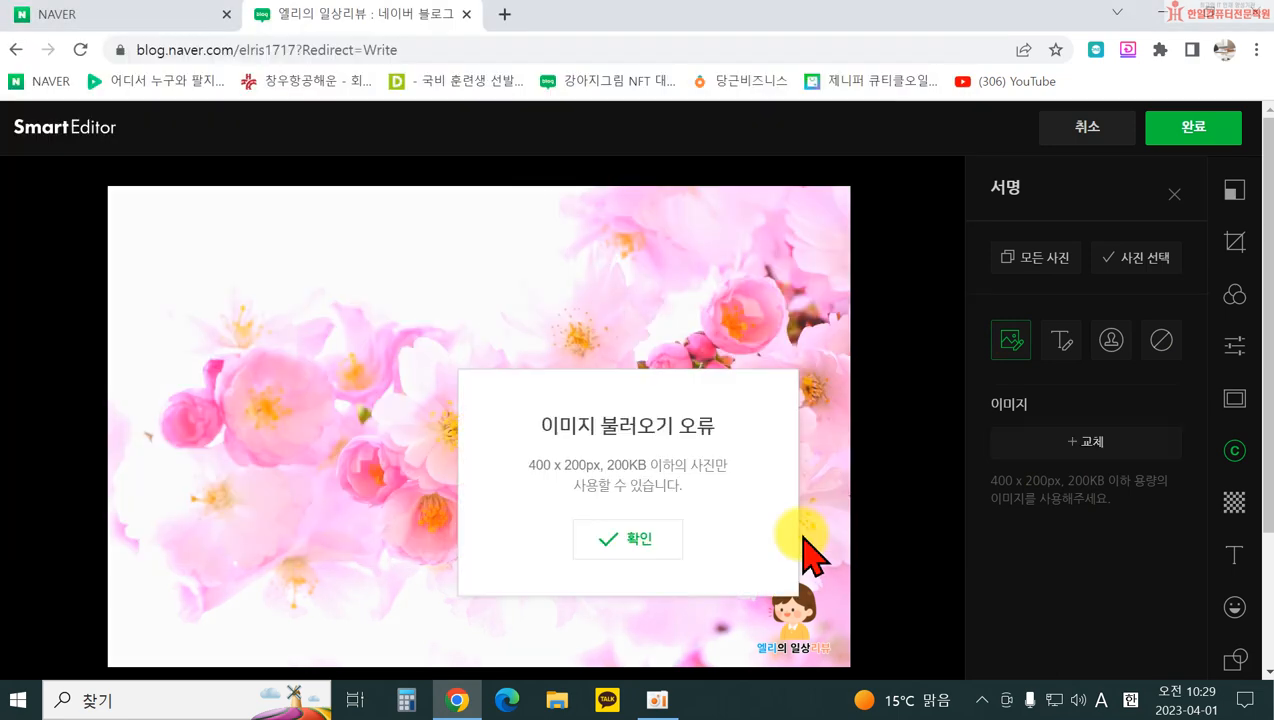
{"action": "left_click", "coordinate": [624, 537]}
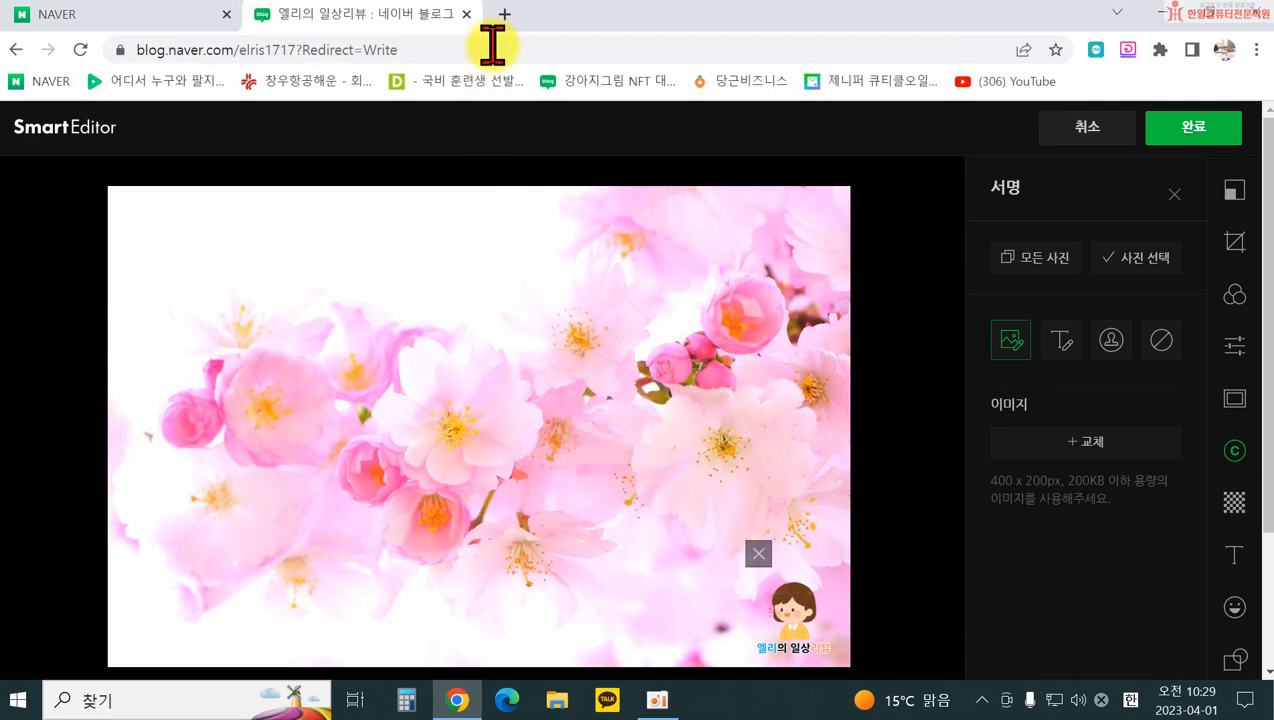
{"action": "left_click", "coordinate": [503, 18]}
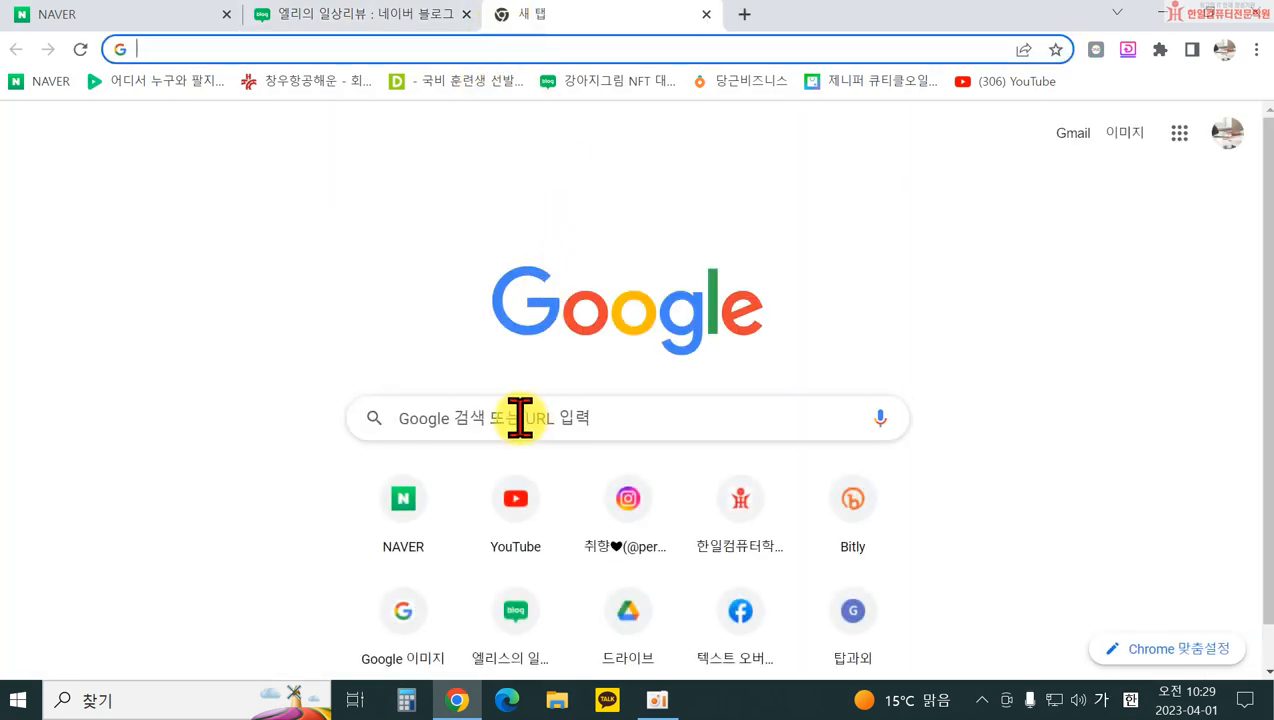
Step: Search Google for 미리캔버스 and open the MiriCanvas website from the results
{"action": "left_click", "coordinate": [519, 418]}
{"action": "type", "text": "미리캔버스"}
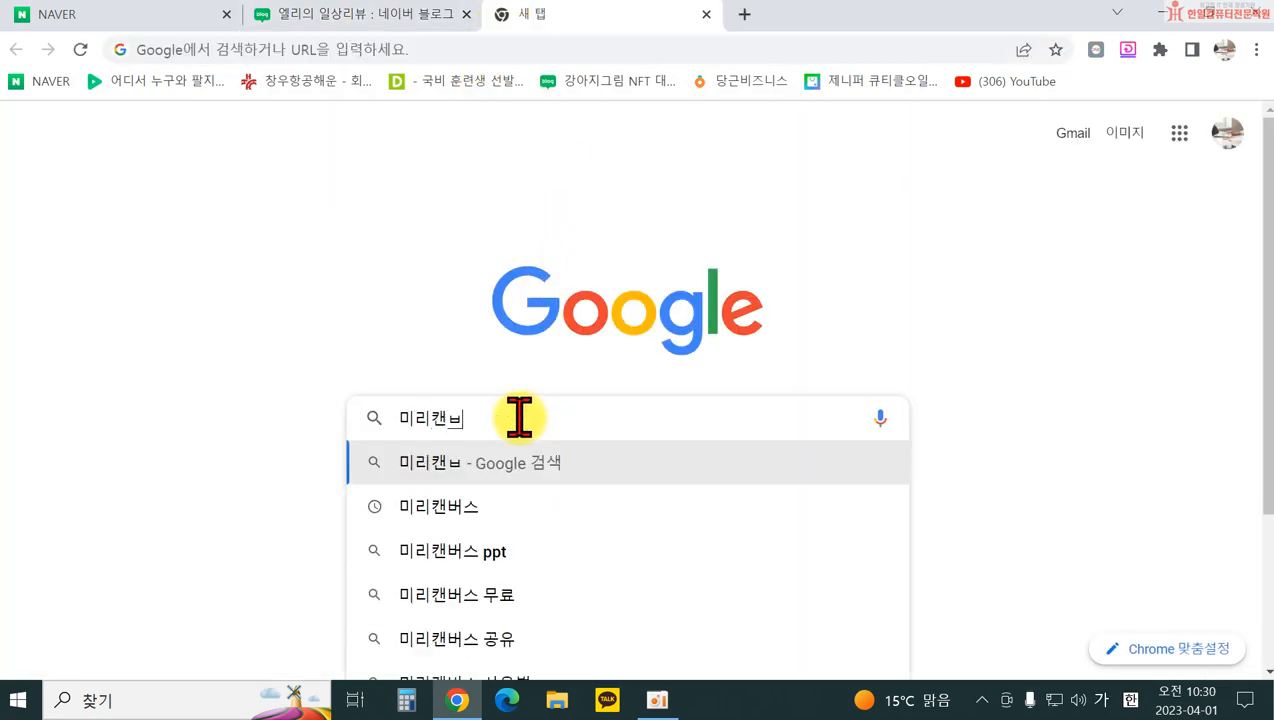
{"action": "key", "text": "Return"}
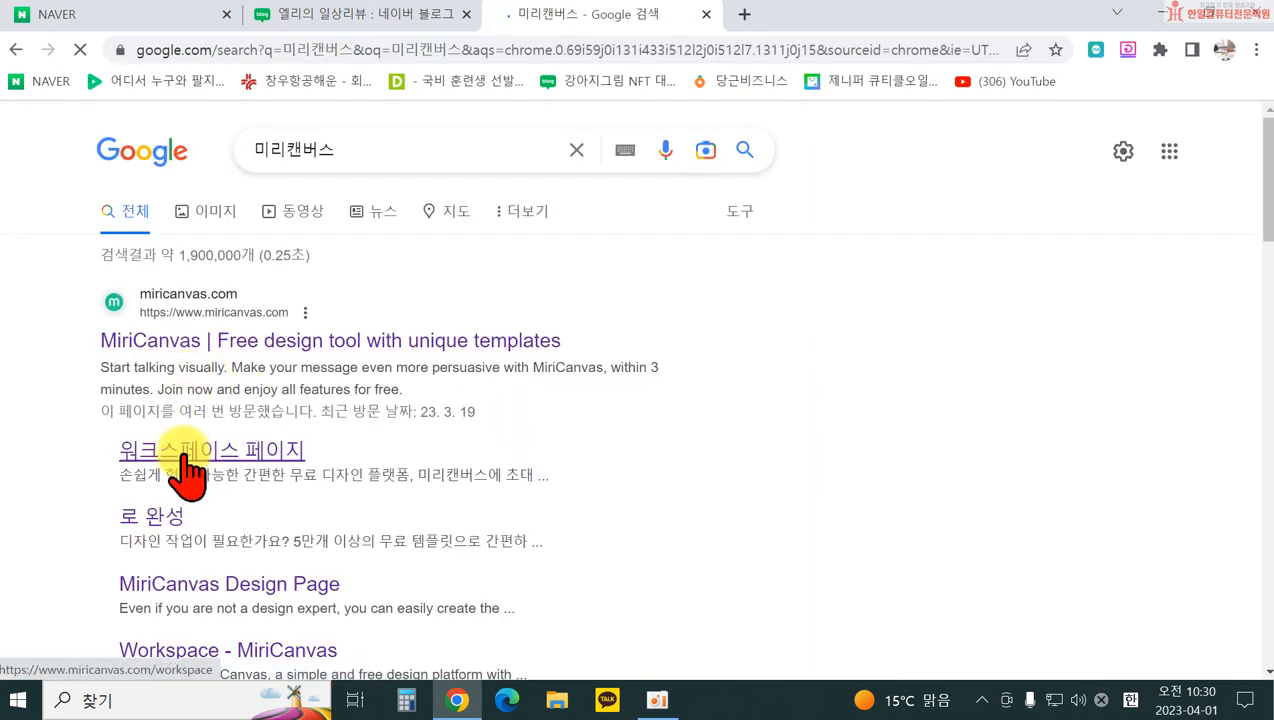
{"action": "left_click", "coordinate": [190, 350]}
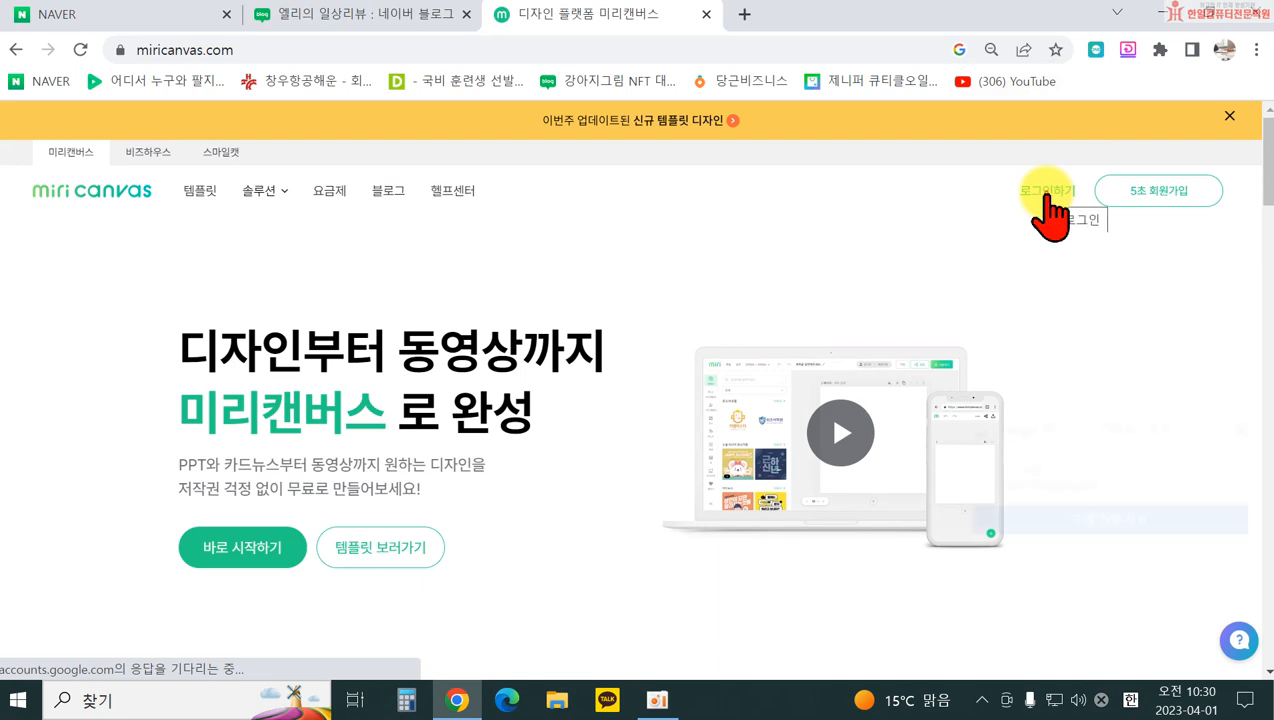
Step: Sign in to MiriCanvas with the Google account, declining to stay signed in
{"action": "left_click", "coordinate": [1048, 192]}
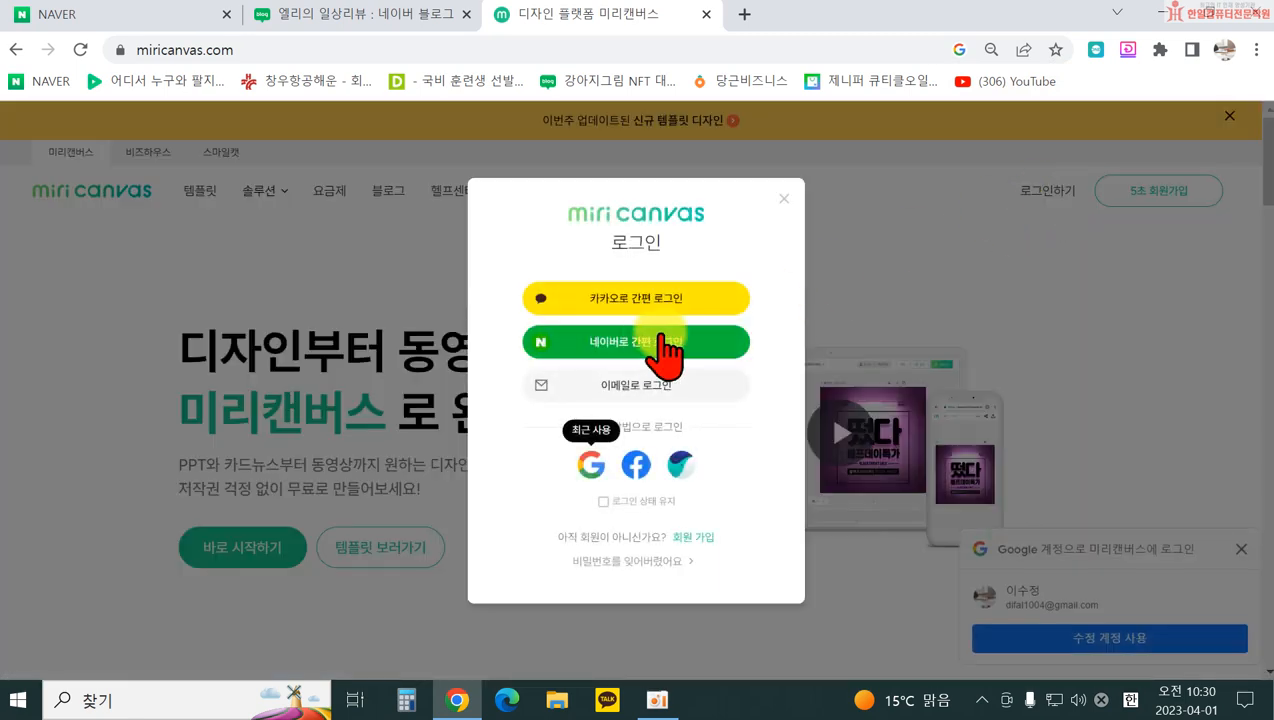
{"action": "left_click", "coordinate": [588, 470]}
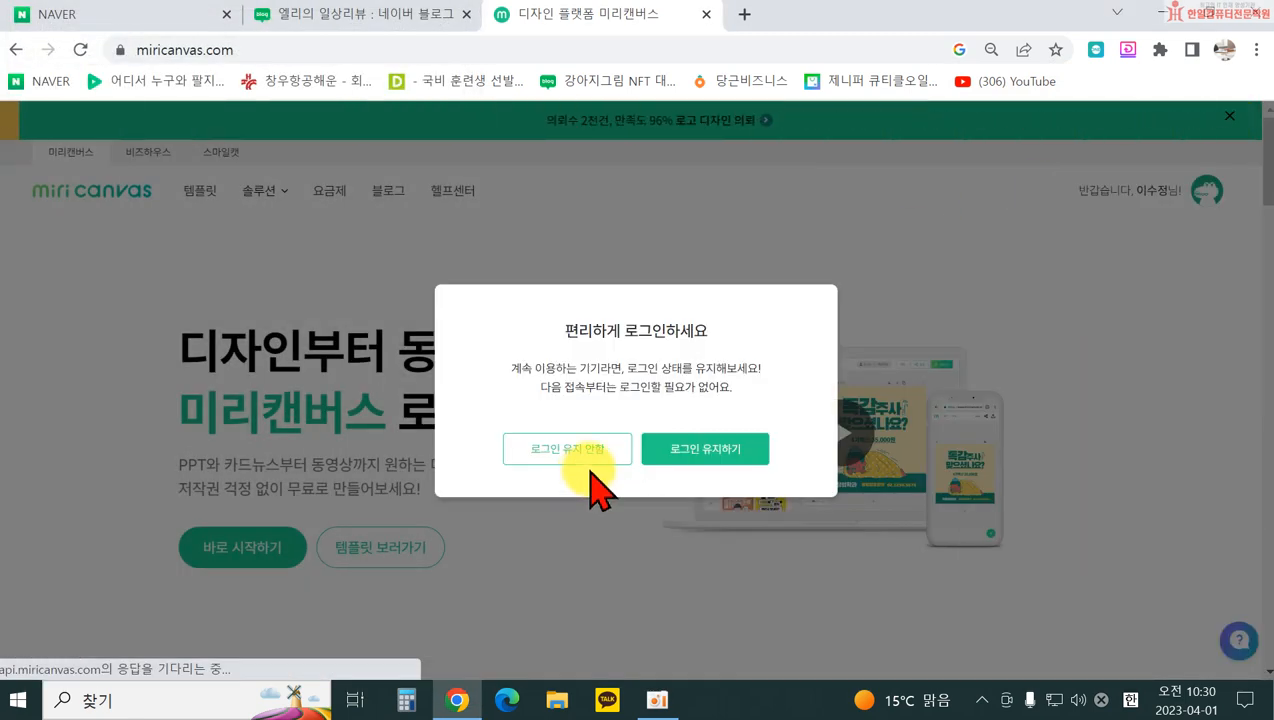
{"action": "left_click", "coordinate": [578, 462]}
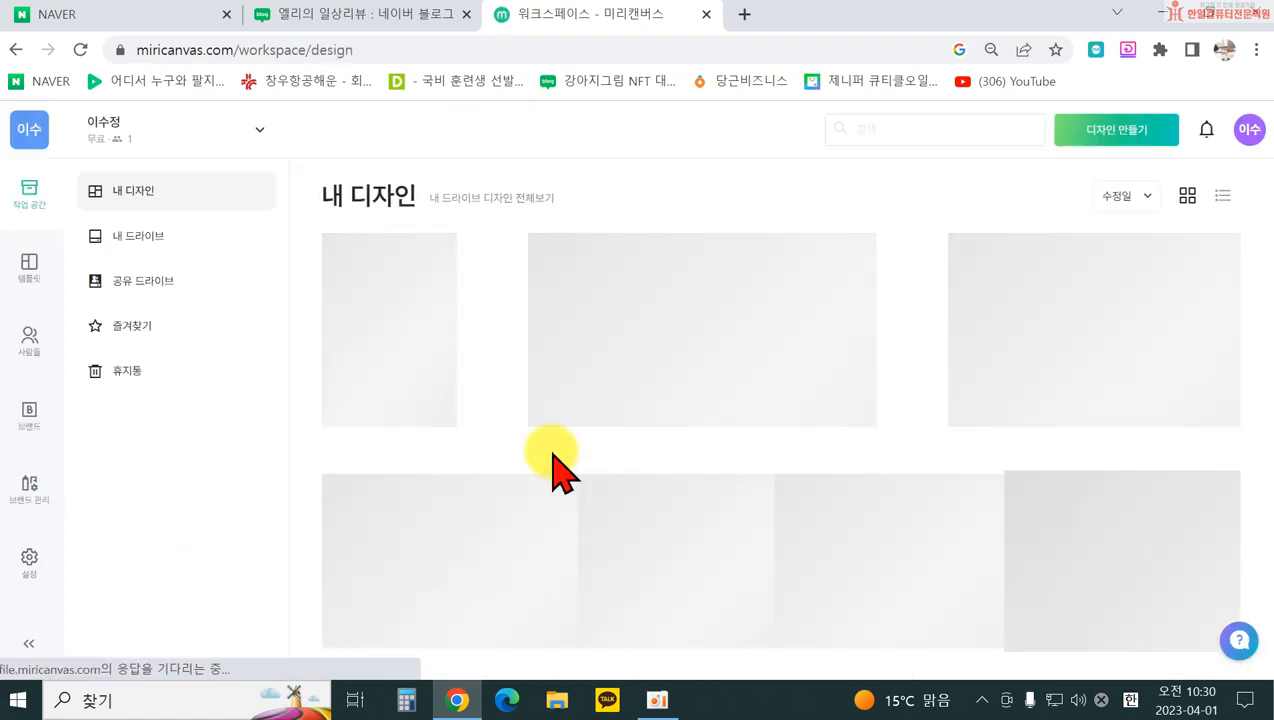
Step: Open 내 드라이브 and show all saved designs
{"action": "left_click", "coordinate": [134, 236]}
{"action": "scroll", "coordinate": [839, 404], "scroll_direction": "down", "scroll_amount": 2}
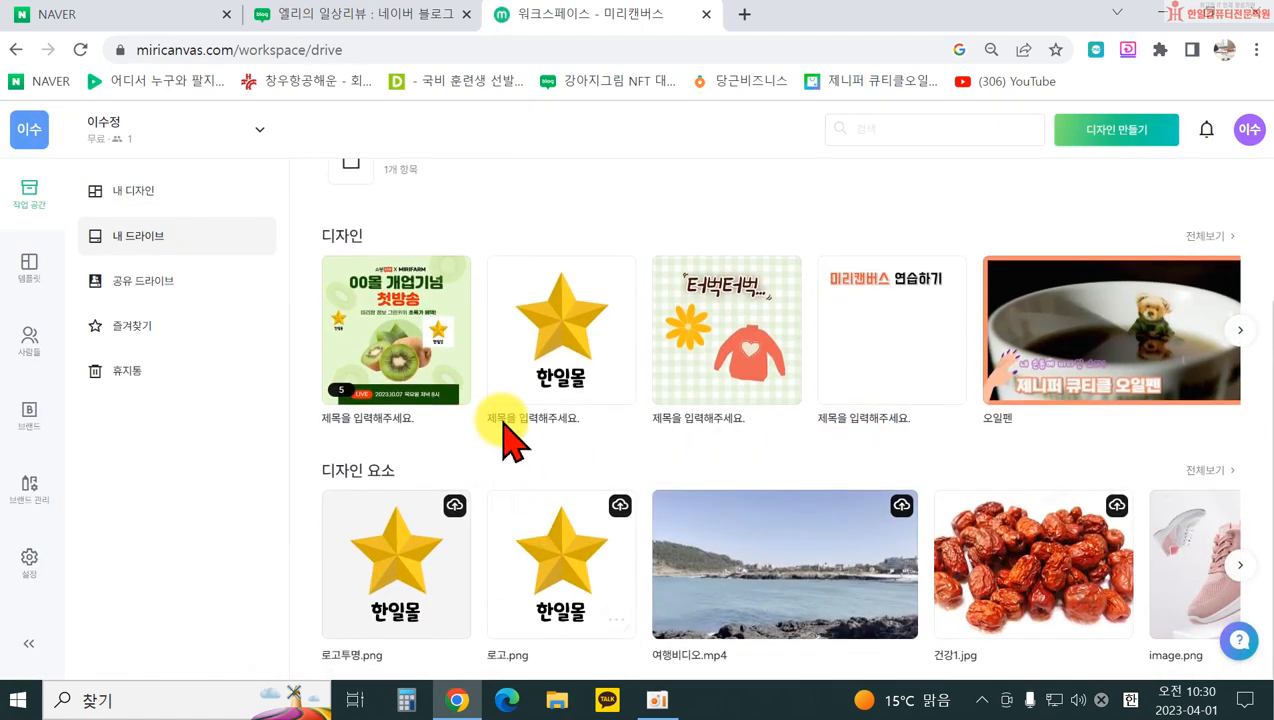
{"action": "scroll", "coordinate": [938, 478], "scroll_direction": "up", "scroll_amount": 1}
{"action": "scroll", "coordinate": [1138, 370], "scroll_direction": "down", "scroll_amount": 1}
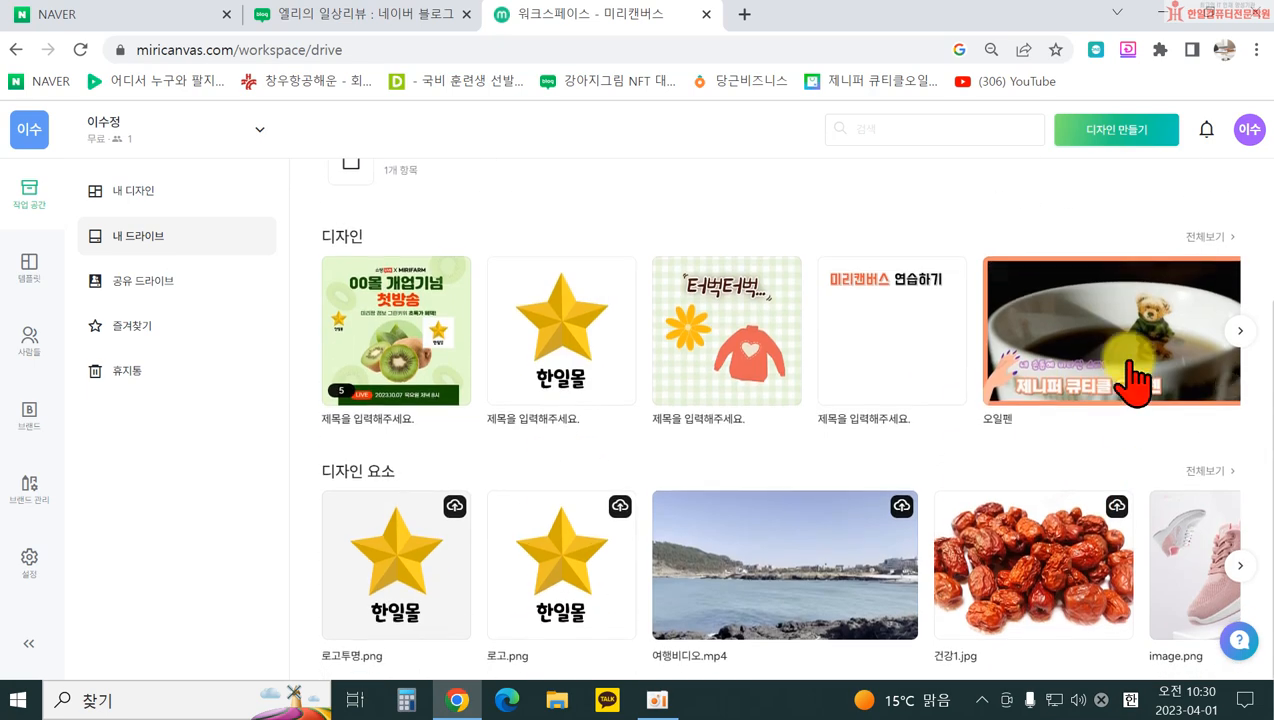
{"action": "left_click", "coordinate": [1196, 239]}
{"action": "scroll", "coordinate": [825, 455], "scroll_direction": "down", "scroll_amount": 5}
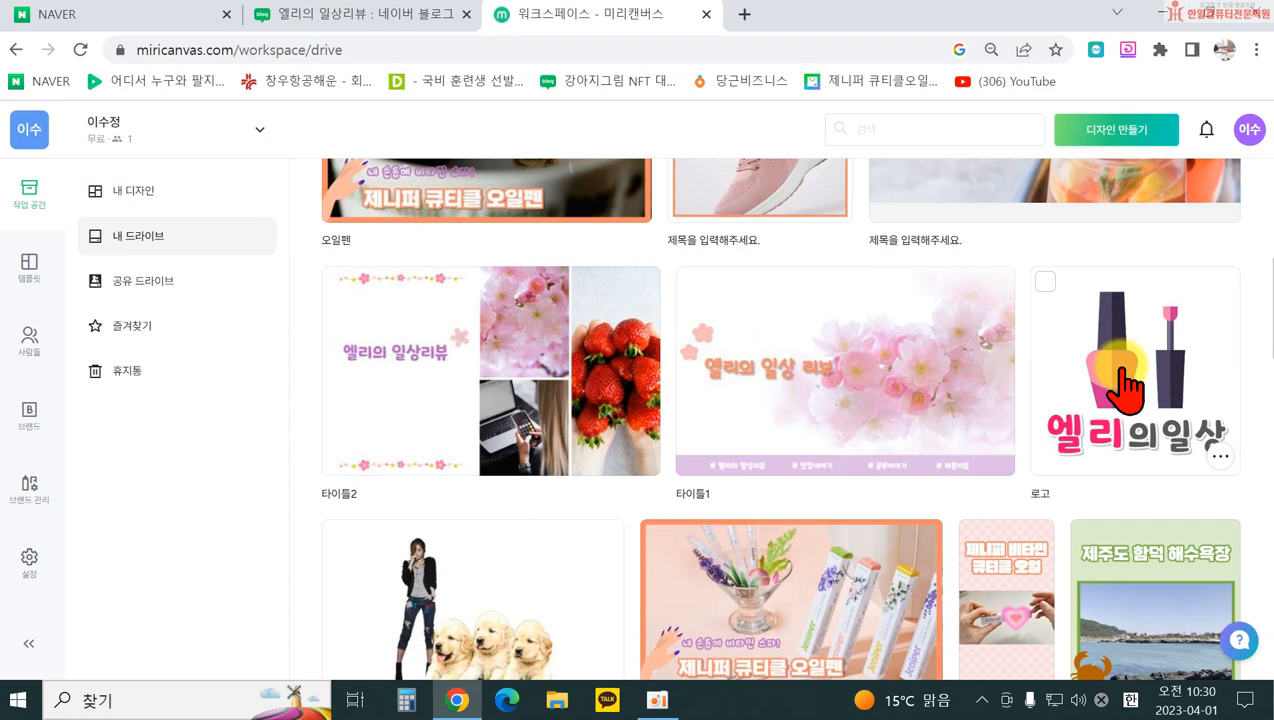
Step: Make a copy of the 로고 design and open 로고-복사본 in the editor
{"action": "left_click", "coordinate": [1224, 458]}
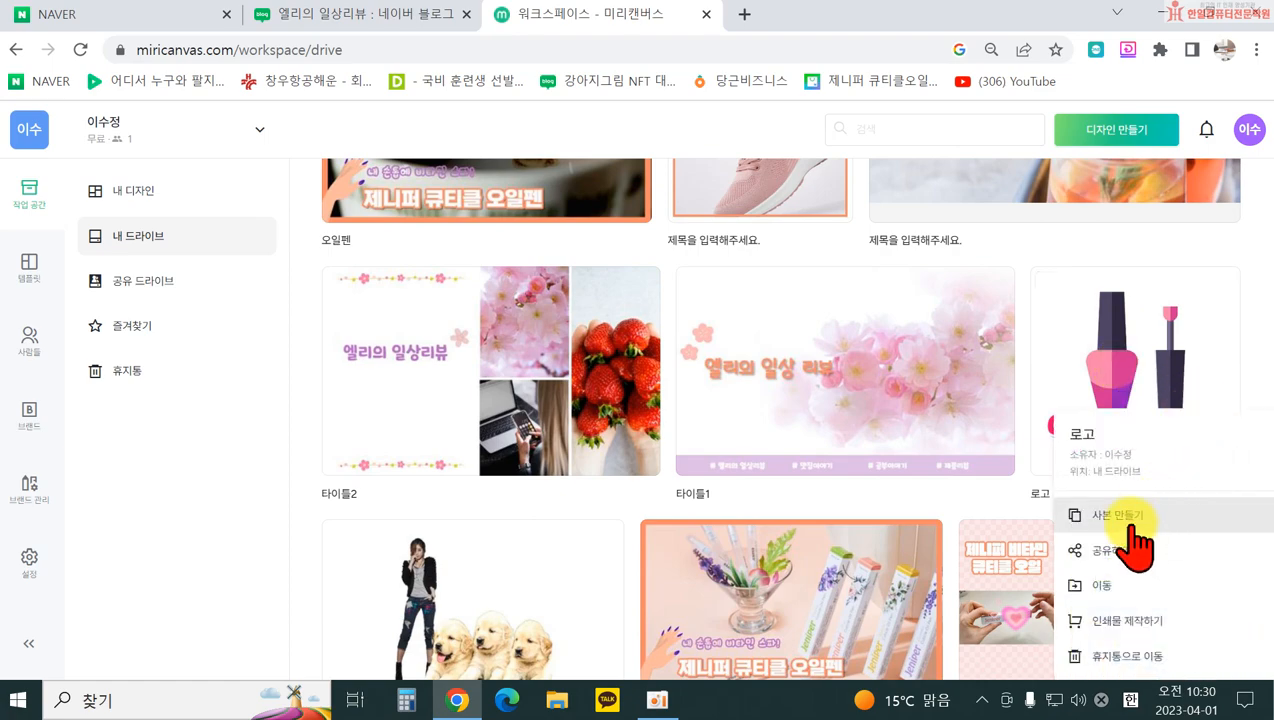
{"action": "left_click", "coordinate": [1133, 522]}
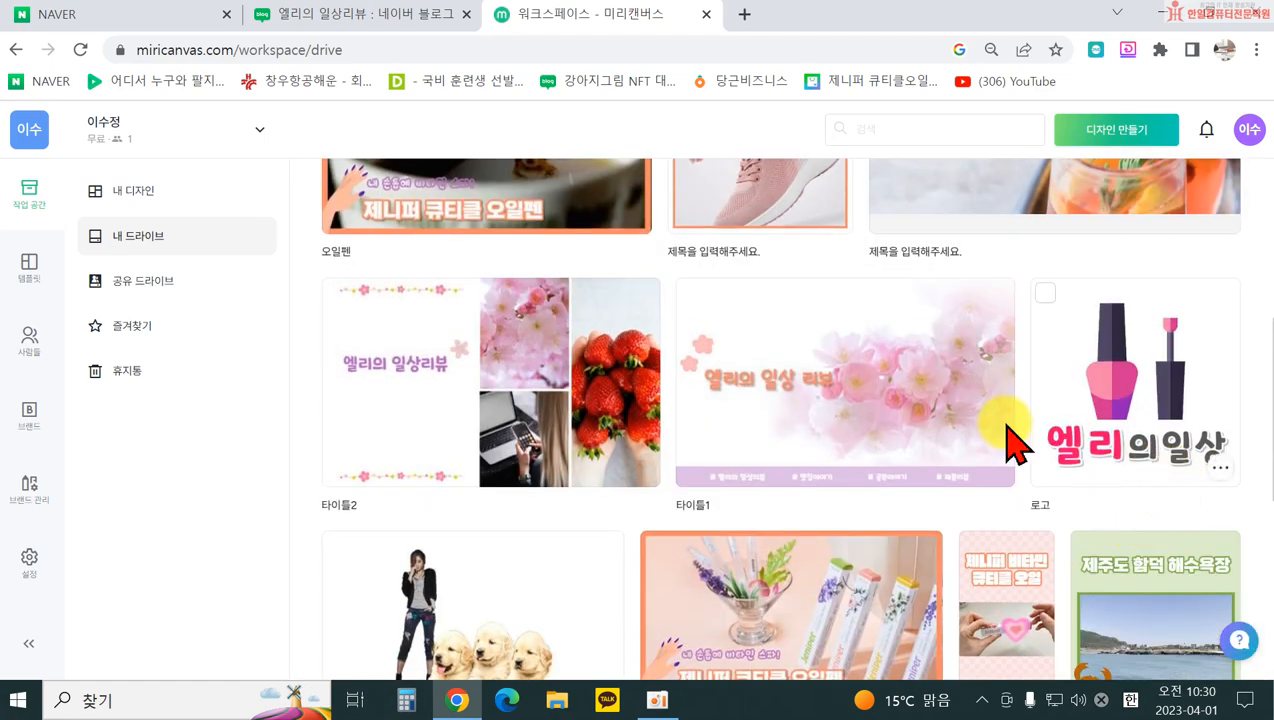
{"action": "scroll", "coordinate": [1046, 449], "scroll_direction": "up", "scroll_amount": 5}
{"action": "left_click", "coordinate": [347, 383]}
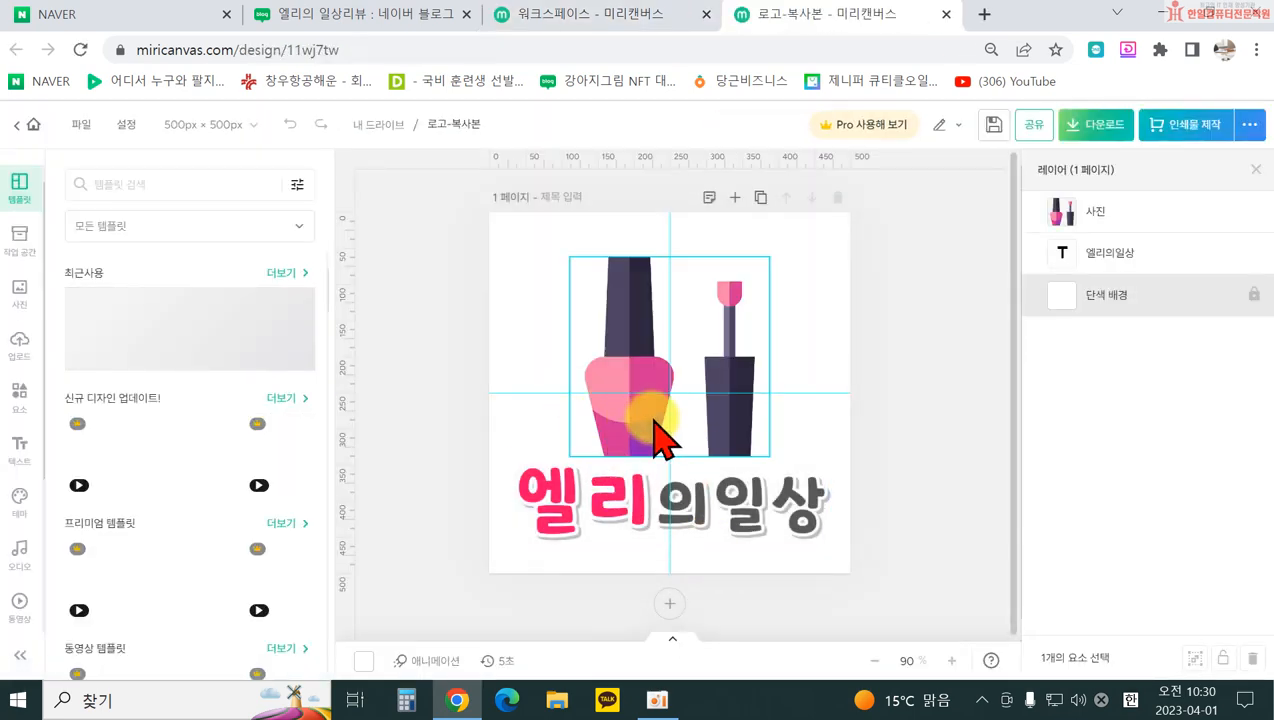
Step: Resize the logo canvas to a custom 100 × 100 px
{"action": "left_click", "coordinate": [219, 128]}
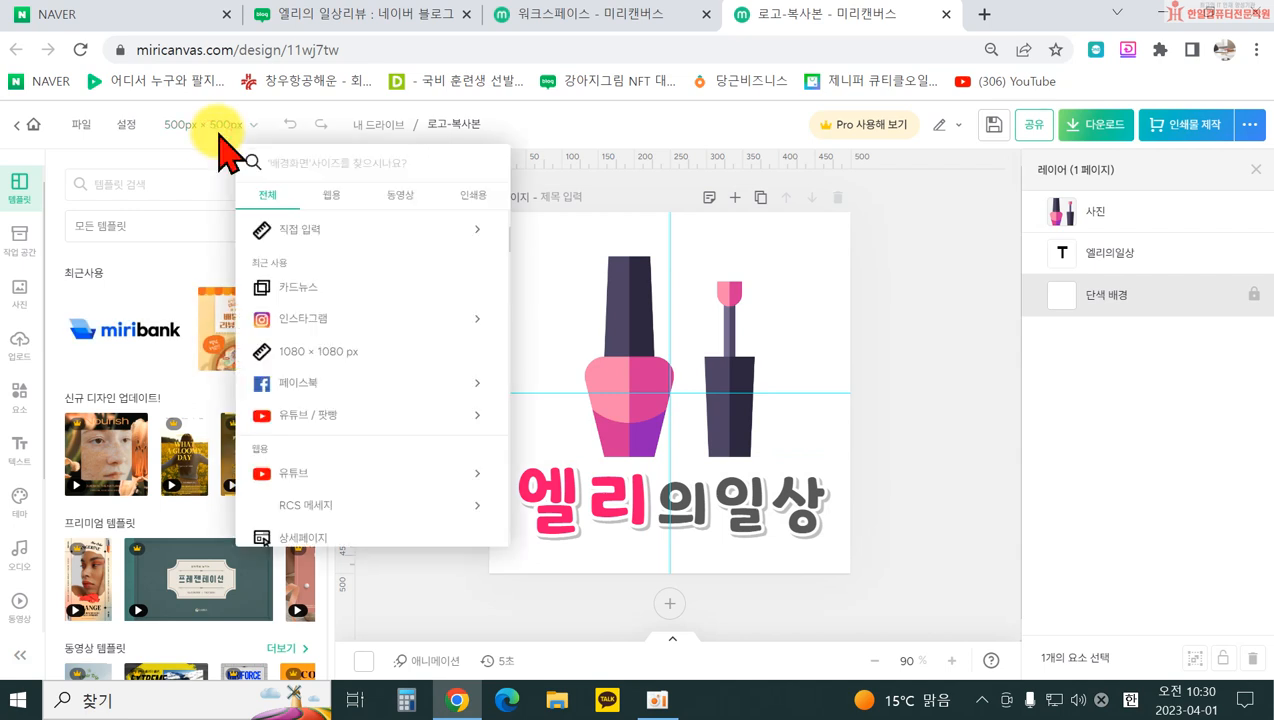
{"action": "left_click", "coordinate": [301, 230]}
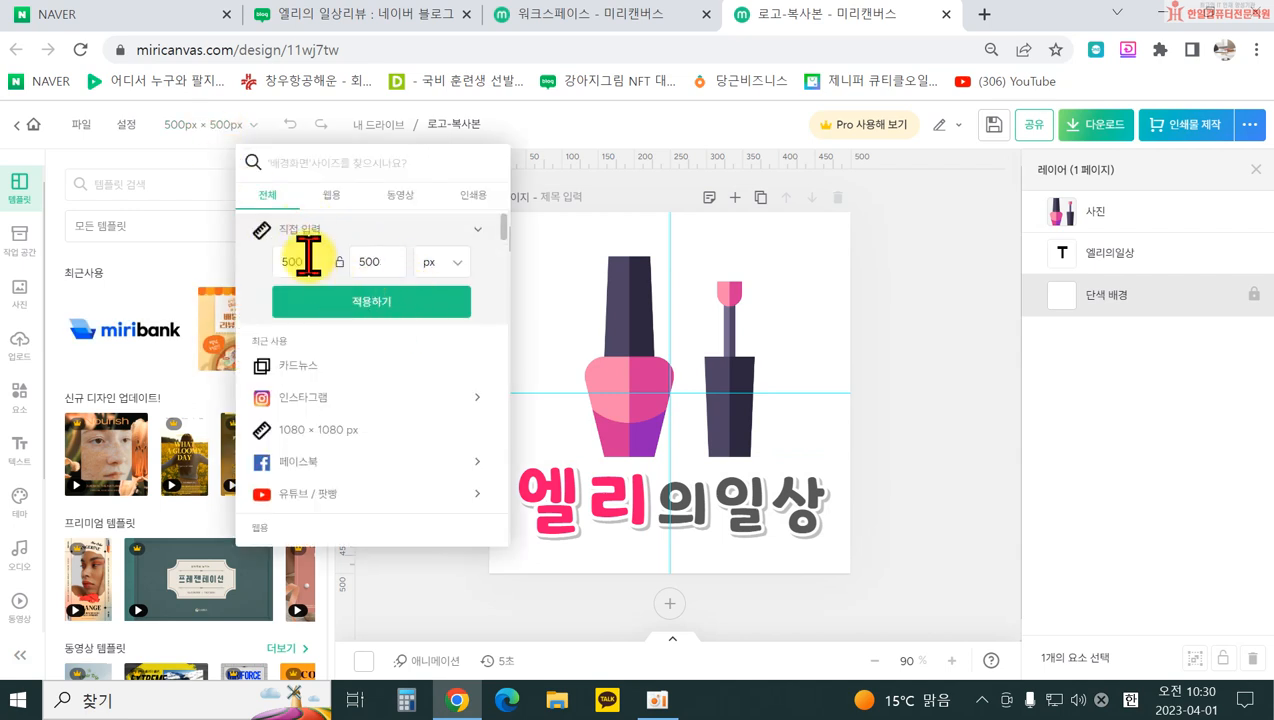
{"action": "double_click", "coordinate": [309, 258]}
{"action": "type", "text": "100"}
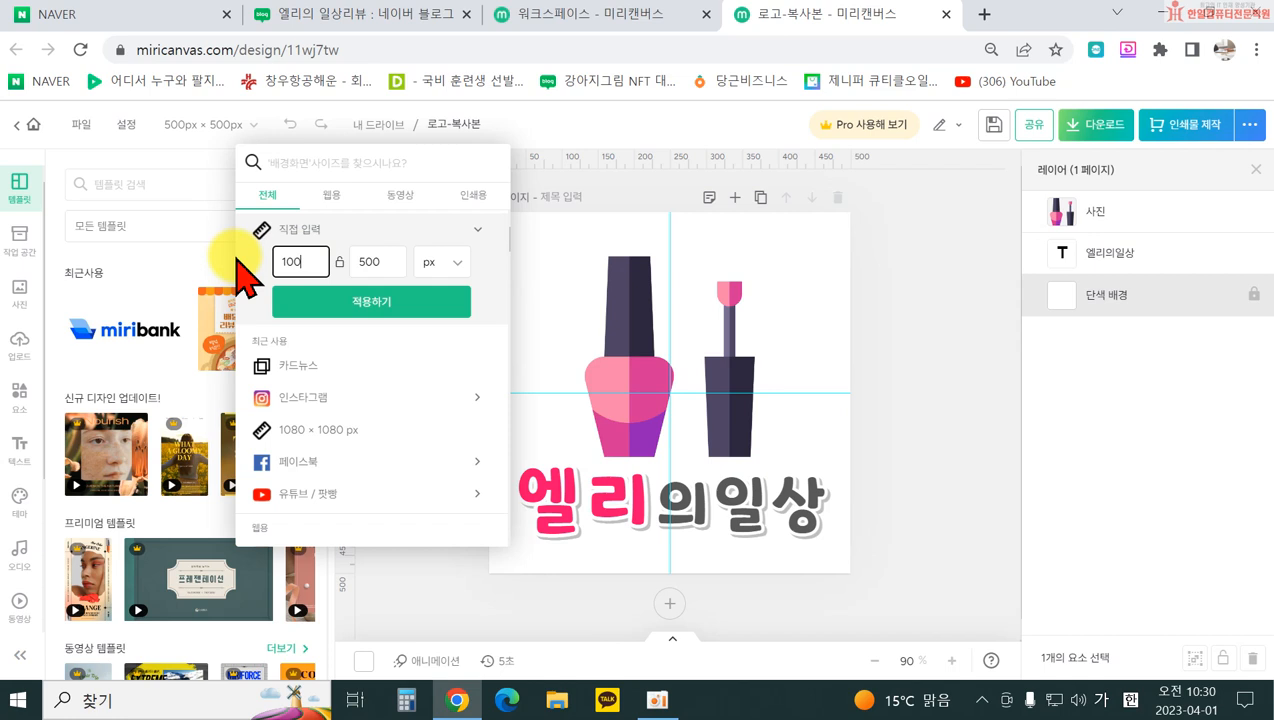
{"action": "double_click", "coordinate": [388, 258]}
{"action": "type", "text": "100"}
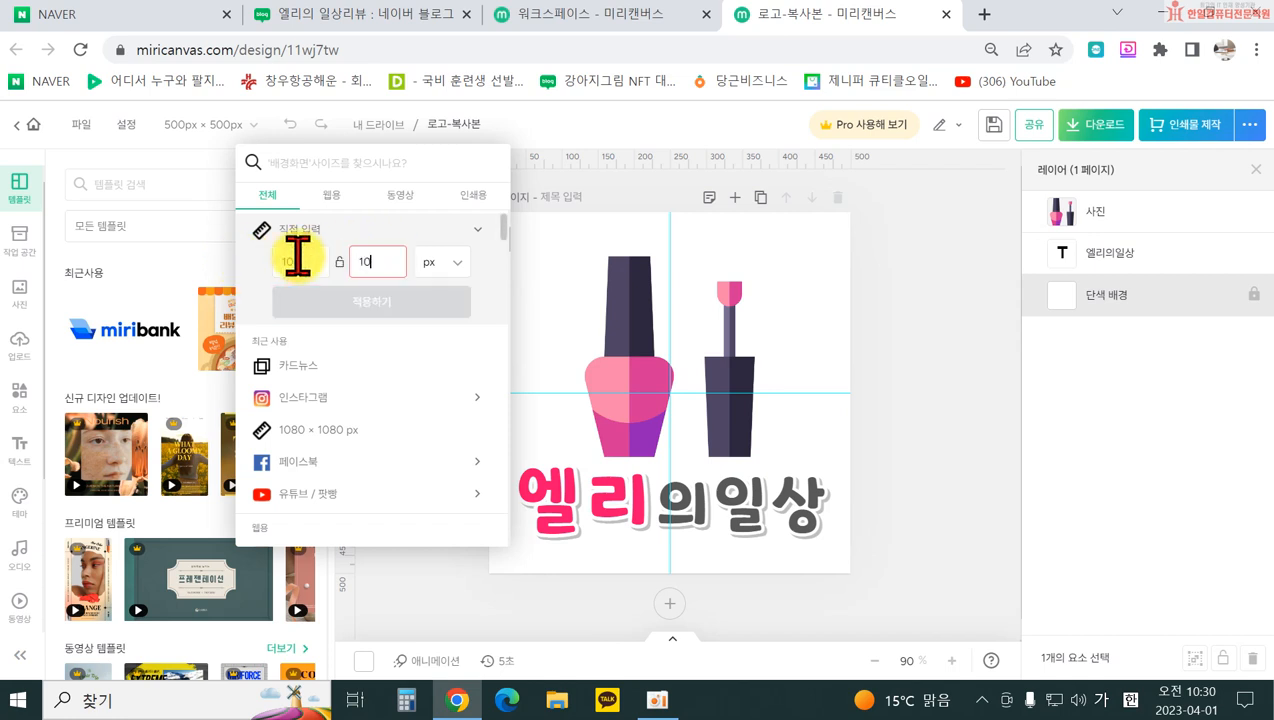
{"action": "left_click", "coordinate": [340, 308]}
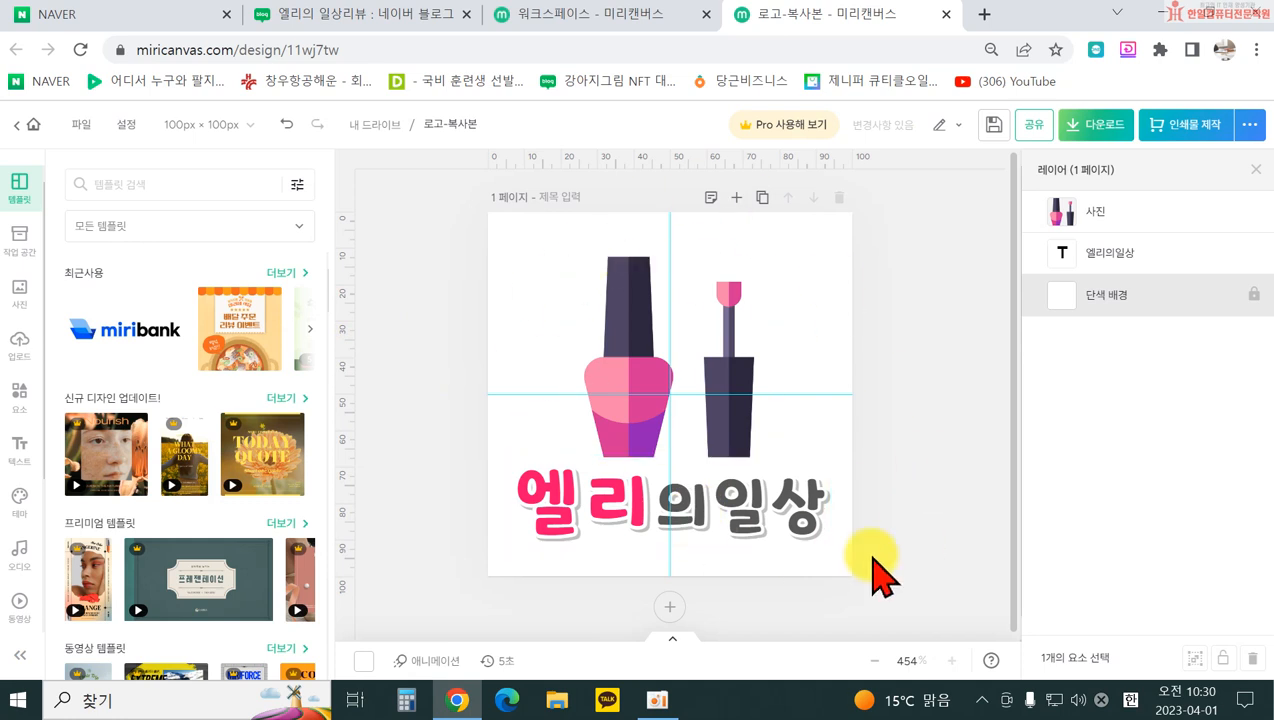
Step: Download it as a transparent PNG named 로고_100100 into the desktop 엘리 folder
{"action": "left_click", "coordinate": [1097, 125]}
{"action": "left_click", "coordinate": [931, 362]}
{"action": "left_click", "coordinate": [938, 503]}
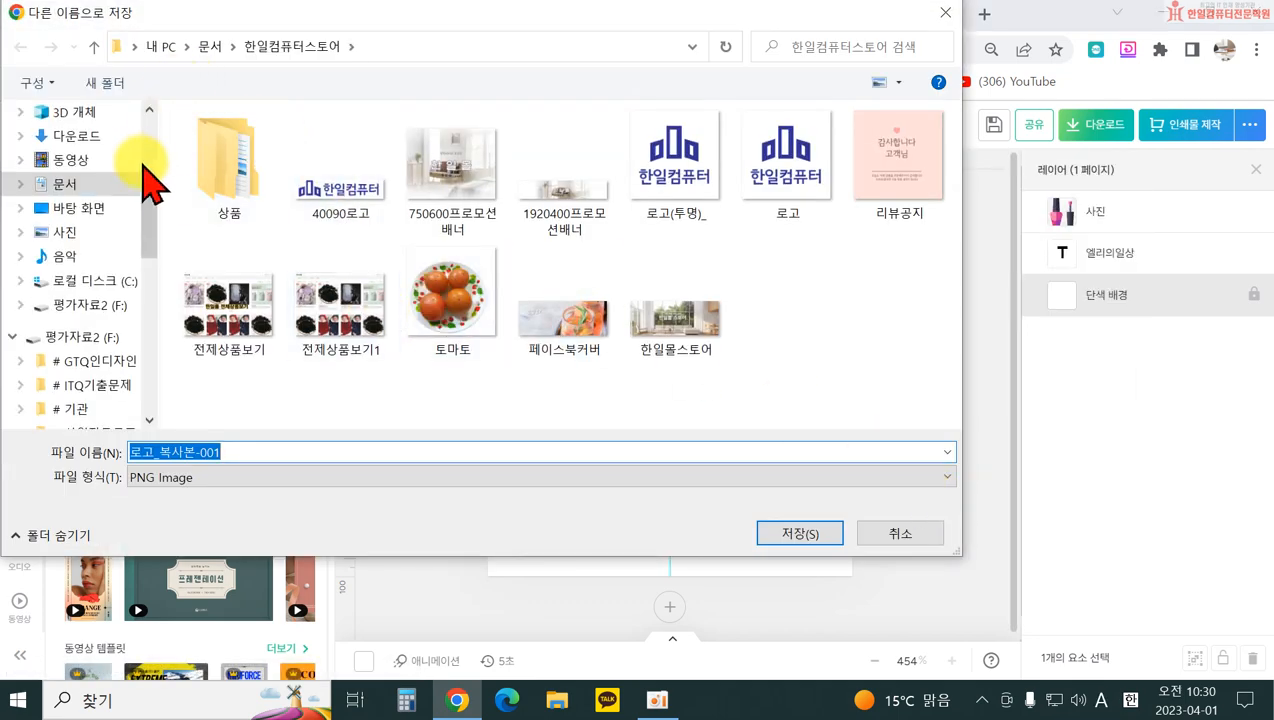
{"action": "scroll", "coordinate": [71, 199], "scroll_direction": "up", "scroll_amount": 3}
{"action": "scroll", "coordinate": [62, 200], "scroll_direction": "up", "scroll_amount": 1}
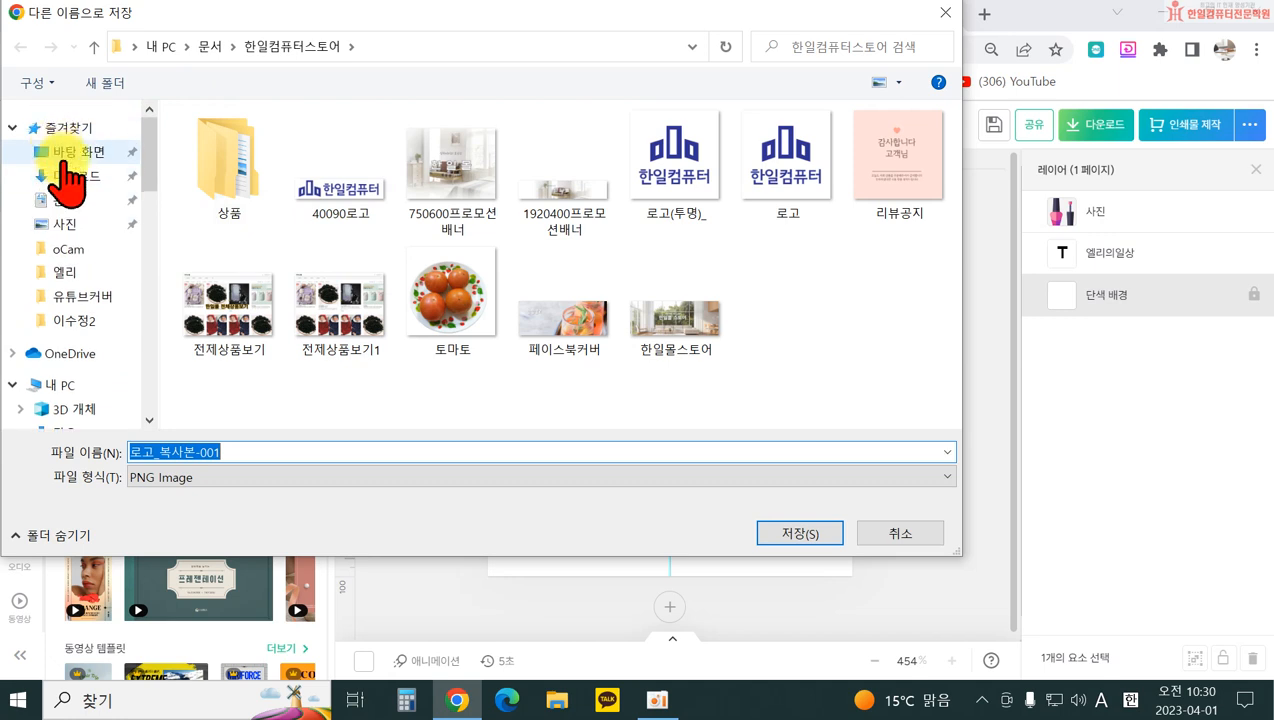
{"action": "left_click", "coordinate": [70, 151]}
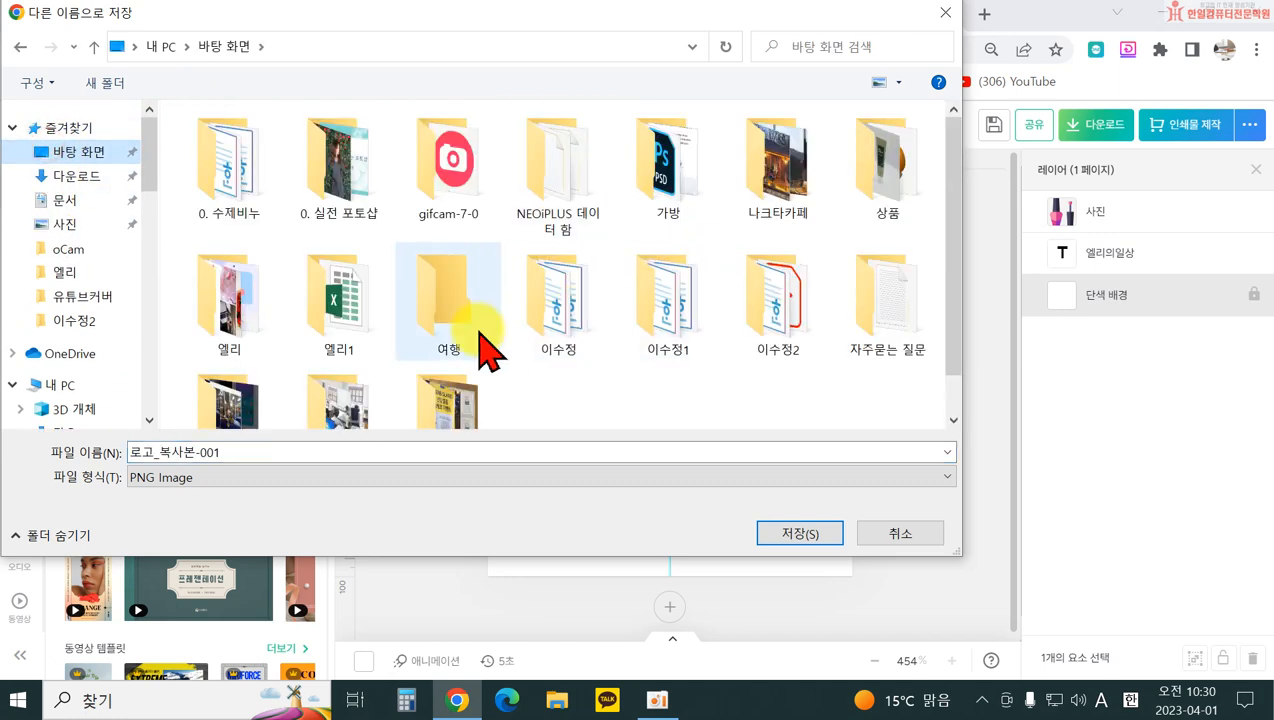
{"action": "double_click", "coordinate": [238, 318]}
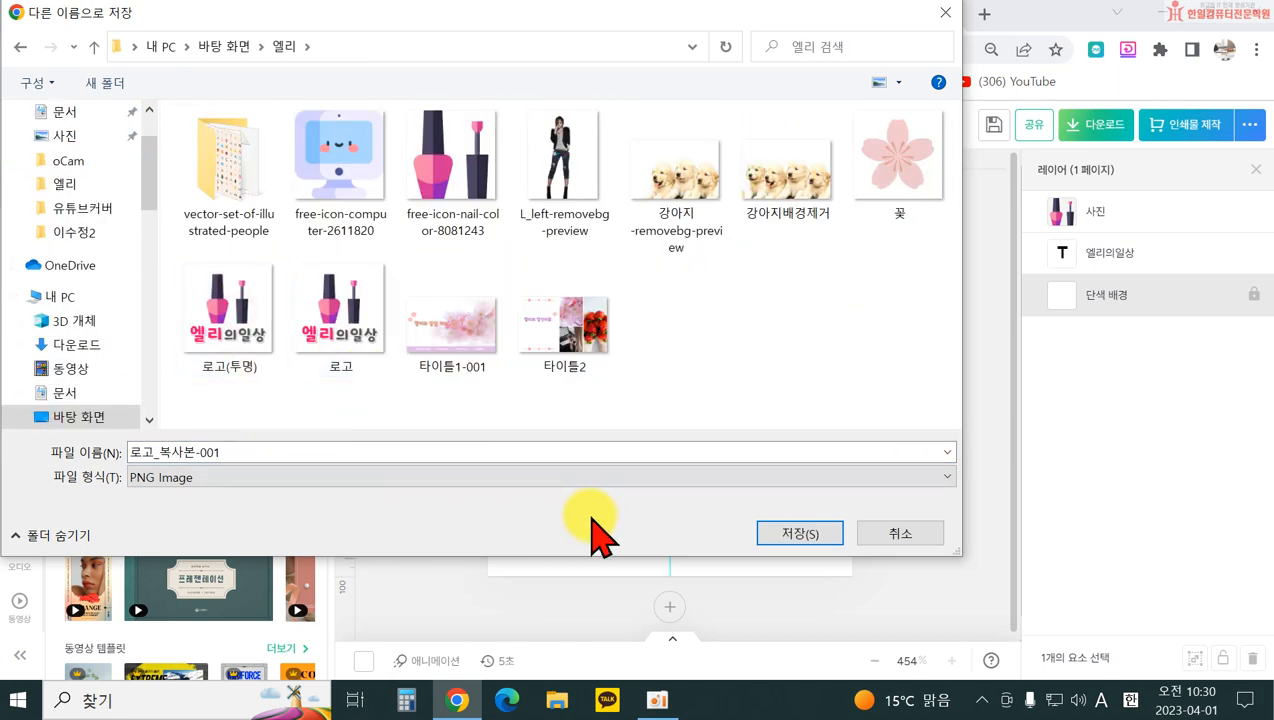
{"action": "double_click", "coordinate": [285, 452]}
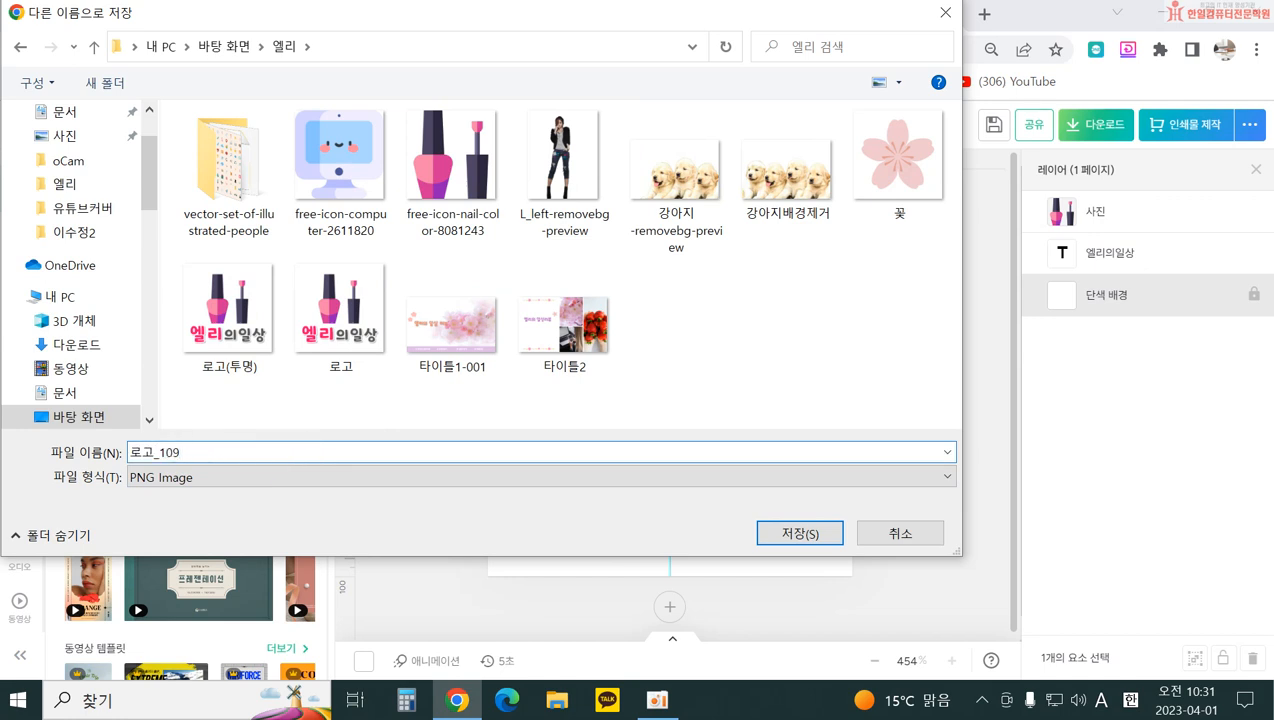
{"action": "key", "text": "Return"}
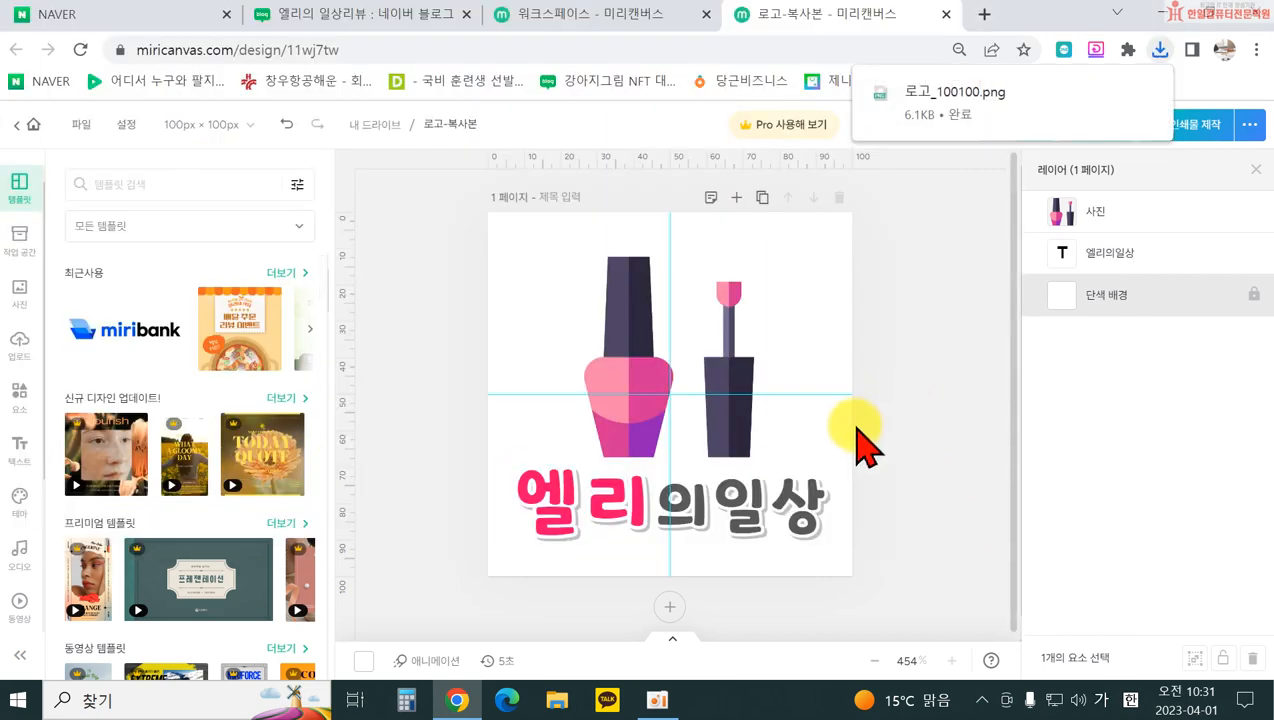
Step: Swap the signature image for 로고_100100, nudge it up-left, and apply to all photos
{"action": "left_click", "coordinate": [407, 22]}
{"action": "left_click", "coordinate": [1056, 458]}
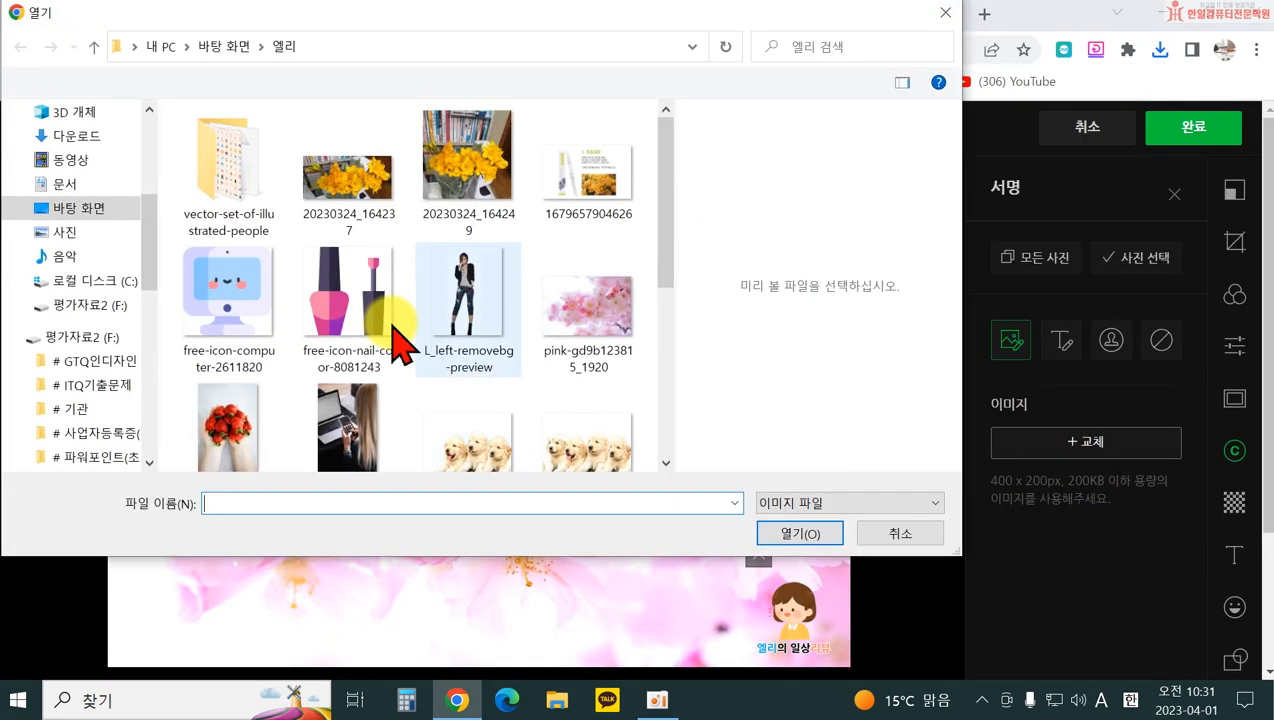
{"action": "scroll", "coordinate": [440, 345], "scroll_direction": "down", "scroll_amount": 5}
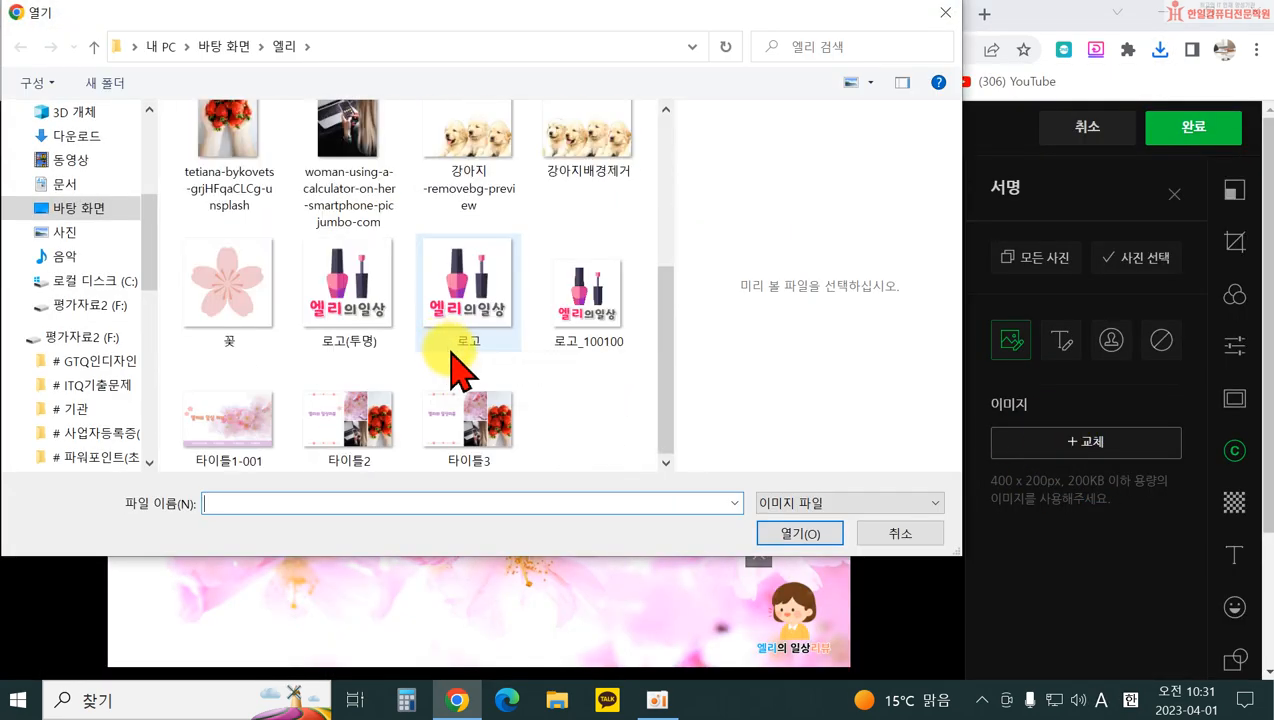
{"action": "double_click", "coordinate": [585, 310]}
{"action": "mouse_move", "coordinate": [828, 639]}
{"action": "left_mouse_down"}
{"action": "mouse_move", "coordinate": [798, 603]}
{"action": "mouse_move", "coordinate": [819, 618]}
{"action": "left_mouse_up"}
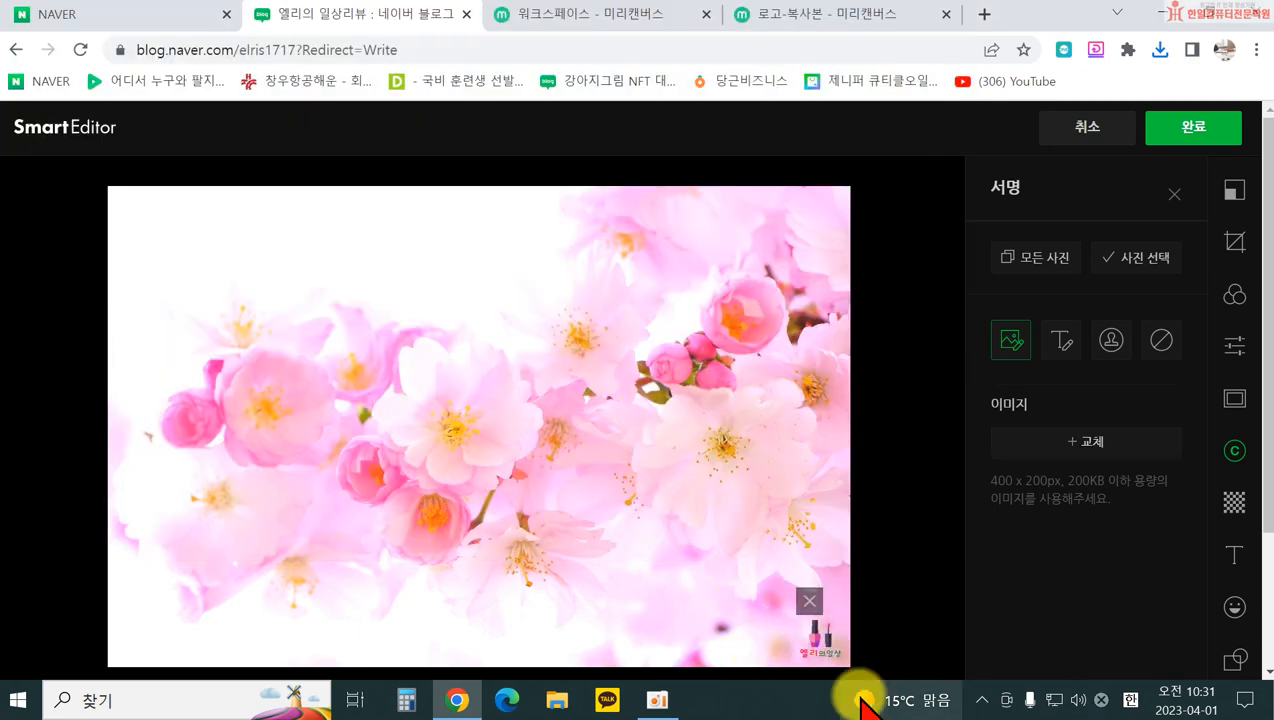
{"action": "mouse_move", "coordinate": [855, 697]}
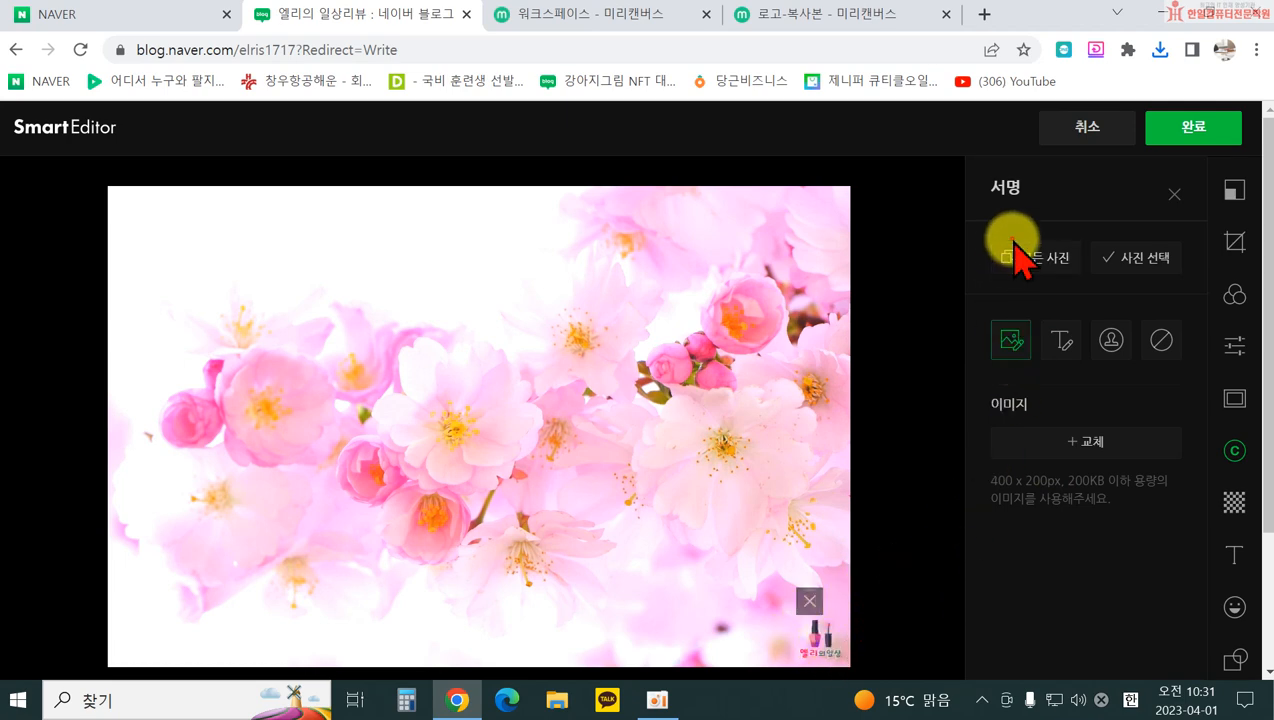
{"action": "left_click", "coordinate": [1040, 260]}
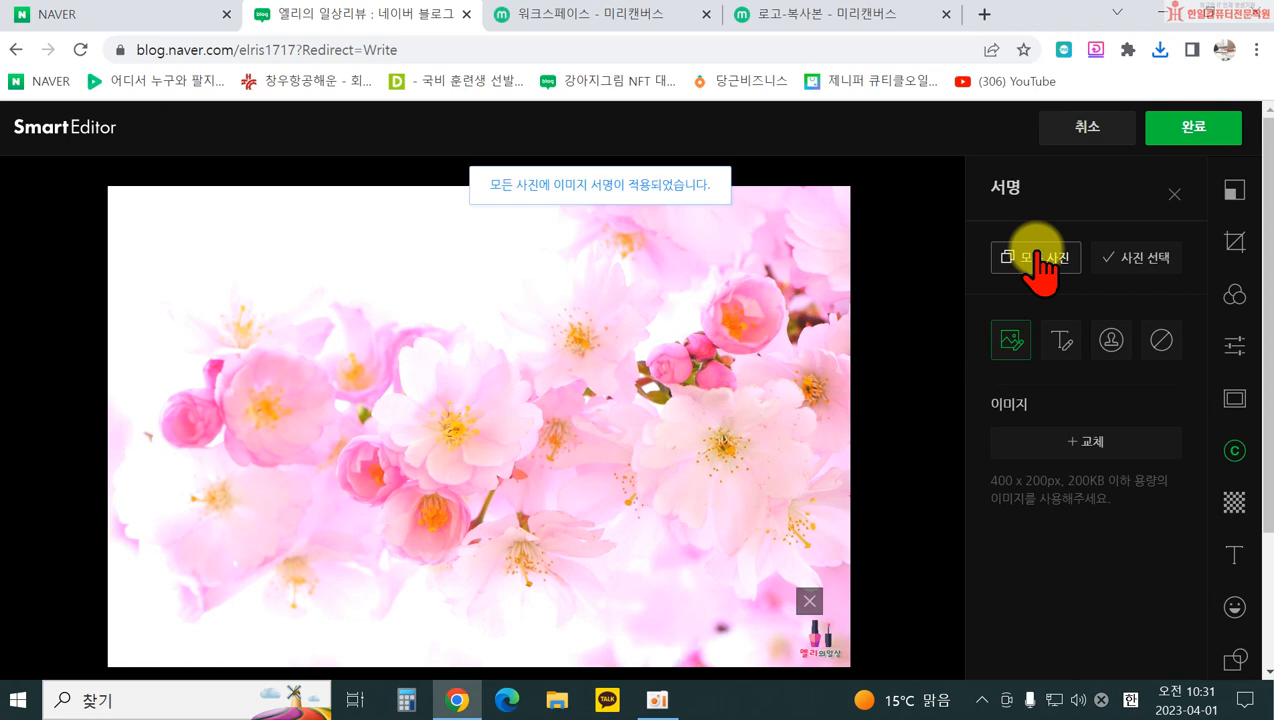
Step: Add a circular mosaic patch over the right-side blossom, trying strengths before returning to 1
{"action": "left_click", "coordinate": [1234, 500]}
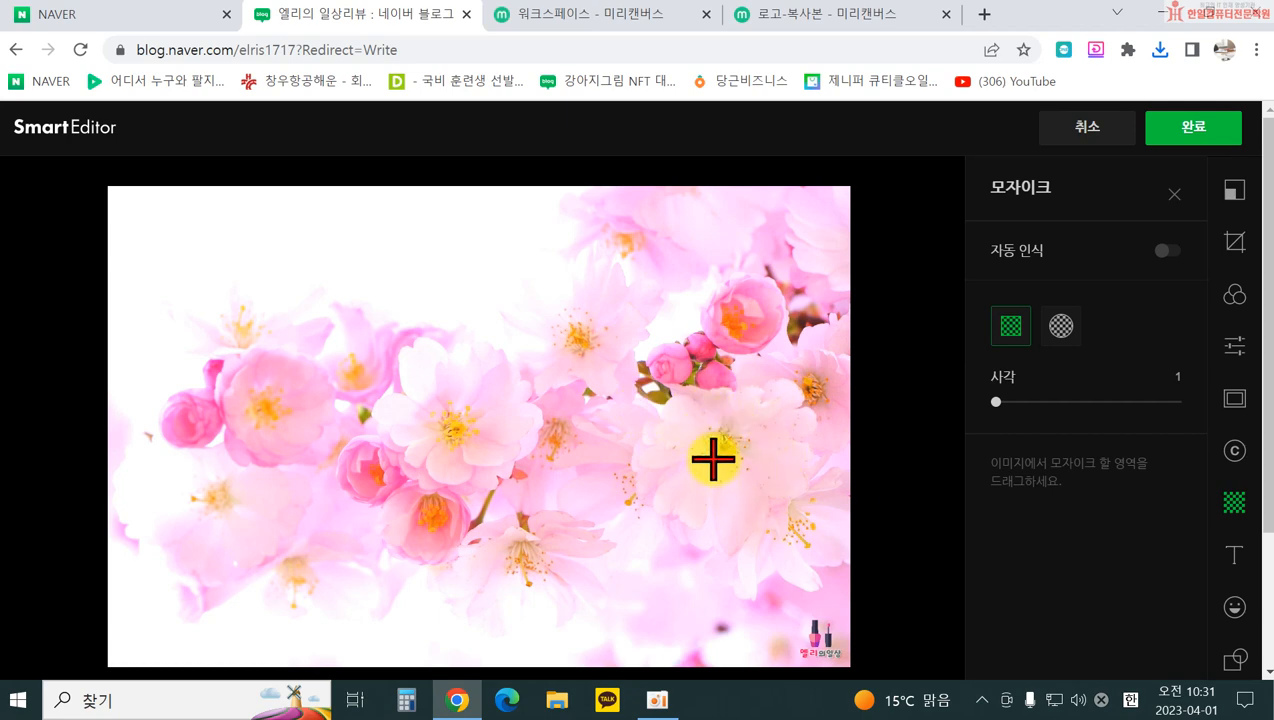
{"action": "left_click", "coordinate": [1060, 325]}
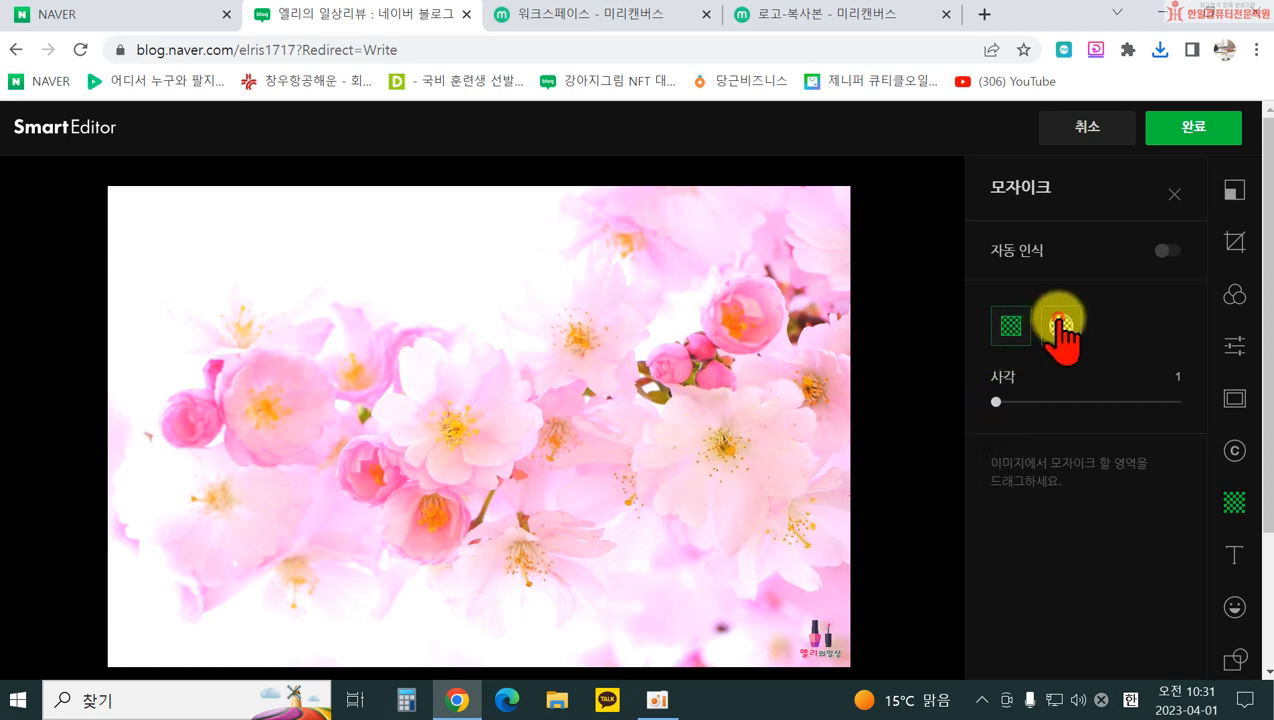
{"action": "left_click_drag", "start_coordinate": [764, 481], "coordinate": [776, 502]}
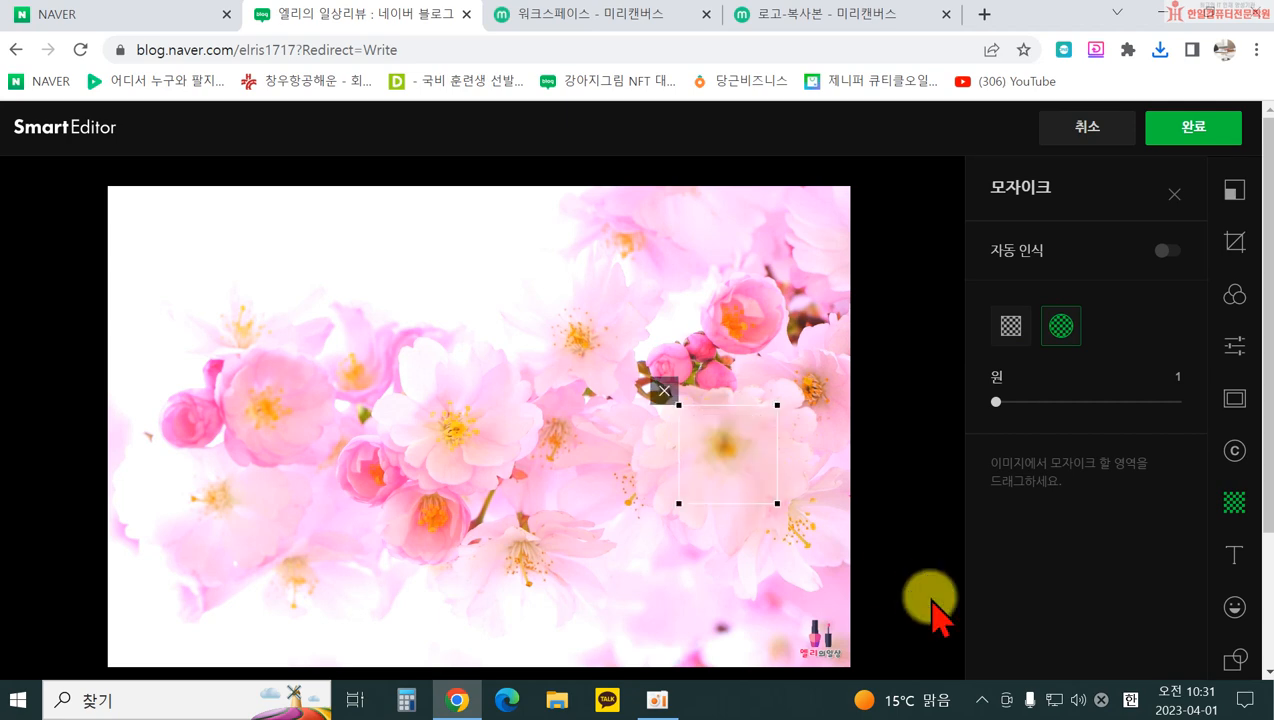
{"action": "mouse_move", "coordinate": [1022, 400]}
{"action": "left_mouse_down"}
{"action": "mouse_move", "coordinate": [1055, 405]}
{"action": "mouse_move", "coordinate": [1032, 403]}
{"action": "left_mouse_up"}
{"action": "left_click", "coordinate": [1052, 398]}
{"action": "left_click", "coordinate": [1010, 401]}
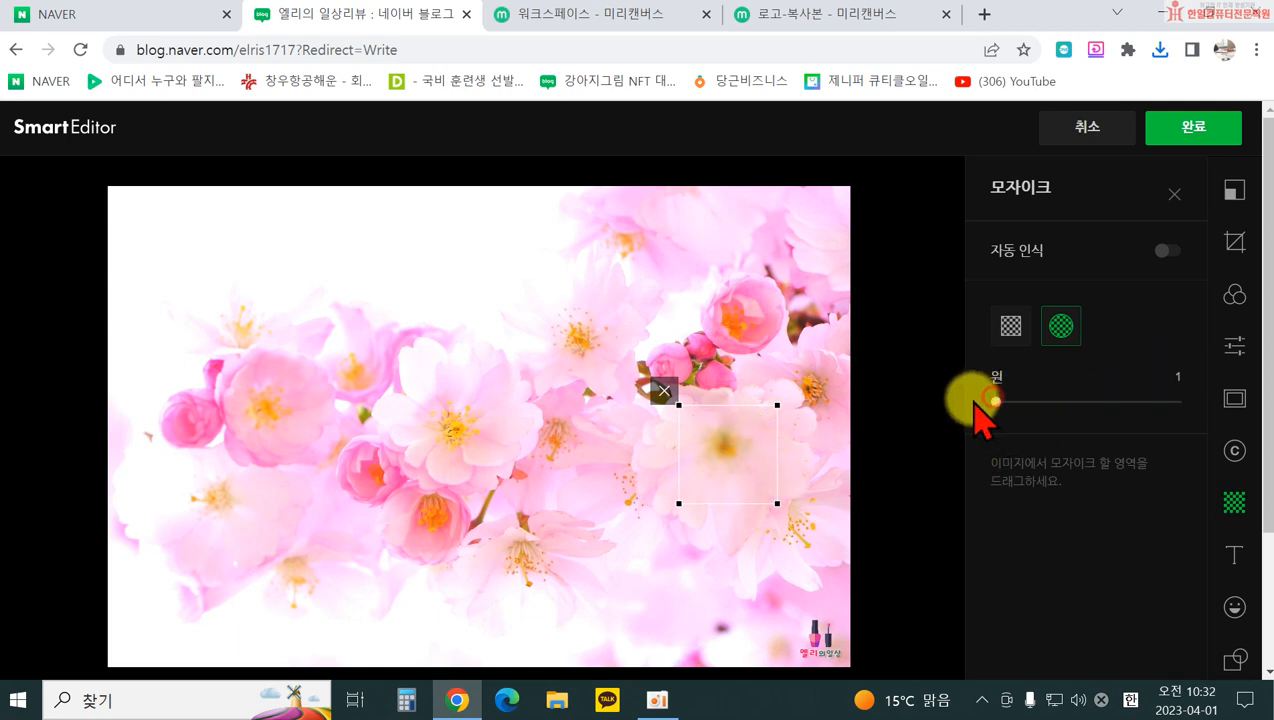
Step: Move the mosaic patch up and left, raise its strength to 4, then delete it
{"action": "left_click_drag", "start_coordinate": [752, 478], "coordinate": [585, 348]}
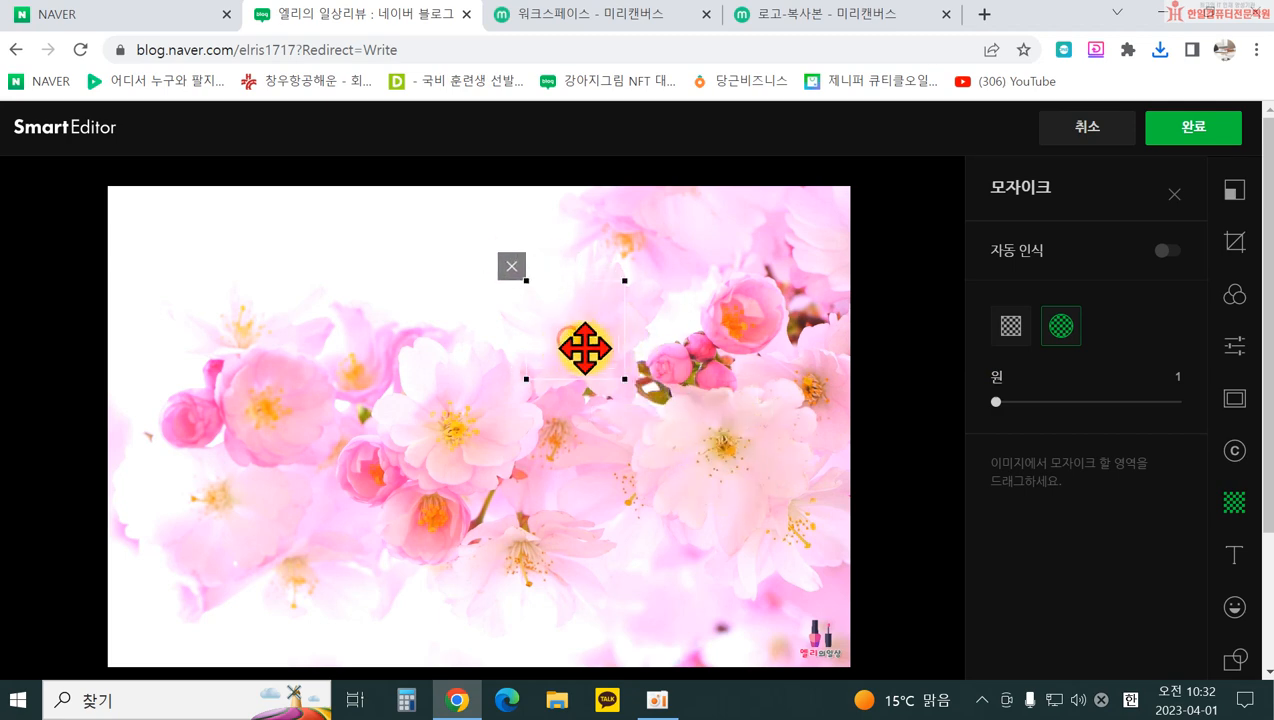
{"action": "left_click", "coordinate": [1031, 401]}
{"action": "left_click_drag", "start_coordinate": [1066, 402], "coordinate": [1106, 402]}
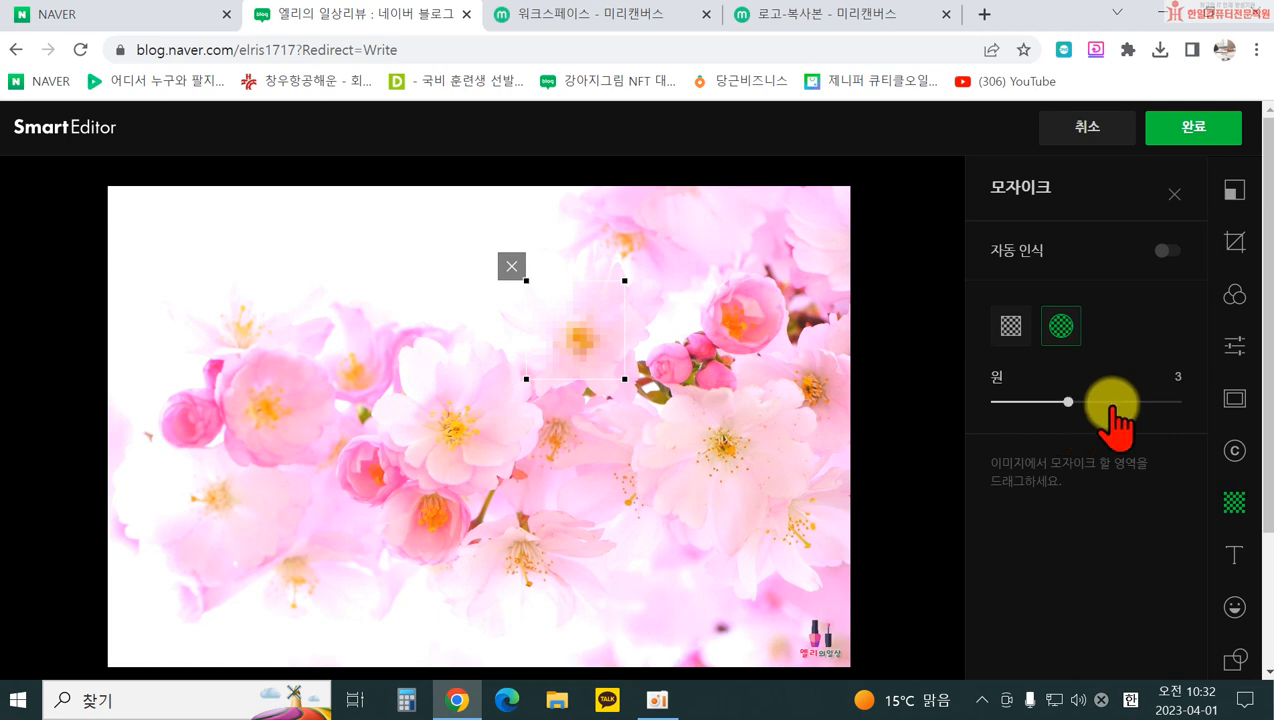
{"action": "left_click", "coordinate": [510, 268]}
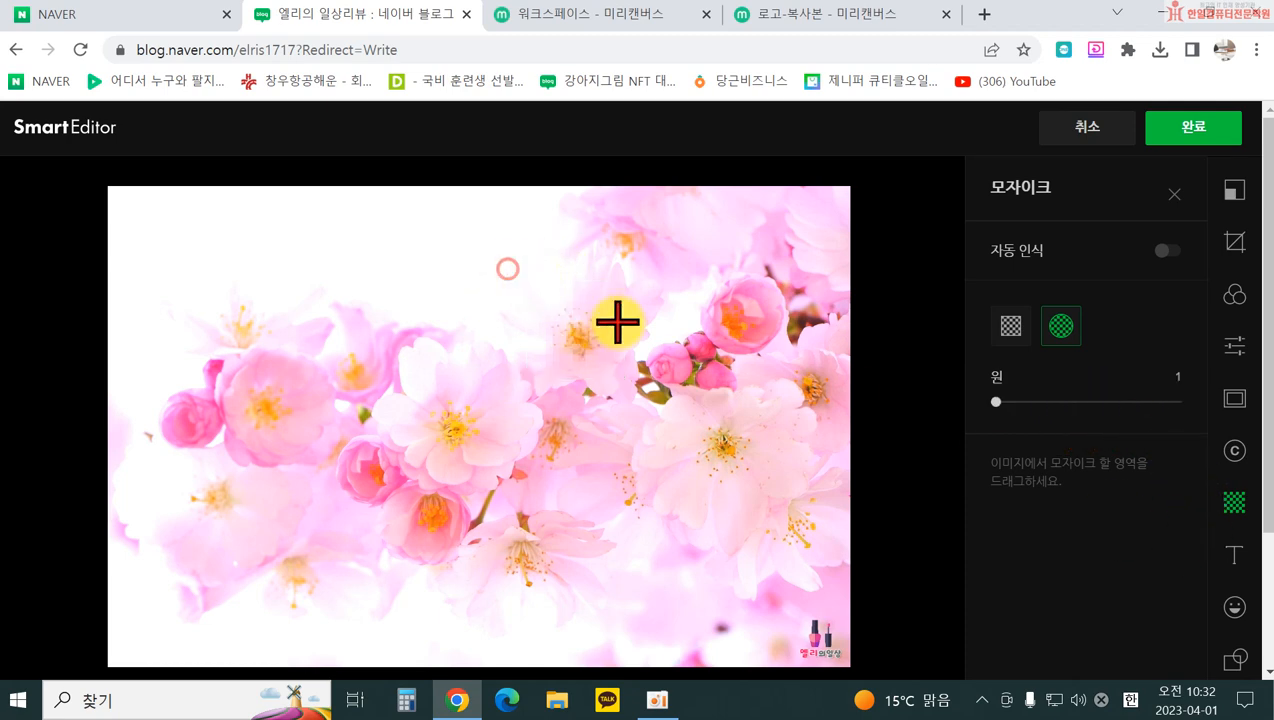
Step: Browse the photo text options, add a plain text box, then delete it
{"action": "left_click", "coordinate": [1236, 560]}
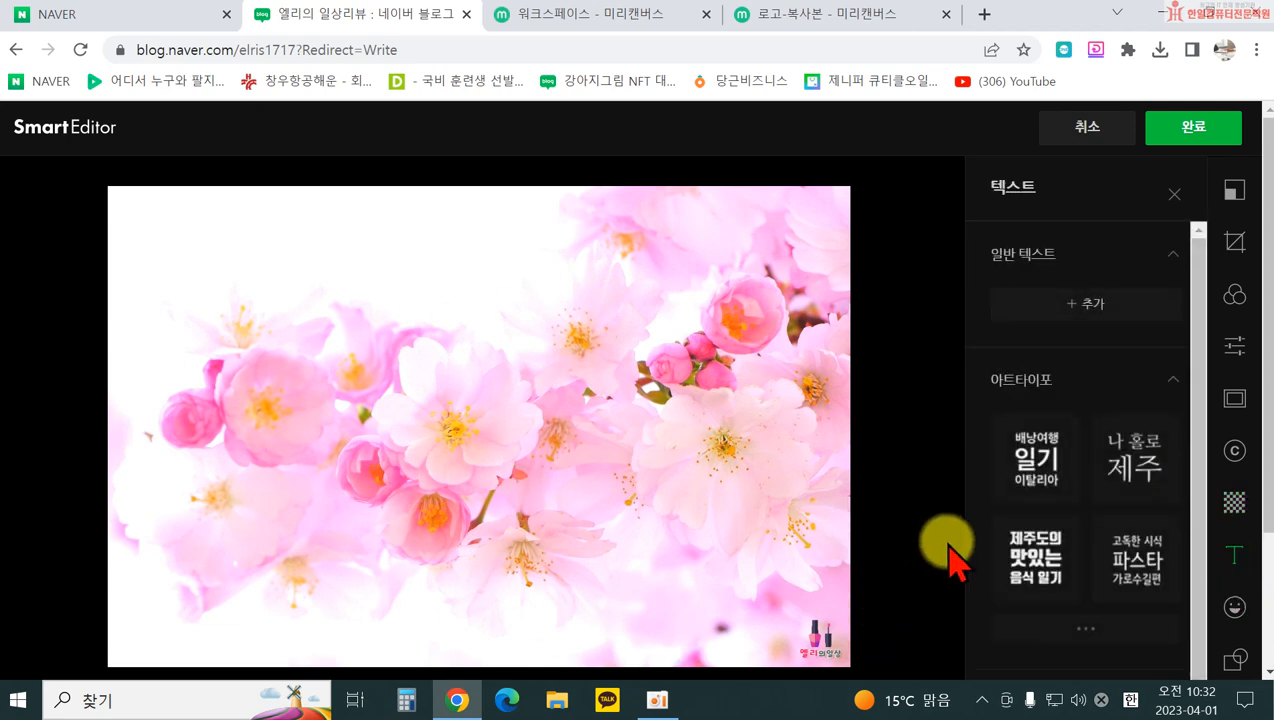
{"action": "scroll", "coordinate": [952, 550], "scroll_direction": "down", "scroll_amount": 3}
{"action": "scroll", "coordinate": [981, 555], "scroll_direction": "up", "scroll_amount": 3}
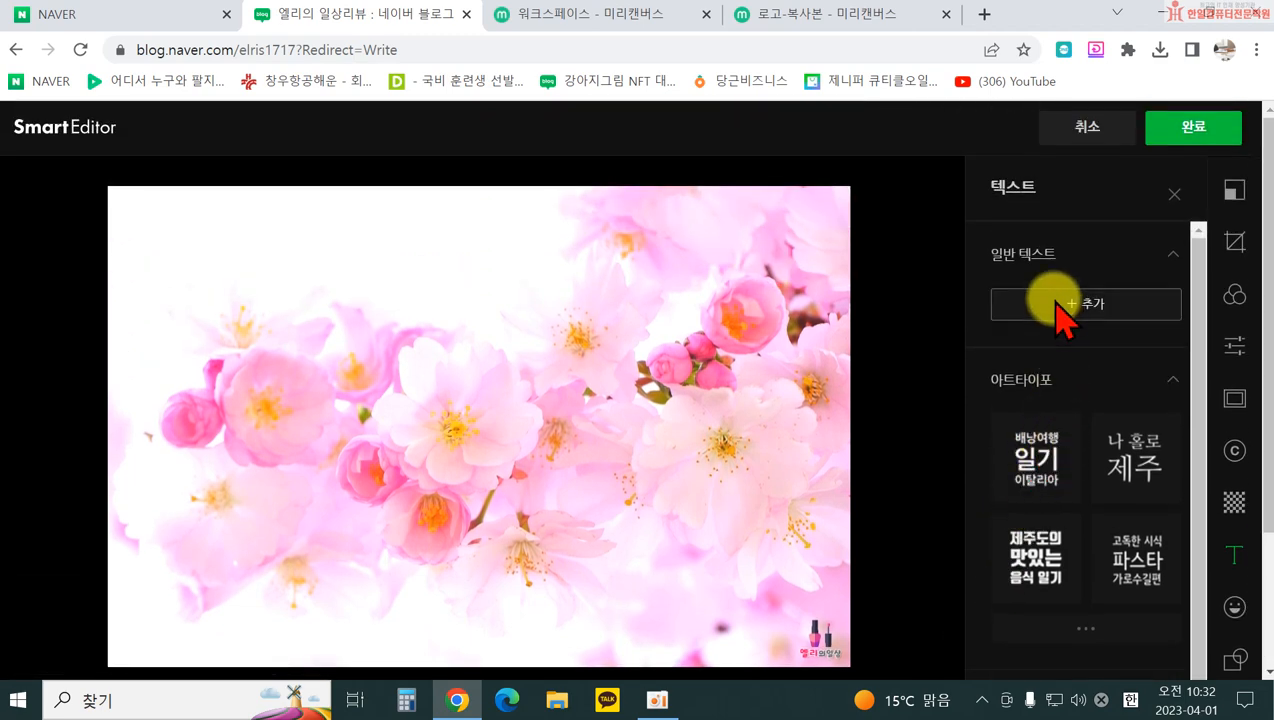
{"action": "scroll", "coordinate": [1037, 484], "scroll_direction": "down", "scroll_amount": 2}
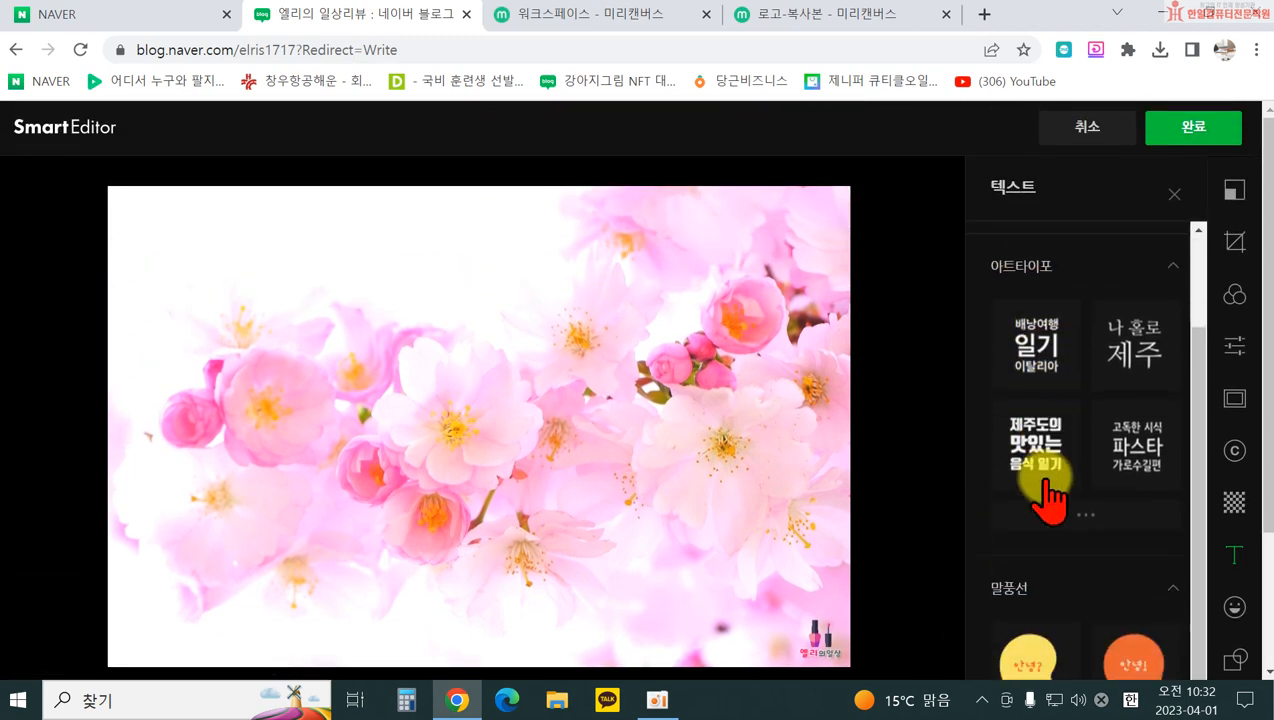
{"action": "scroll", "coordinate": [1080, 612], "scroll_direction": "up", "scroll_amount": 2}
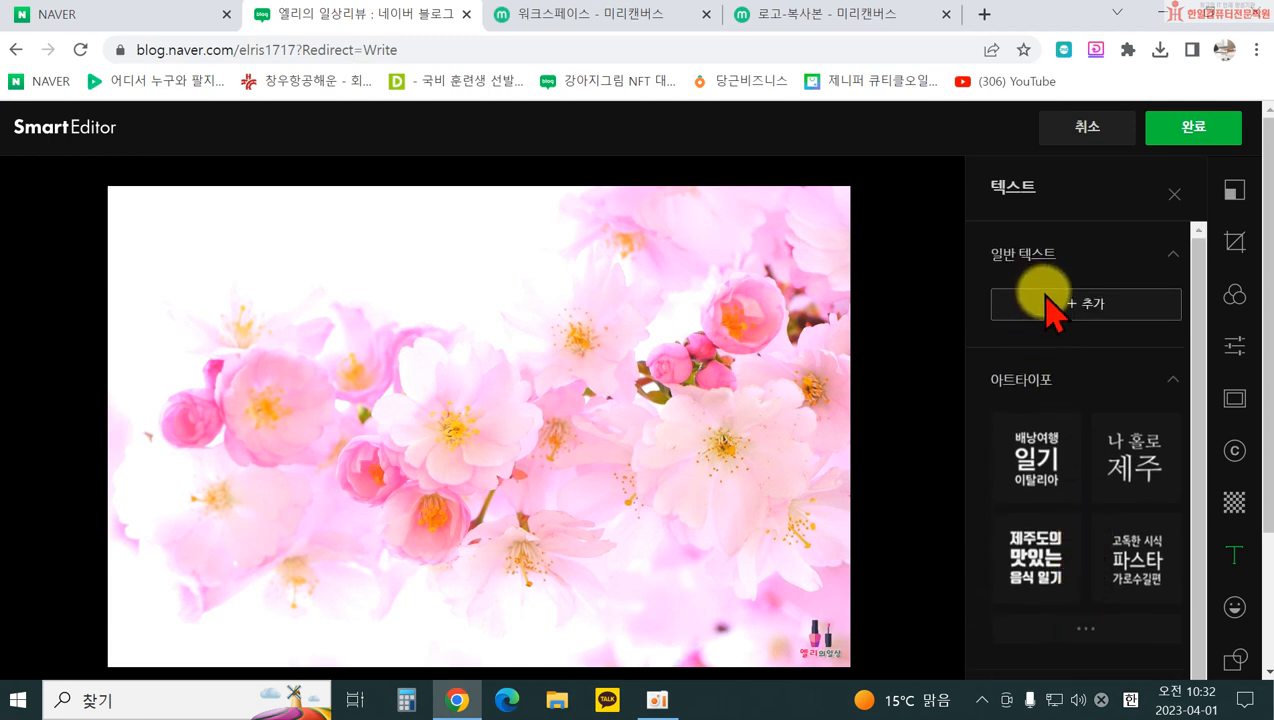
{"action": "left_click", "coordinate": [1052, 300]}
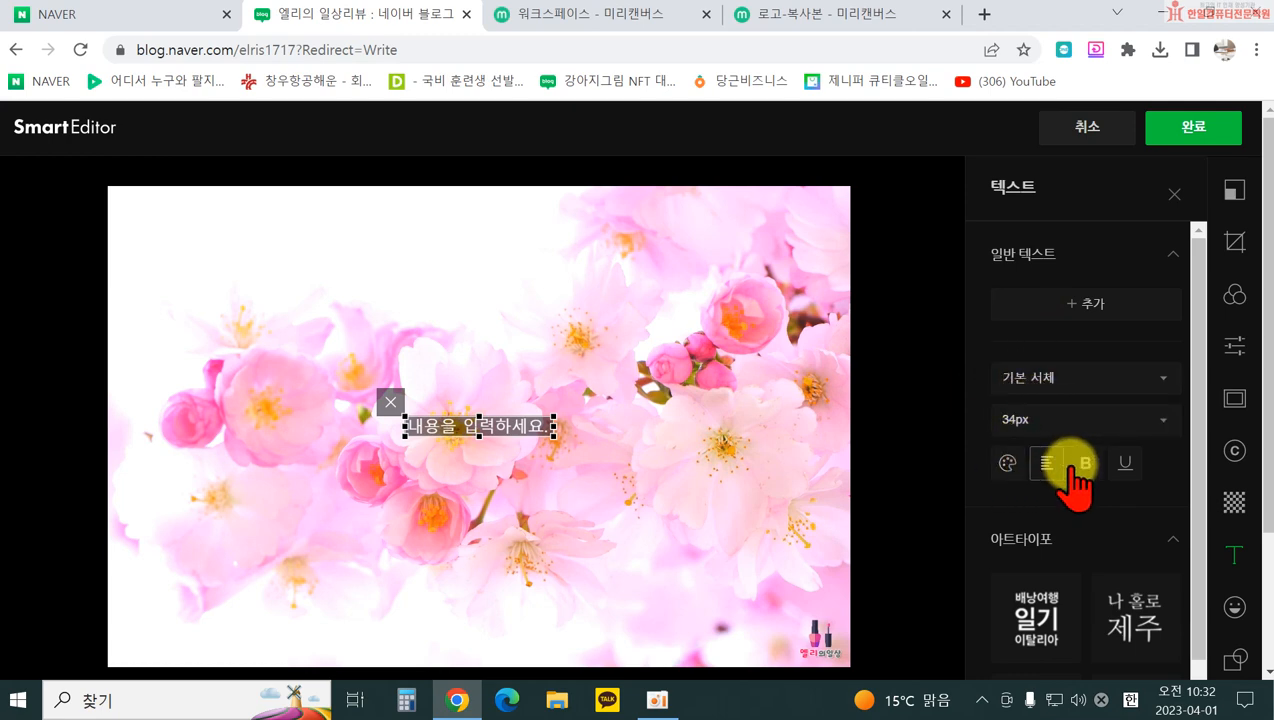
{"action": "left_click", "coordinate": [391, 404]}
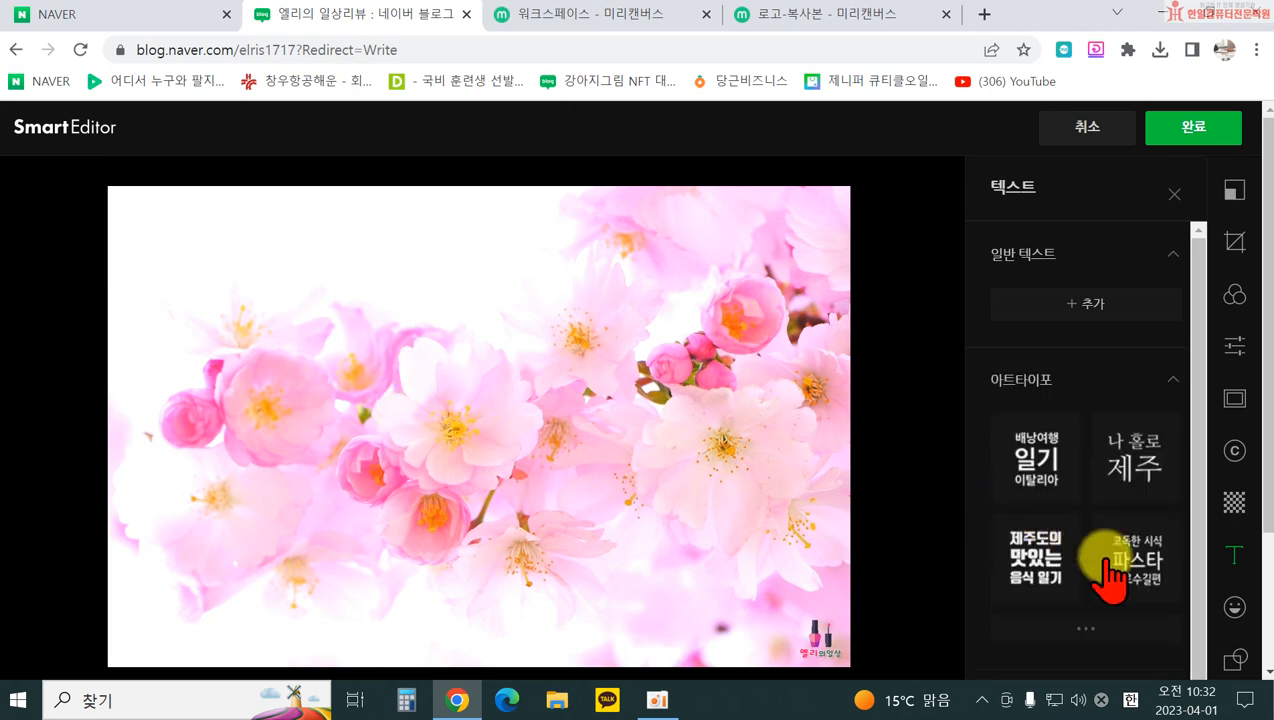
Step: Expand and scroll the full list of art-typography title styles
{"action": "scroll", "coordinate": [1089, 541], "scroll_direction": "down", "scroll_amount": 1}
{"action": "left_click", "coordinate": [1090, 505]}
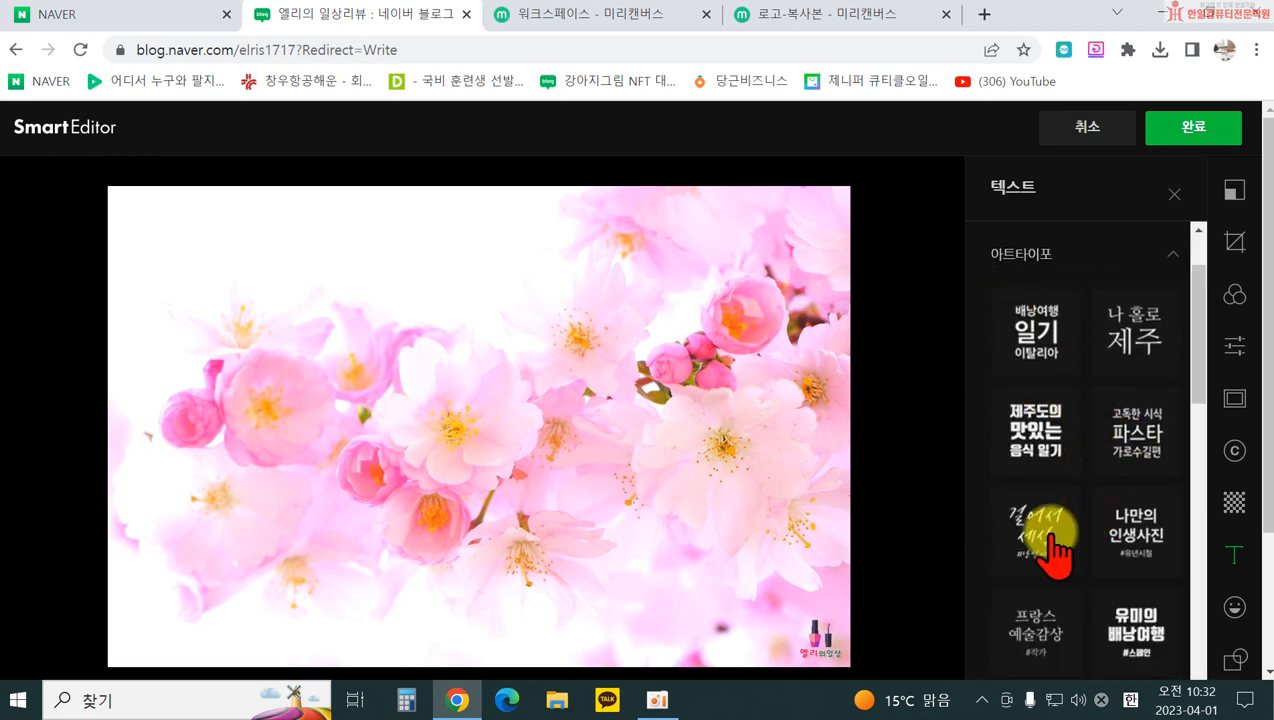
{"action": "scroll", "coordinate": [1110, 530], "scroll_direction": "down", "scroll_amount": 2}
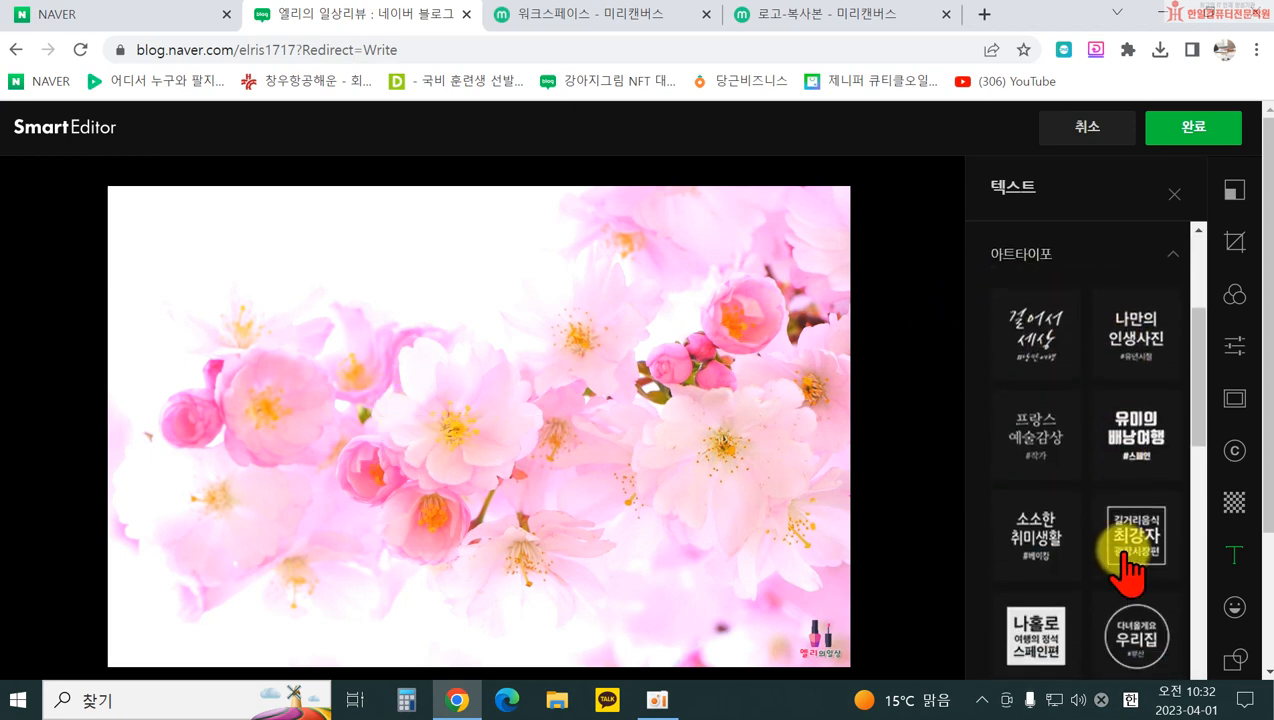
Step: Add the 유미의 배낭여행 title style and change its text to '2023년 / 벚꽃놀이' on two lines
{"action": "left_click", "coordinate": [1137, 445]}
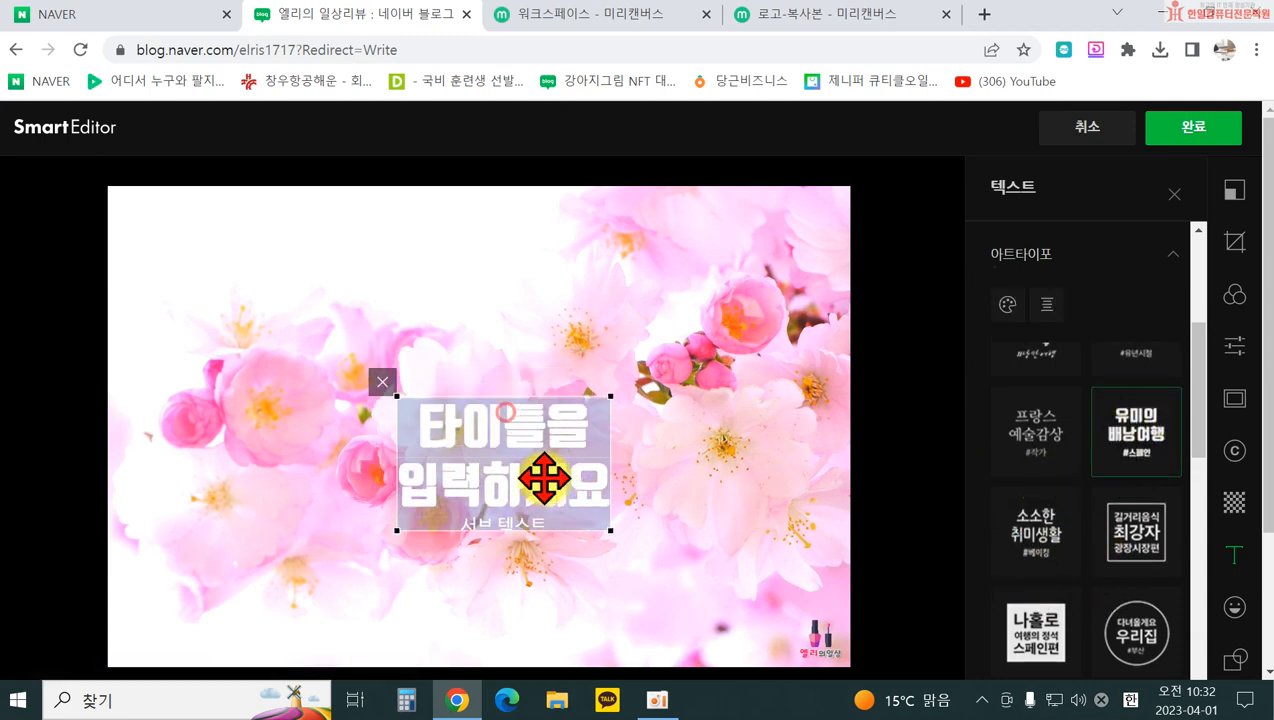
{"action": "double_click", "coordinate": [490, 465]}
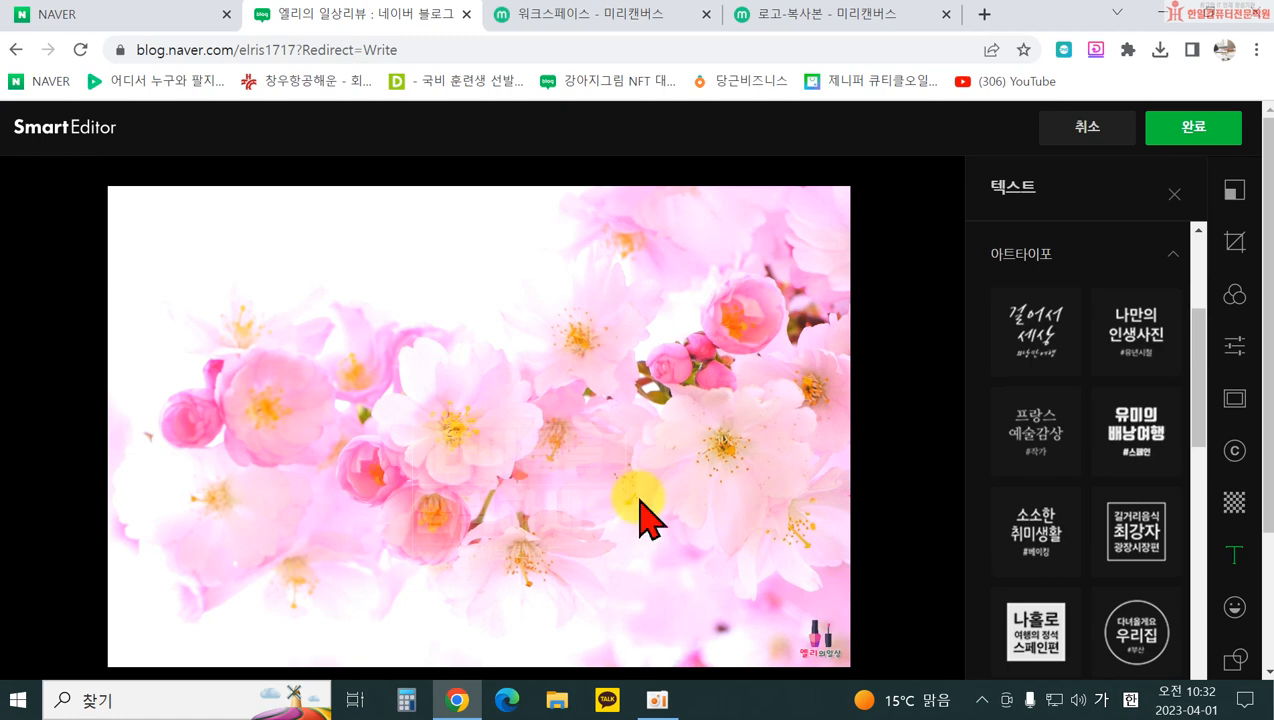
{"action": "type", "text": "2023년"}
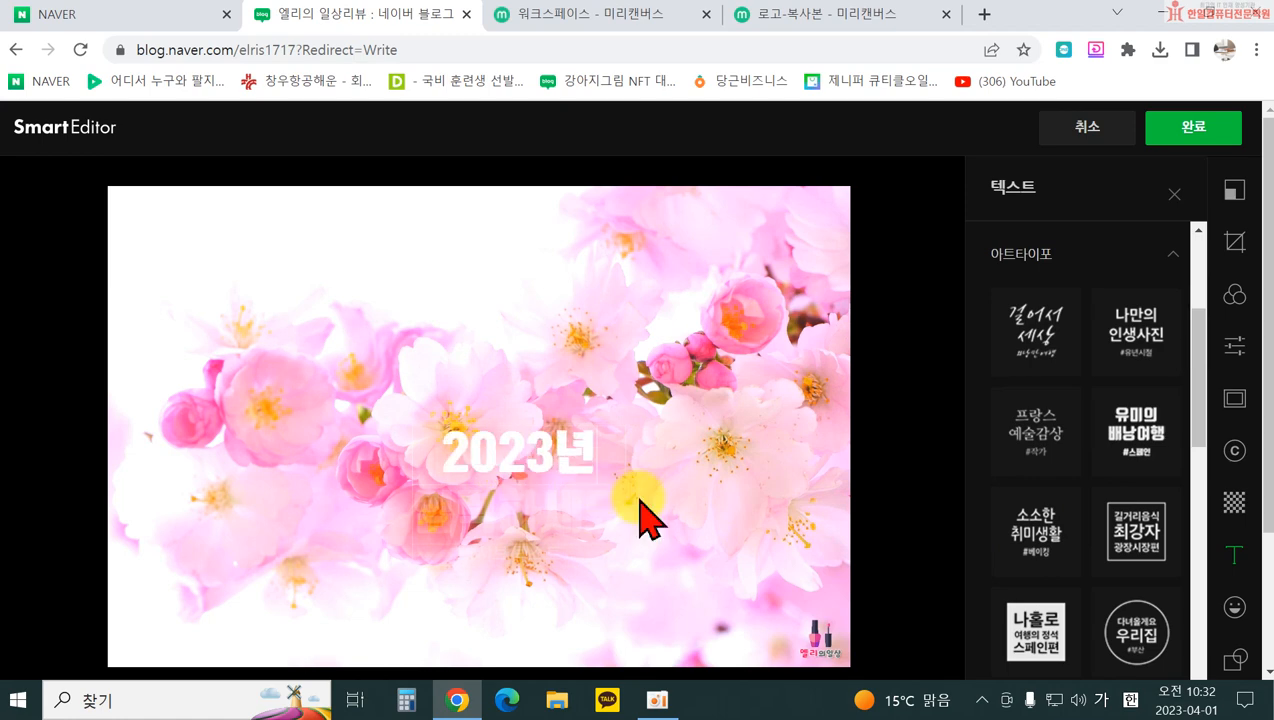
{"action": "key", "text": "Return"}
{"action": "type", "text": "ㅂ"}
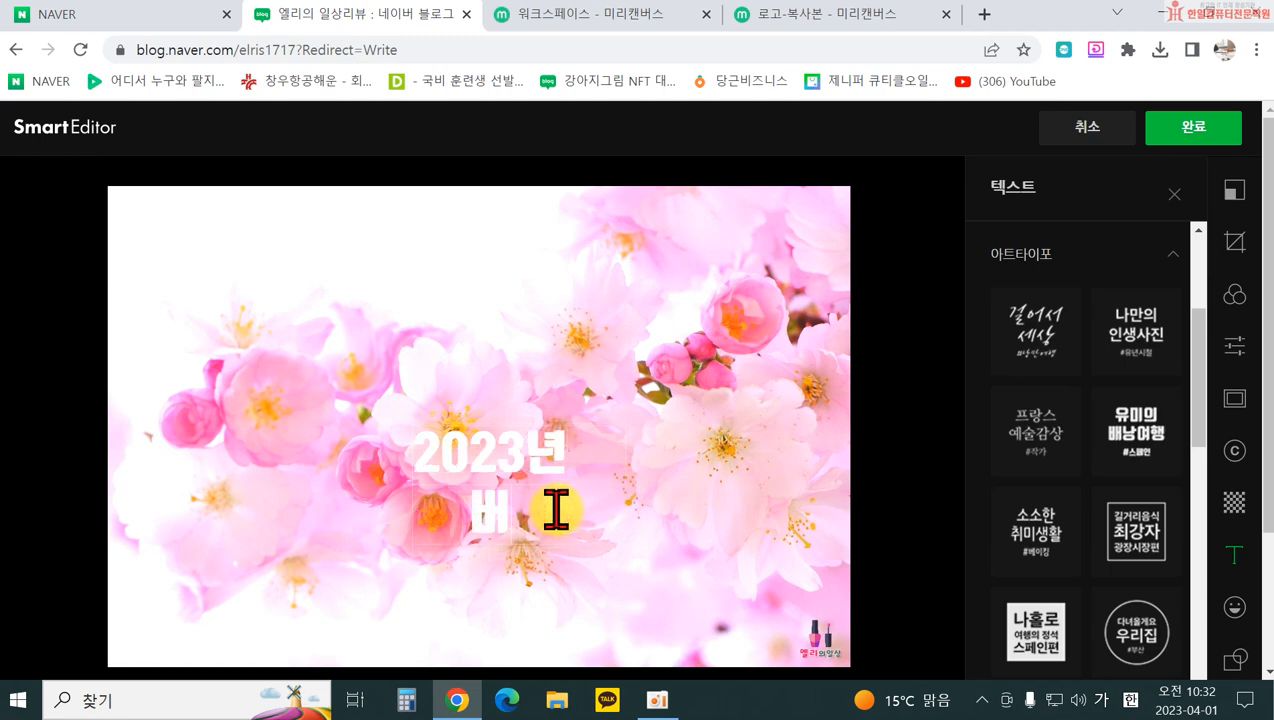
{"action": "type", "text": "벚꽃놀이"}
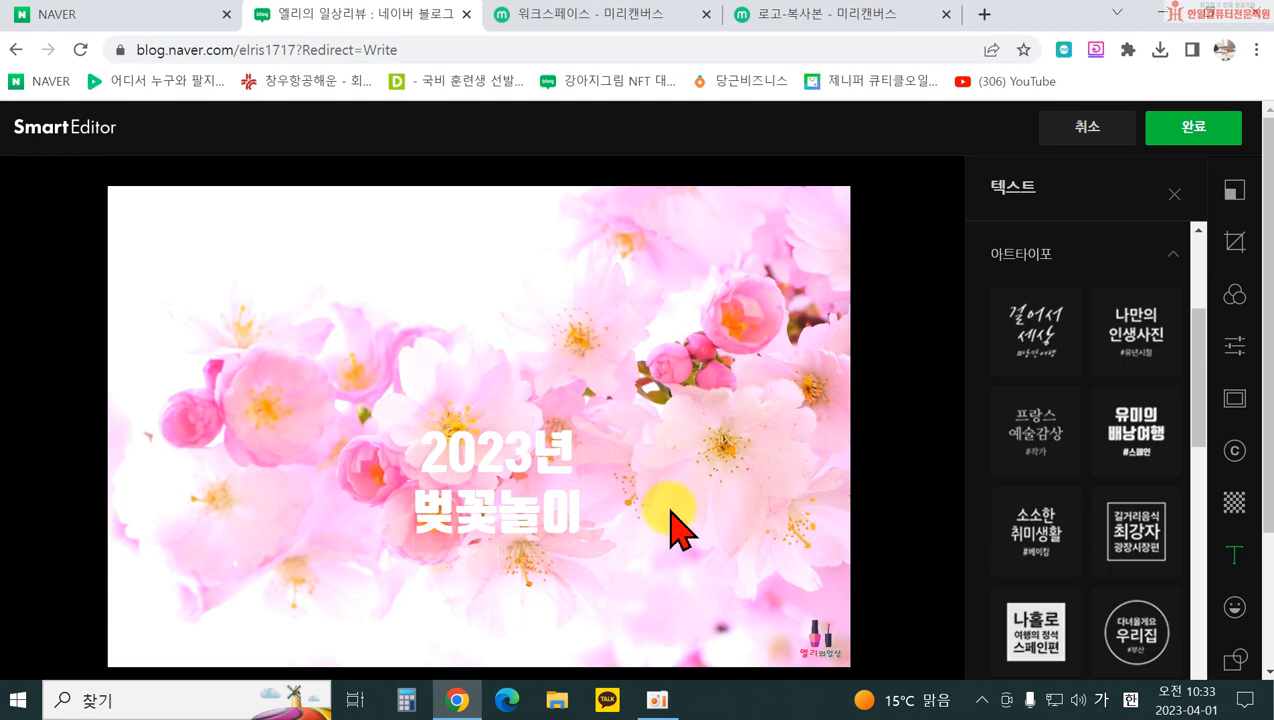
Step: Reposition and enlarge the 2023년 벚꽃놀이 title over the photo
{"action": "left_click_drag", "start_coordinate": [543, 510], "coordinate": [584, 369]}
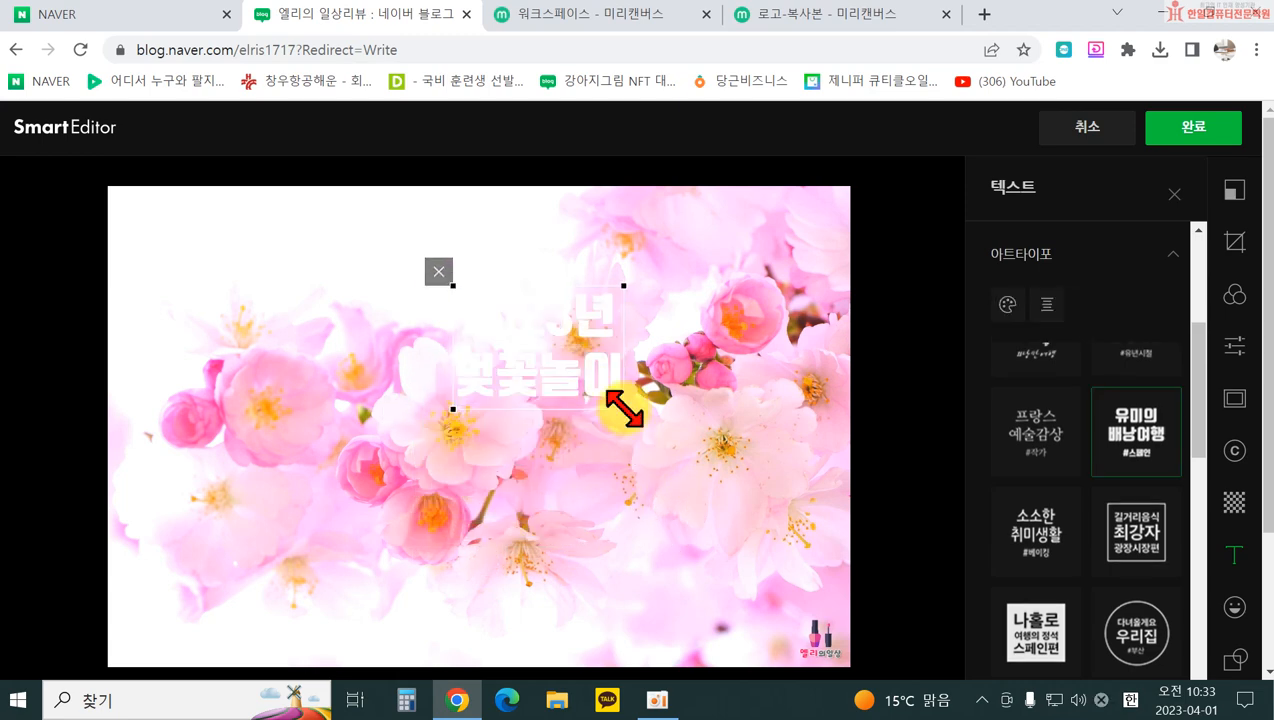
{"action": "left_click_drag", "start_coordinate": [624, 409], "coordinate": [739, 489]}
{"action": "left_click_drag", "start_coordinate": [541, 490], "coordinate": [631, 529]}
{"action": "left_click", "coordinate": [1038, 462]}
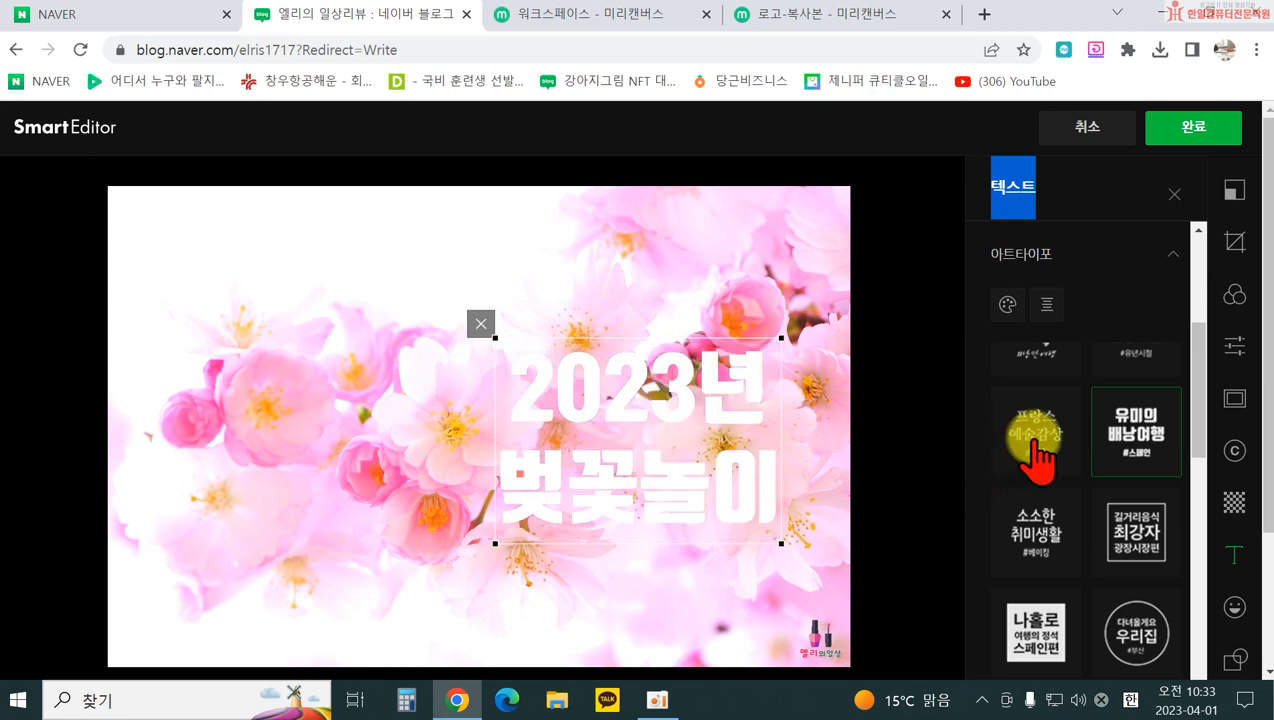
Step: Colour the title dark purple after trying pinks, nudge it, then delete it
{"action": "left_click", "coordinate": [1008, 305]}
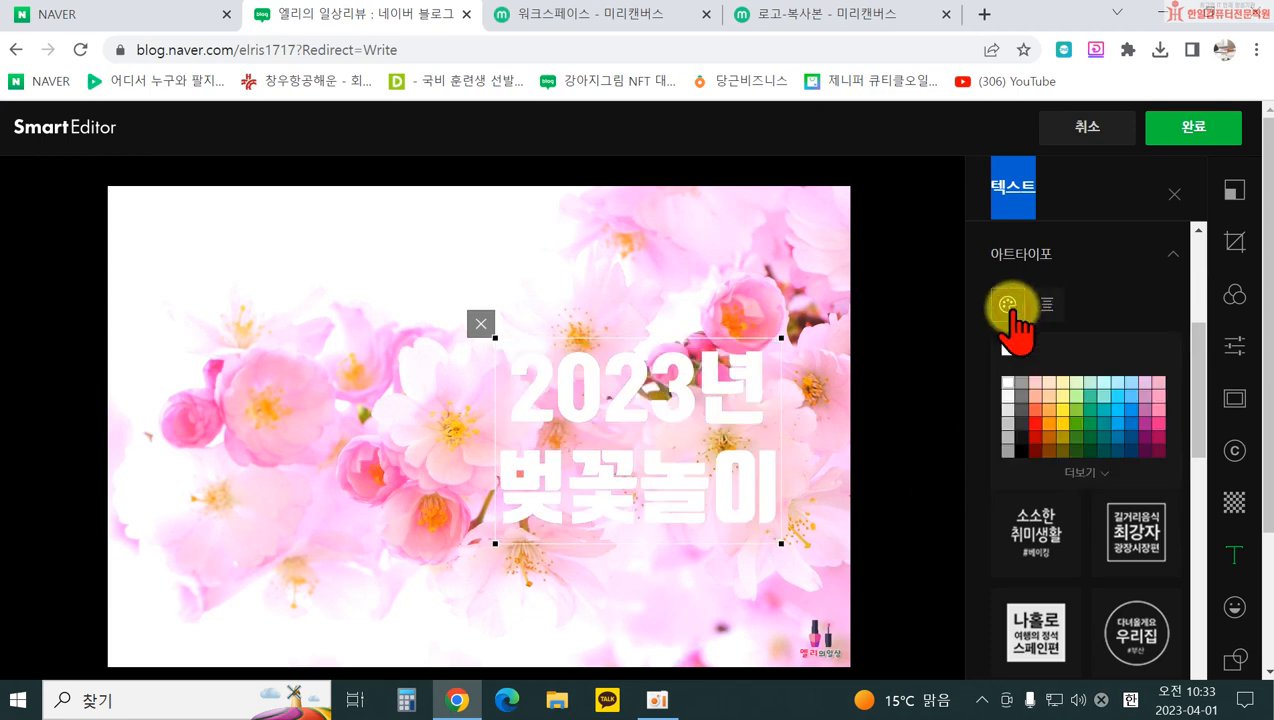
{"action": "left_click", "coordinate": [1158, 418]}
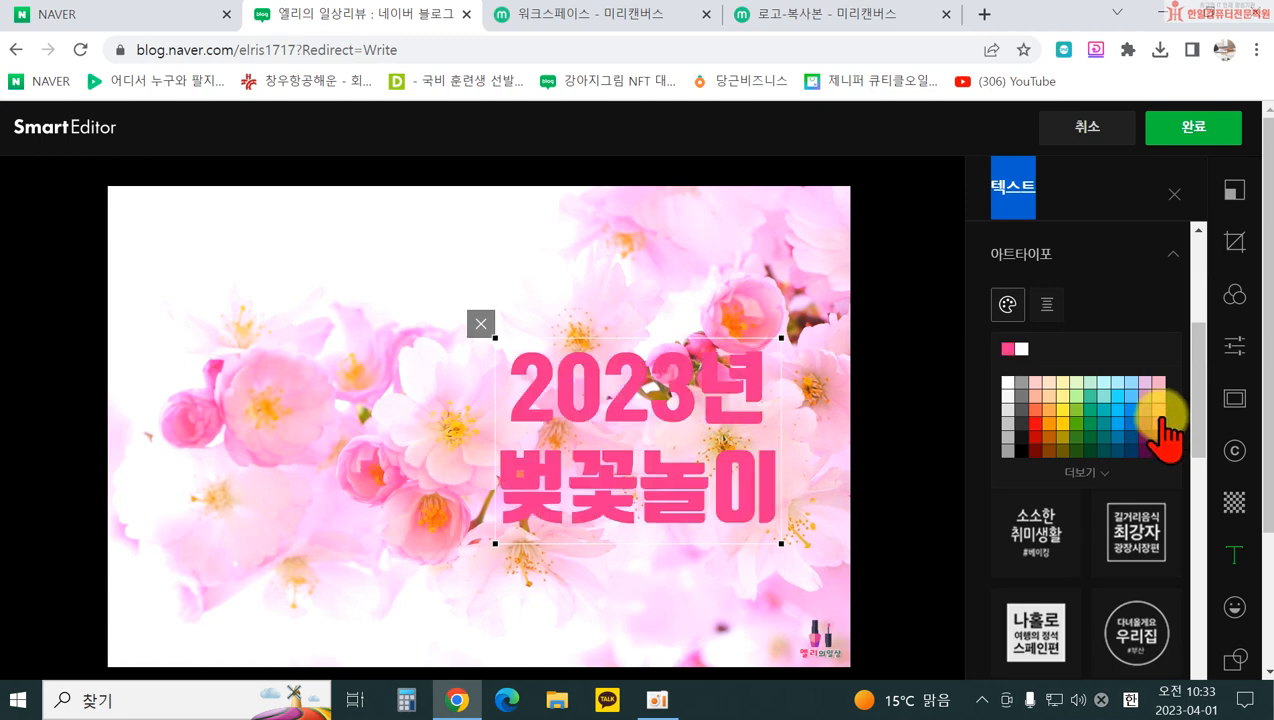
{"action": "left_click", "coordinate": [1158, 410]}
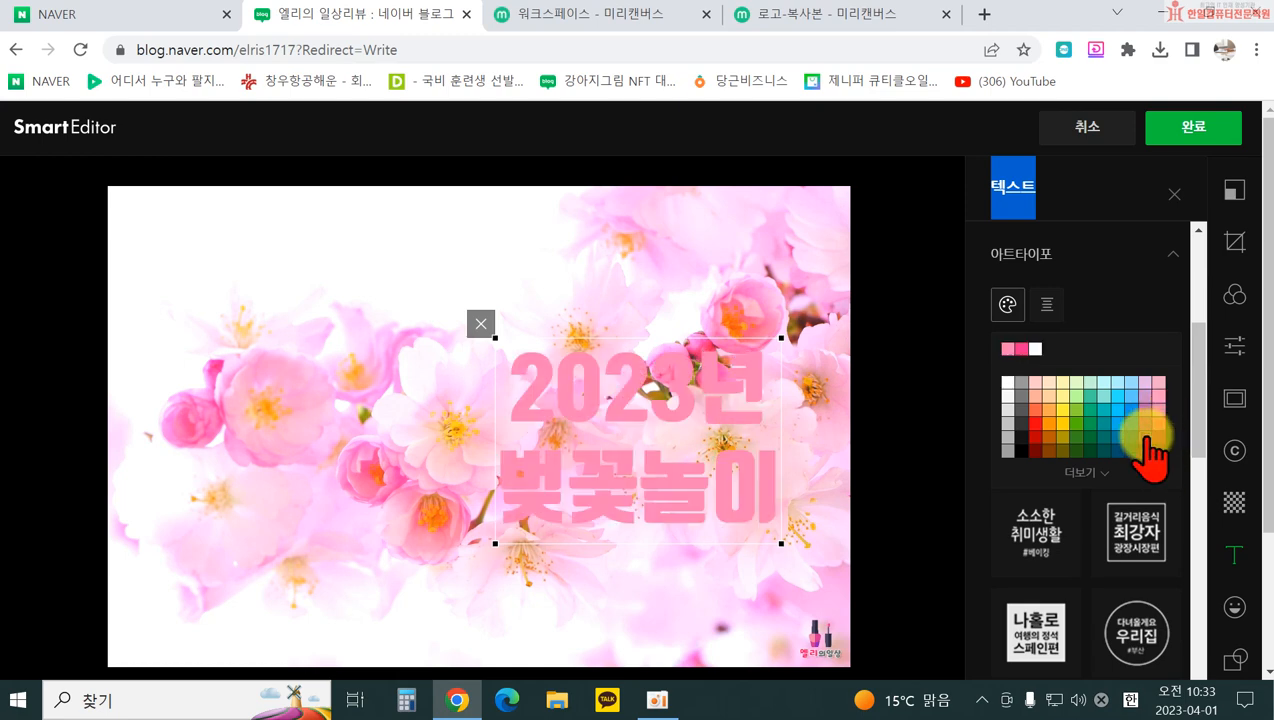
{"action": "left_click", "coordinate": [1146, 437]}
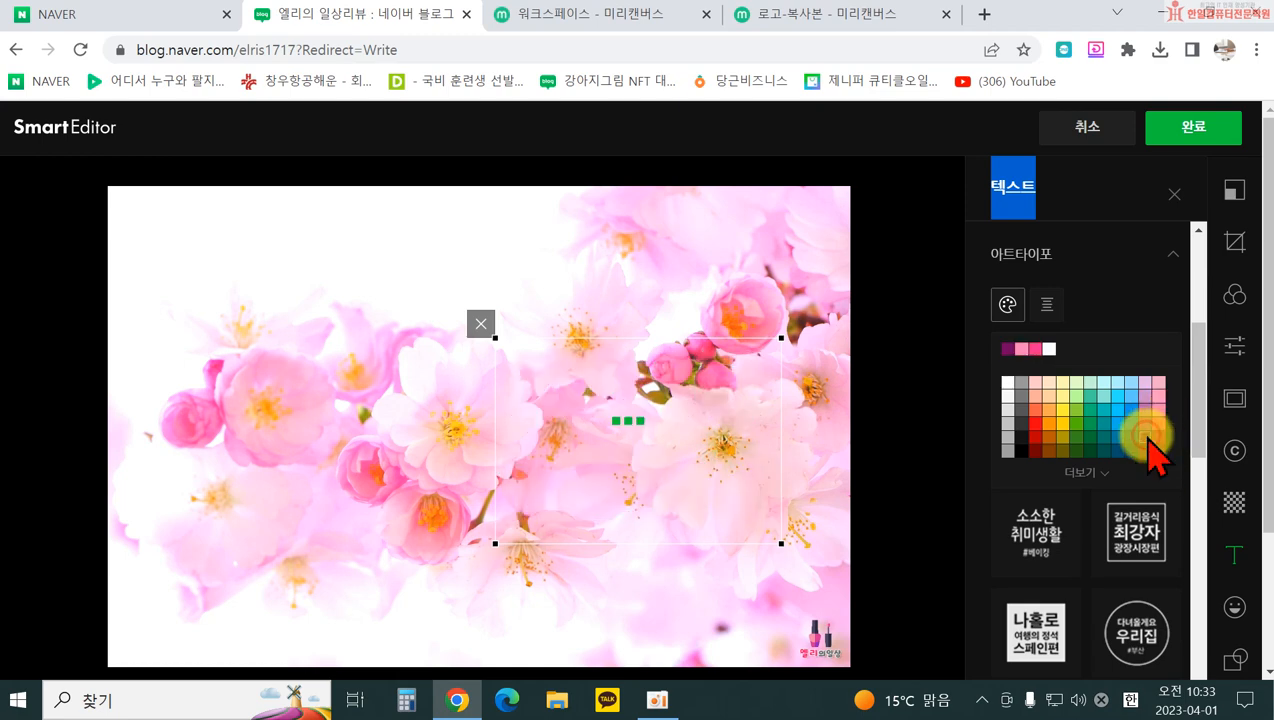
{"action": "left_click", "coordinate": [1138, 318]}
{"action": "left_click_drag", "start_coordinate": [558, 404], "coordinate": [543, 444]}
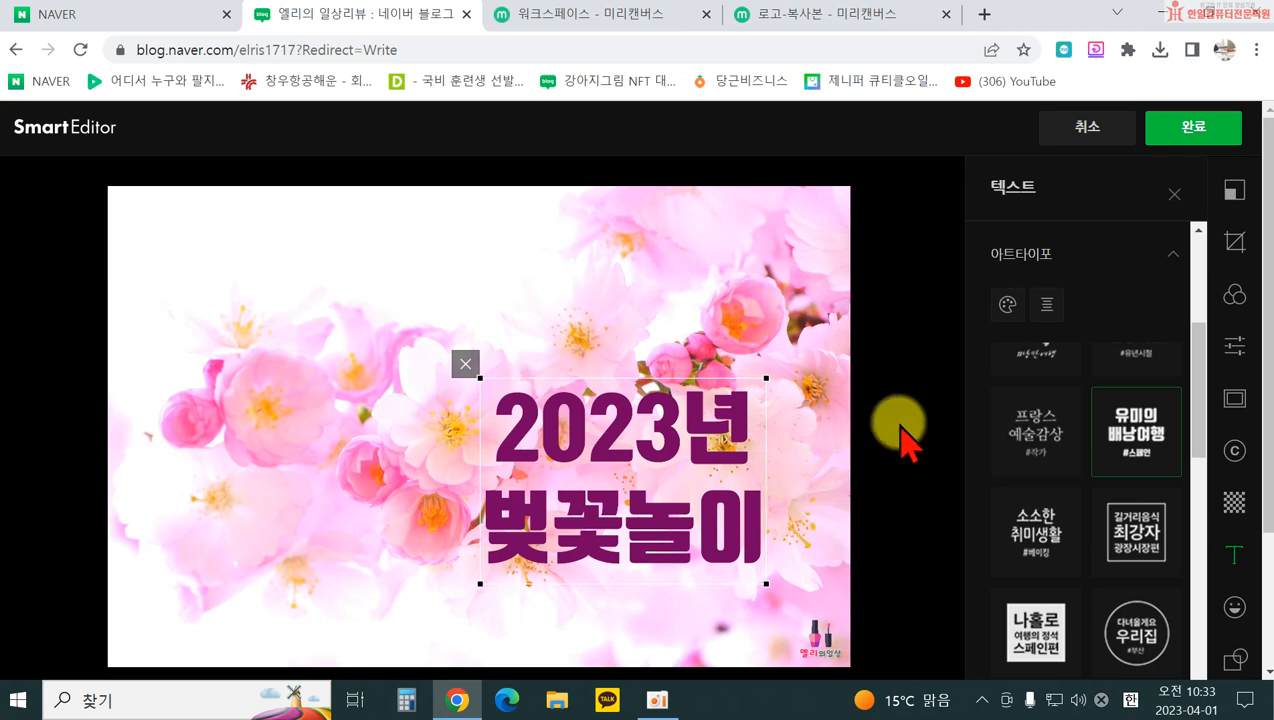
{"action": "left_click", "coordinate": [466, 362]}
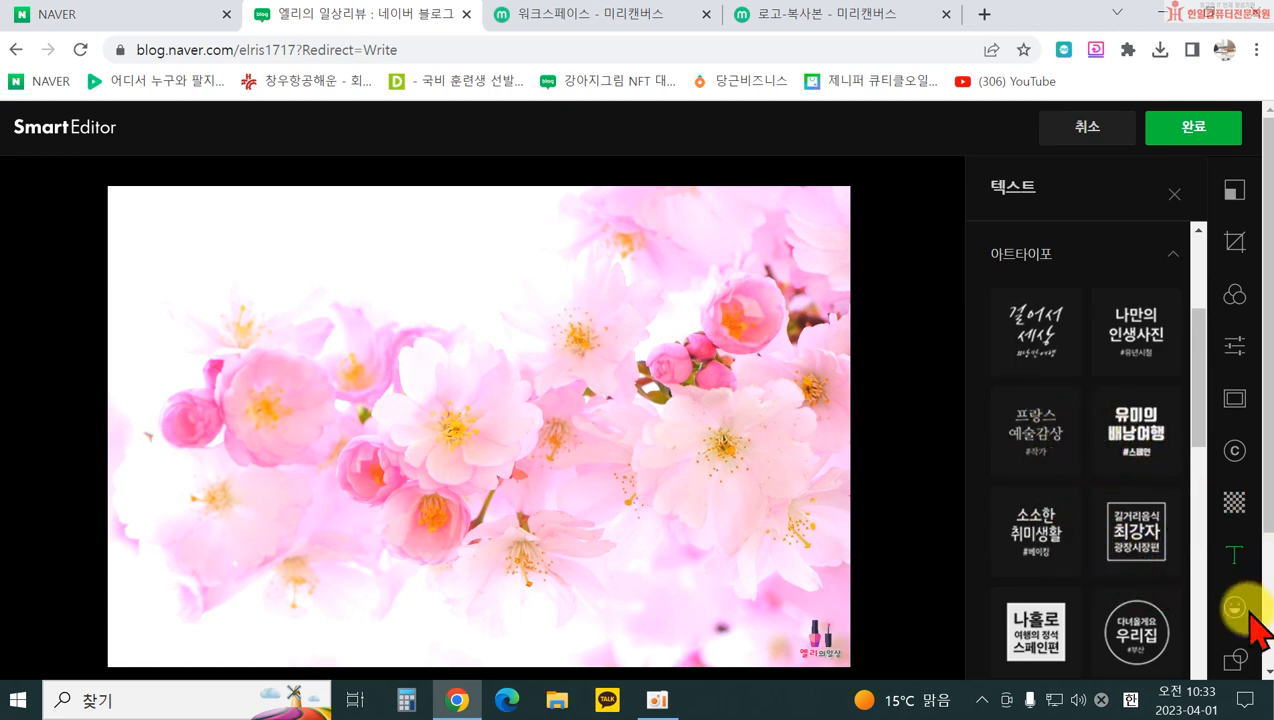
Step: Open the photo stickers and browse the text, emoji and cat sticker sets
{"action": "scroll", "coordinate": [1254, 620], "scroll_direction": "down", "scroll_amount": 1}
{"action": "left_click", "coordinate": [1236, 508]}
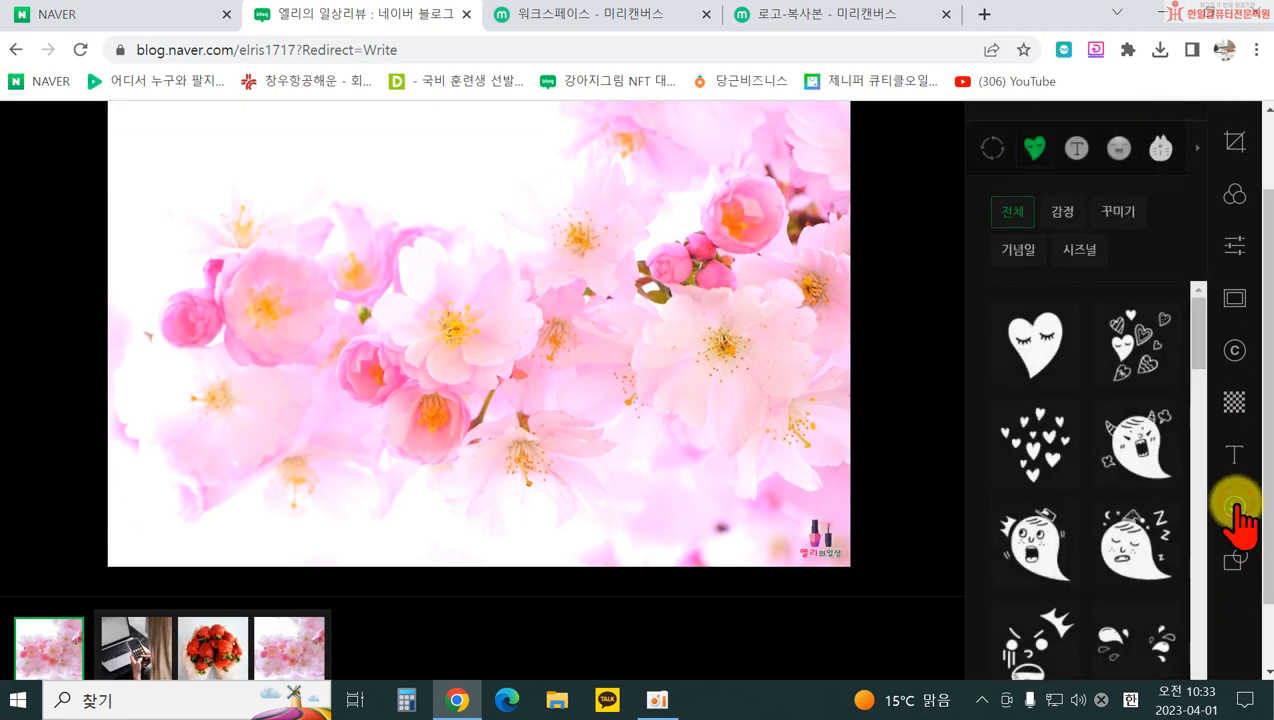
{"action": "scroll", "coordinate": [1130, 480], "scroll_direction": "up", "scroll_amount": 1}
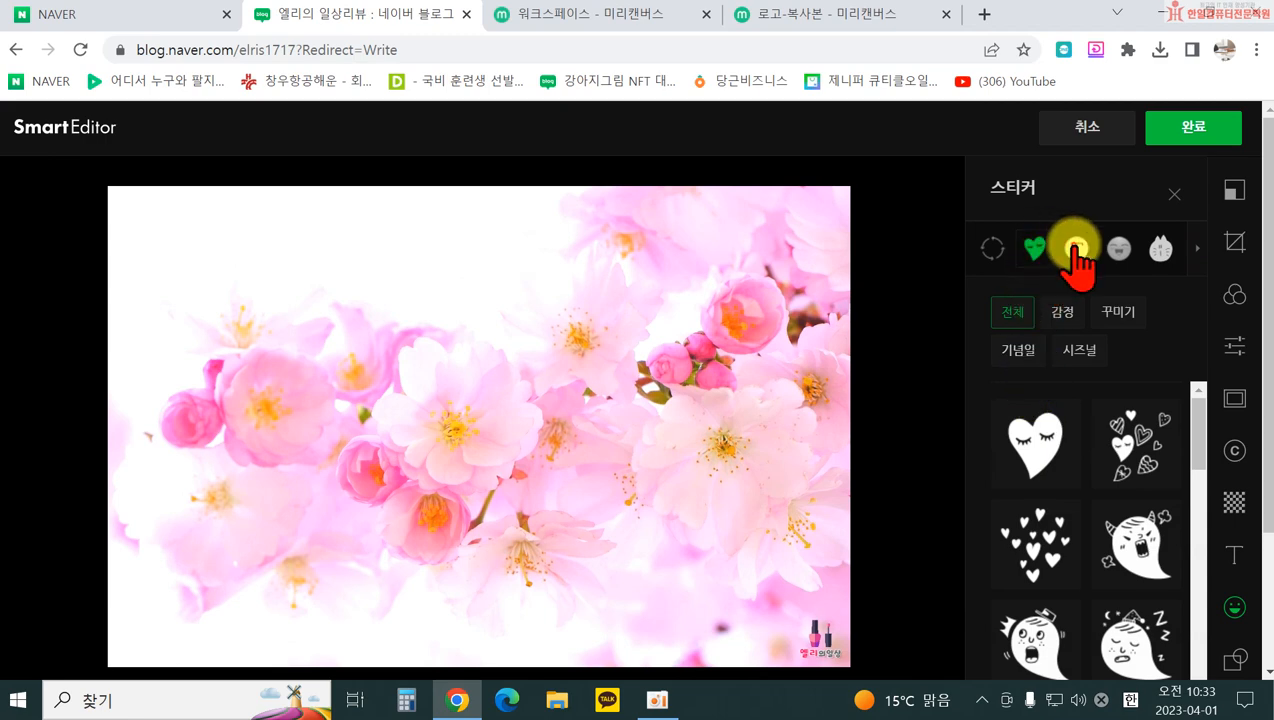
{"action": "left_click", "coordinate": [1076, 248]}
{"action": "scroll", "coordinate": [1100, 540], "scroll_direction": "down", "scroll_amount": 2}
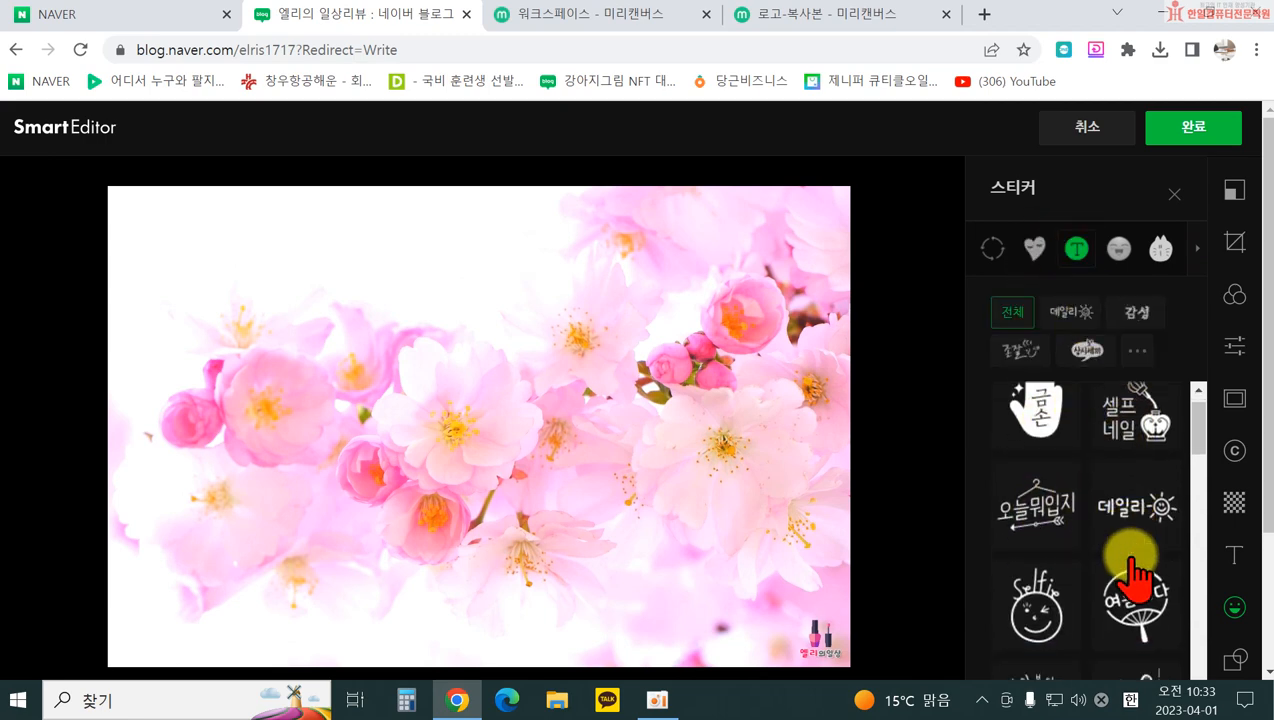
{"action": "left_click", "coordinate": [1118, 248]}
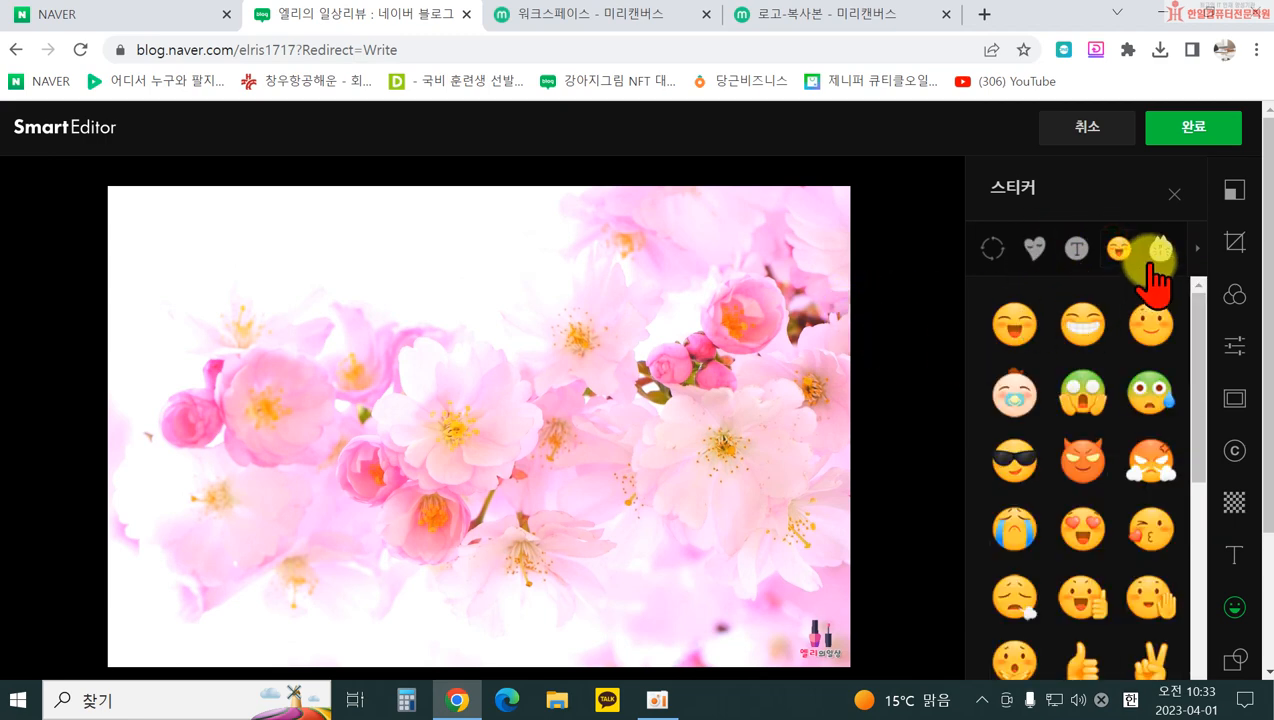
{"action": "left_click", "coordinate": [1160, 248]}
Step: Add the cat-with-bags sticker, enlarge it, then remove it from the photo
{"action": "left_click", "coordinate": [1036, 470]}
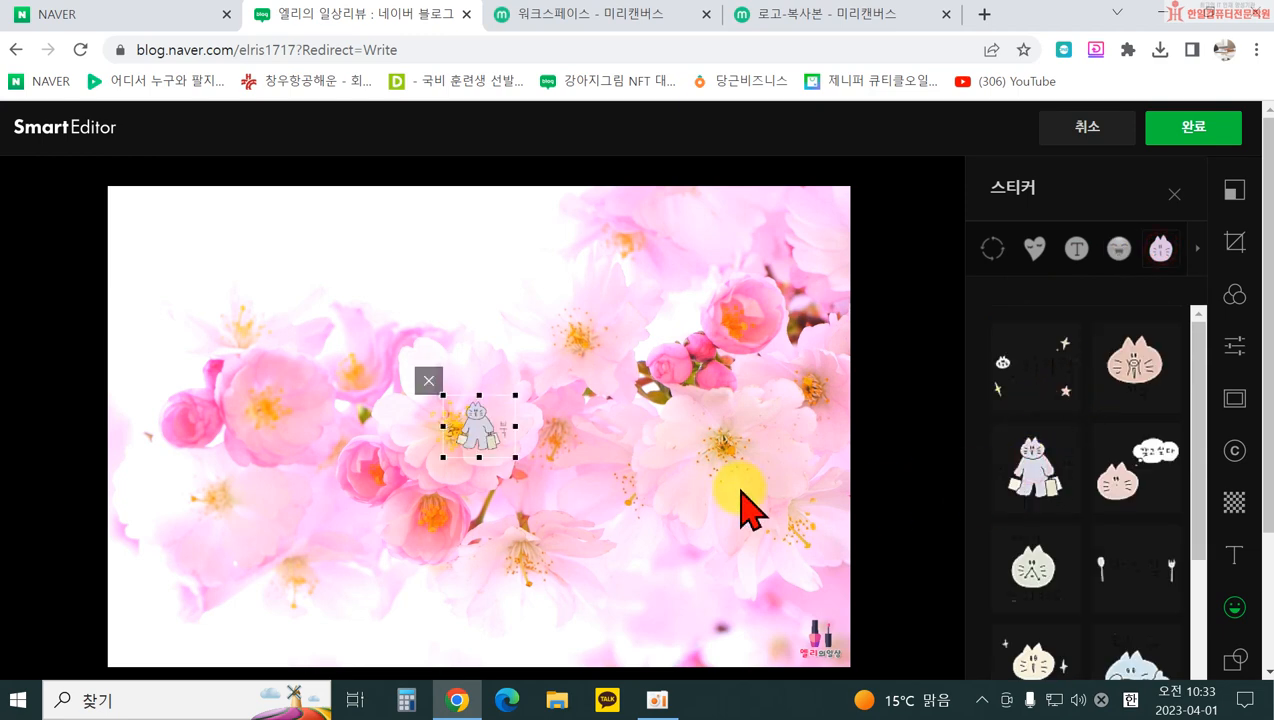
{"action": "left_click_drag", "start_coordinate": [513, 458], "coordinate": [609, 555]}
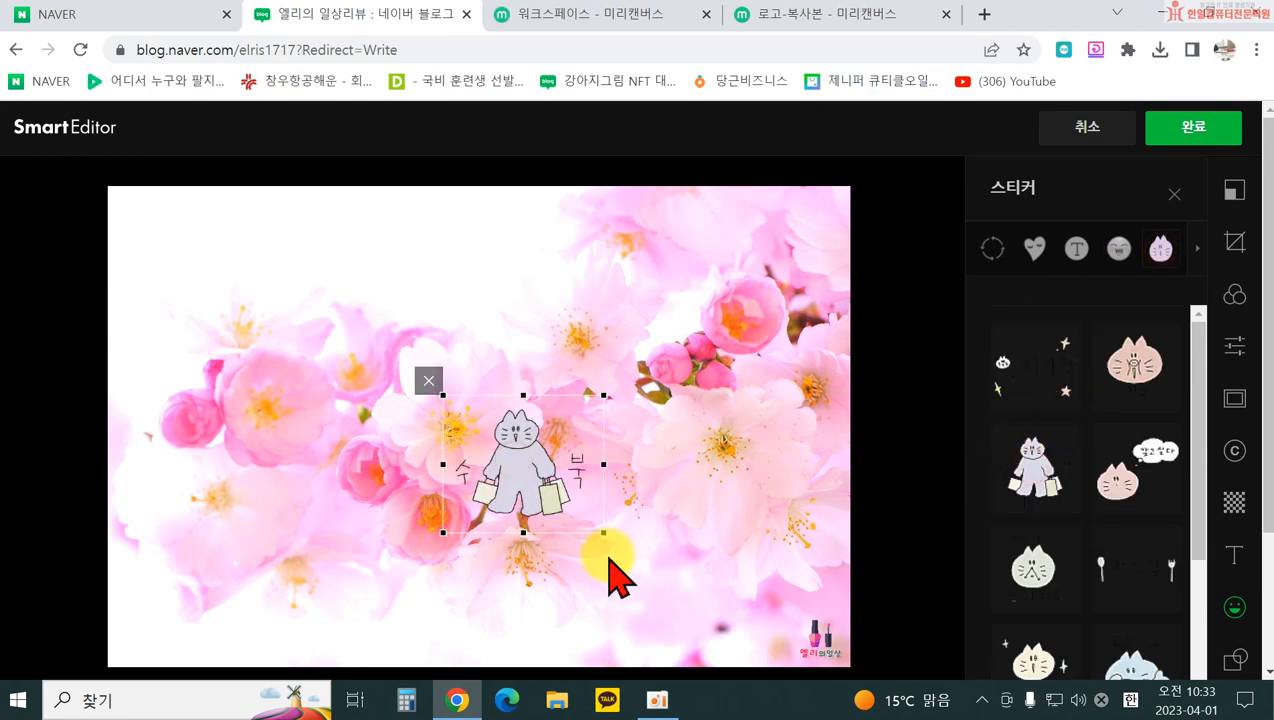
{"action": "left_click", "coordinate": [428, 381]}
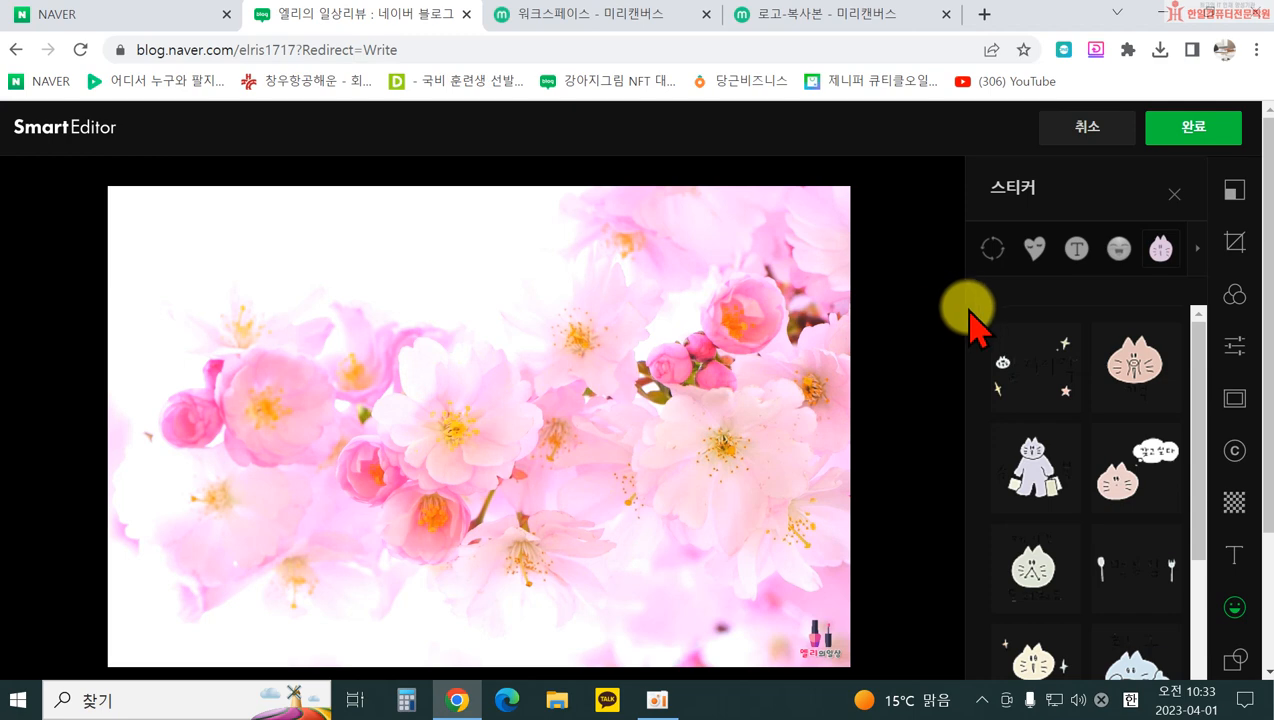
Step: Return to the emoji stickers and scroll down through the set
{"action": "left_click", "coordinate": [1119, 250]}
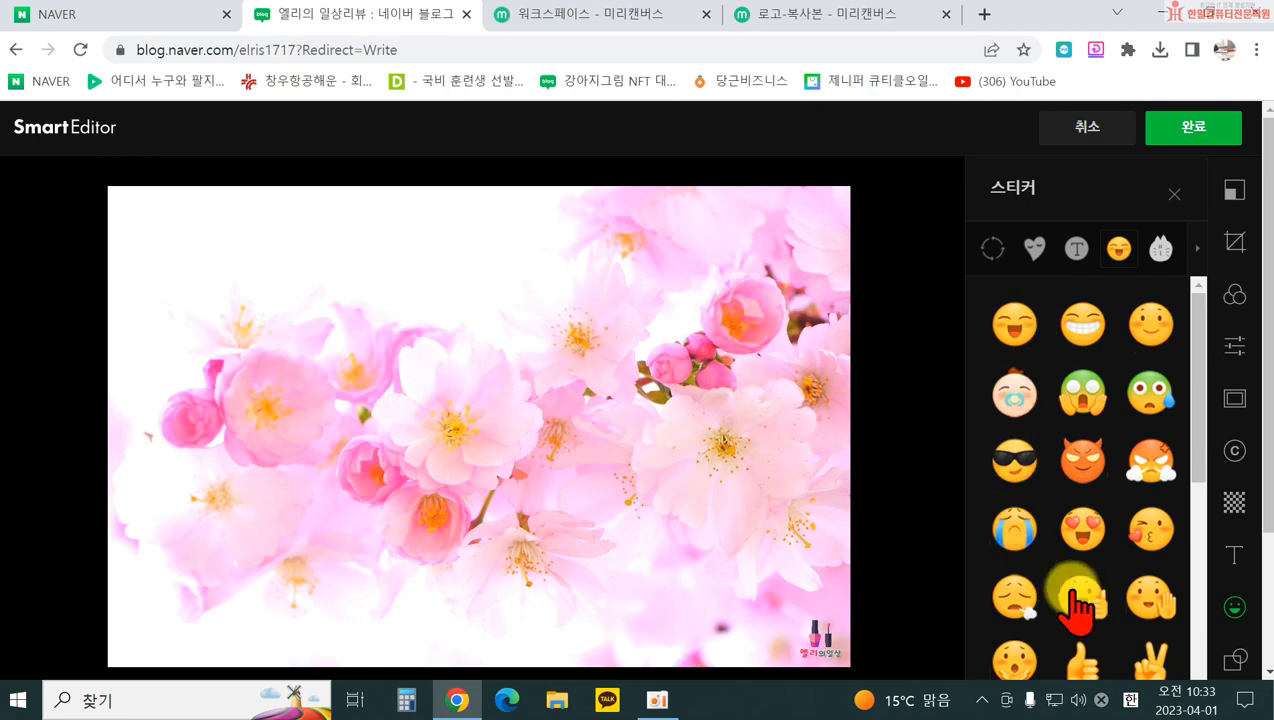
{"action": "scroll", "coordinate": [1100, 600], "scroll_direction": "down", "scroll_amount": 3}
{"action": "scroll", "coordinate": [1117, 591], "scroll_direction": "down", "scroll_amount": 5}
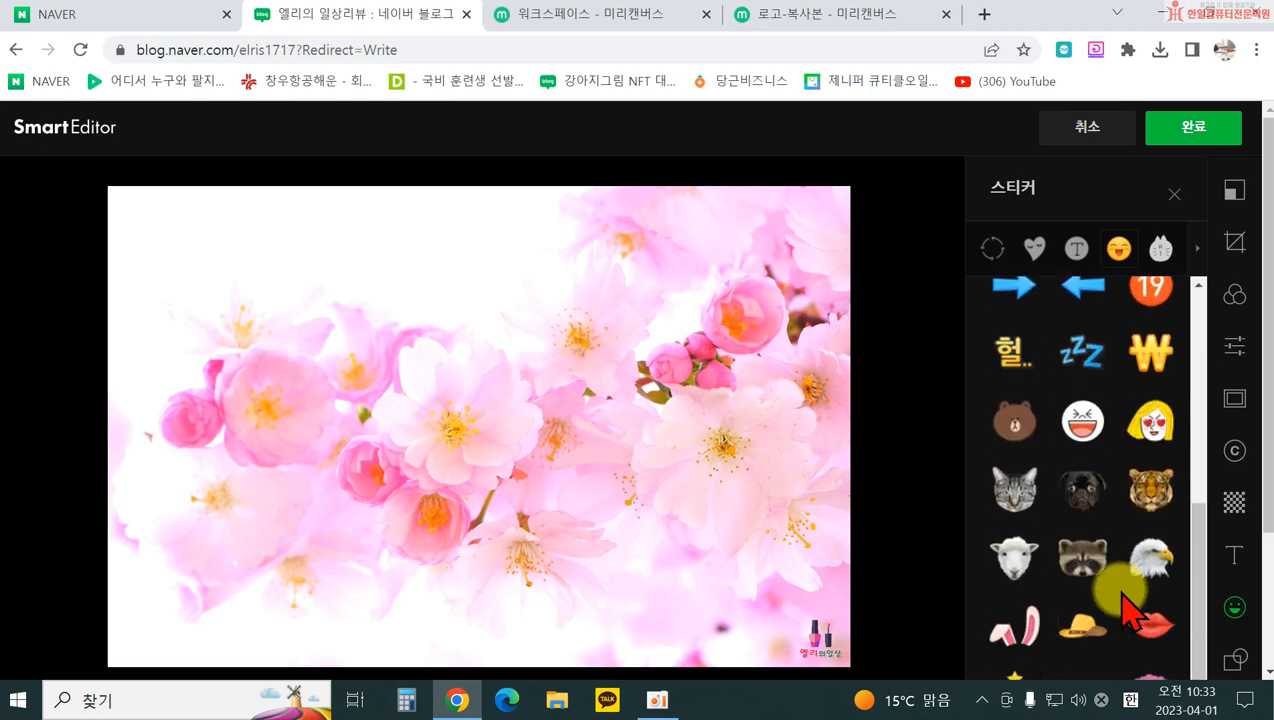
{"action": "scroll", "coordinate": [1128, 606], "scroll_direction": "down", "scroll_amount": 2}
{"action": "scroll", "coordinate": [1122, 598], "scroll_direction": "down", "scroll_amount": 2}
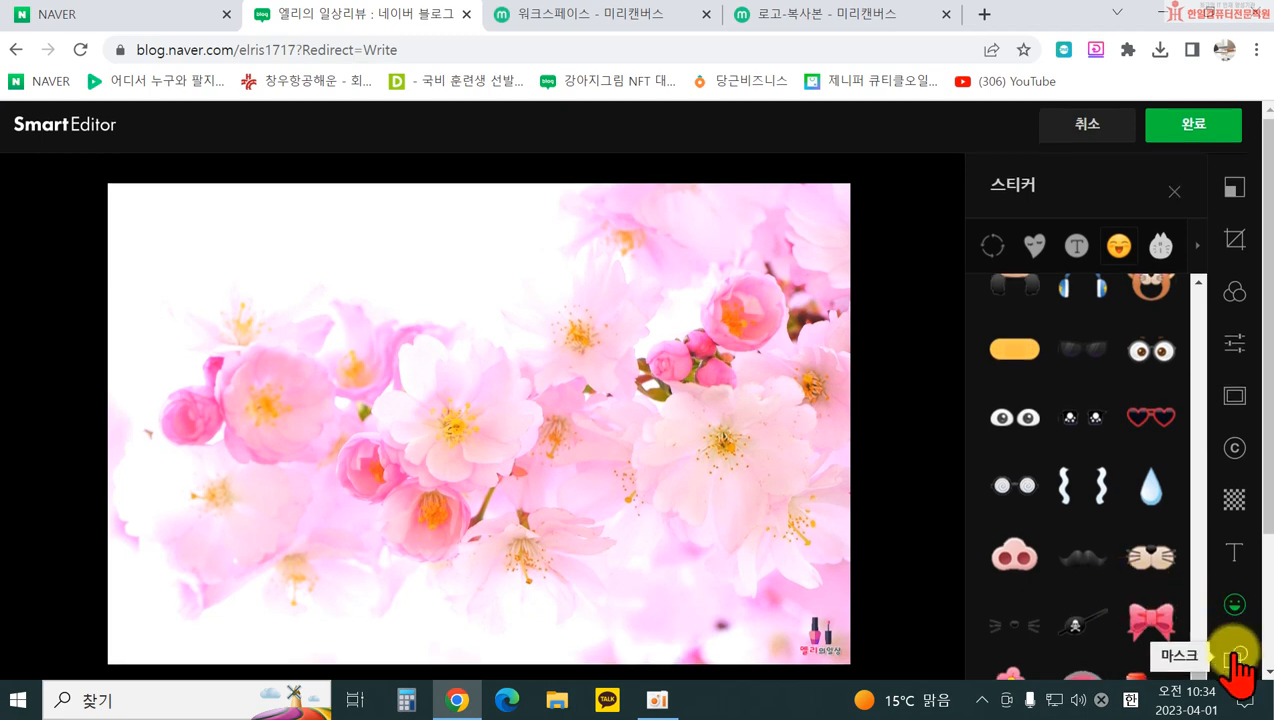
{"action": "scroll", "coordinate": [1236, 655], "scroll_direction": "down", "scroll_amount": 2}
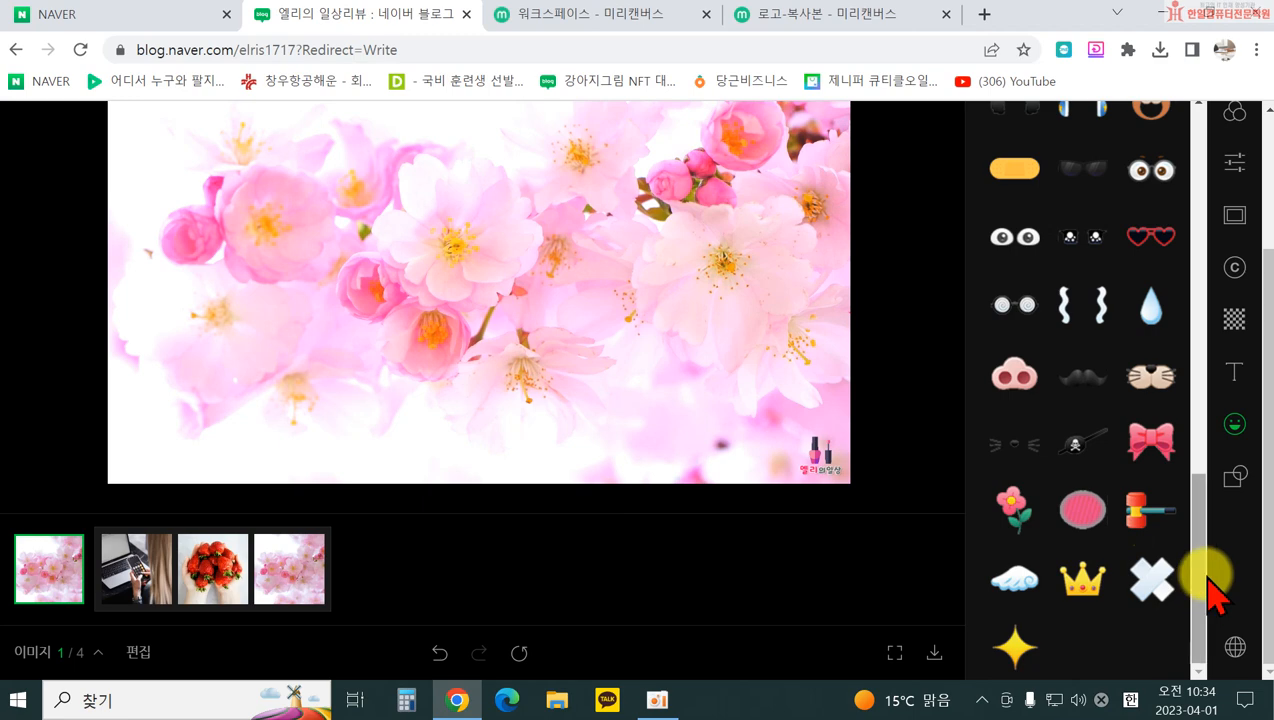
Step: Crop the photo into a circle mask with a thickened yellow border
{"action": "left_click", "coordinate": [1232, 480]}
{"action": "scroll", "coordinate": [606, 583], "scroll_direction": "up", "scroll_amount": 2}
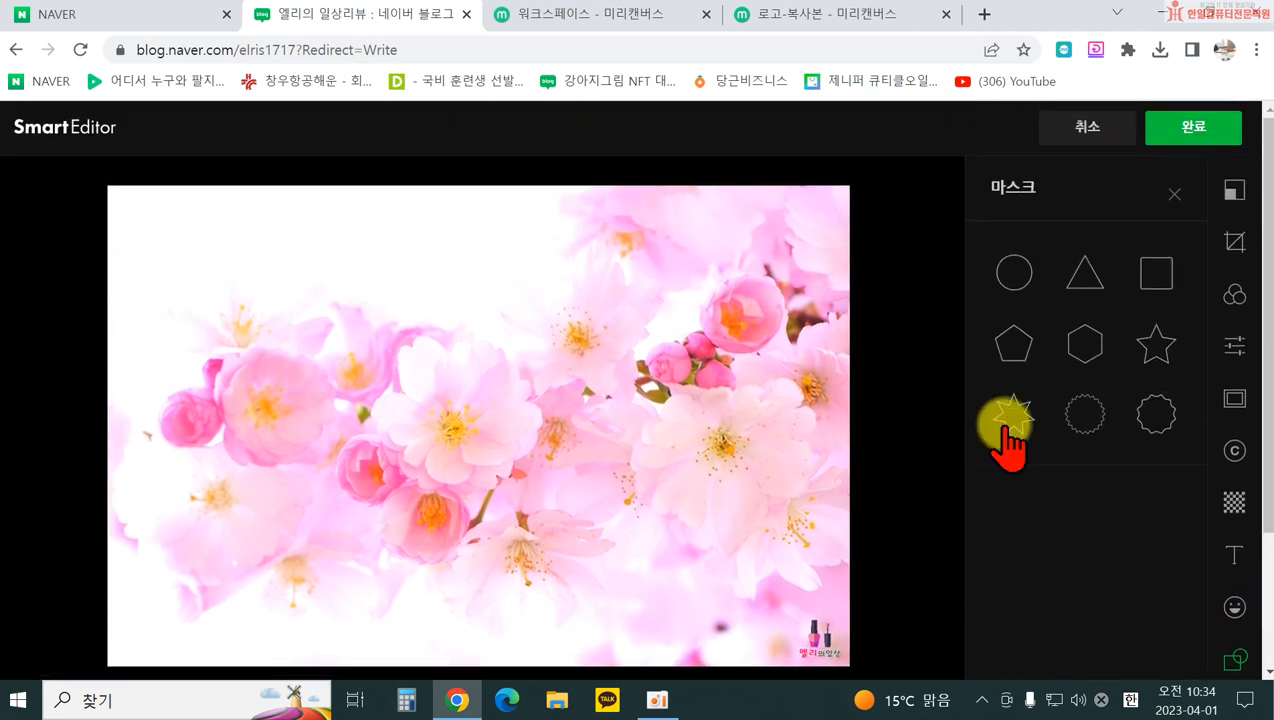
{"action": "left_click", "coordinate": [1014, 272]}
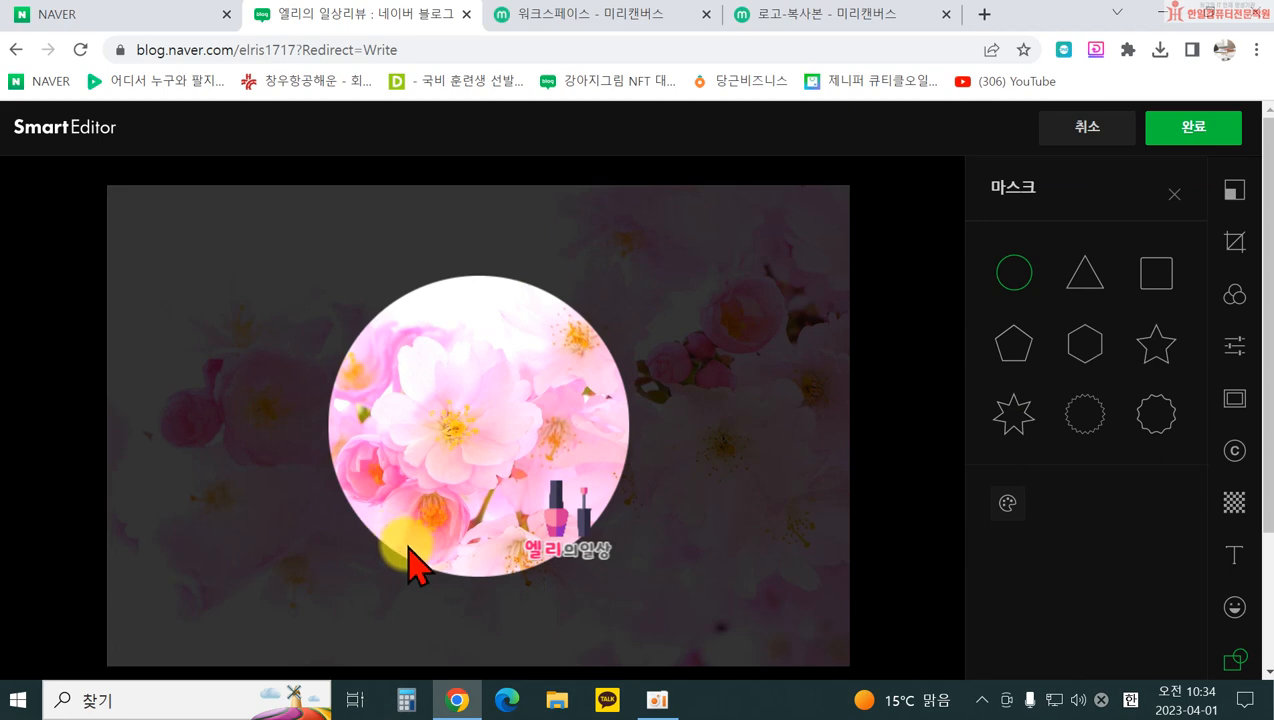
{"action": "left_click", "coordinate": [1009, 502]}
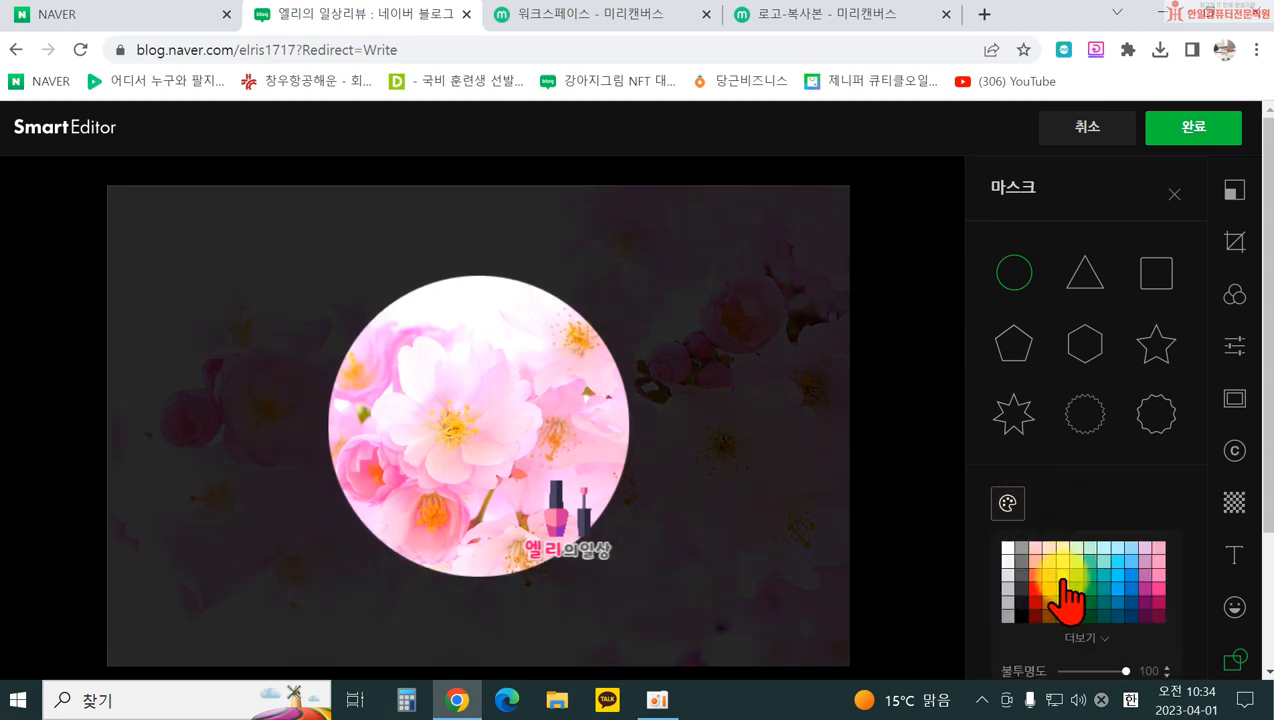
{"action": "left_click", "coordinate": [1062, 585]}
{"action": "scroll", "coordinate": [540, 347], "scroll_direction": "down", "scroll_amount": 2}
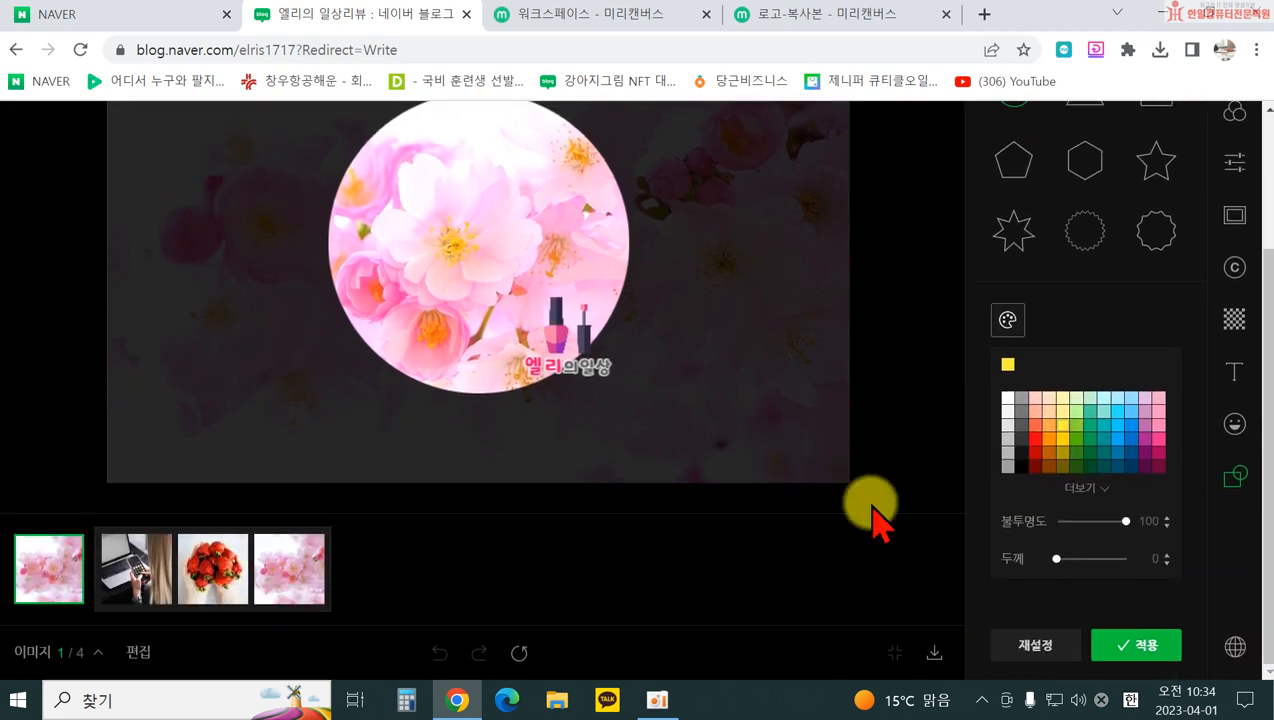
{"action": "left_click_drag", "start_coordinate": [1057, 559], "coordinate": [1073, 559]}
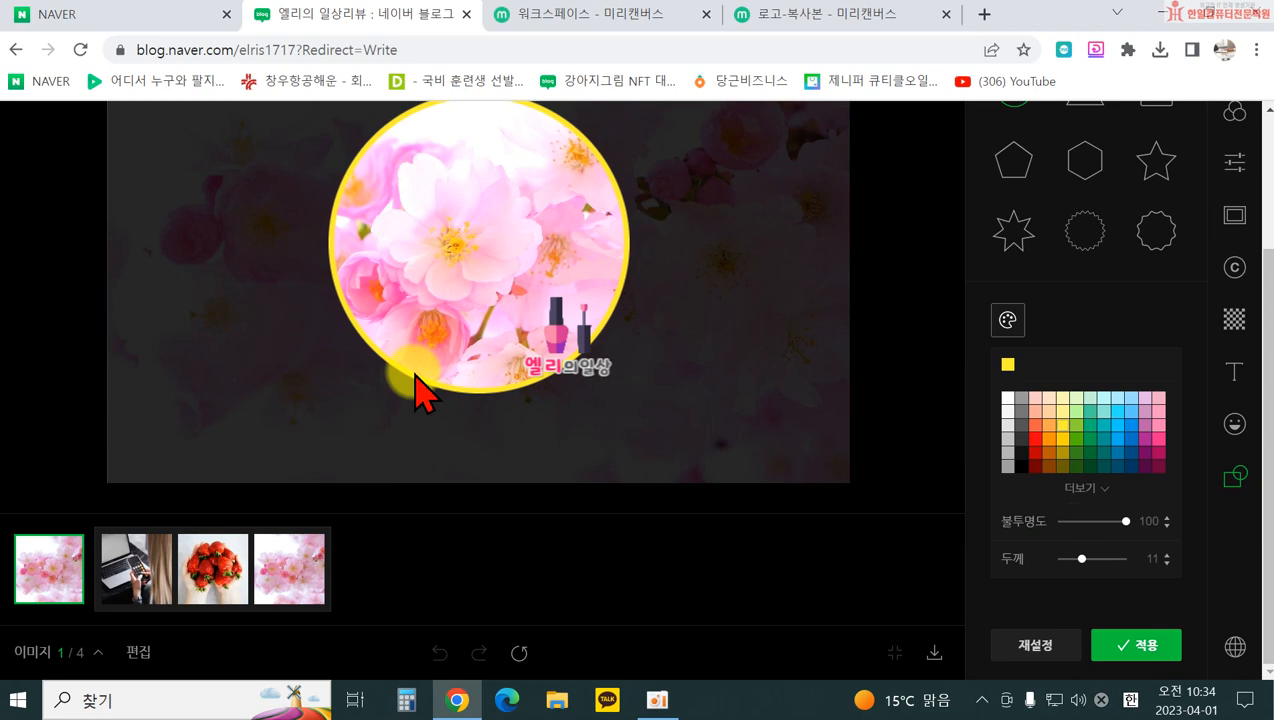
Step: Reset the circular mask to restore the full photo, then apply the edits with 완료
{"action": "scroll", "coordinate": [856, 512], "scroll_direction": "up", "scroll_amount": 2}
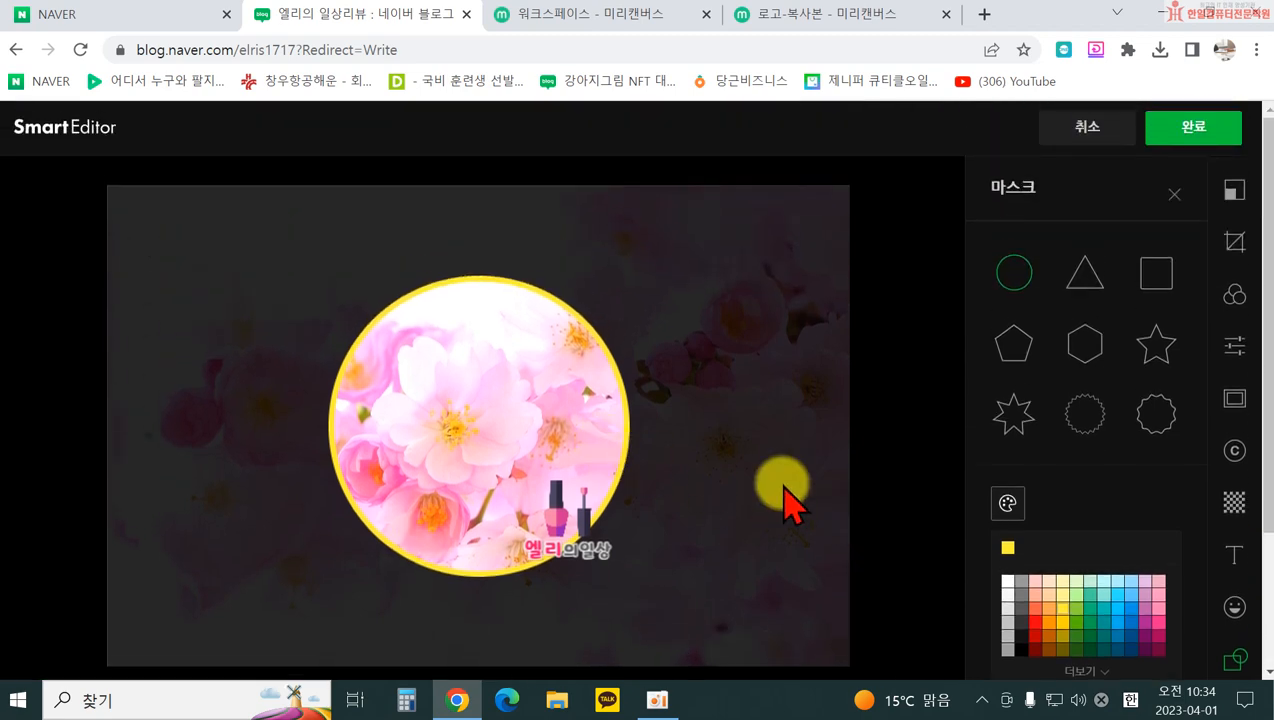
{"action": "scroll", "coordinate": [1001, 603], "scroll_direction": "down", "scroll_amount": 2}
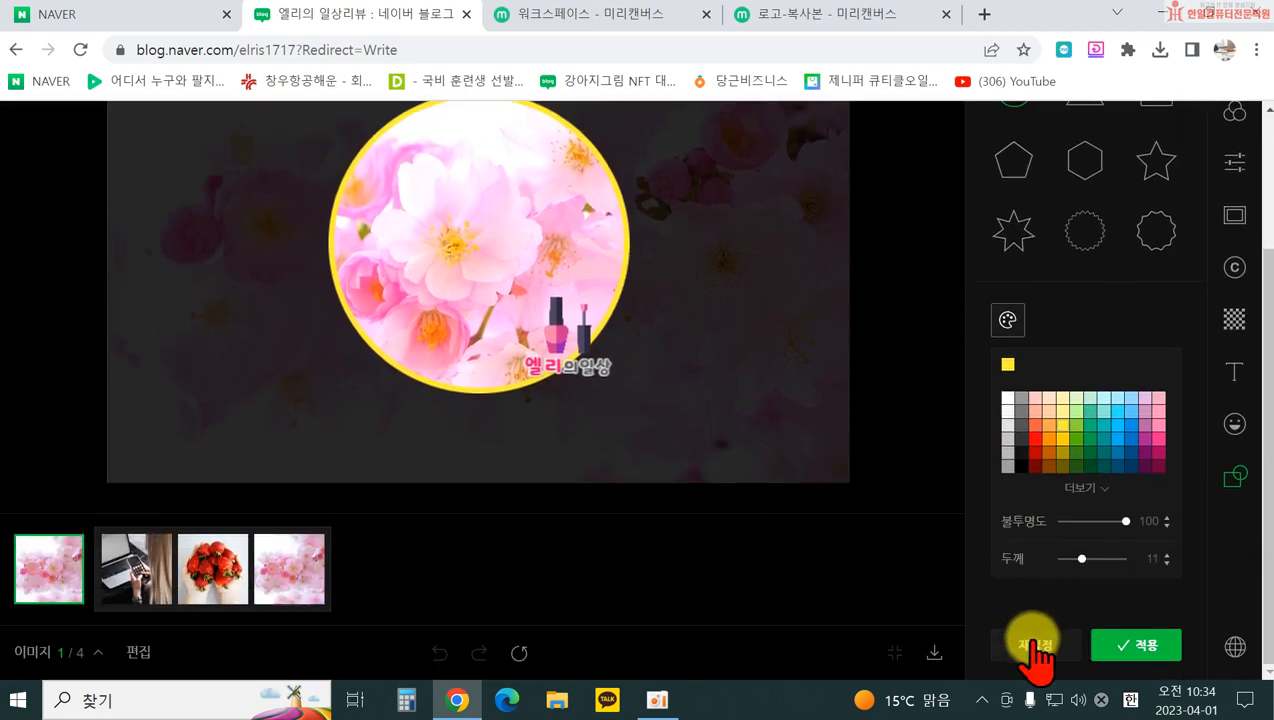
{"action": "left_click", "coordinate": [1036, 645]}
{"action": "scroll", "coordinate": [708, 560], "scroll_direction": "up", "scroll_amount": 2}
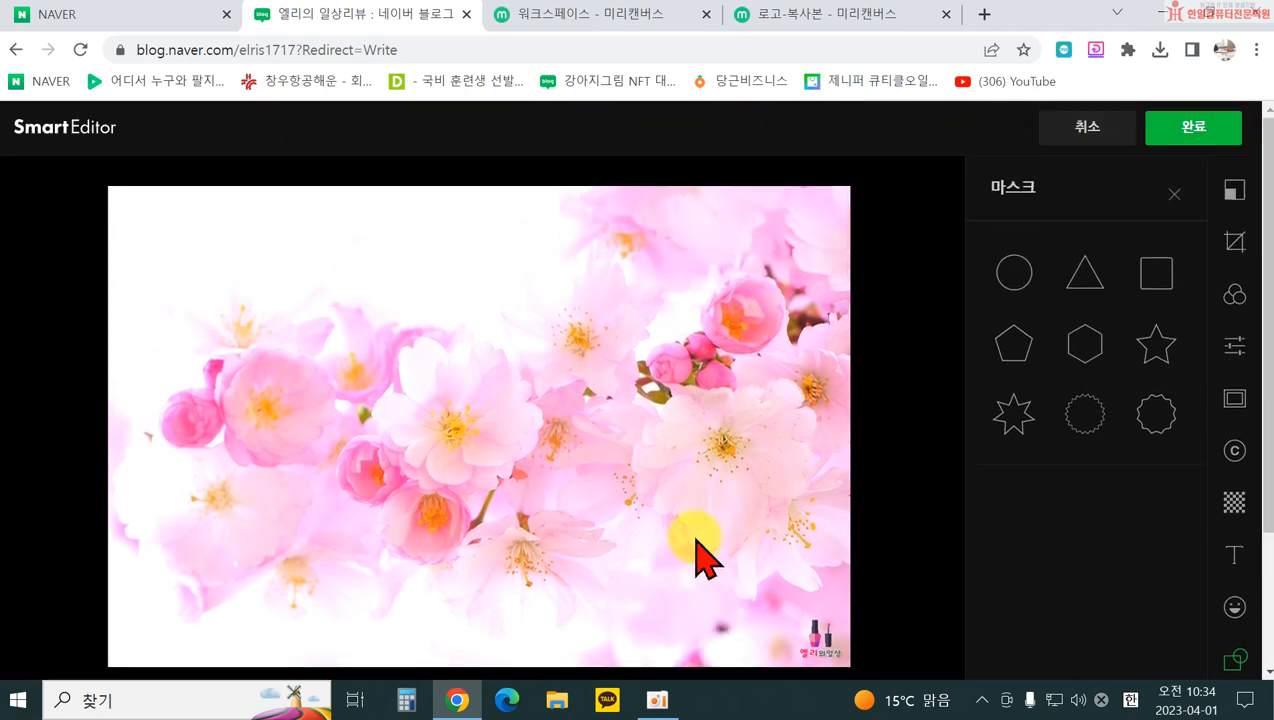
{"action": "scroll", "coordinate": [483, 575], "scroll_direction": "down", "scroll_amount": 2}
{"action": "scroll", "coordinate": [650, 548], "scroll_direction": "up", "scroll_amount": 2}
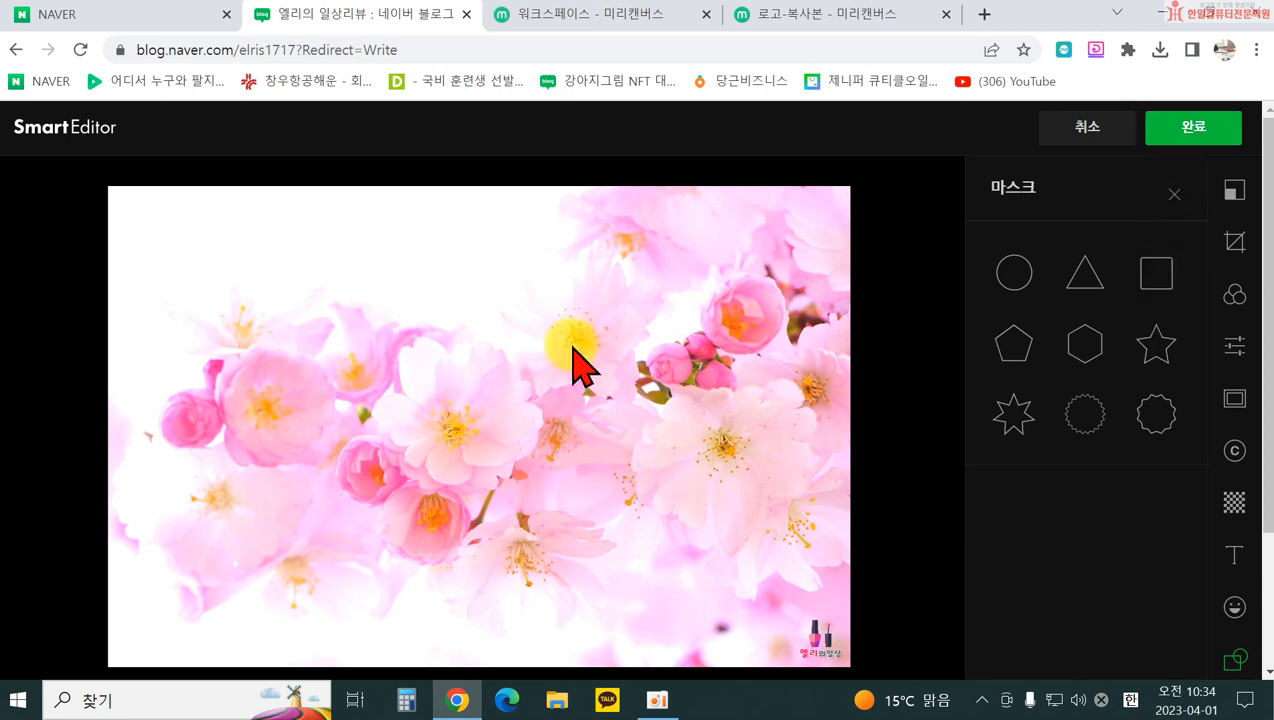
{"action": "left_click", "coordinate": [1183, 130]}
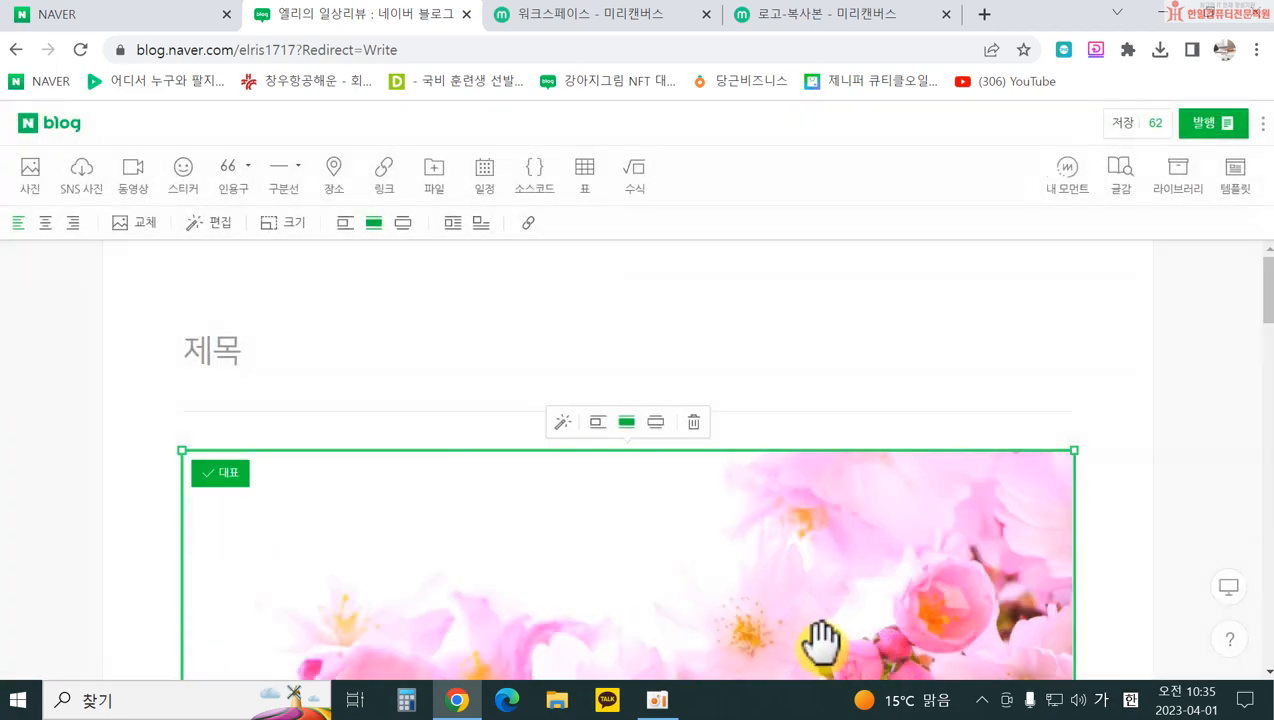
{"action": "scroll", "coordinate": [830, 548], "scroll_direction": "down", "scroll_amount": 6}
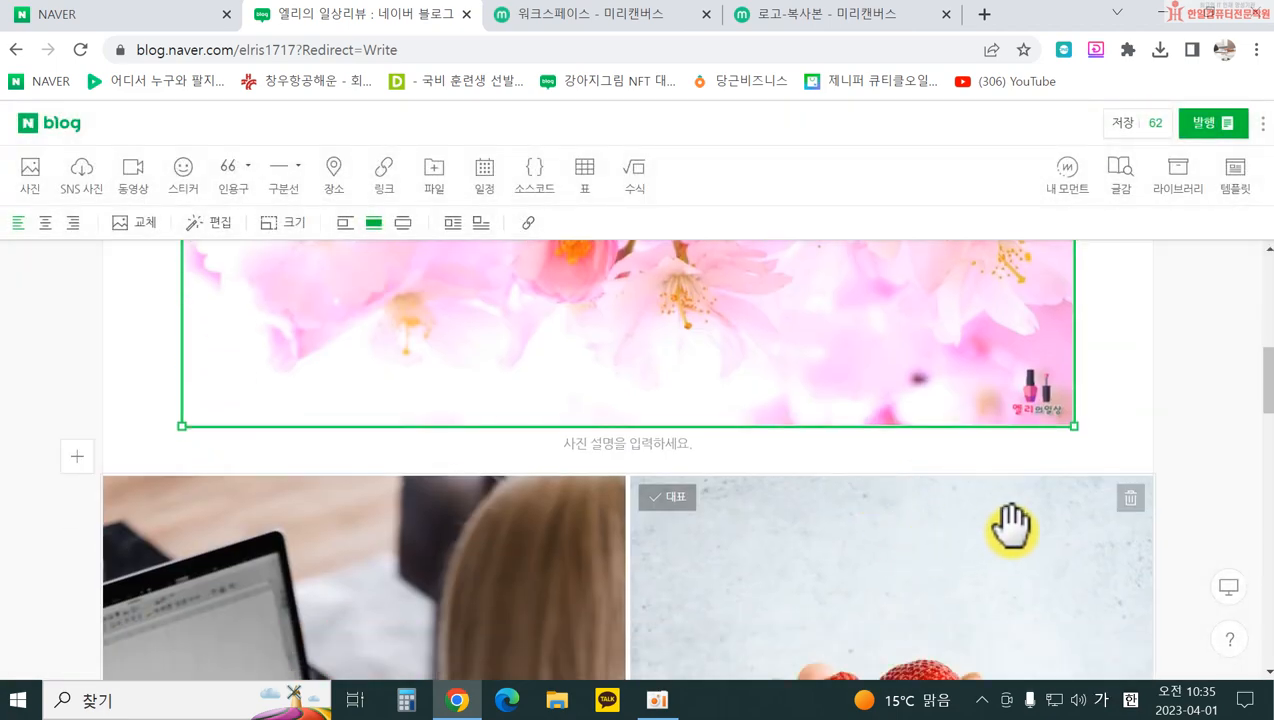
{"action": "scroll", "coordinate": [1000, 500], "scroll_direction": "up", "scroll_amount": 1}
{"action": "scroll", "coordinate": [1046, 512], "scroll_direction": "down", "scroll_amount": 6}
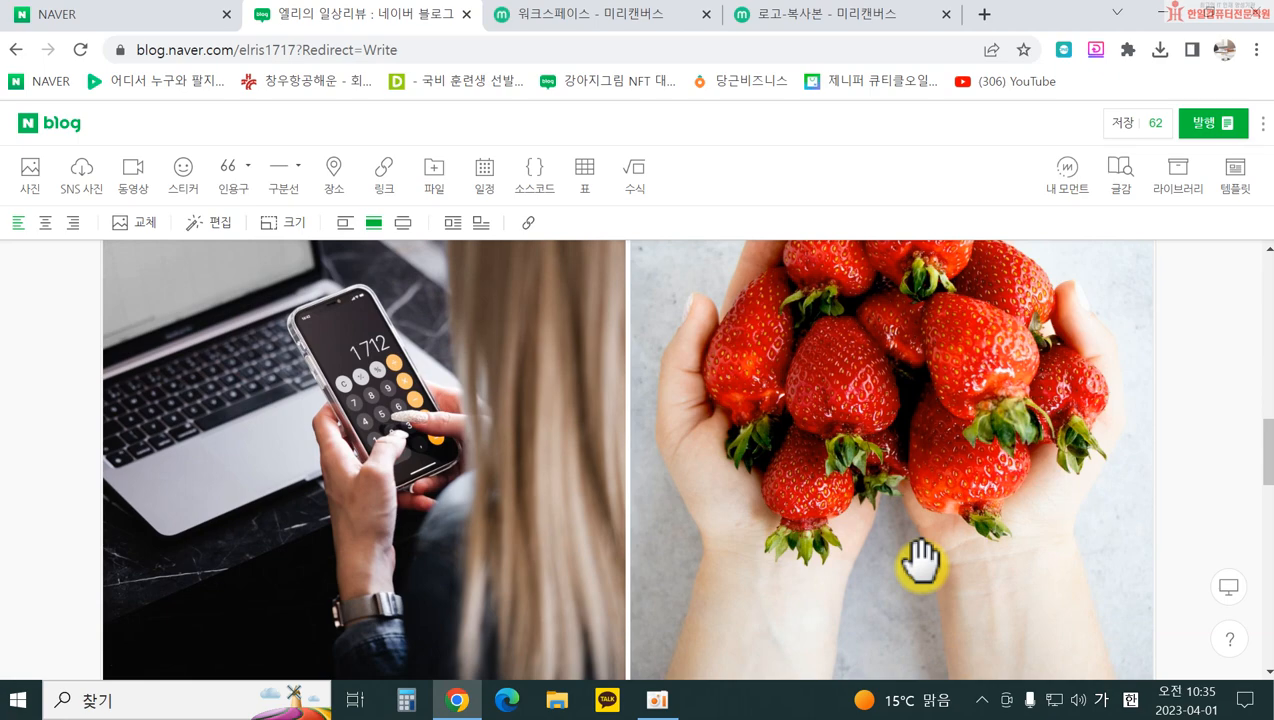
{"action": "scroll", "coordinate": [806, 556], "scroll_direction": "down", "scroll_amount": 1}
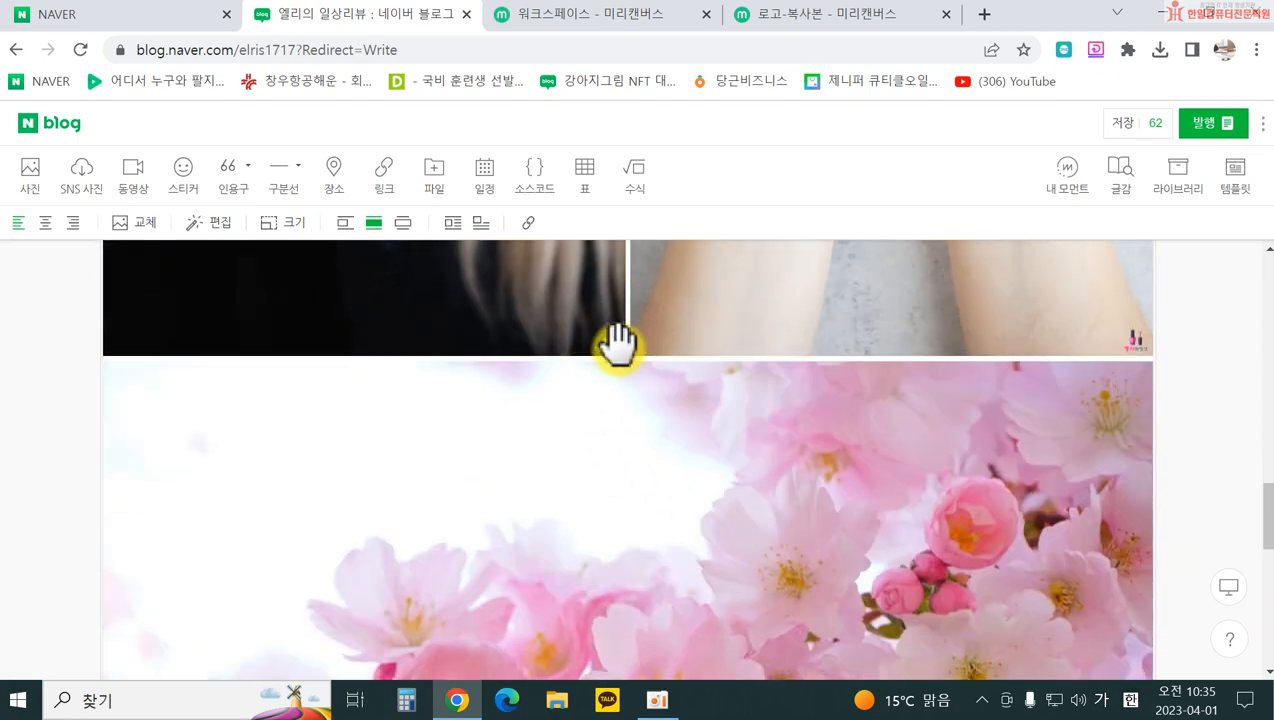
{"action": "scroll", "coordinate": [1130, 400], "scroll_direction": "down", "scroll_amount": 5}
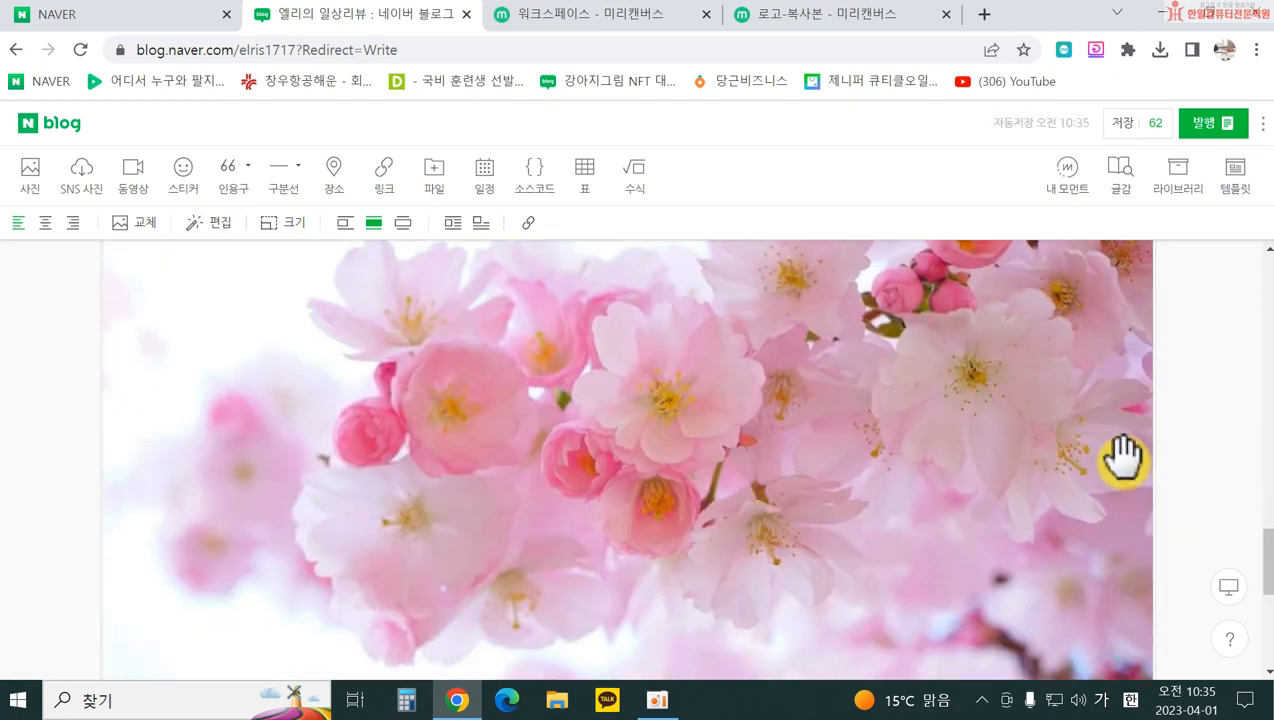
{"action": "scroll", "coordinate": [1062, 435], "scroll_direction": "up", "scroll_amount": 10}
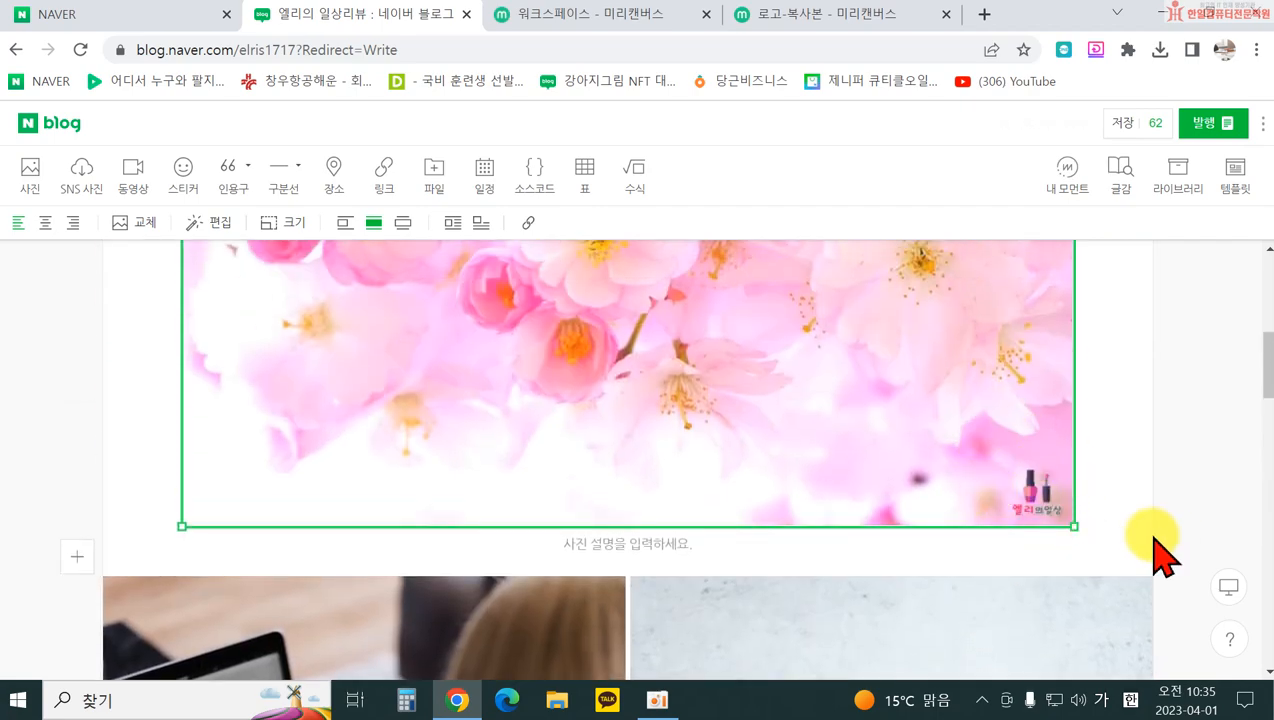
{"action": "scroll", "coordinate": [1150, 545], "scroll_direction": "up", "scroll_amount": 5}
{"action": "scroll", "coordinate": [1148, 555], "scroll_direction": "down", "scroll_amount": 2}
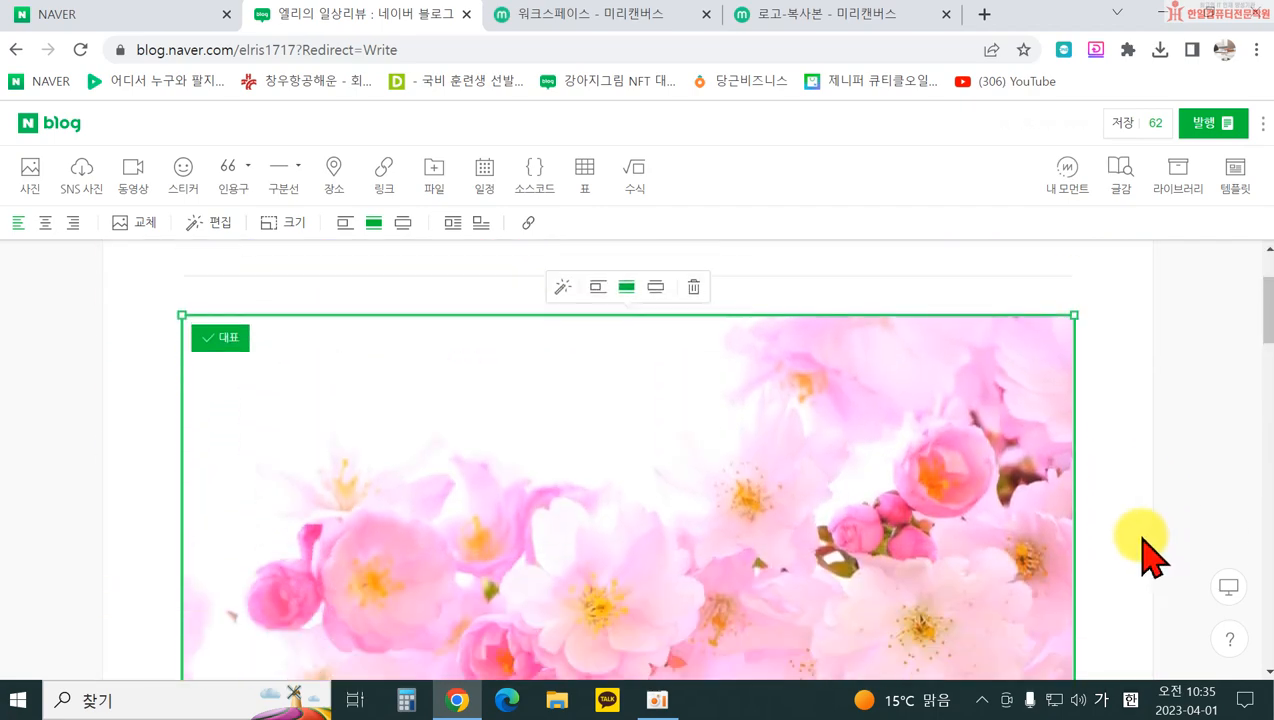
{"action": "scroll", "coordinate": [1148, 555], "scroll_direction": "up", "scroll_amount": 2}
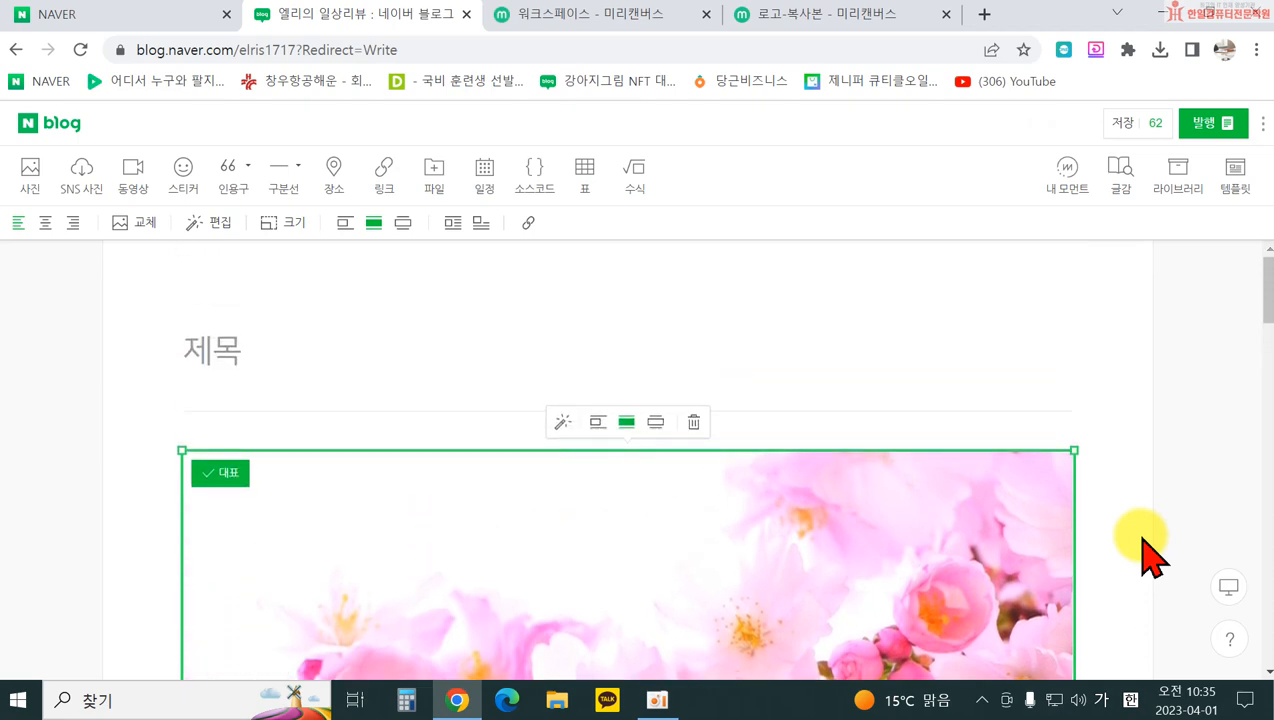
{"action": "scroll", "coordinate": [1148, 555], "scroll_direction": "down", "scroll_amount": 2}
{"action": "scroll", "coordinate": [1148, 555], "scroll_direction": "down", "scroll_amount": 1}
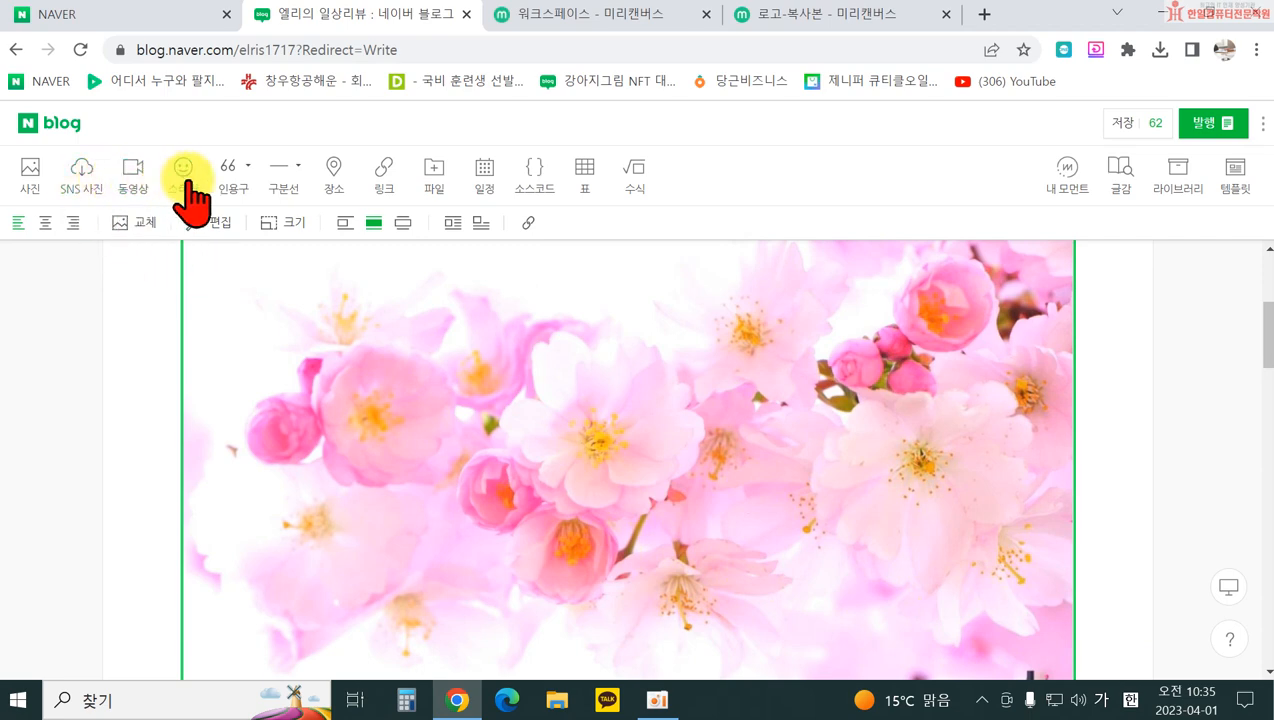
{"action": "scroll", "coordinate": [675, 463], "scroll_direction": "up", "scroll_amount": 2}
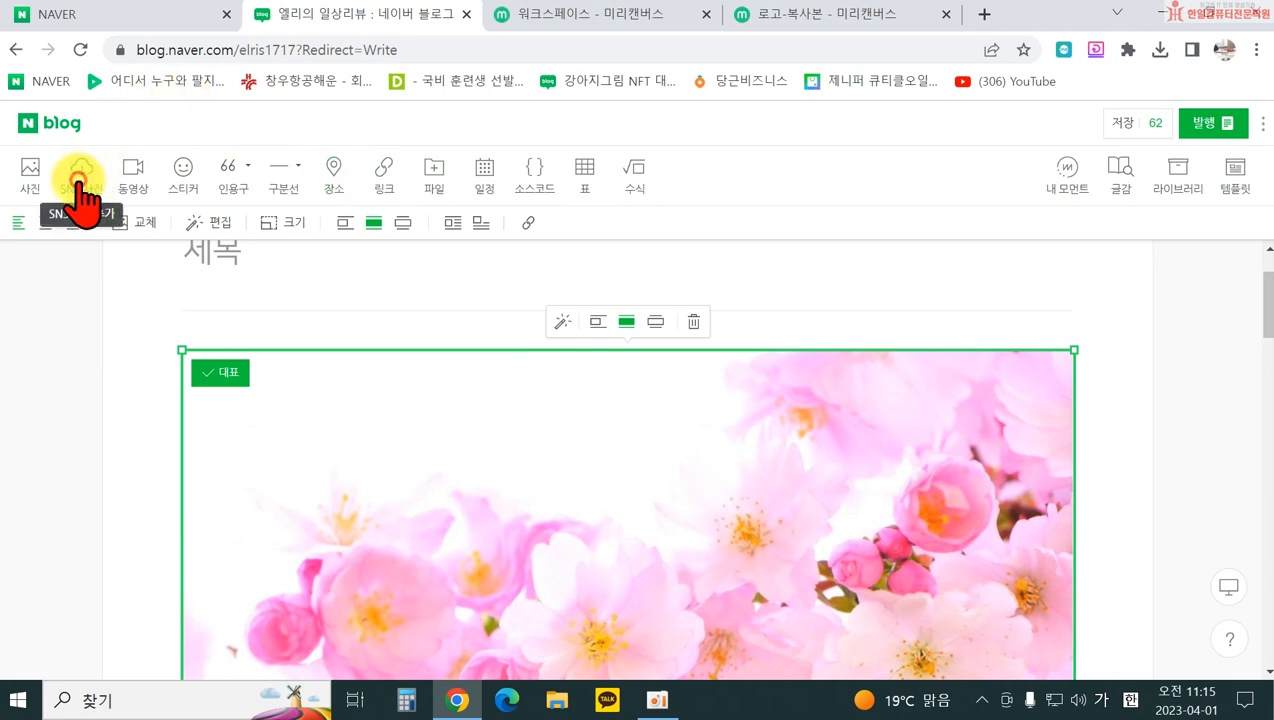
Step: Choose Naver MYBOX as the source in the SNS photo import dialog
{"action": "left_click", "coordinate": [80, 180]}
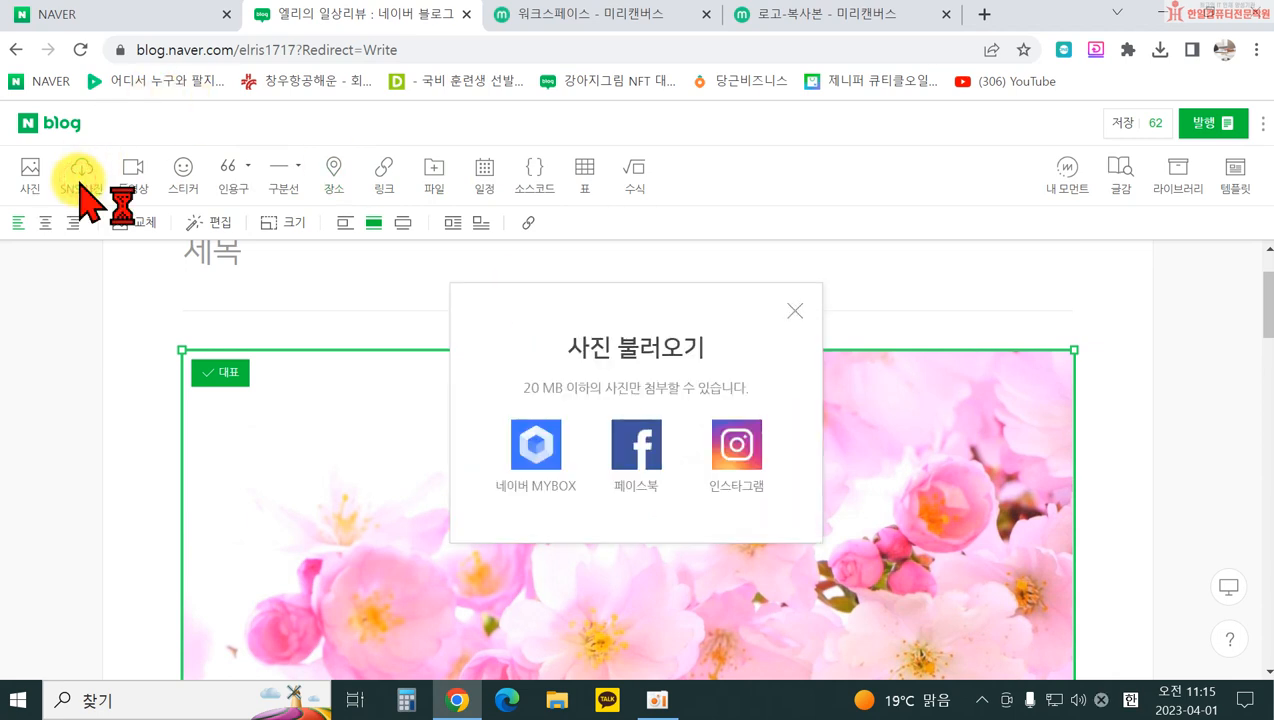
{"action": "left_click", "coordinate": [537, 450]}
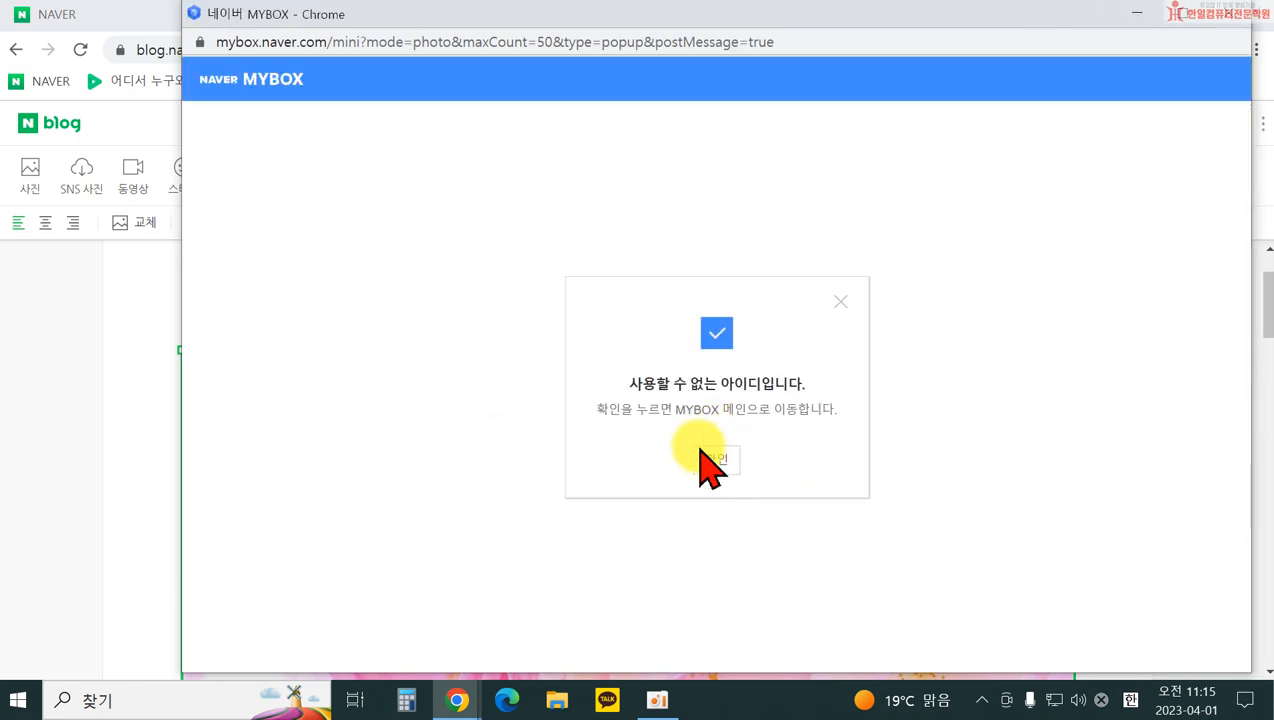
Step: Acknowledge the unusable-ID popup, close the MYBOX notice, and switch back to the blog tab
{"action": "left_click", "coordinate": [714, 462]}
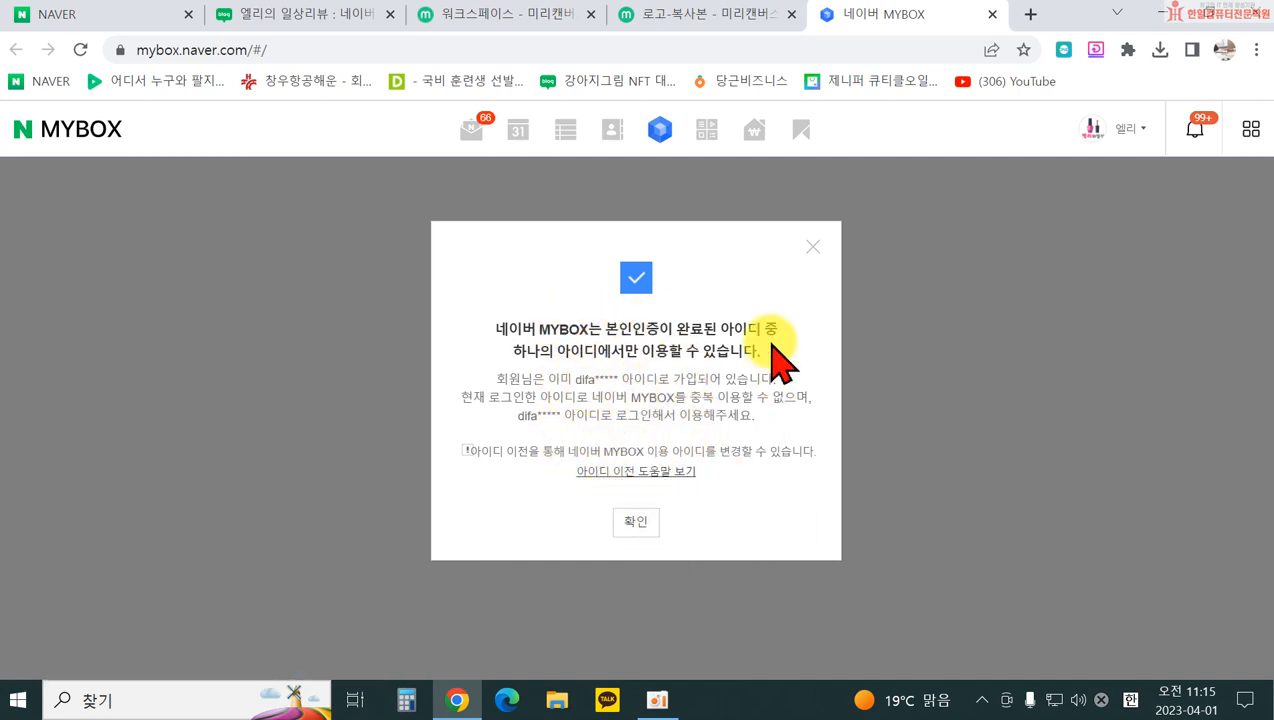
{"action": "left_click", "coordinate": [812, 249]}
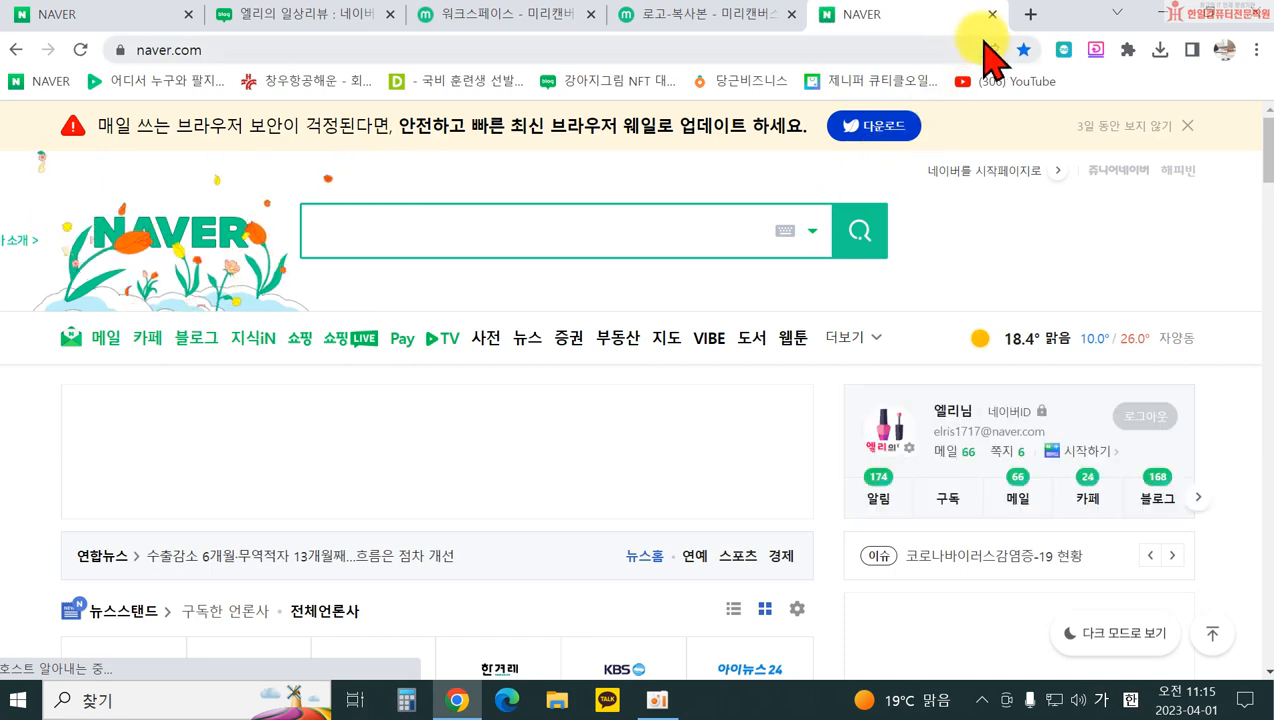
{"action": "left_click", "coordinate": [312, 20]}
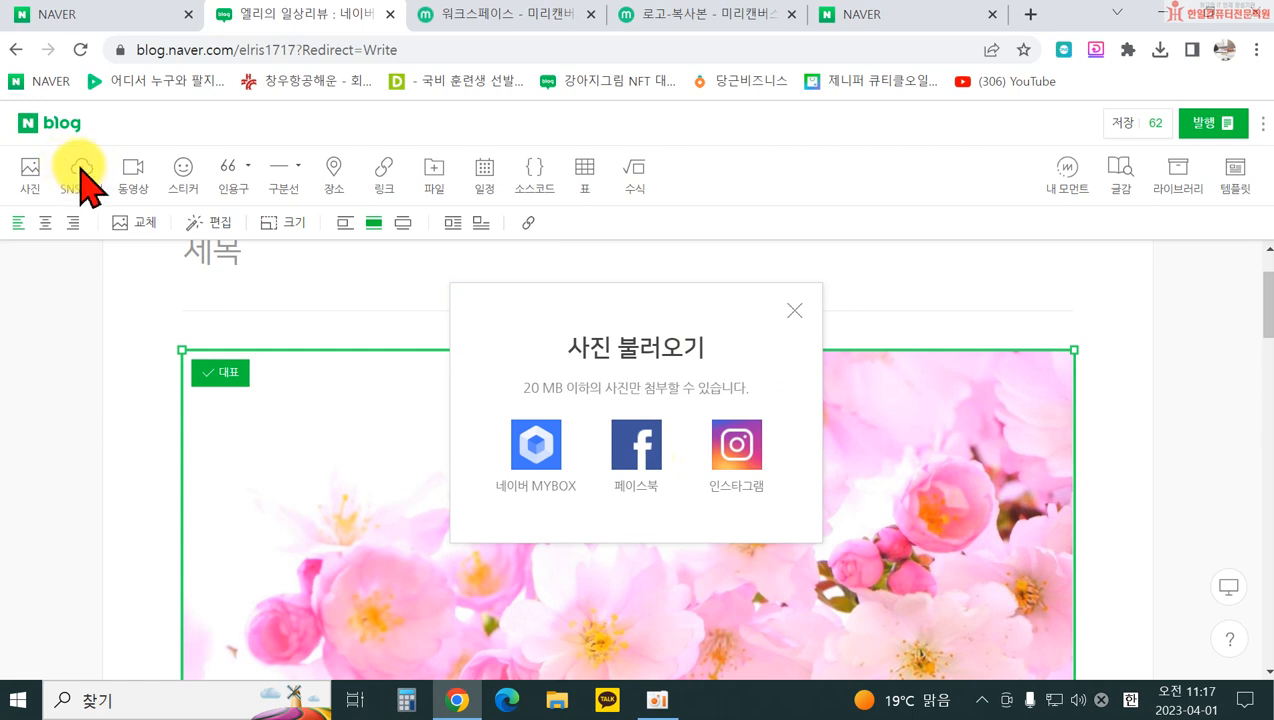
Step: Close the photo import dialog, then review and close the 동영상 upload limits
{"action": "left_click", "coordinate": [794, 310]}
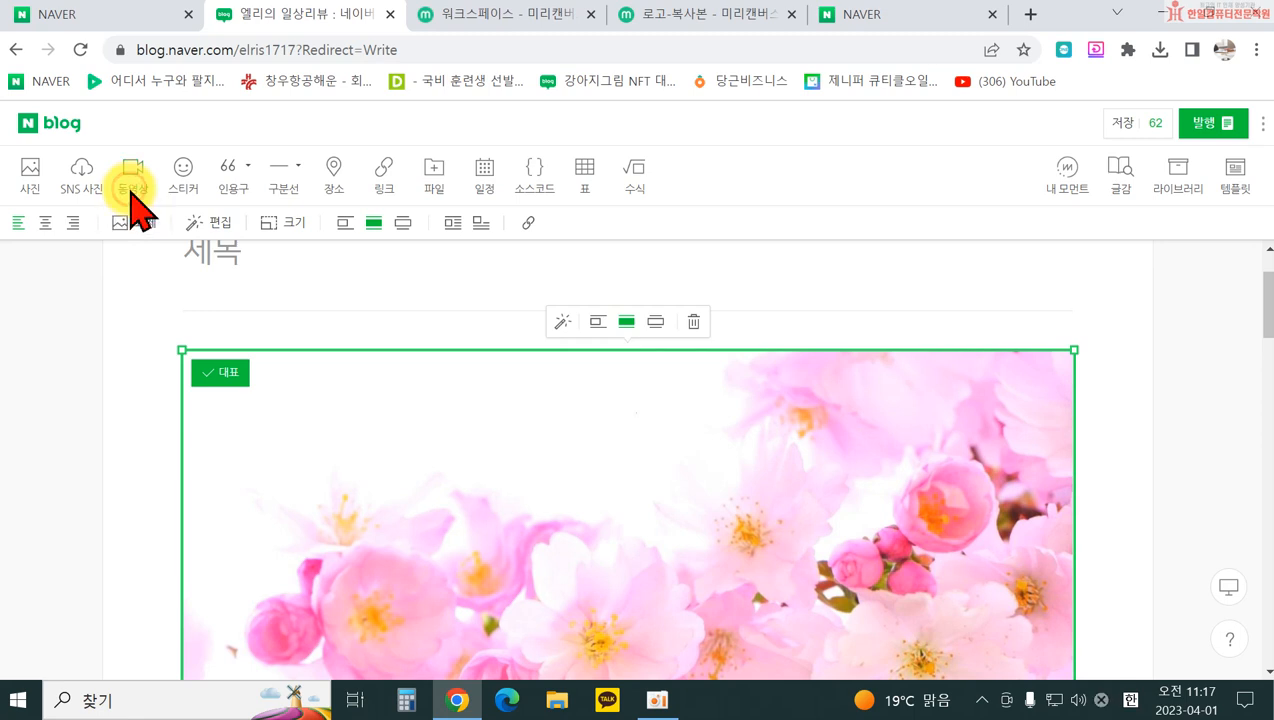
{"action": "left_click", "coordinate": [133, 185]}
{"action": "scroll", "coordinate": [447, 395], "scroll_direction": "down", "scroll_amount": 1}
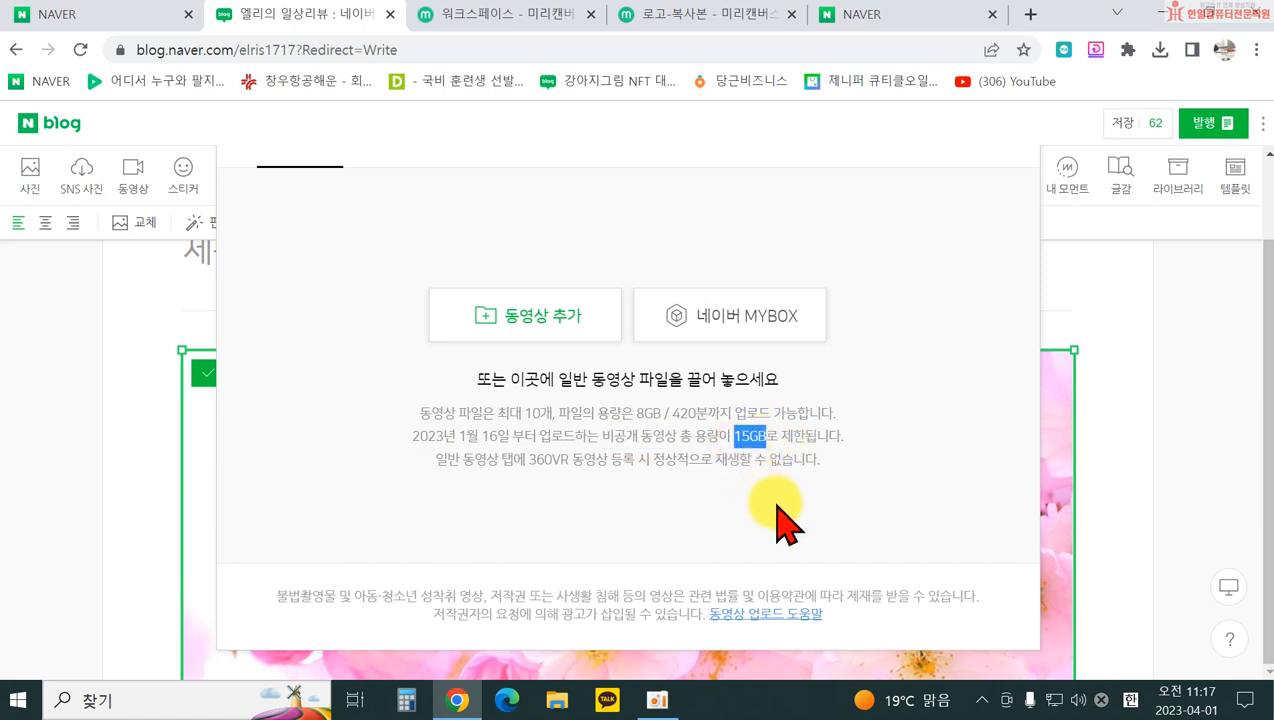
{"action": "scroll", "coordinate": [697, 515], "scroll_direction": "up", "scroll_amount": 1}
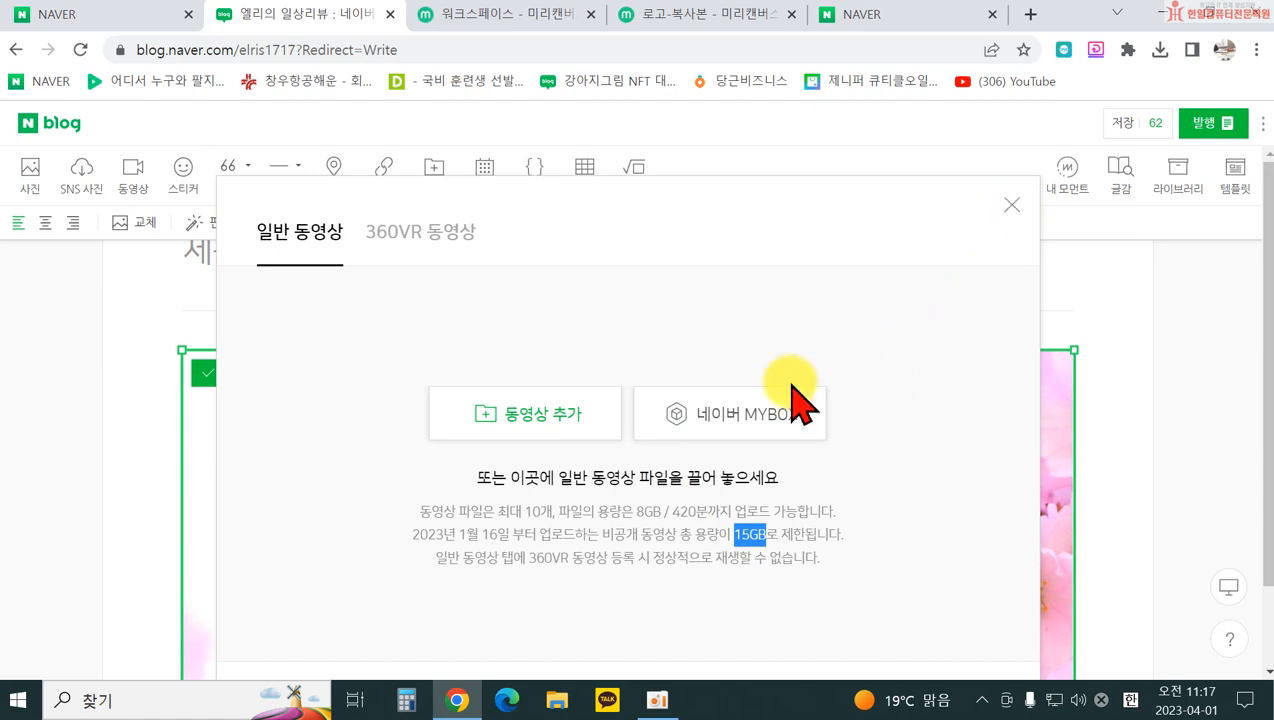
{"action": "left_click", "coordinate": [1014, 208]}
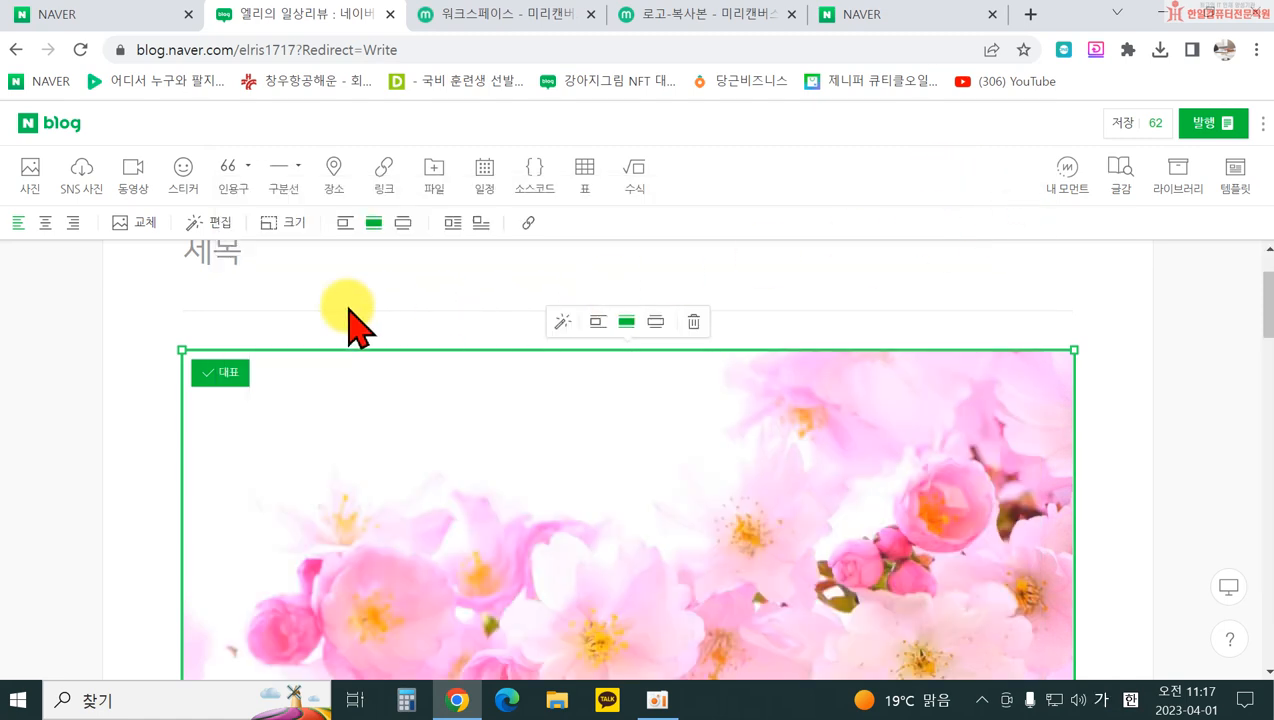
Step: Open the sticker panel and place the cursor on a new line below the photos
{"action": "left_click", "coordinate": [186, 180]}
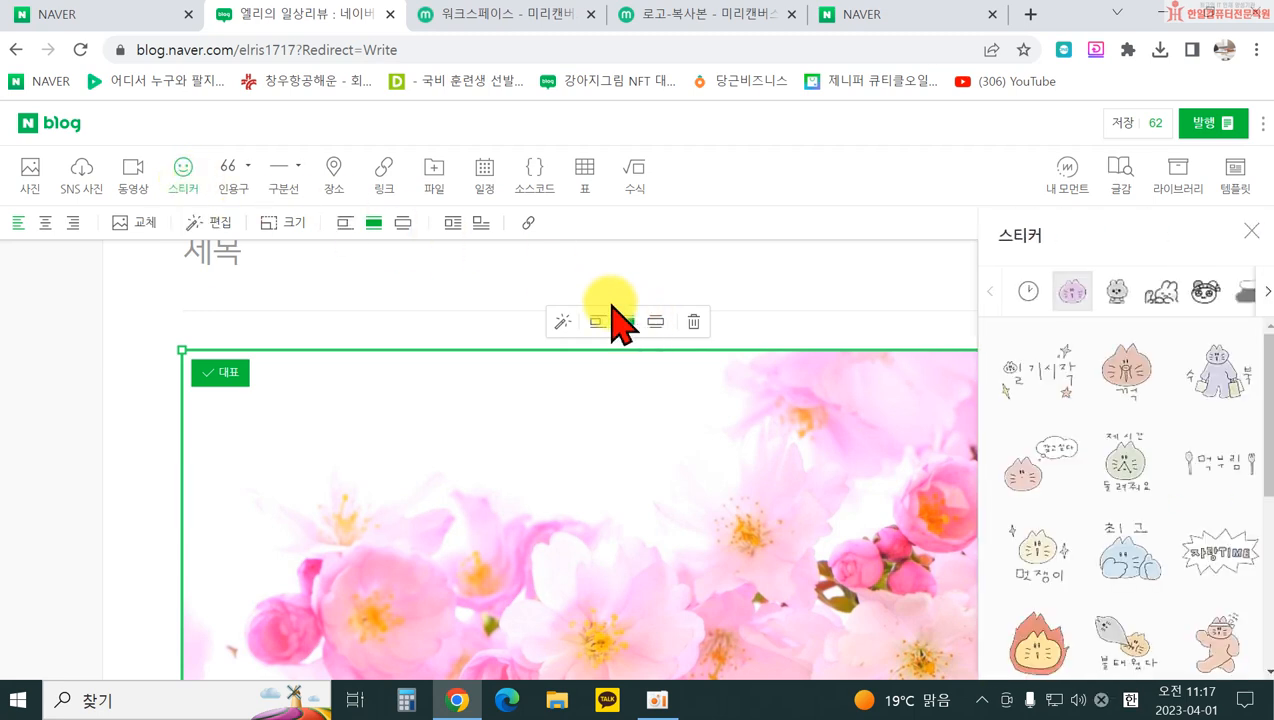
{"action": "scroll", "coordinate": [580, 400], "scroll_direction": "down", "scroll_amount": 10}
{"action": "scroll", "coordinate": [540, 500], "scroll_direction": "down", "scroll_amount": 2}
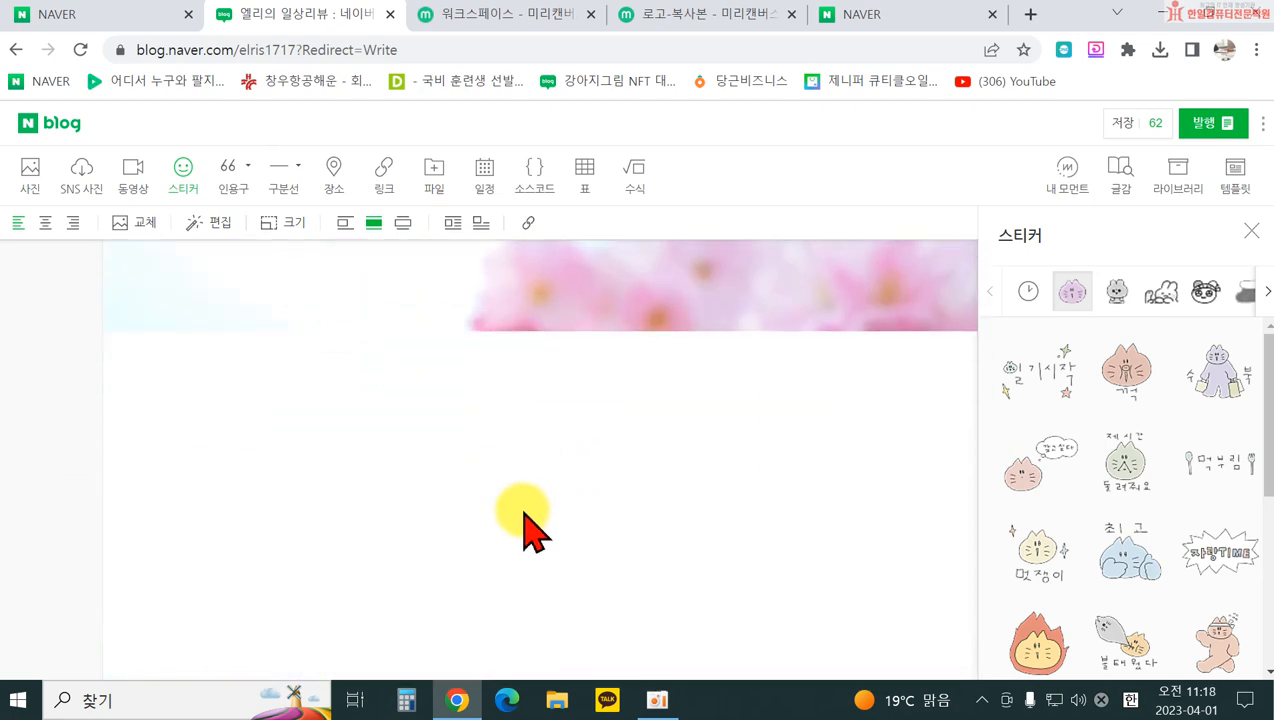
{"action": "left_click", "coordinate": [490, 500]}
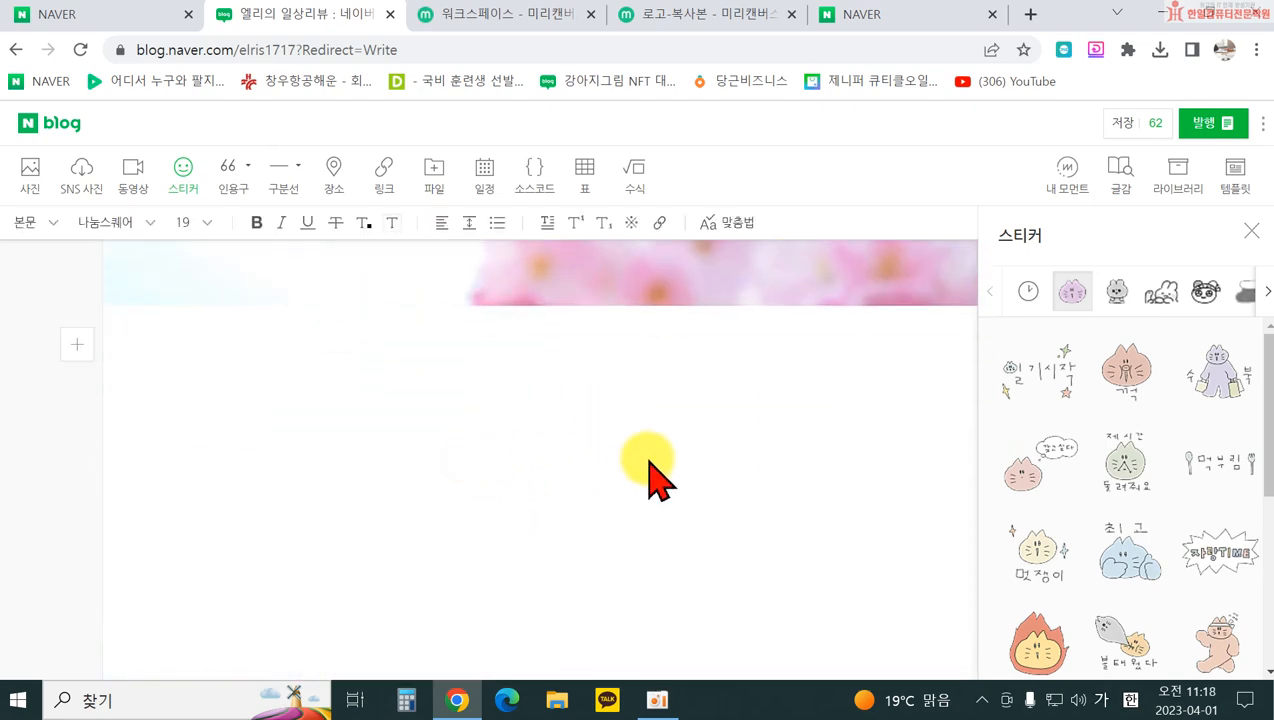
Step: Browse the rabbit, hamster and Line character sticker sets, then go to the OGQ Market store
{"action": "left_click", "coordinate": [1116, 292]}
{"action": "left_click", "coordinate": [1162, 292]}
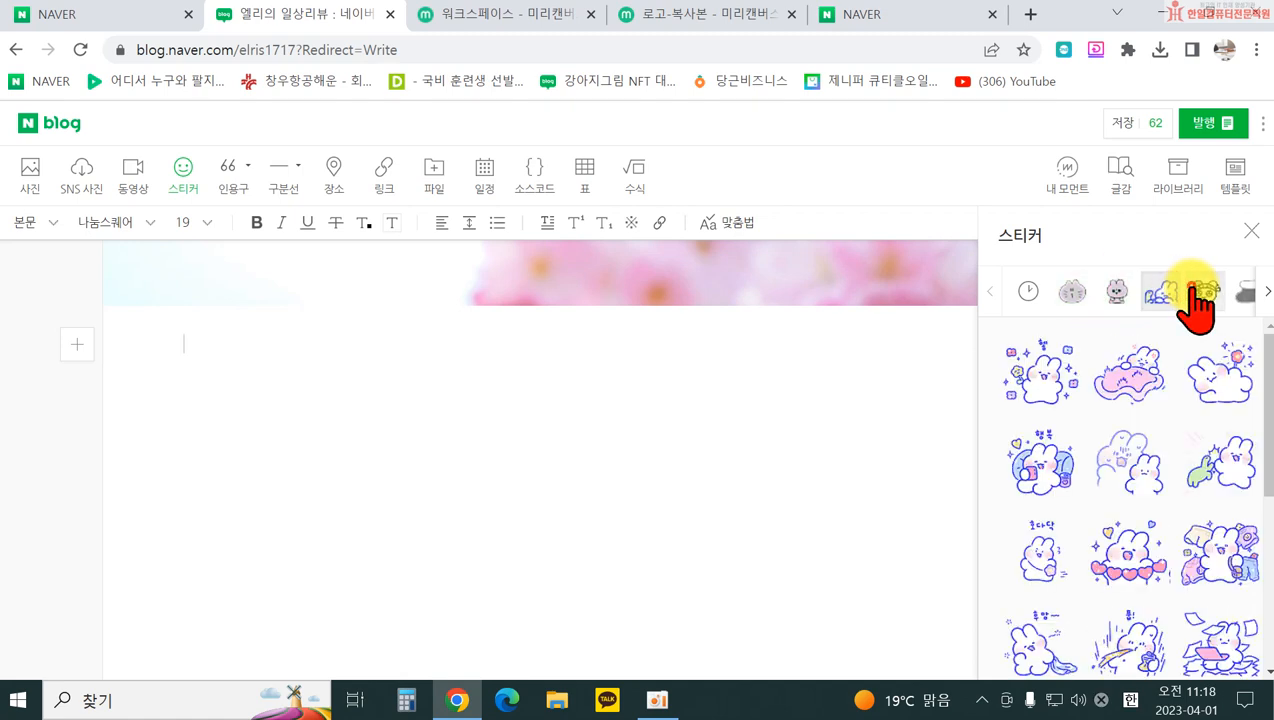
{"action": "left_click", "coordinate": [1203, 292]}
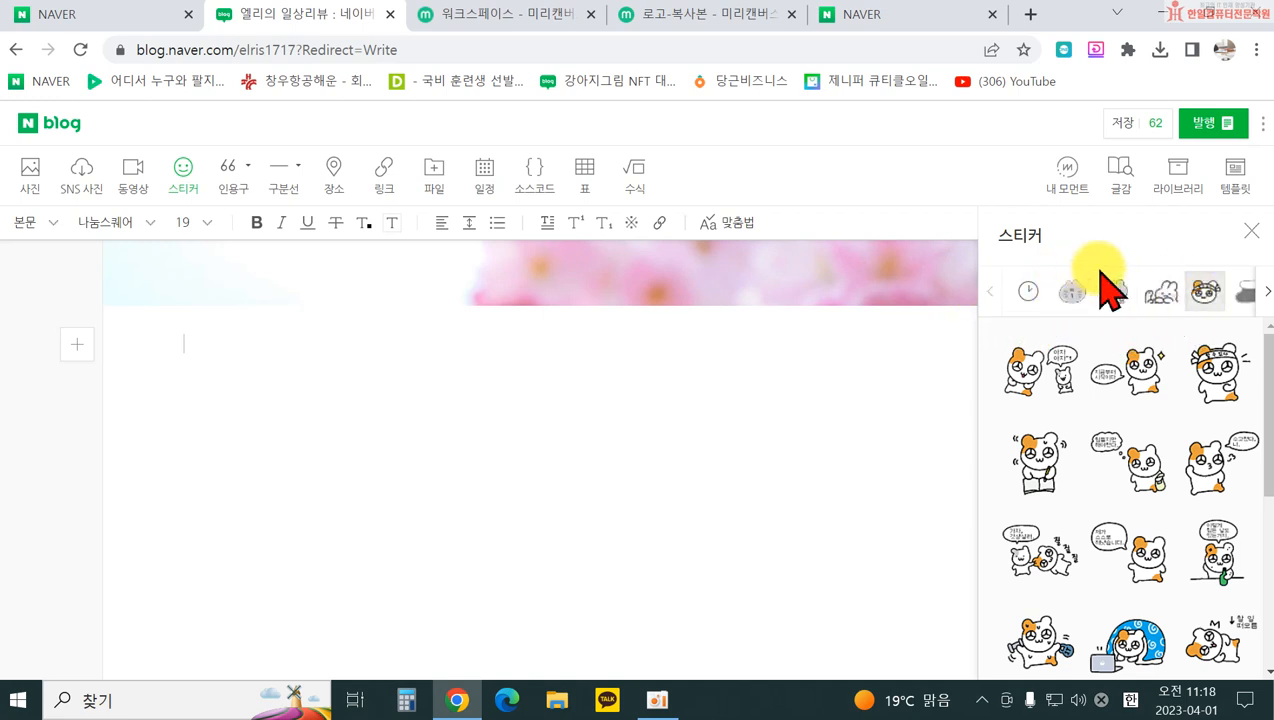
{"action": "left_click", "coordinate": [1262, 292]}
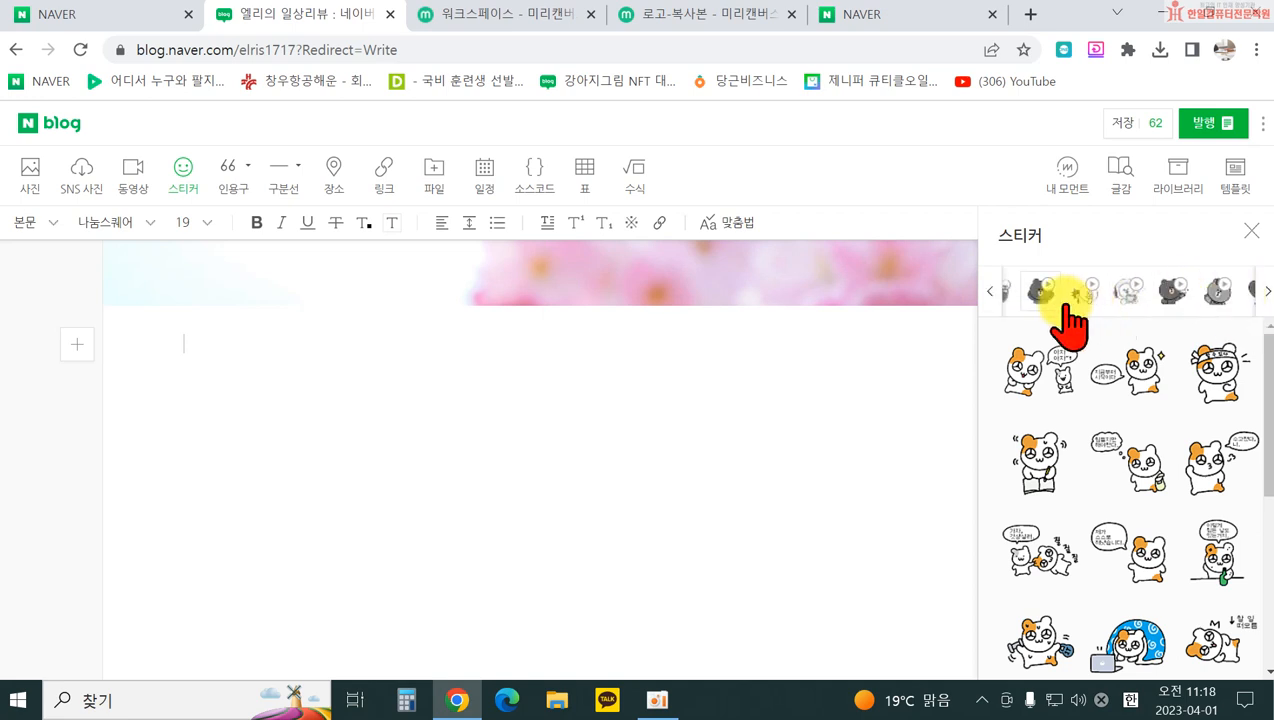
{"action": "left_click", "coordinate": [1037, 298]}
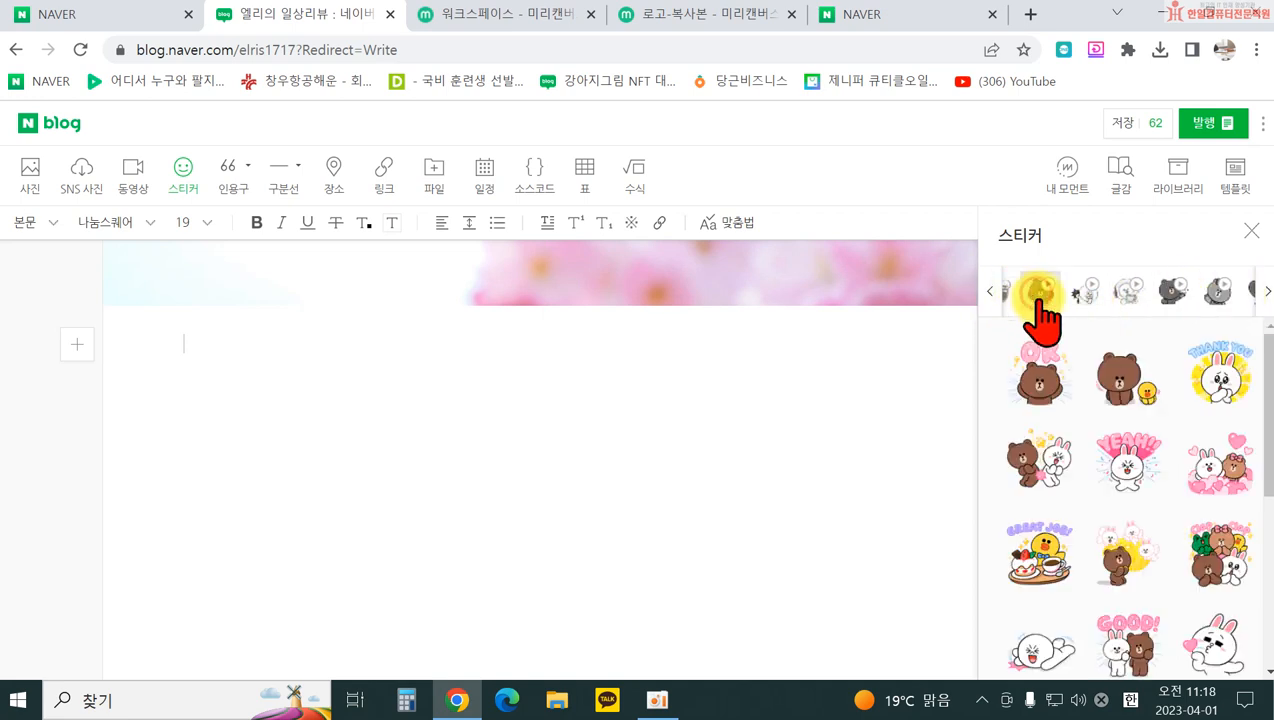
{"action": "left_click", "coordinate": [1112, 300]}
{"action": "left_click", "coordinate": [1116, 295]}
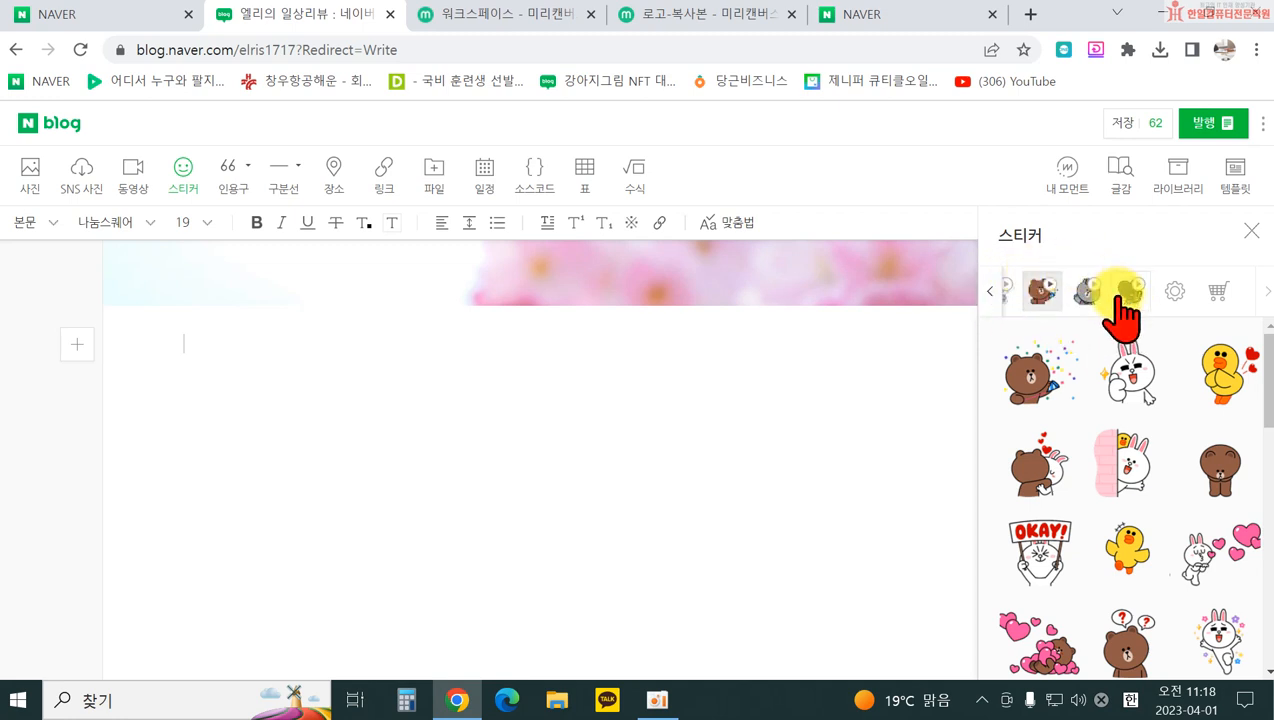
{"action": "left_click", "coordinate": [1220, 295]}
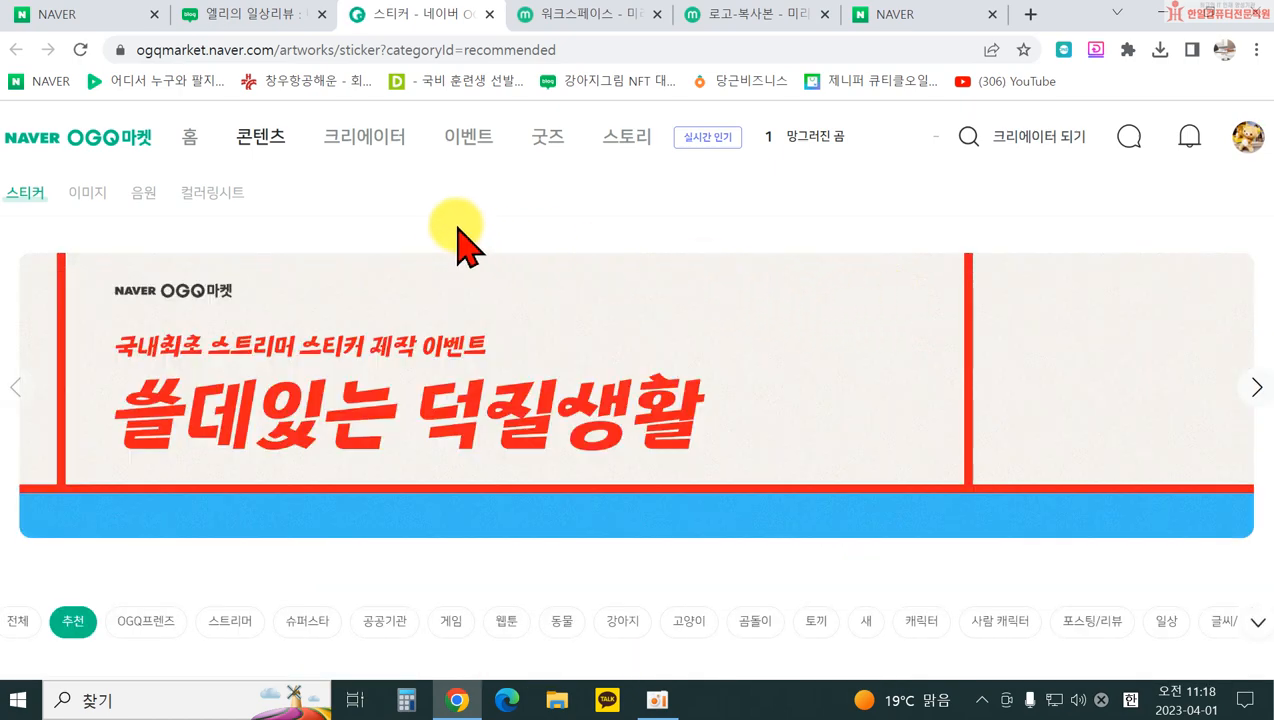
Step: Filter the OGQ Market stickers to the 포스팅/리뷰 category
{"action": "scroll", "coordinate": [430, 260], "scroll_direction": "down", "scroll_amount": 3}
{"action": "scroll", "coordinate": [500, 438], "scroll_direction": "down", "scroll_amount": 4}
{"action": "scroll", "coordinate": [510, 448], "scroll_direction": "up", "scroll_amount": 6}
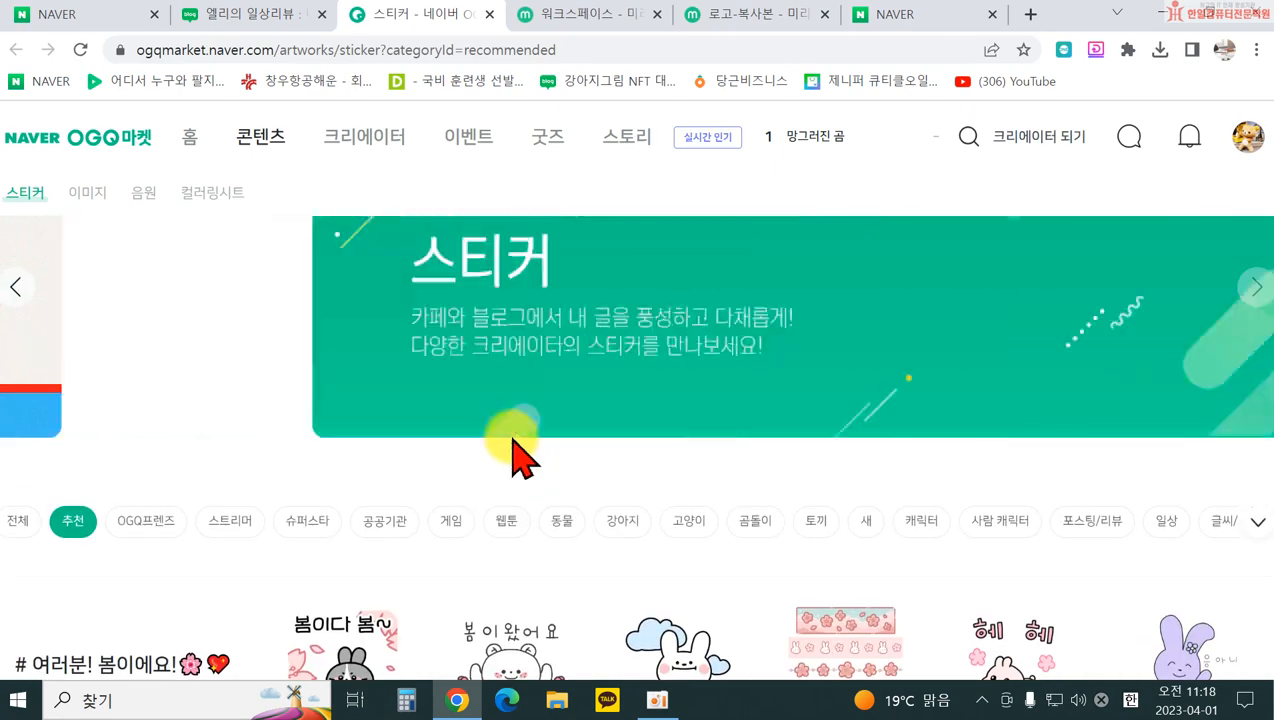
{"action": "left_click", "coordinate": [1101, 522]}
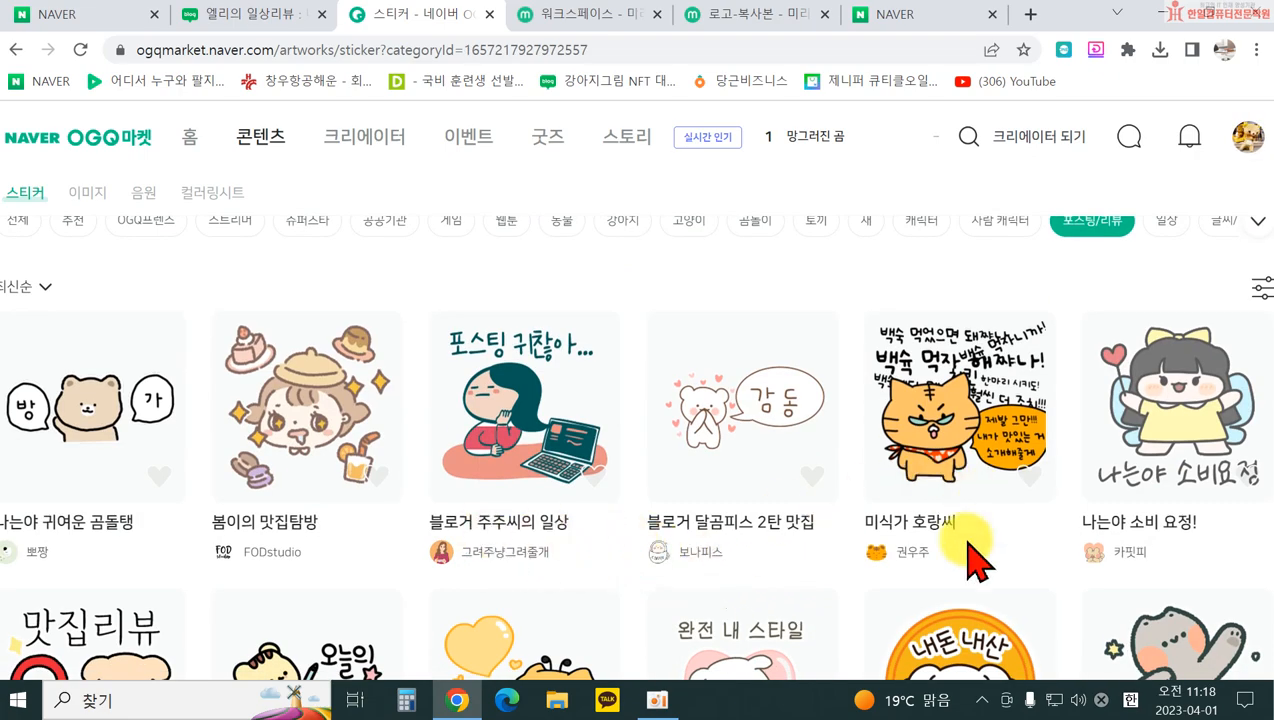
{"action": "scroll", "coordinate": [975, 562], "scroll_direction": "down", "scroll_amount": 3}
{"action": "scroll", "coordinate": [985, 440], "scroll_direction": "down", "scroll_amount": 1}
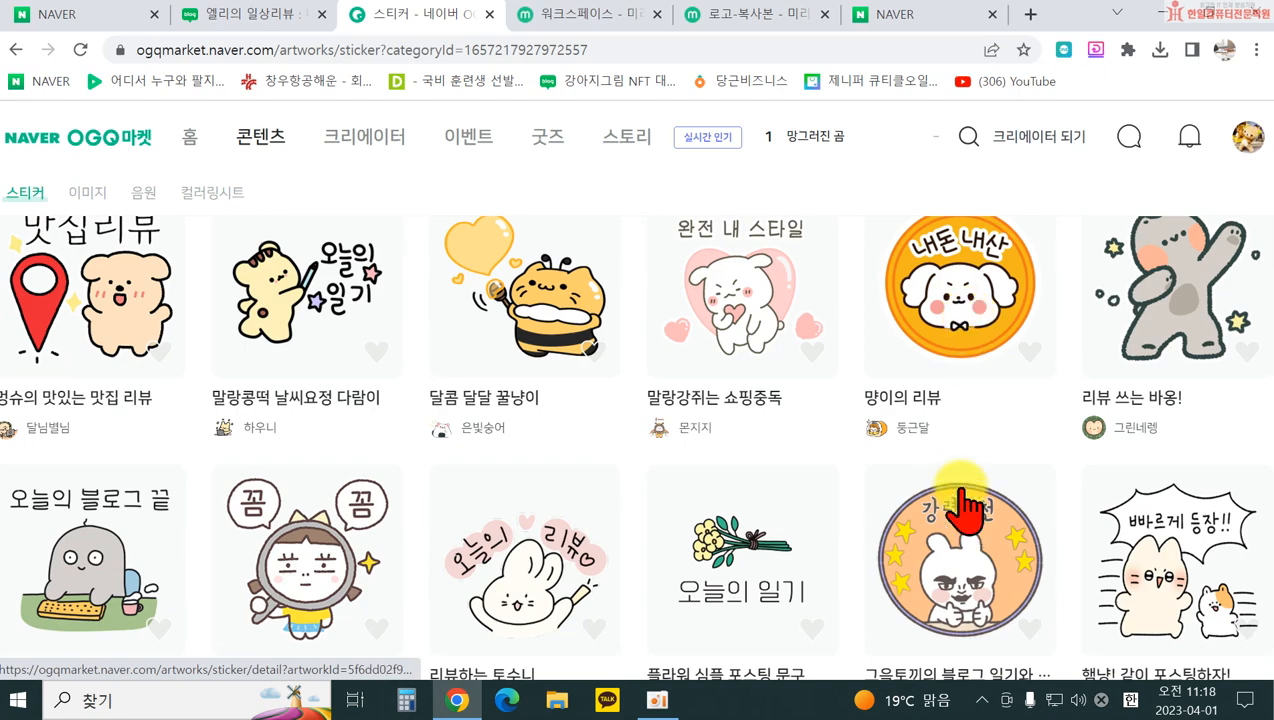
Step: Preview a review sticker pack's details, close it, and scroll the category list
{"action": "left_click", "coordinate": [958, 295]}
{"action": "scroll", "coordinate": [335, 441], "scroll_direction": "down", "scroll_amount": 10}
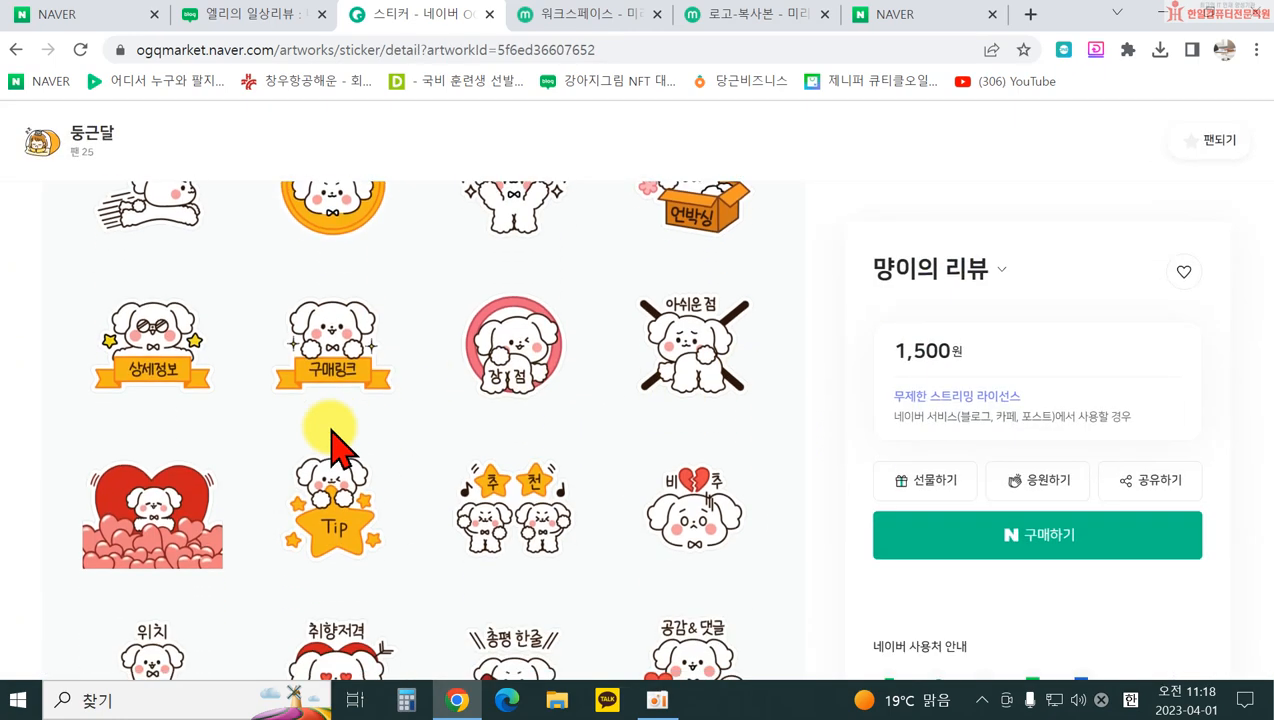
{"action": "scroll", "coordinate": [603, 390], "scroll_direction": "up", "scroll_amount": 10}
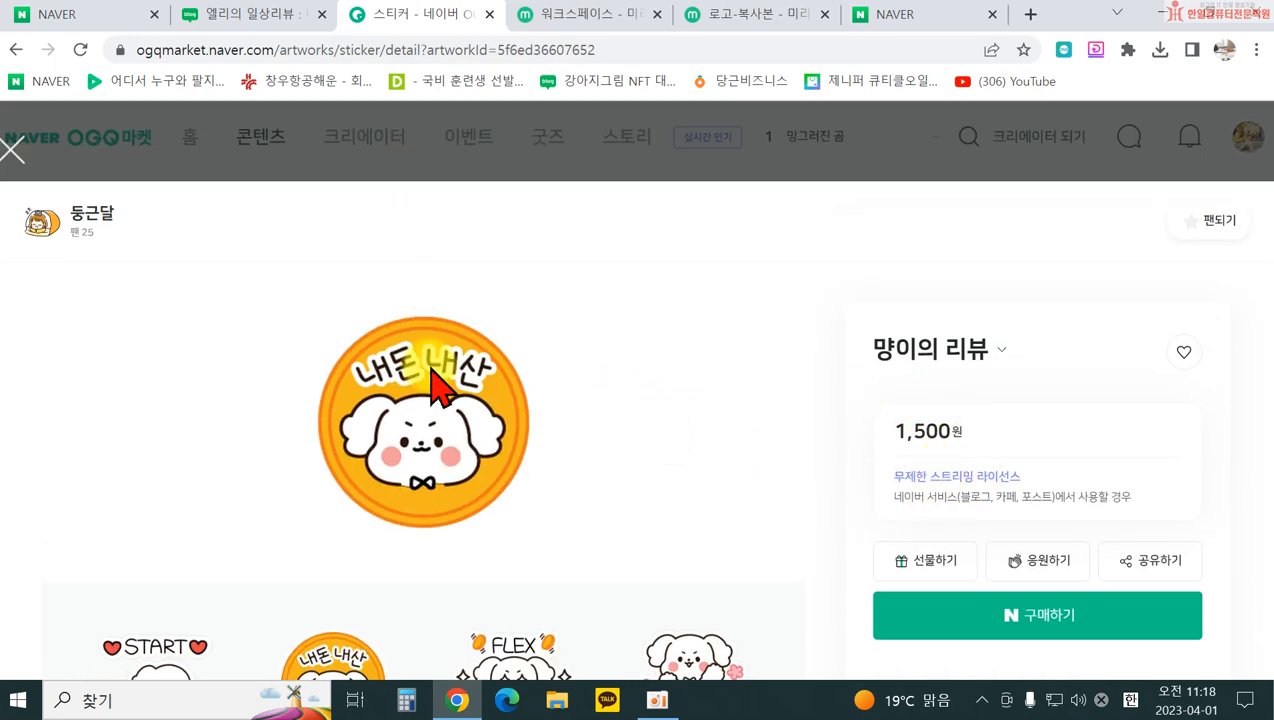
{"action": "left_click", "coordinate": [14, 150]}
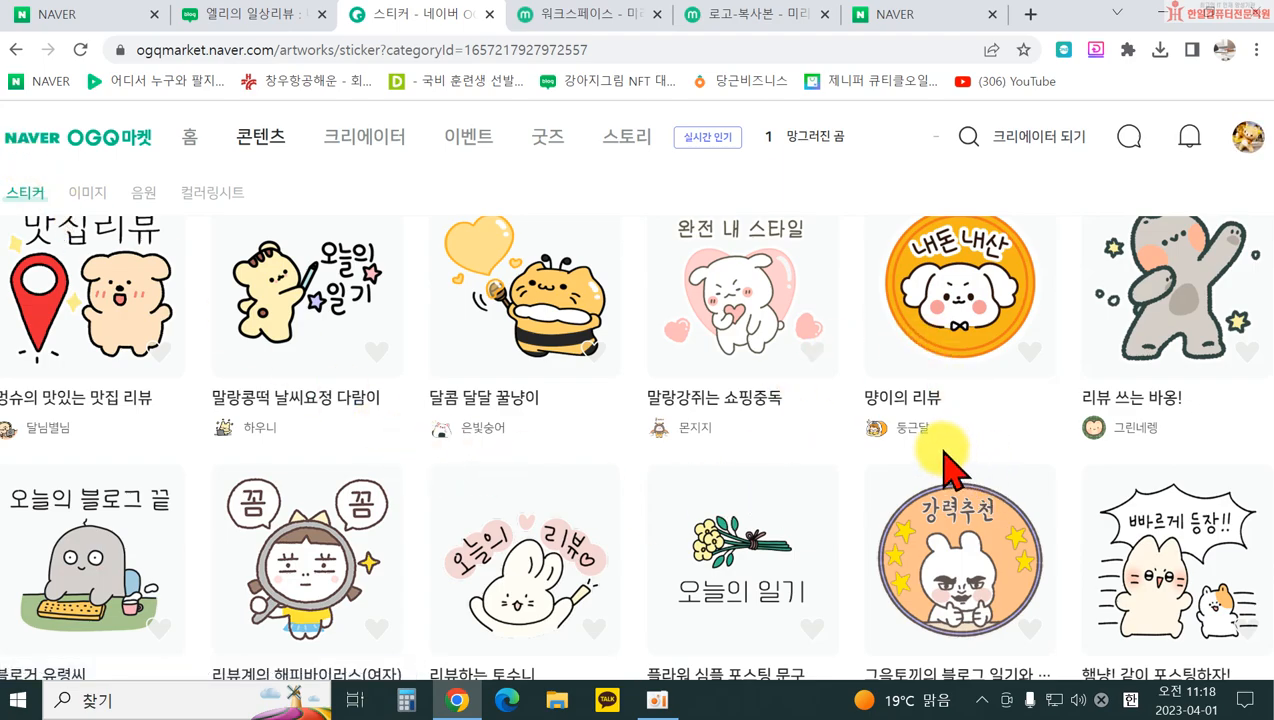
{"action": "scroll", "coordinate": [770, 482], "scroll_direction": "down", "scroll_amount": 2}
{"action": "scroll", "coordinate": [762, 465], "scroll_direction": "down", "scroll_amount": 6}
{"action": "scroll", "coordinate": [768, 407], "scroll_direction": "up", "scroll_amount": 8}
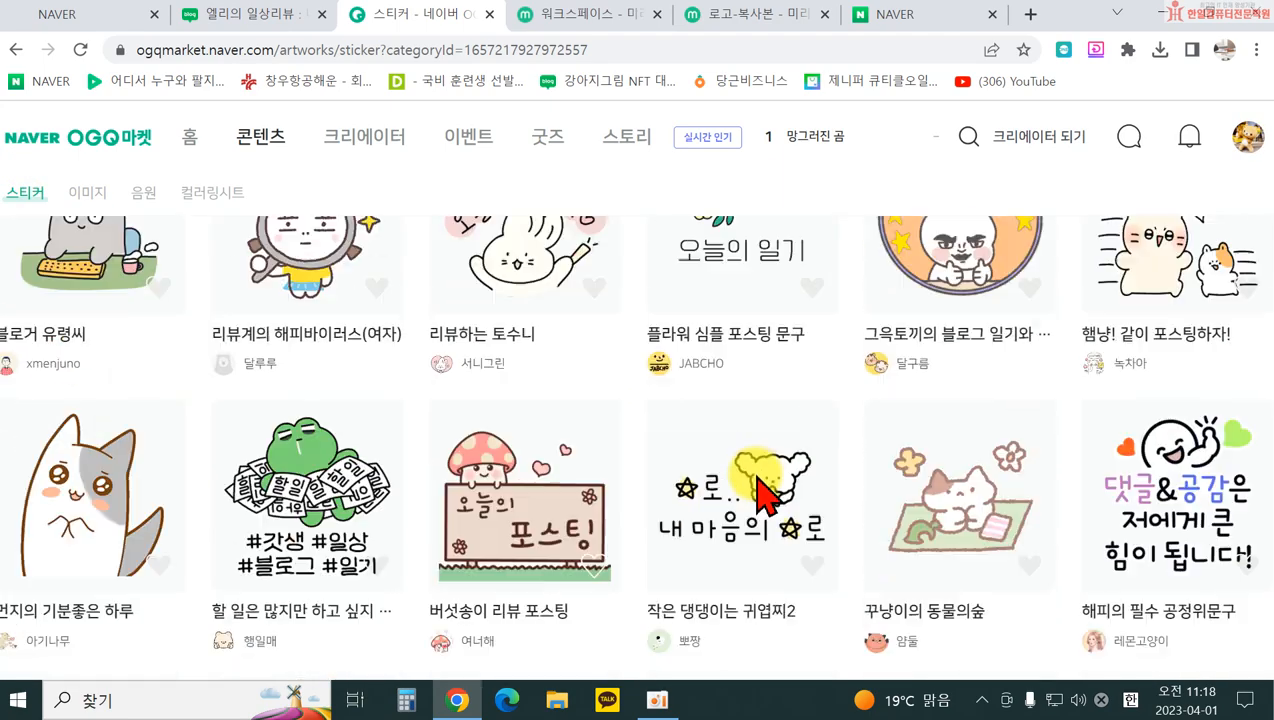
{"action": "scroll", "coordinate": [690, 420], "scroll_direction": "up", "scroll_amount": 4}
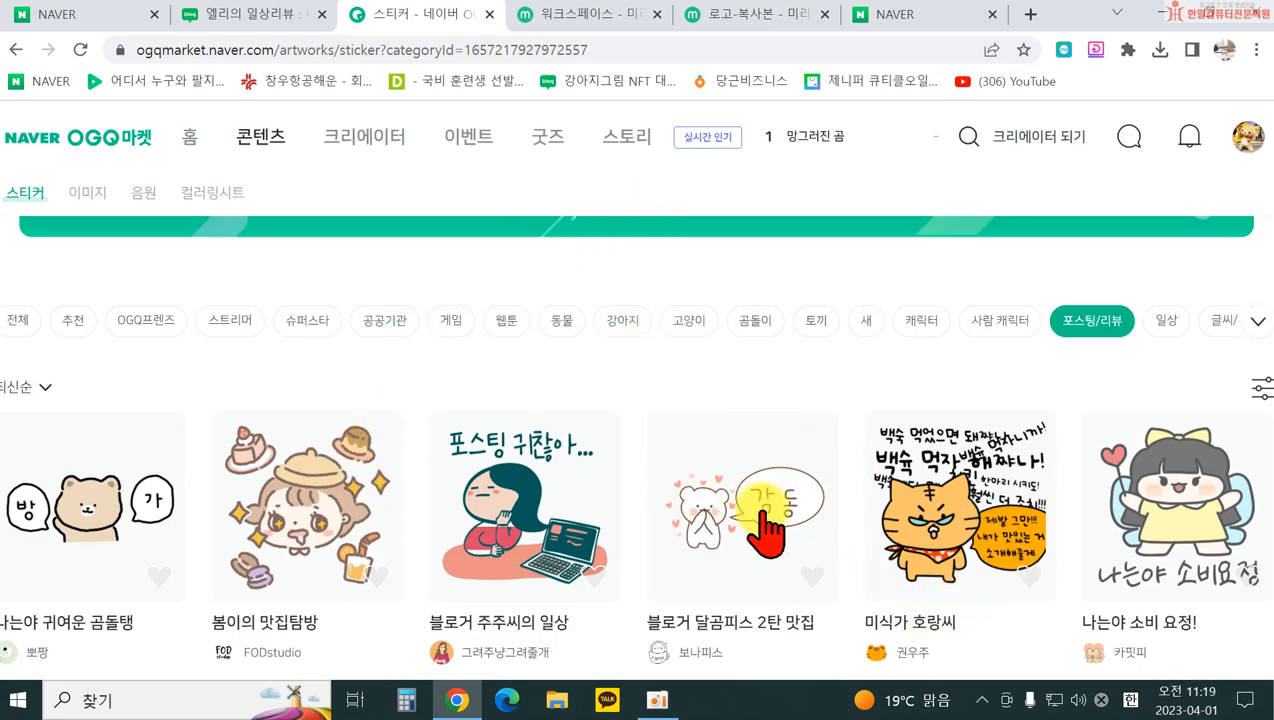
Step: Return to the post editor from the sticker shop, dismiss the refresh prompt, and browse the sticker packs
{"action": "left_click", "coordinate": [490, 14]}
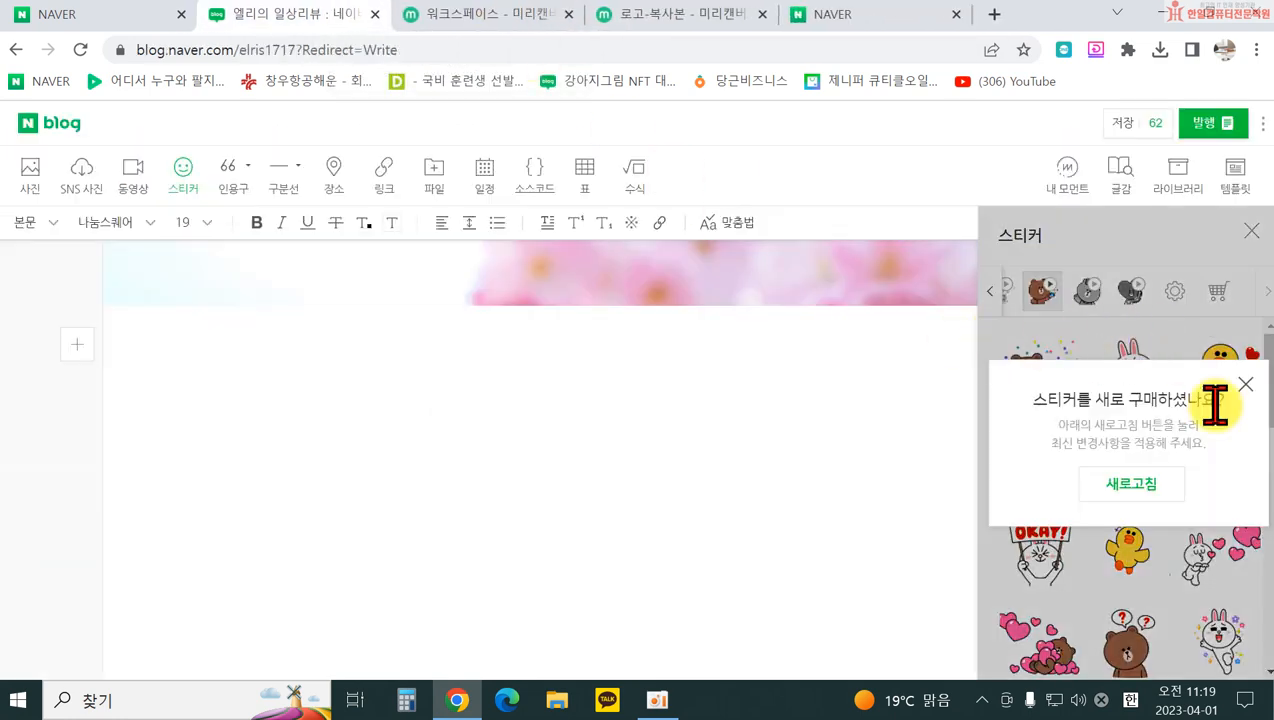
{"action": "left_click", "coordinate": [1131, 483]}
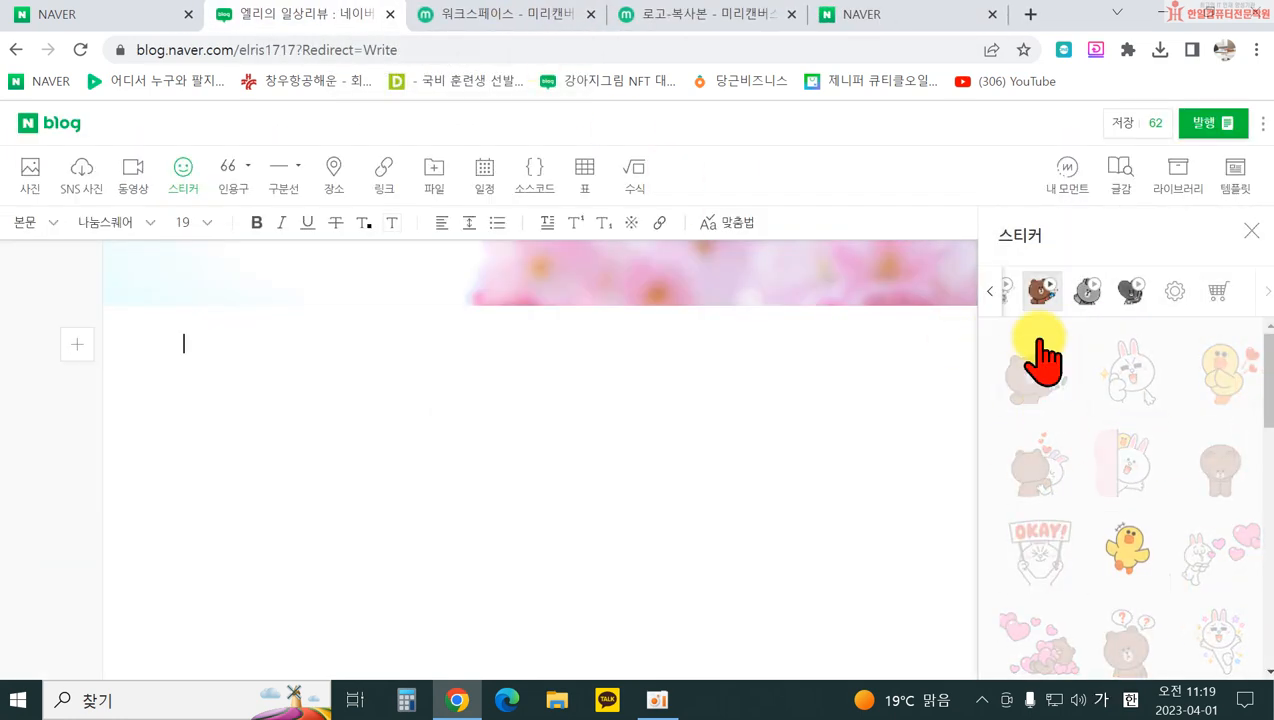
{"action": "left_click", "coordinate": [990, 295]}
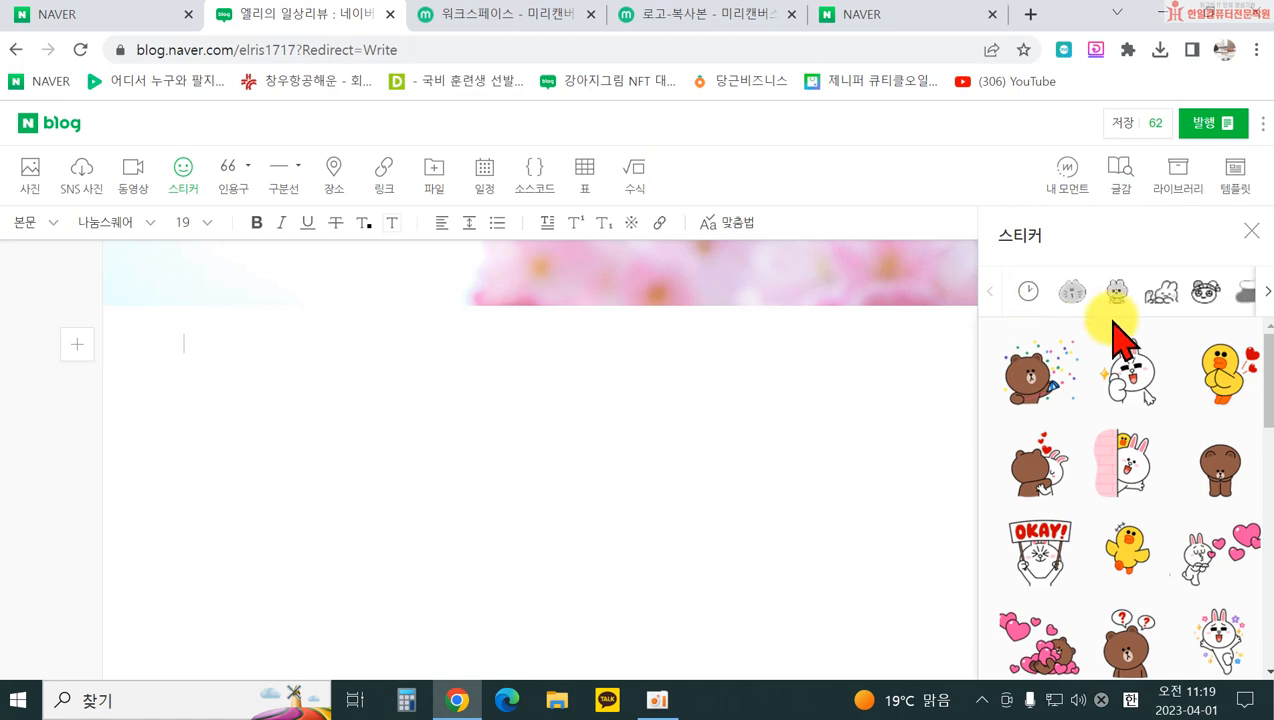
{"action": "left_click", "coordinate": [1247, 231]}
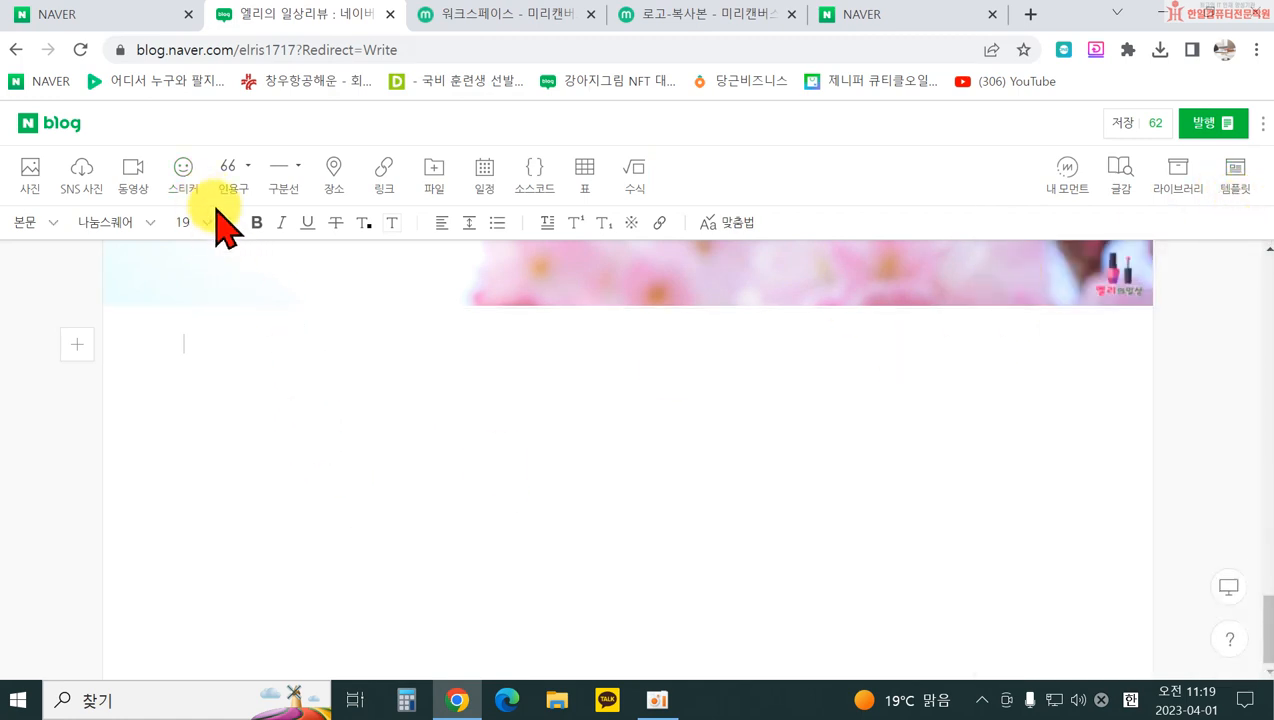
{"action": "left_click", "coordinate": [183, 170]}
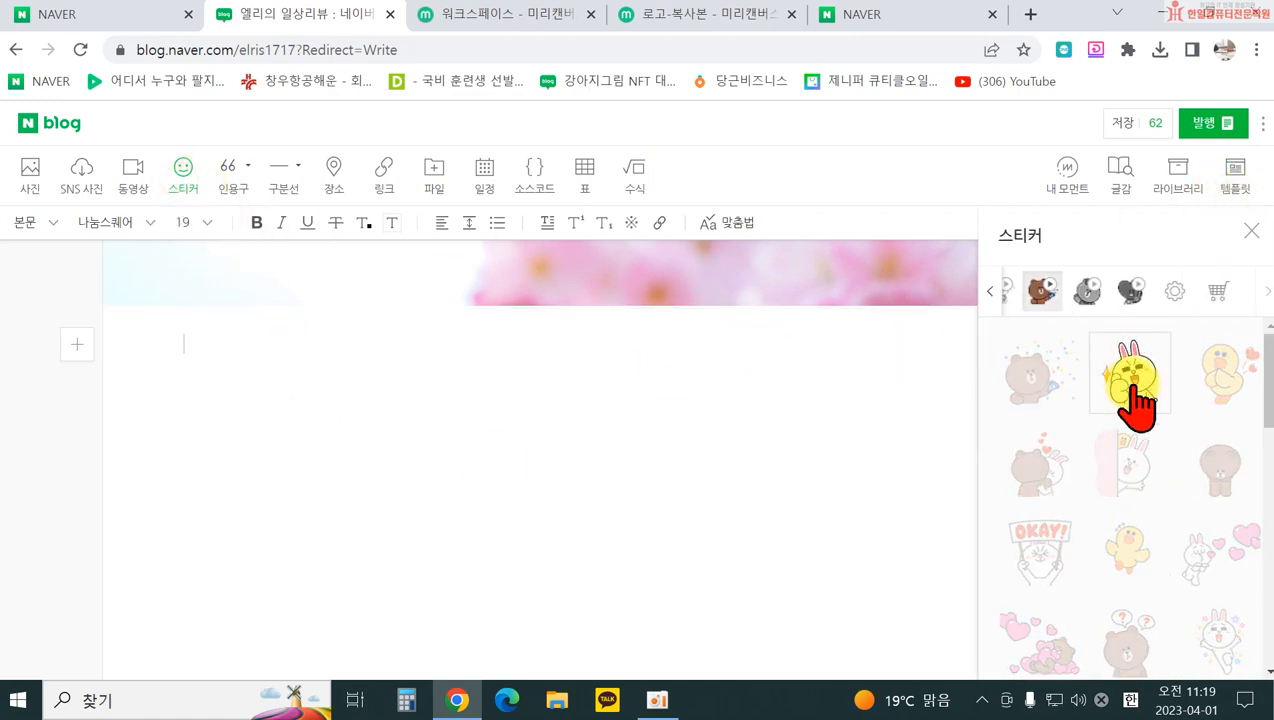
Step: Insert a Cony rabbit sticker, try centre, right and left alignment, then delete it
{"action": "left_click", "coordinate": [1130, 375]}
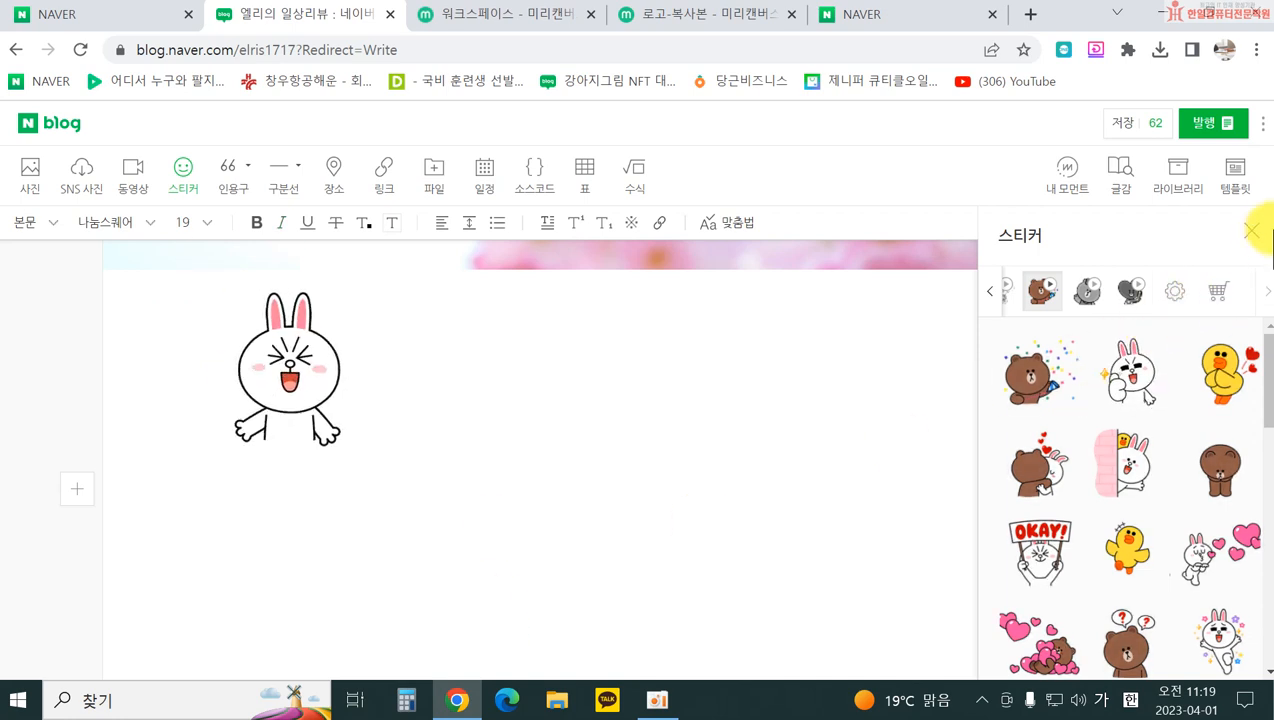
{"action": "left_click", "coordinate": [1252, 231]}
{"action": "left_click", "coordinate": [278, 358]}
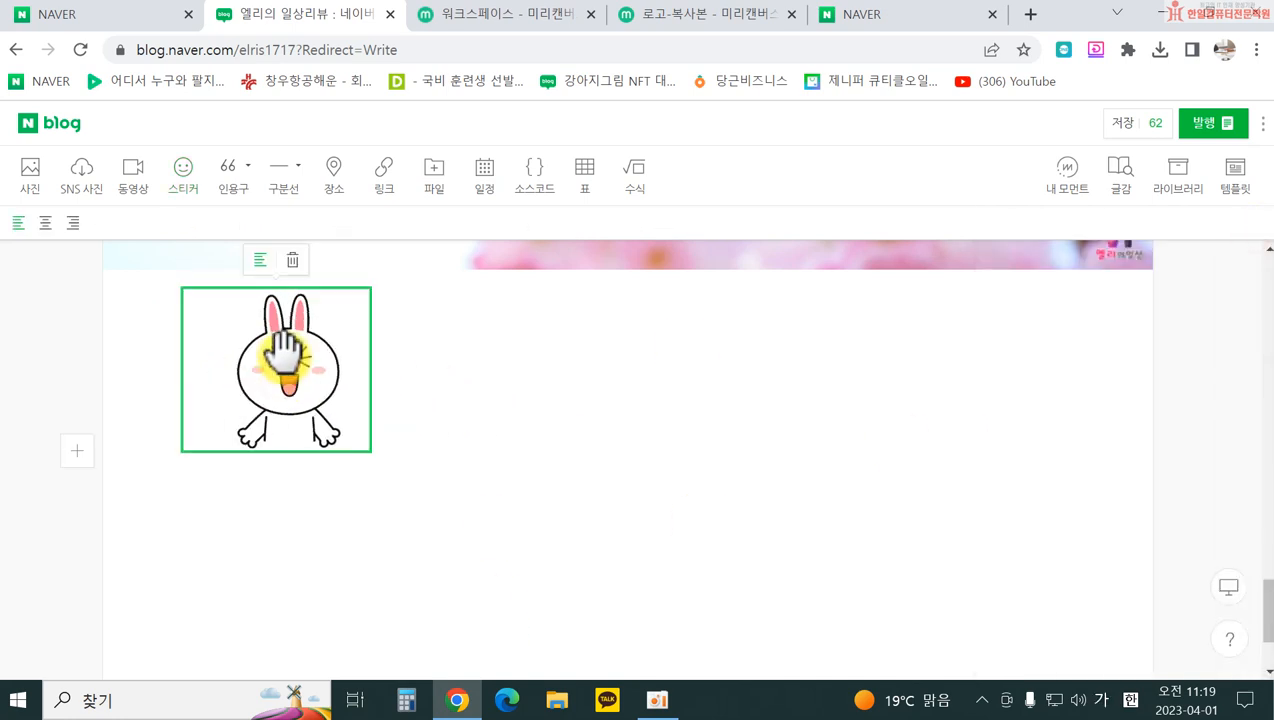
{"action": "left_click", "coordinate": [260, 260]}
{"action": "left_click", "coordinate": [612, 262]}
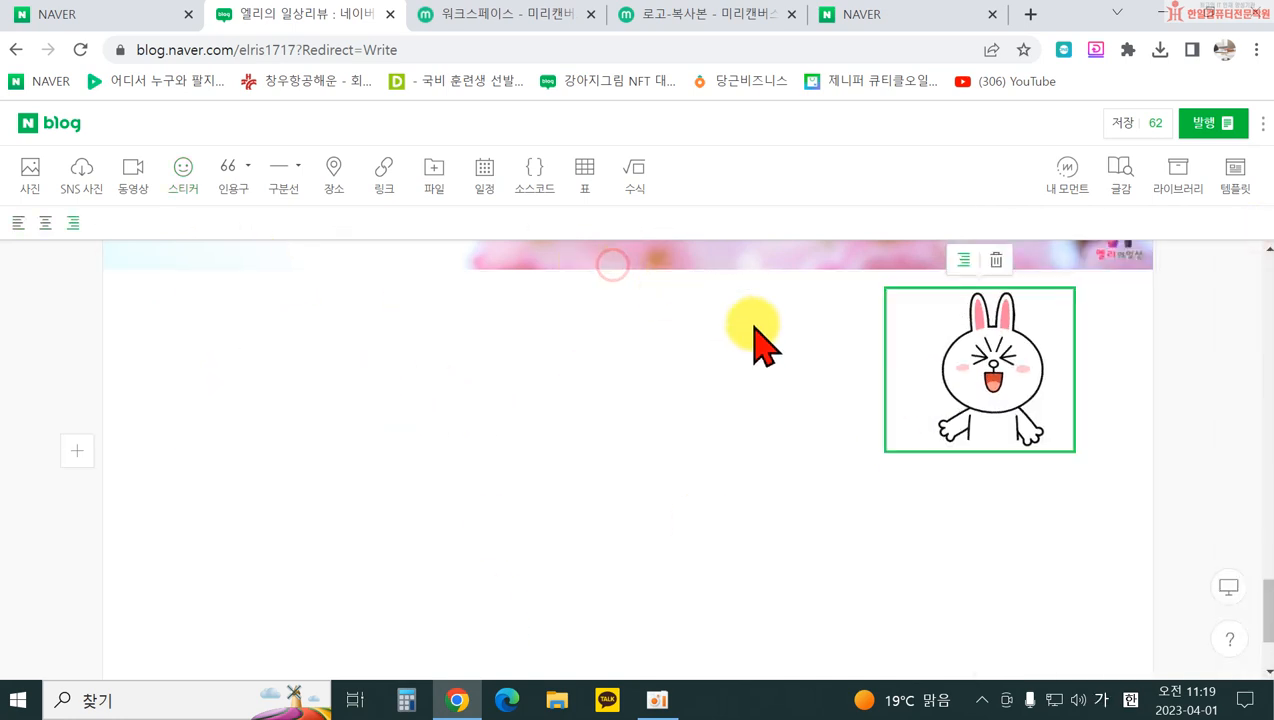
{"action": "scroll", "coordinate": [958, 388], "scroll_direction": "up", "scroll_amount": 1}
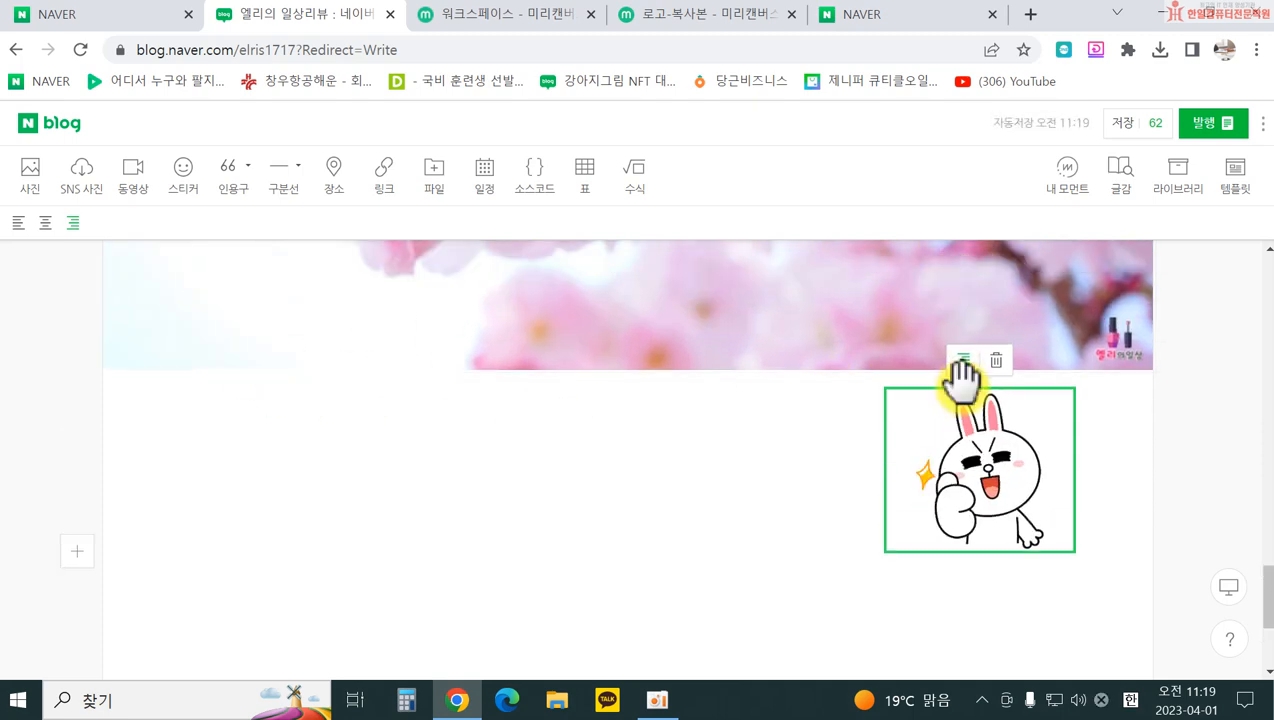
{"action": "left_click", "coordinate": [964, 361]}
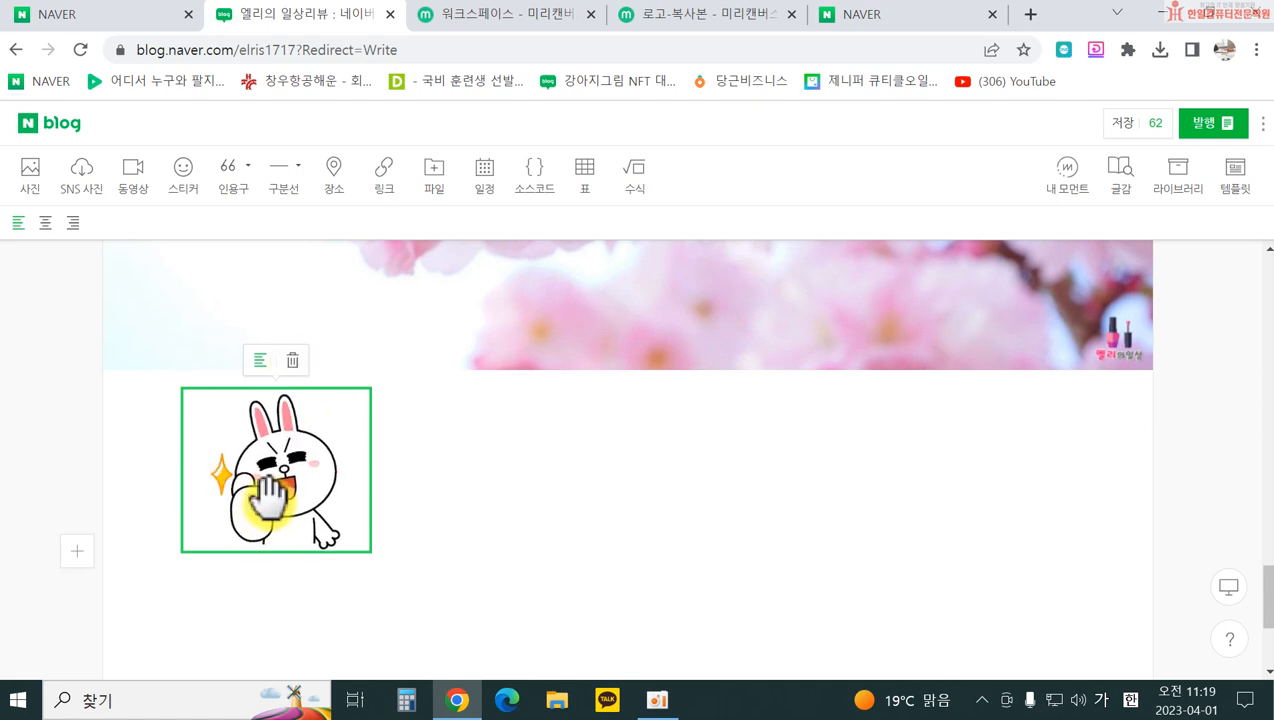
{"action": "left_click", "coordinate": [292, 360]}
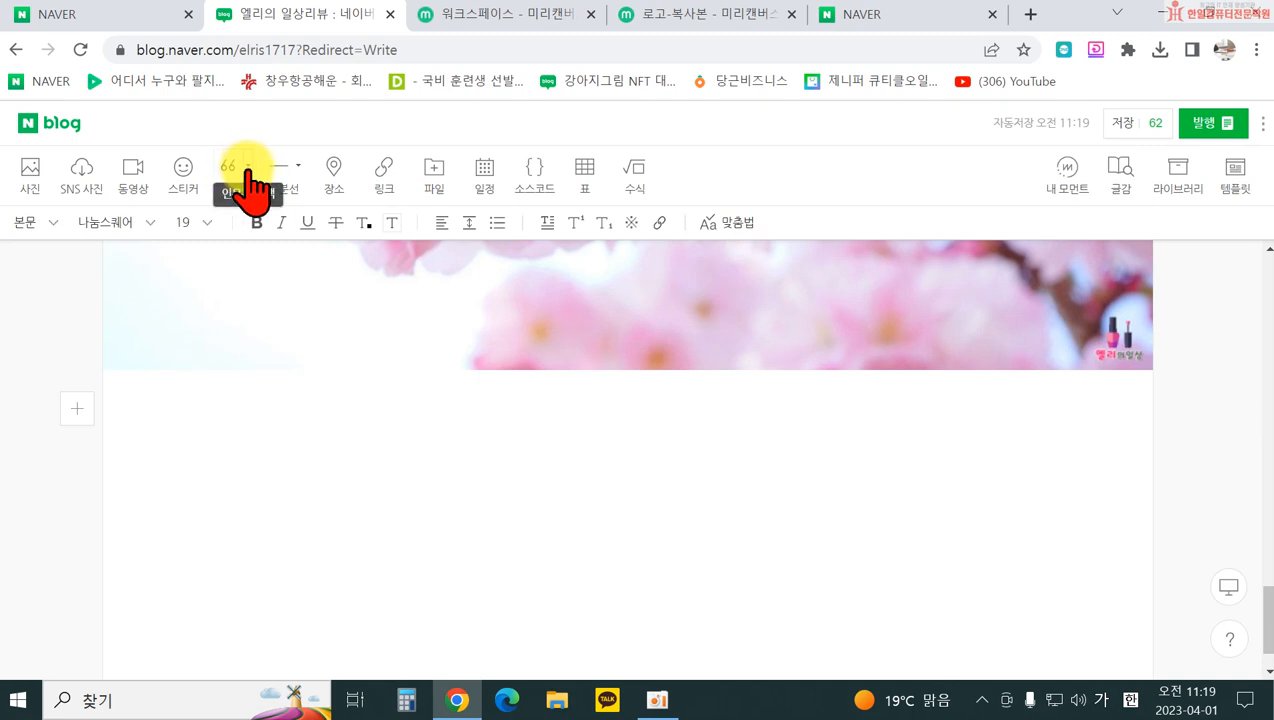
Step: Insert a quotation-mark style quote block reading '가까이 보아야 이쁘다.'
{"action": "left_click", "coordinate": [248, 168]}
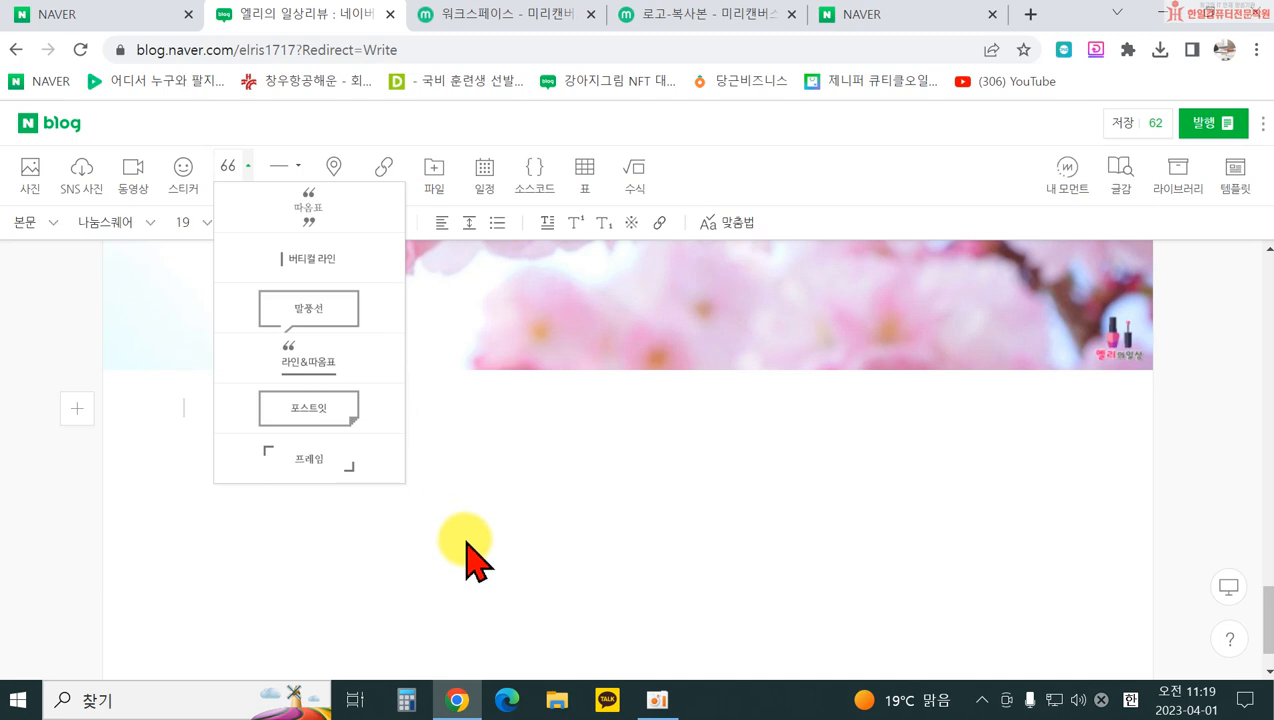
{"action": "left_click", "coordinate": [330, 207]}
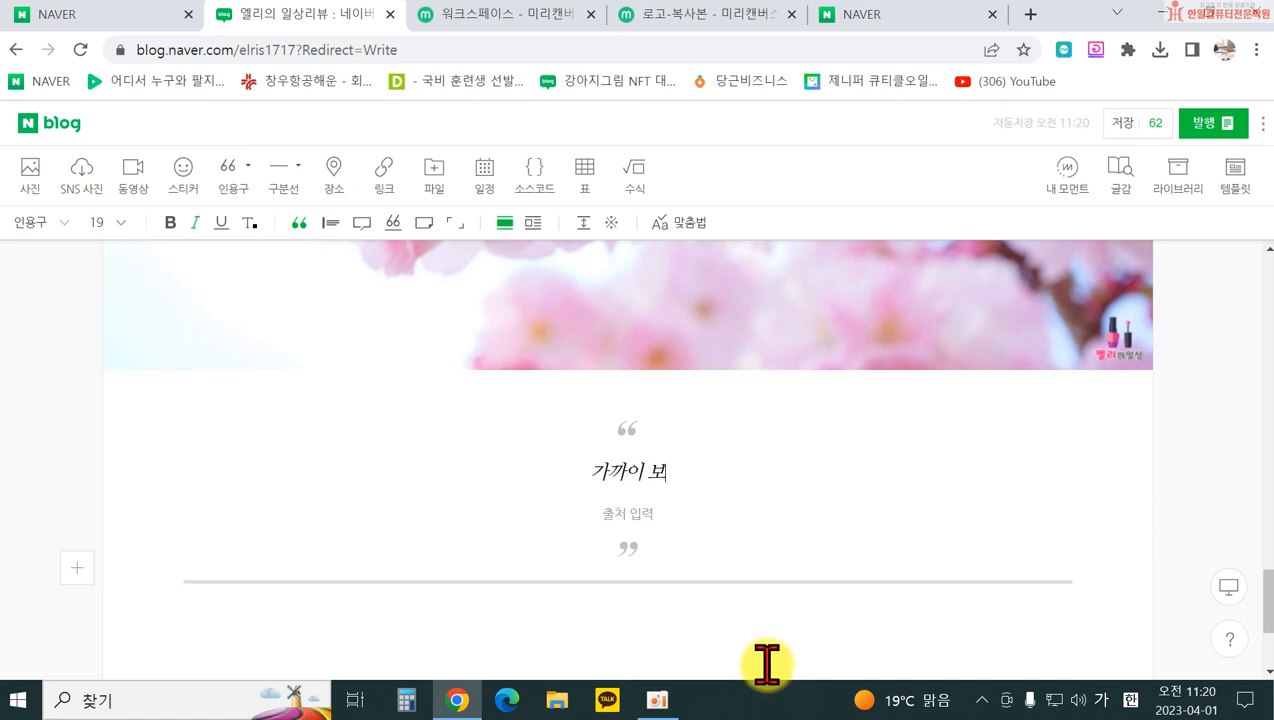
{"action": "type", "text": "가까이 보아야 이쁘다."}
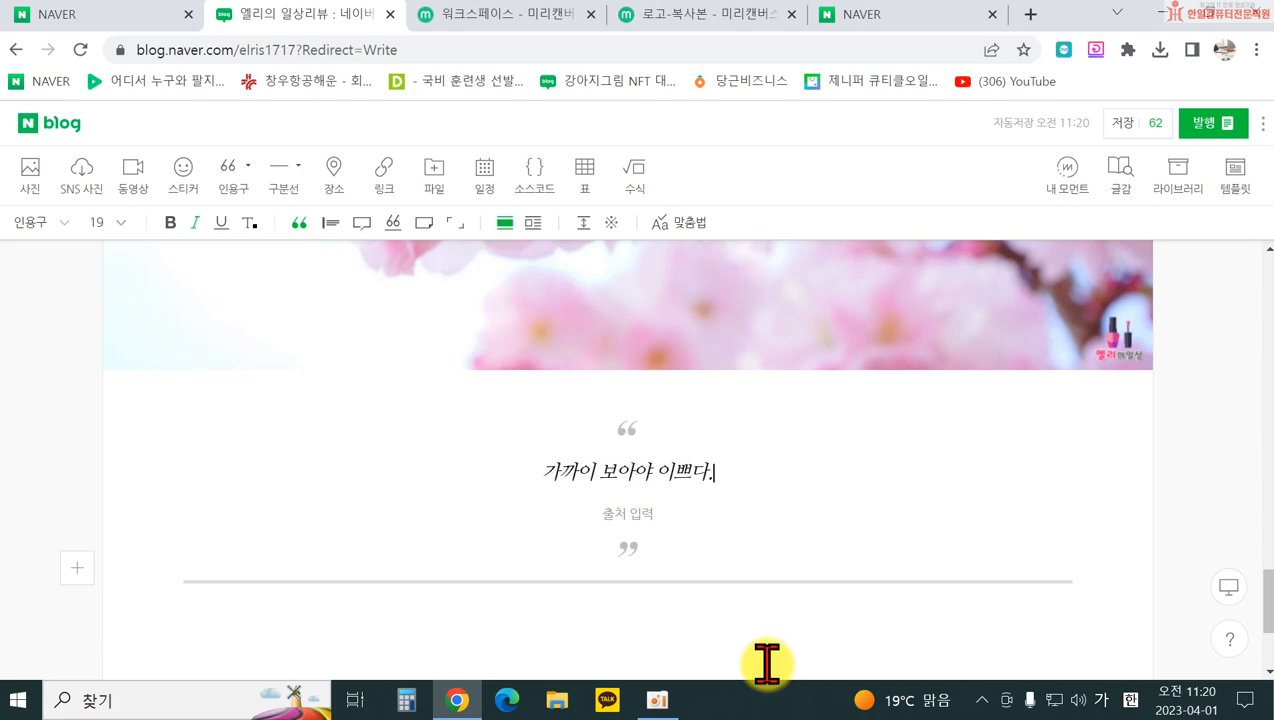
{"action": "left_click", "coordinate": [660, 640]}
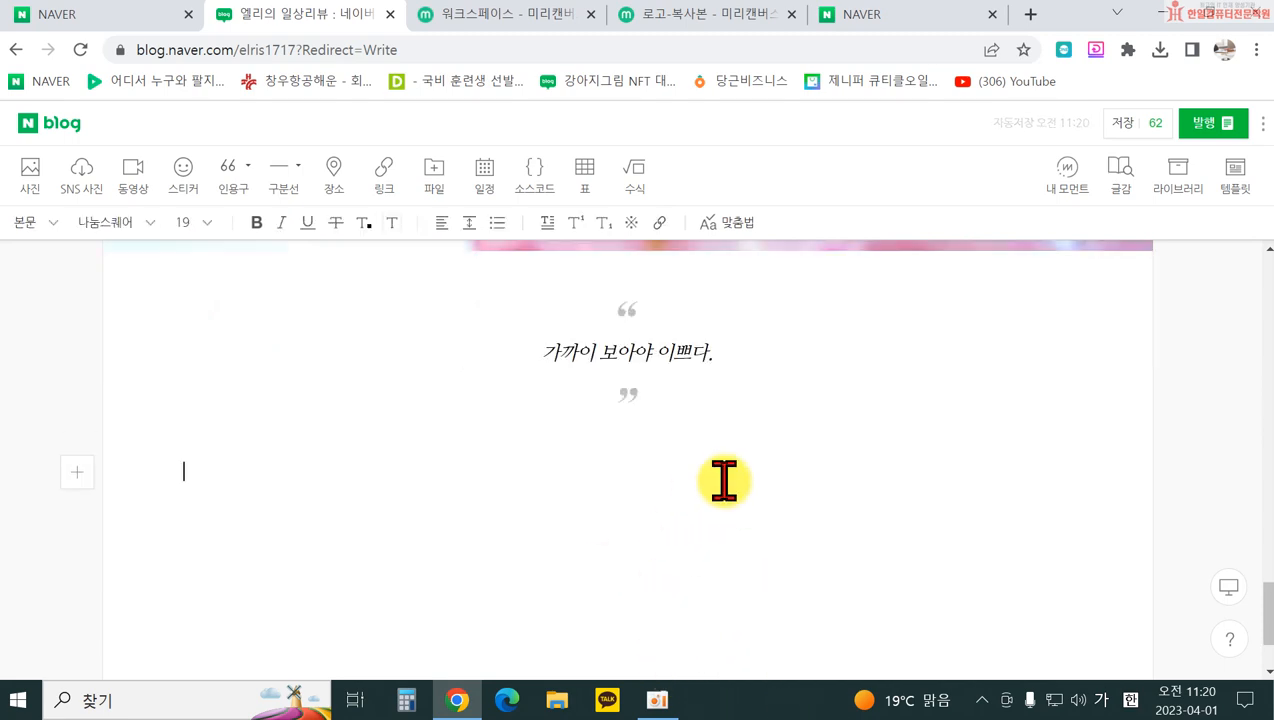
Step: Replace the quote text with '내돈내산 ㅇㅇㅇ 제품 리뷰'
{"action": "scroll", "coordinate": [724, 481], "scroll_direction": "up", "scroll_amount": 1}
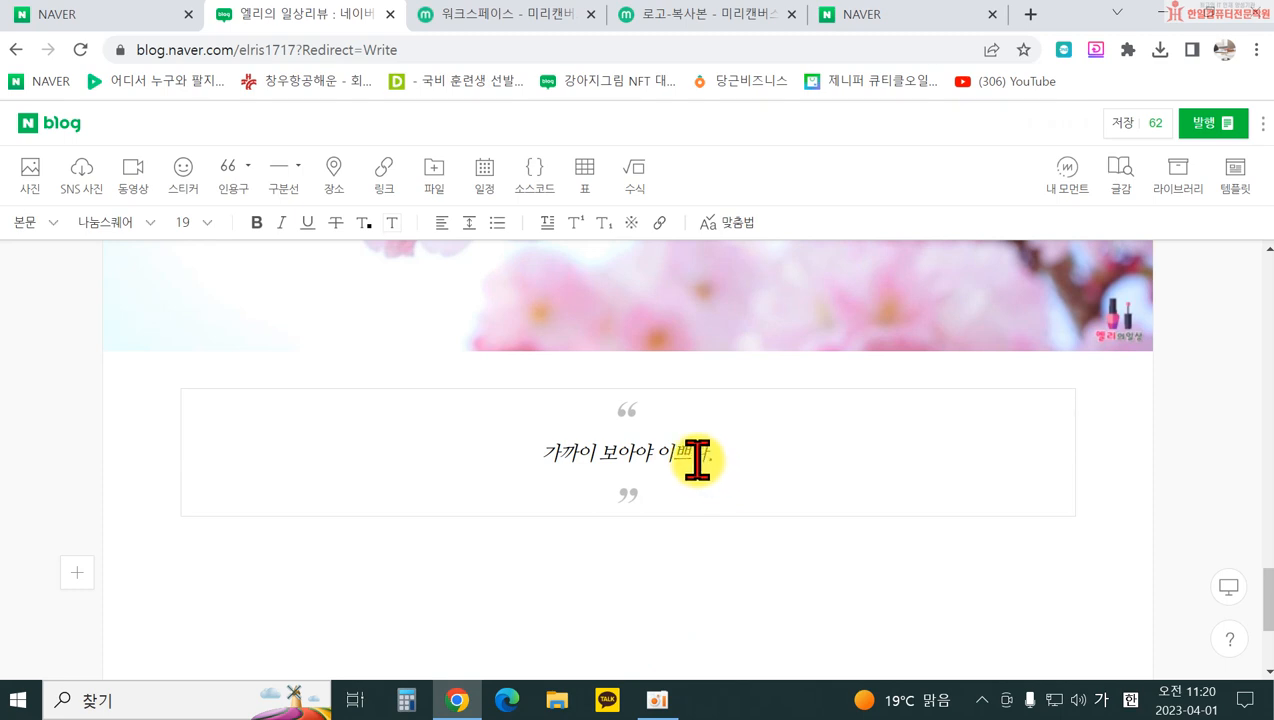
{"action": "left_click_drag", "start_coordinate": [543, 458], "coordinate": [838, 463]}
{"action": "type", "text": "넉"}
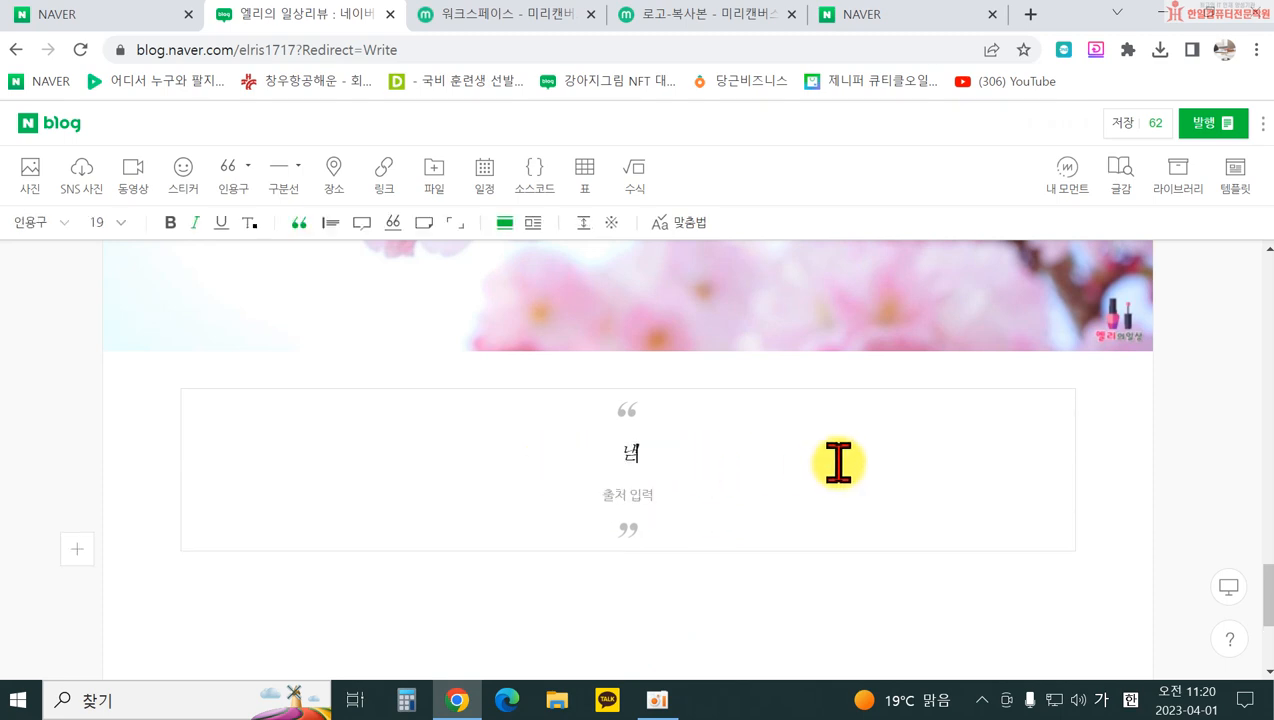
{"action": "type", "text": "돈내산 ㅇㅇㅇ 제품 리뷰"}
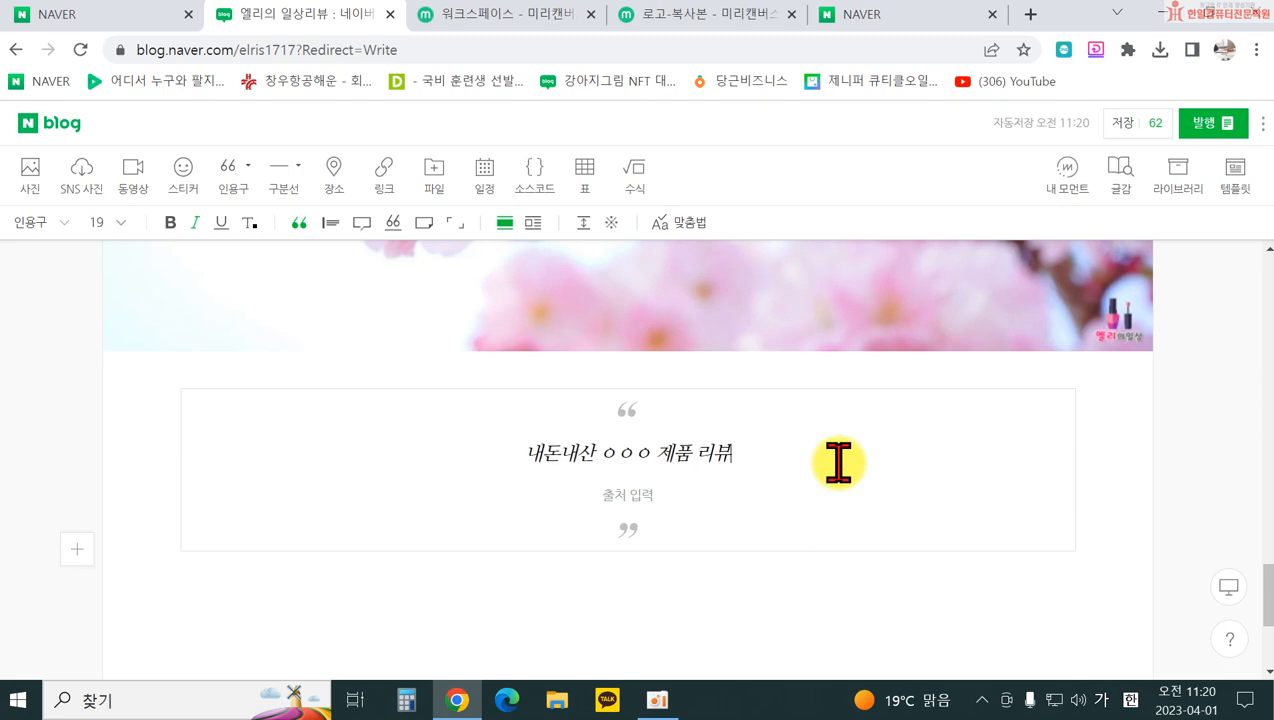
{"action": "key", "text": "Return"}
{"action": "left_click", "coordinate": [782, 612]}
Step: Select the quote block and review the quote styles, leaving the 따옴표 style unchanged
{"action": "left_click", "coordinate": [697, 453]}
{"action": "left_click", "coordinate": [651, 567]}
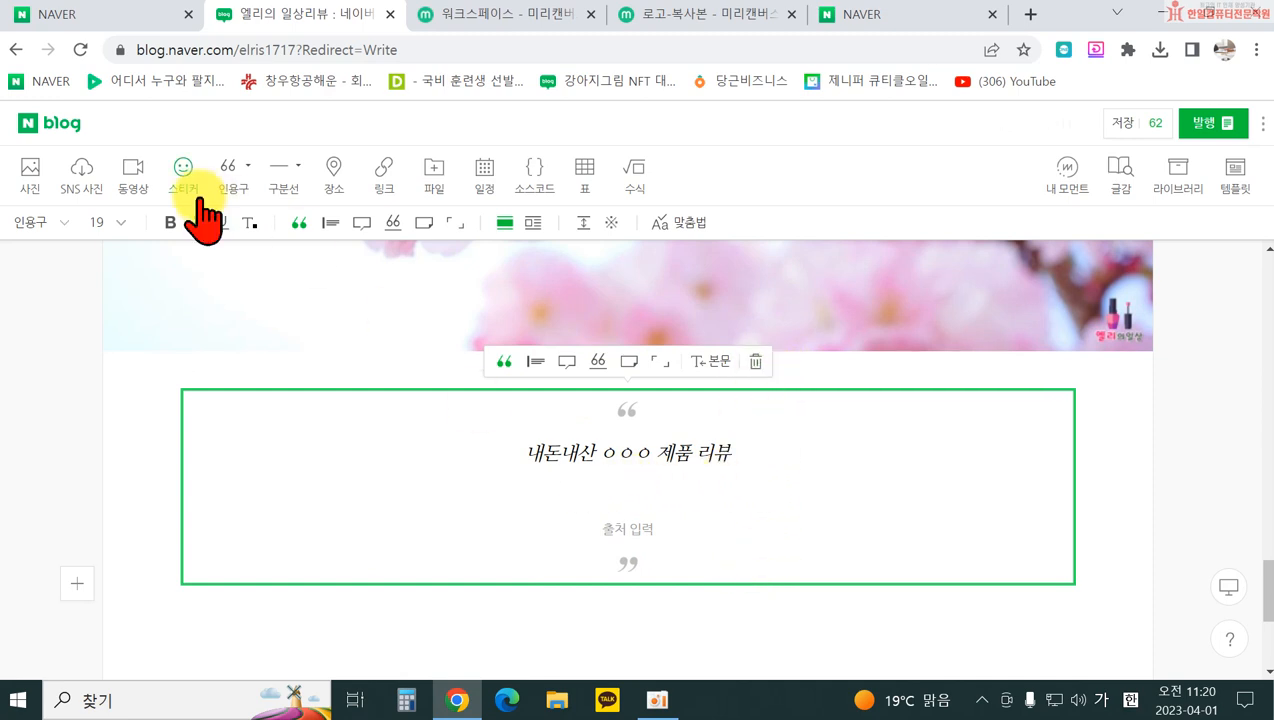
{"action": "left_click", "coordinate": [249, 168]}
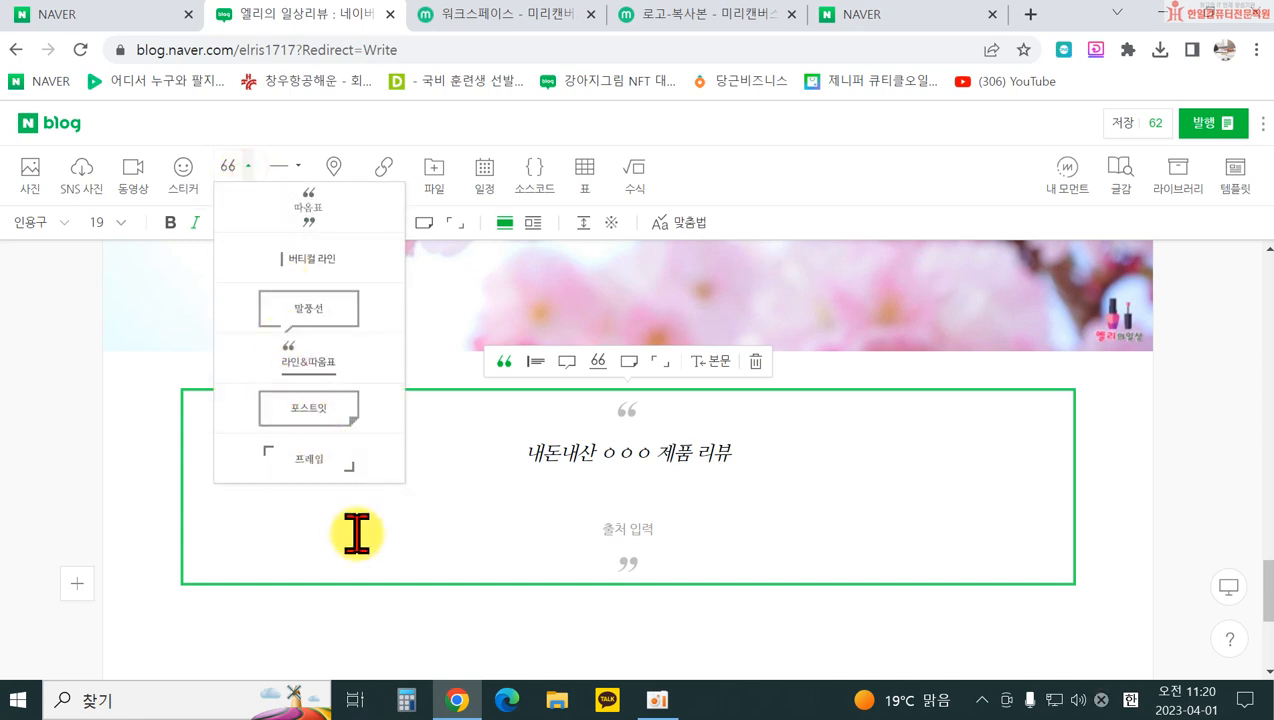
{"action": "left_click", "coordinate": [373, 615]}
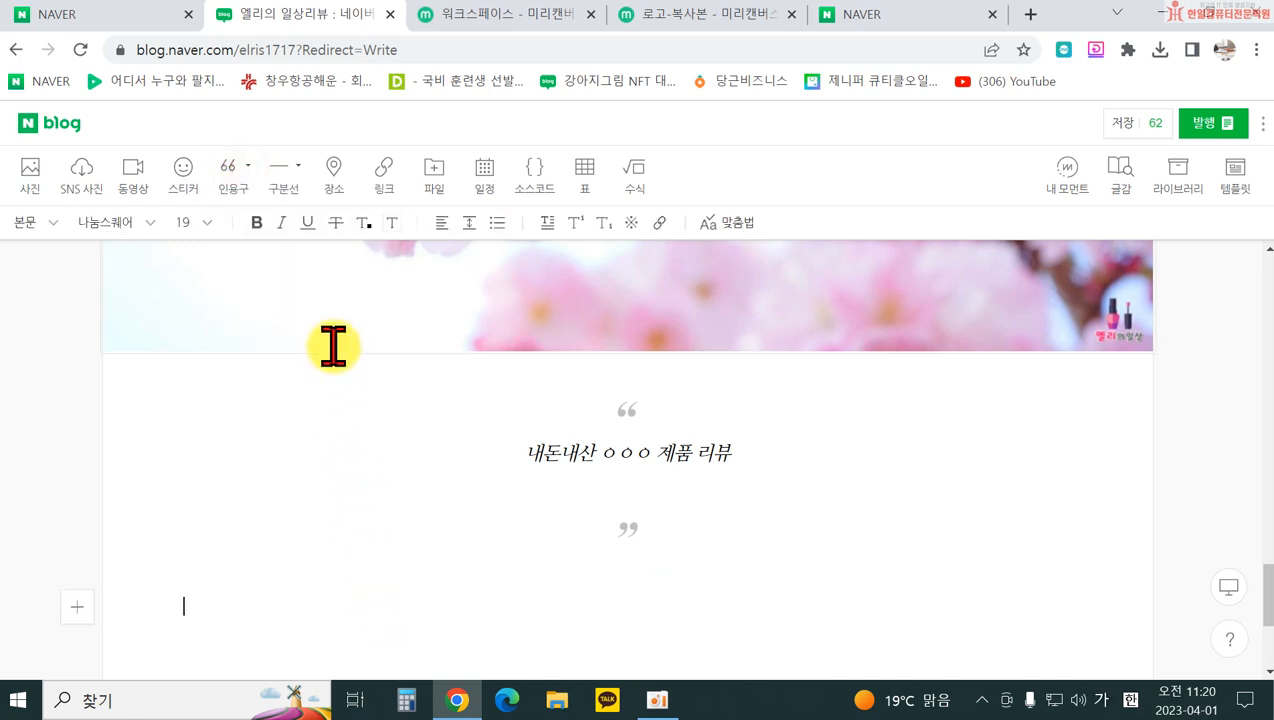
Step: Insert a dotted-style divider below the quote and centre it on the page
{"action": "left_click", "coordinate": [300, 170]}
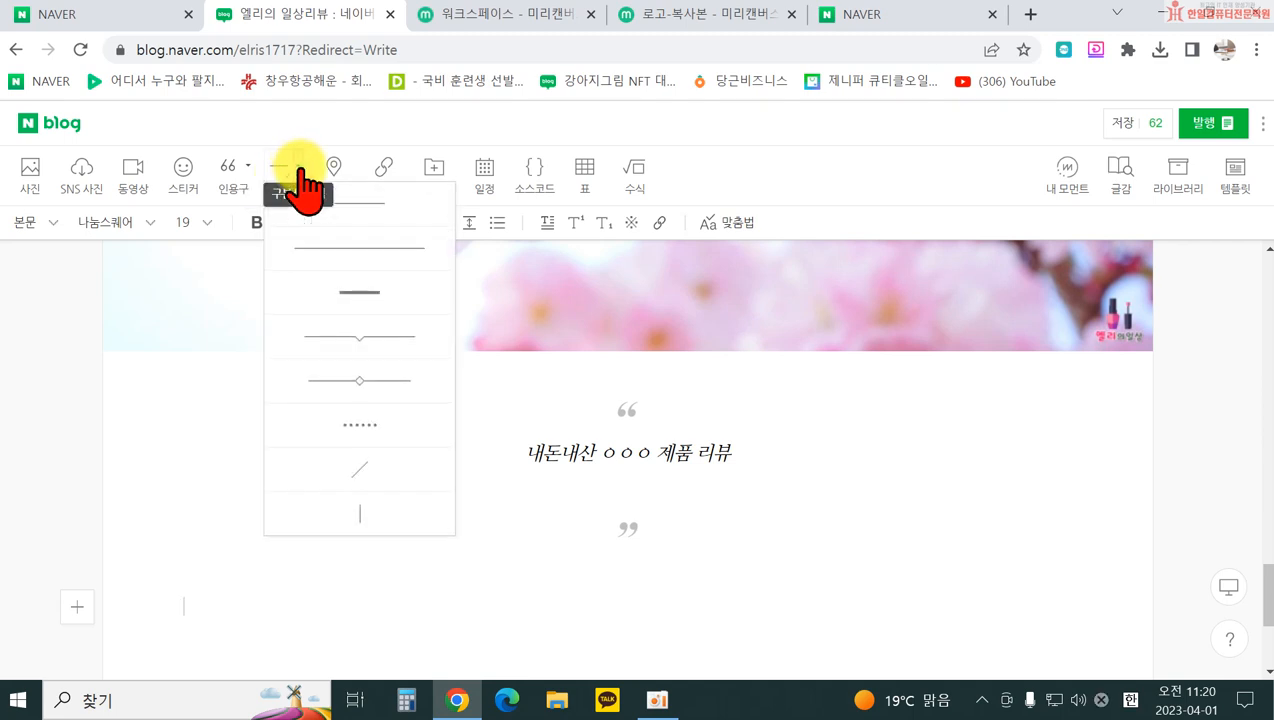
{"action": "left_click", "coordinate": [366, 432]}
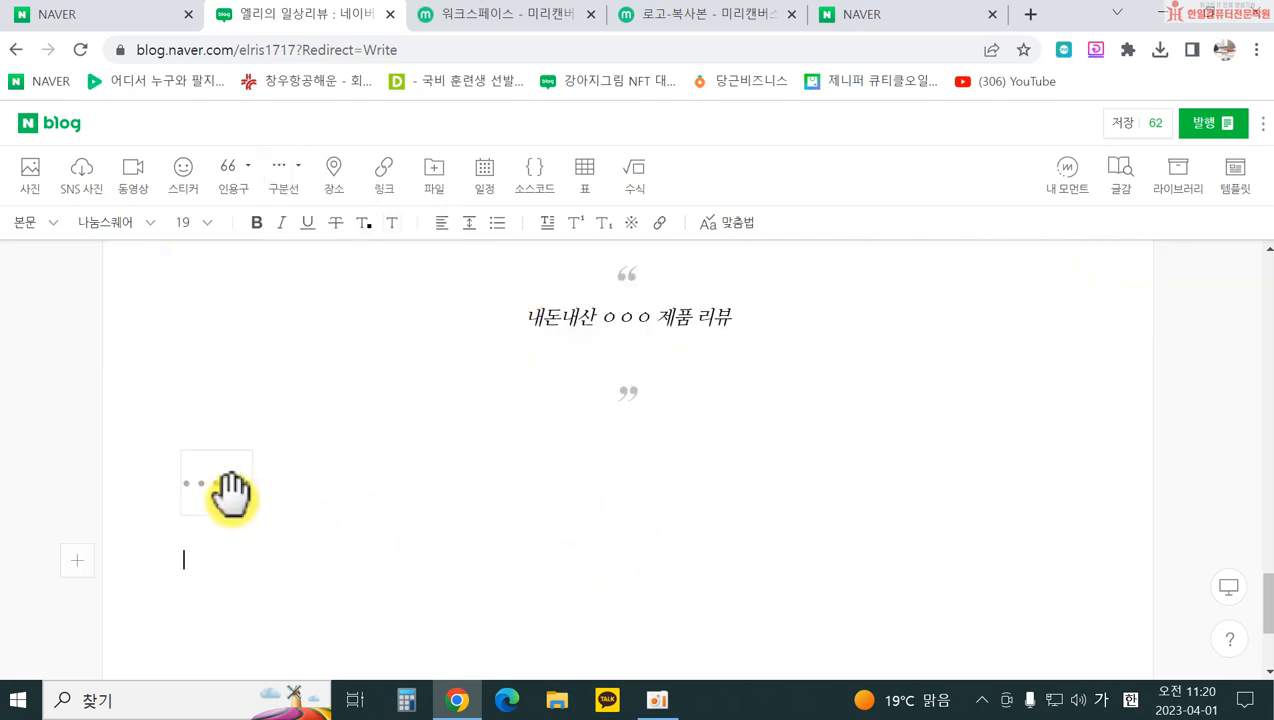
{"action": "left_click", "coordinate": [225, 488]}
{"action": "left_click", "coordinate": [78, 422]}
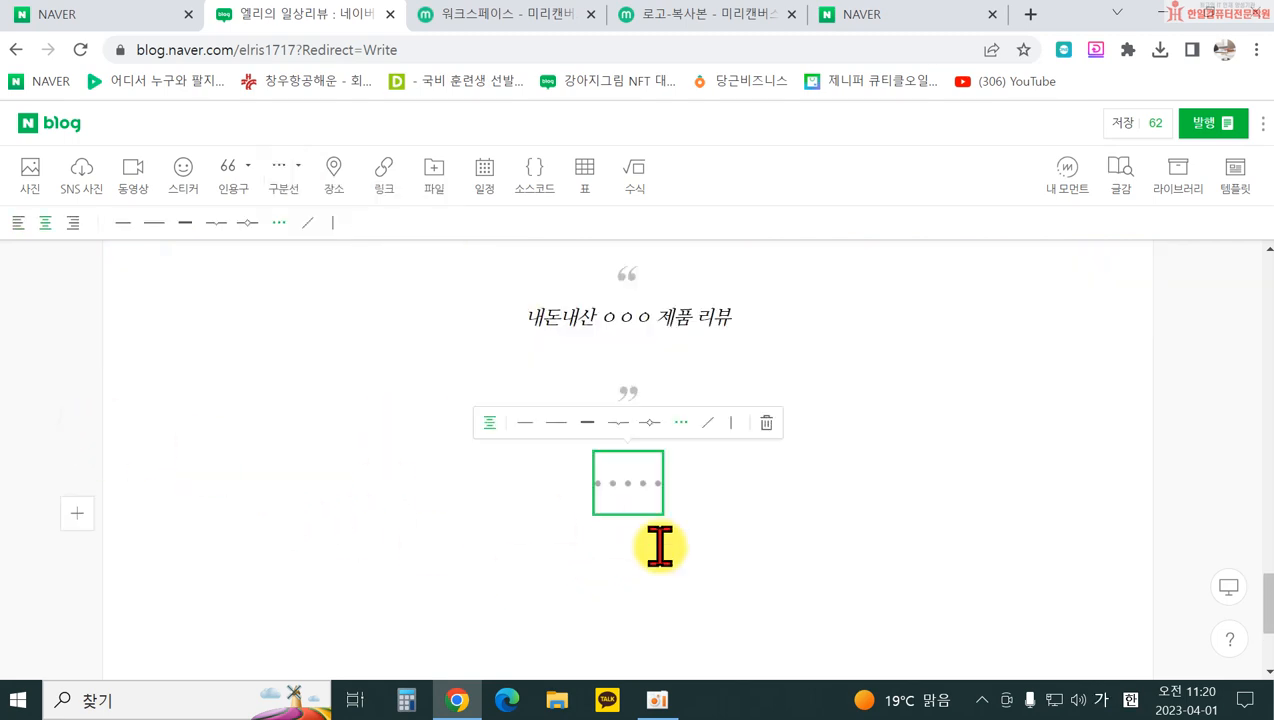
{"action": "left_click", "coordinate": [493, 568]}
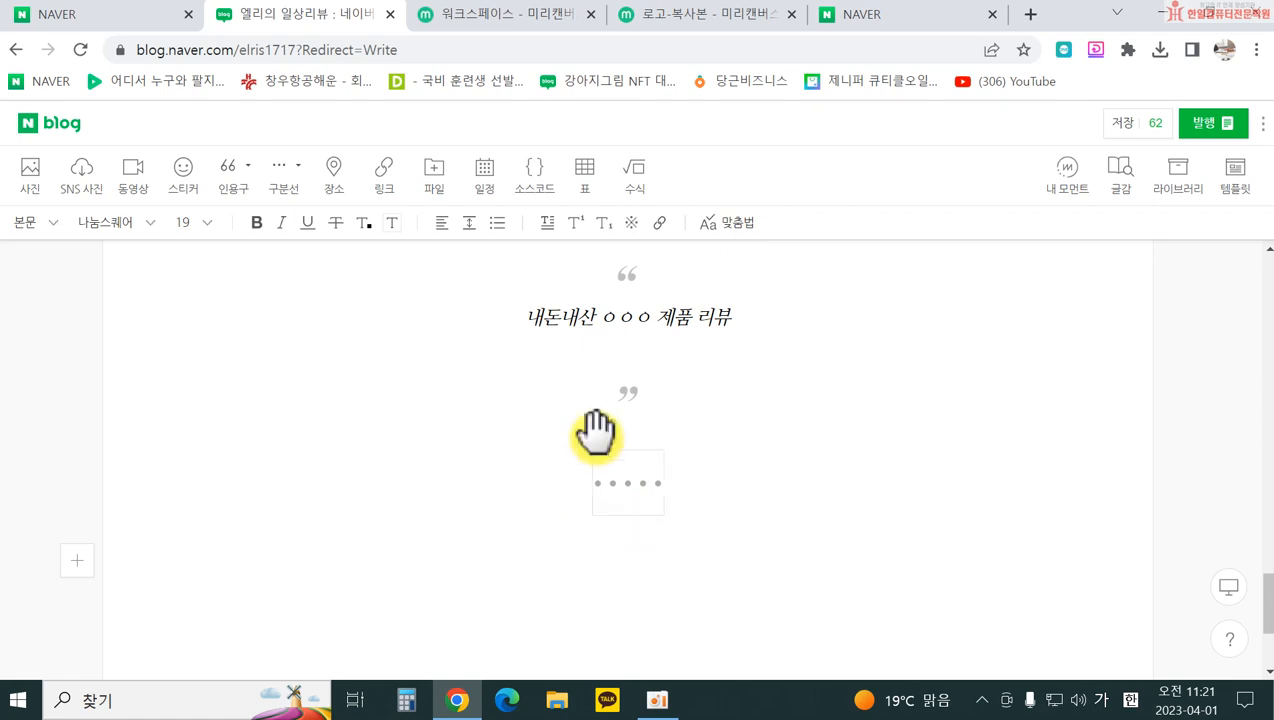
{"action": "left_click", "coordinate": [337, 175]}
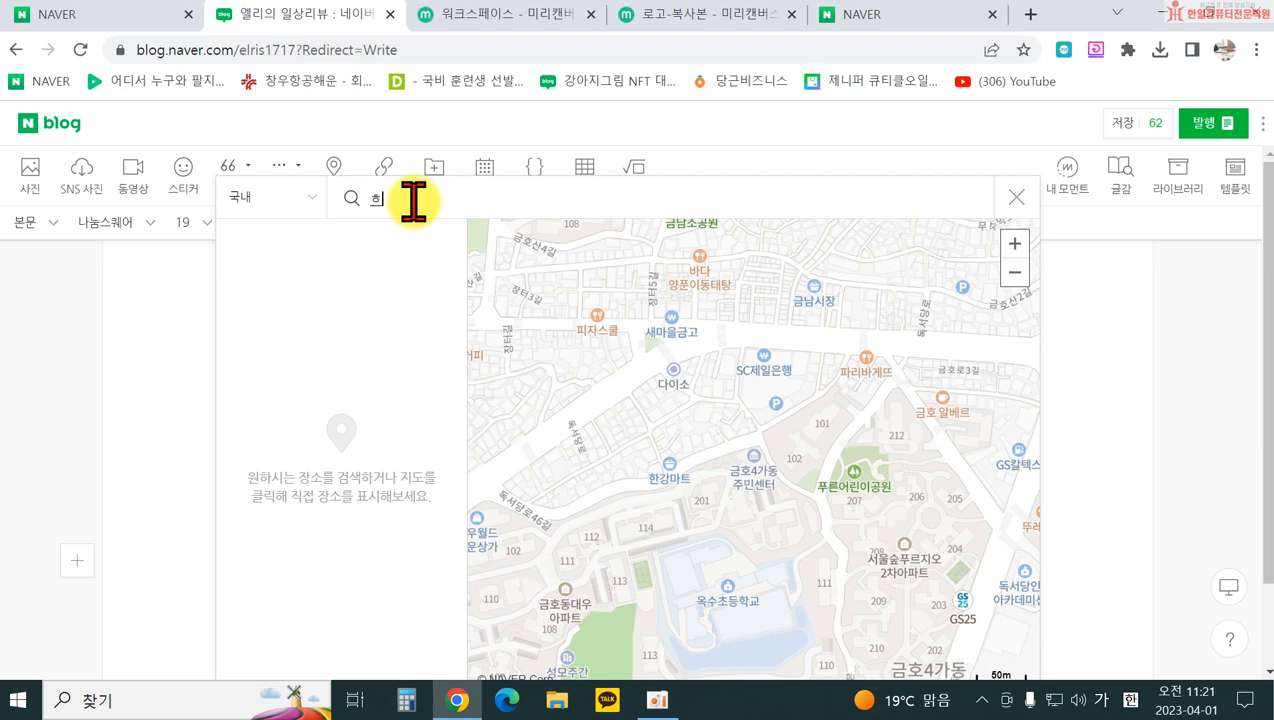
{"action": "key", "text": "BackSpace"}
{"action": "type", "text": "한의"}
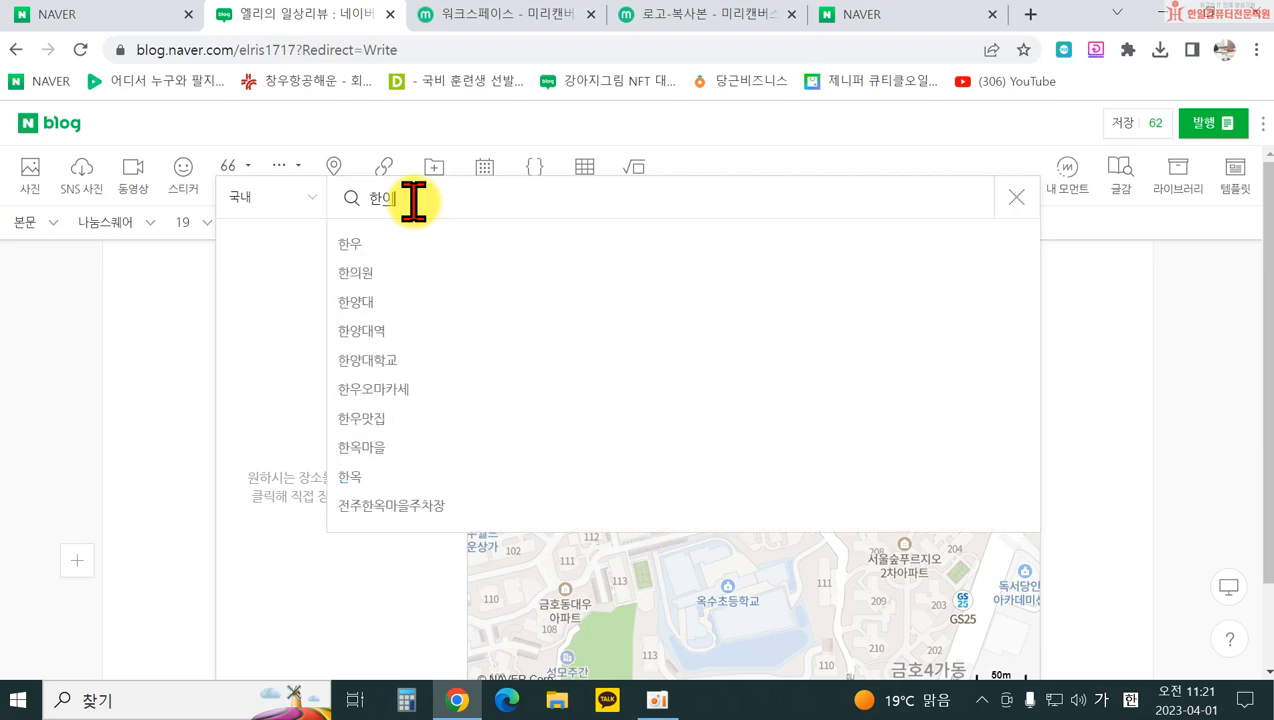
{"action": "type", "text": "ㄹ컴퓨터"}
{"action": "type", "text": "학원"}
{"action": "key", "text": "Return"}
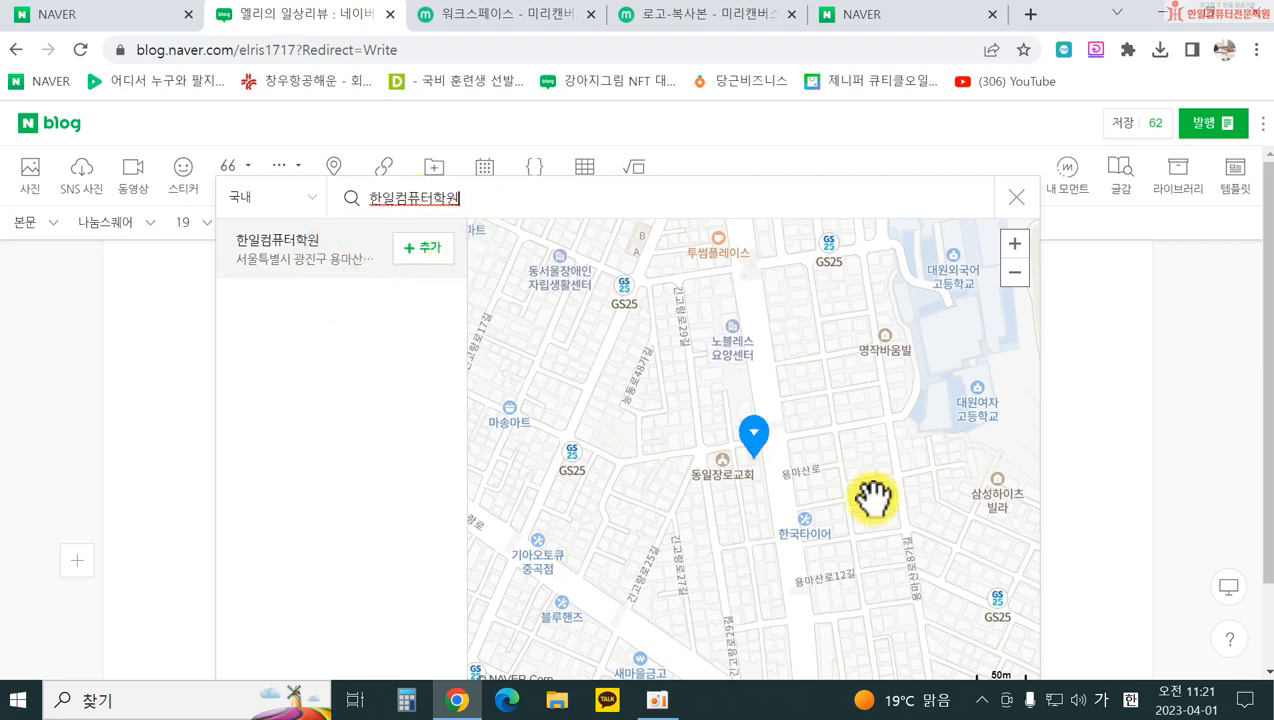
{"action": "left_click", "coordinate": [410, 250]}
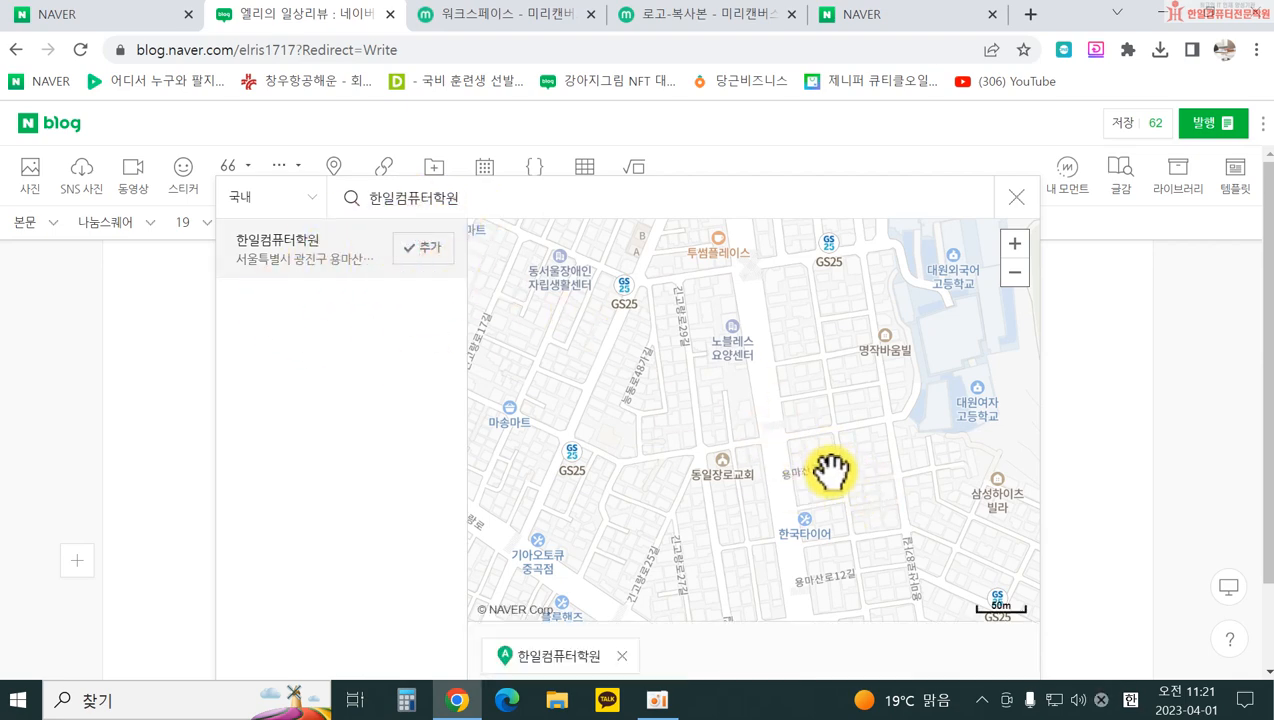
{"action": "scroll", "coordinate": [824, 469], "scroll_direction": "down", "scroll_amount": 1}
{"action": "scroll", "coordinate": [1262, 590], "scroll_direction": "down", "scroll_amount": 2}
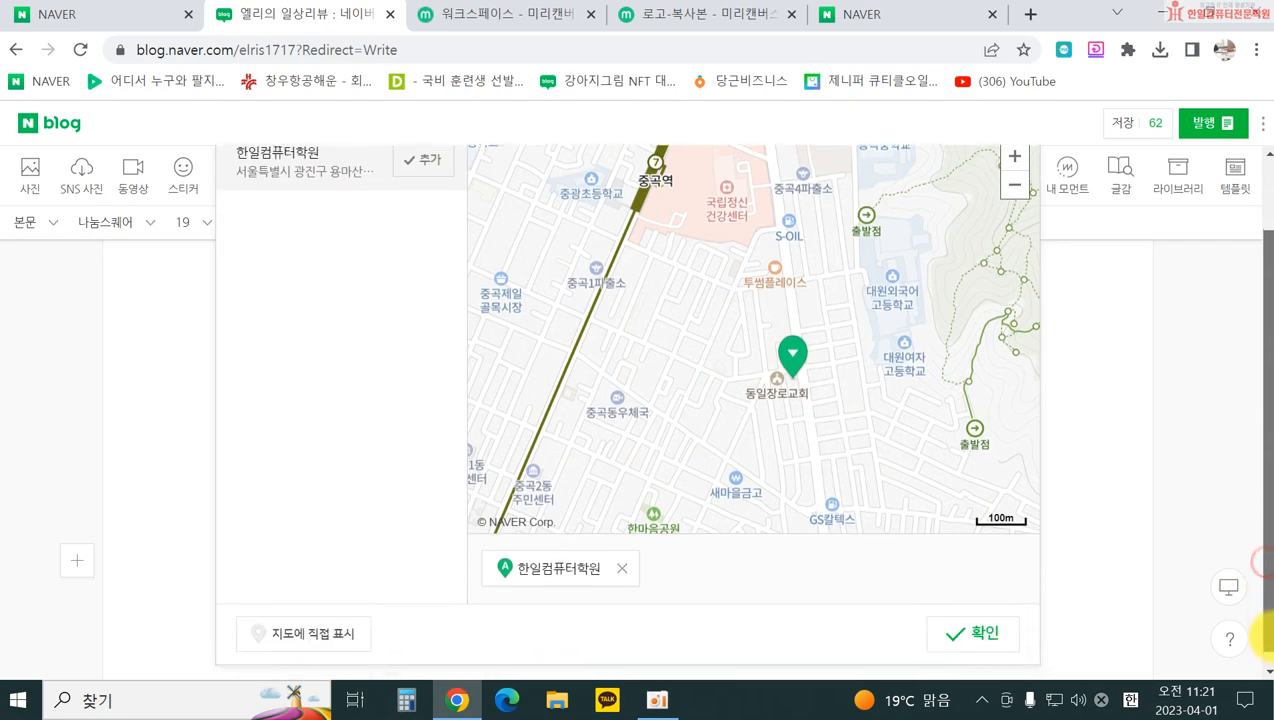
{"action": "left_click", "coordinate": [966, 625]}
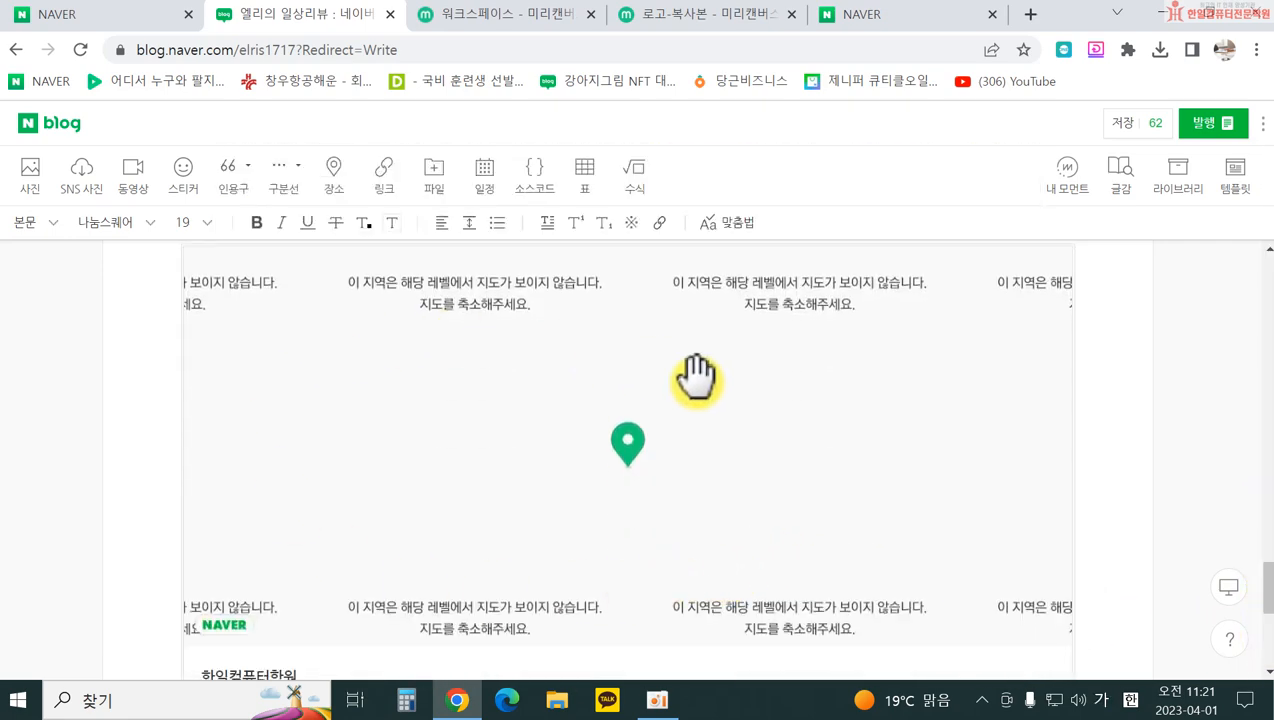
{"action": "scroll", "coordinate": [651, 361], "scroll_direction": "down", "scroll_amount": 2}
{"action": "scroll", "coordinate": [656, 391], "scroll_direction": "up", "scroll_amount": 2}
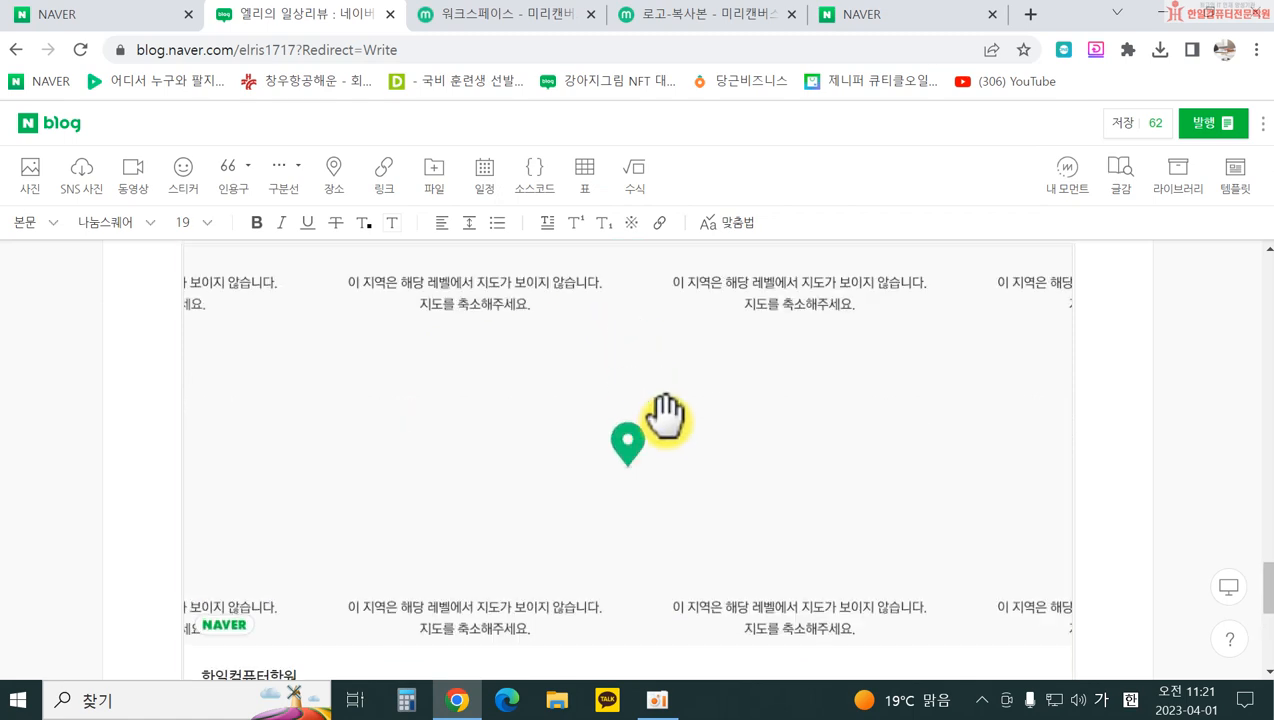
{"action": "left_click", "coordinate": [662, 418]}
{"action": "scroll", "coordinate": [580, 430], "scroll_direction": "down", "scroll_amount": 2}
{"action": "scroll", "coordinate": [512, 434], "scroll_direction": "up", "scroll_amount": 3}
{"action": "left_click_drag", "start_coordinate": [508, 432], "coordinate": [597, 366]}
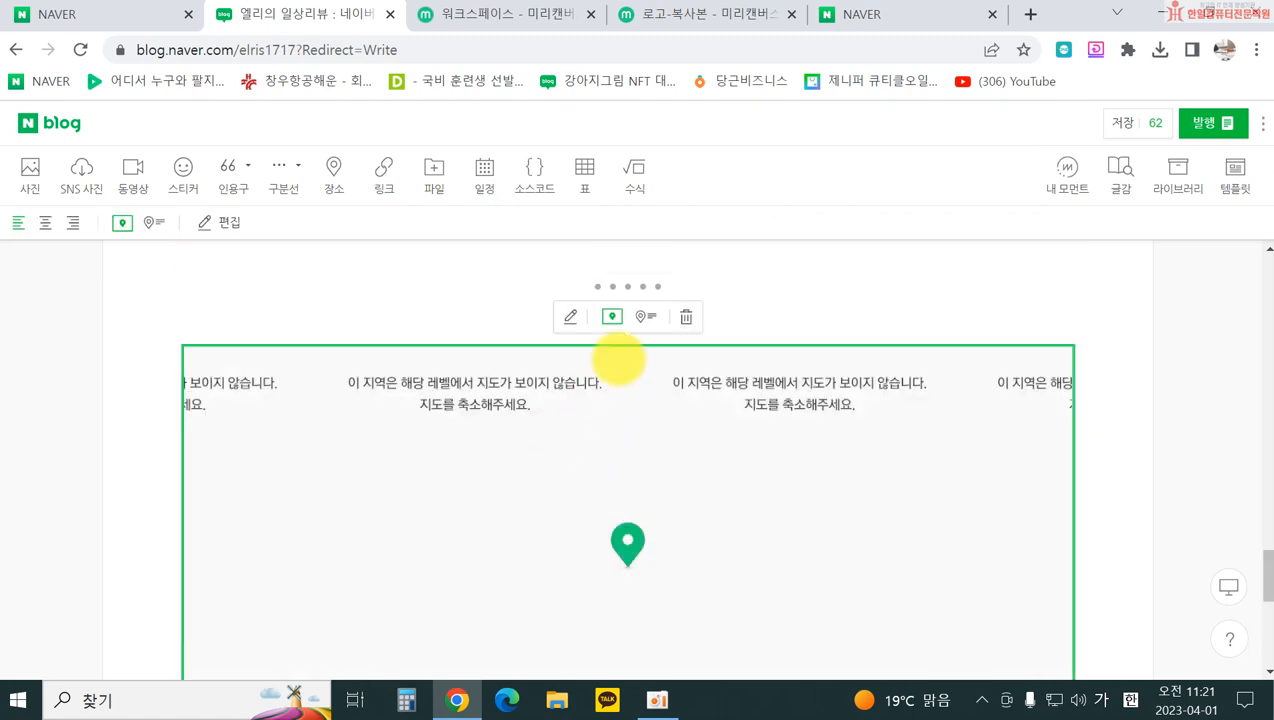
{"action": "left_click", "coordinate": [680, 322]}
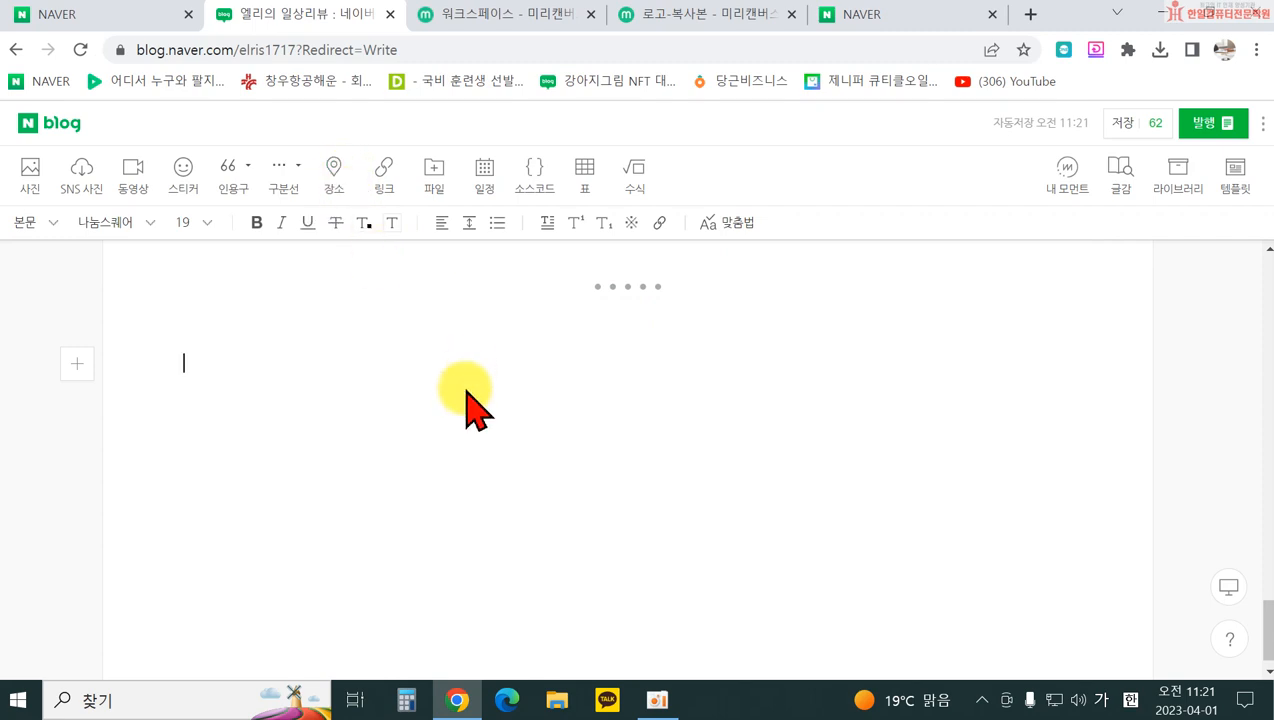
{"action": "left_click", "coordinate": [336, 174]}
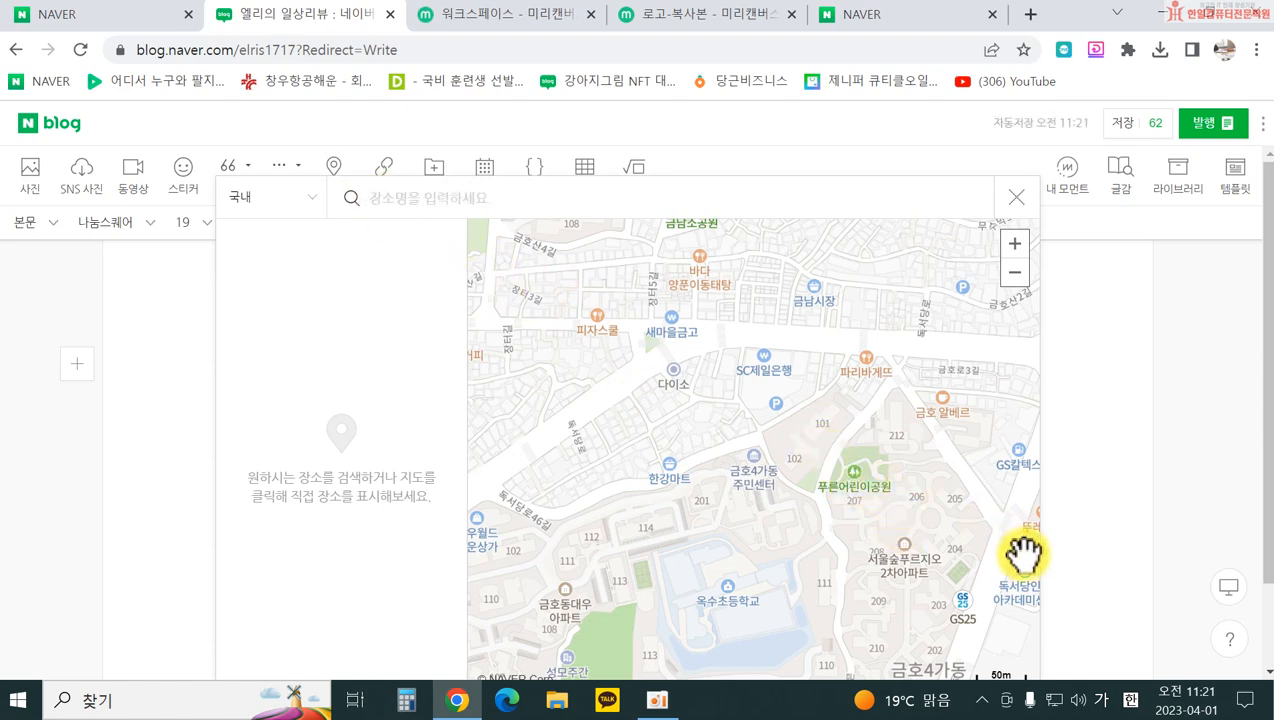
{"action": "left_click_drag", "start_coordinate": [961, 515], "coordinate": [646, 447]}
{"action": "left_click_drag", "start_coordinate": [840, 465], "coordinate": [690, 490]}
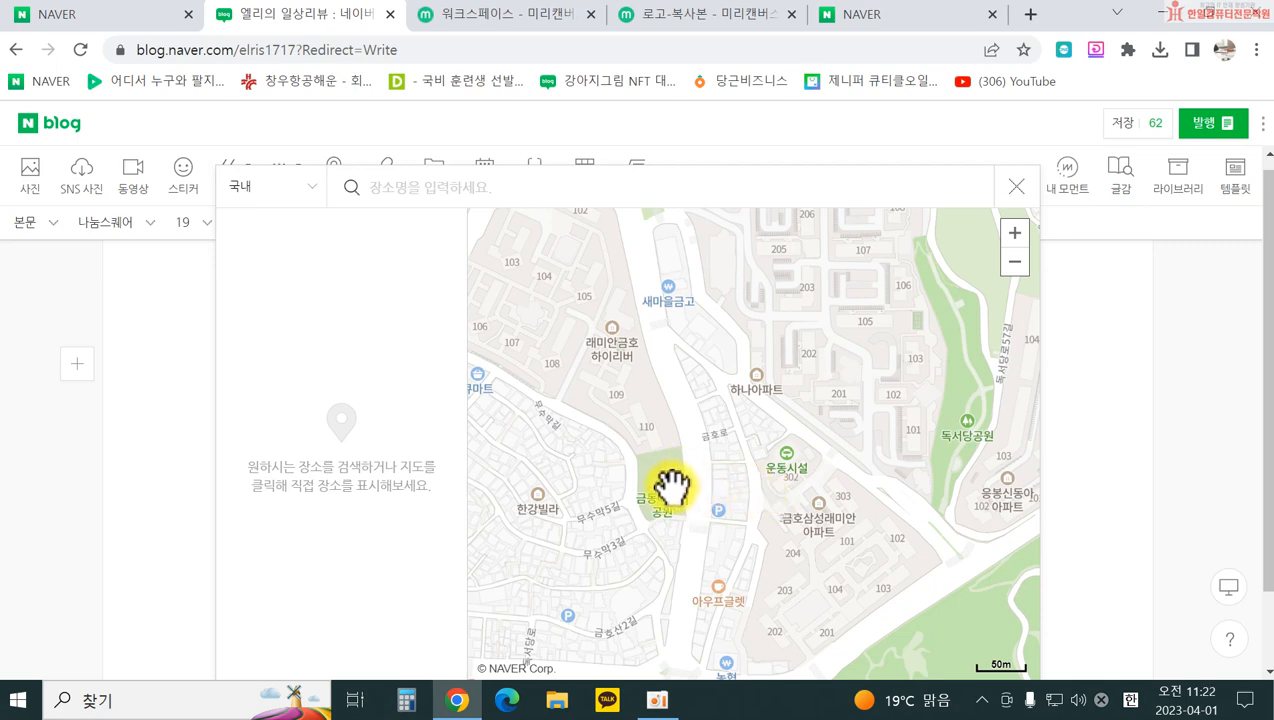
{"action": "scroll", "coordinate": [375, 611], "scroll_direction": "down", "scroll_amount": 1}
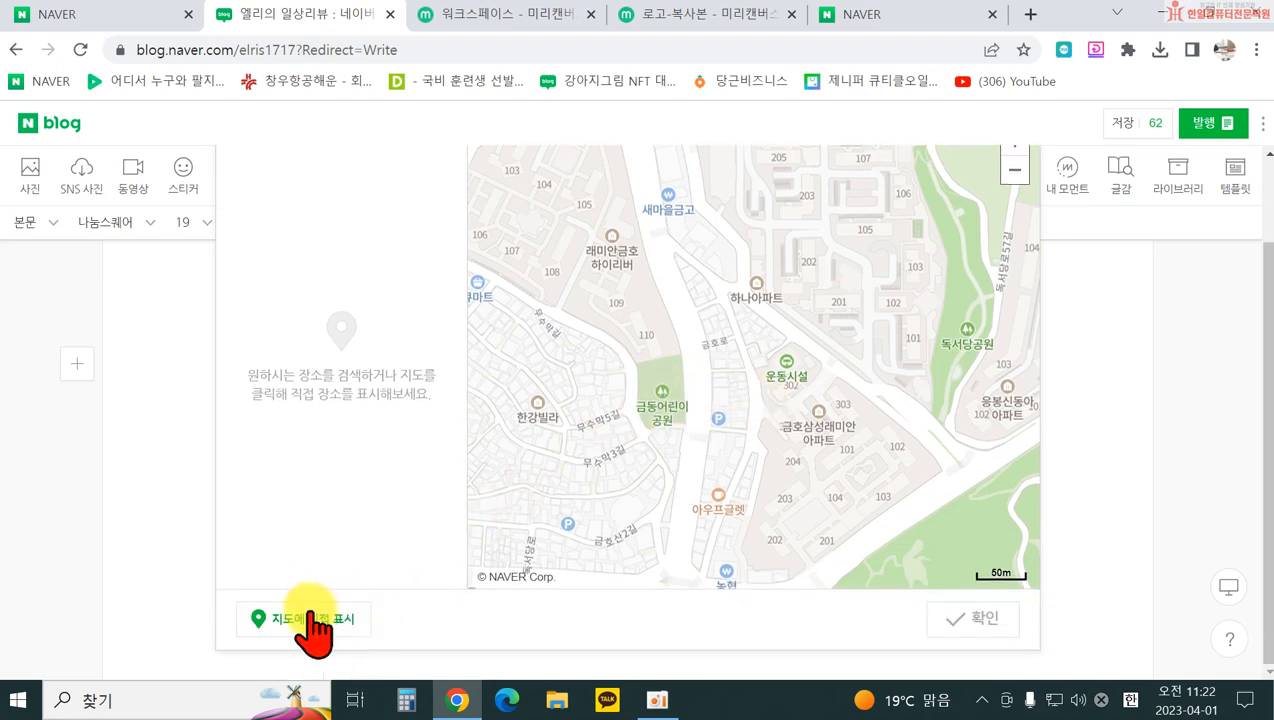
{"action": "left_click", "coordinate": [310, 615]}
{"action": "left_click", "coordinate": [668, 358]}
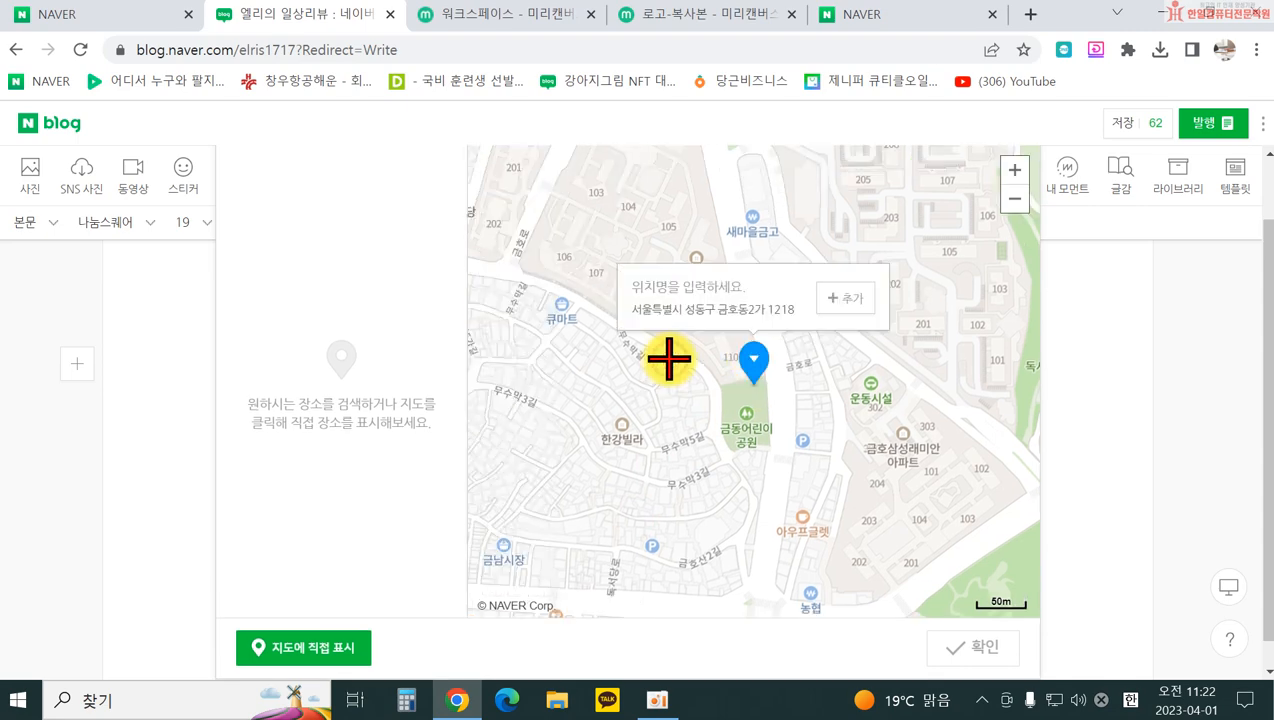
{"action": "left_click", "coordinate": [684, 285]}
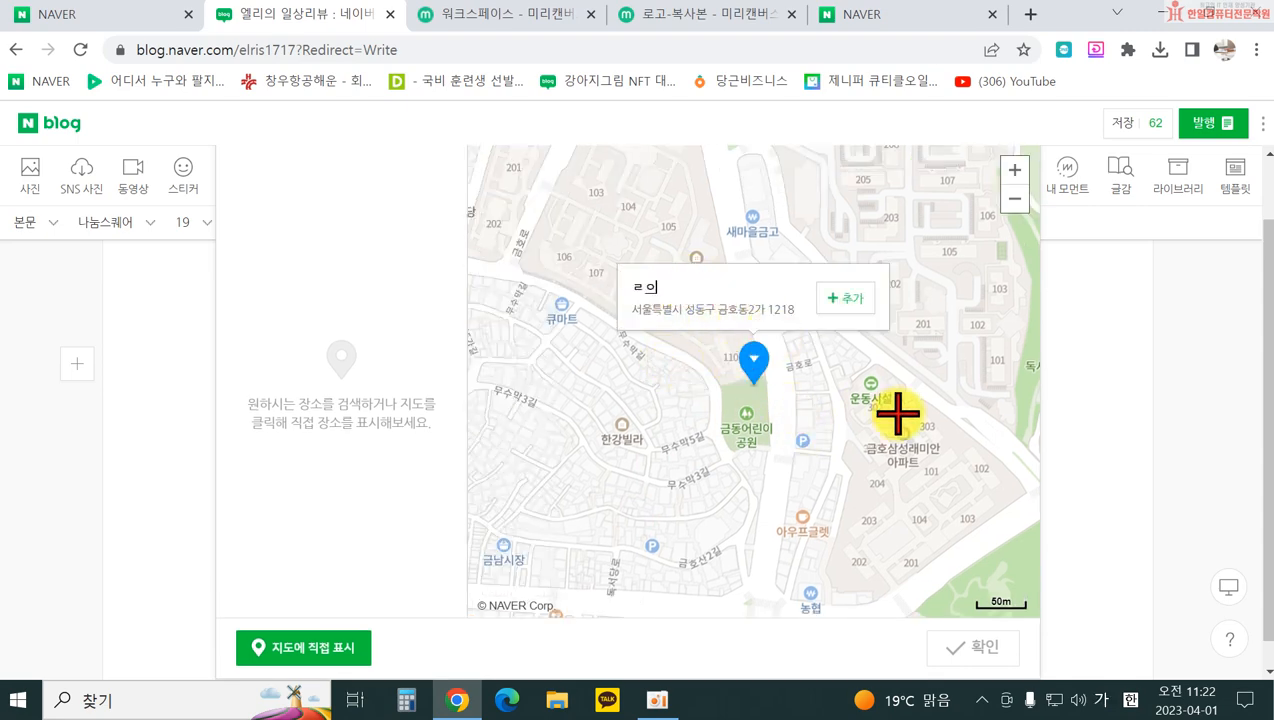
{"action": "left_click", "coordinate": [840, 298]}
{"action": "scroll", "coordinate": [879, 489], "scroll_direction": "down", "scroll_amount": 1}
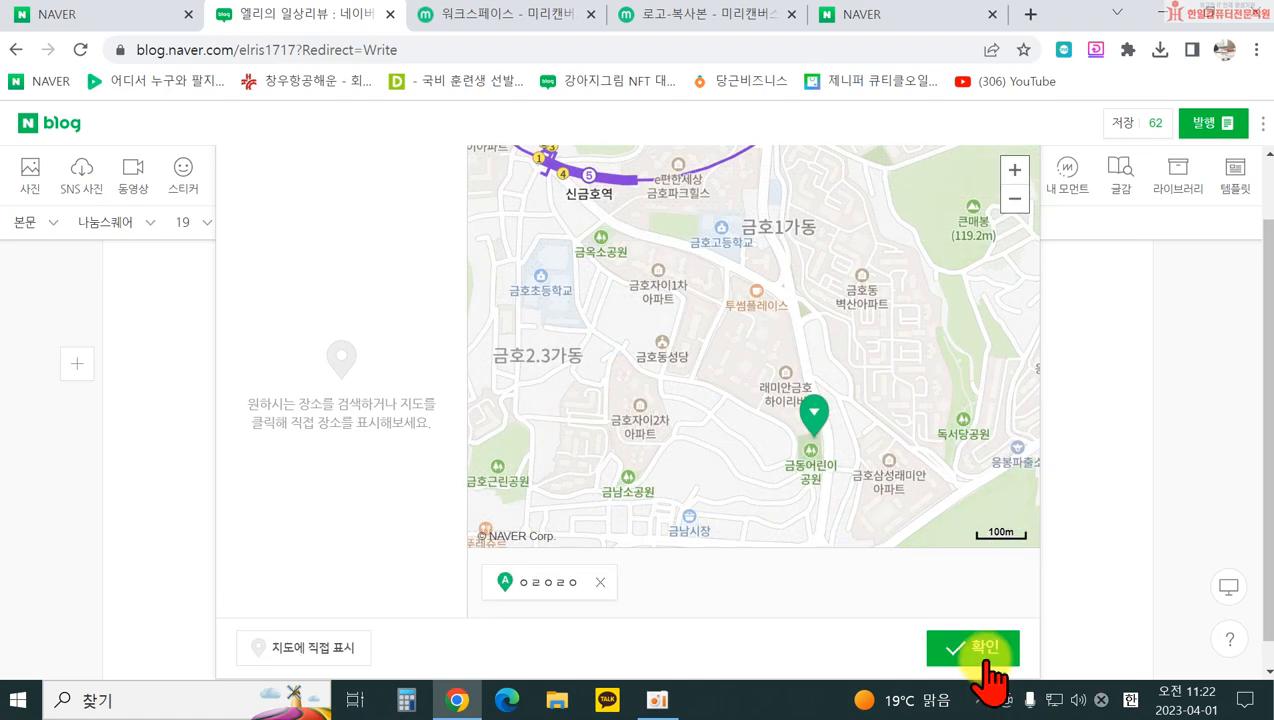
{"action": "left_click", "coordinate": [975, 648]}
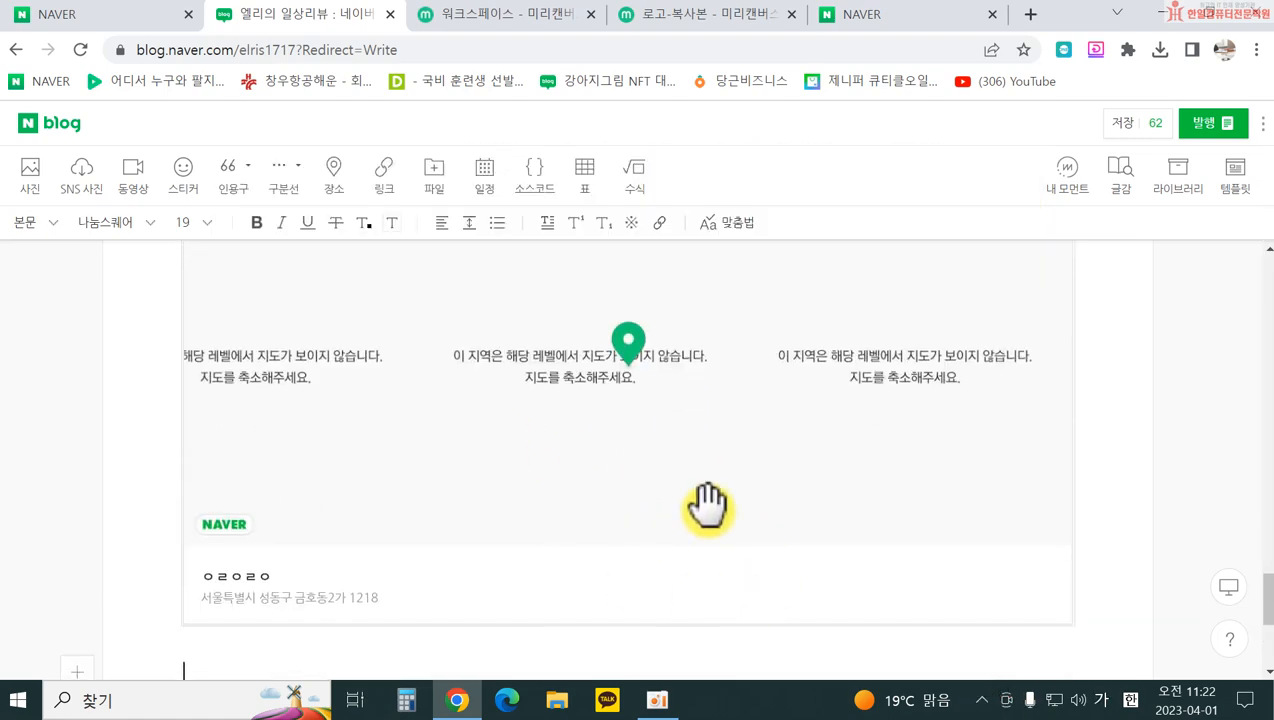
{"action": "scroll", "coordinate": [708, 503], "scroll_direction": "up", "scroll_amount": 2}
{"action": "left_click", "coordinate": [540, 461]}
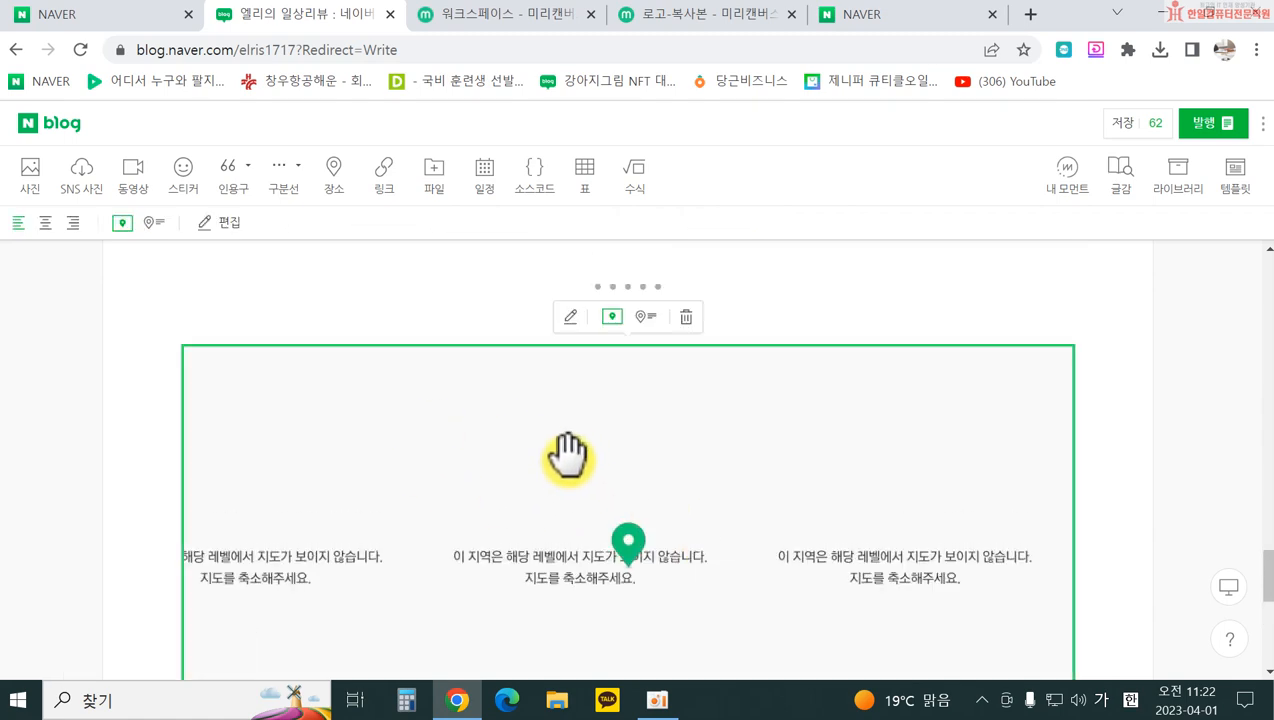
{"action": "left_click", "coordinate": [687, 318]}
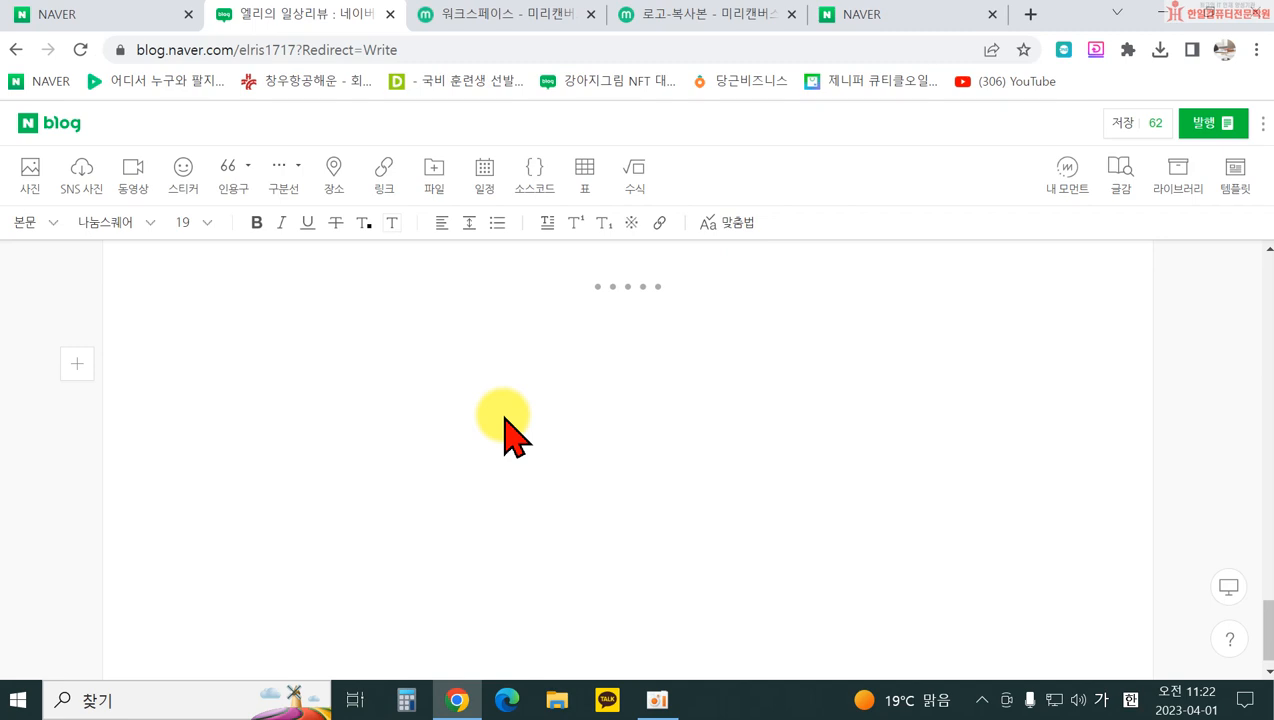
{"action": "left_click", "coordinate": [382, 178]}
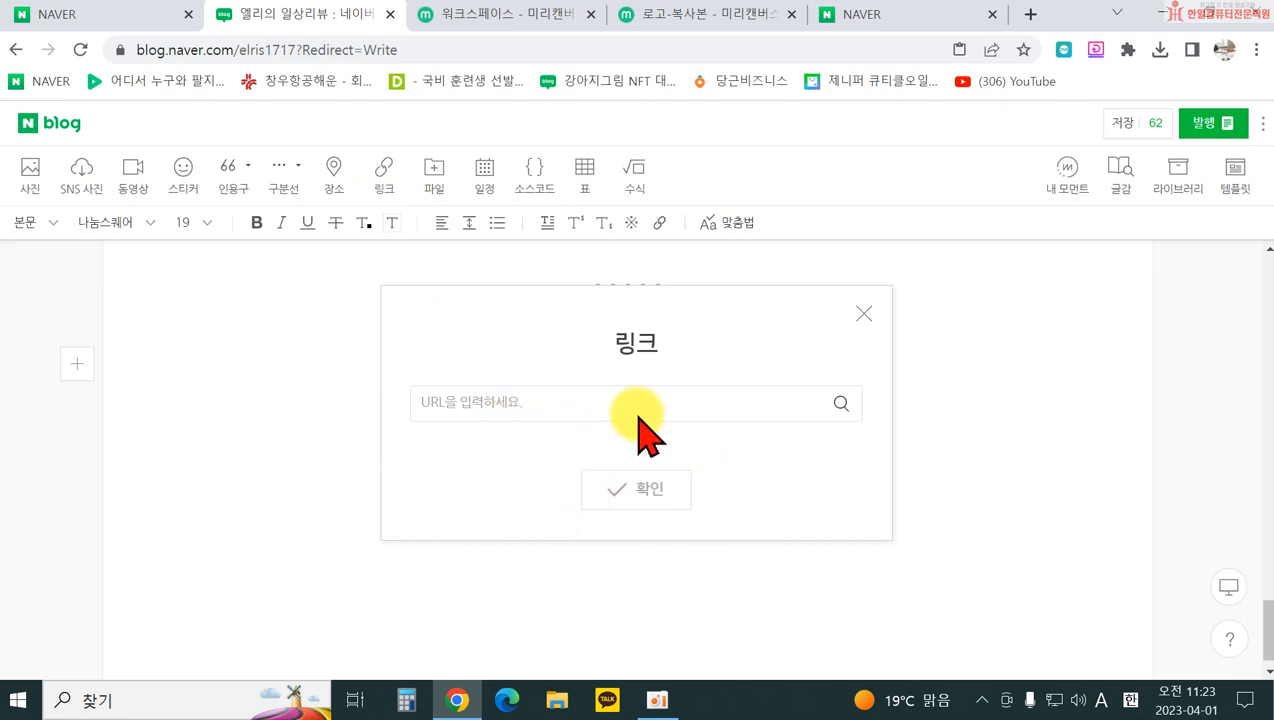
{"action": "left_click", "coordinate": [862, 311]}
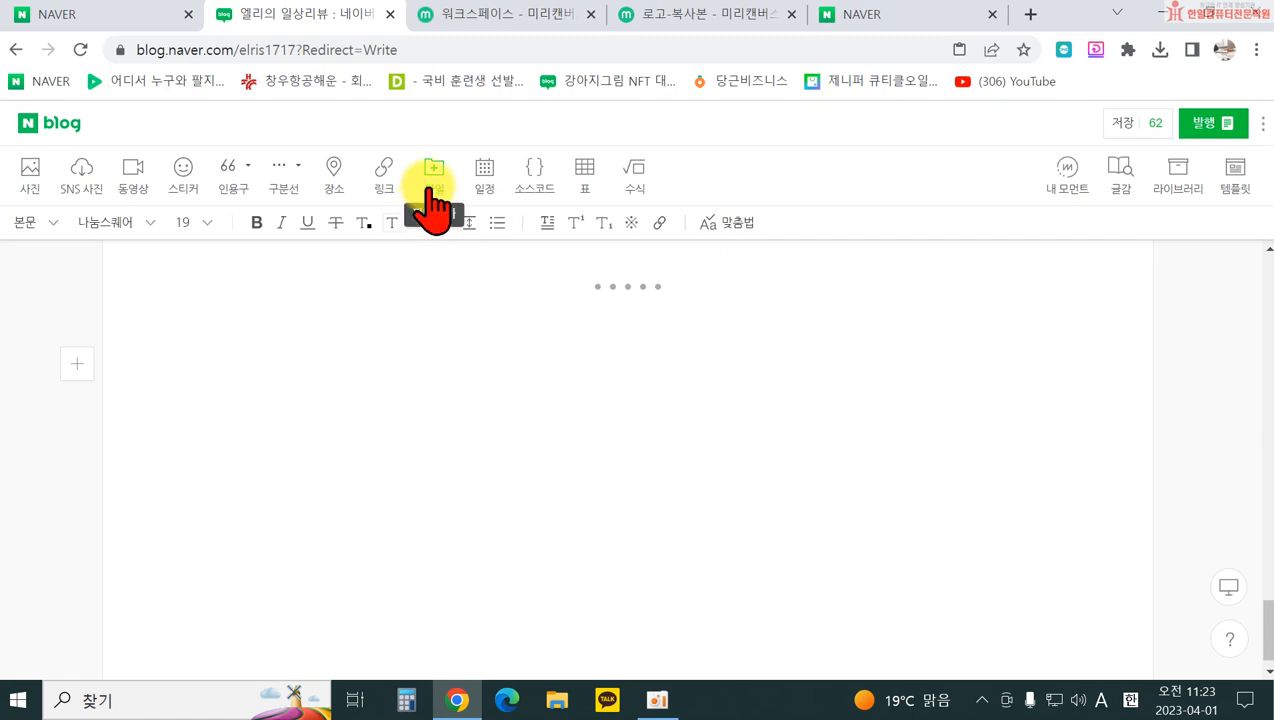
{"action": "left_click", "coordinate": [440, 175]}
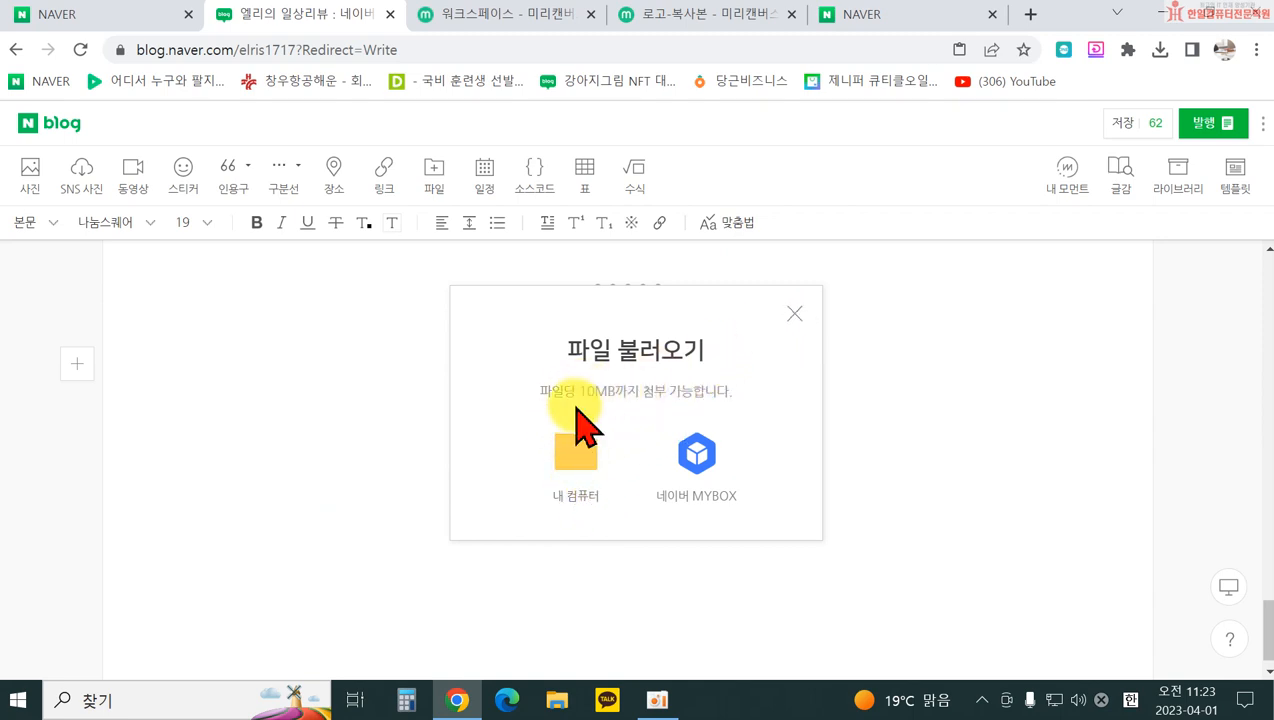
{"action": "left_click", "coordinate": [794, 316]}
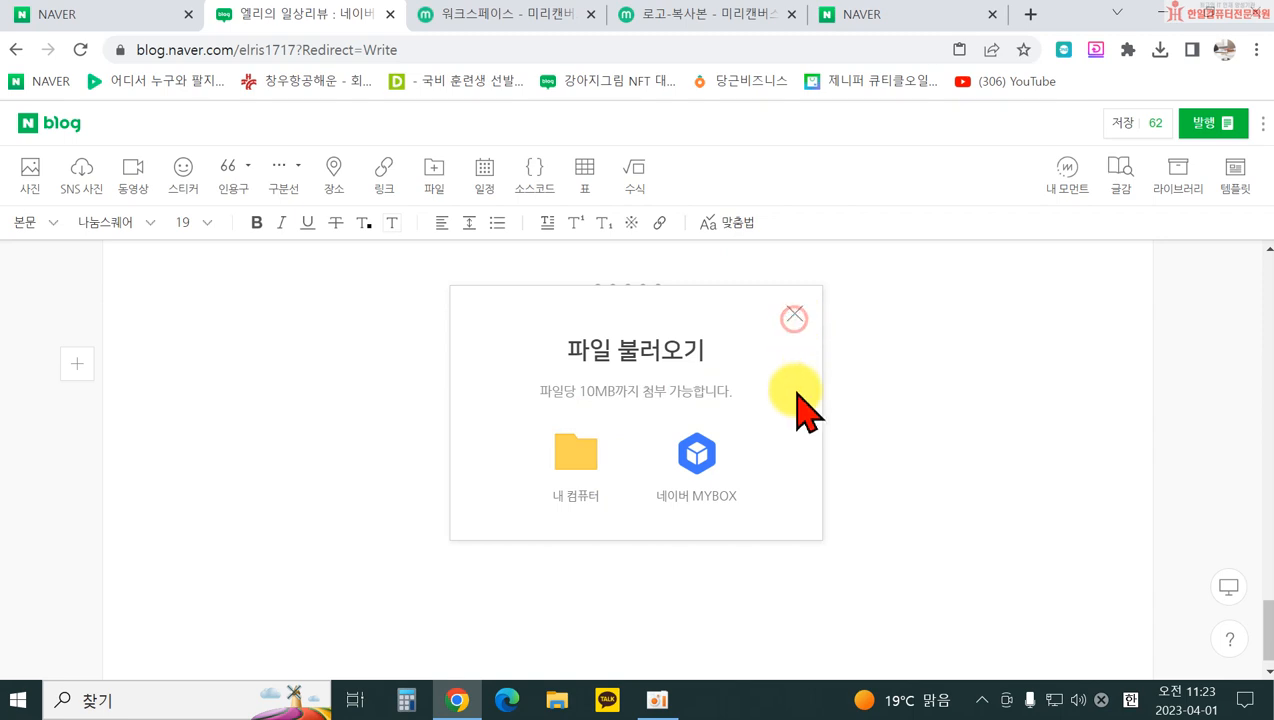
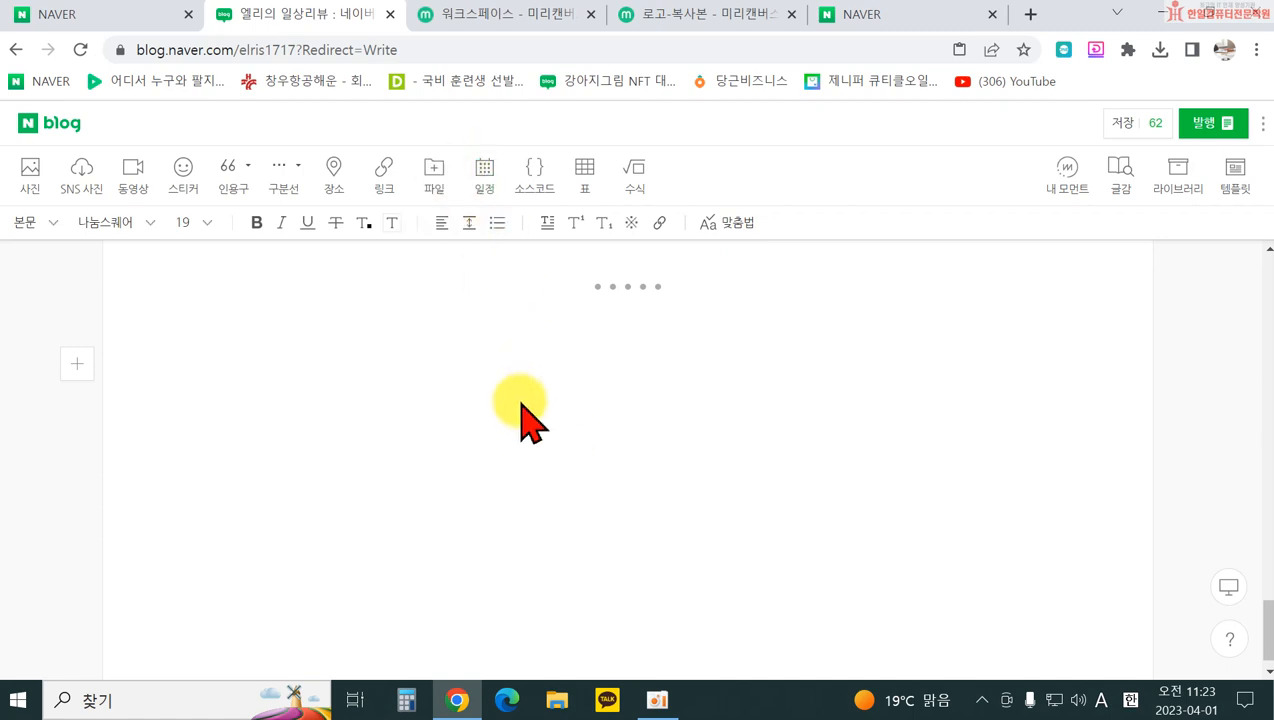
Step: Try the schedule form, then insert a code block, toggle grey and dark styles, and delete it
{"action": "left_click", "coordinate": [486, 190]}
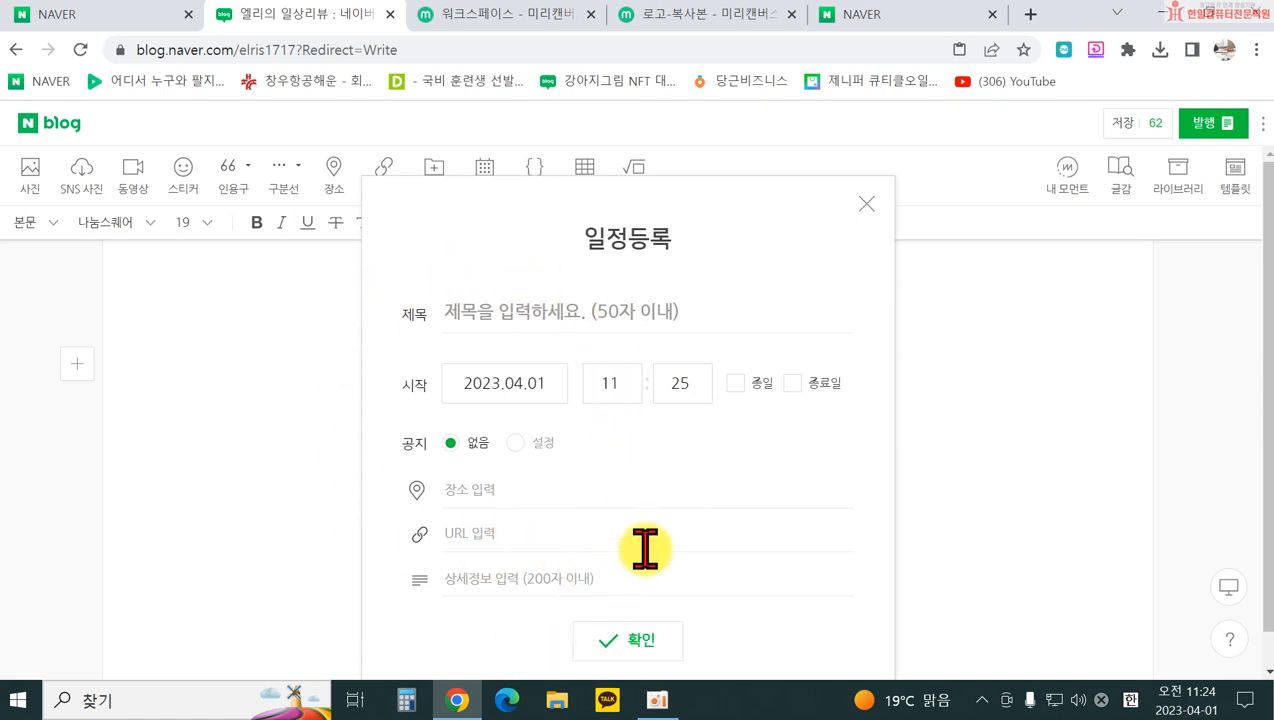
{"action": "left_click", "coordinate": [866, 205]}
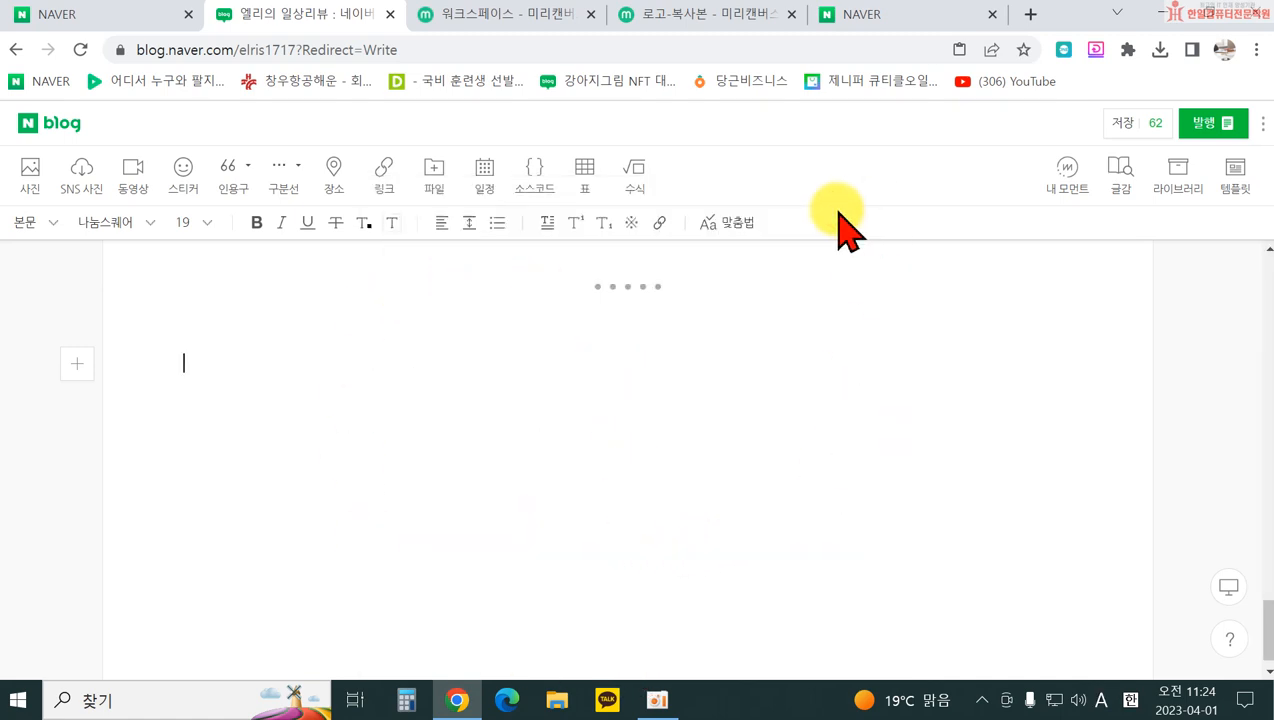
{"action": "left_click", "coordinate": [537, 180]}
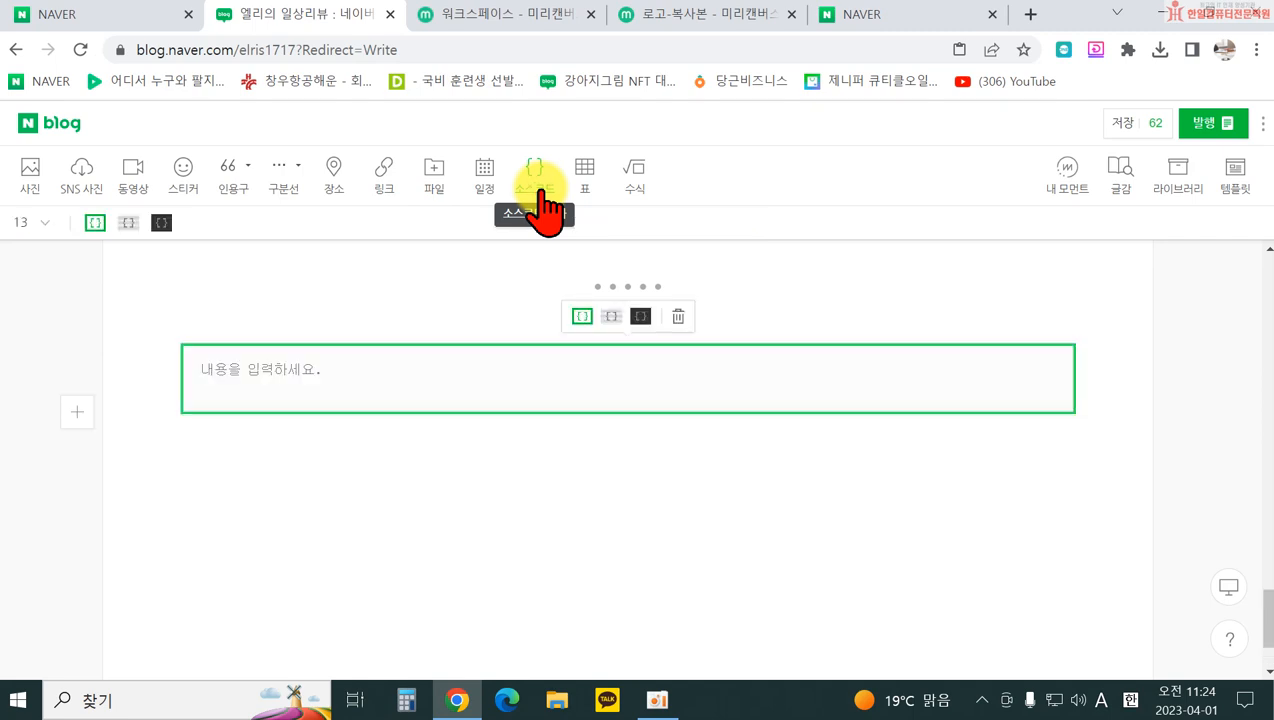
{"action": "left_click", "coordinate": [611, 316]}
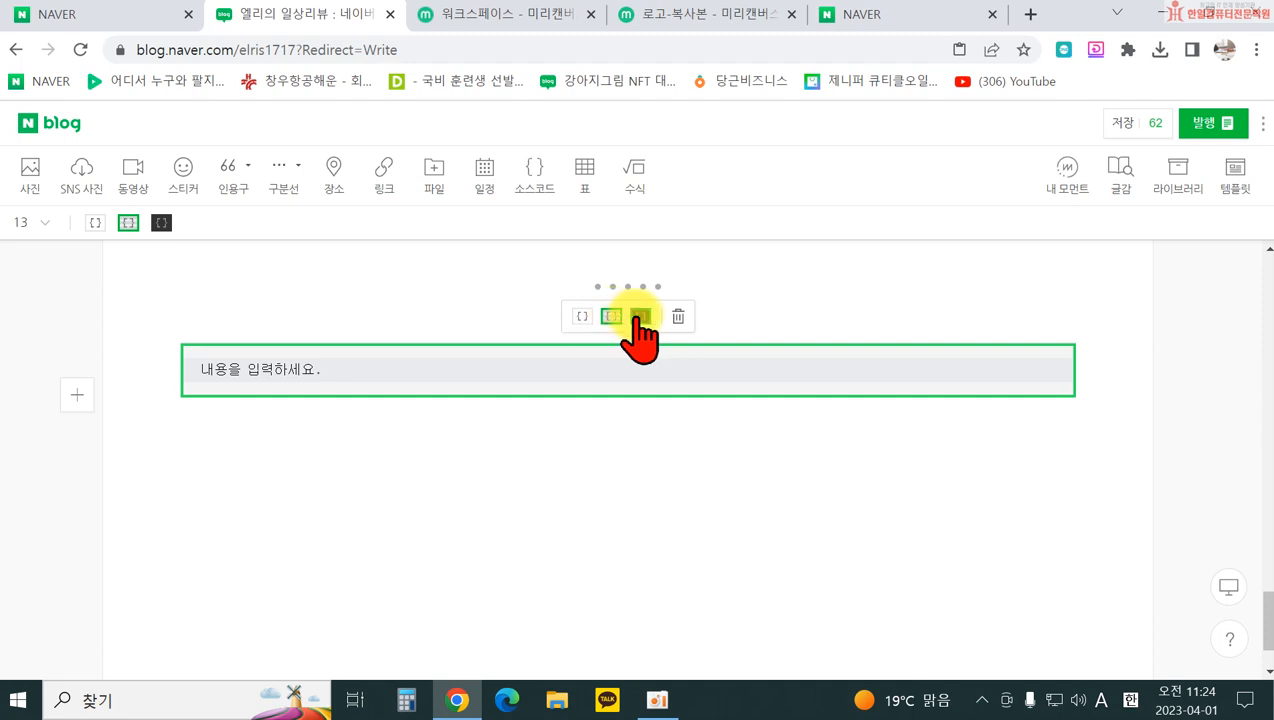
{"action": "left_click", "coordinate": [641, 316]}
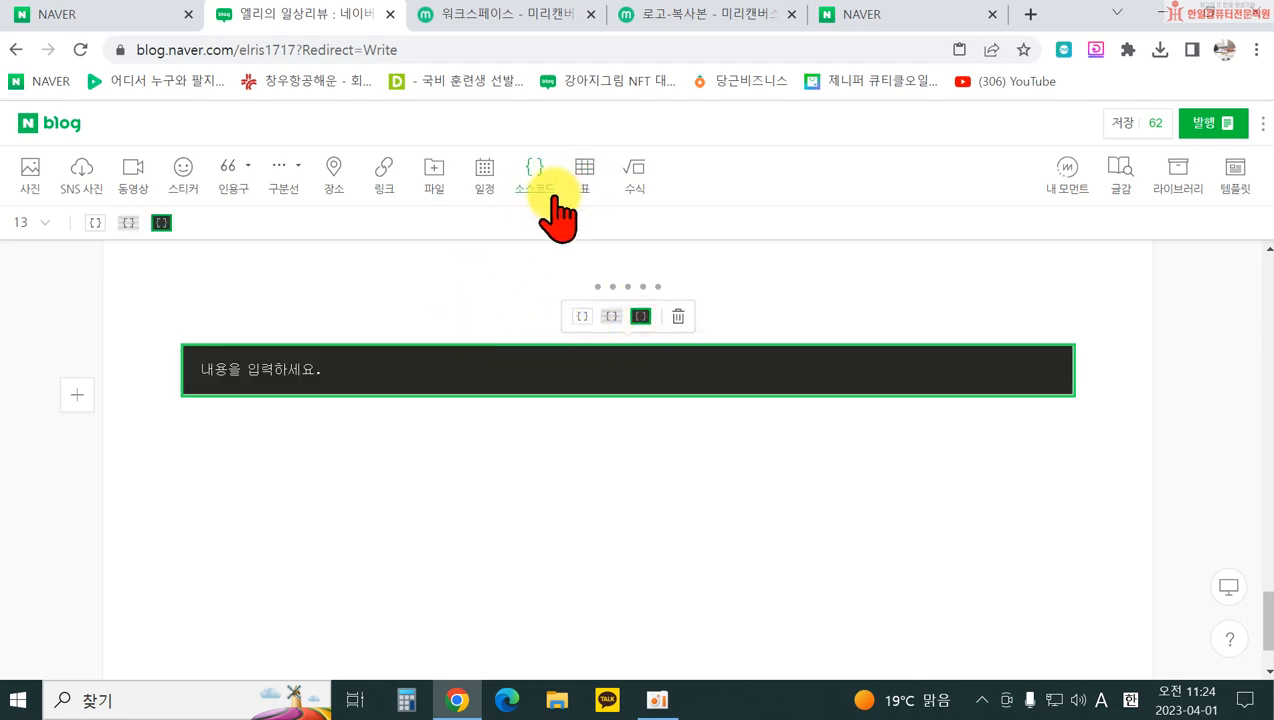
{"action": "left_click", "coordinate": [609, 317]}
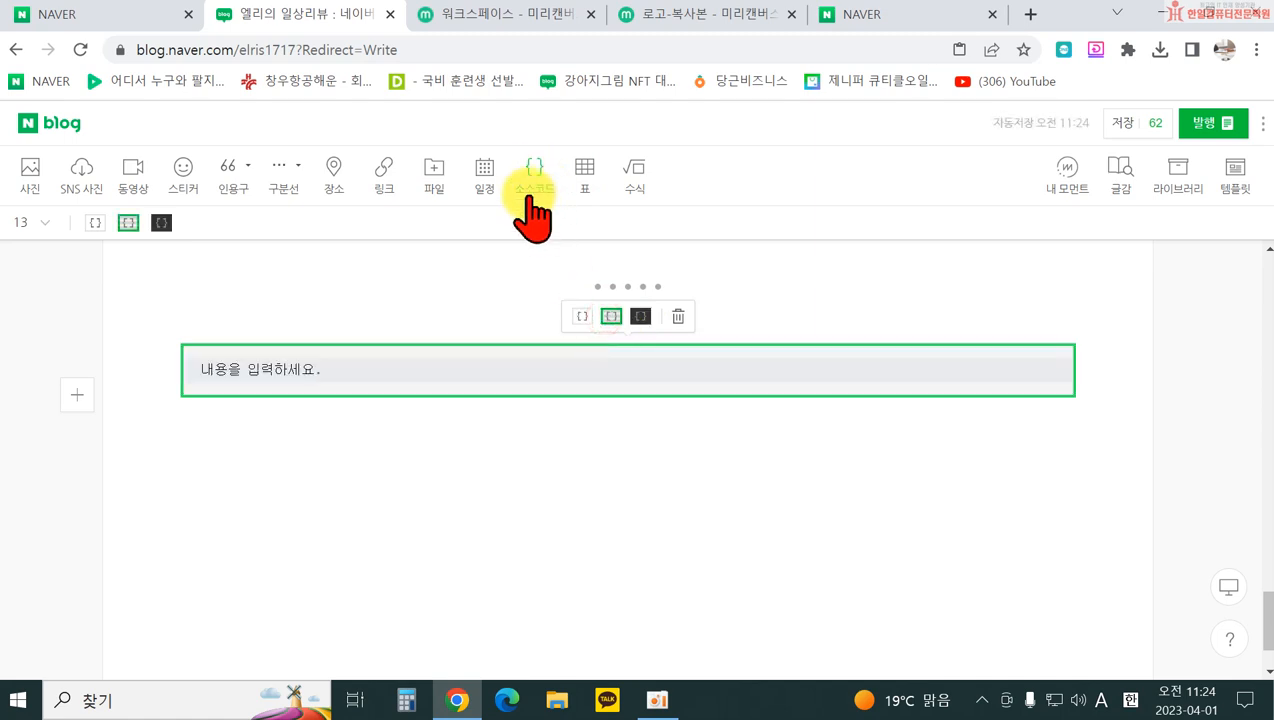
{"action": "left_click", "coordinate": [680, 316]}
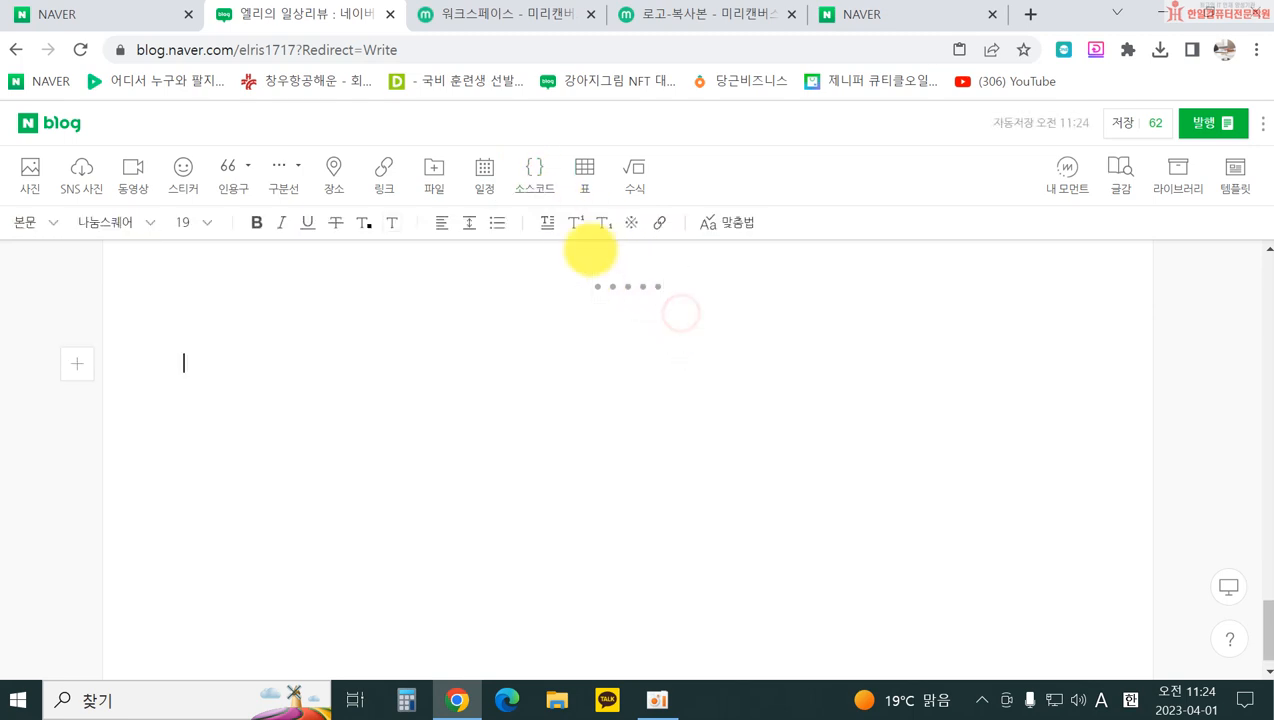
Step: Insert a 3x3 table, add a fourth column, merge the top row and fill it light salmon
{"action": "left_click", "coordinate": [588, 175]}
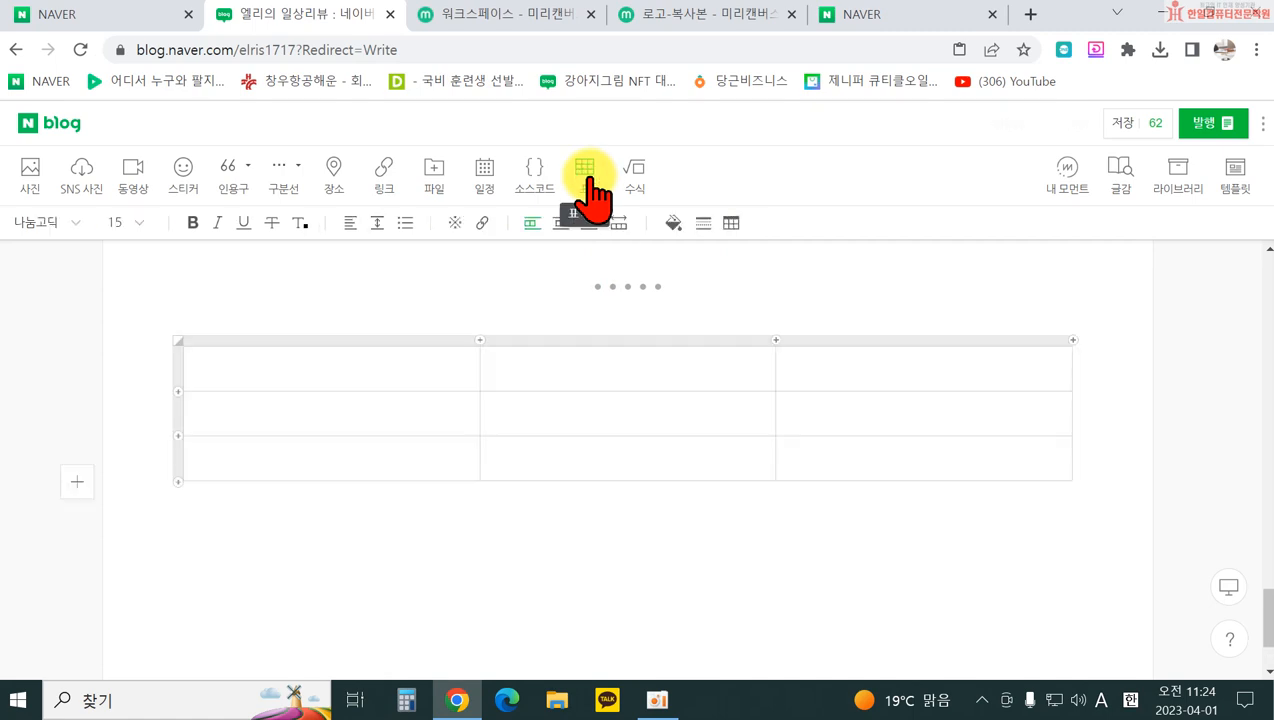
{"action": "left_click", "coordinate": [480, 340]}
{"action": "left_click", "coordinate": [332, 376]}
{"action": "left_click_drag", "start_coordinate": [328, 372], "coordinate": [955, 378]}
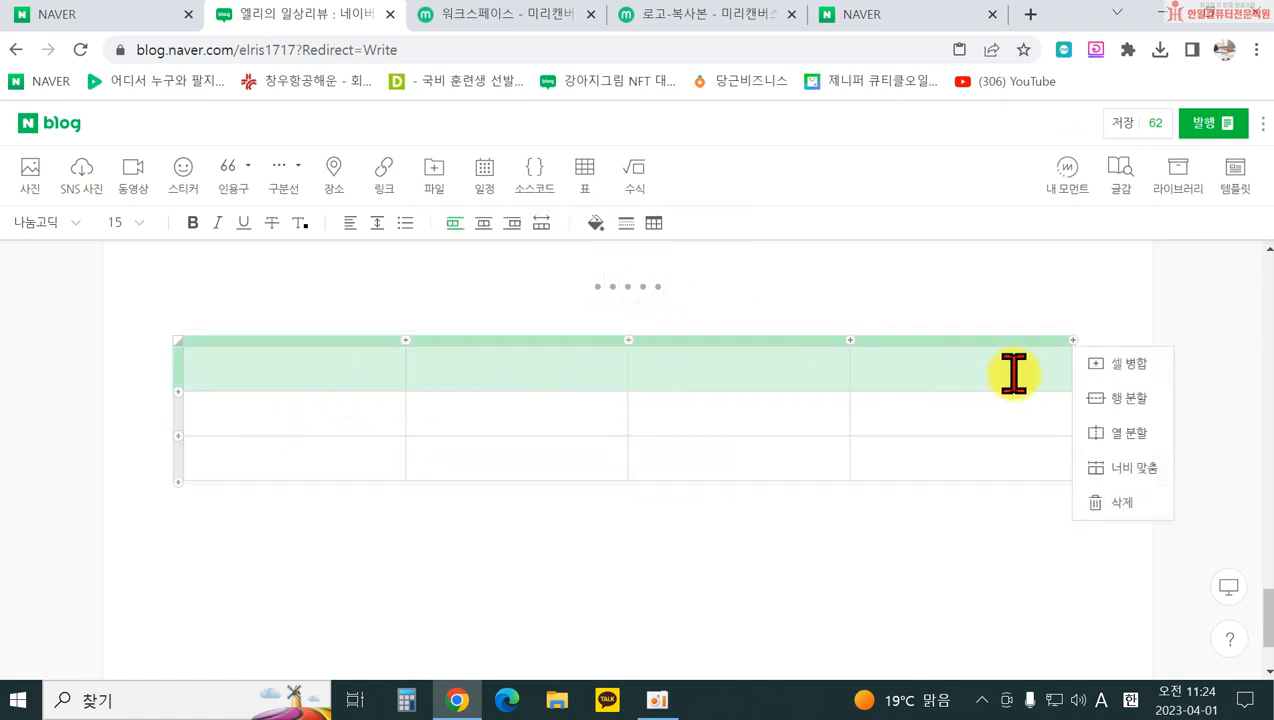
{"action": "left_click", "coordinate": [1108, 364]}
{"action": "left_click", "coordinate": [597, 224]}
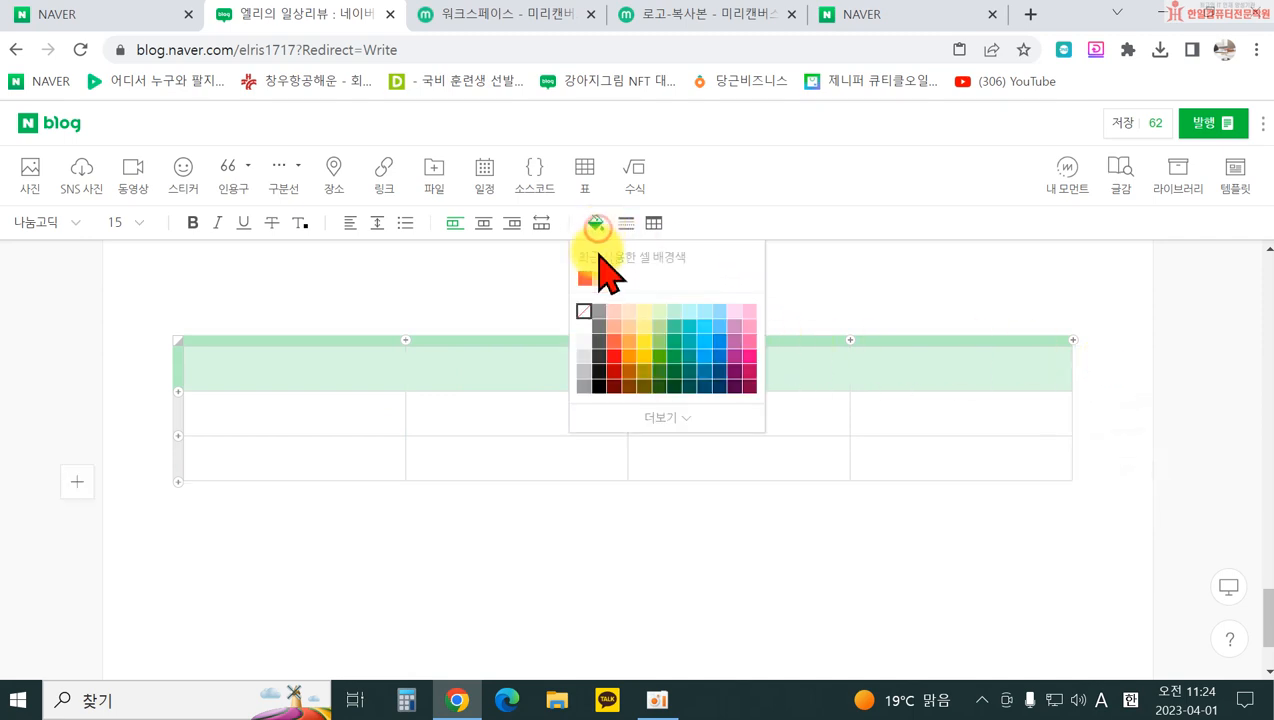
{"action": "left_click", "coordinate": [615, 327]}
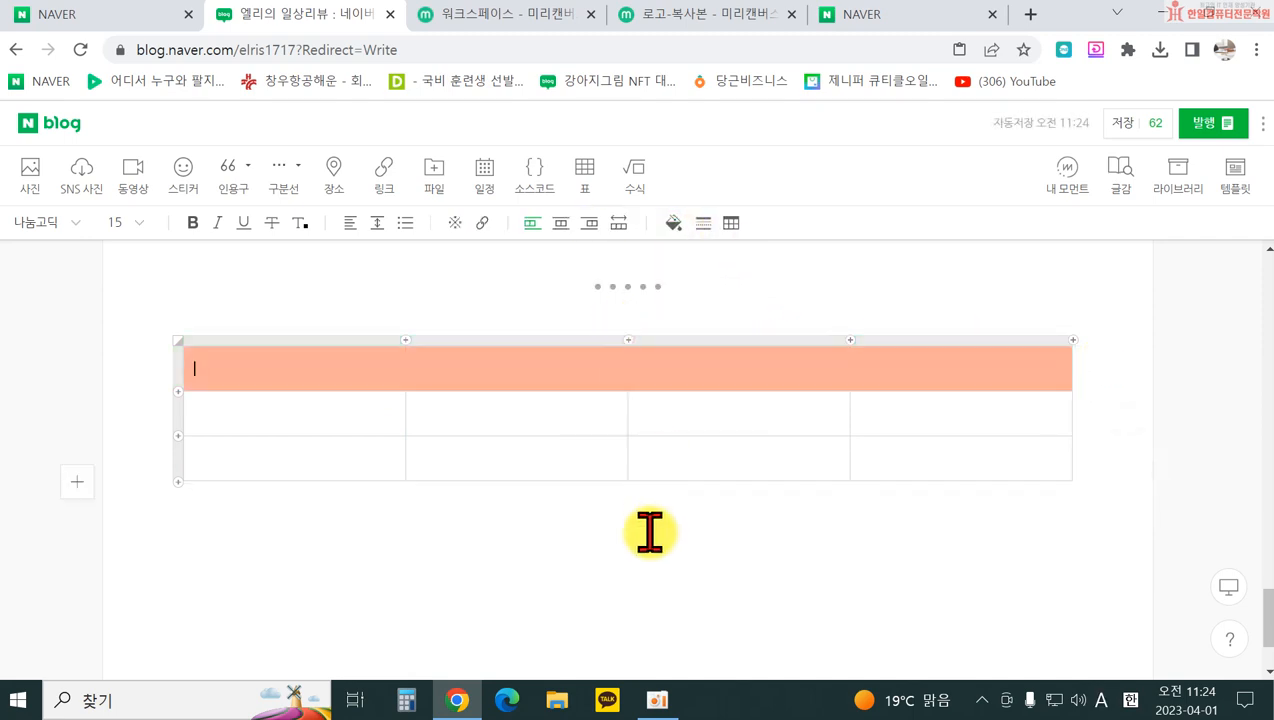
{"action": "left_click", "coordinate": [651, 524]}
{"action": "scroll", "coordinate": [600, 460], "scroll_direction": "up", "scroll_amount": 2}
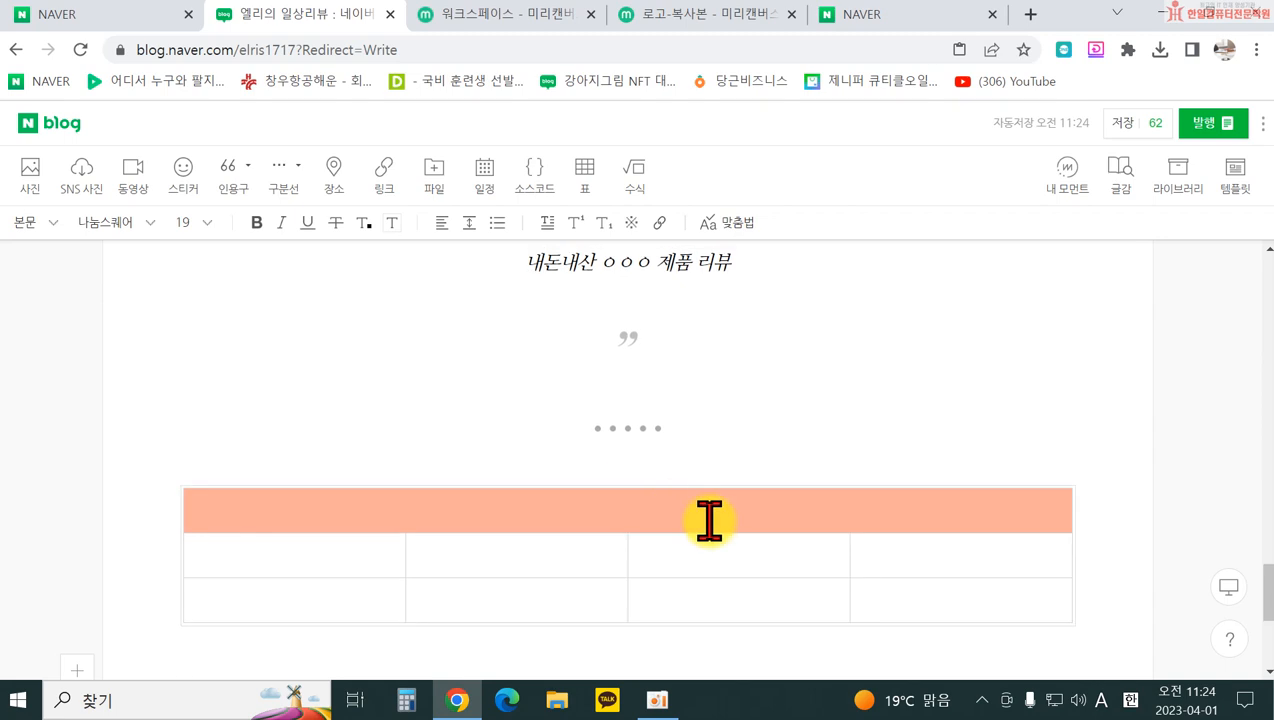
Step: Step through the table's rows, then select and delete the whole table
{"action": "left_click", "coordinate": [670, 486]}
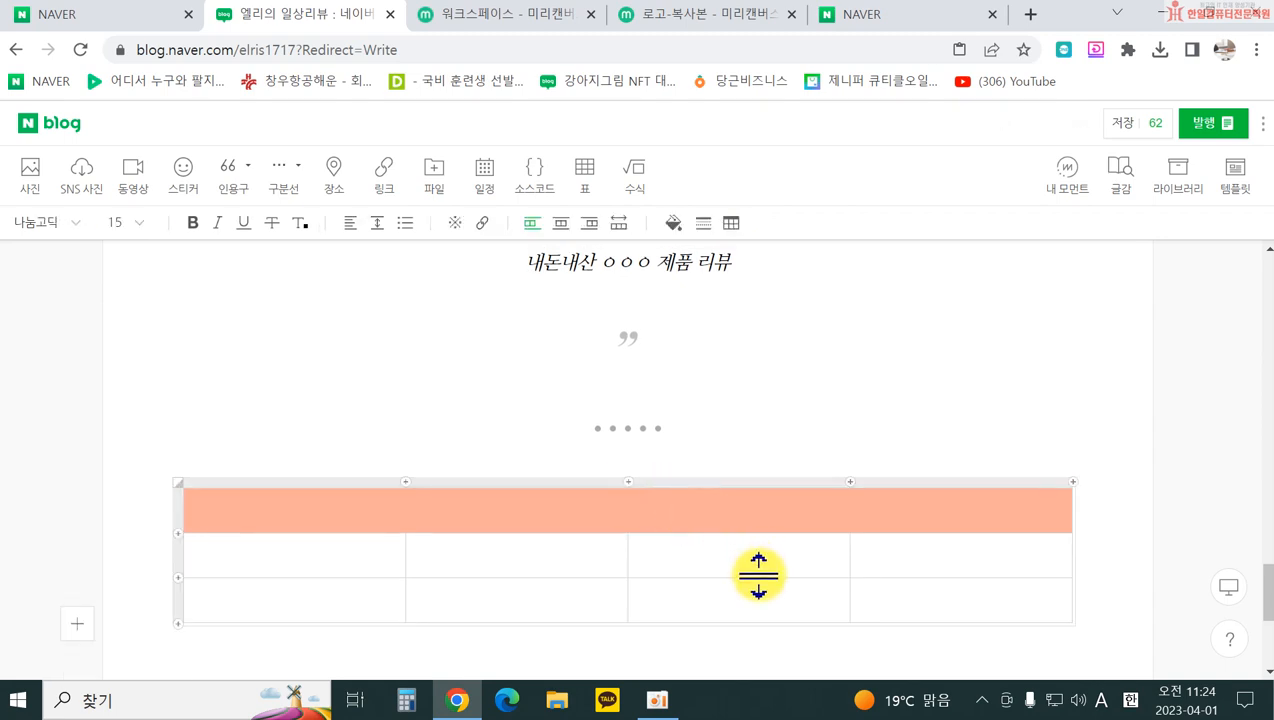
{"action": "left_click", "coordinate": [233, 549]}
{"action": "left_click", "coordinate": [231, 603]}
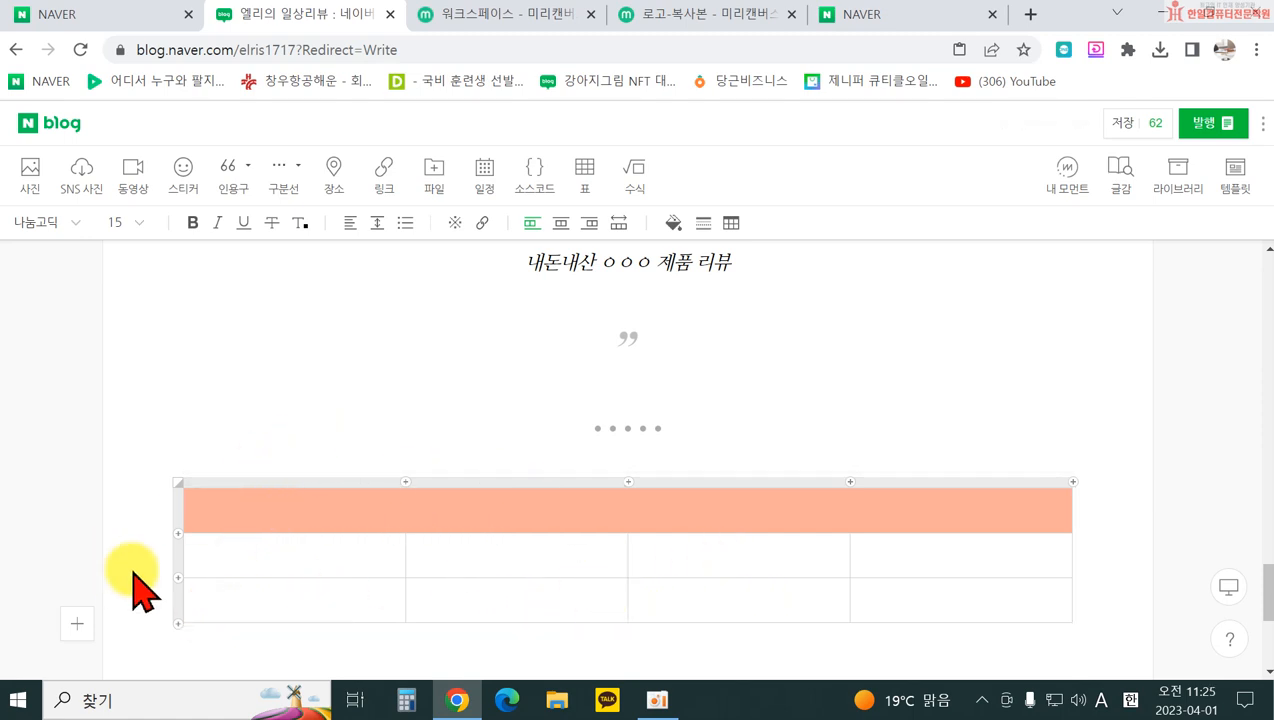
{"action": "left_click", "coordinate": [372, 632]}
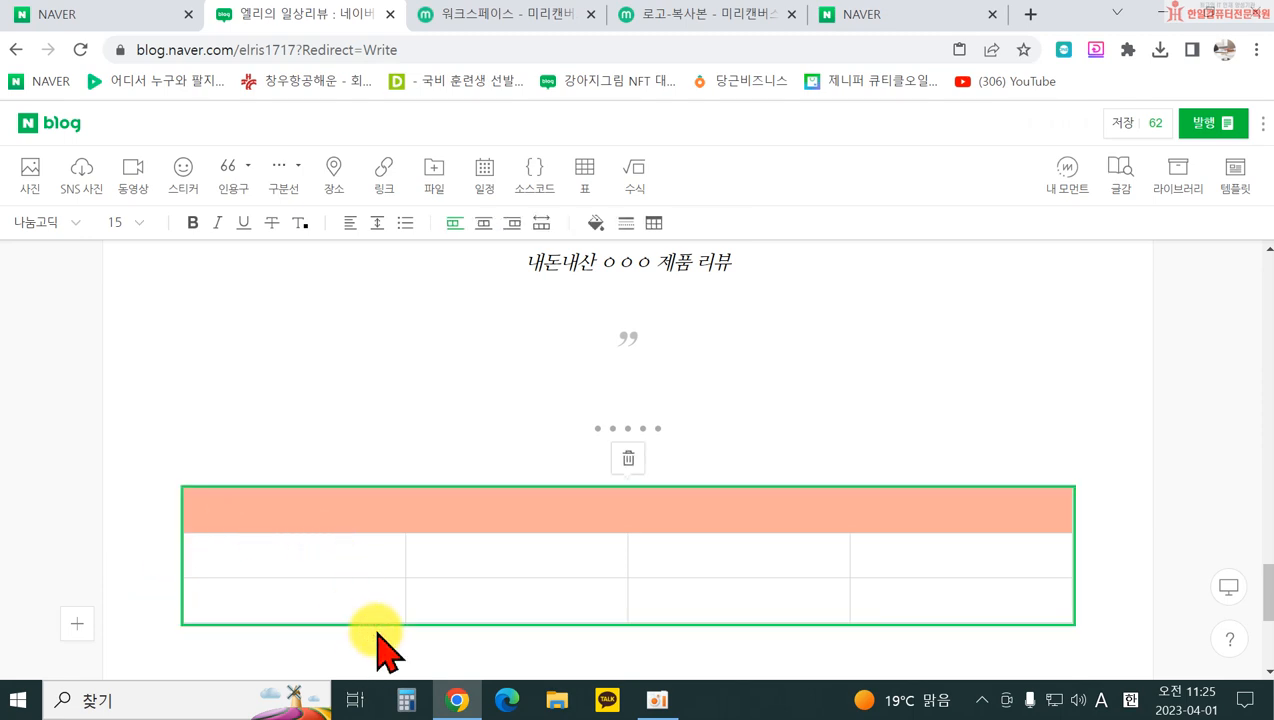
{"action": "left_click", "coordinate": [628, 462]}
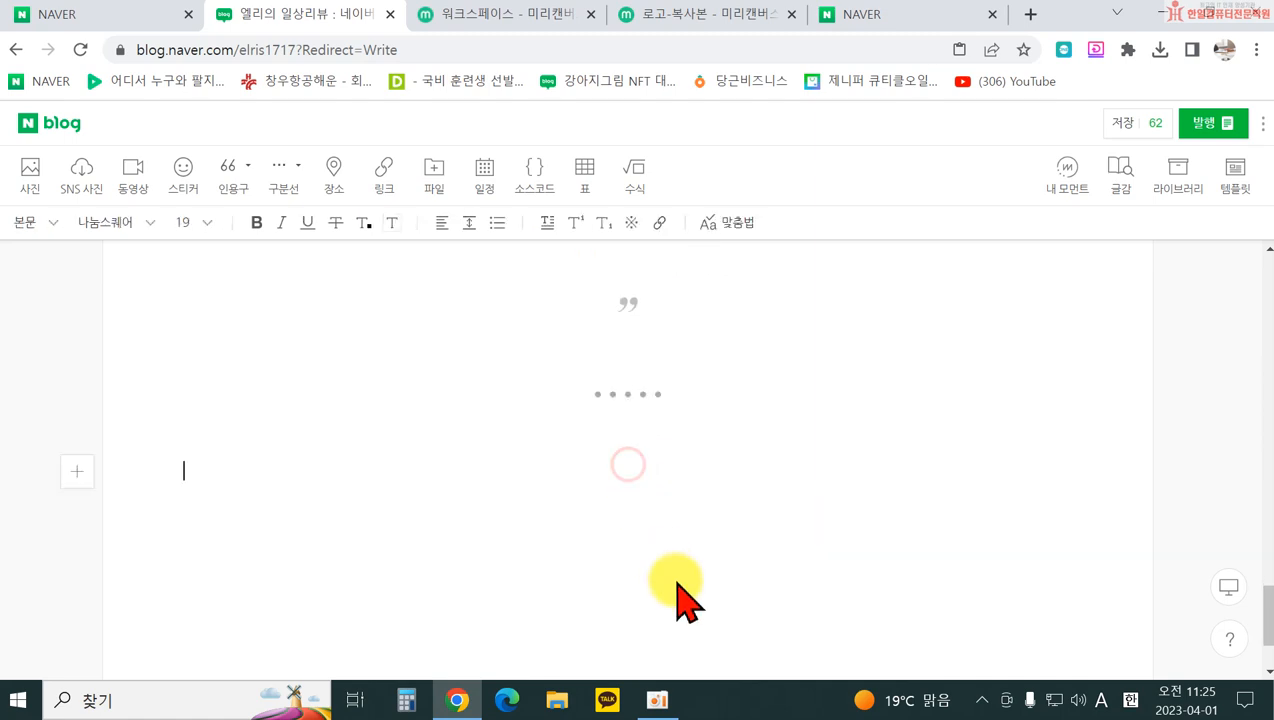
Step: Try a square-root formula and the 내 모먼트 panel, discarding both without inserting anything
{"action": "left_click", "coordinate": [638, 180]}
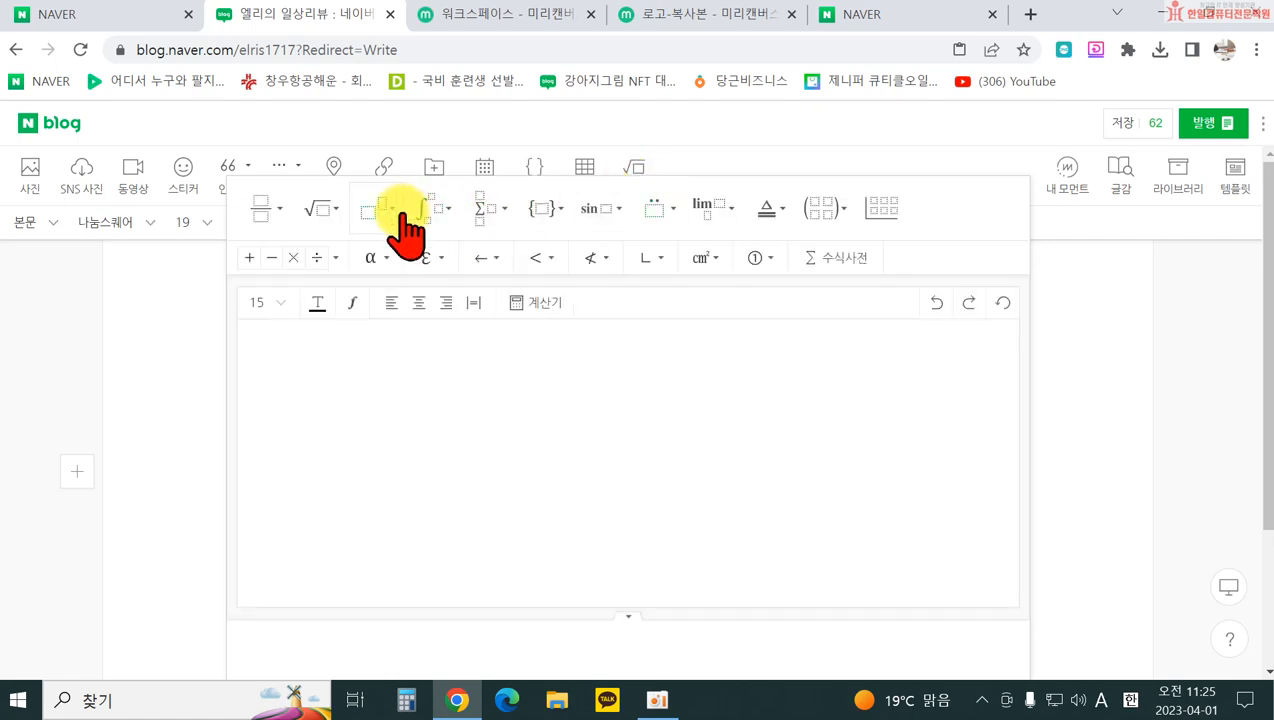
{"action": "left_click", "coordinate": [316, 207]}
{"action": "left_click", "coordinate": [344, 319]}
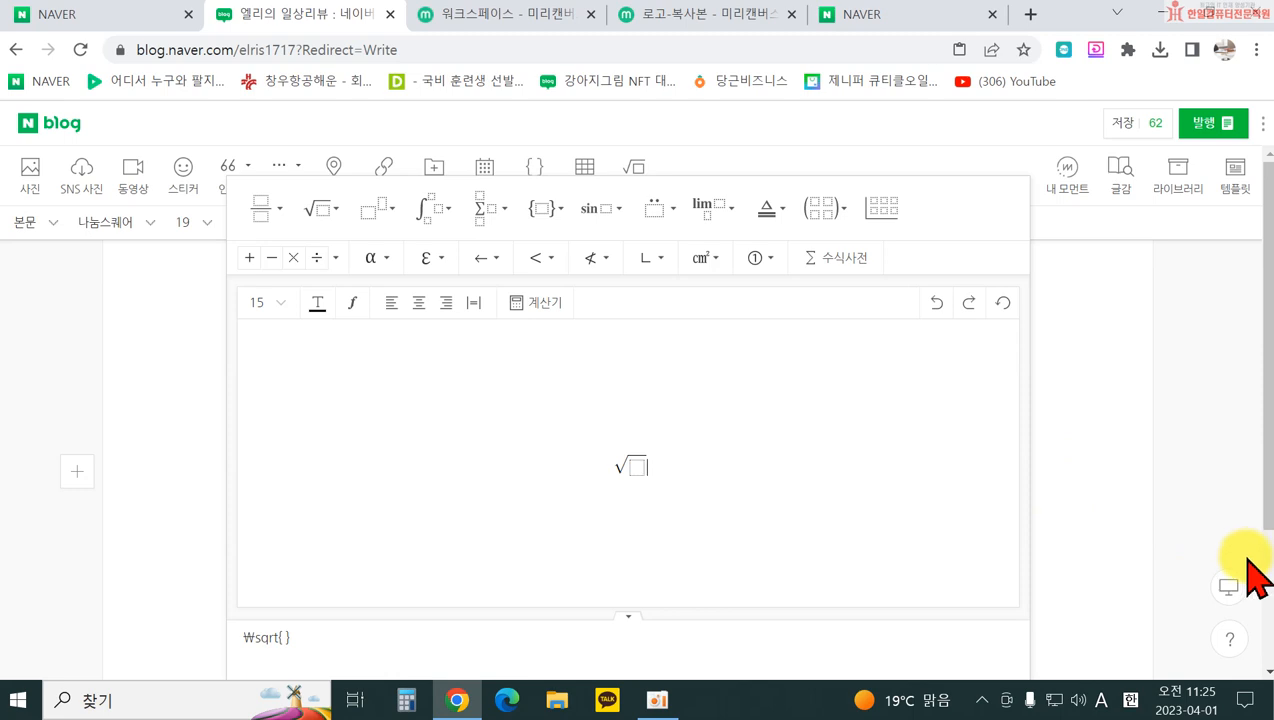
{"action": "left_click_drag", "start_coordinate": [1260, 520], "coordinate": [1270, 654]}
{"action": "left_click", "coordinate": [845, 612]}
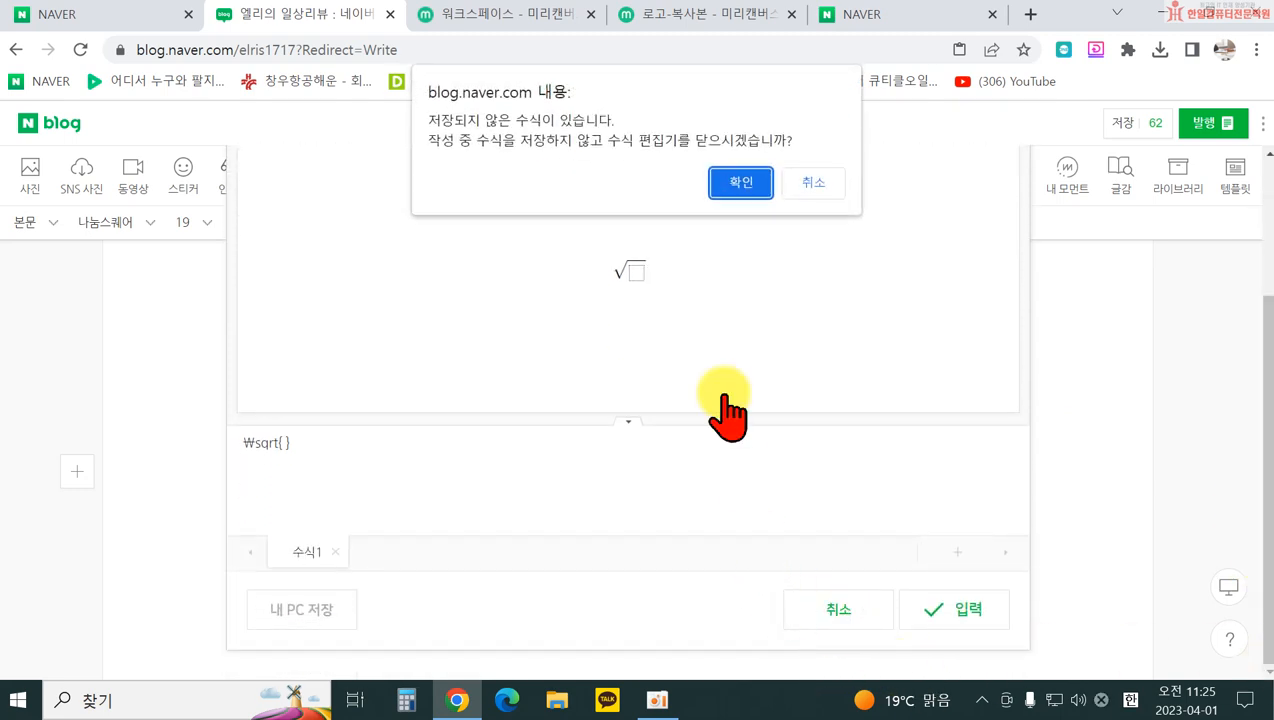
{"action": "left_click", "coordinate": [740, 180]}
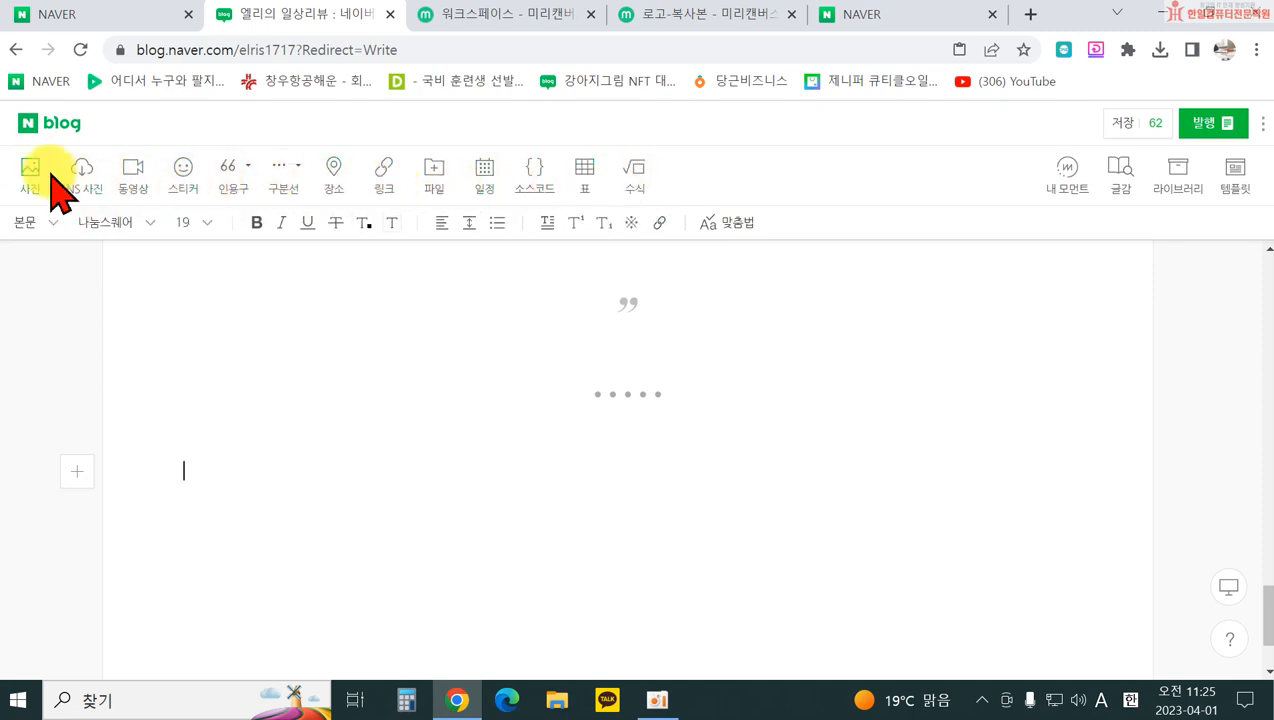
{"action": "left_click", "coordinate": [1072, 185]}
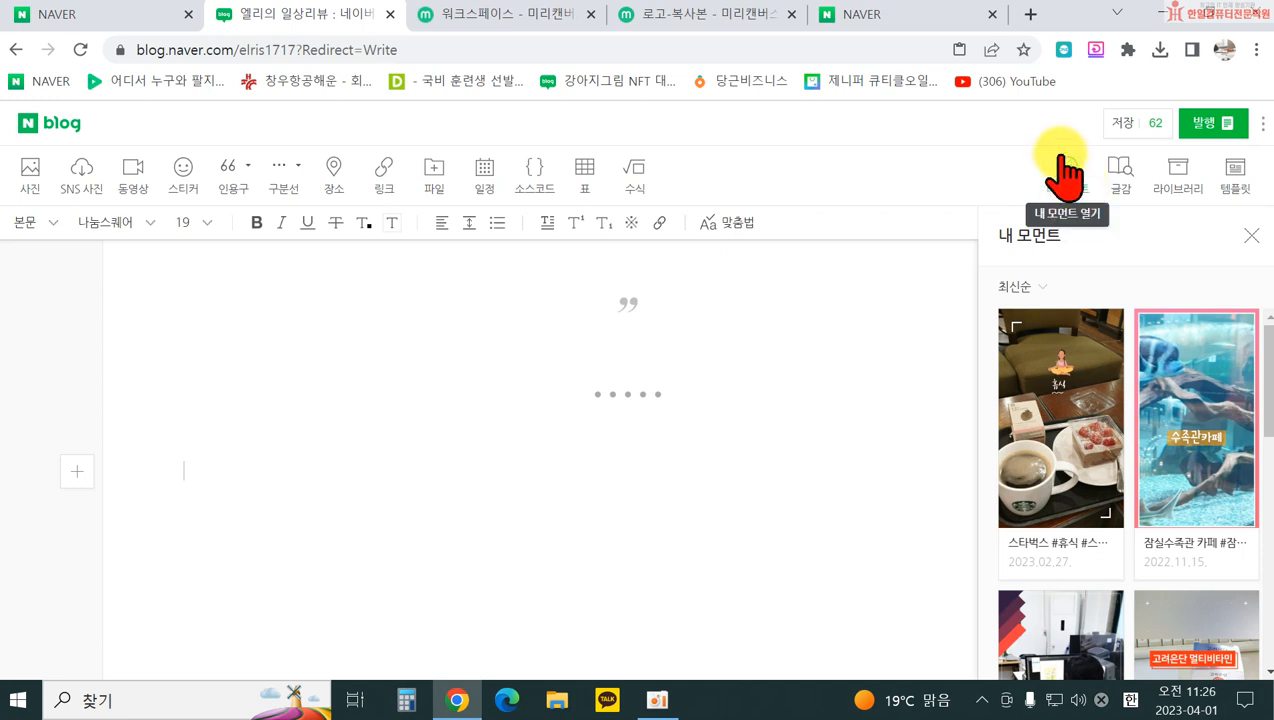
{"action": "left_click", "coordinate": [1251, 236]}
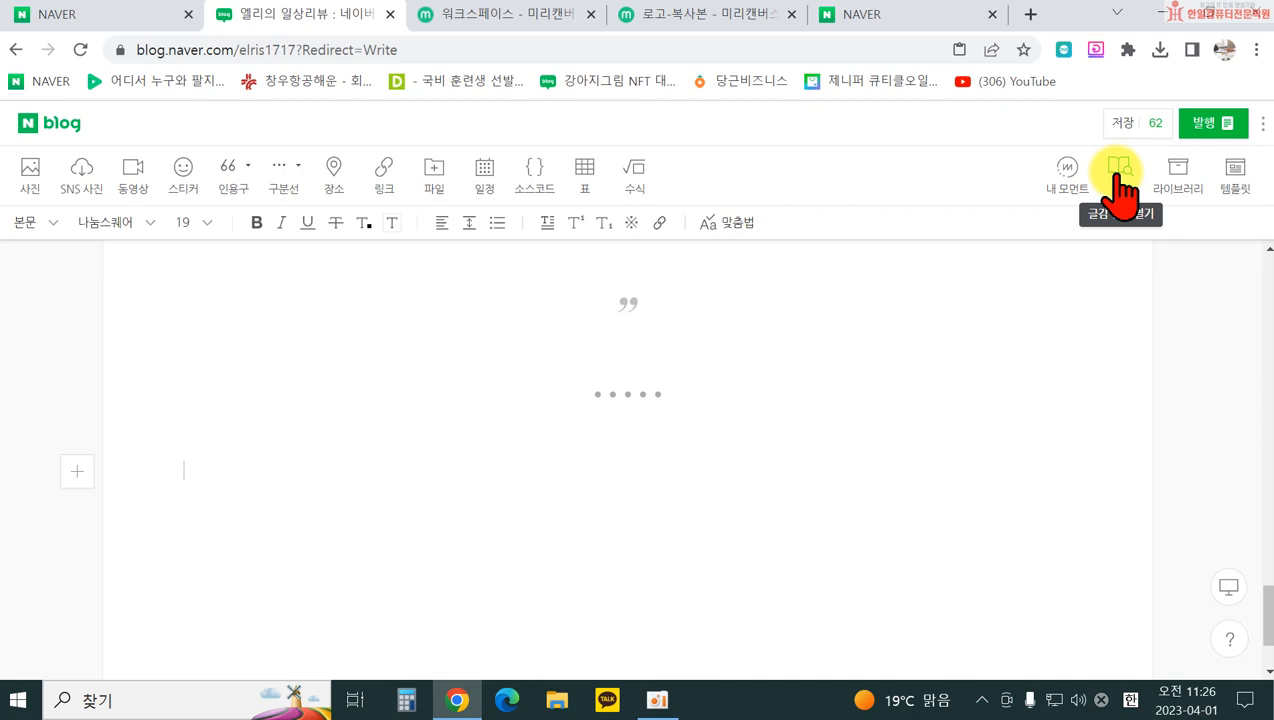
Step: Insert the 세이노의 가르침 book card from the 글감 bestseller list
{"action": "left_click", "coordinate": [1119, 182]}
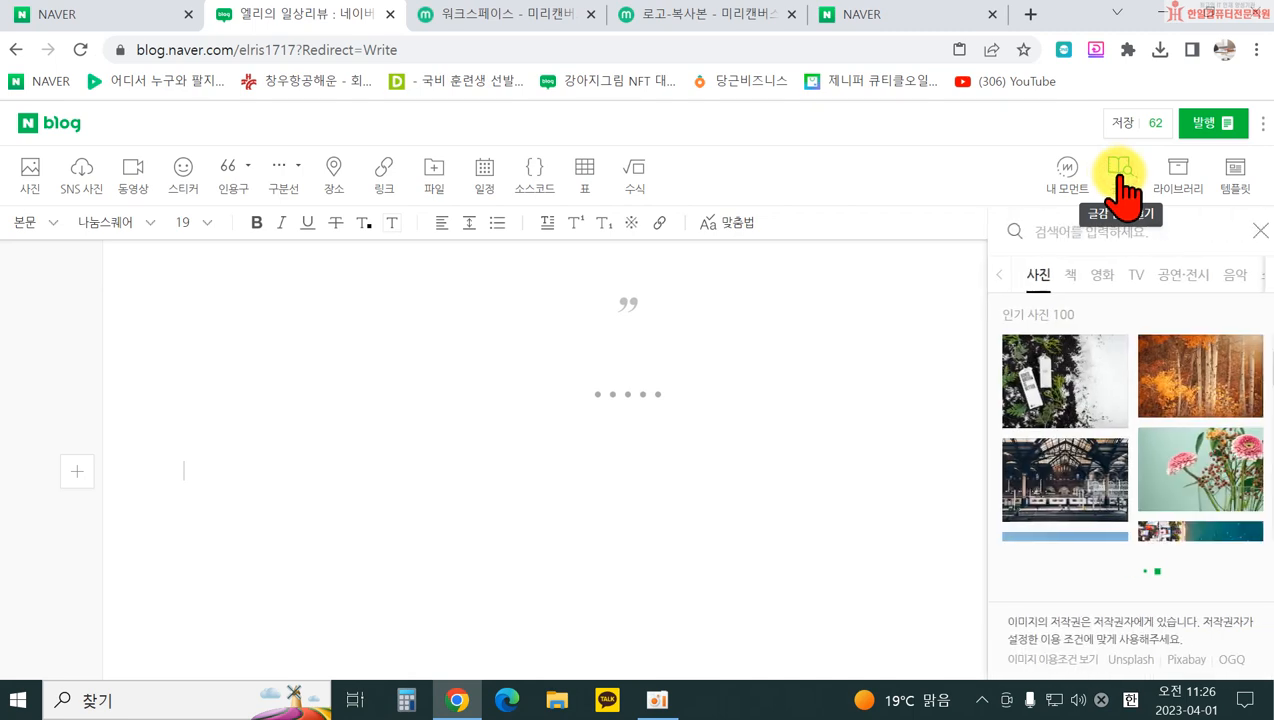
{"action": "left_click", "coordinate": [1063, 274]}
{"action": "left_click", "coordinate": [1049, 232]}
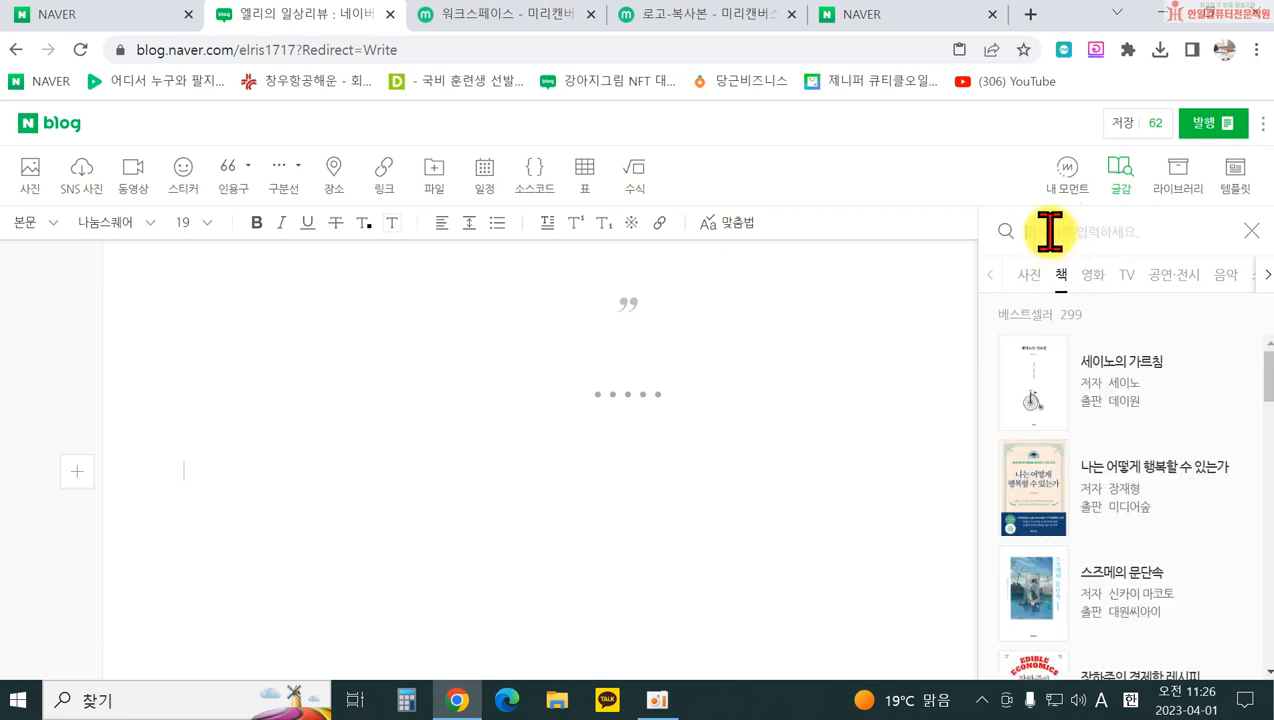
{"action": "left_click", "coordinate": [1085, 365]}
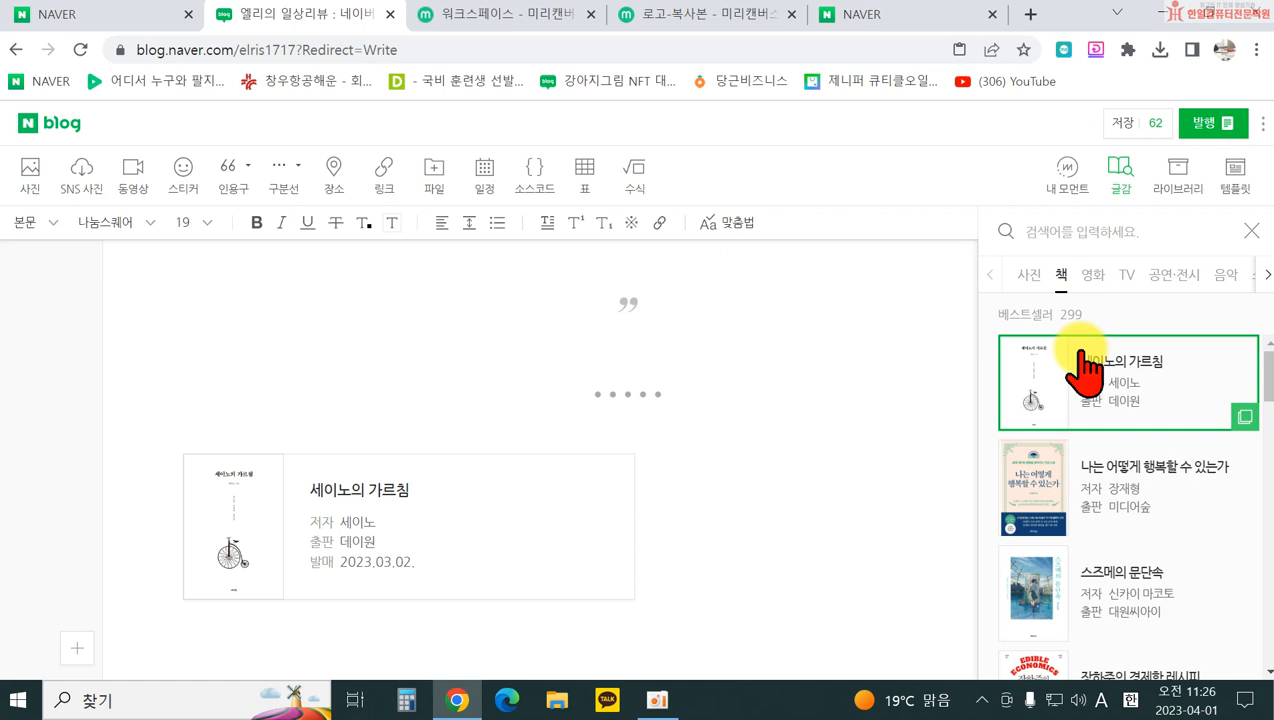
Step: Browse the 영화 box-office list and the 사진 tab in the 글감 panel
{"action": "left_click", "coordinate": [1093, 274]}
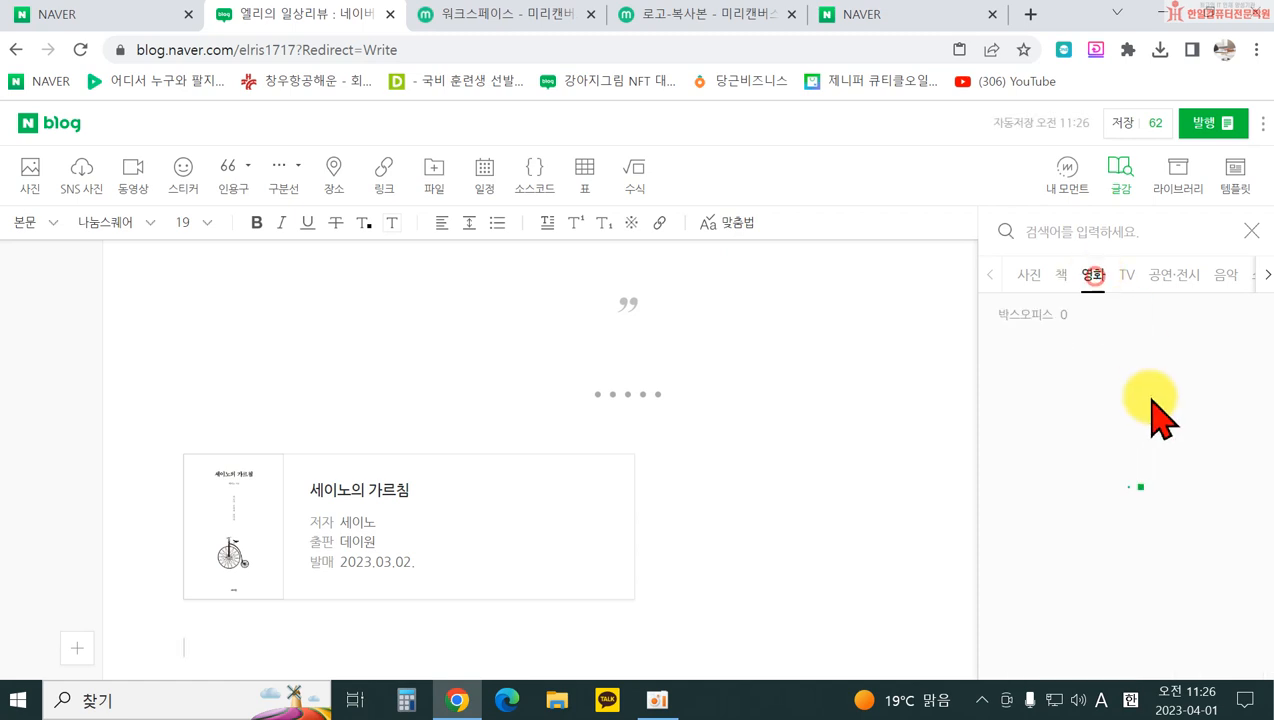
{"action": "scroll", "coordinate": [1176, 545], "scroll_direction": "down", "scroll_amount": 1}
{"action": "scroll", "coordinate": [1170, 545], "scroll_direction": "down", "scroll_amount": 2}
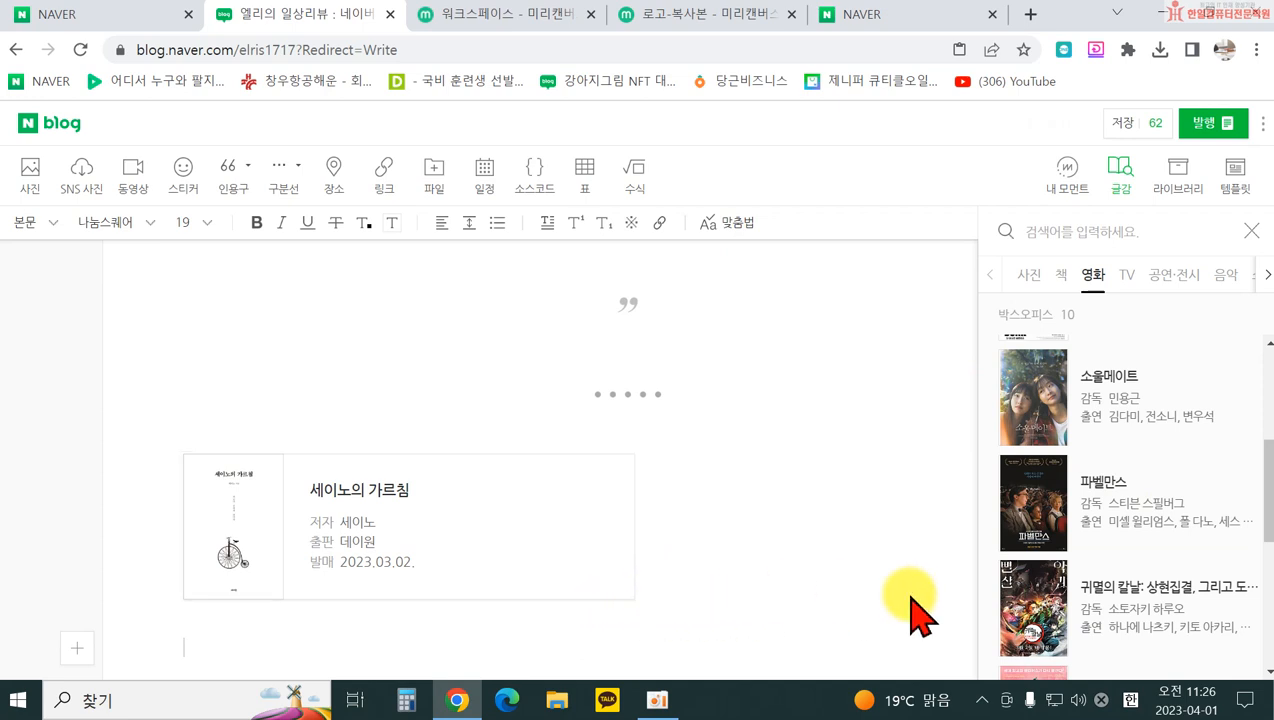
{"action": "scroll", "coordinate": [930, 595], "scroll_direction": "up", "scroll_amount": 3}
{"action": "scroll", "coordinate": [1121, 462], "scroll_direction": "up", "scroll_amount": 3}
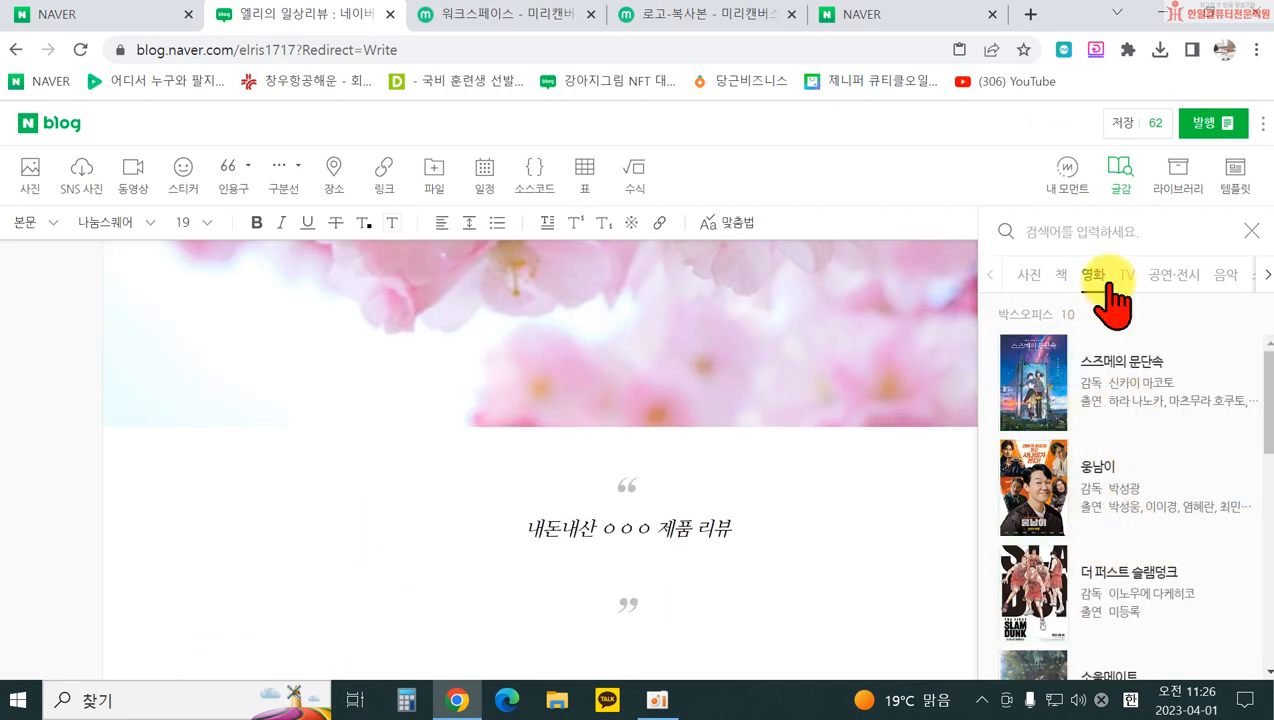
{"action": "left_click", "coordinate": [1027, 276]}
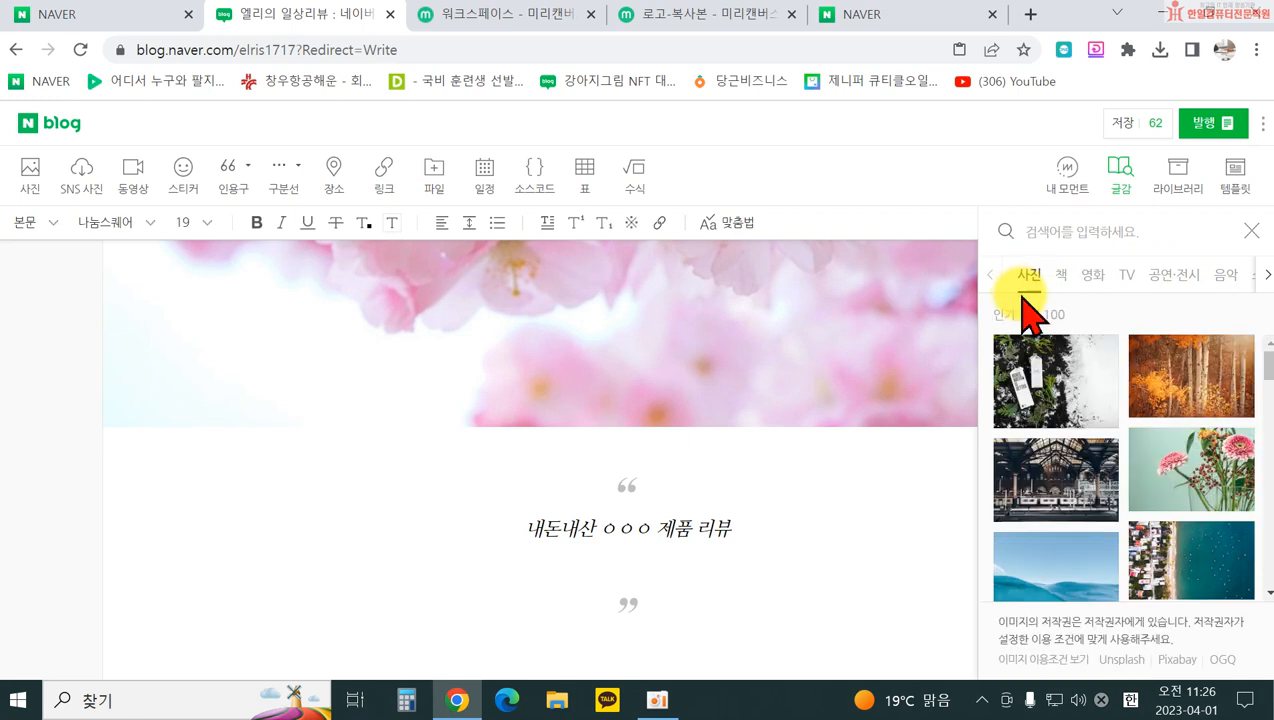
{"action": "scroll", "coordinate": [525, 600], "scroll_direction": "down", "scroll_amount": 6}
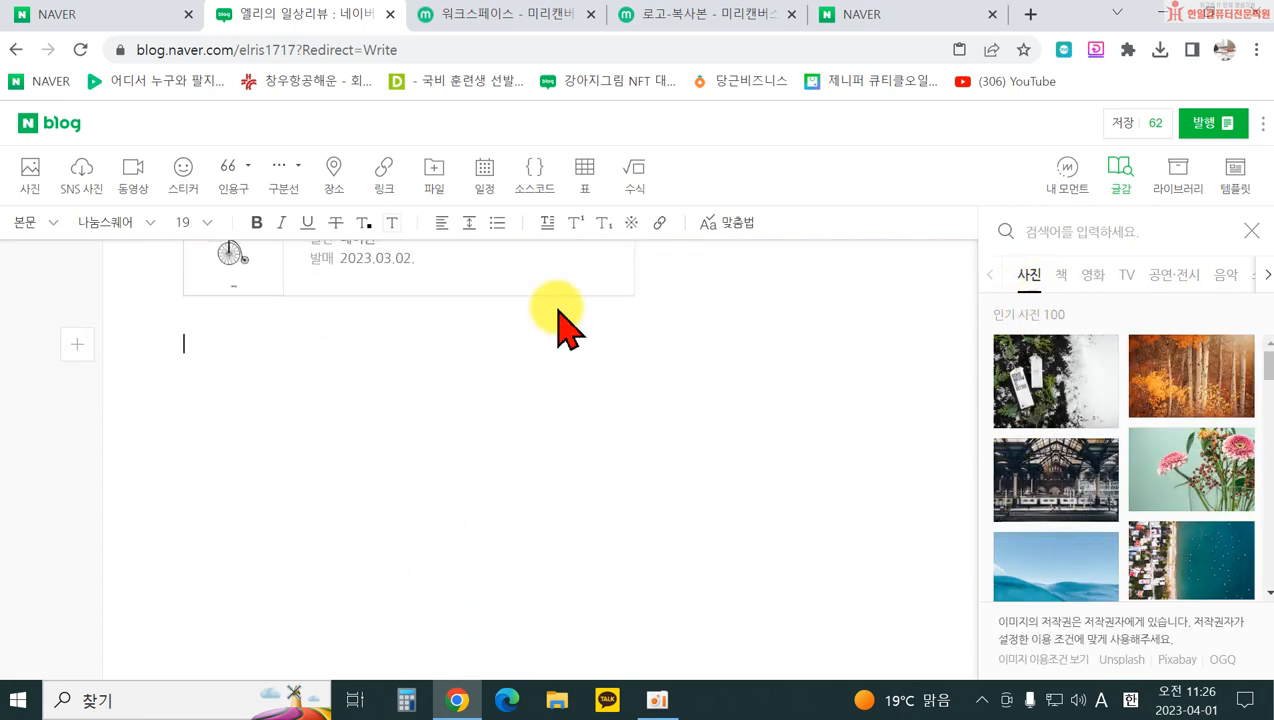
Step: Search 글감 photos for 벚꽃 and insert the Pixabay cherry-blossom photo
{"action": "left_click", "coordinate": [1078, 226]}
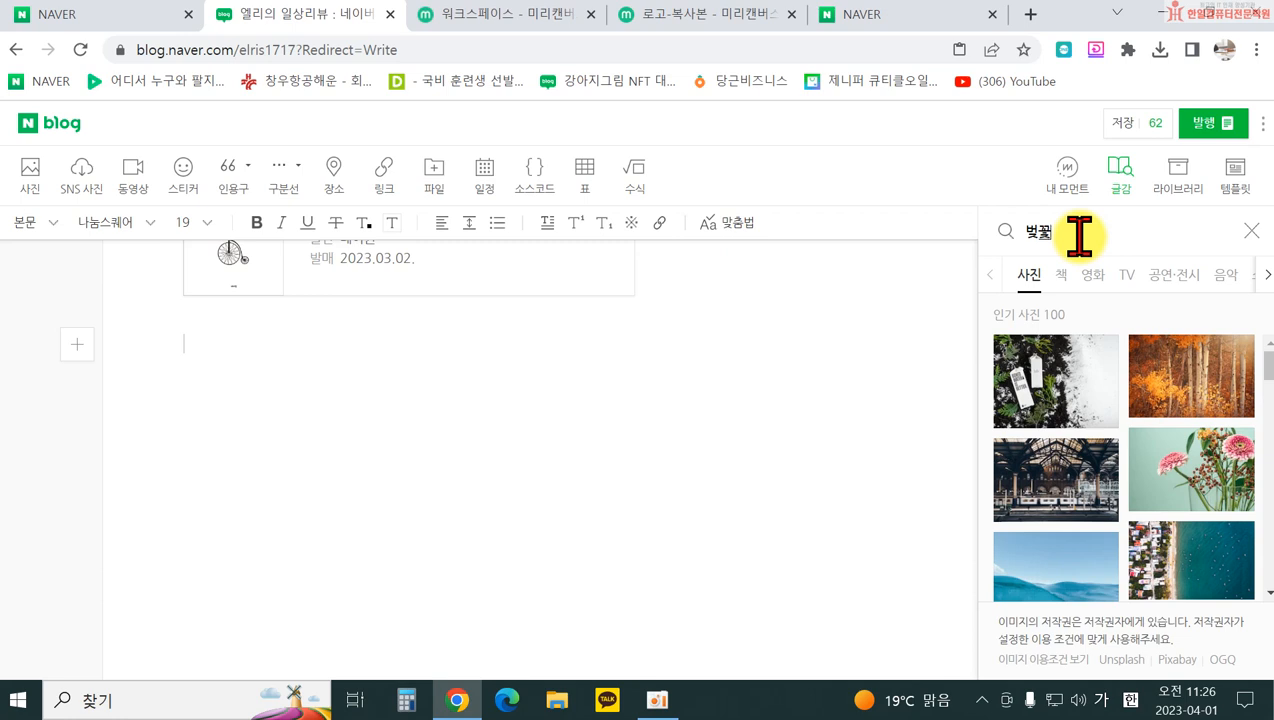
{"action": "key", "text": "Return"}
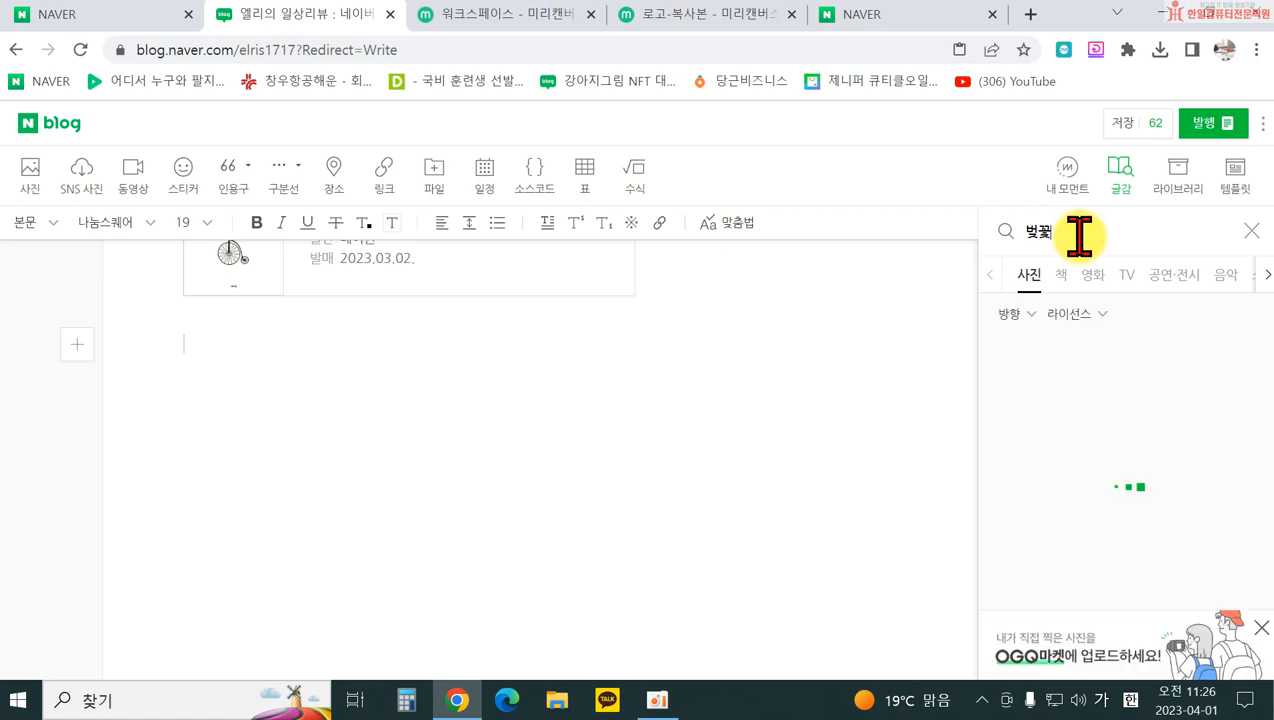
{"action": "scroll", "coordinate": [1140, 500], "scroll_direction": "down", "scroll_amount": 3}
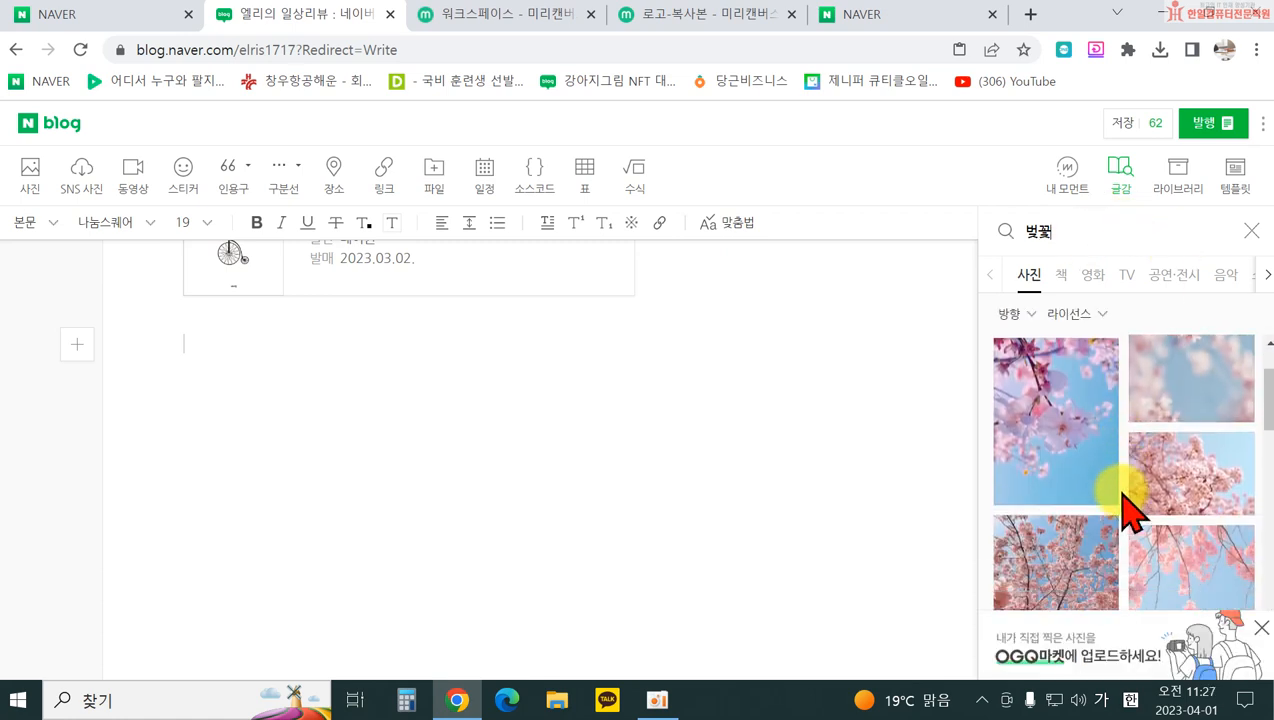
{"action": "scroll", "coordinate": [1170, 545], "scroll_direction": "down", "scroll_amount": 6}
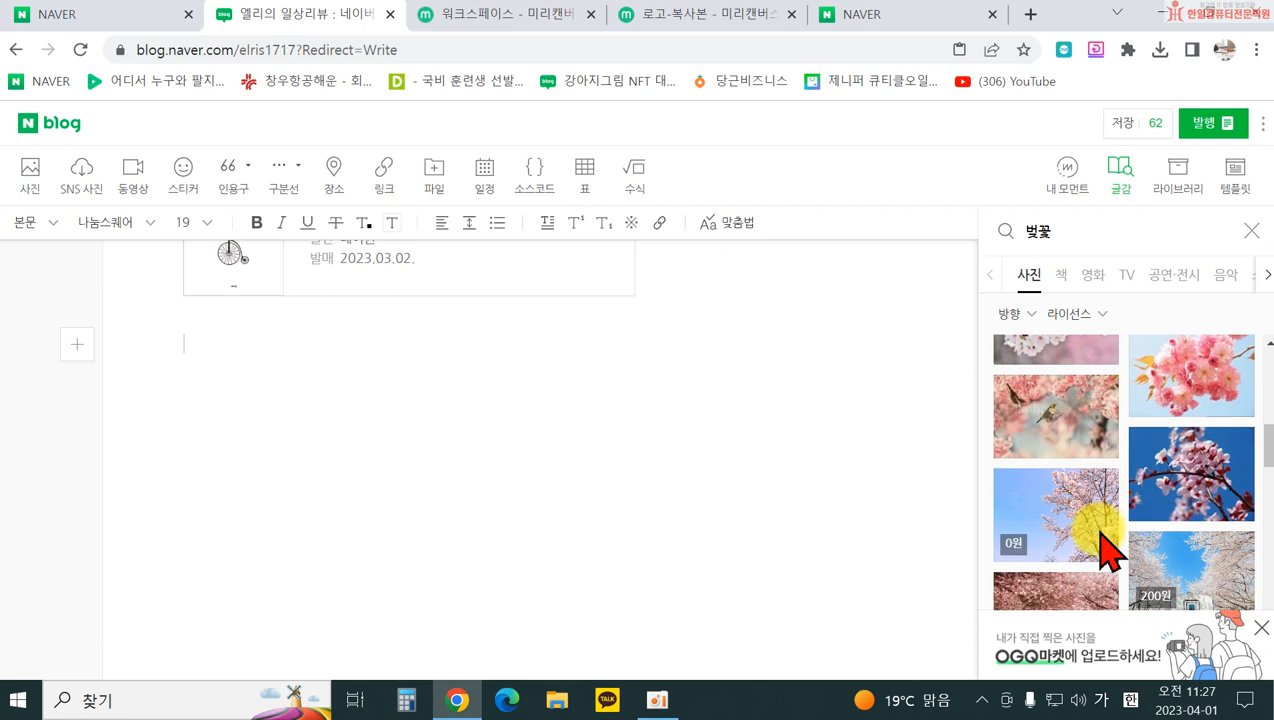
{"action": "scroll", "coordinate": [1050, 435], "scroll_direction": "down", "scroll_amount": 6}
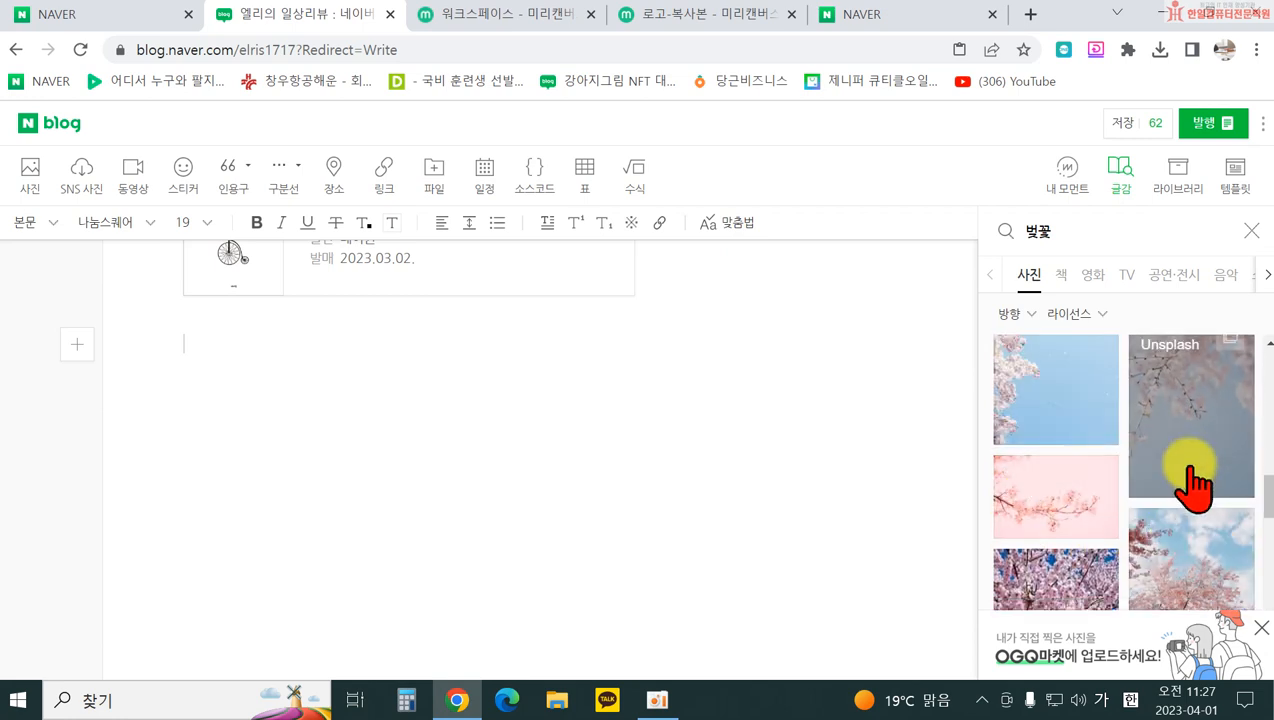
{"action": "scroll", "coordinate": [1150, 530], "scroll_direction": "down", "scroll_amount": 6}
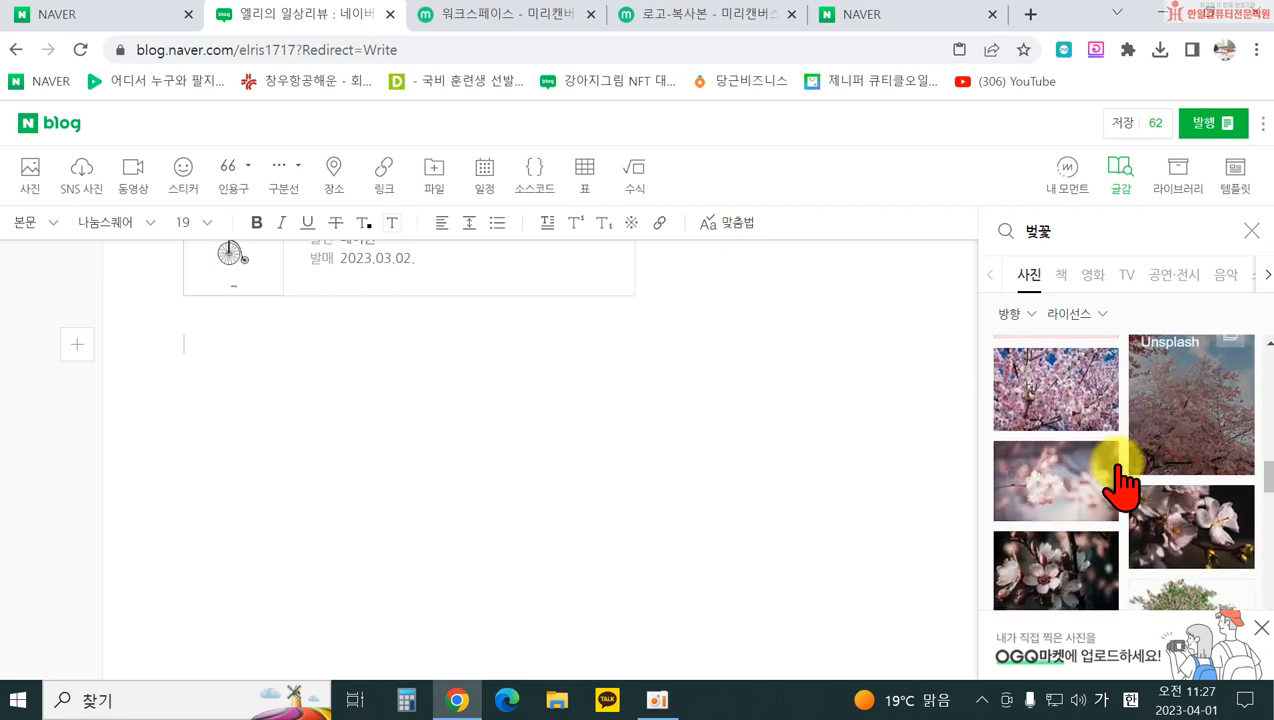
{"action": "left_click", "coordinate": [1057, 502]}
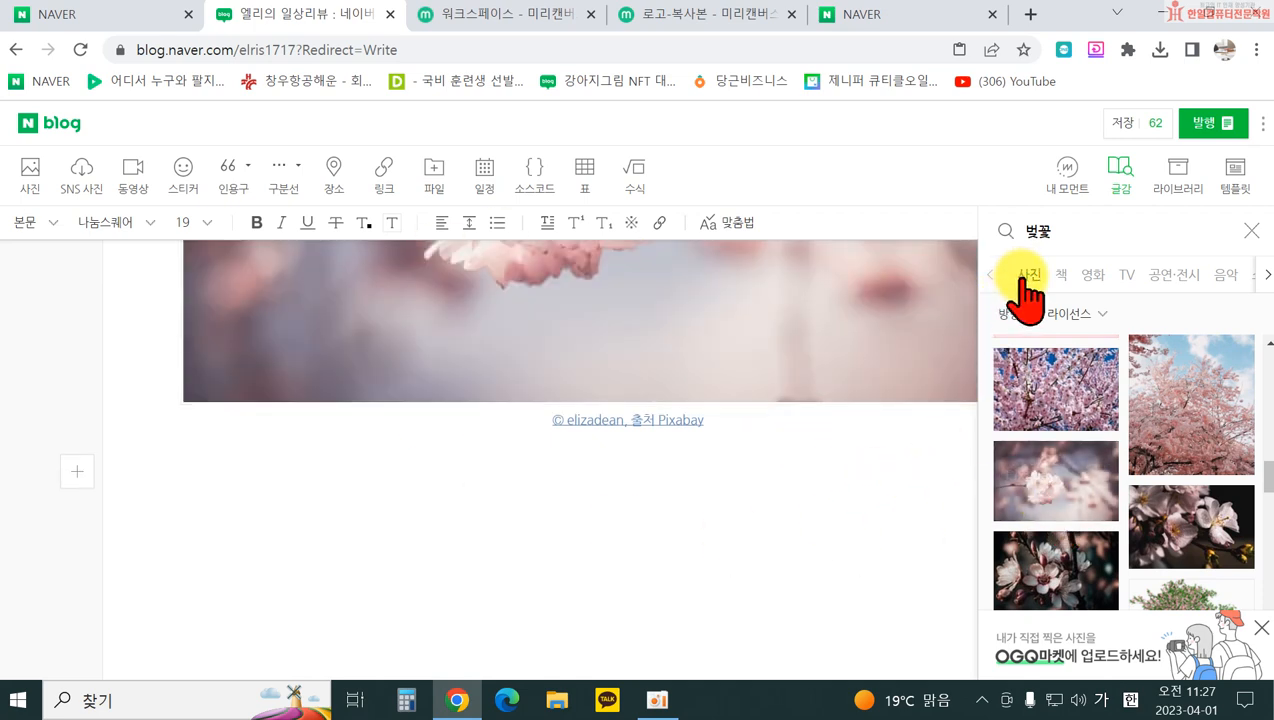
Step: Insert a second cherry-blossom photo, credited to Unsplash
{"action": "scroll", "coordinate": [1160, 430], "scroll_direction": "up", "scroll_amount": 5}
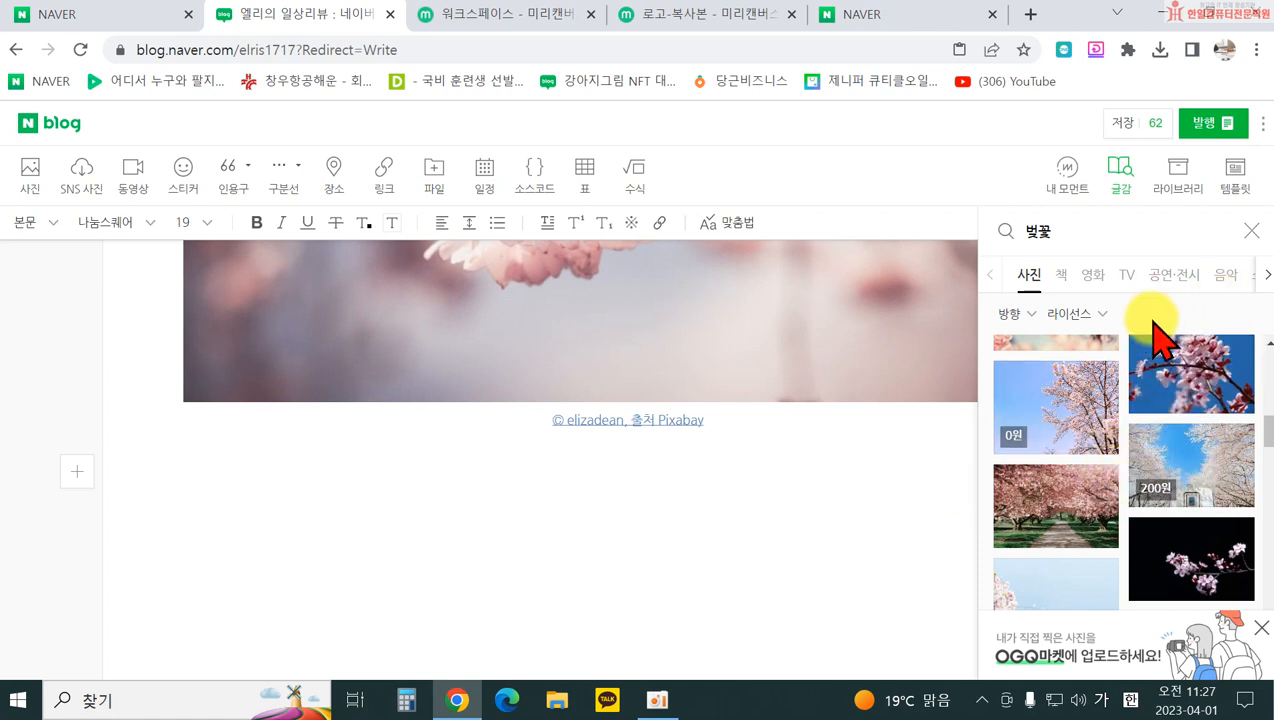
{"action": "scroll", "coordinate": [1128, 410], "scroll_direction": "up", "scroll_amount": 5}
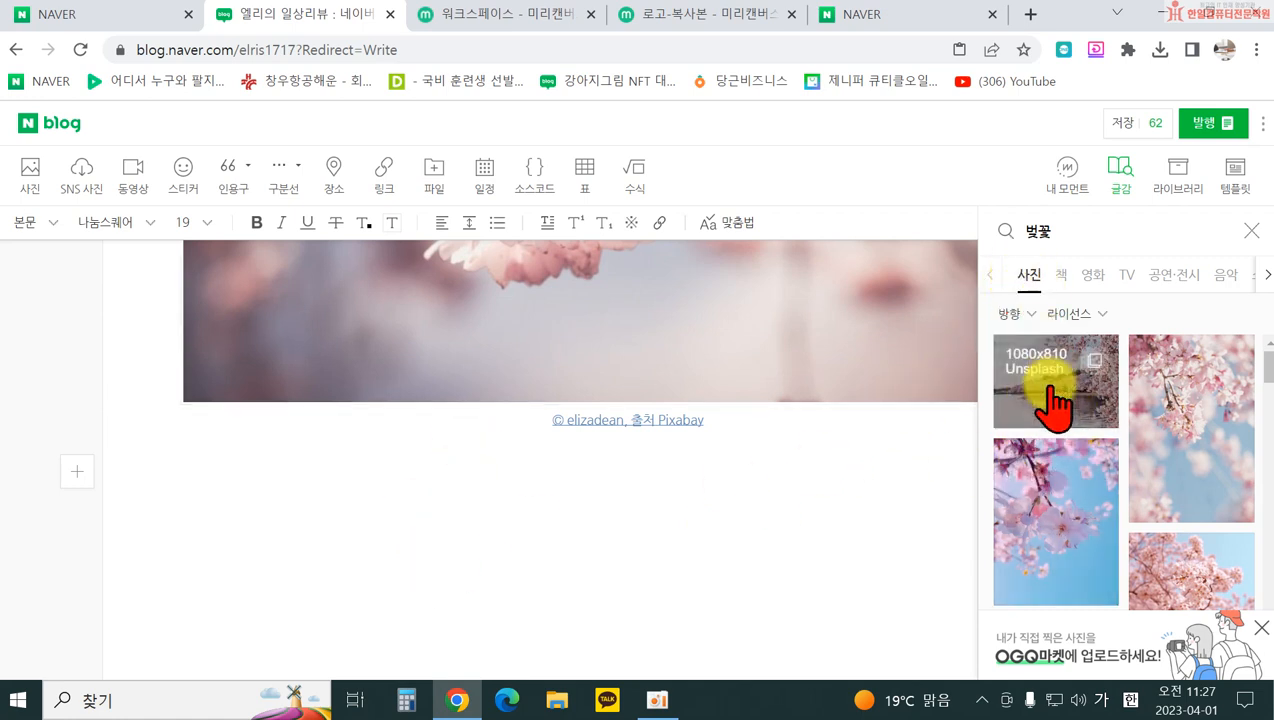
{"action": "left_click", "coordinate": [1048, 526]}
{"action": "scroll", "coordinate": [735, 535], "scroll_direction": "up", "scroll_amount": 10}
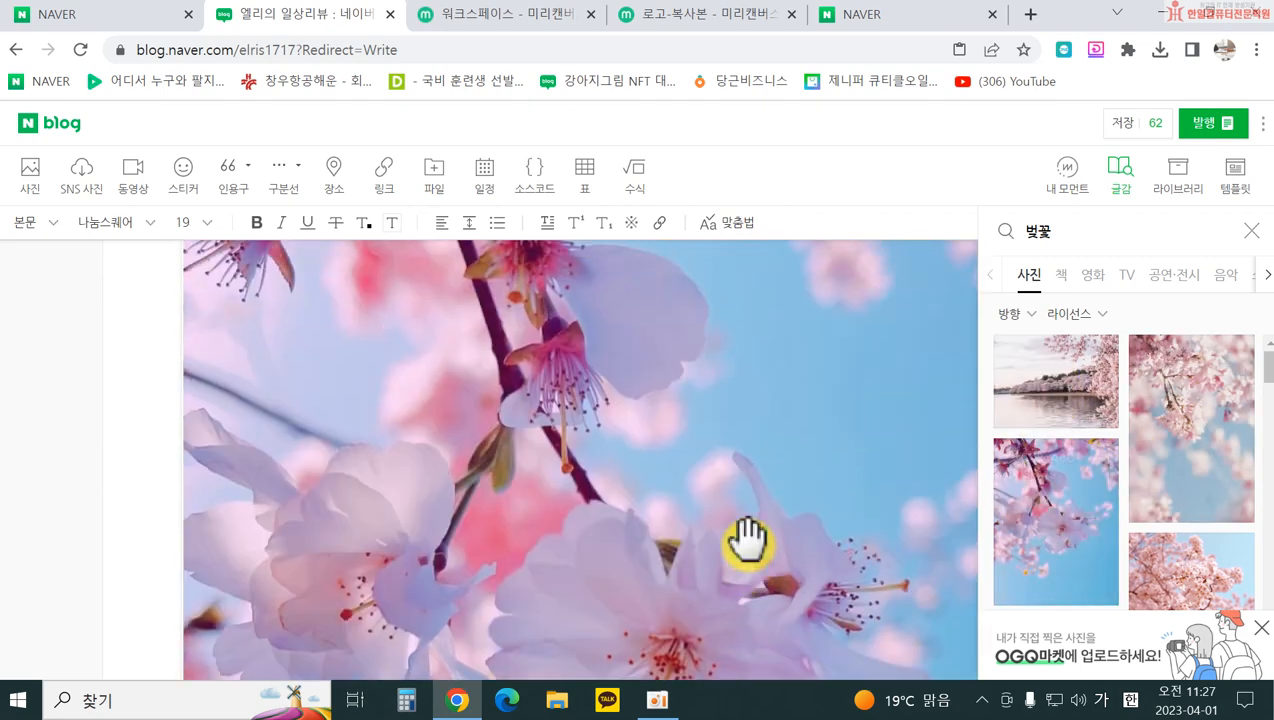
{"action": "scroll", "coordinate": [748, 543], "scroll_direction": "up", "scroll_amount": 2}
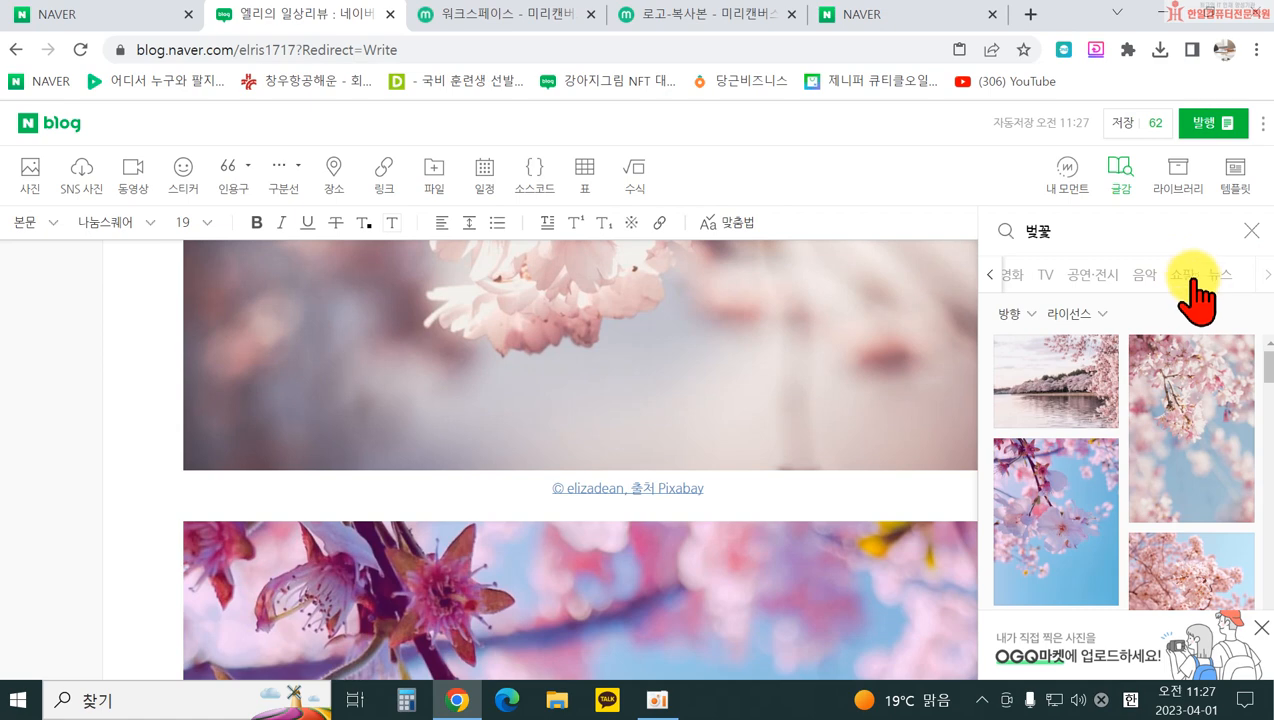
Step: Close and reopen the 글감 panel, placing the caret on the line below the photo caption
{"action": "left_click", "coordinate": [1250, 231]}
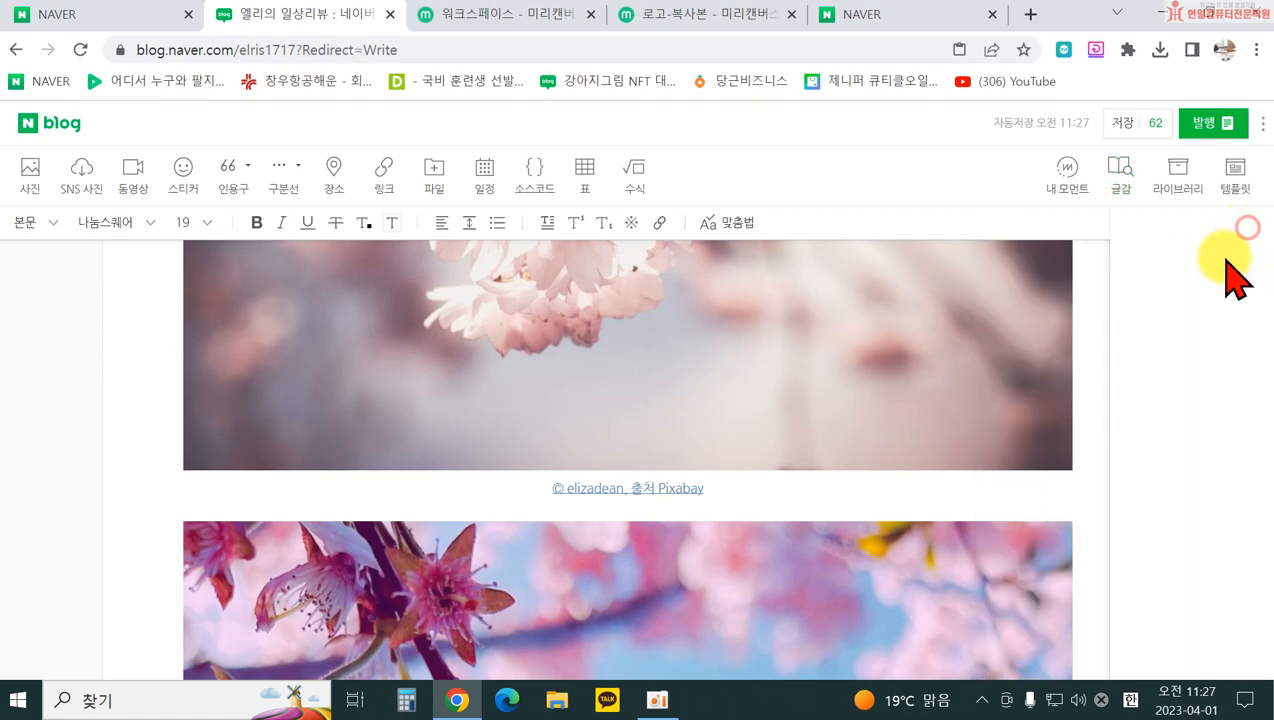
{"action": "left_click", "coordinate": [1126, 178]}
{"action": "scroll", "coordinate": [383, 380], "scroll_direction": "up", "scroll_amount": 4}
{"action": "scroll", "coordinate": [480, 400], "scroll_direction": "up", "scroll_amount": 3}
{"action": "scroll", "coordinate": [560, 490], "scroll_direction": "down", "scroll_amount": 10}
{"action": "left_click", "coordinate": [472, 428]}
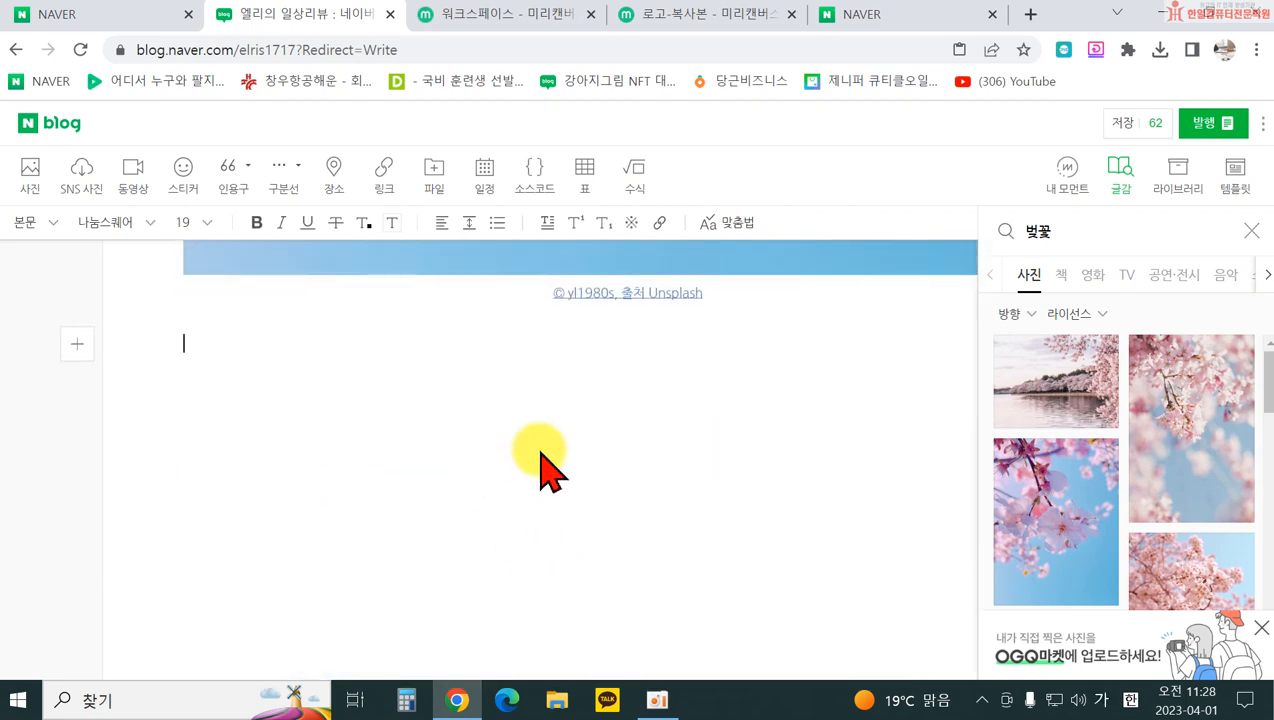
Step: Switch the 글감 results to 쇼핑 and search for 제니퍼 큐티클 오일
{"action": "left_click", "coordinate": [1251, 231]}
{"action": "left_click", "coordinate": [1121, 175]}
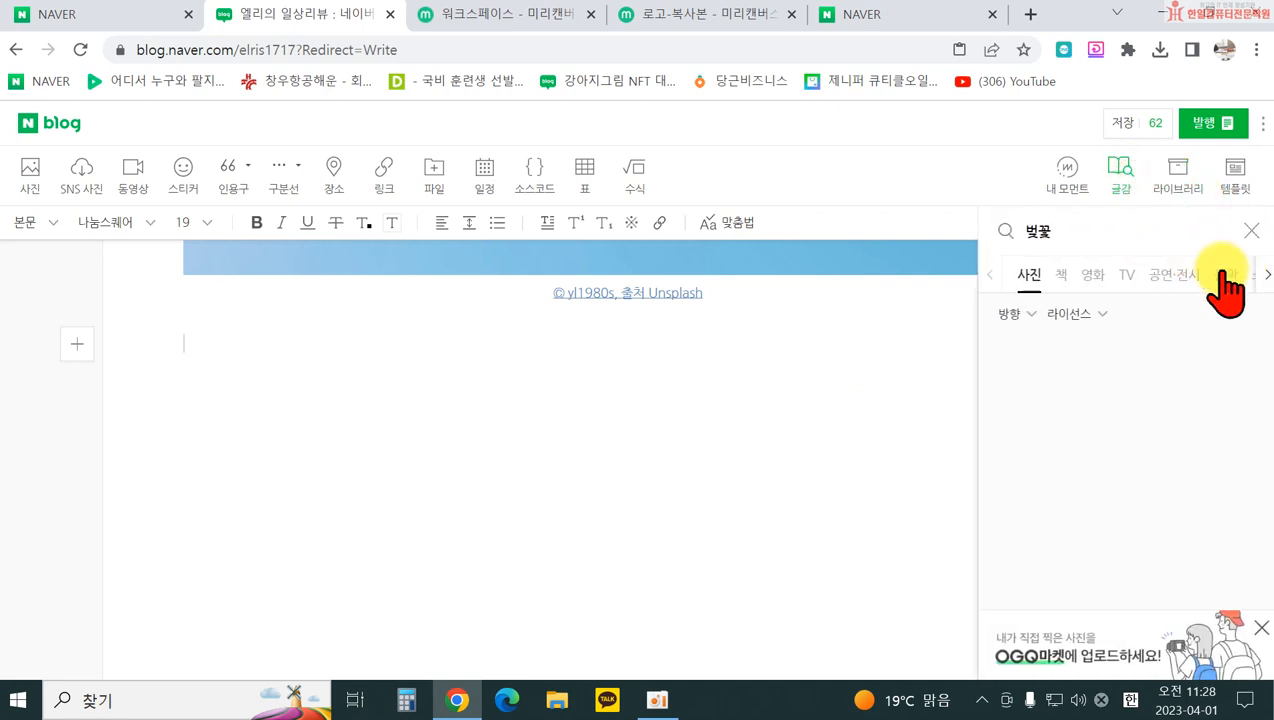
{"action": "left_click", "coordinate": [1262, 276]}
{"action": "left_click", "coordinate": [1182, 276]}
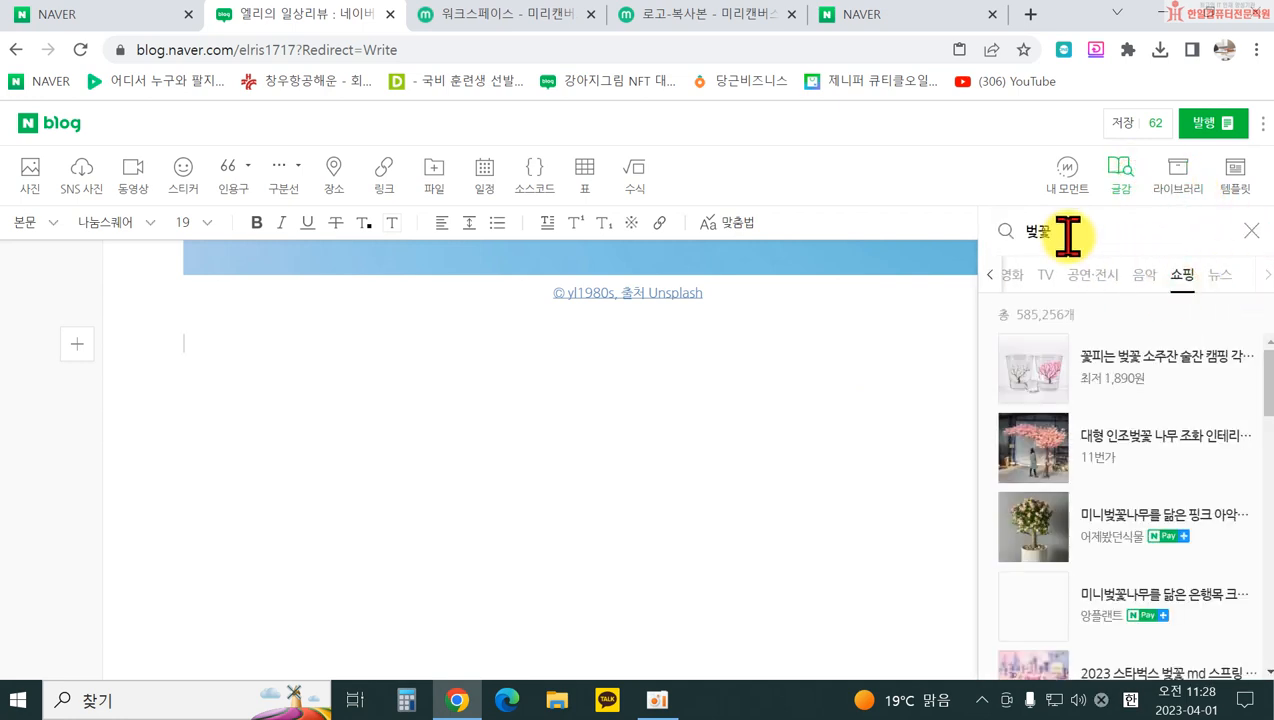
{"action": "left_click_drag", "start_coordinate": [1066, 233], "coordinate": [1025, 232]}
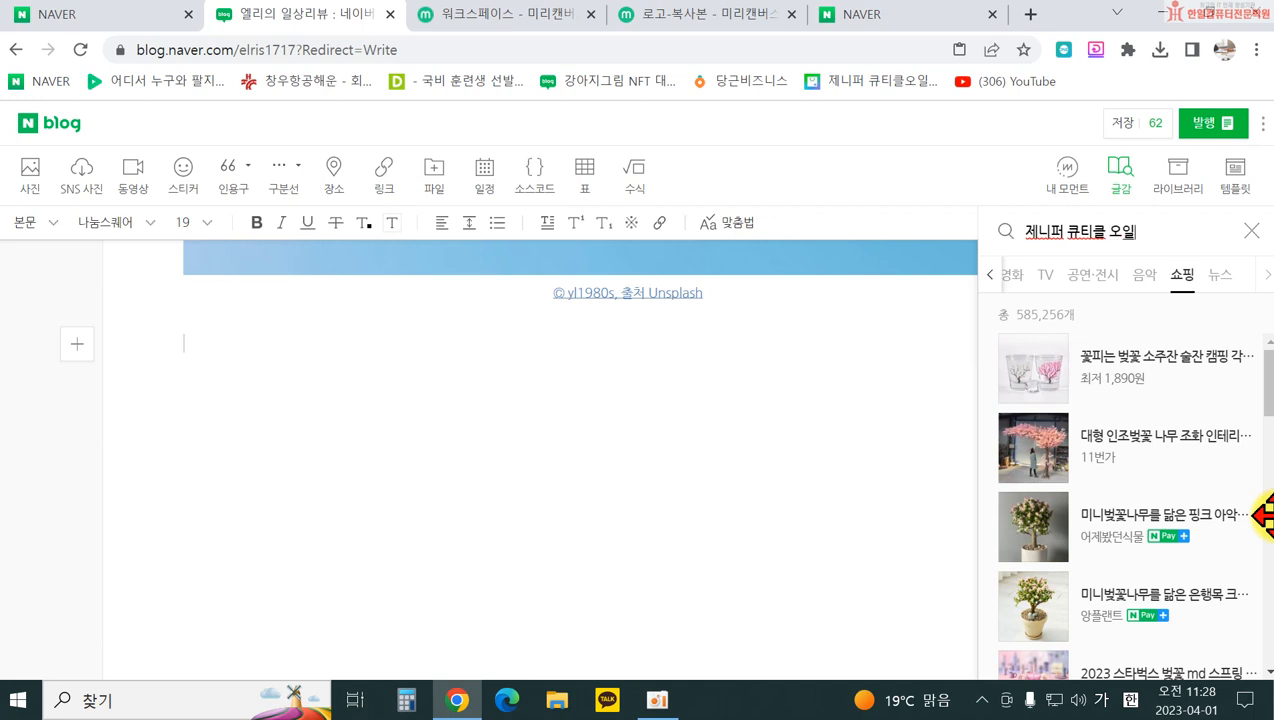
{"action": "key", "text": "Return"}
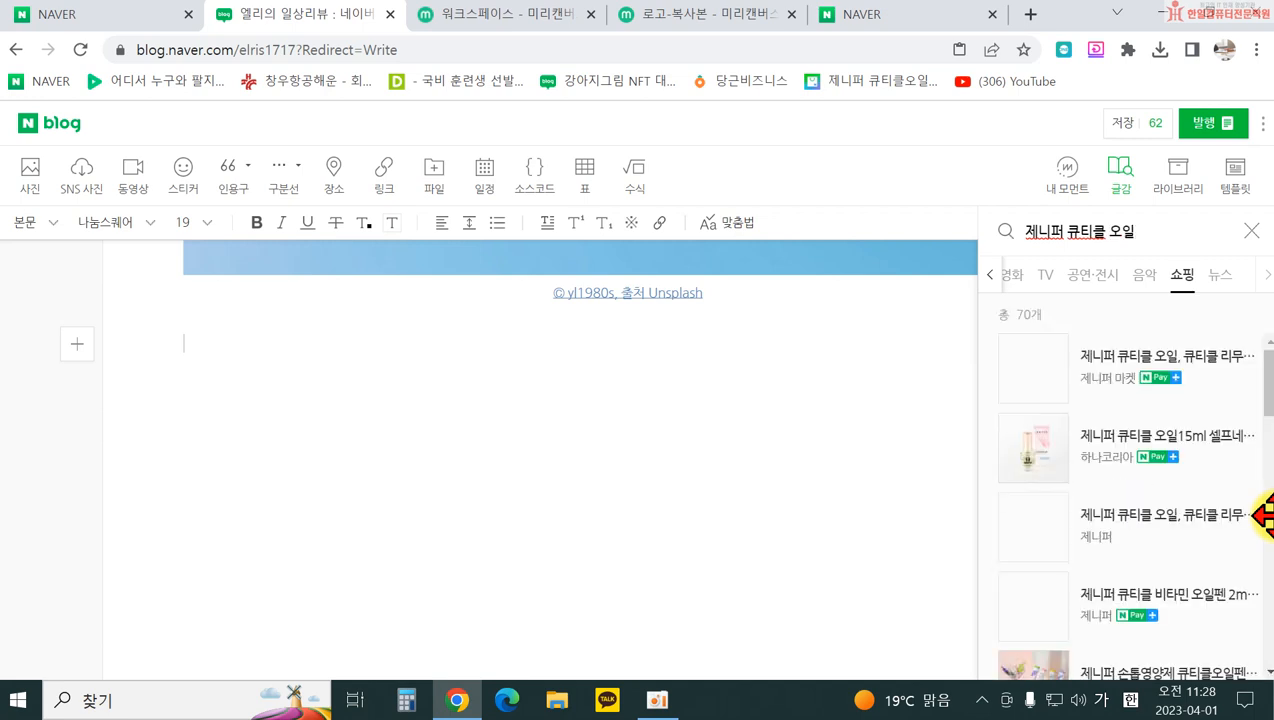
Step: Insert the 제니퍼 큐티클 비타민 오일펜 2ml (4+1) card priced 2,500원, then close the panel
{"action": "scroll", "coordinate": [1195, 545], "scroll_direction": "down", "scroll_amount": 1}
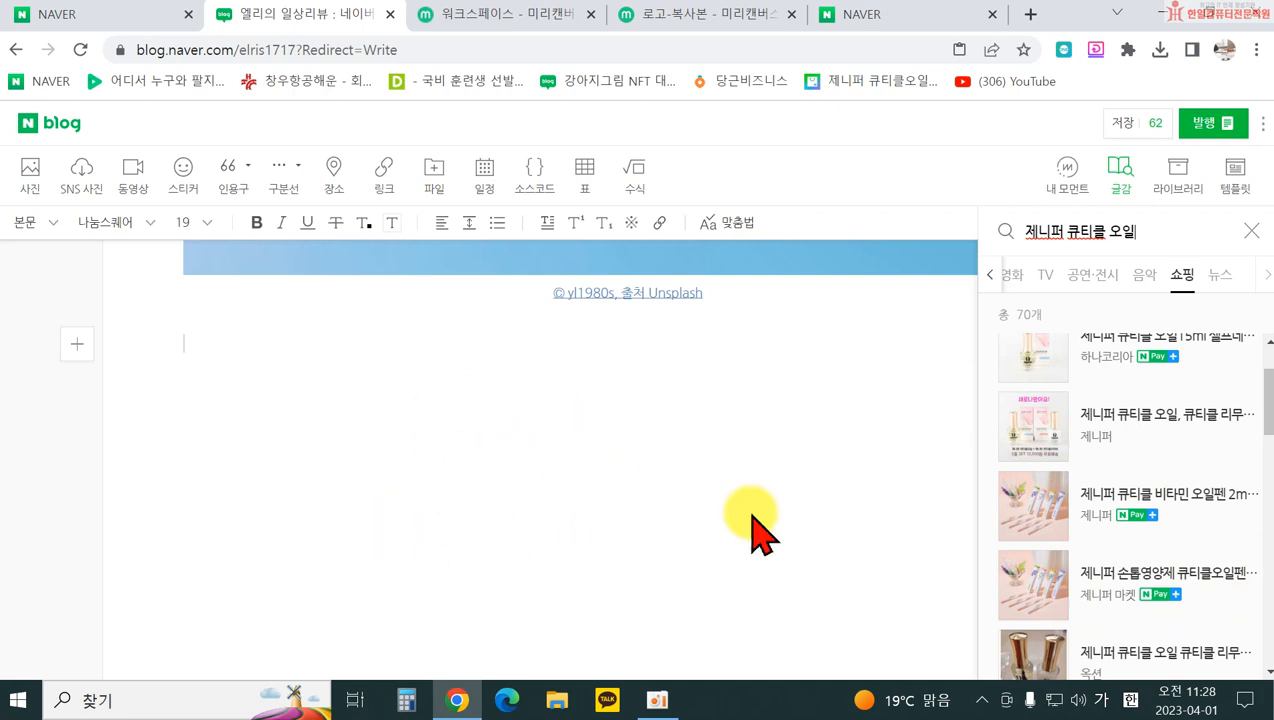
{"action": "left_click", "coordinate": [1160, 495]}
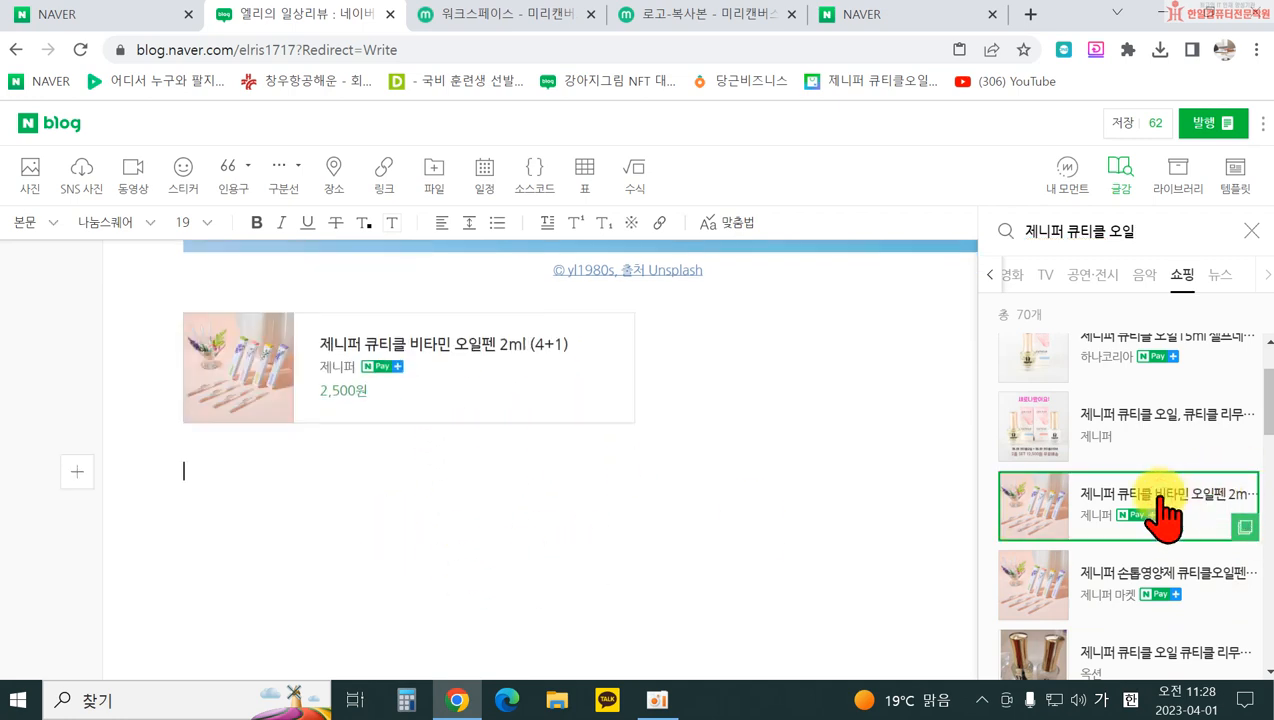
{"action": "scroll", "coordinate": [480, 460], "scroll_direction": "up", "scroll_amount": 1}
{"action": "scroll", "coordinate": [420, 430], "scroll_direction": "down", "scroll_amount": 2}
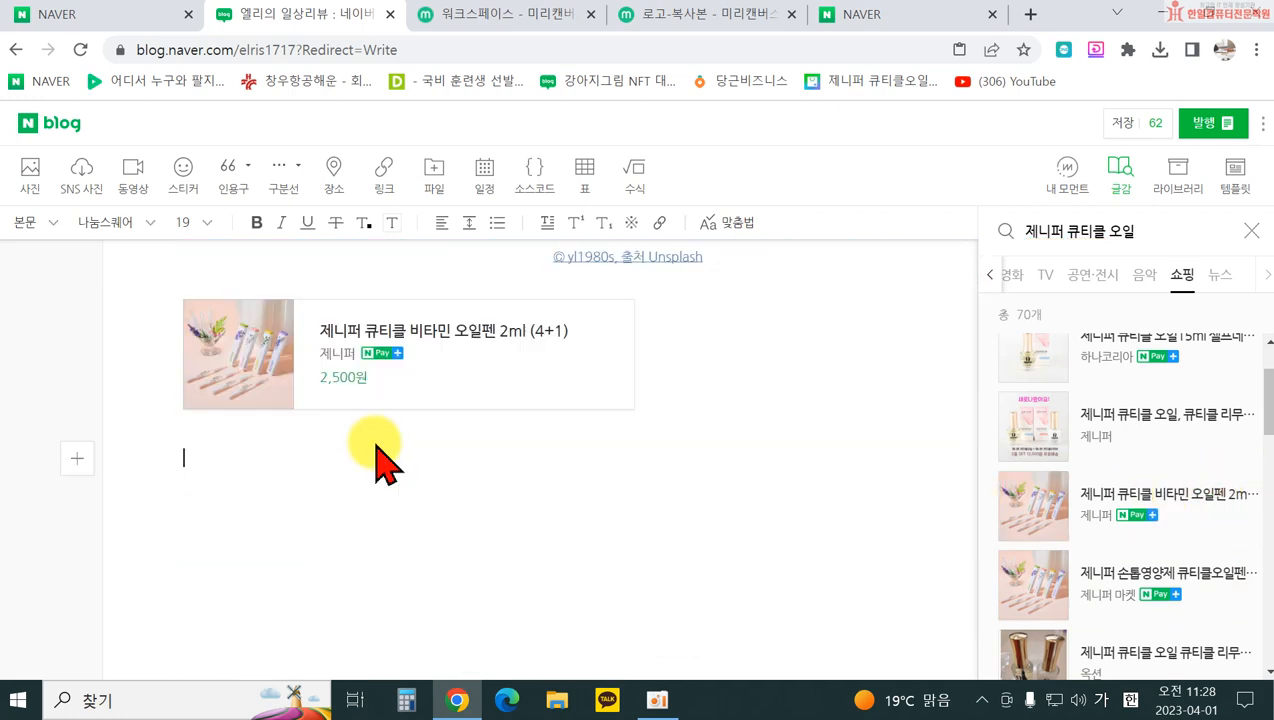
{"action": "scroll", "coordinate": [327, 420], "scroll_direction": "up", "scroll_amount": 3}
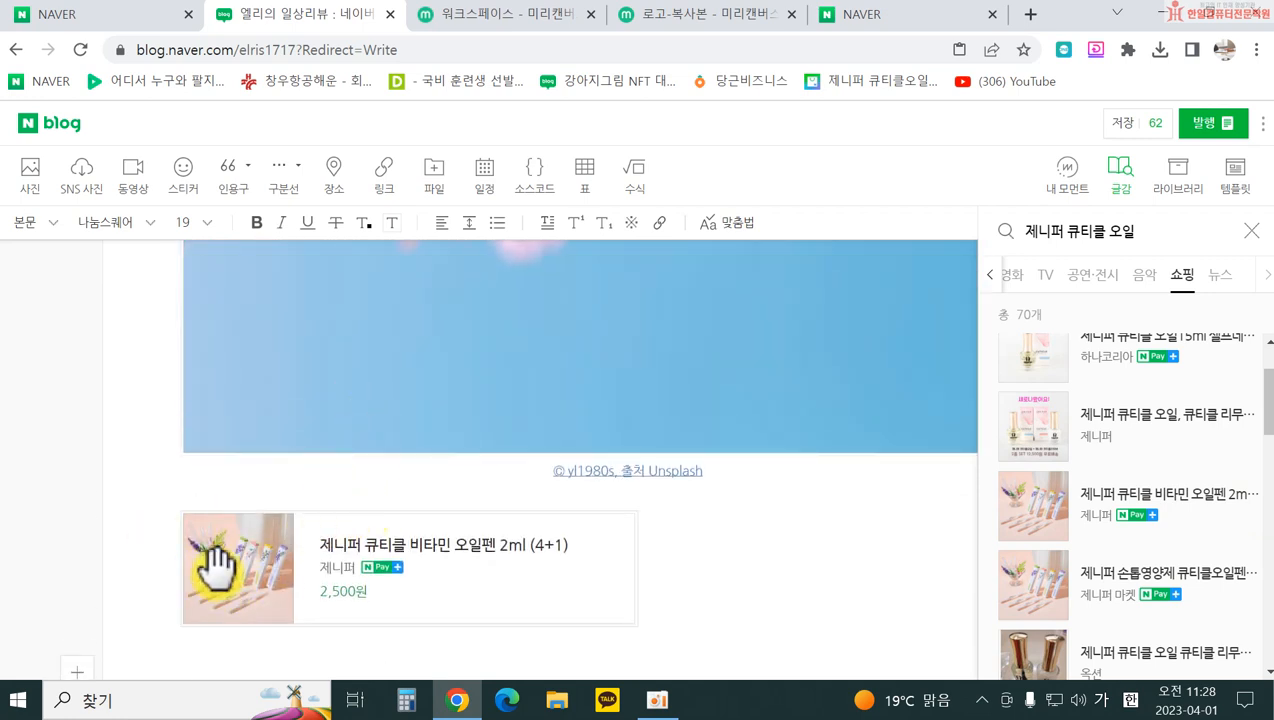
{"action": "left_click", "coordinate": [490, 585]}
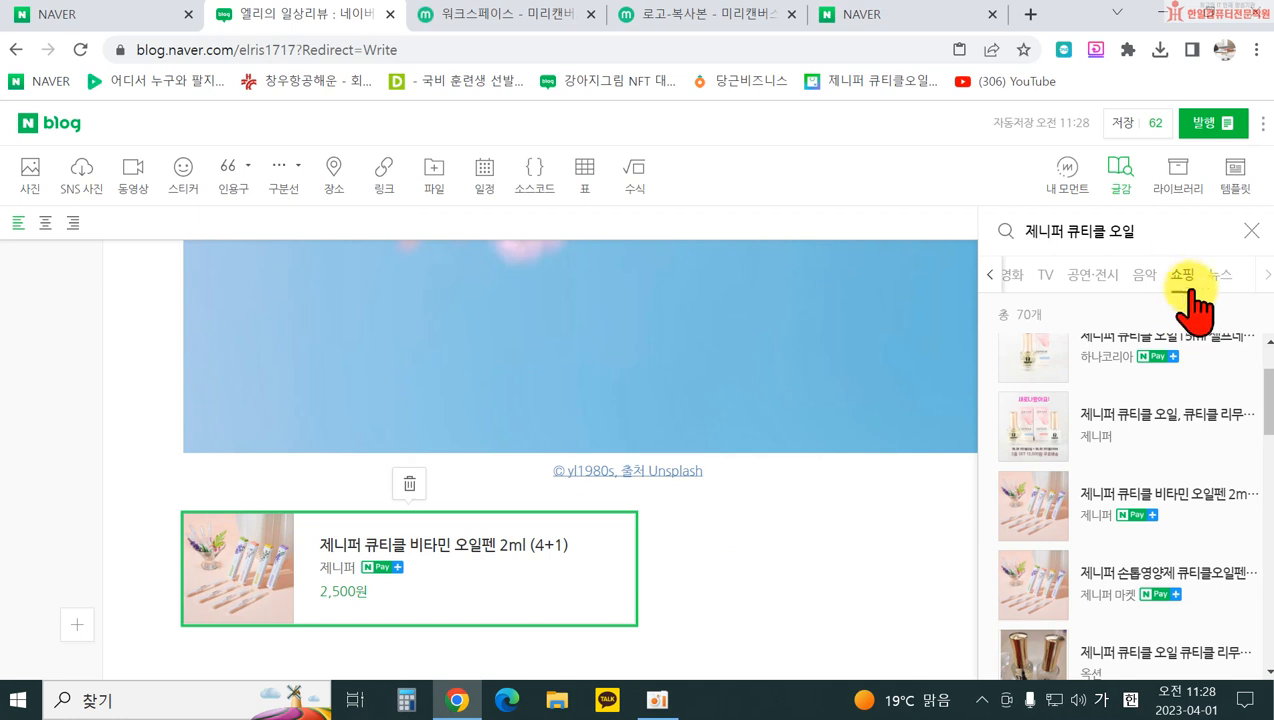
{"action": "left_click", "coordinate": [1251, 231]}
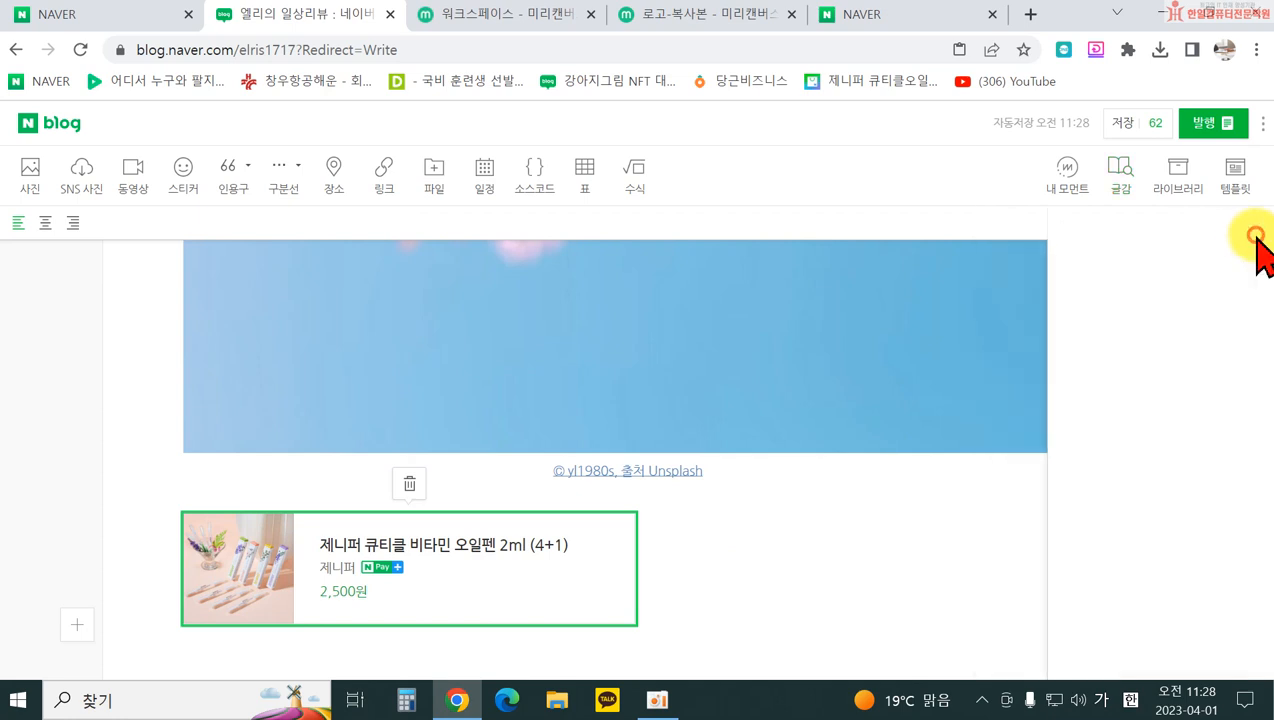
{"action": "scroll", "coordinate": [849, 575], "scroll_direction": "down", "scroll_amount": 3}
{"action": "left_click", "coordinate": [614, 489]}
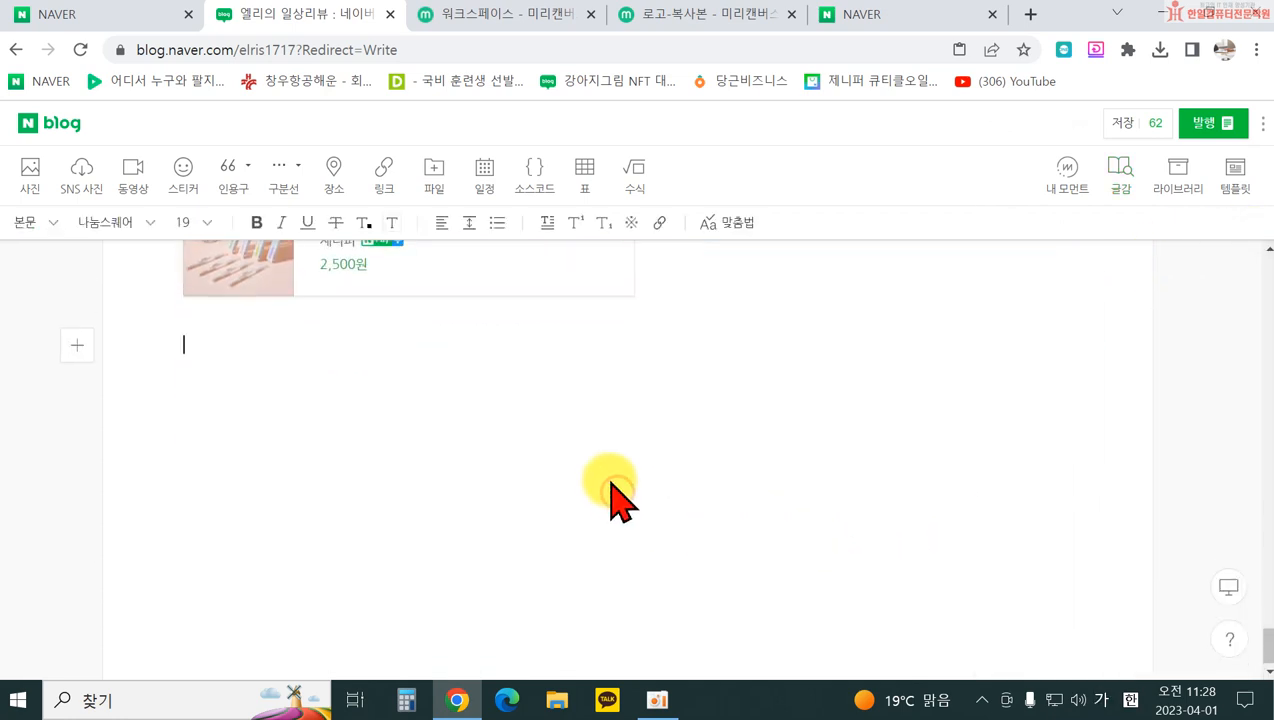
{"action": "scroll", "coordinate": [609, 492], "scroll_direction": "up", "scroll_amount": 6}
{"action": "scroll", "coordinate": [860, 517], "scroll_direction": "up", "scroll_amount": 13}
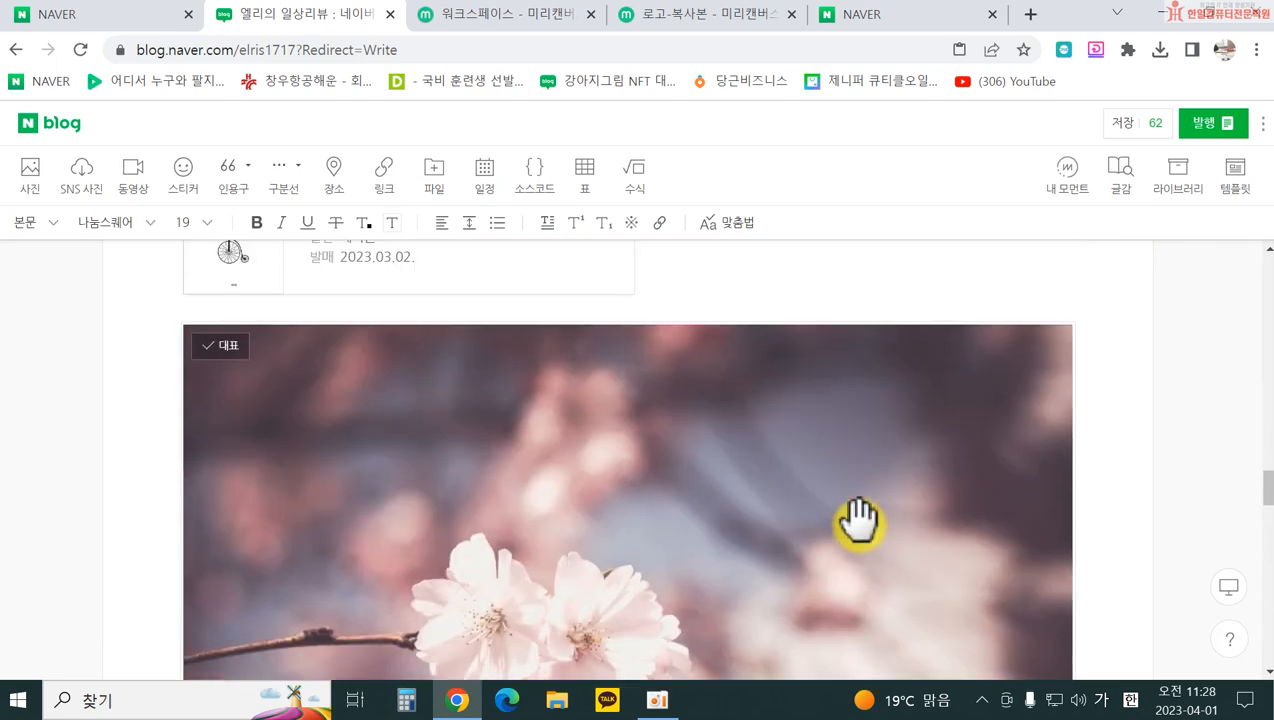
{"action": "scroll", "coordinate": [861, 520], "scroll_direction": "down", "scroll_amount": 11}
{"action": "scroll", "coordinate": [870, 537], "scroll_direction": "down", "scroll_amount": 6}
{"action": "scroll", "coordinate": [910, 578], "scroll_direction": "up", "scroll_amount": 4}
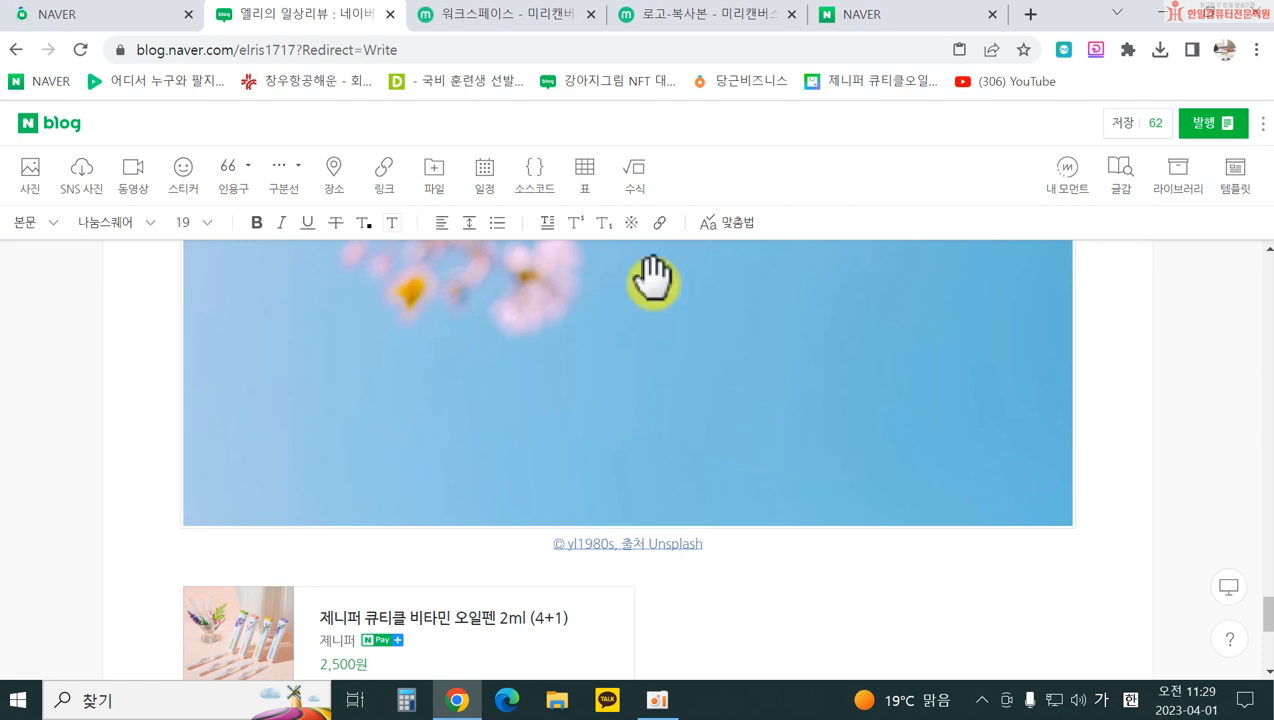
{"action": "scroll", "coordinate": [860, 520], "scroll_direction": "down", "scroll_amount": 3}
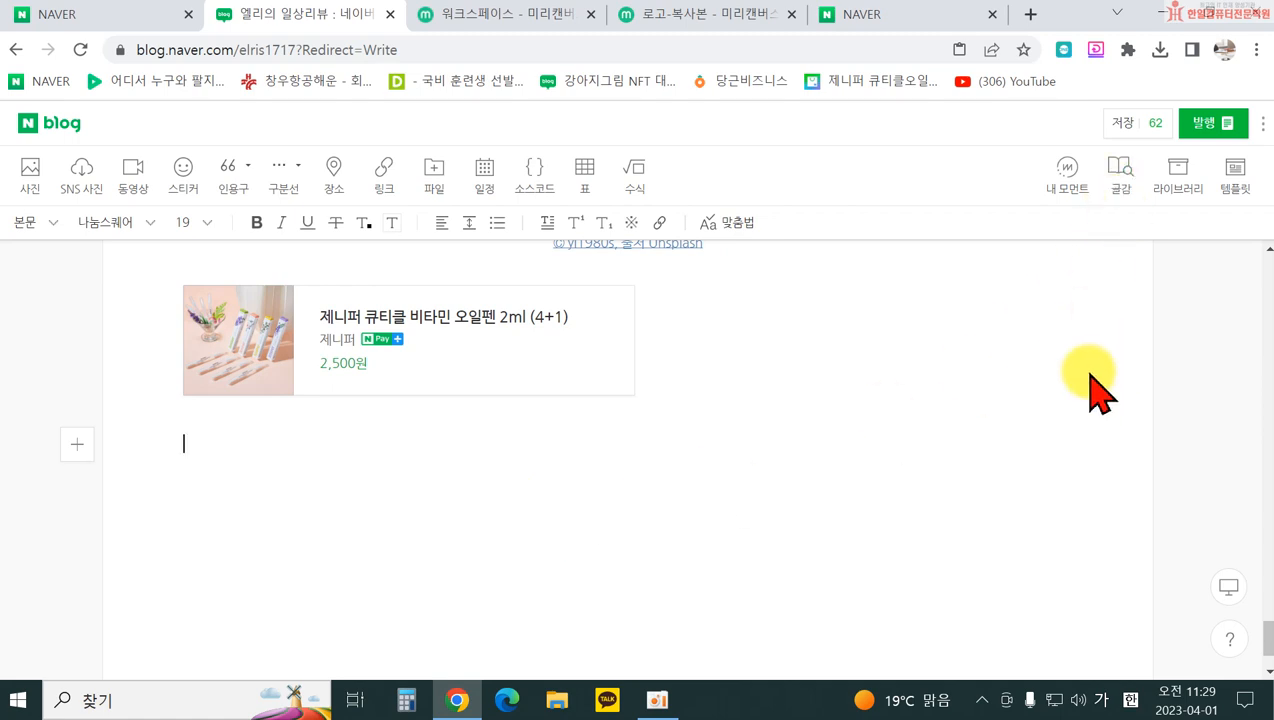
Step: Review the post's images in 라이브러리, then switch to the NAVER home tab
{"action": "left_click", "coordinate": [1182, 190]}
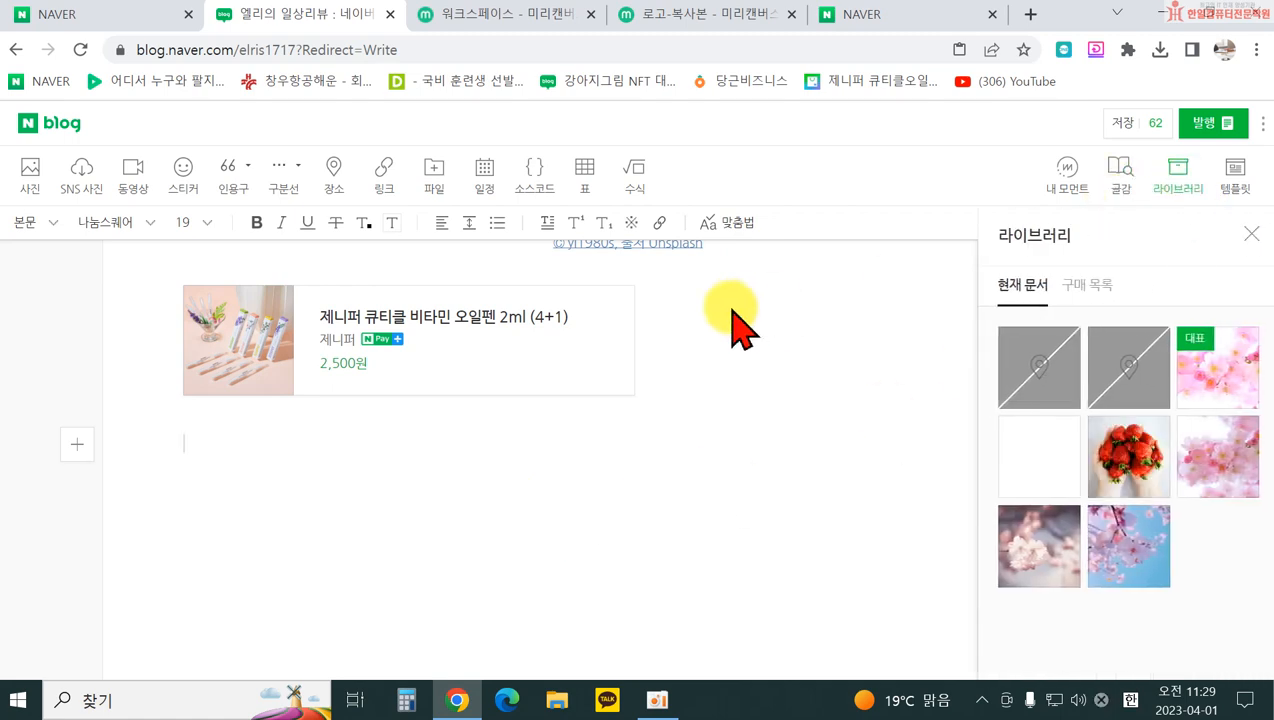
{"action": "scroll", "coordinate": [600, 335], "scroll_direction": "up", "scroll_amount": 5}
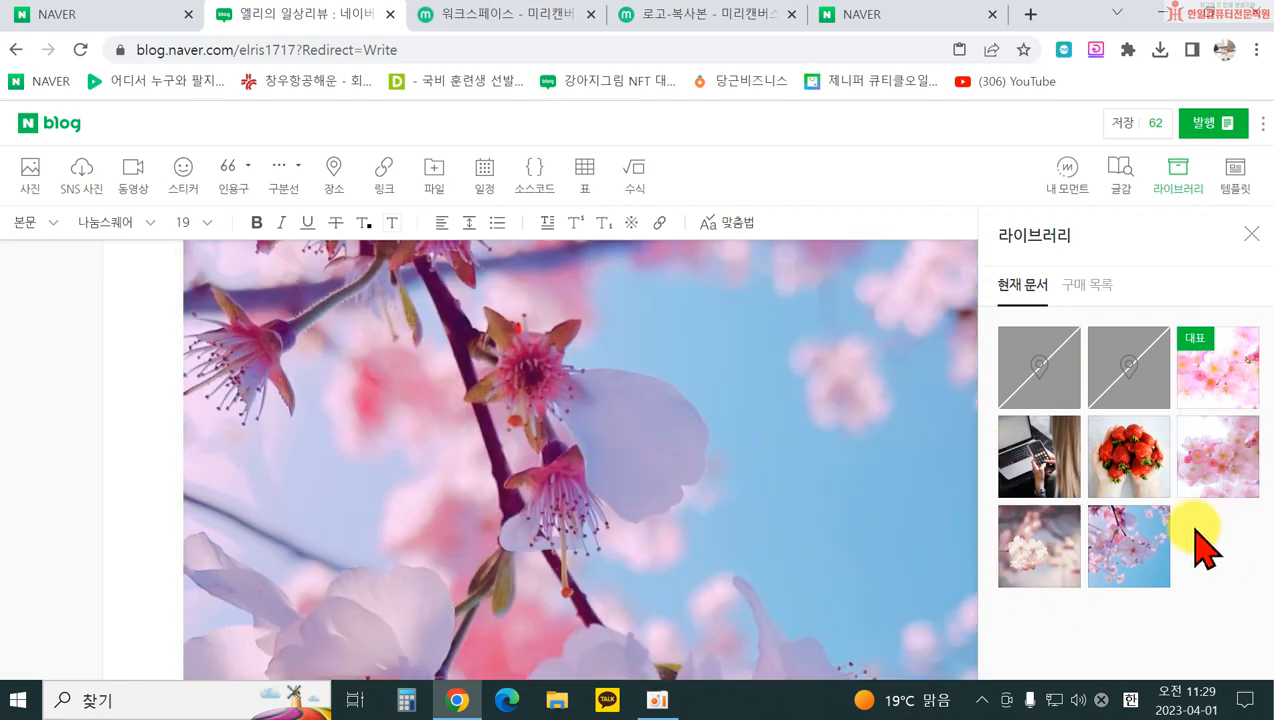
{"action": "scroll", "coordinate": [796, 589], "scroll_direction": "down", "scroll_amount": 2}
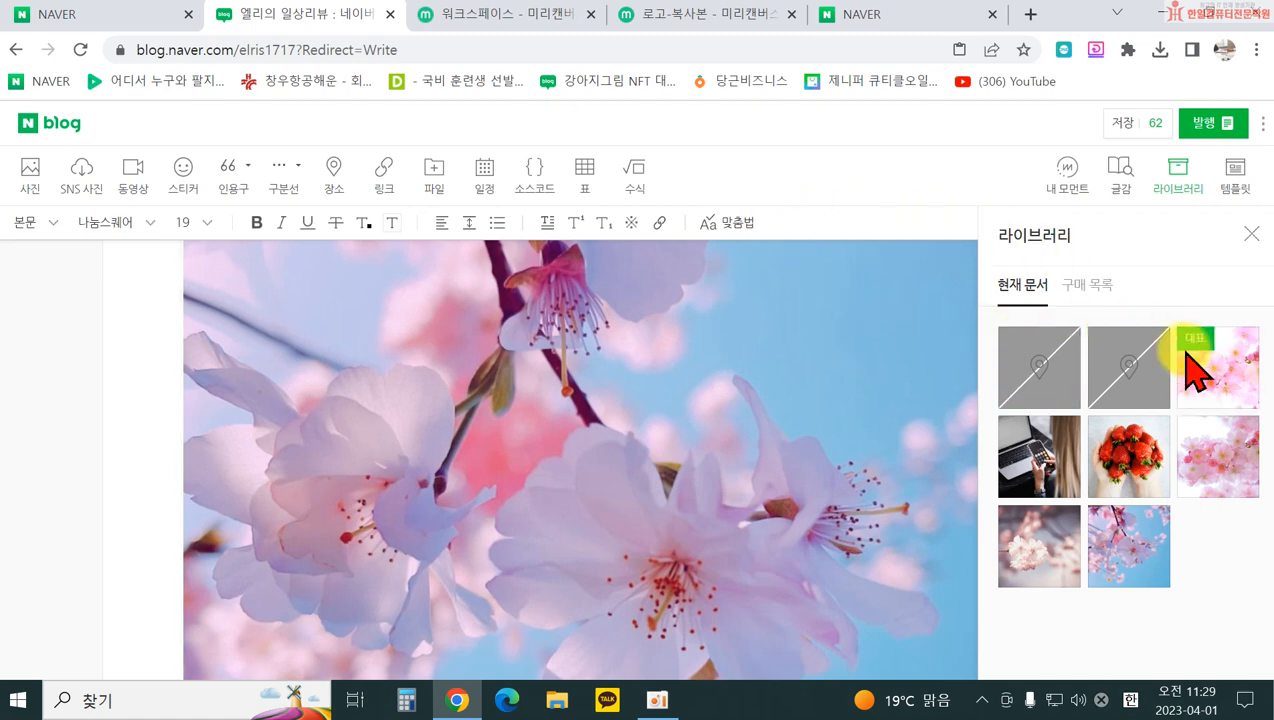
{"action": "left_click", "coordinate": [136, 18]}
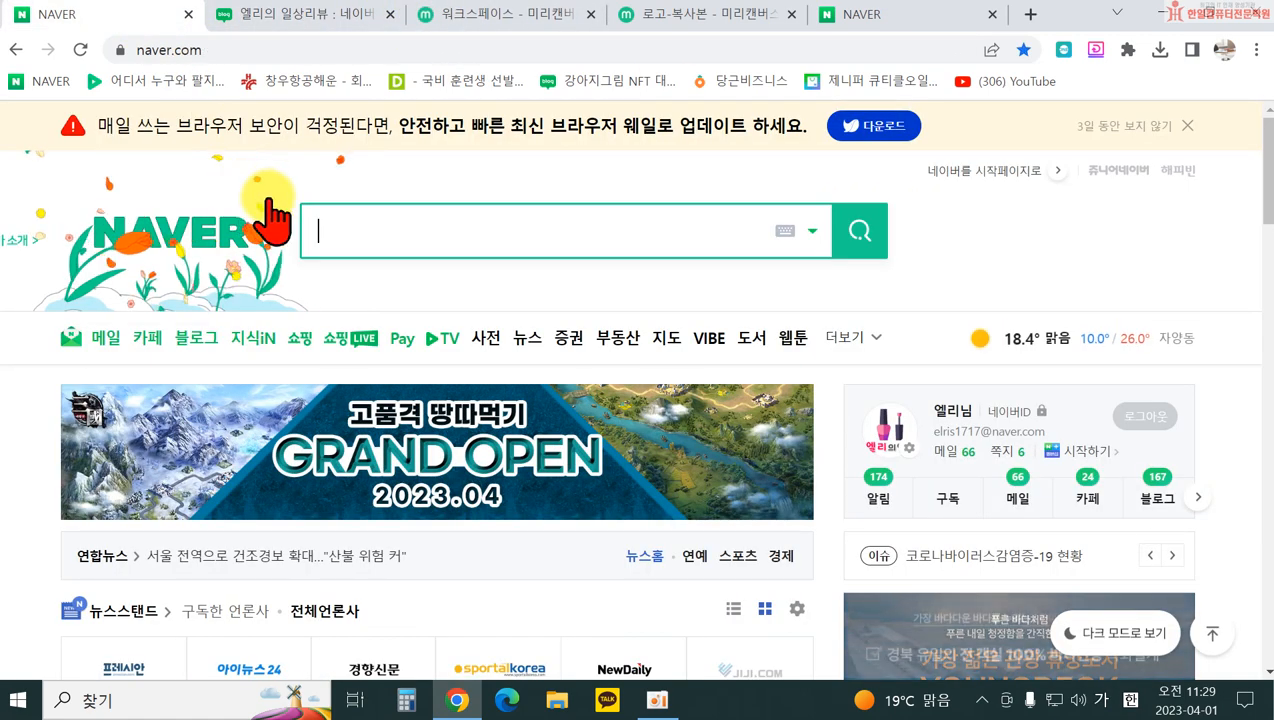
Step: Search Naver for 벚꽃축제 and scroll through the VIEW blog results
{"action": "left_click", "coordinate": [380, 230]}
{"action": "type", "text": "벚꽃추"}
{"action": "type", "text": "축제"}
{"action": "key", "text": "Return"}
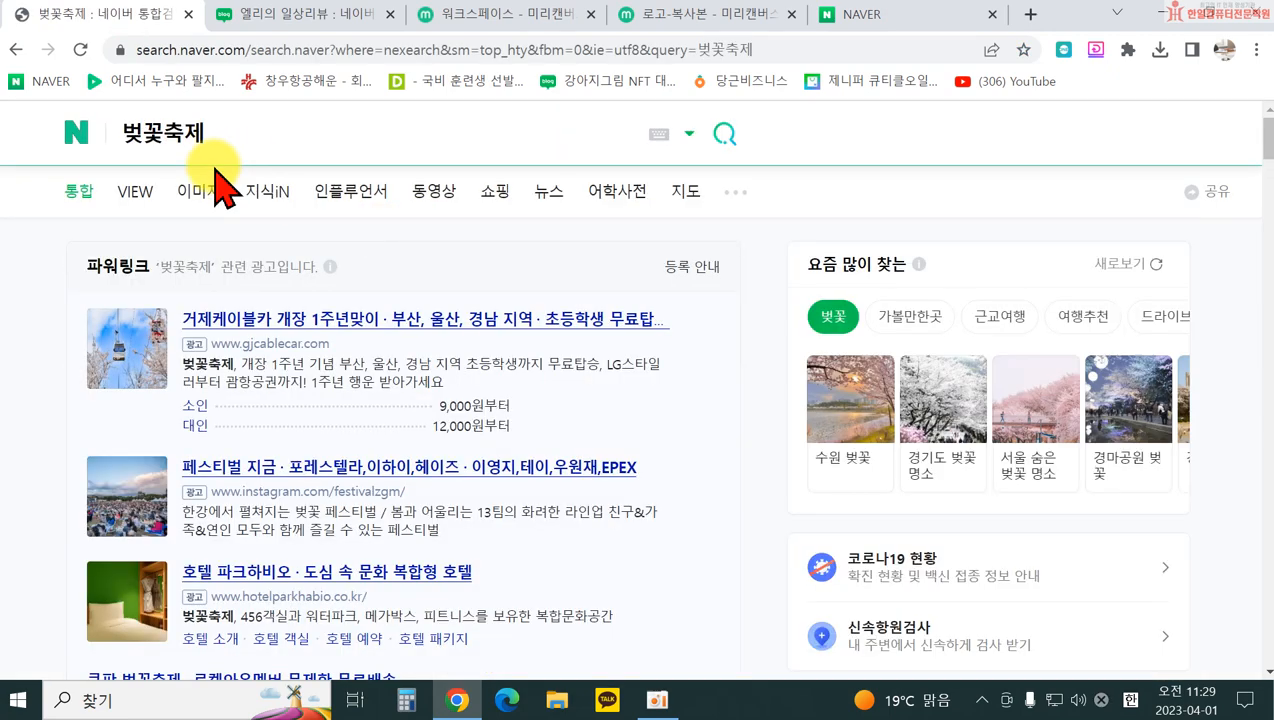
{"action": "left_click", "coordinate": [136, 193]}
{"action": "scroll", "coordinate": [586, 465], "scroll_direction": "down", "scroll_amount": 15}
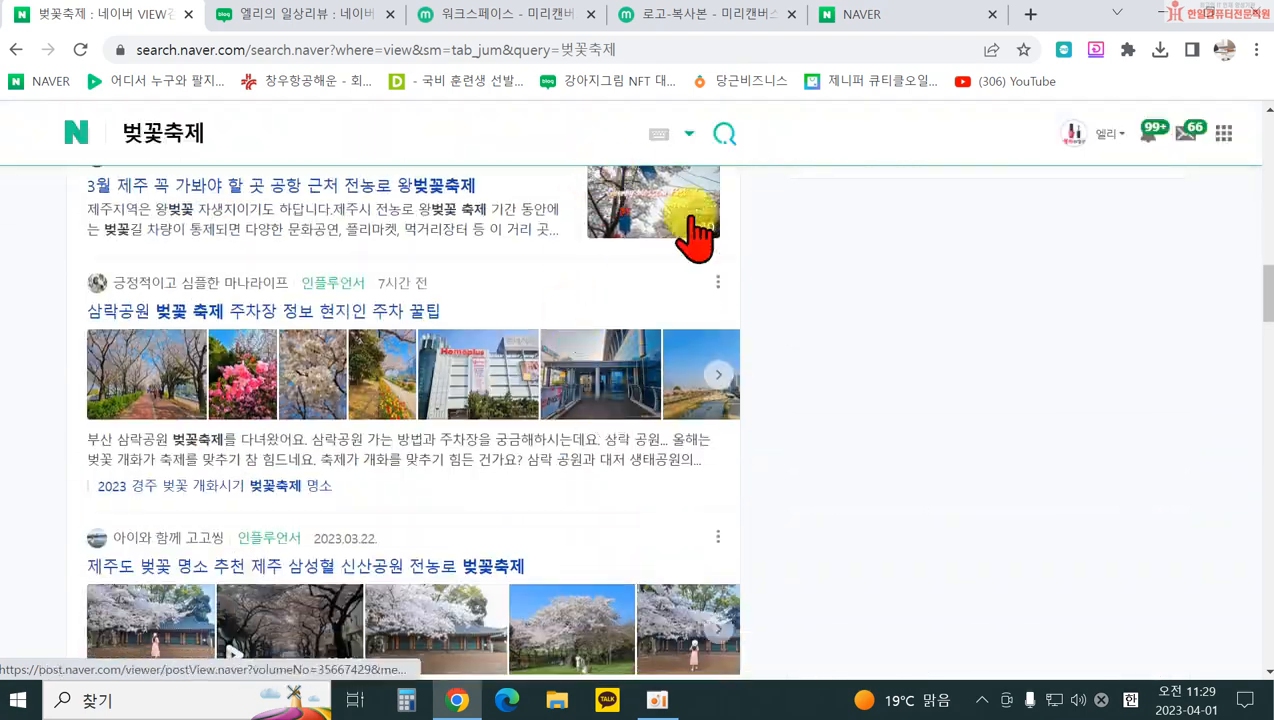
{"action": "scroll", "coordinate": [630, 195], "scroll_direction": "up", "scroll_amount": 2}
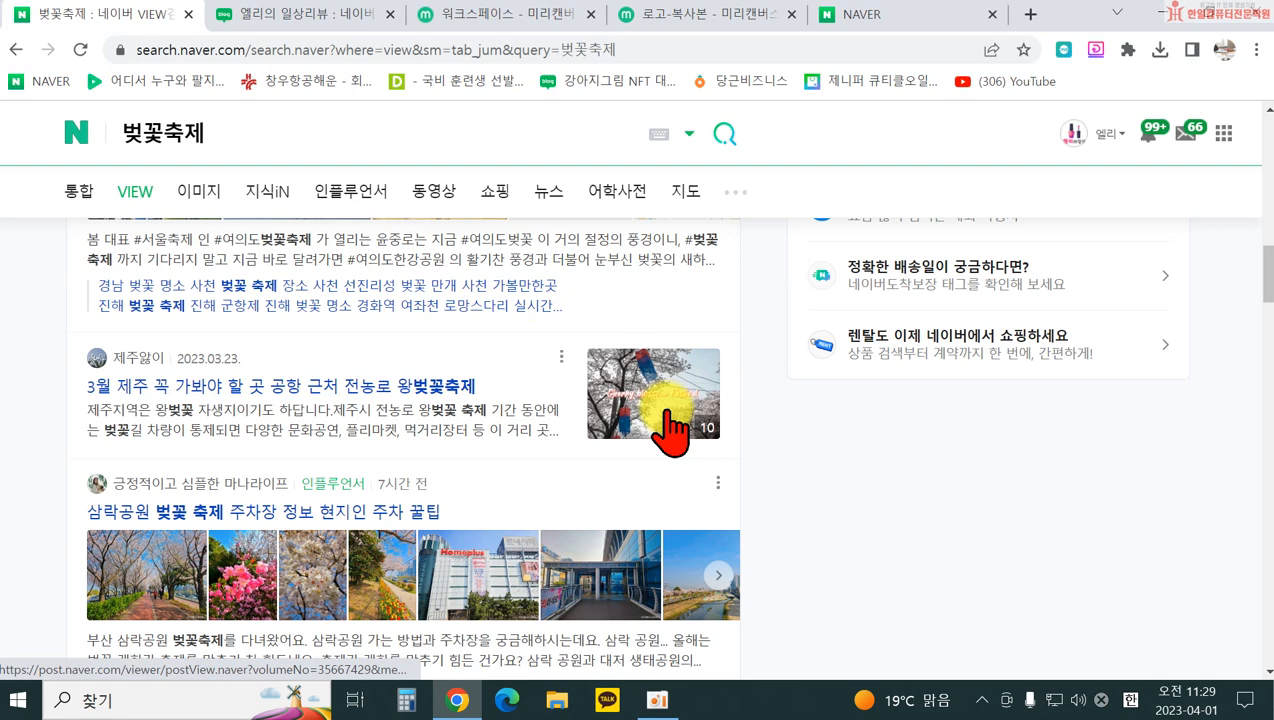
Step: Cycle through the other browser tabs back to the blog post editor
{"action": "left_click", "coordinate": [895, 18]}
{"action": "left_click", "coordinate": [728, 14]}
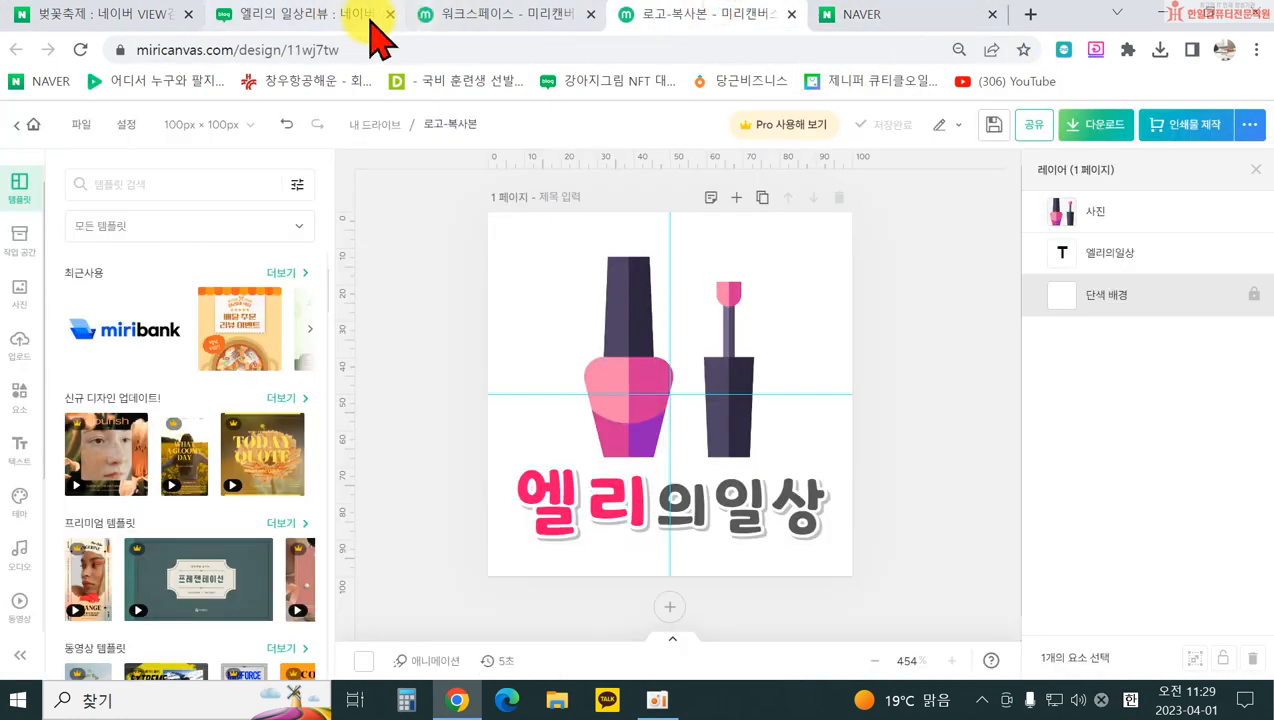
{"action": "left_click", "coordinate": [371, 22]}
Step: In 라이브러리, mark the laptop and then the strawberry photo as 대표, and close the panel
{"action": "scroll", "coordinate": [472, 368], "scroll_direction": "up", "scroll_amount": 2}
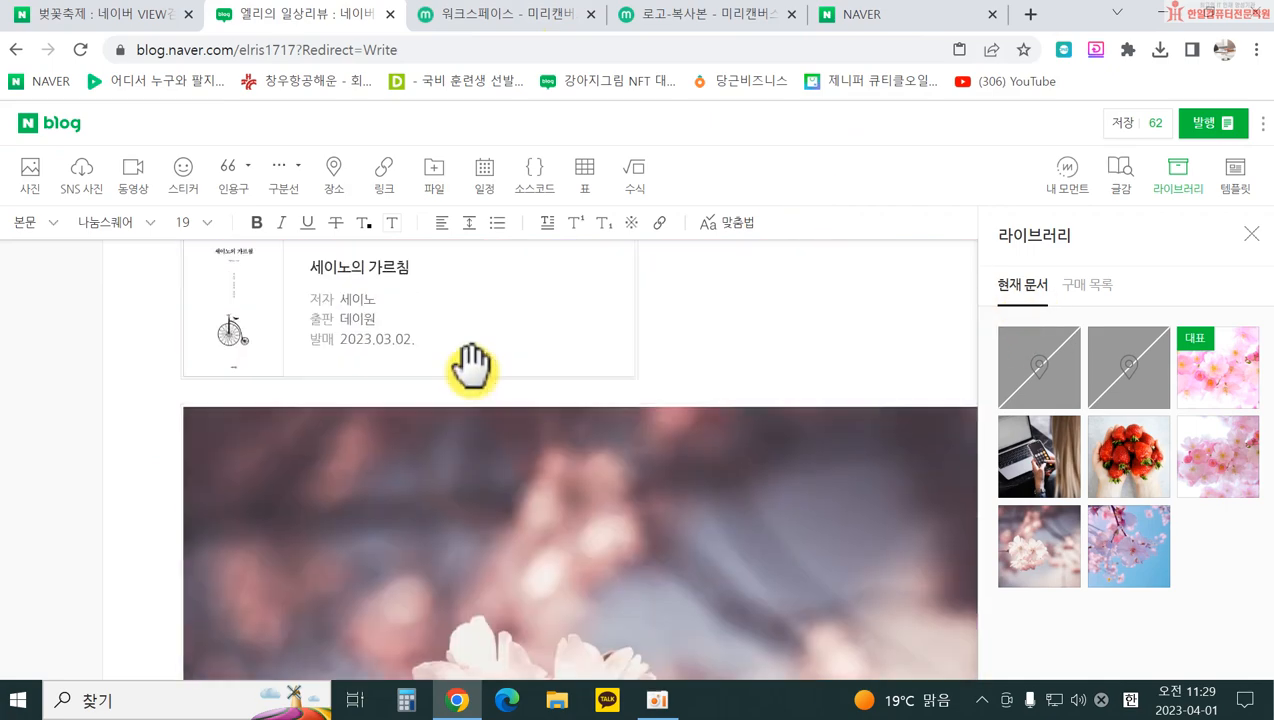
{"action": "scroll", "coordinate": [472, 368], "scroll_direction": "down", "scroll_amount": 6}
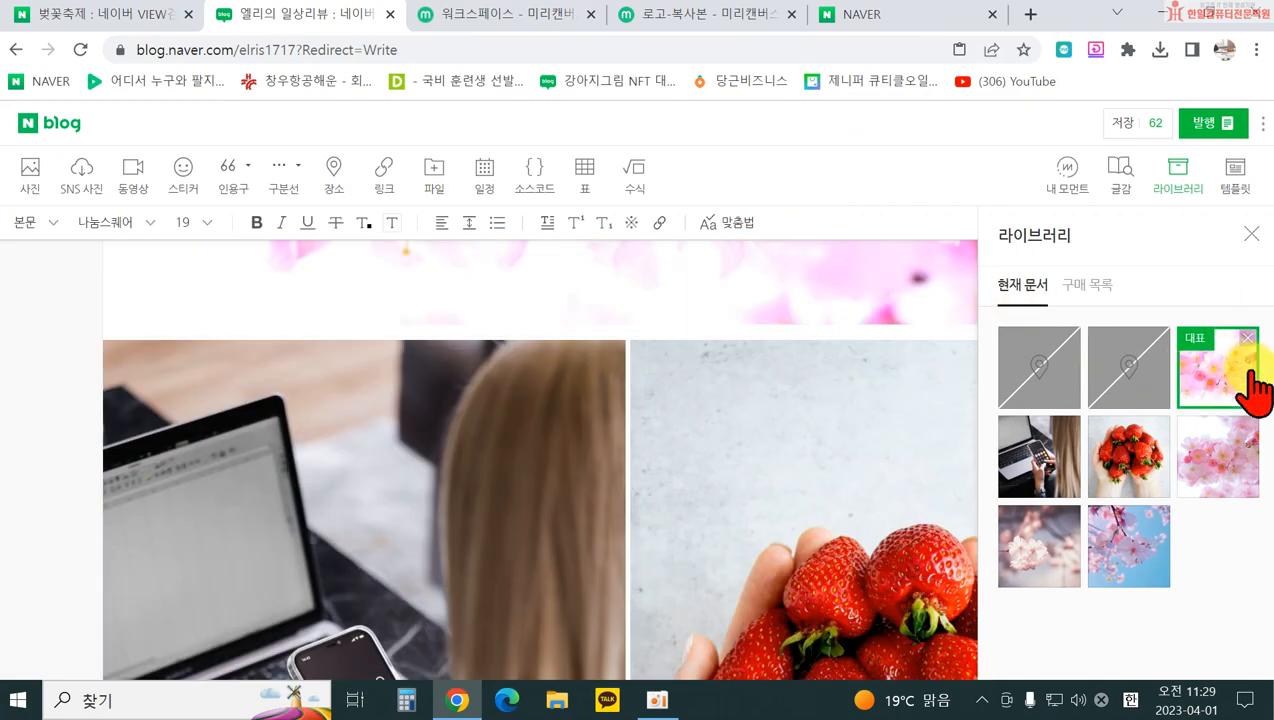
{"action": "scroll", "coordinate": [475, 344], "scroll_direction": "up", "scroll_amount": 5}
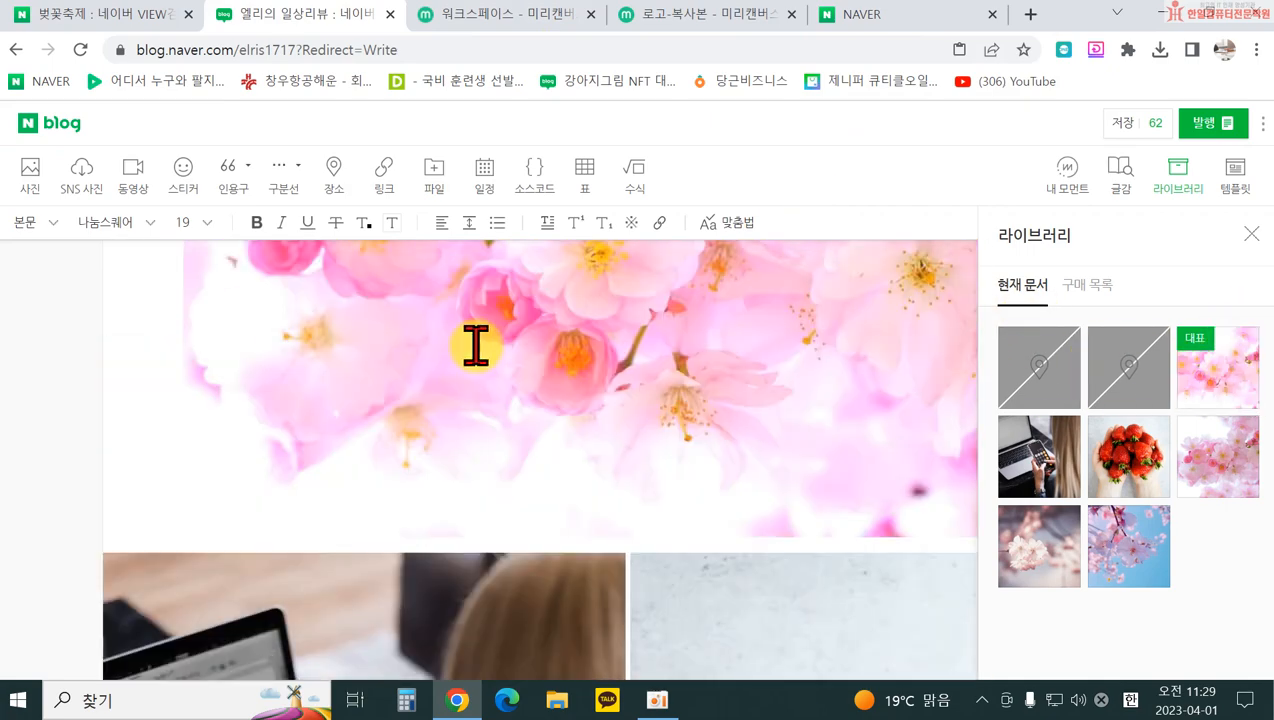
{"action": "scroll", "coordinate": [425, 467], "scroll_direction": "down", "scroll_amount": 4}
{"action": "scroll", "coordinate": [425, 467], "scroll_direction": "down", "scroll_amount": 4}
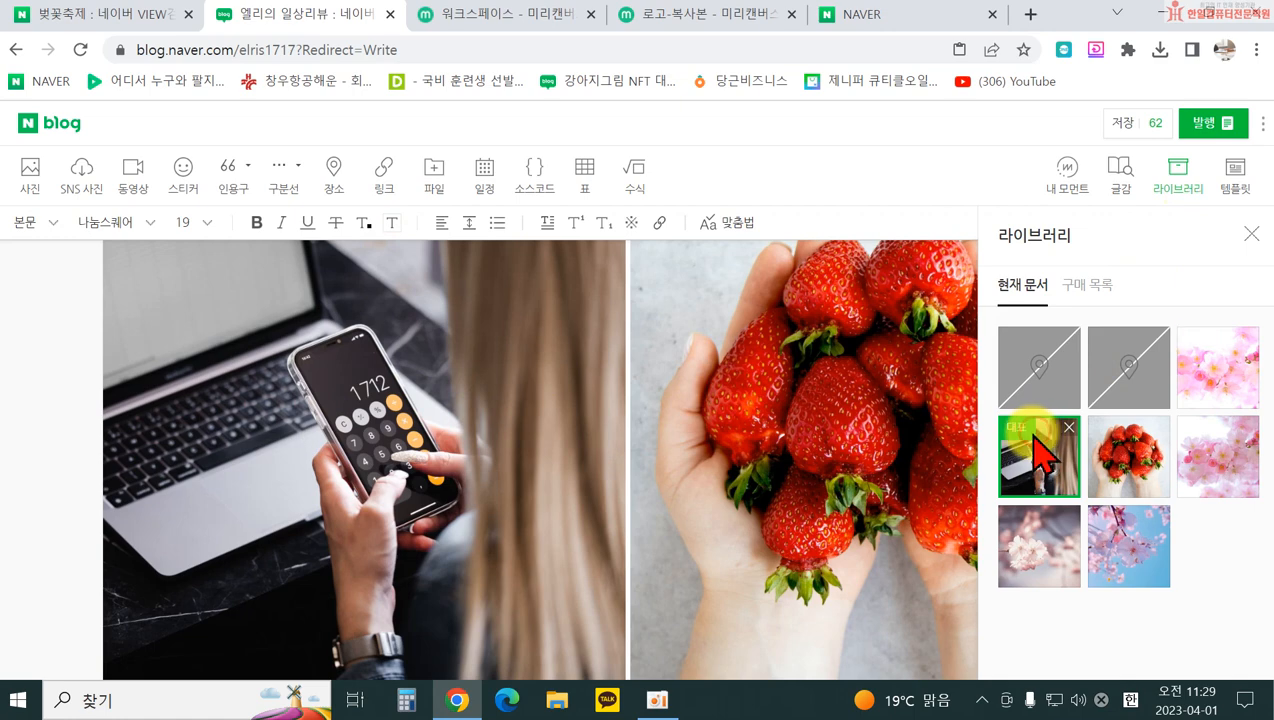
{"action": "left_click", "coordinate": [1020, 465]}
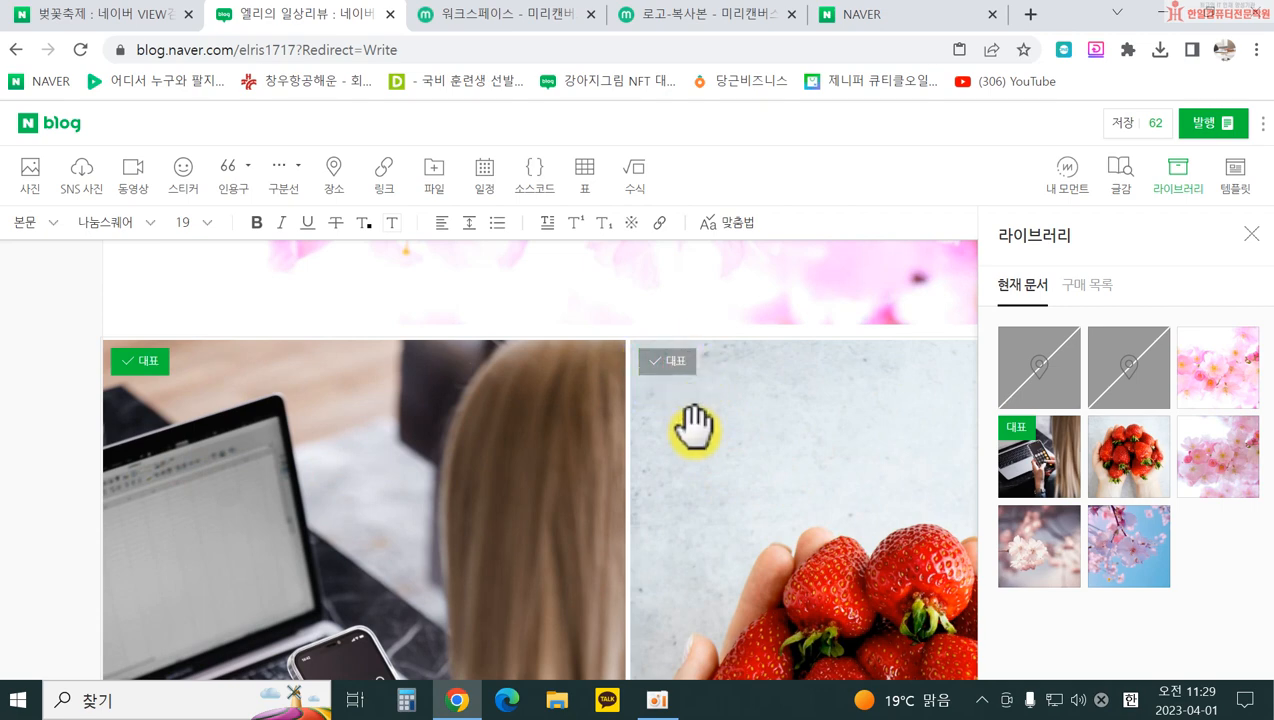
{"action": "left_click", "coordinate": [672, 368]}
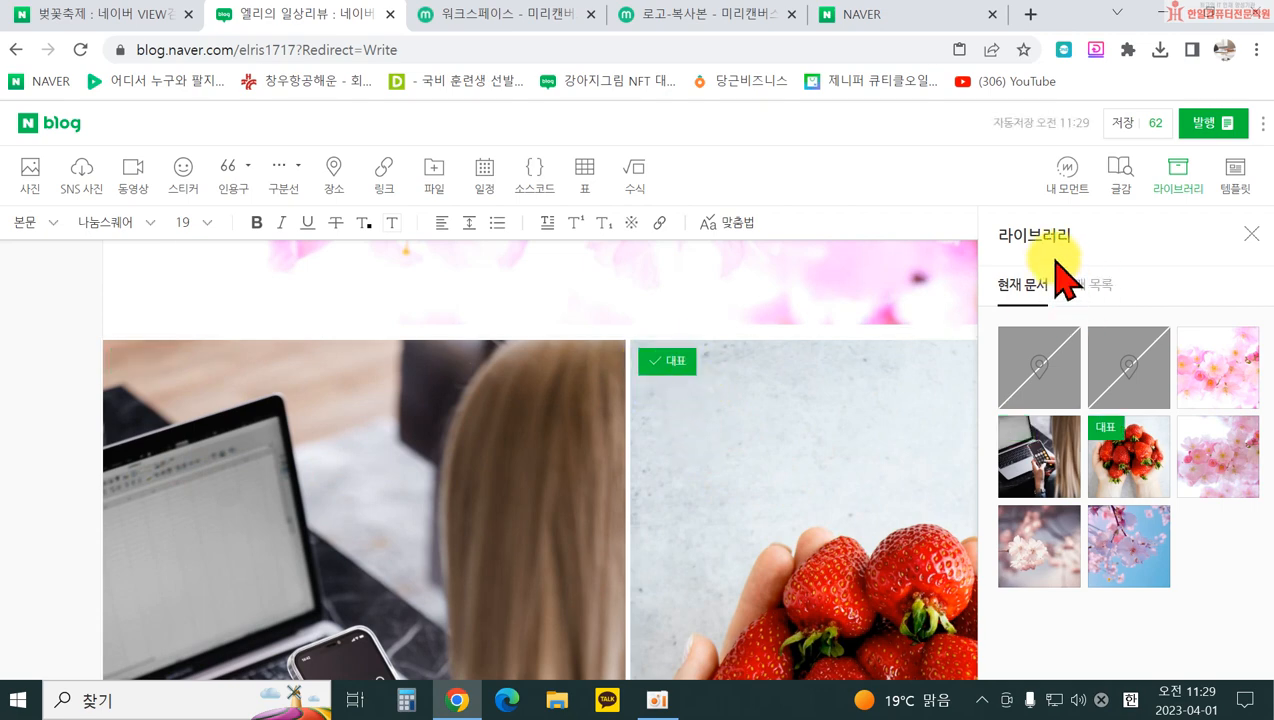
{"action": "left_click", "coordinate": [1252, 236]}
{"action": "scroll", "coordinate": [853, 521], "scroll_direction": "down", "scroll_amount": 10}
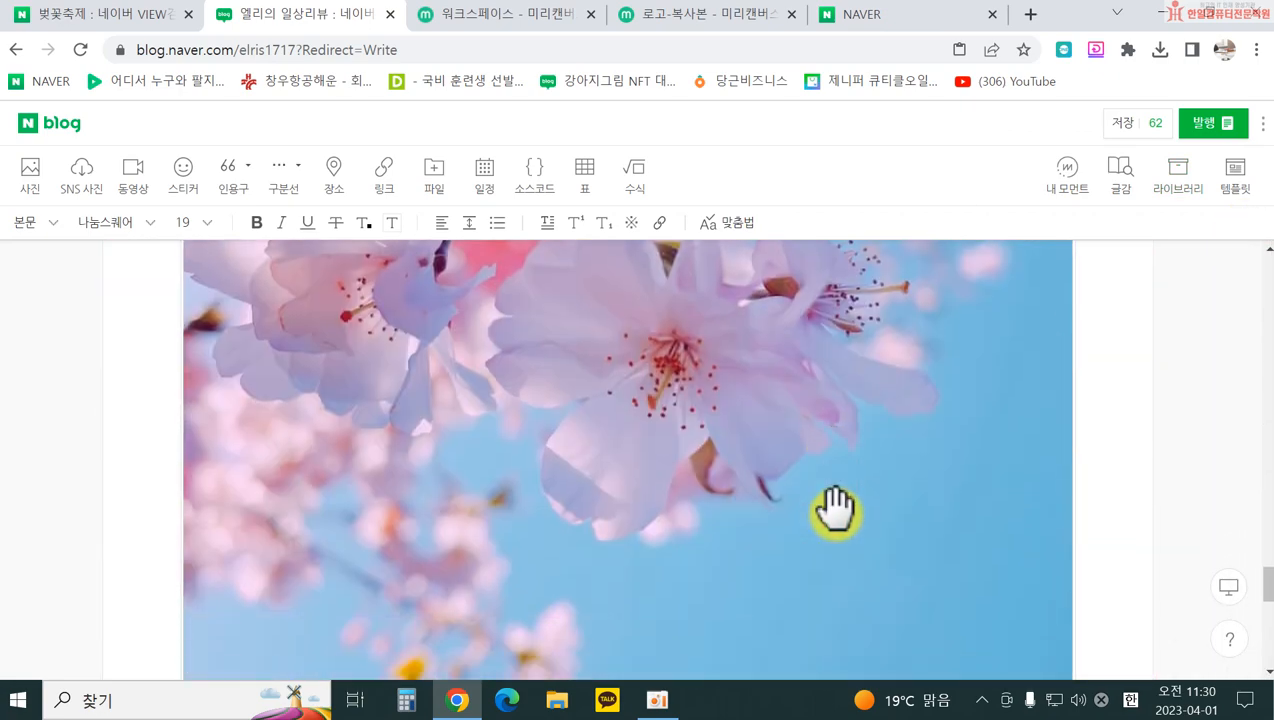
{"action": "scroll", "coordinate": [835, 512], "scroll_direction": "down", "scroll_amount": 5}
{"action": "left_click", "coordinate": [600, 505]}
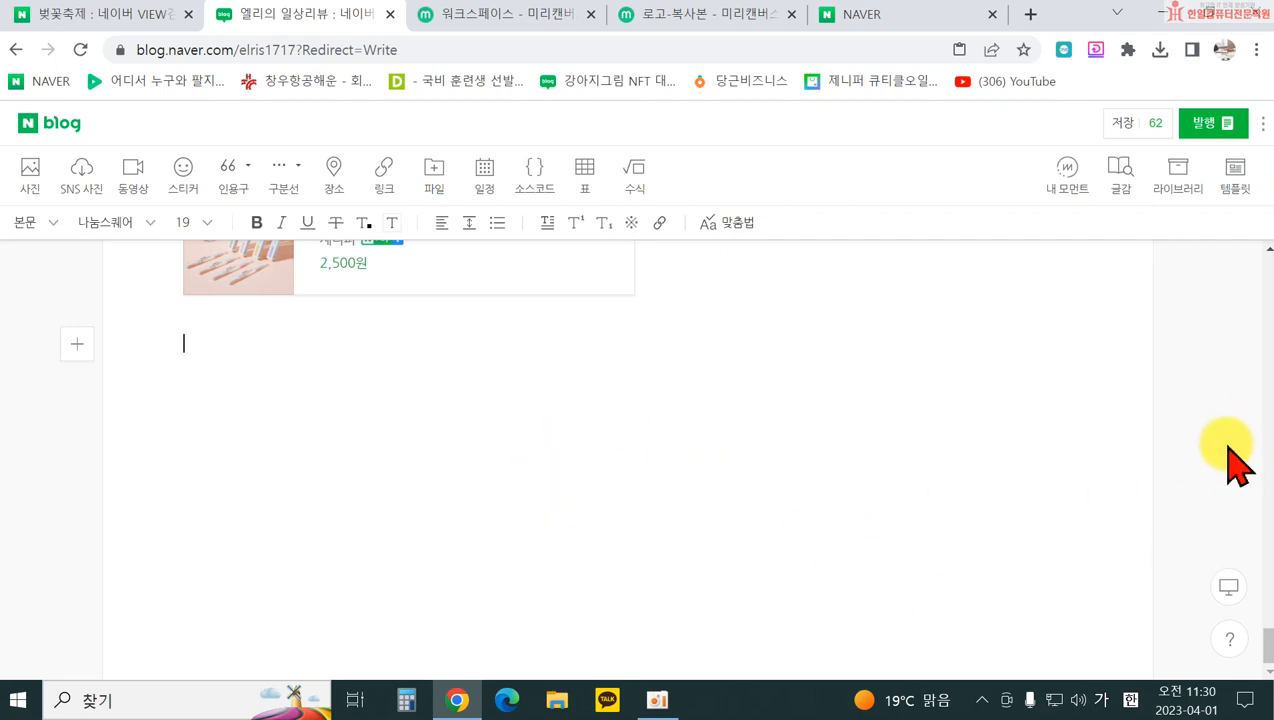
{"action": "scroll", "coordinate": [592, 648], "scroll_direction": "up", "scroll_amount": 5}
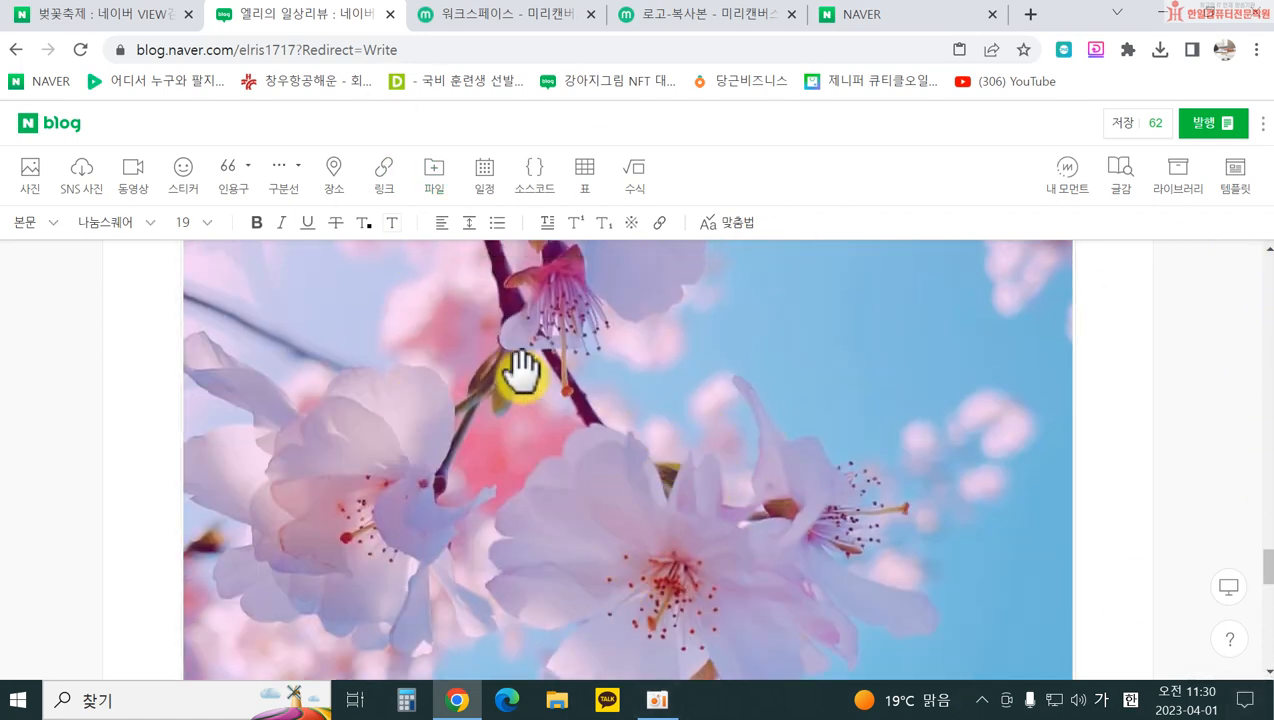
Step: Open 템플릿 and pick the recommended travel template 단 하루 제주에 산다면
{"action": "left_click", "coordinate": [1232, 178]}
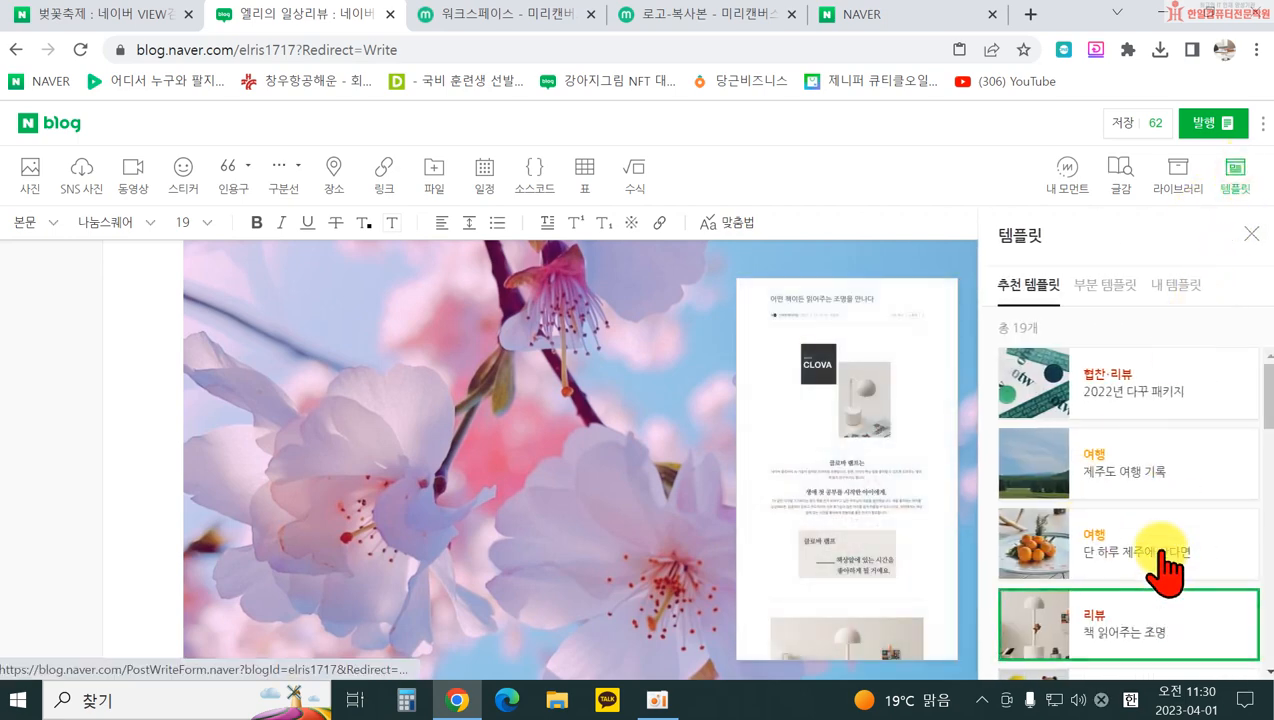
{"action": "scroll", "coordinate": [611, 512], "scroll_direction": "down", "scroll_amount": 5}
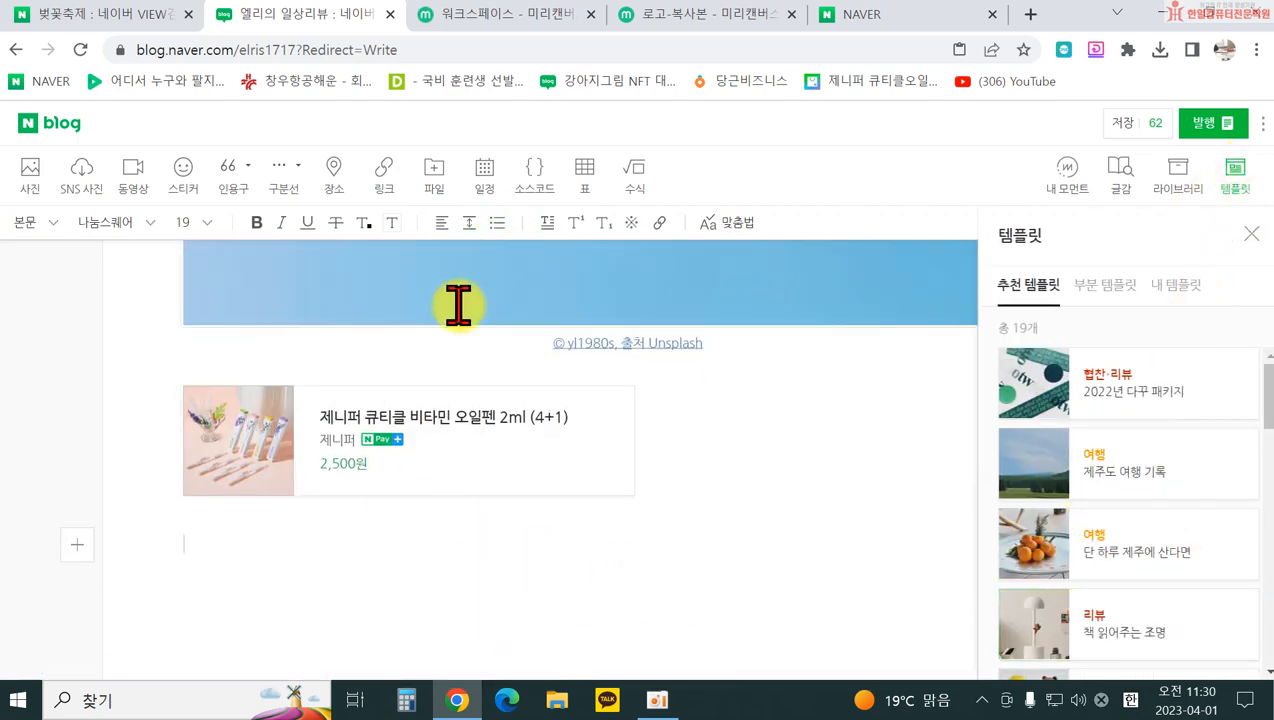
{"action": "mouse_move", "coordinate": [1137, 484]}
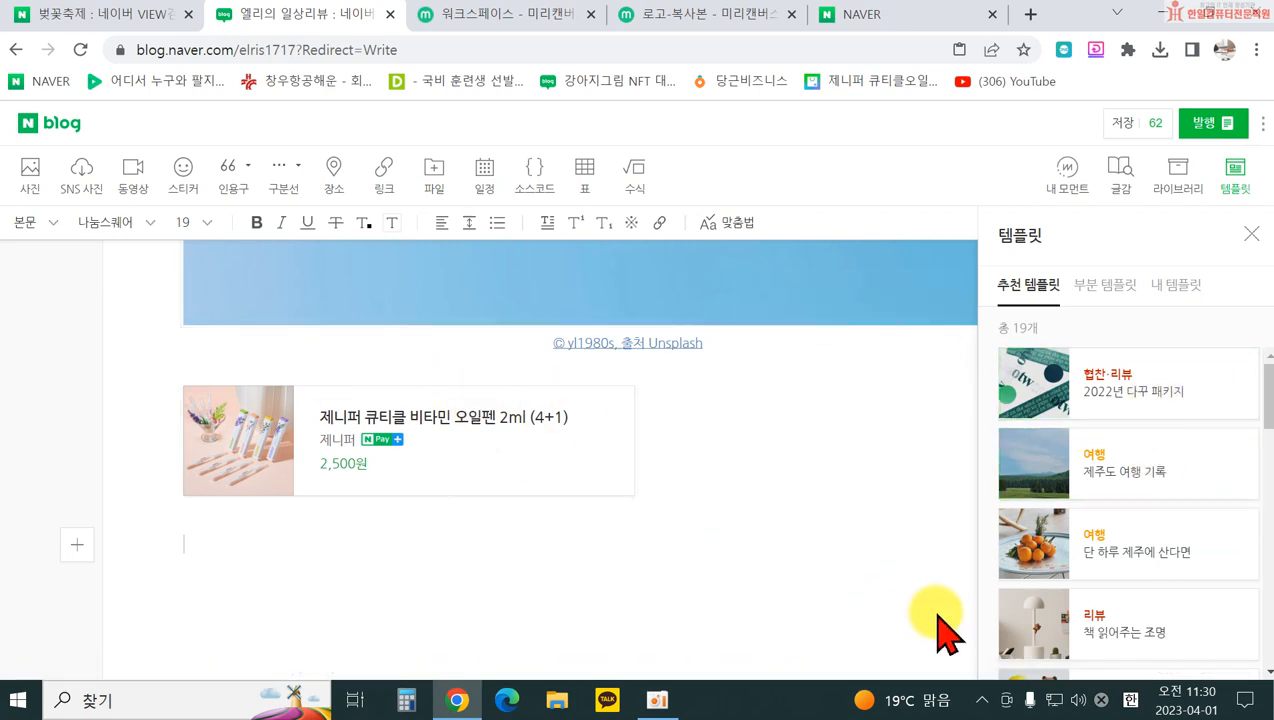
{"action": "mouse_move", "coordinate": [1012, 541]}
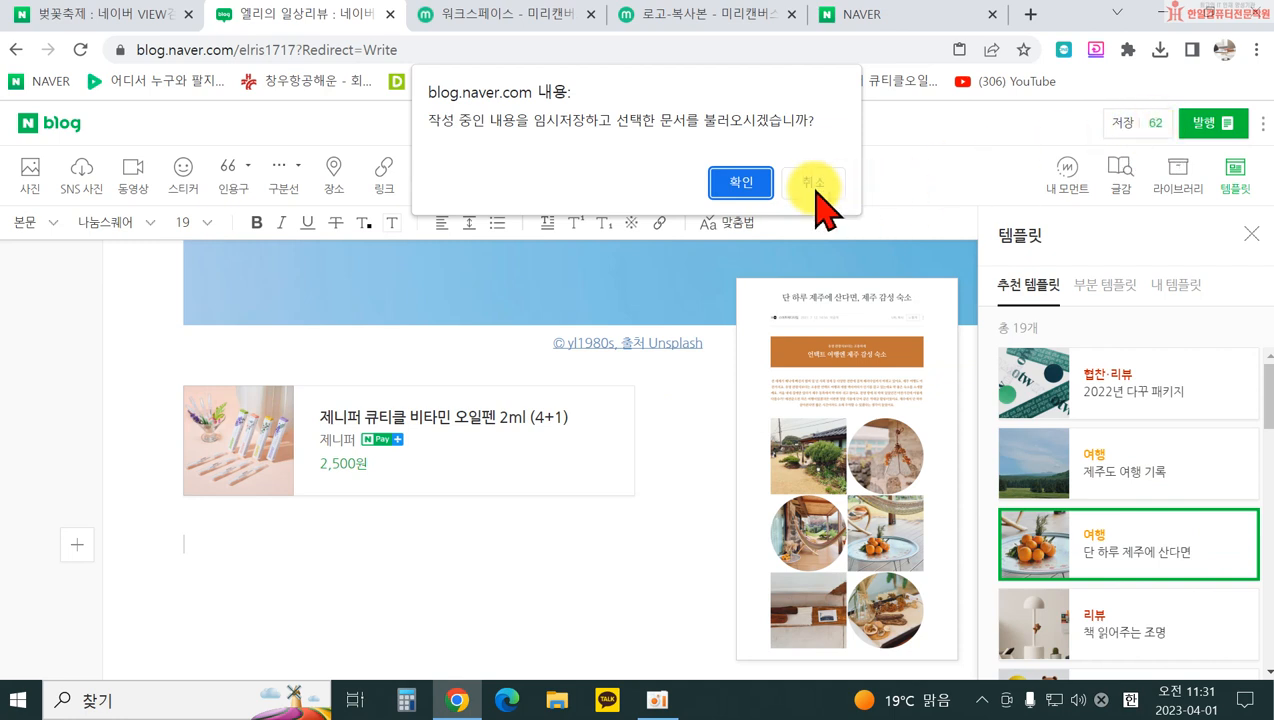
Step: Confirm temp-saving the draft to load the Jeju template, then check the 임시저장 글 list
{"action": "left_click", "coordinate": [742, 180]}
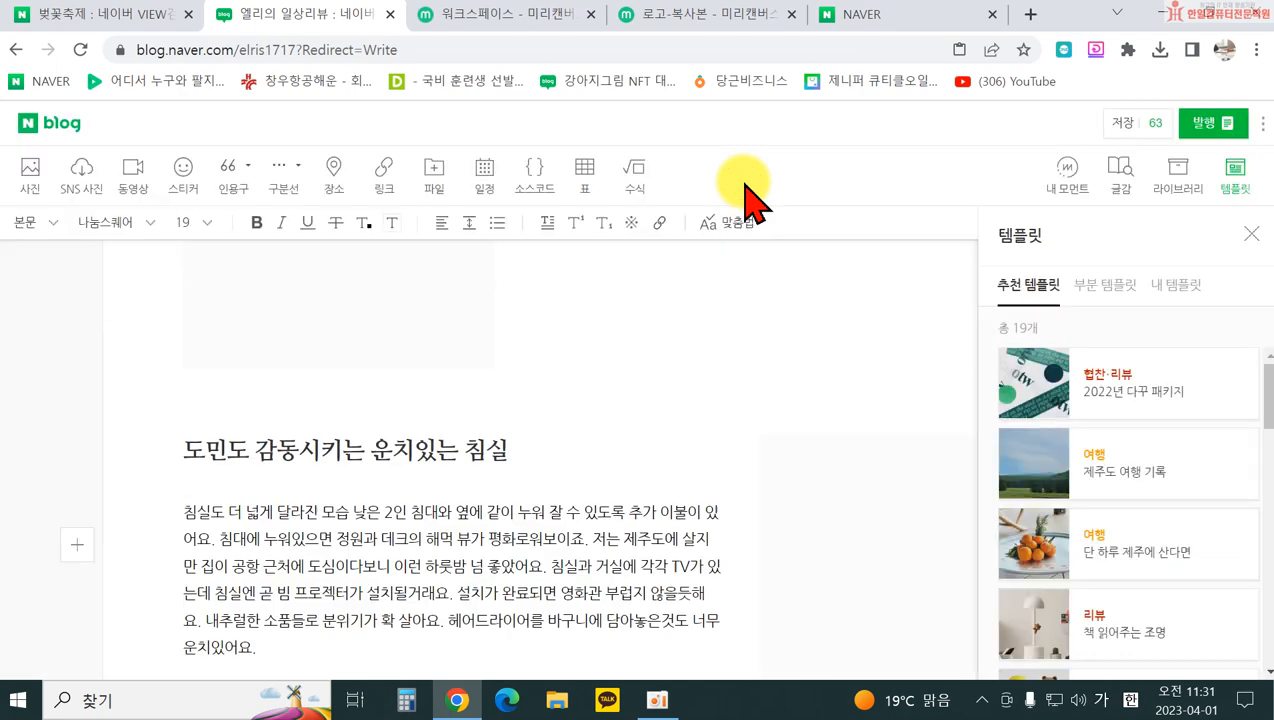
{"action": "scroll", "coordinate": [697, 462], "scroll_direction": "up", "scroll_amount": 15}
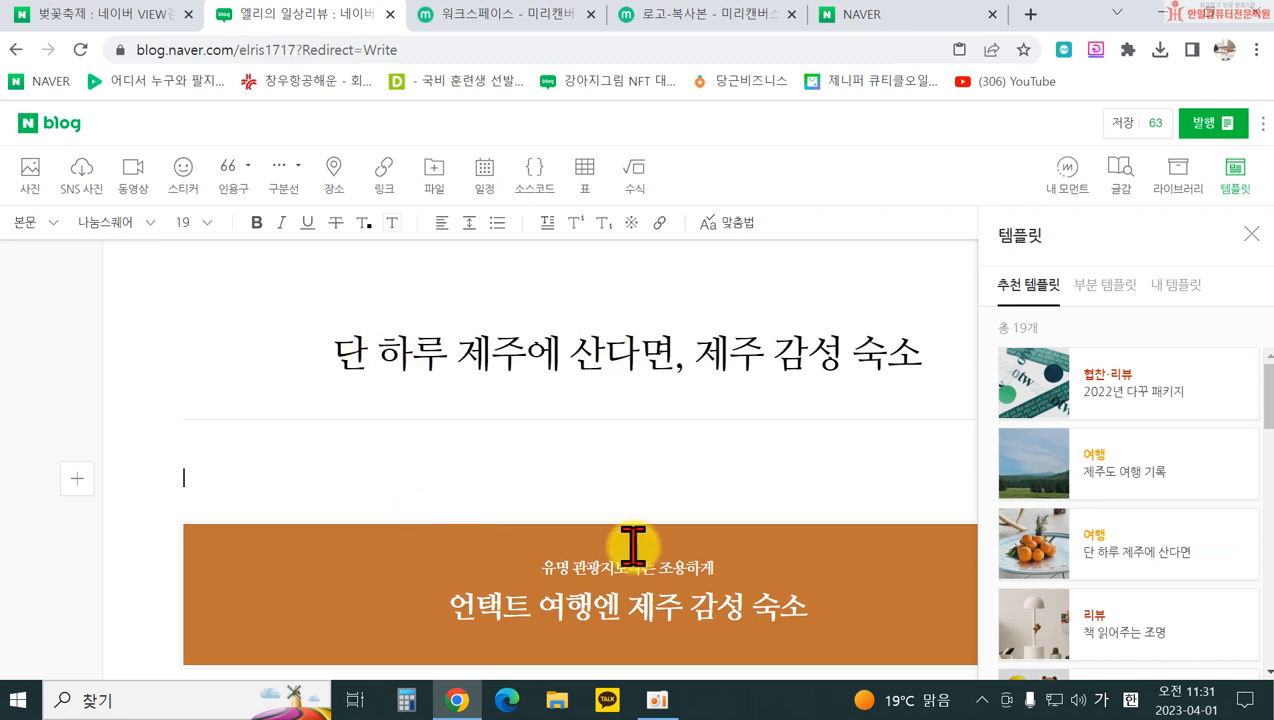
{"action": "scroll", "coordinate": [754, 632], "scroll_direction": "down", "scroll_amount": 1}
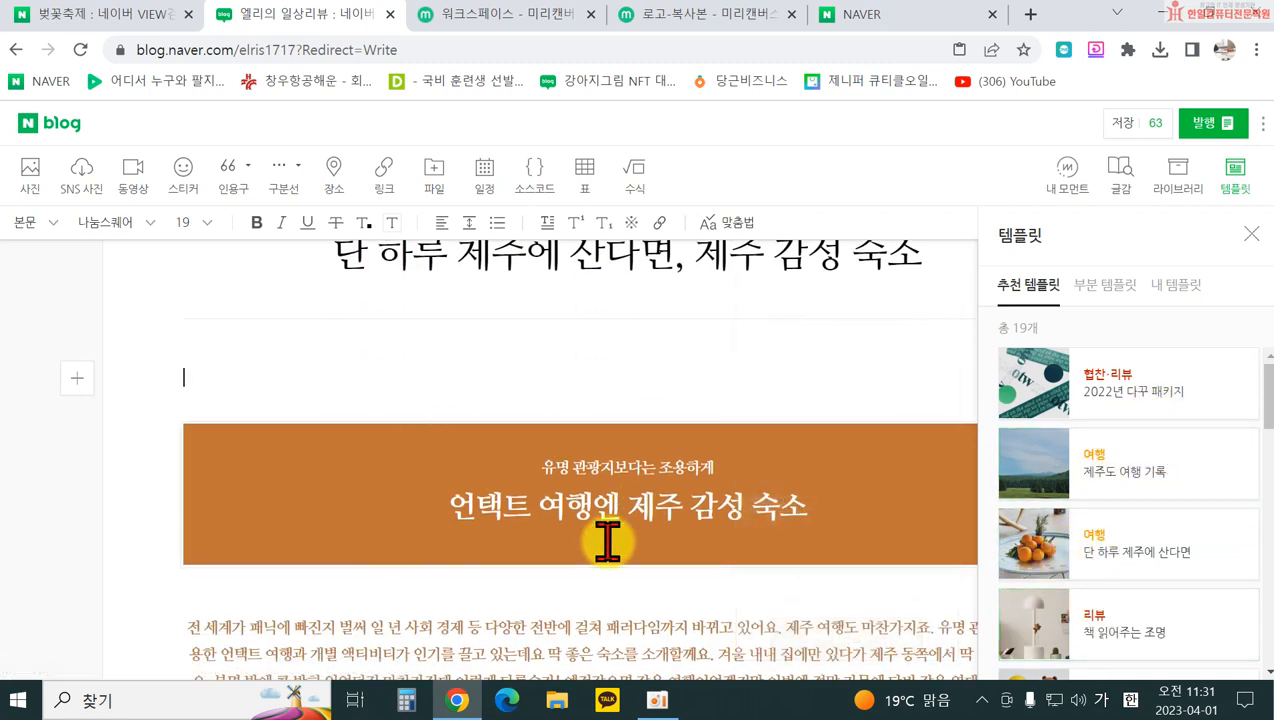
{"action": "scroll", "coordinate": [742, 585], "scroll_direction": "up", "scroll_amount": 1}
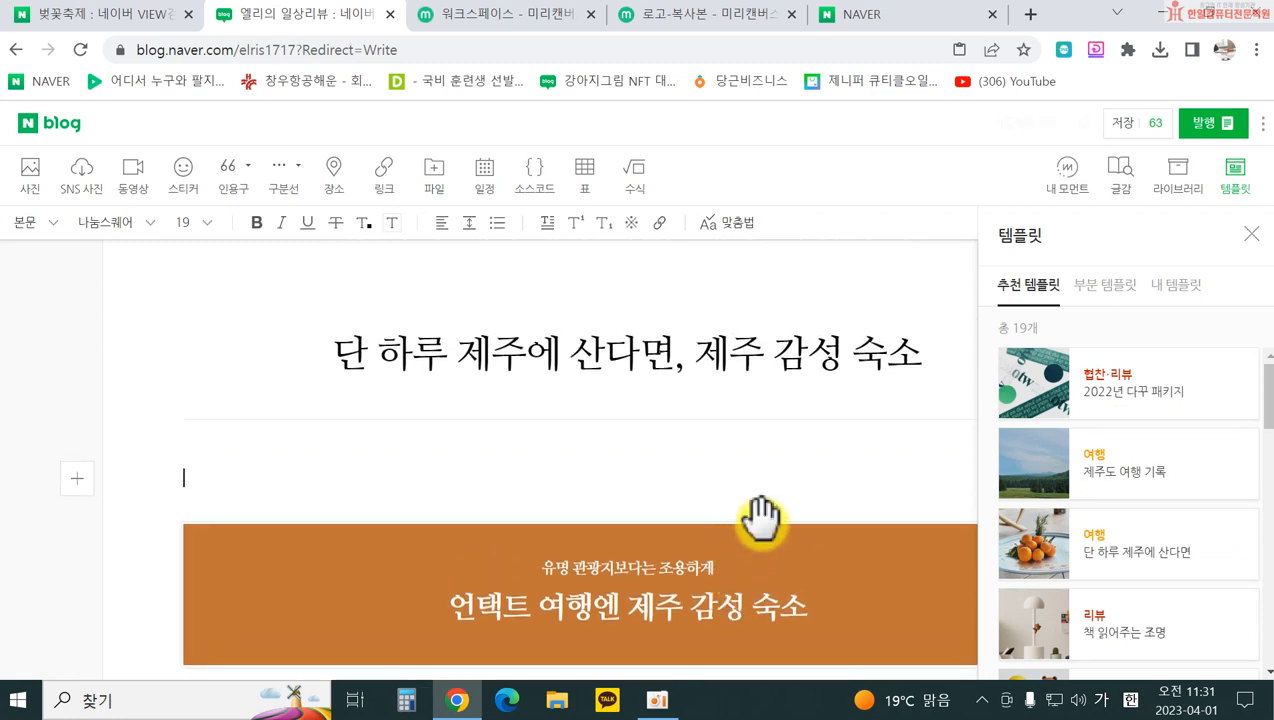
{"action": "left_click", "coordinate": [1153, 123]}
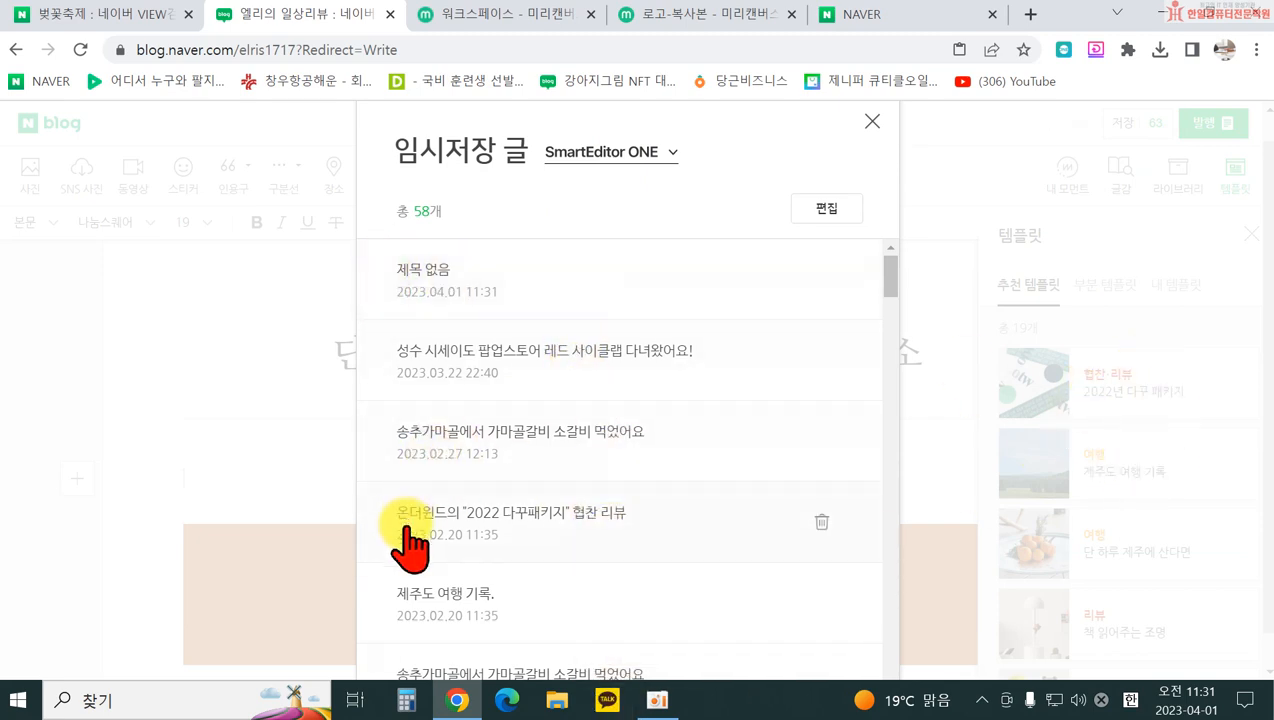
{"action": "left_click", "coordinate": [873, 122]}
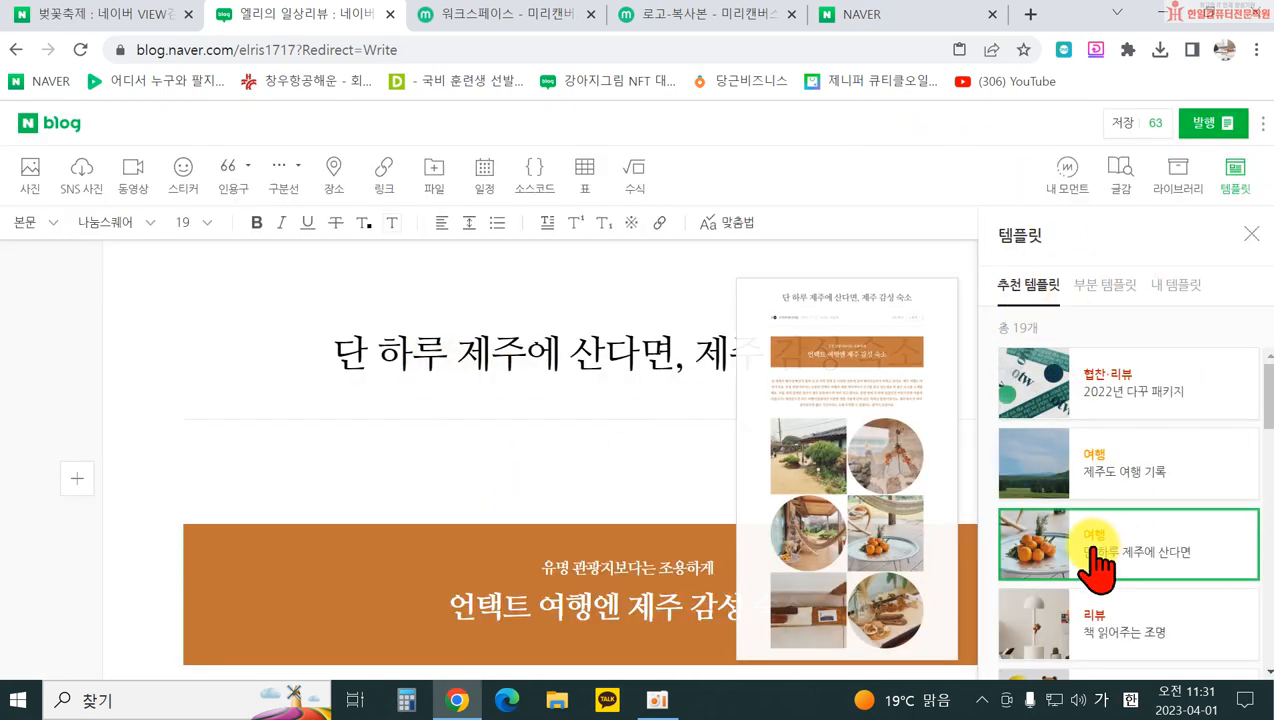
Step: Retitle the post '국비지원으로 마케팅하기! 광진구 한일컴퓨터학'
{"action": "left_click", "coordinate": [418, 352]}
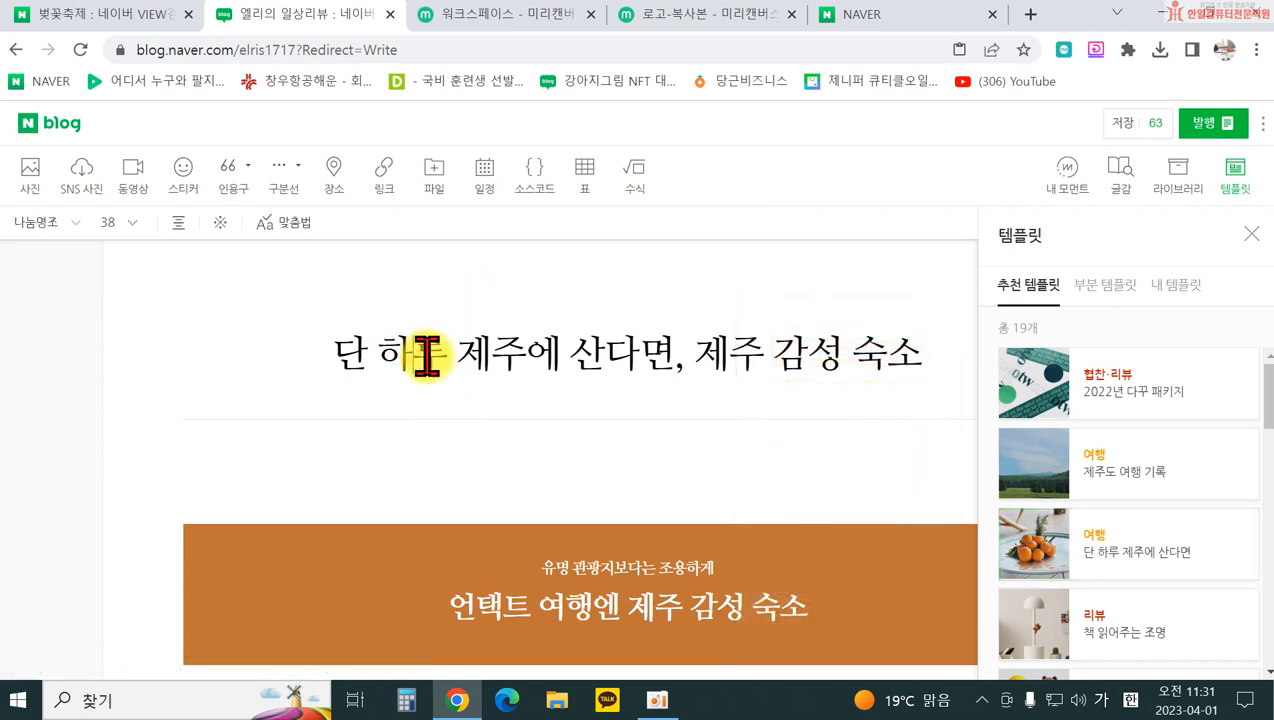
{"action": "left_click_drag", "start_coordinate": [360, 352], "coordinate": [918, 336]}
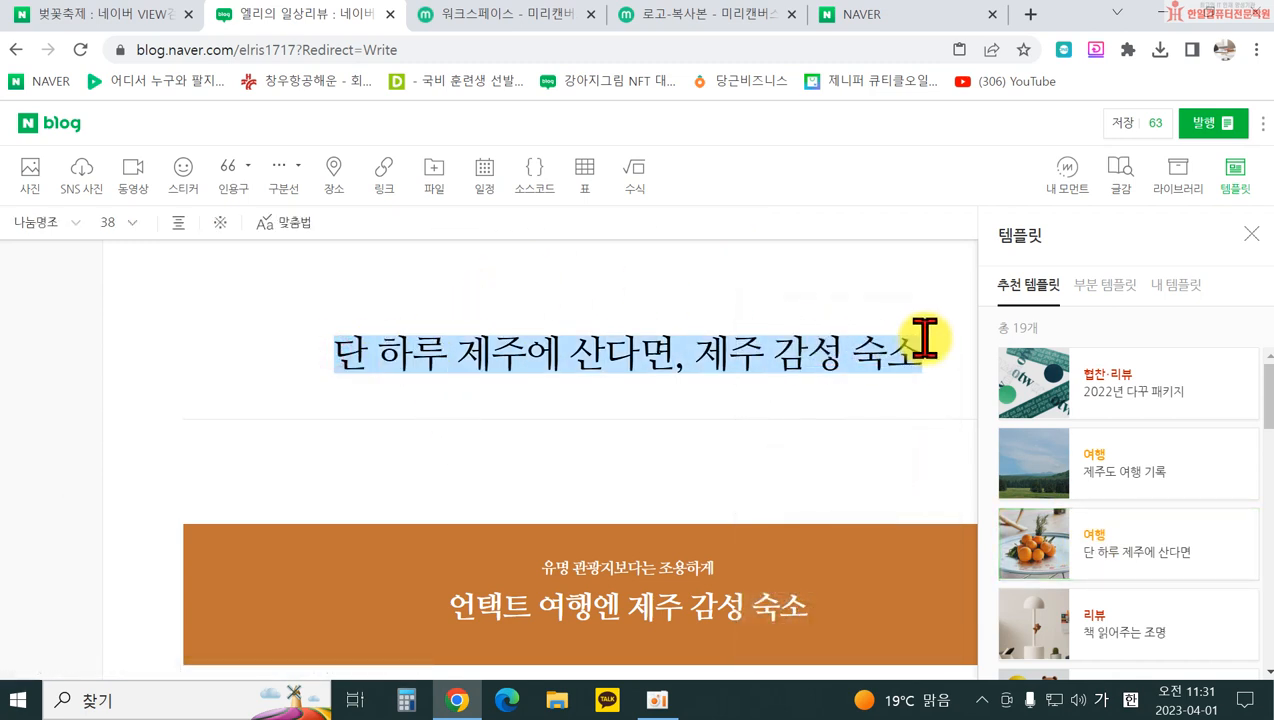
{"action": "mouse_move", "coordinate": [1015, 415]}
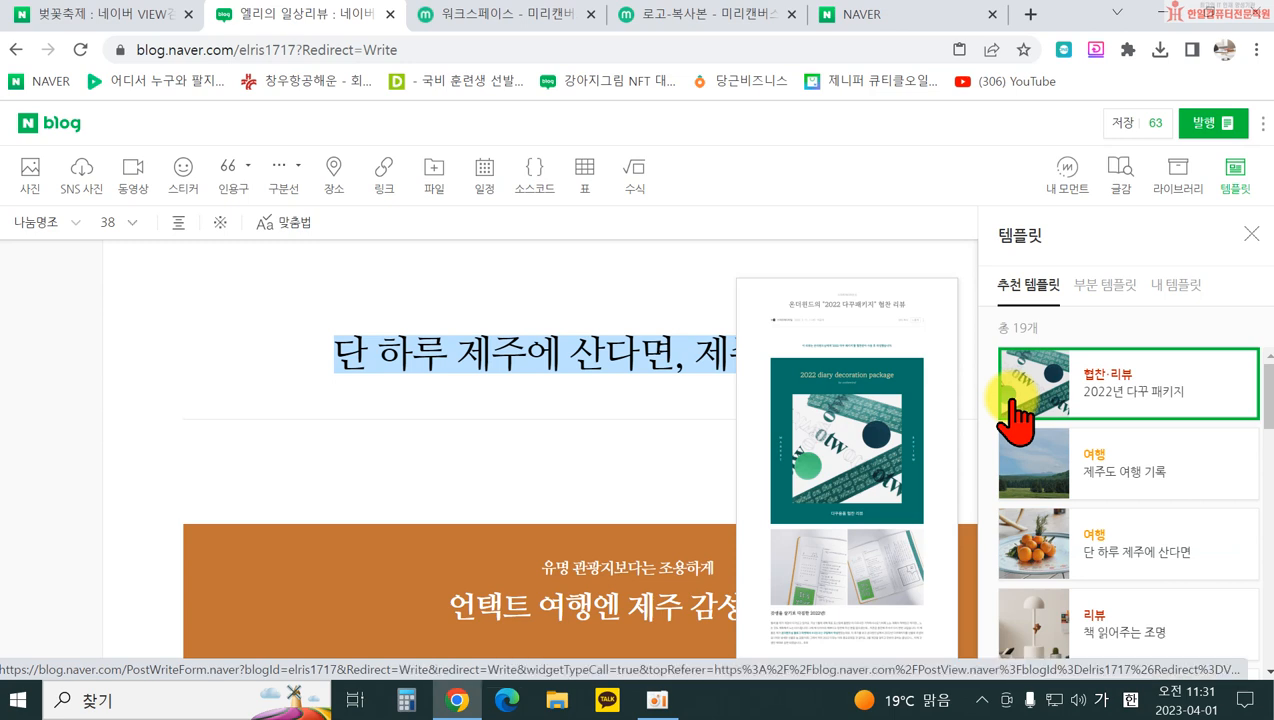
{"action": "type", "text": "ㅇ"}
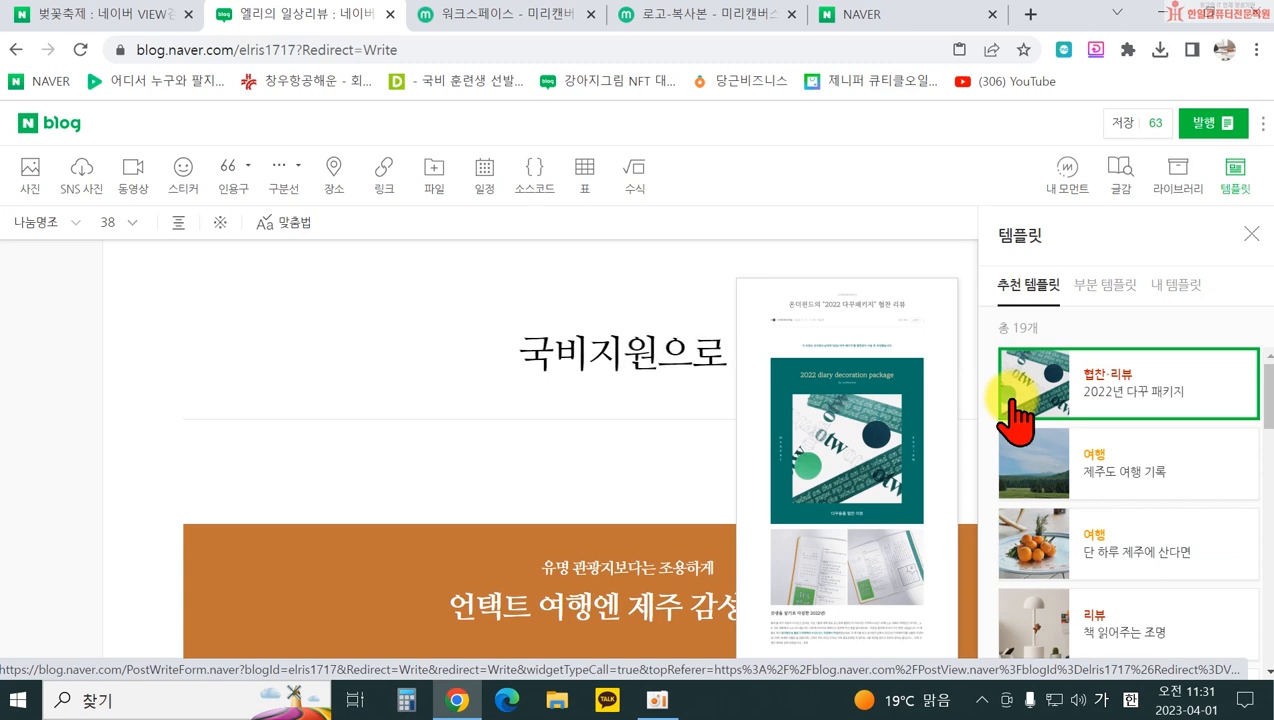
{"action": "type", "text": "비지원으로"}
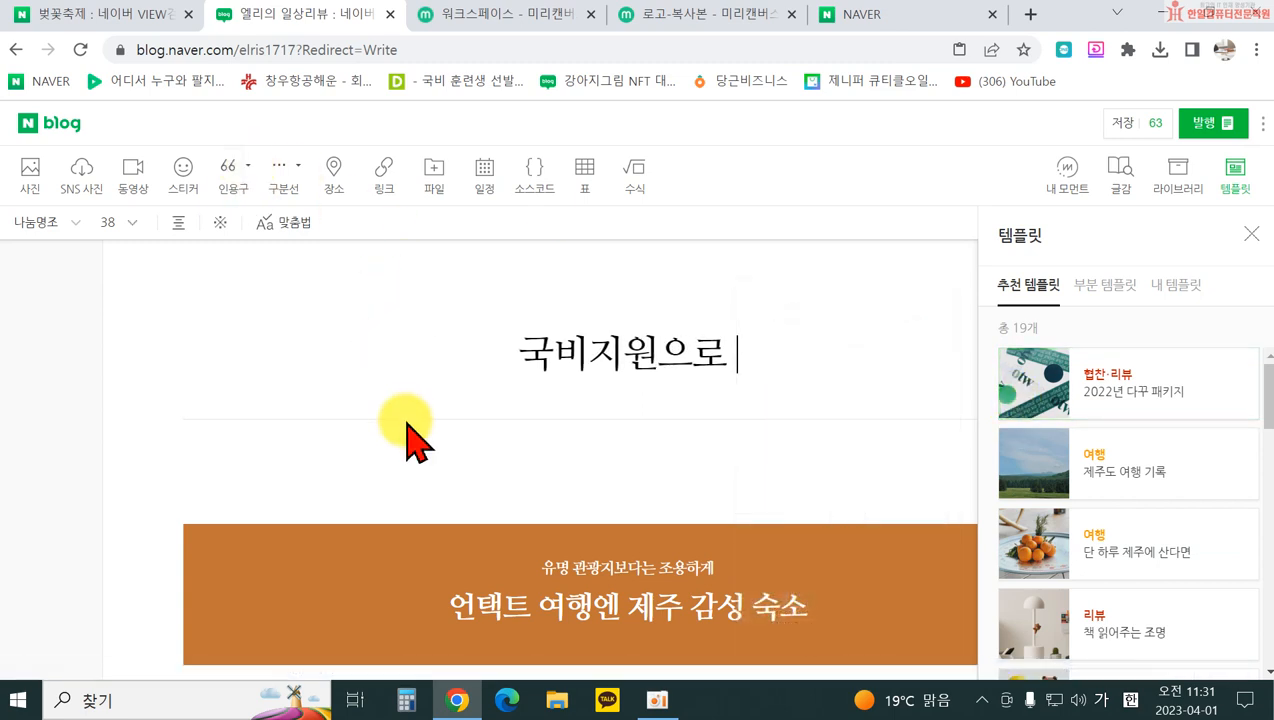
{"action": "type", "text": " 미케팅하기"}
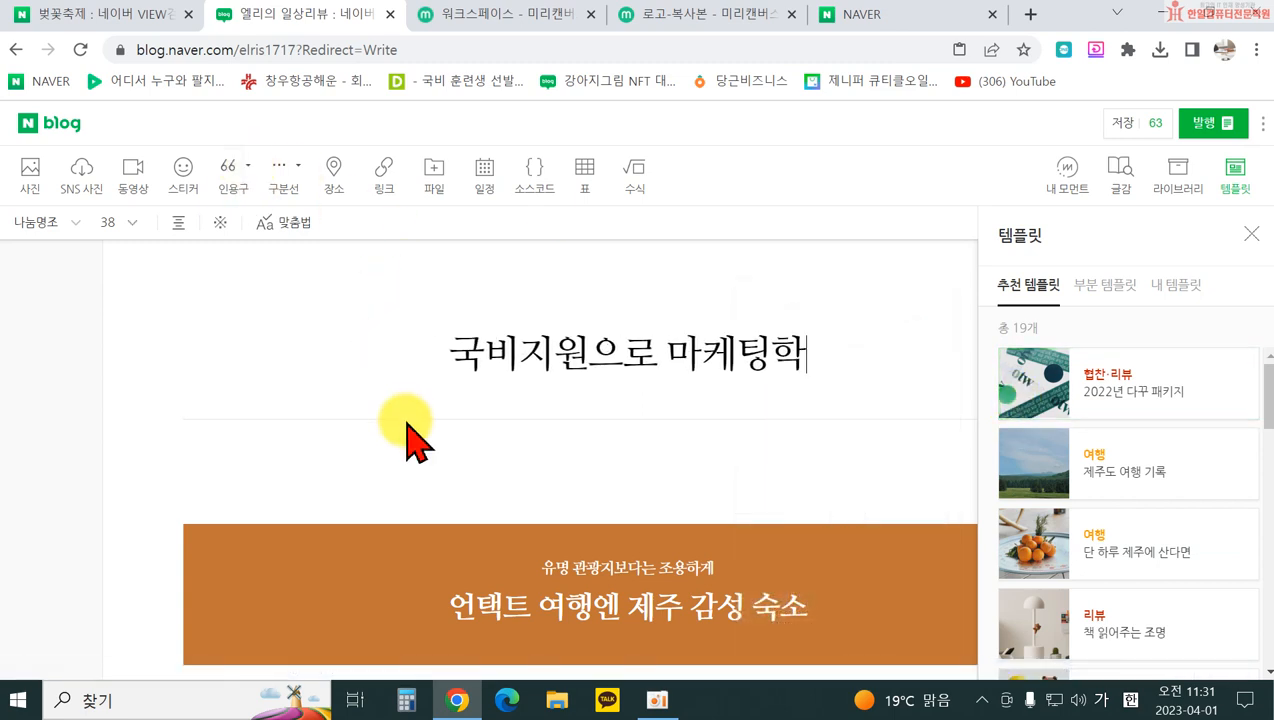
{"action": "type", "text": "! "}
{"action": "type", "text": "한"}
{"action": "key", "text": "BackSpace"}
{"action": "type", "text": "광진구 한일컴퓨터학"}
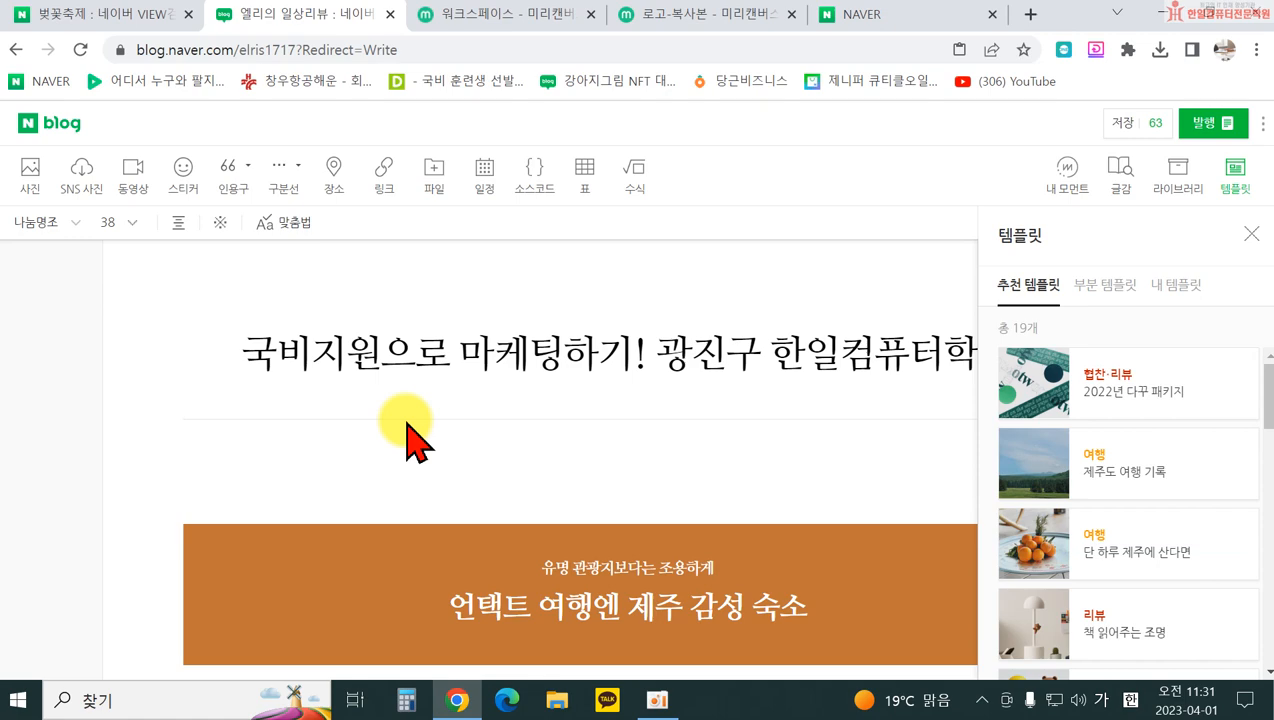
Step: Select parts of the banner heading, then open the photo collage in 그룹 편집
{"action": "scroll", "coordinate": [407, 440], "scroll_direction": "down", "scroll_amount": 2}
{"action": "left_click_drag", "start_coordinate": [541, 368], "coordinate": [725, 369]}
{"action": "left_click_drag", "start_coordinate": [566, 411], "coordinate": [782, 410]}
{"action": "scroll", "coordinate": [704, 412], "scroll_direction": "down", "scroll_amount": 5}
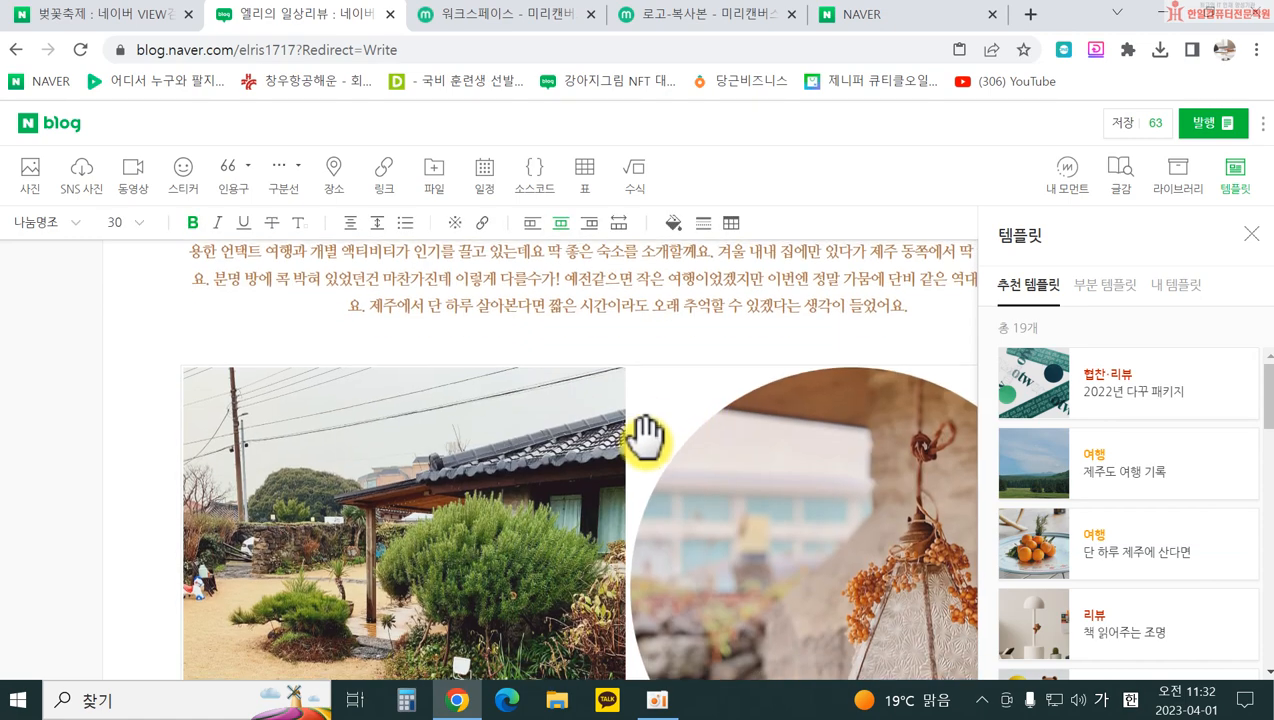
{"action": "left_click", "coordinate": [395, 400]}
{"action": "scroll", "coordinate": [380, 470], "scroll_direction": "up", "scroll_amount": 3}
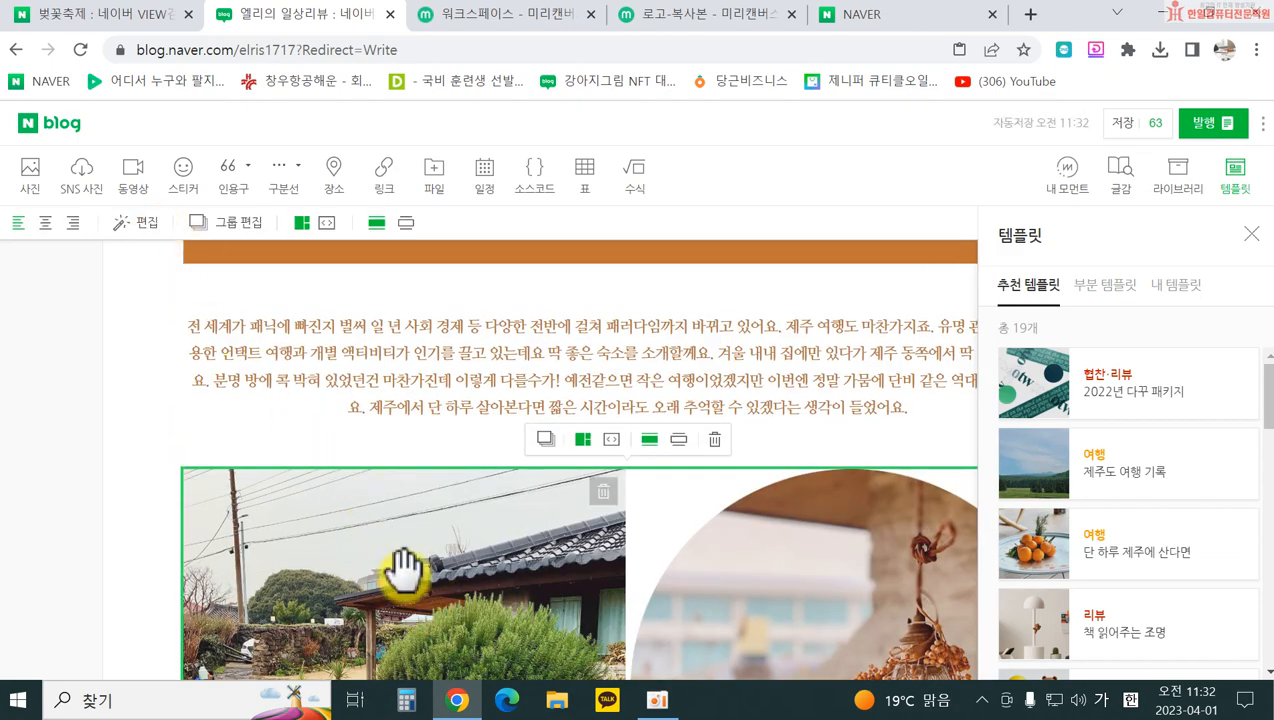
{"action": "double_click", "coordinate": [407, 507]}
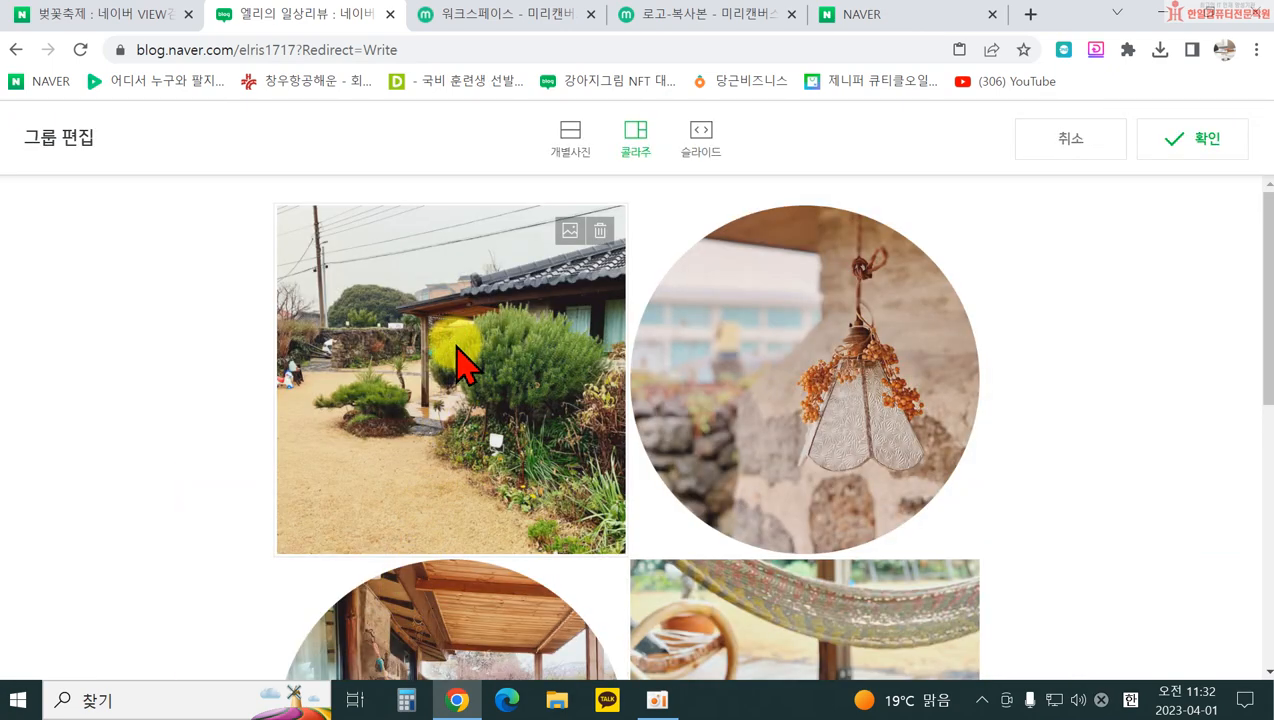
Step: Replace the collage's first photo with the pink cherry-blossom image and apply the change
{"action": "left_click", "coordinate": [567, 229]}
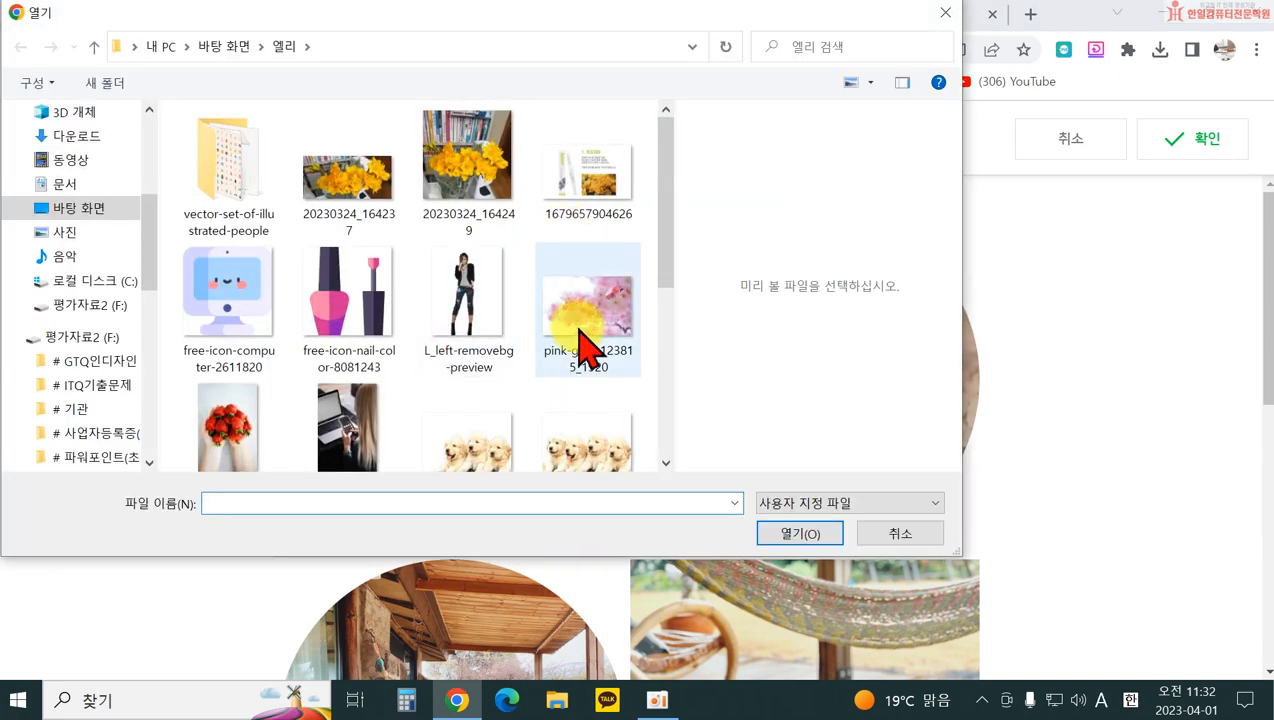
{"action": "left_click", "coordinate": [583, 335]}
{"action": "left_click", "coordinate": [800, 533]}
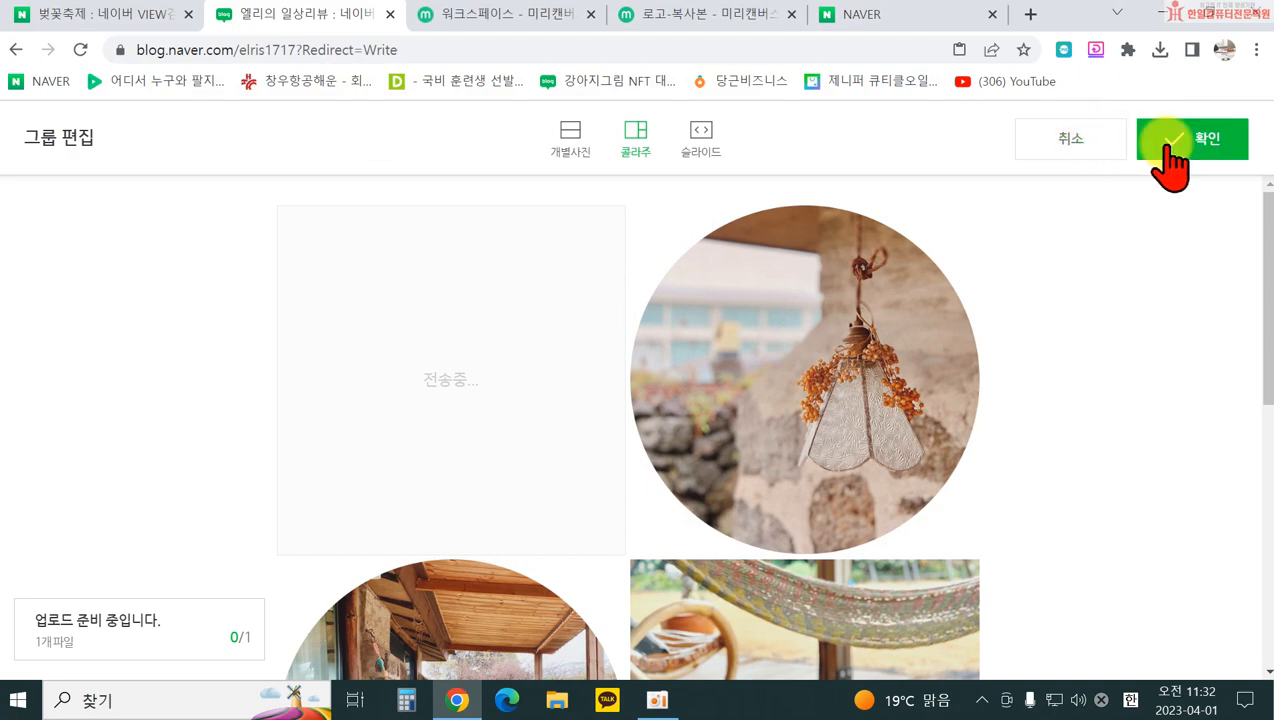
{"action": "left_click", "coordinate": [1166, 147]}
Step: Select the template's intro paragraph, then place the caret on the post's empty last line
{"action": "scroll", "coordinate": [694, 495], "scroll_direction": "down", "scroll_amount": 3}
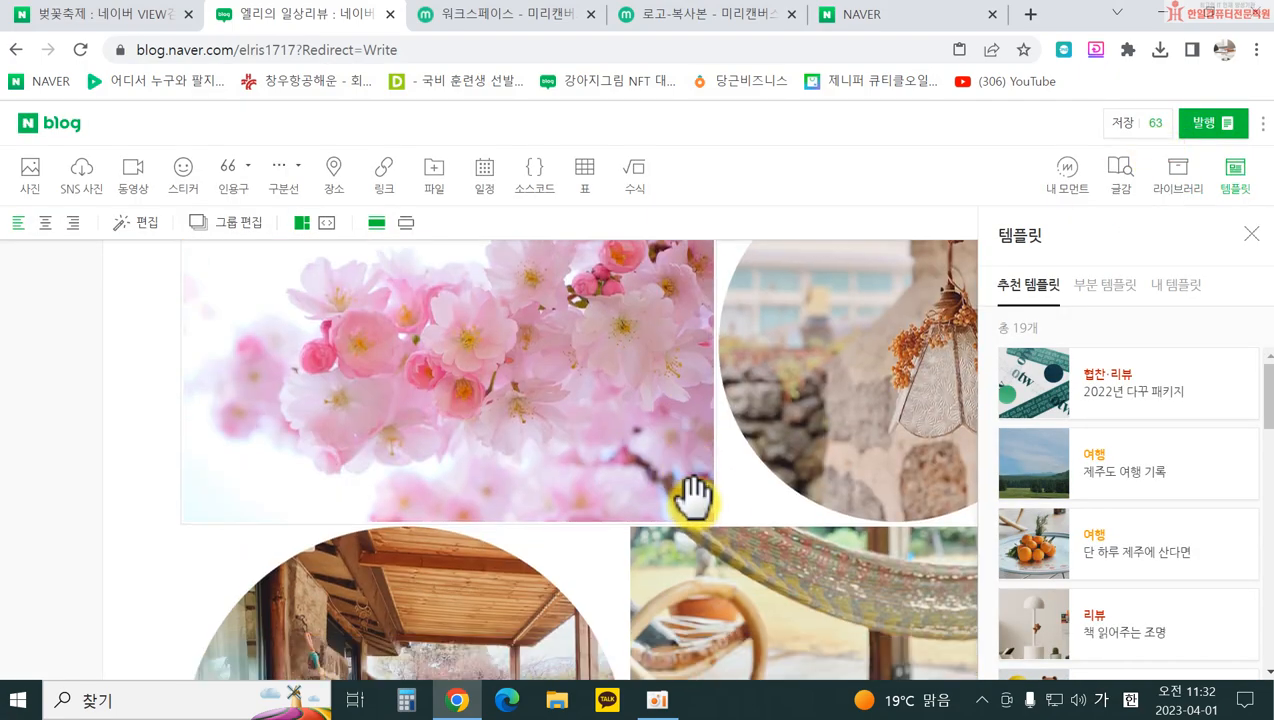
{"action": "scroll", "coordinate": [694, 495], "scroll_direction": "down", "scroll_amount": 2}
{"action": "scroll", "coordinate": [672, 510], "scroll_direction": "up", "scroll_amount": 6}
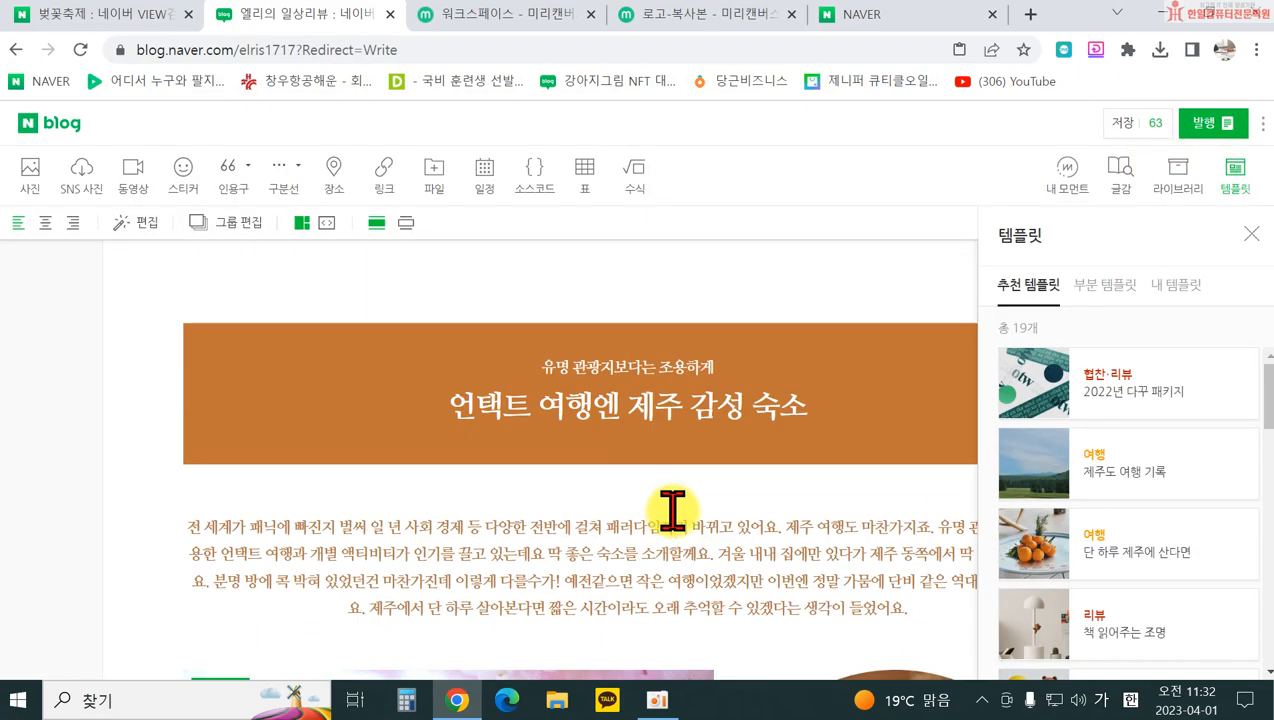
{"action": "scroll", "coordinate": [400, 423], "scroll_direction": "down", "scroll_amount": 2}
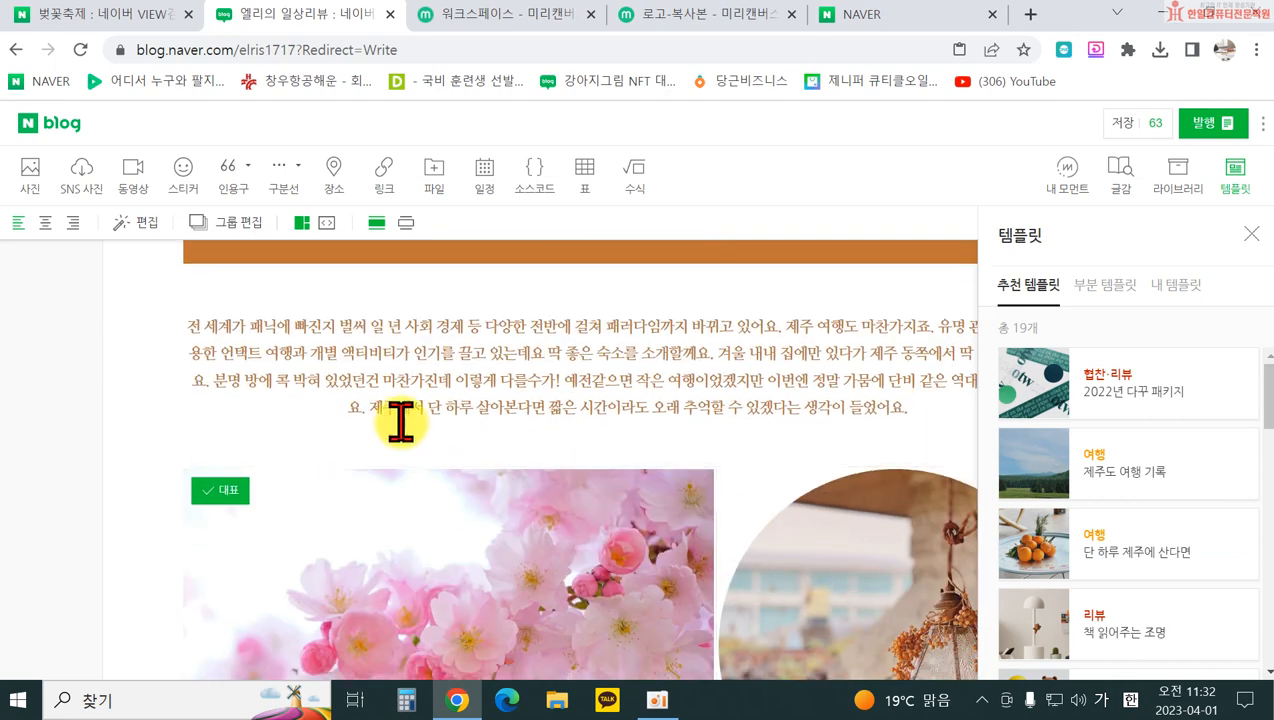
{"action": "left_click", "coordinate": [253, 327]}
{"action": "left_click_drag", "start_coordinate": [191, 333], "coordinate": [859, 432]}
{"action": "scroll", "coordinate": [819, 512], "scroll_direction": "down", "scroll_amount": 3}
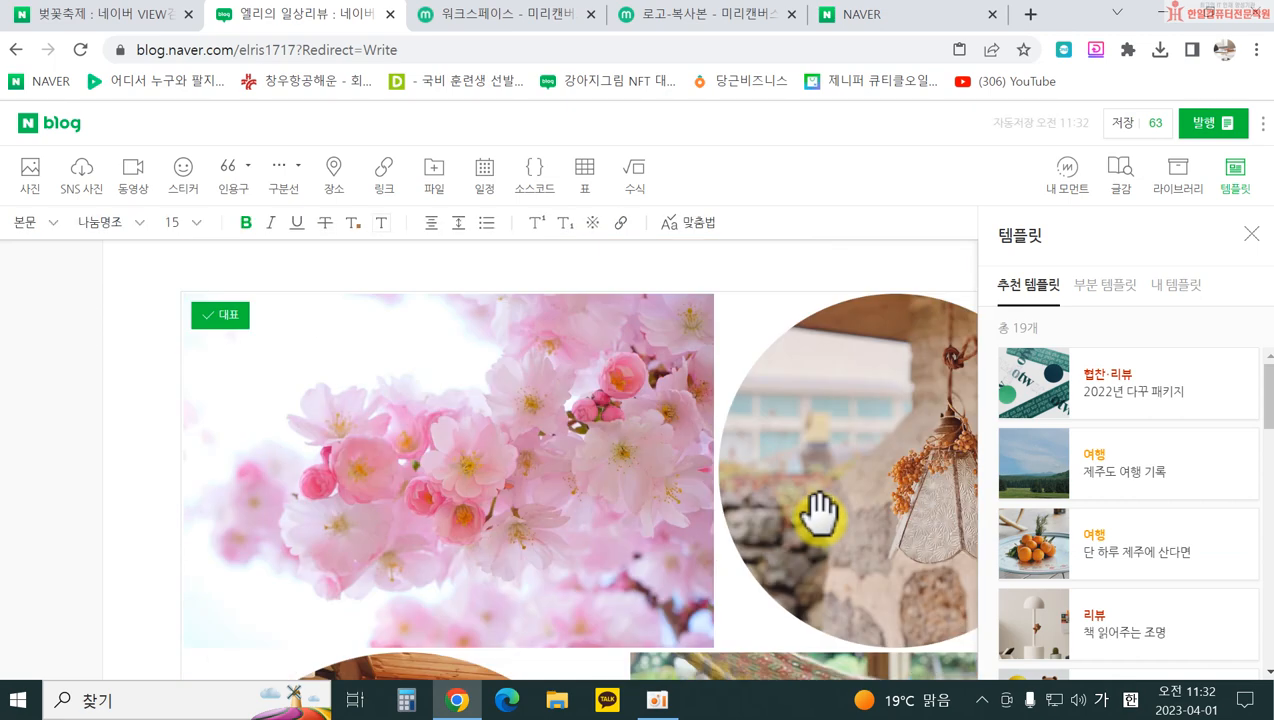
{"action": "scroll", "coordinate": [549, 589], "scroll_direction": "down", "scroll_amount": 5}
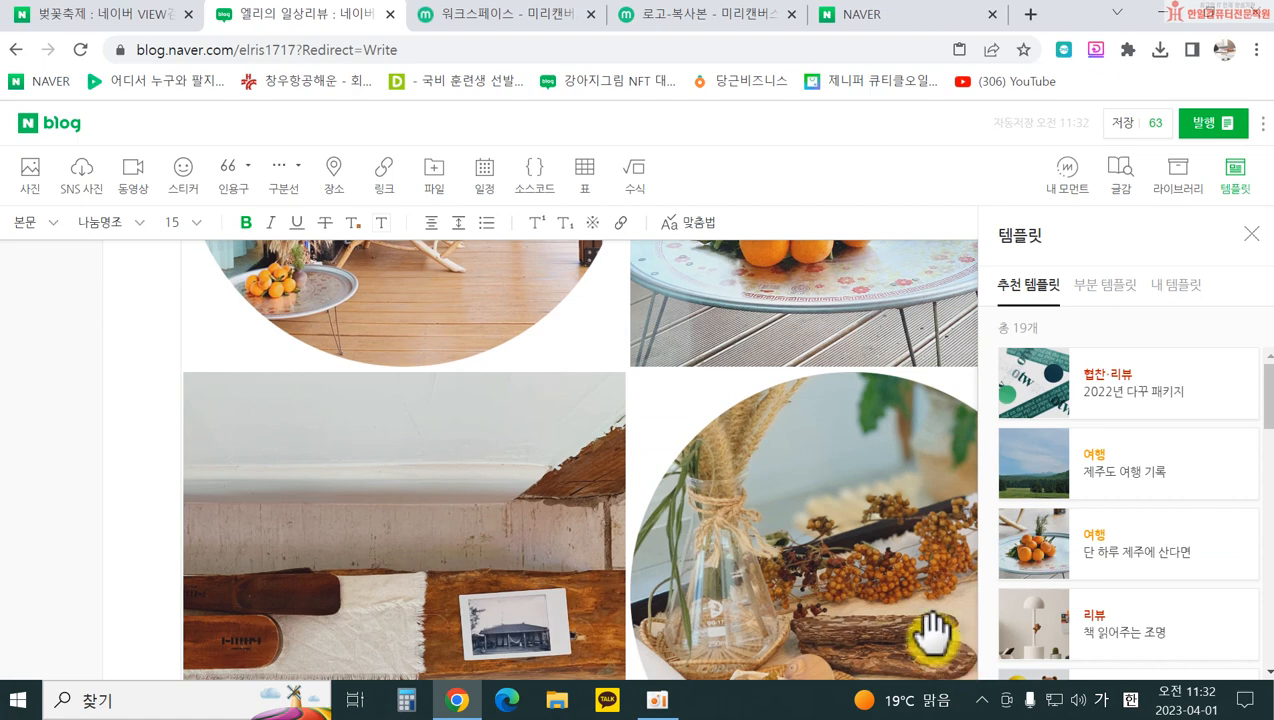
{"action": "scroll", "coordinate": [725, 526], "scroll_direction": "down", "scroll_amount": 5}
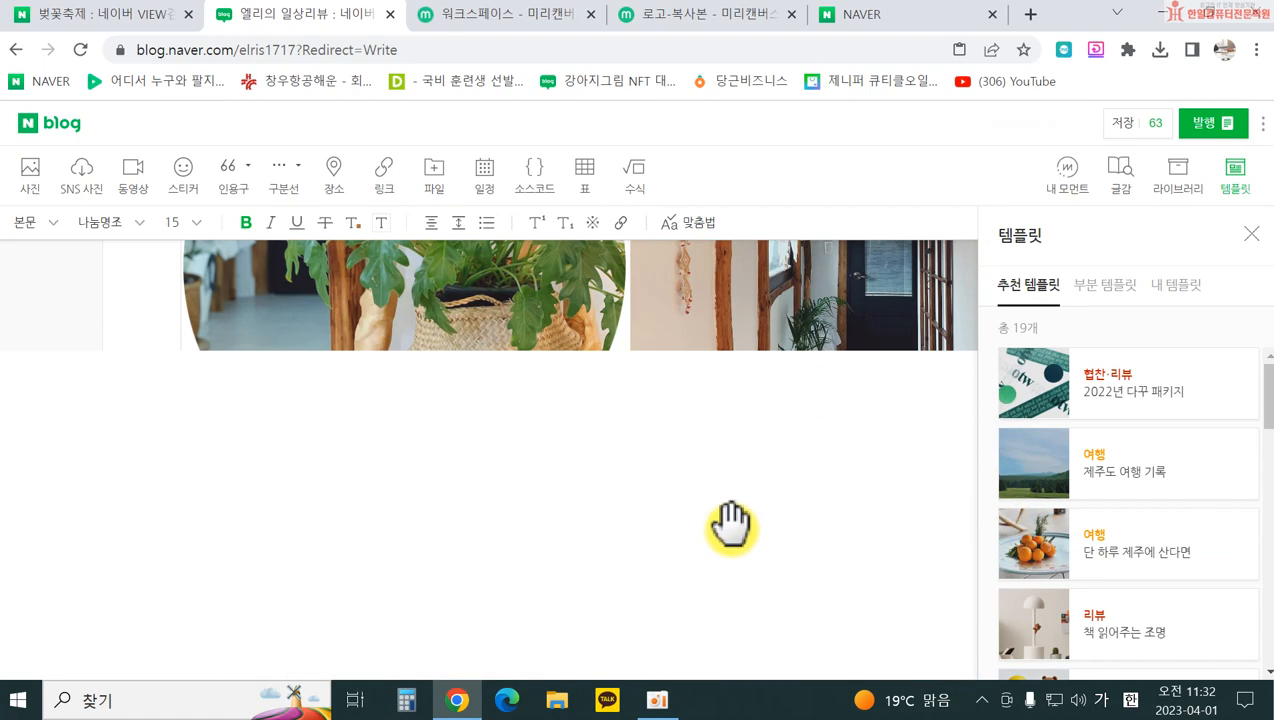
{"action": "scroll", "coordinate": [750, 505], "scroll_direction": "down", "scroll_amount": 10}
{"action": "left_click", "coordinate": [773, 352]}
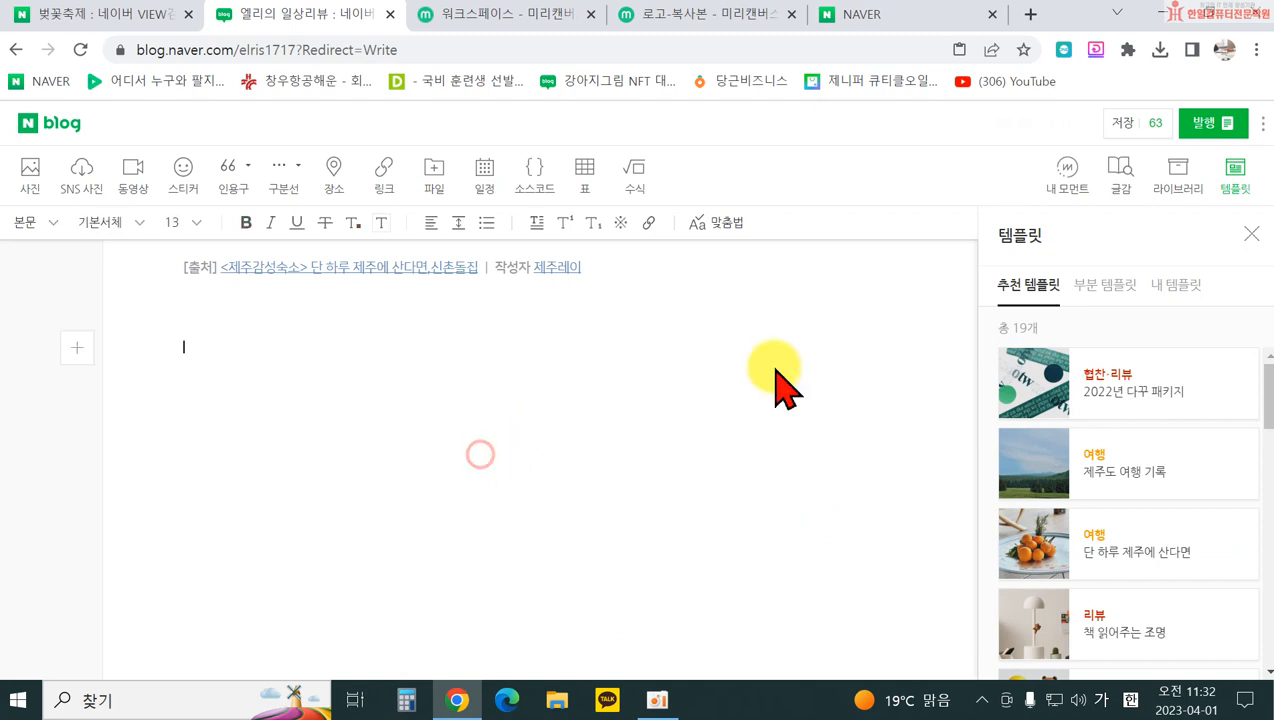
Step: Insert the quote template from 부분 템플릿 and check the inserted quotation text
{"action": "left_click", "coordinate": [1120, 285]}
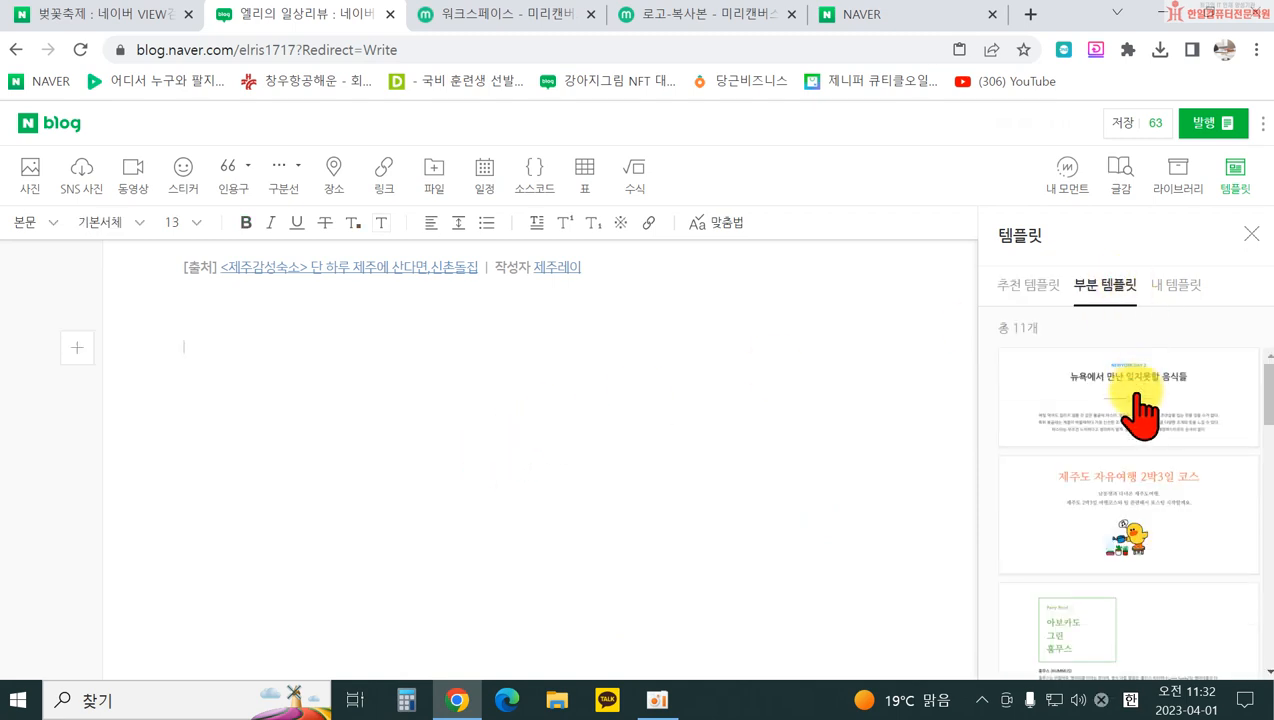
{"action": "scroll", "coordinate": [1137, 540], "scroll_direction": "down", "scroll_amount": 5}
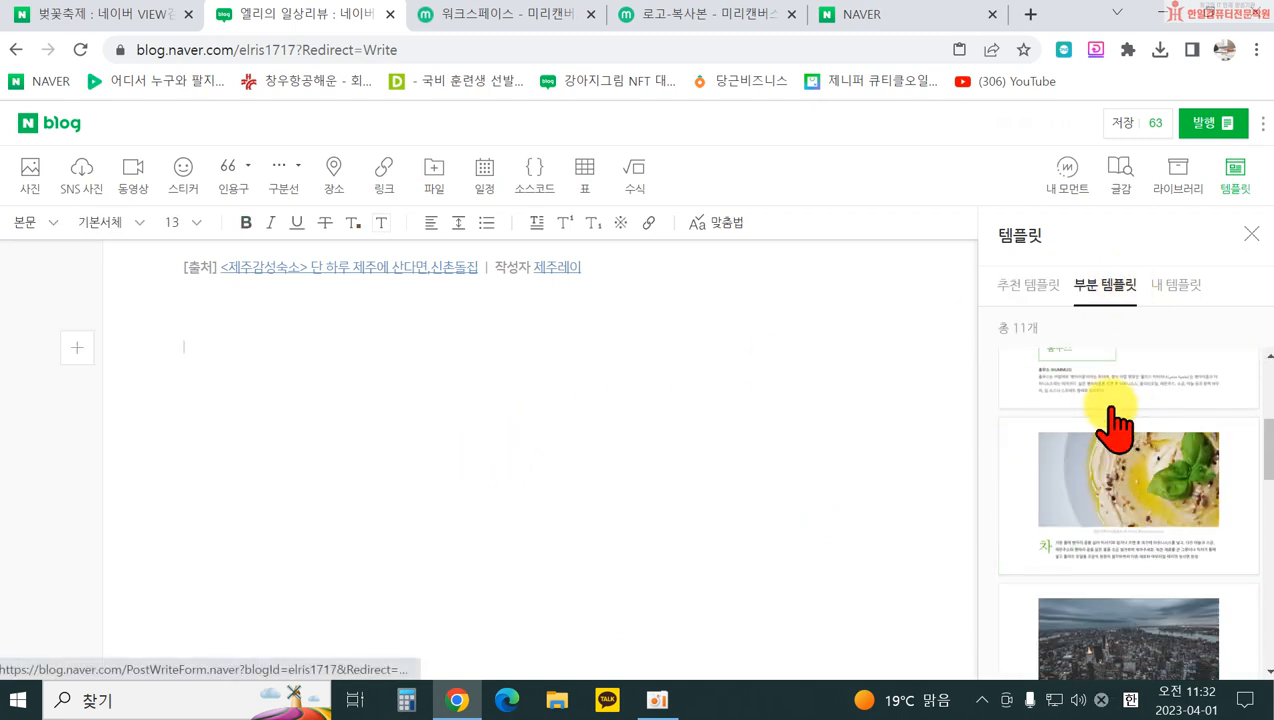
{"action": "scroll", "coordinate": [1182, 605], "scroll_direction": "down", "scroll_amount": 5}
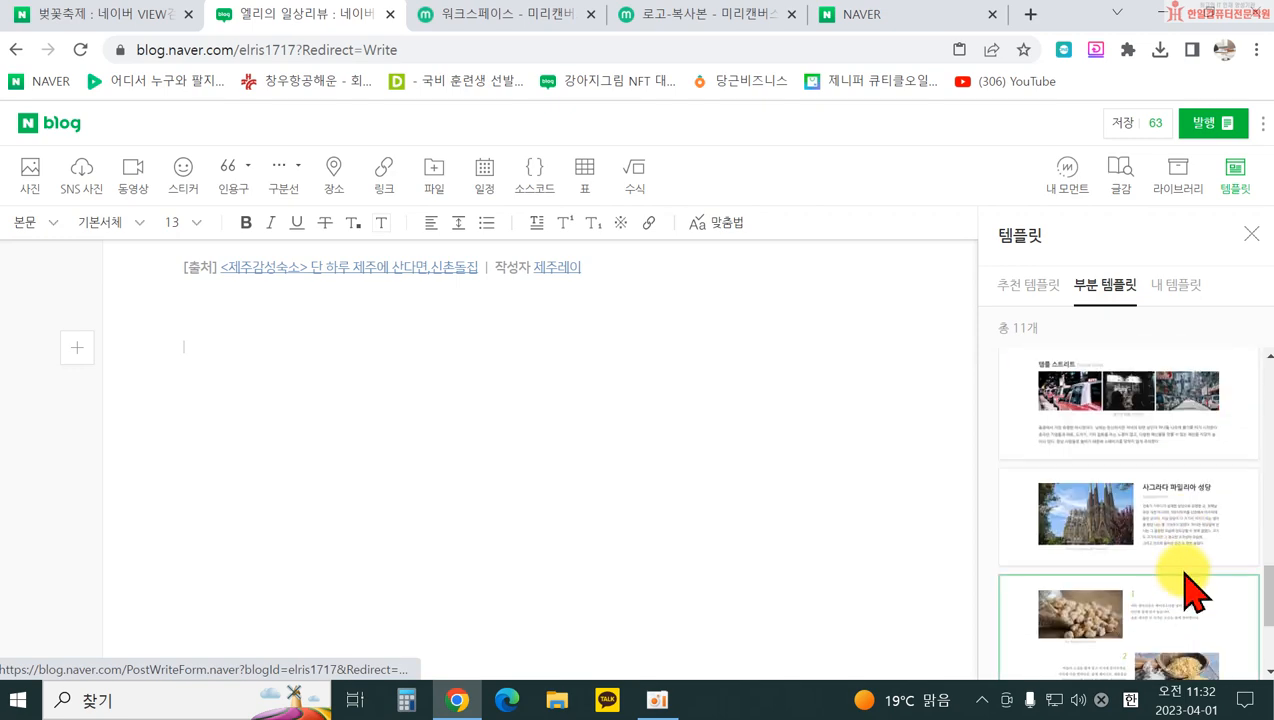
{"action": "scroll", "coordinate": [1190, 590], "scroll_direction": "down", "scroll_amount": 2}
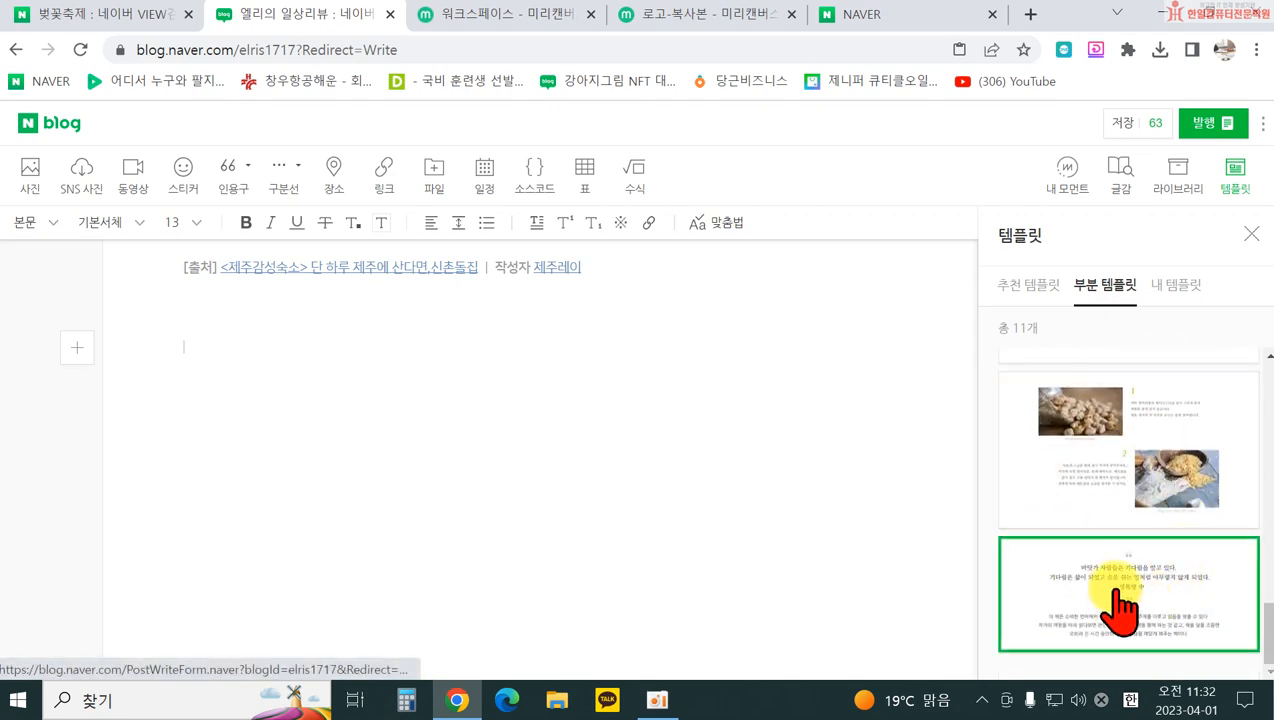
{"action": "left_click", "coordinate": [1124, 605]}
{"action": "scroll", "coordinate": [739, 313], "scroll_direction": "up", "scroll_amount": 3}
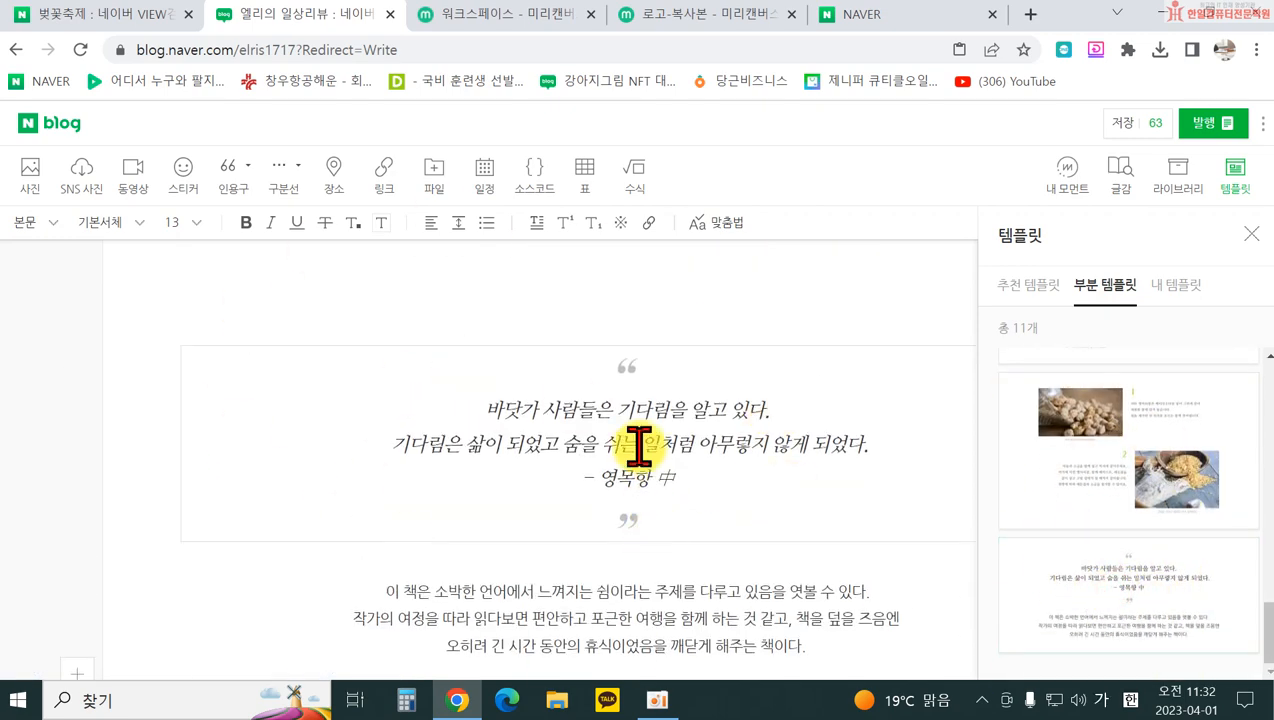
{"action": "left_click", "coordinate": [545, 415]}
{"action": "left_click_drag", "start_coordinate": [570, 418], "coordinate": [740, 488]}
{"action": "left_click", "coordinate": [690, 627]}
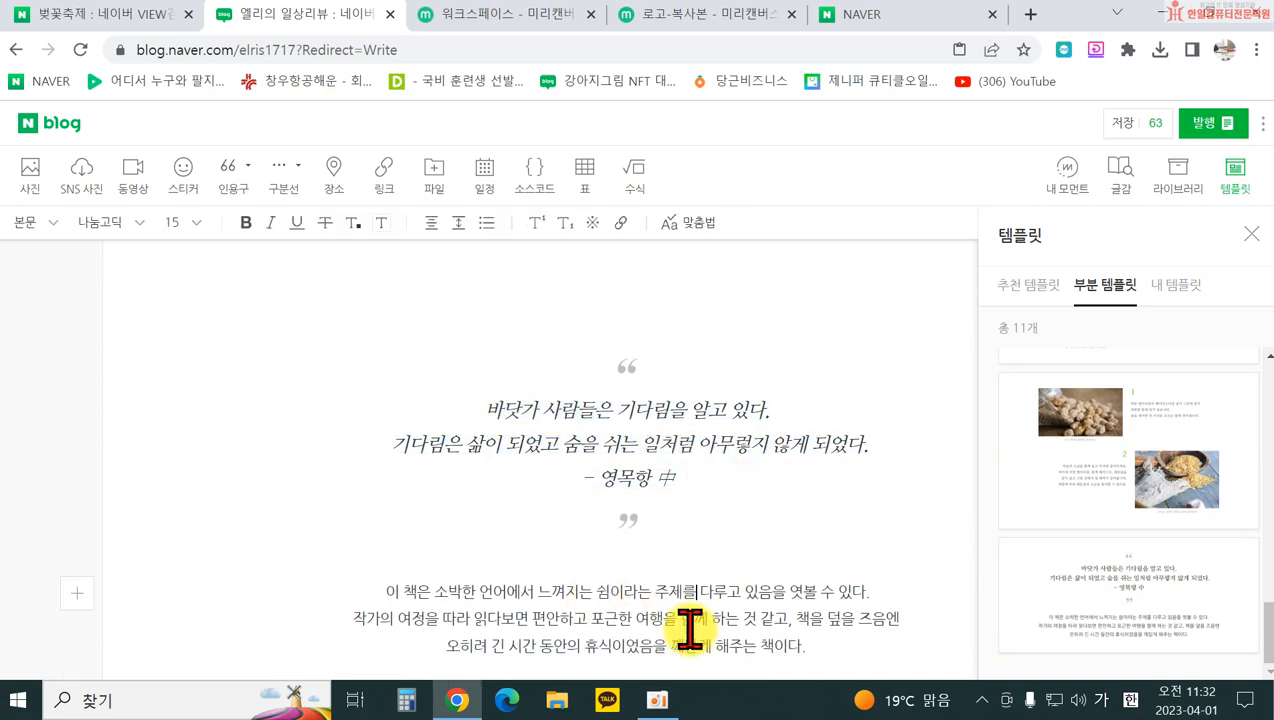
Step: Browse the saved 내 템플릿 list, then return to the Naver search results tab
{"action": "left_click", "coordinate": [1180, 287]}
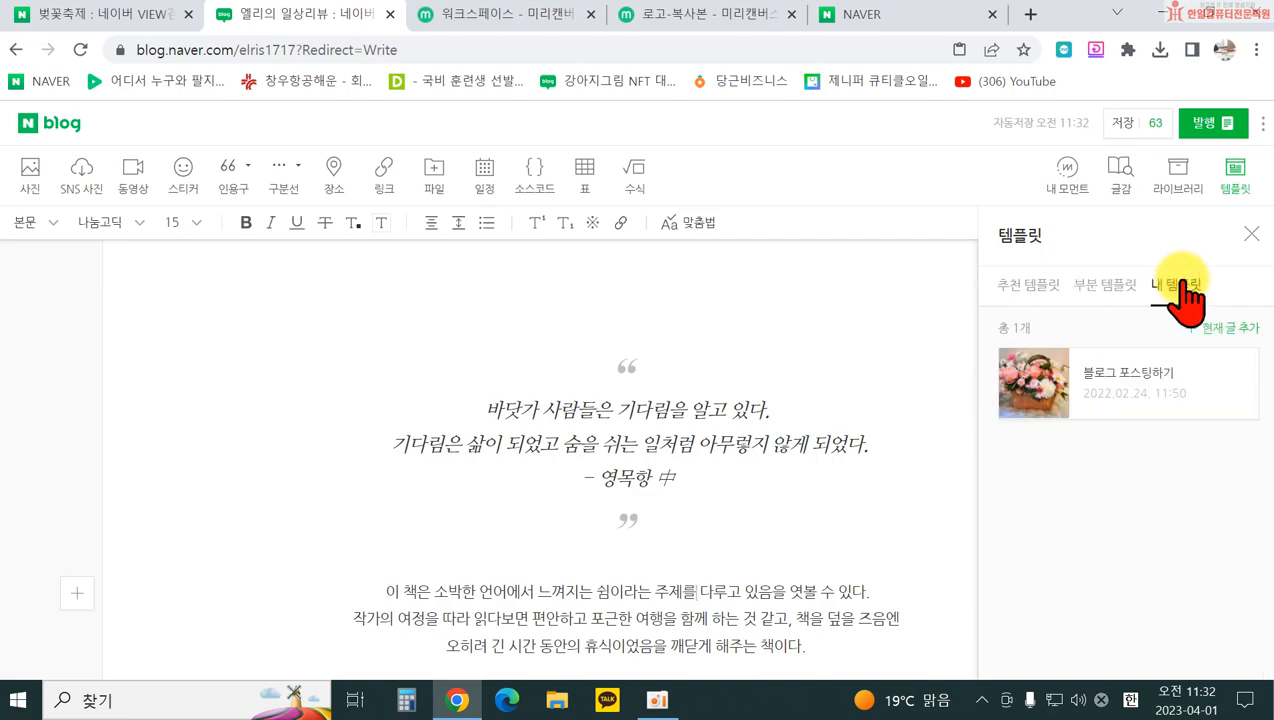
{"action": "scroll", "coordinate": [455, 384], "scroll_direction": "down", "scroll_amount": 15}
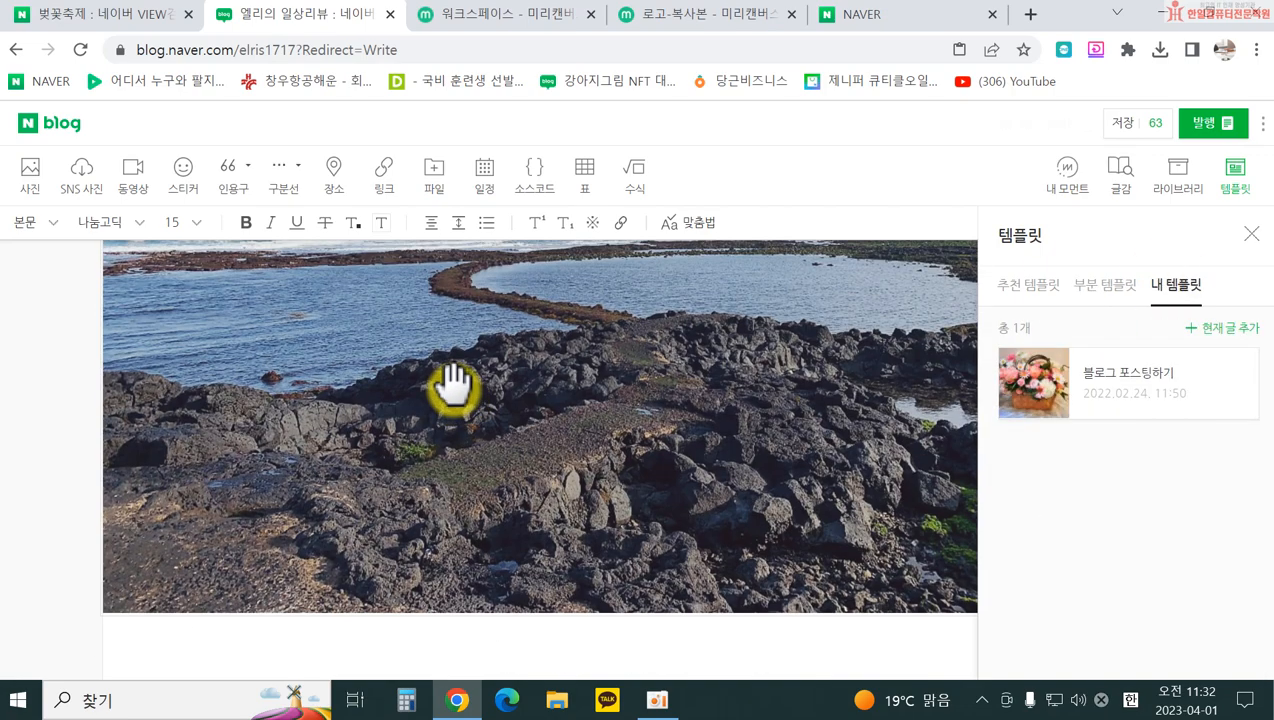
{"action": "scroll", "coordinate": [205, 373], "scroll_direction": "down", "scroll_amount": 5}
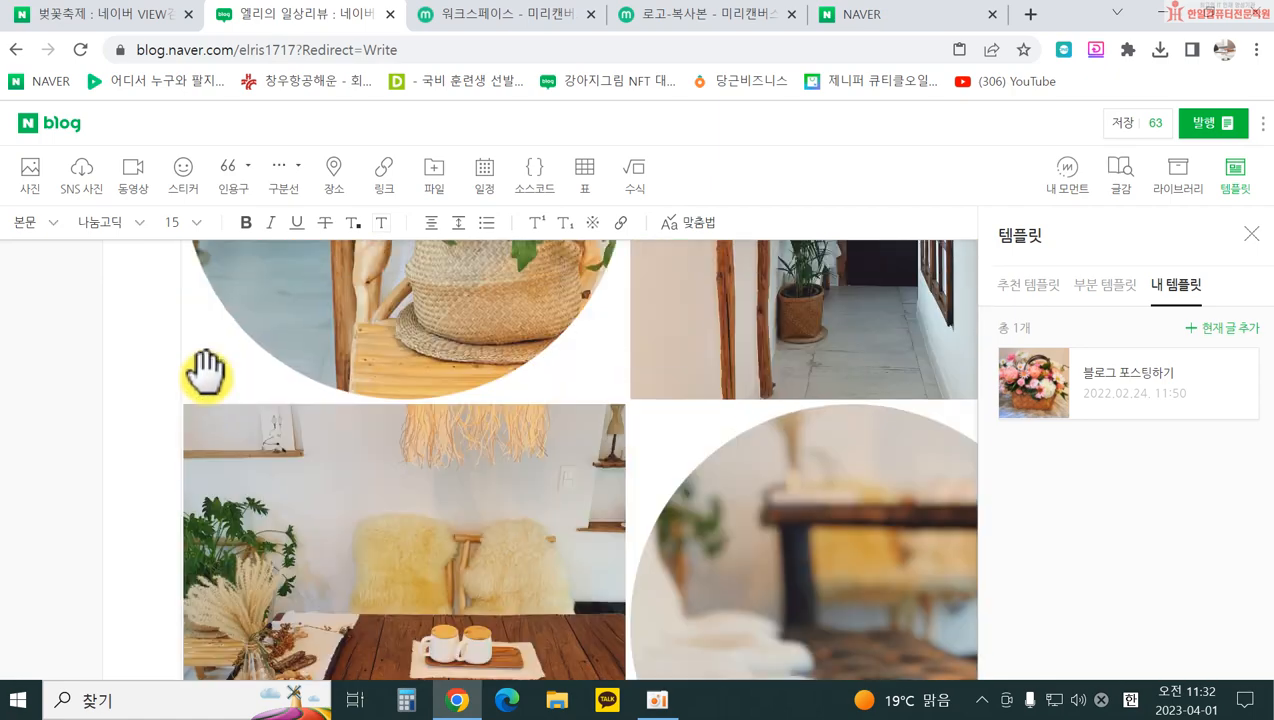
{"action": "scroll", "coordinate": [730, 555], "scroll_direction": "up", "scroll_amount": 15}
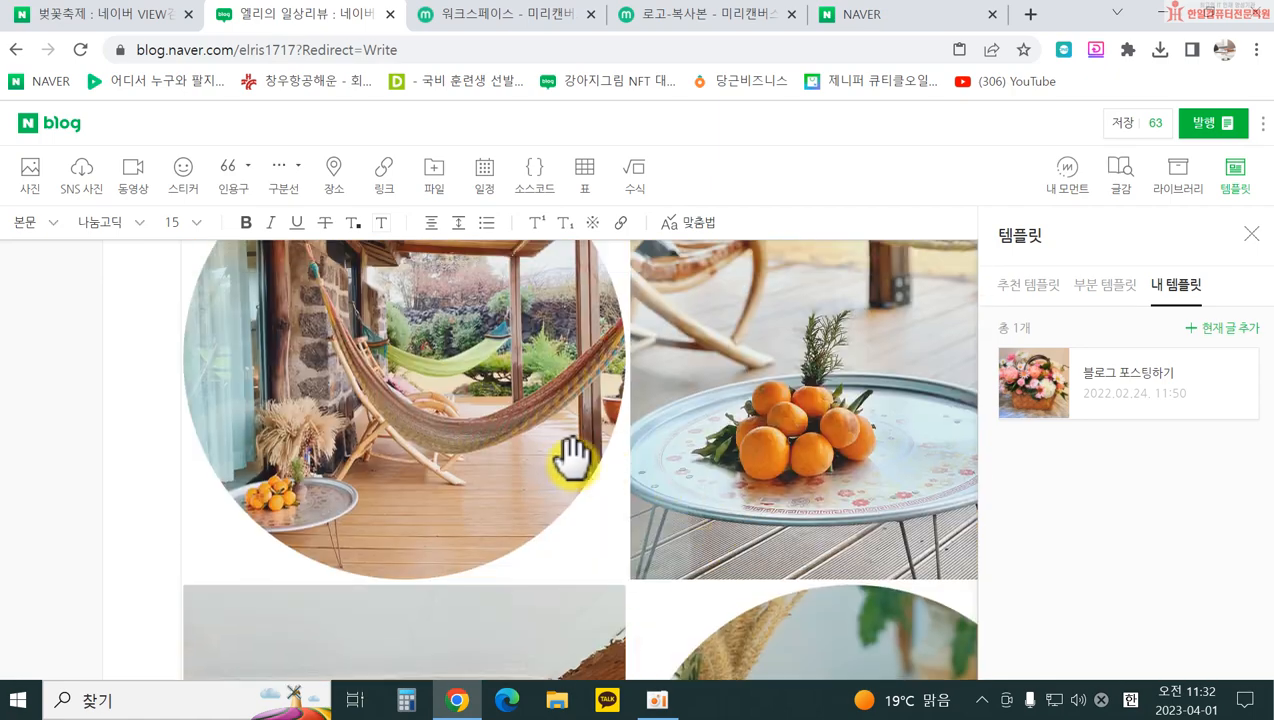
{"action": "scroll", "coordinate": [550, 458], "scroll_direction": "up", "scroll_amount": 5}
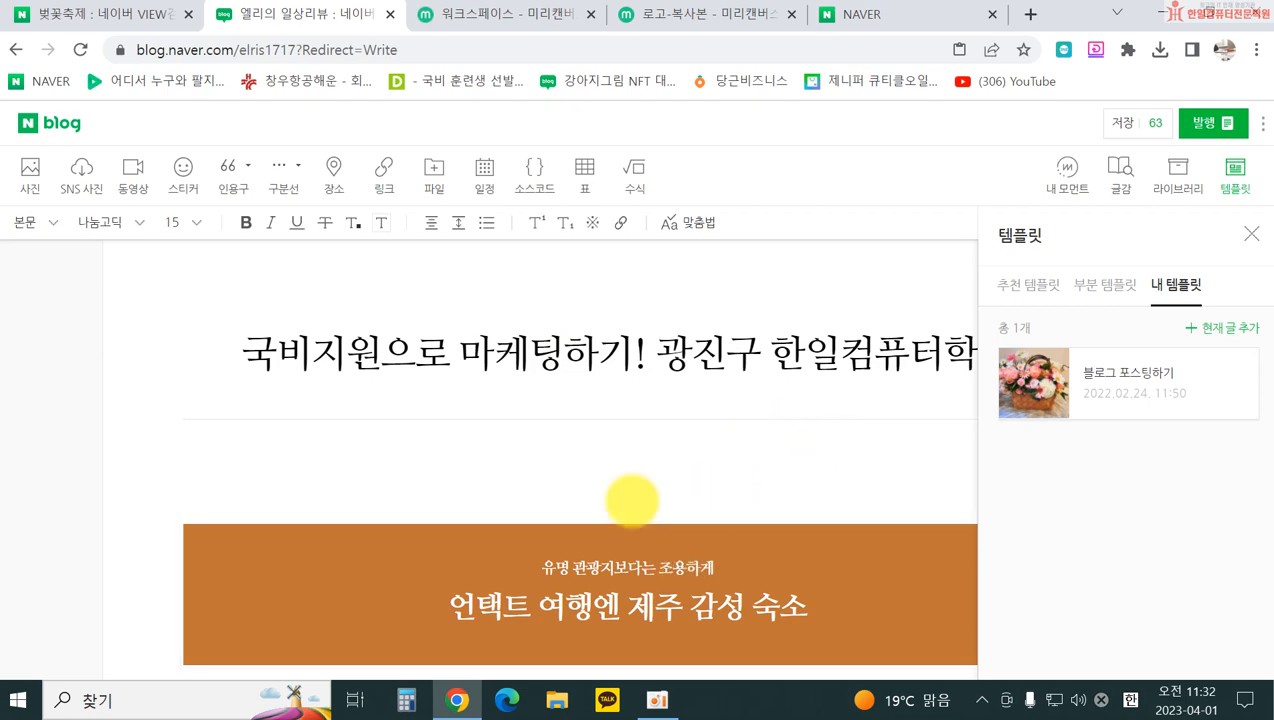
{"action": "left_click", "coordinate": [112, 14]}
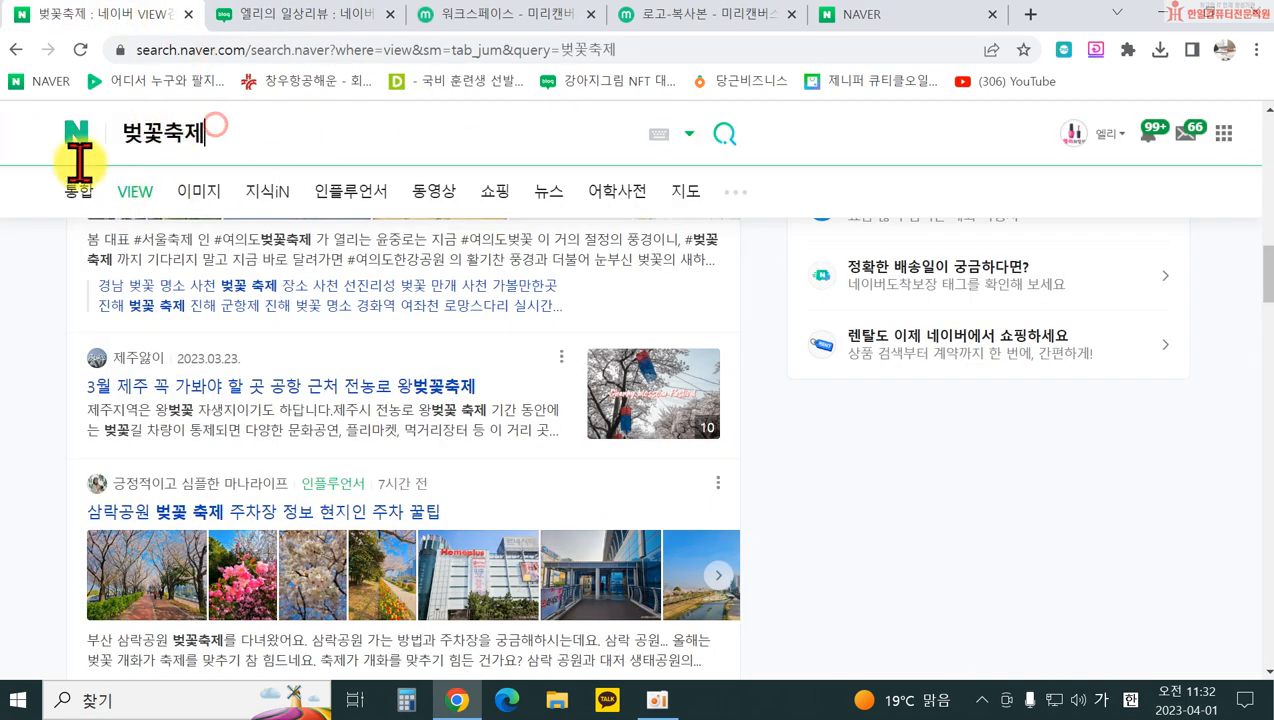
{"action": "left_click", "coordinate": [77, 145]}
{"action": "key", "text": "BackSpace"}
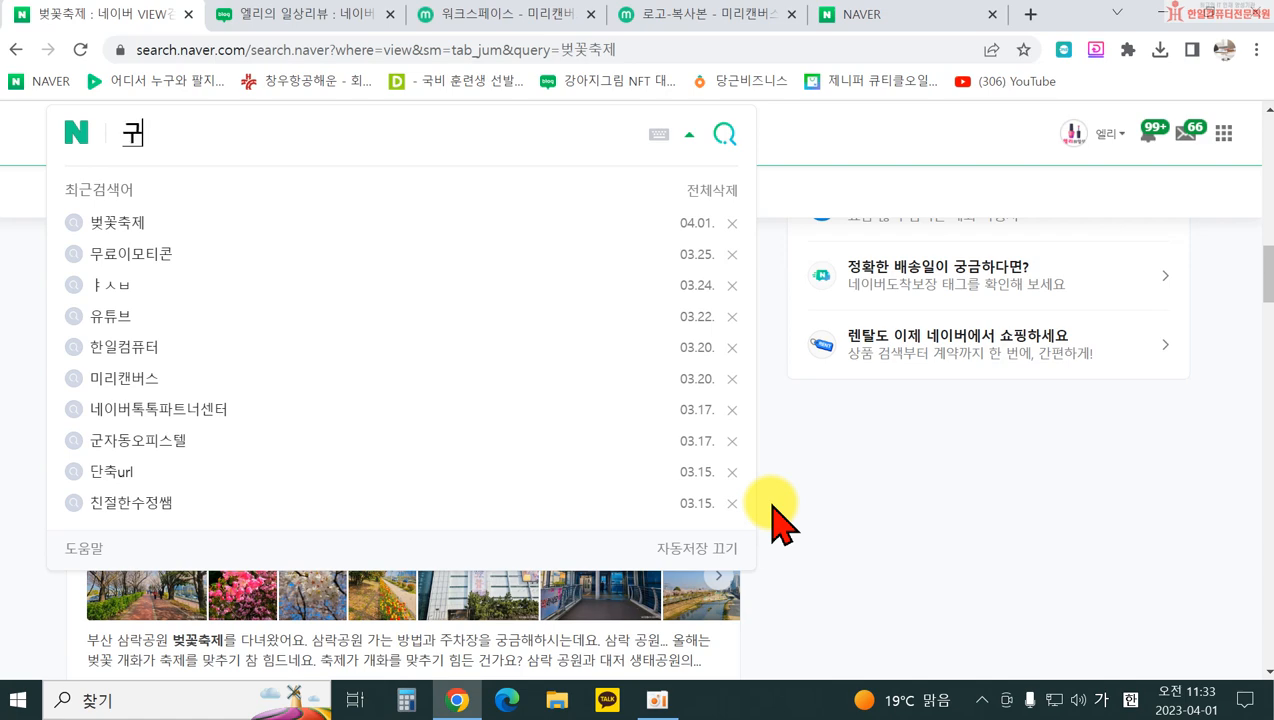
{"action": "type", "text": "군자동오피스텔"}
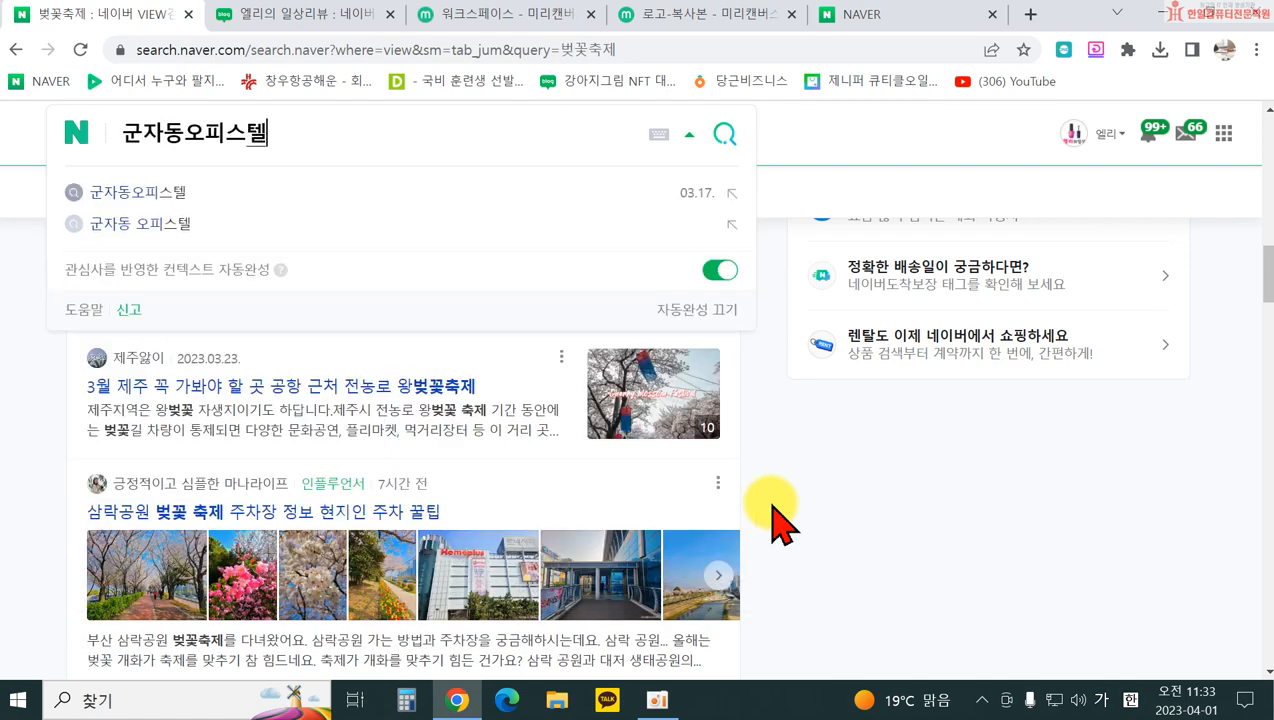
{"action": "key", "text": "Return"}
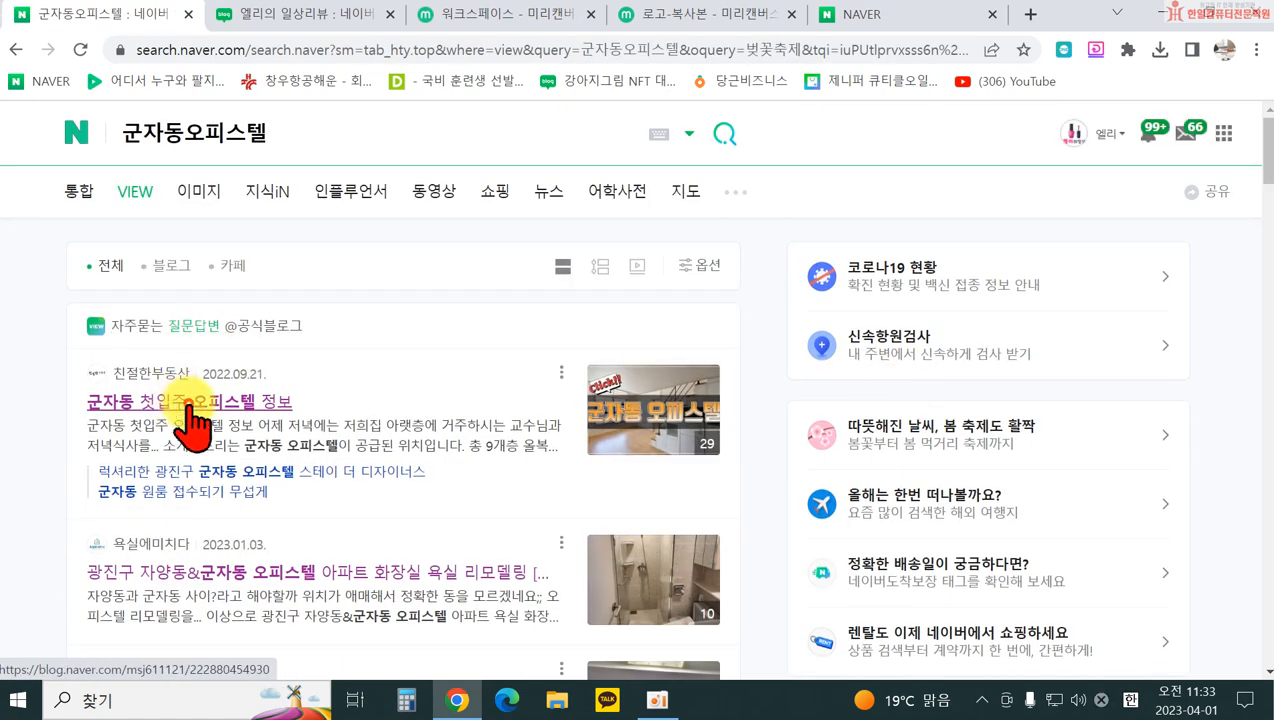
{"action": "left_click", "coordinate": [189, 401]}
{"action": "scroll", "coordinate": [1090, 421], "scroll_direction": "down", "scroll_amount": 5}
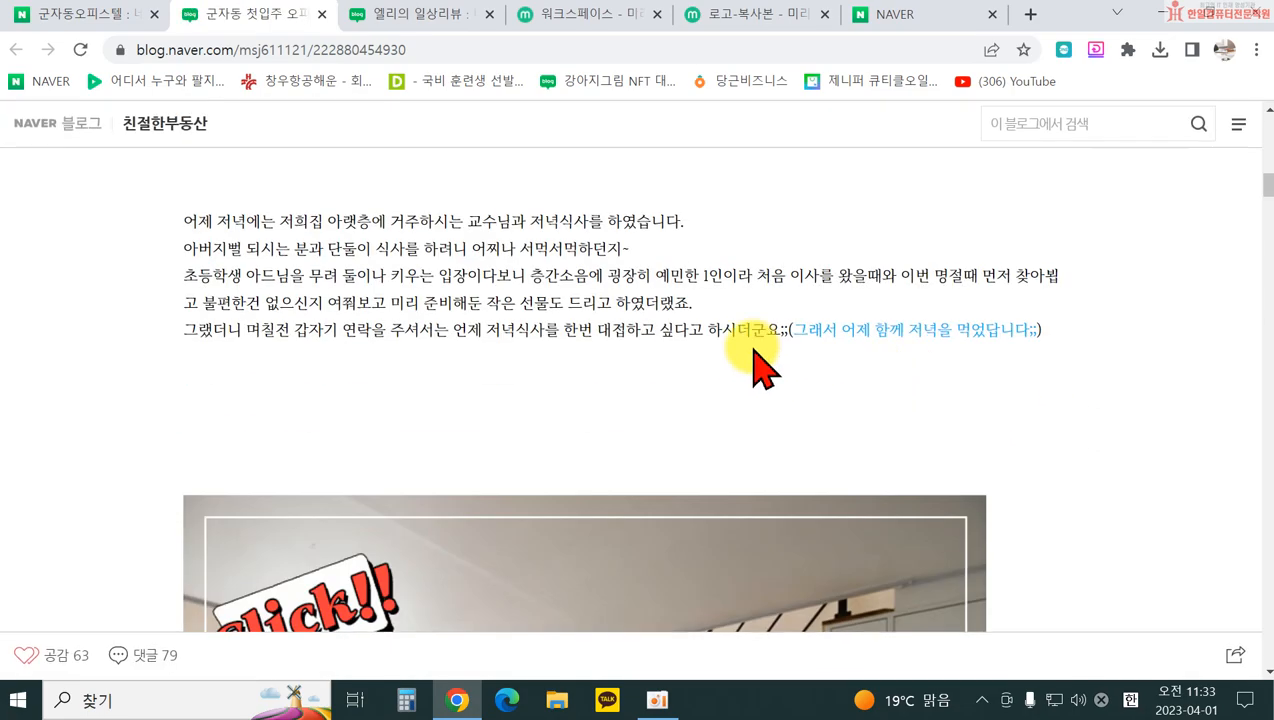
{"action": "scroll", "coordinate": [760, 370], "scroll_direction": "down", "scroll_amount": 15}
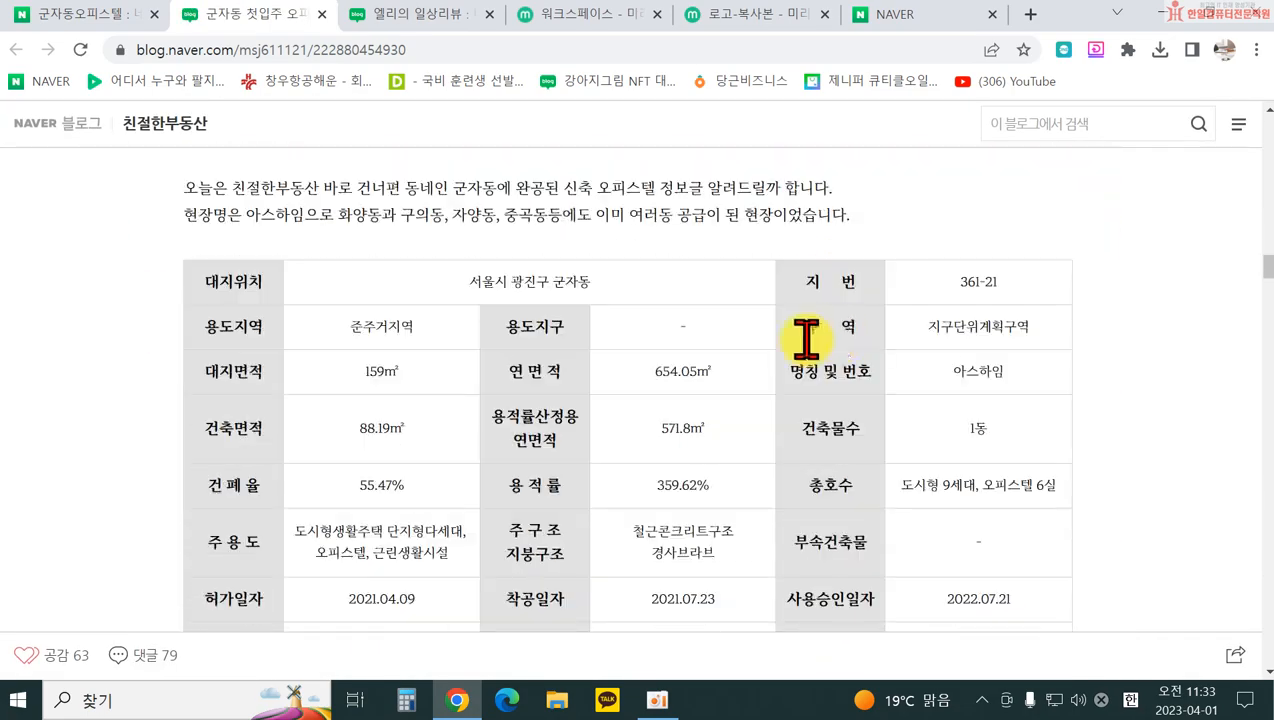
{"action": "scroll", "coordinate": [981, 336], "scroll_direction": "down", "scroll_amount": 10}
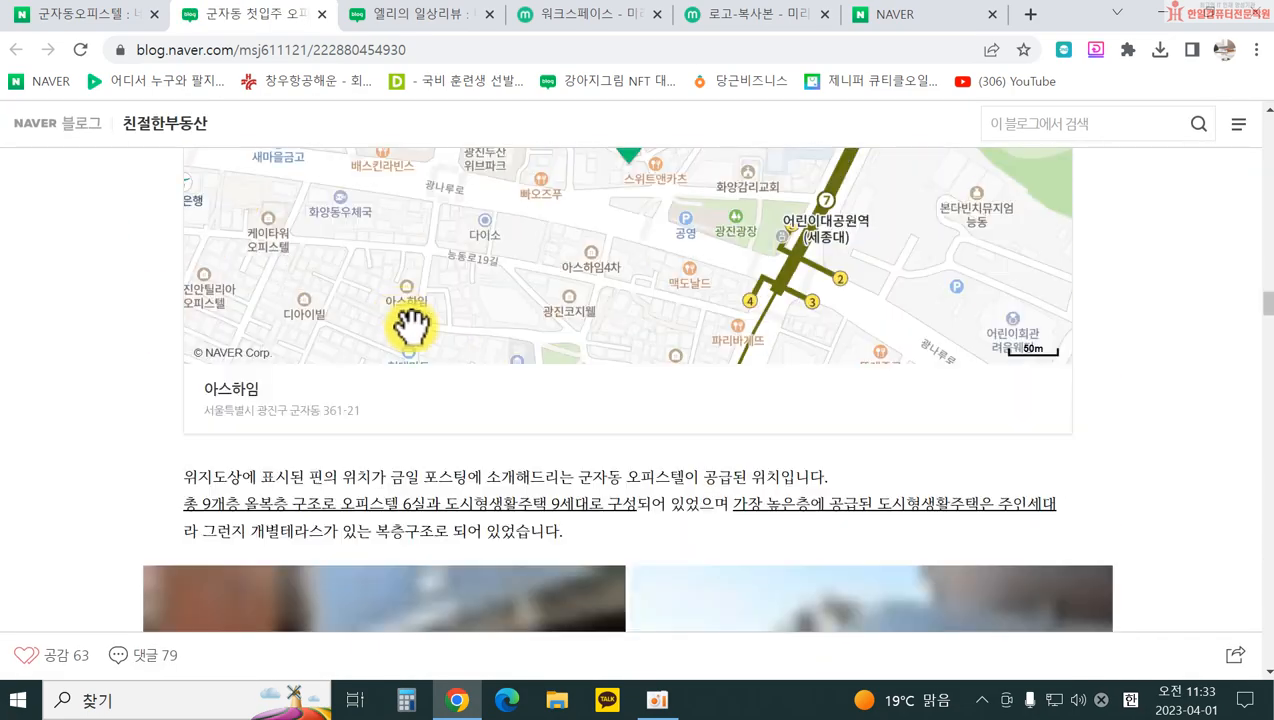
{"action": "scroll", "coordinate": [702, 355], "scroll_direction": "down", "scroll_amount": 10}
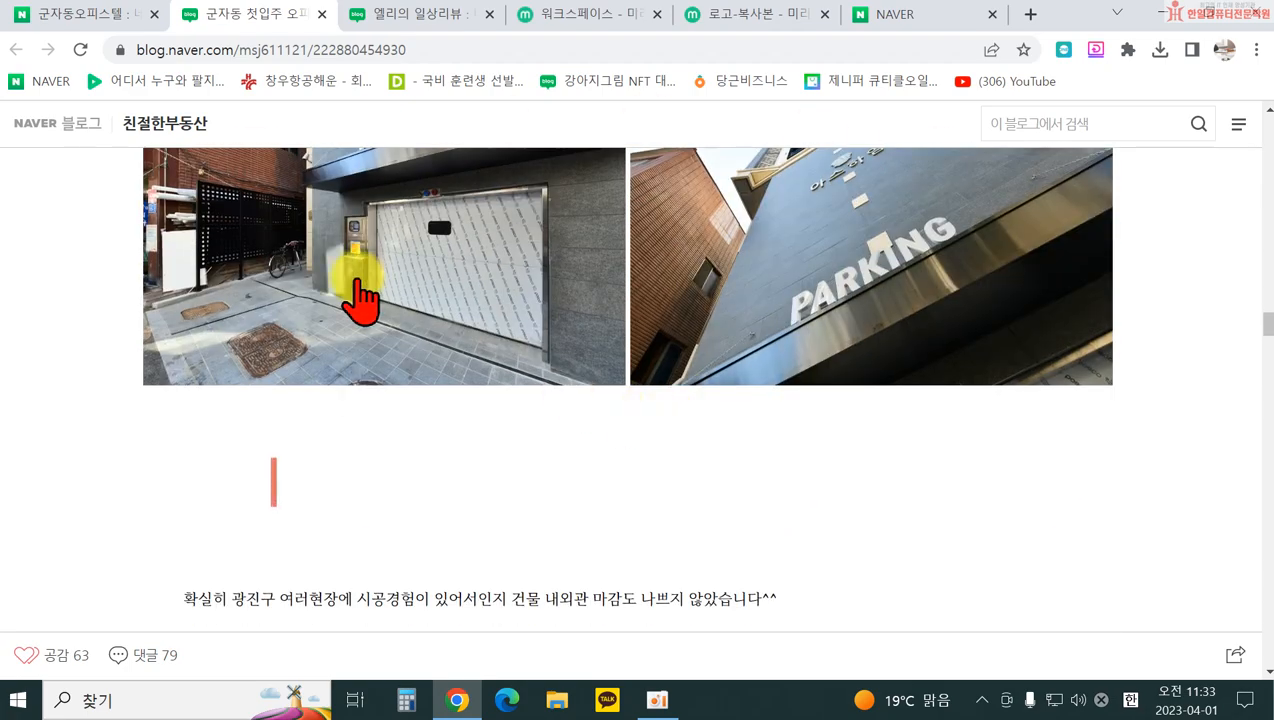
{"action": "scroll", "coordinate": [990, 425], "scroll_direction": "up", "scroll_amount": 15}
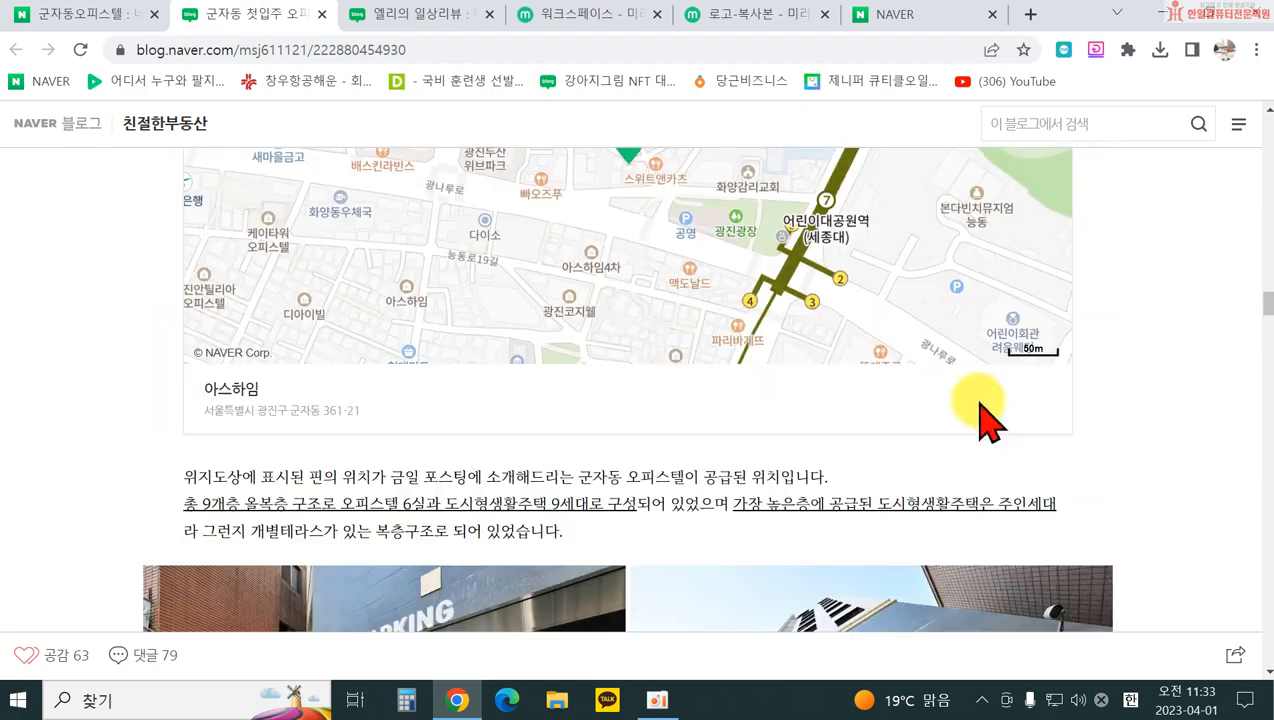
{"action": "scroll", "coordinate": [985, 430], "scroll_direction": "up", "scroll_amount": 4}
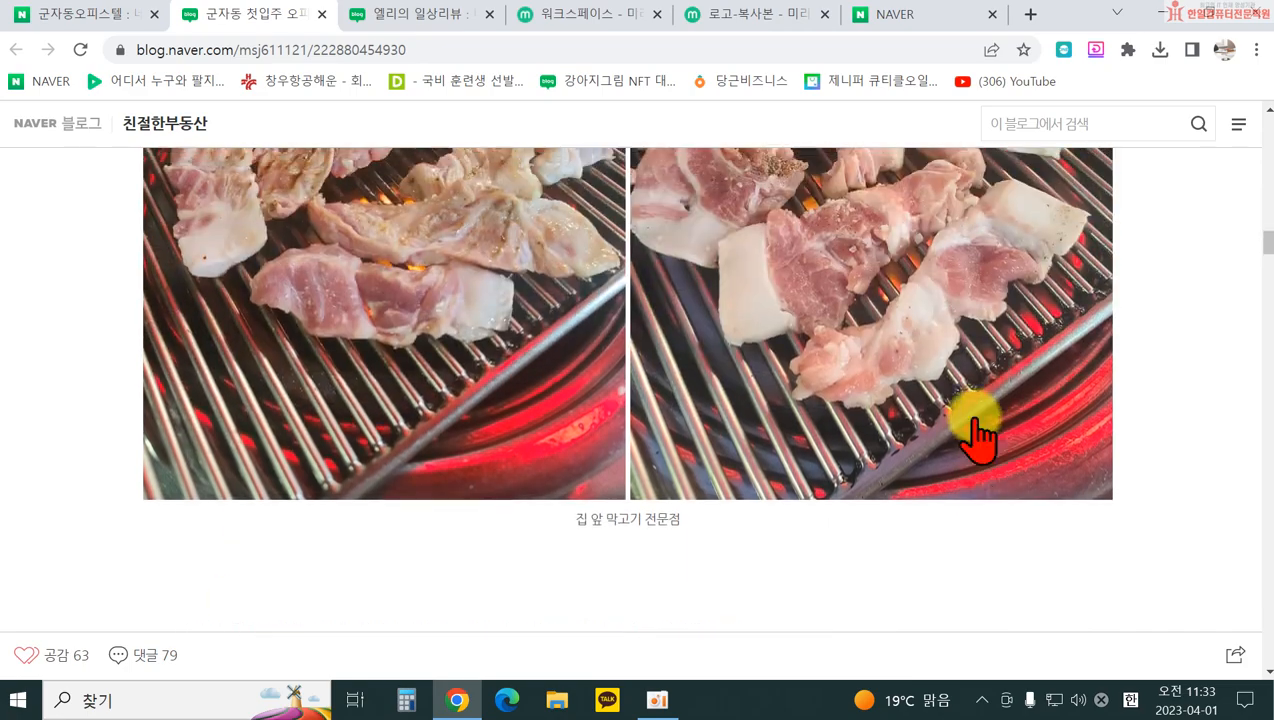
{"action": "scroll", "coordinate": [1040, 455], "scroll_direction": "down", "scroll_amount": 4}
{"action": "scroll", "coordinate": [1090, 455], "scroll_direction": "up", "scroll_amount": 4}
{"action": "scroll", "coordinate": [1044, 384], "scroll_direction": "up", "scroll_amount": 6}
{"action": "scroll", "coordinate": [1152, 390], "scroll_direction": "down", "scroll_amount": 10}
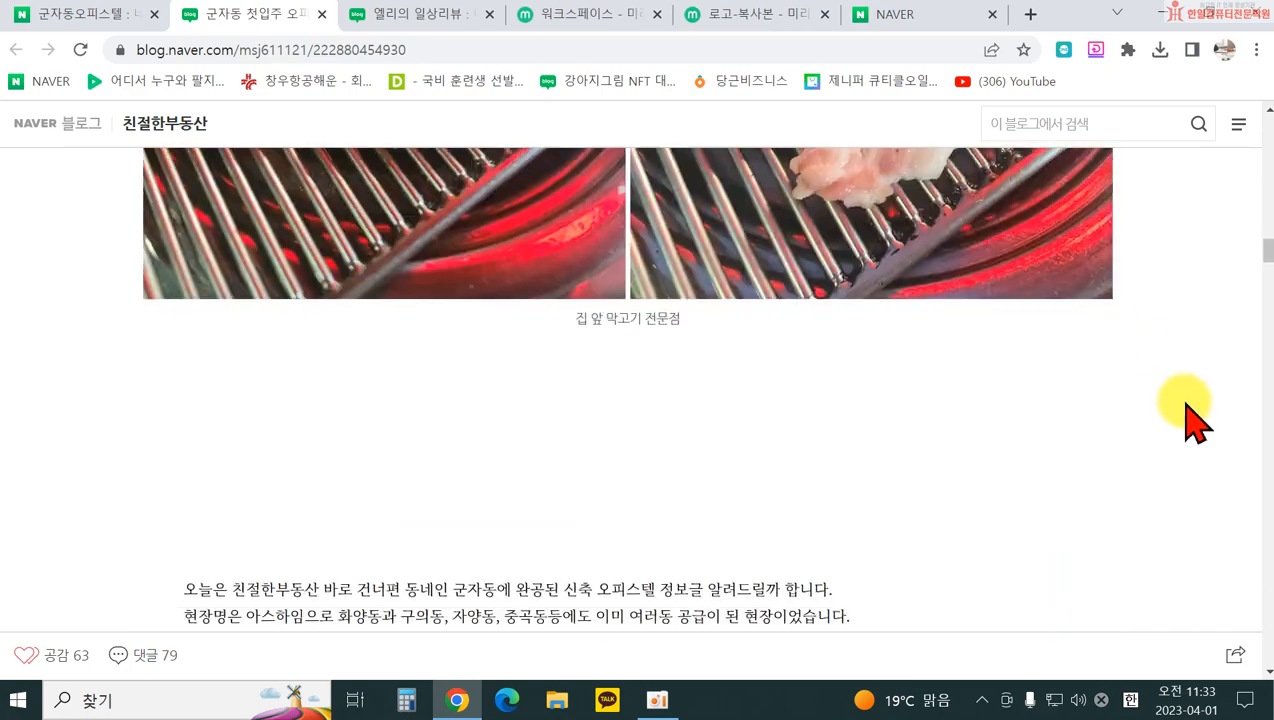
{"action": "scroll", "coordinate": [1200, 427], "scroll_direction": "up", "scroll_amount": 2}
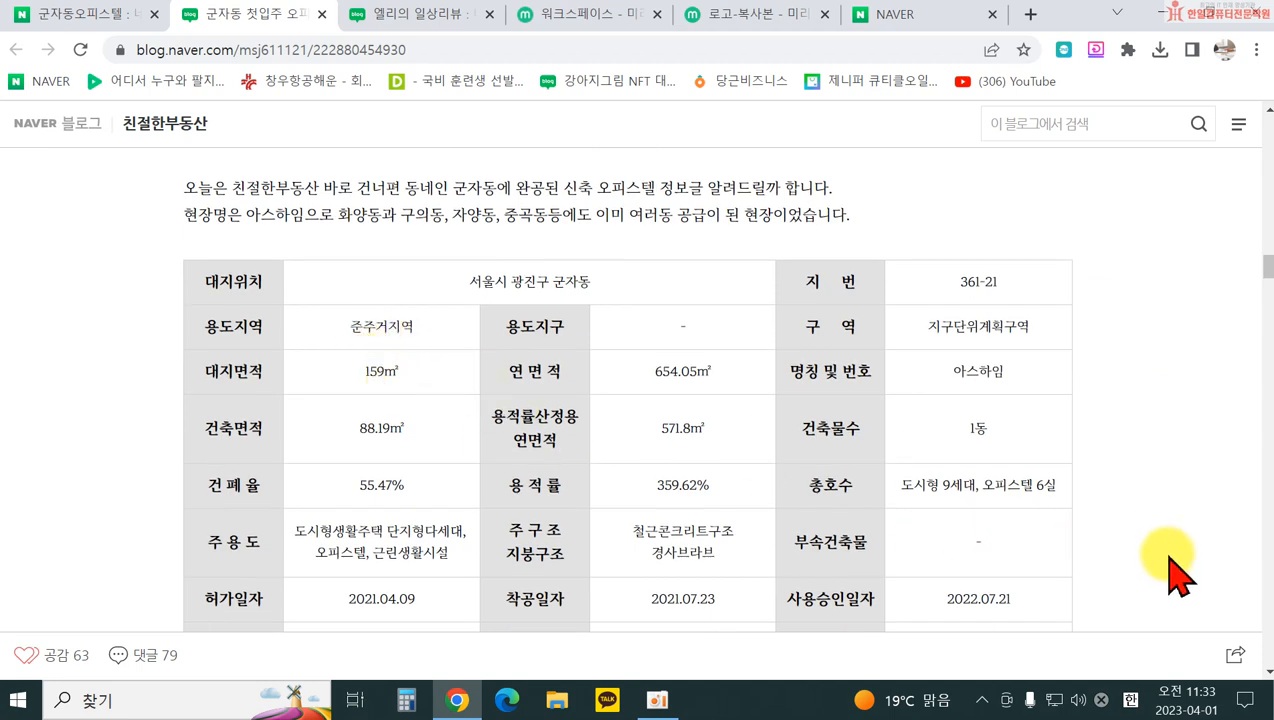
{"action": "scroll", "coordinate": [1178, 575], "scroll_direction": "down", "scroll_amount": 1}
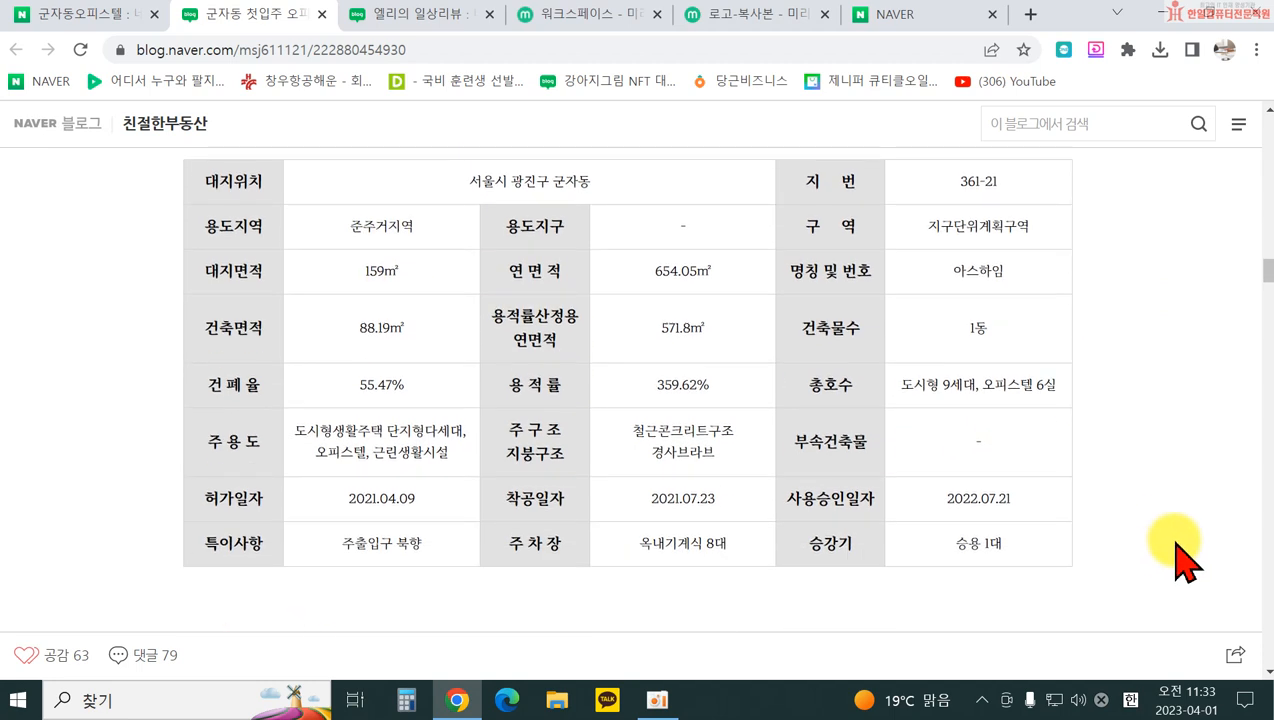
{"action": "scroll", "coordinate": [1183, 560], "scroll_direction": "up", "scroll_amount": 1}
{"action": "scroll", "coordinate": [1183, 560], "scroll_direction": "down", "scroll_amount": 1}
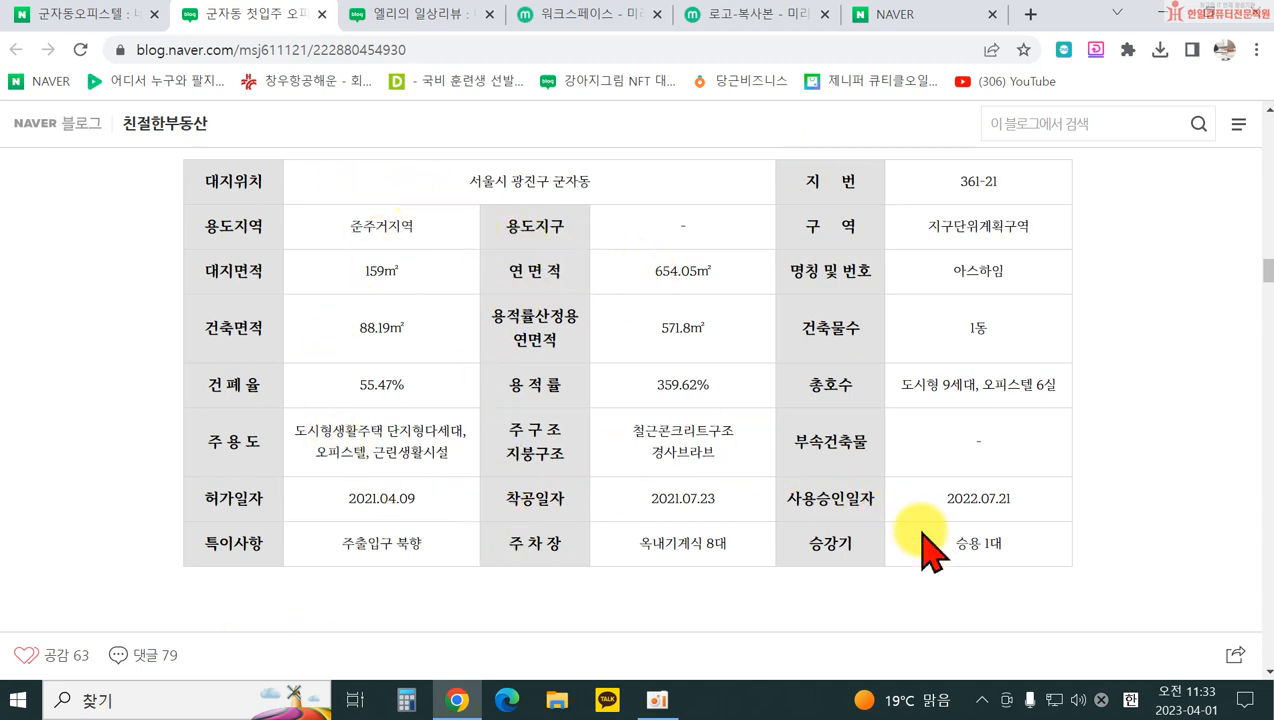
{"action": "scroll", "coordinate": [740, 480], "scroll_direction": "down", "scroll_amount": 6}
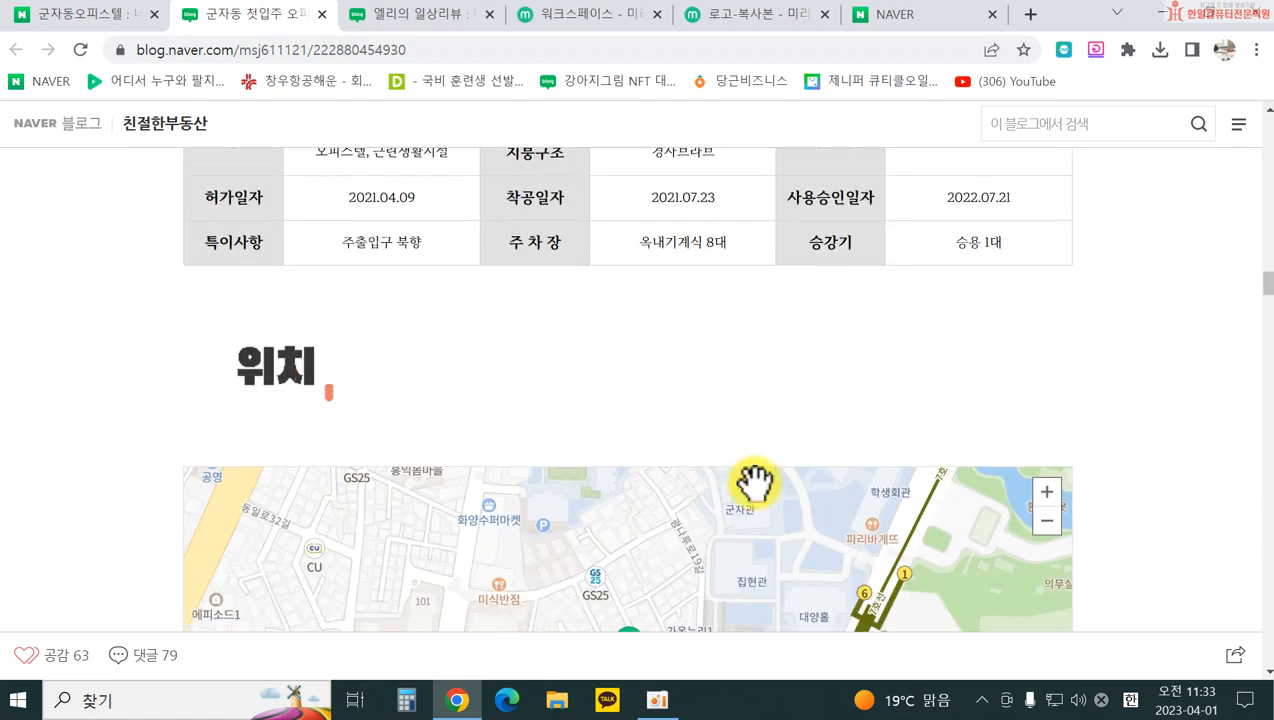
{"action": "scroll", "coordinate": [761, 480], "scroll_direction": "up", "scroll_amount": 6}
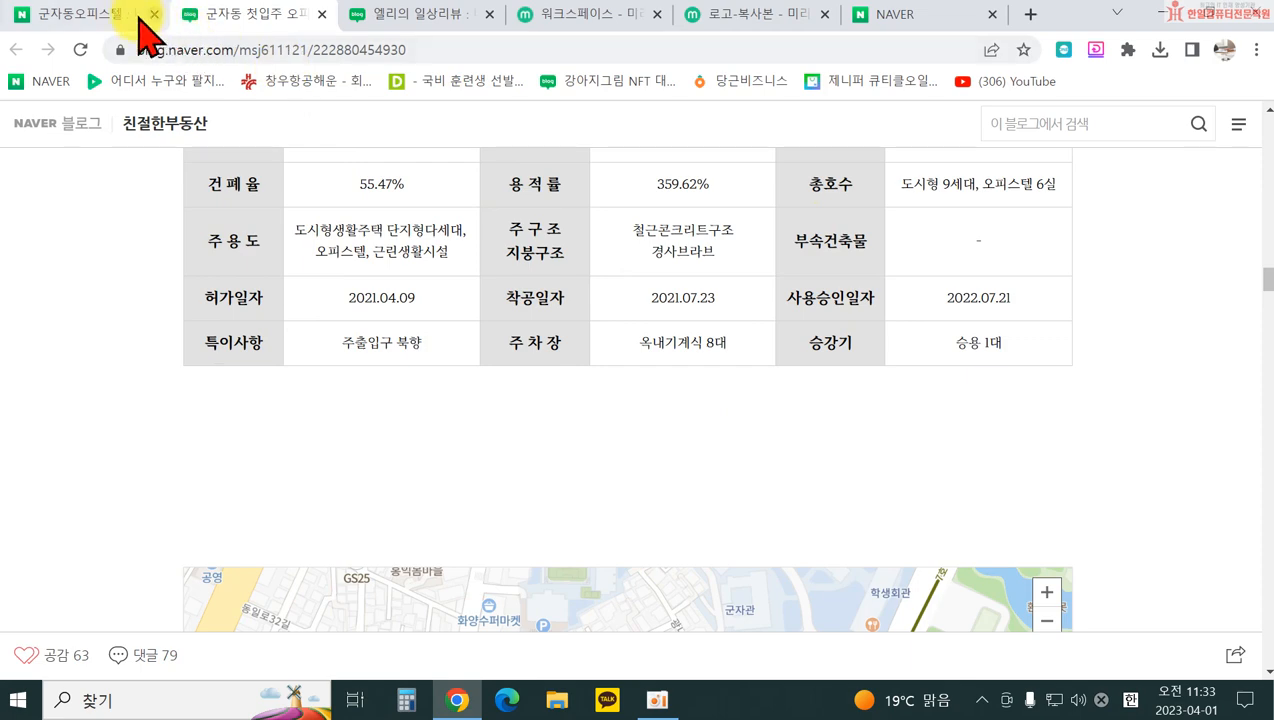
Step: Return to the 엘리의 일상리뷰 editor tab and close the templates panel
{"action": "left_click", "coordinate": [97, 17]}
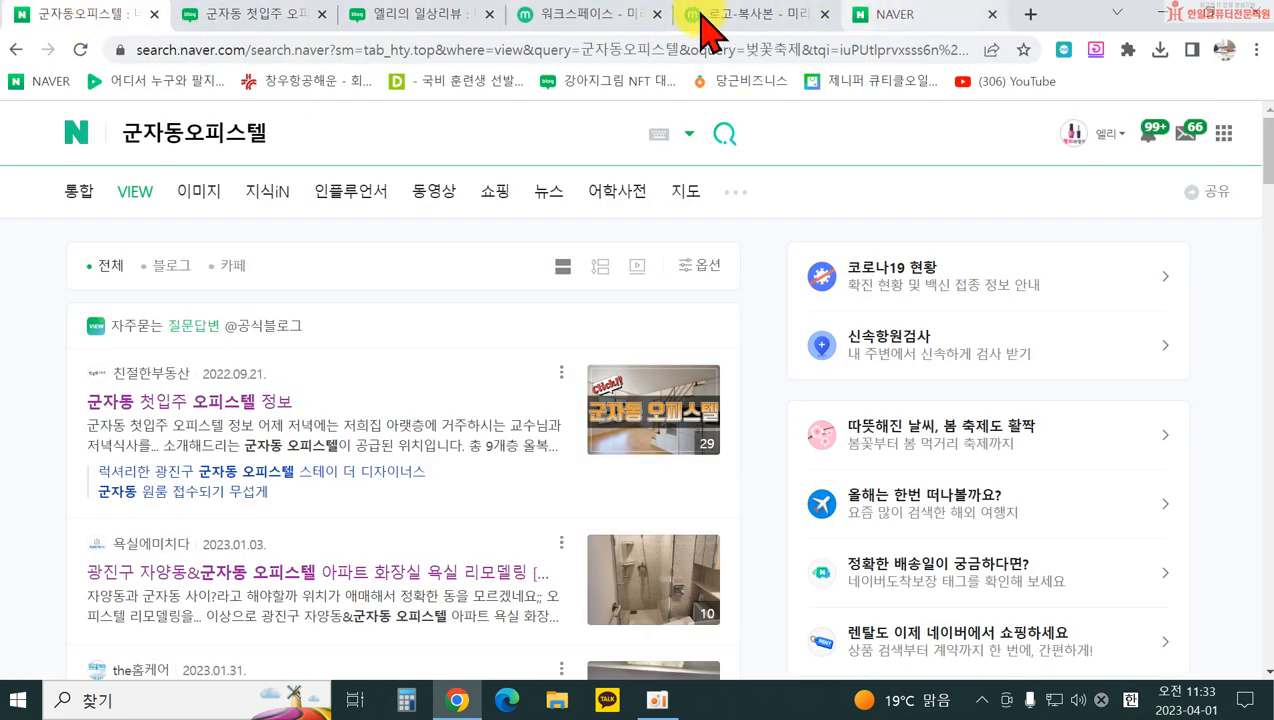
{"action": "left_click", "coordinate": [408, 14]}
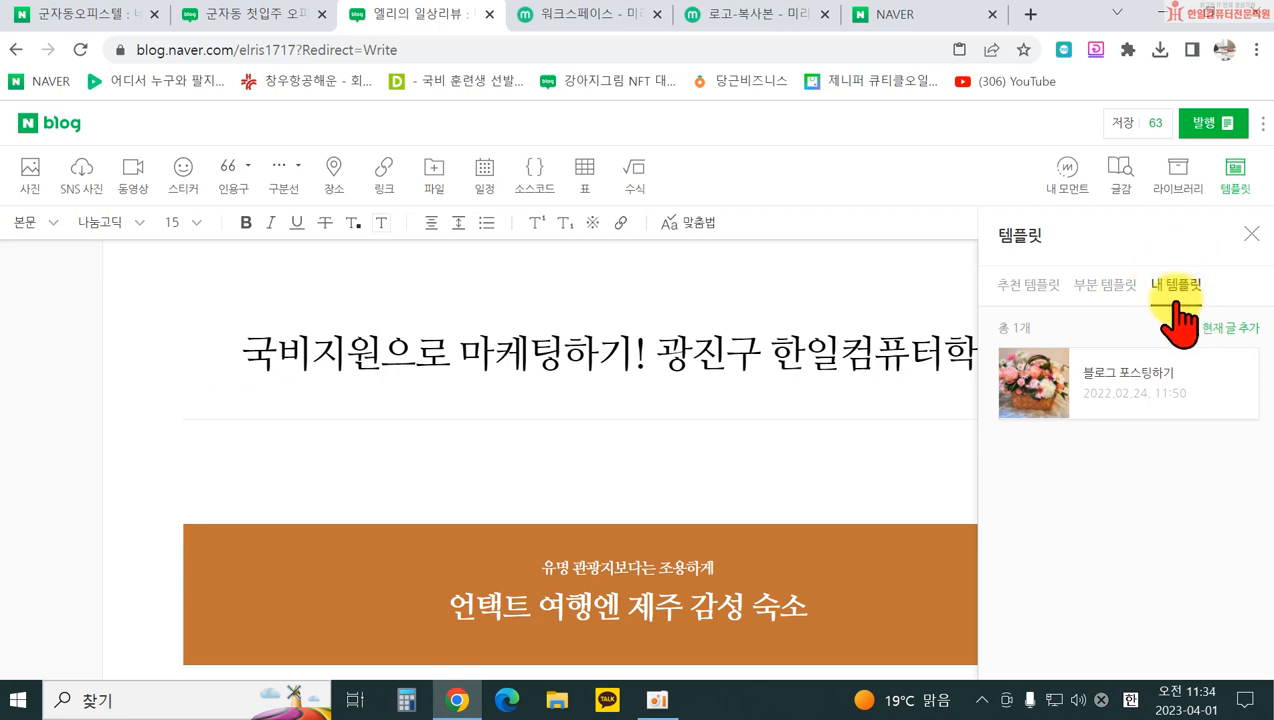
{"action": "left_click", "coordinate": [1245, 236]}
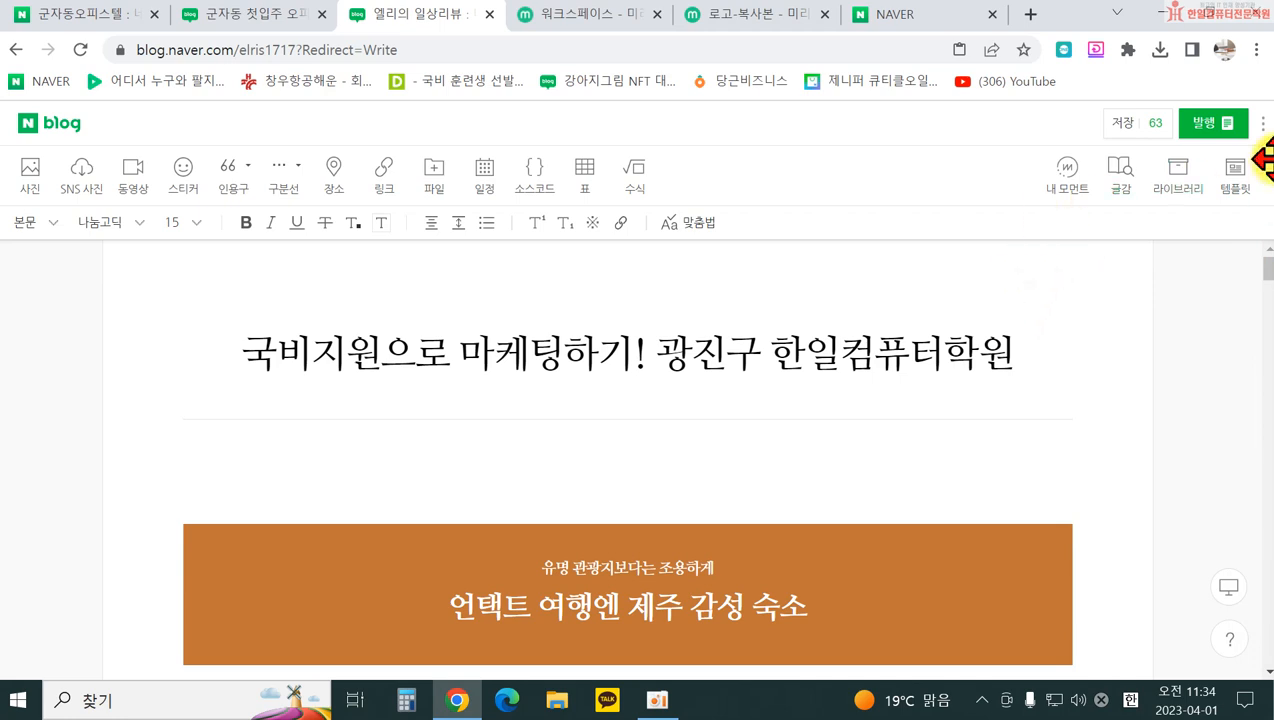
{"action": "scroll", "coordinate": [1237, 333], "scroll_direction": "down", "scroll_amount": 1}
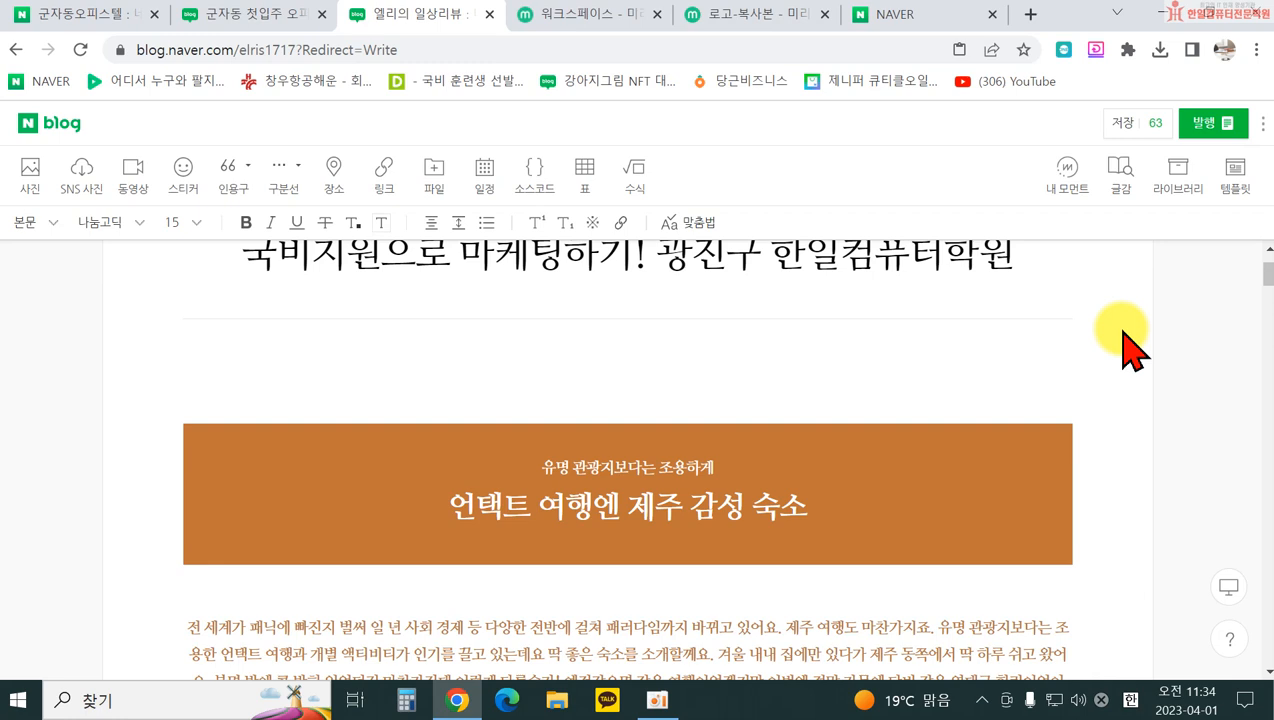
{"action": "scroll", "coordinate": [603, 378], "scroll_direction": "down", "scroll_amount": 5}
{"action": "scroll", "coordinate": [643, 364], "scroll_direction": "up", "scroll_amount": 4}
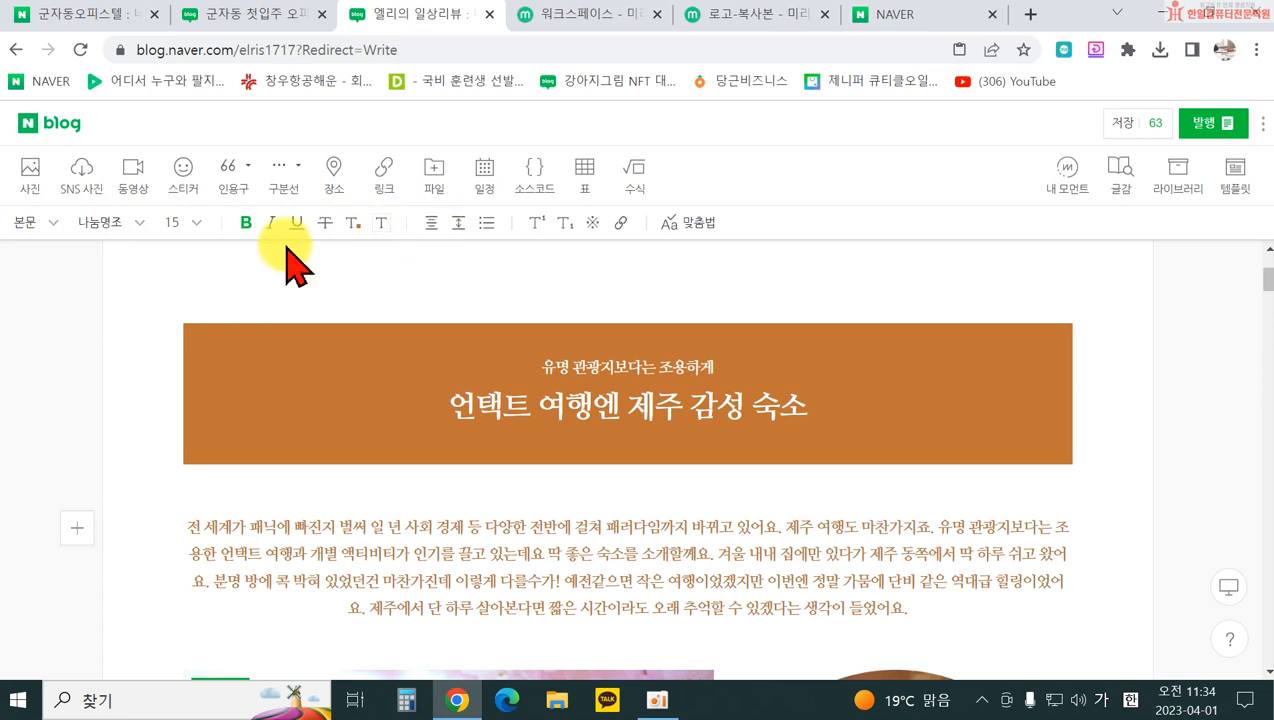
{"action": "left_click", "coordinate": [26, 224]}
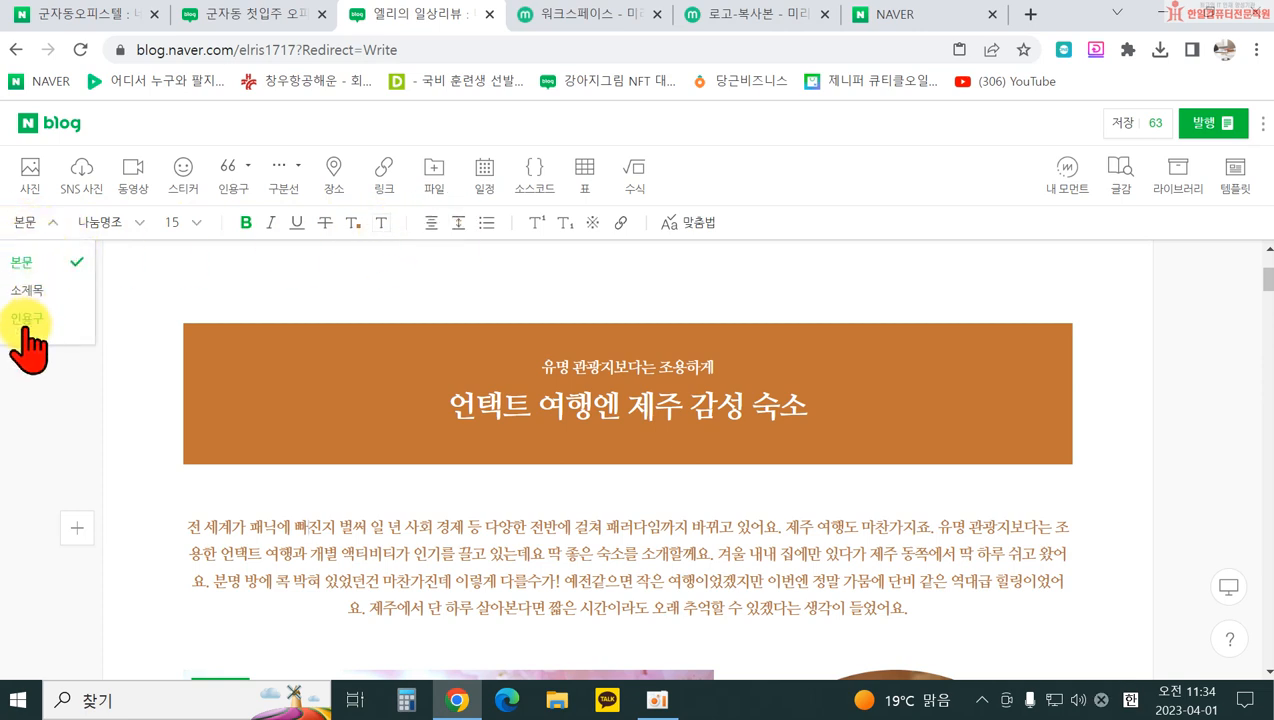
{"action": "left_click", "coordinate": [545, 553]}
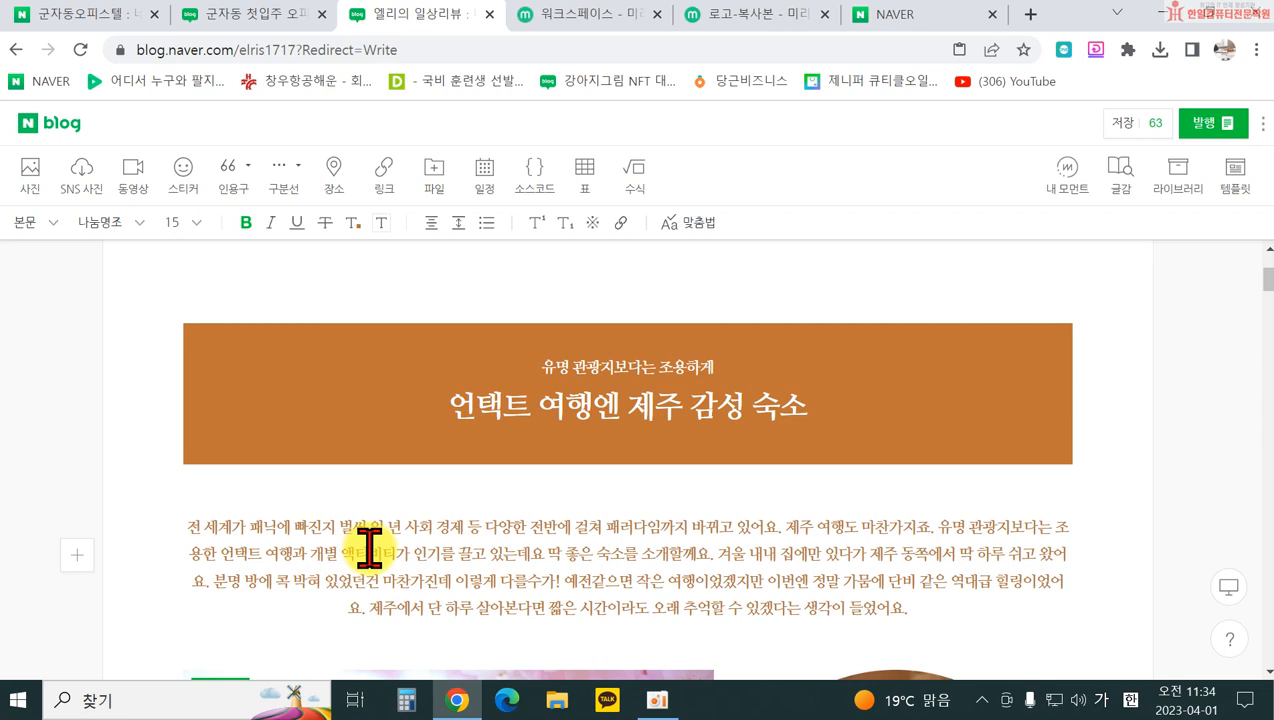
{"action": "scroll", "coordinate": [370, 547], "scroll_direction": "up", "scroll_amount": 1}
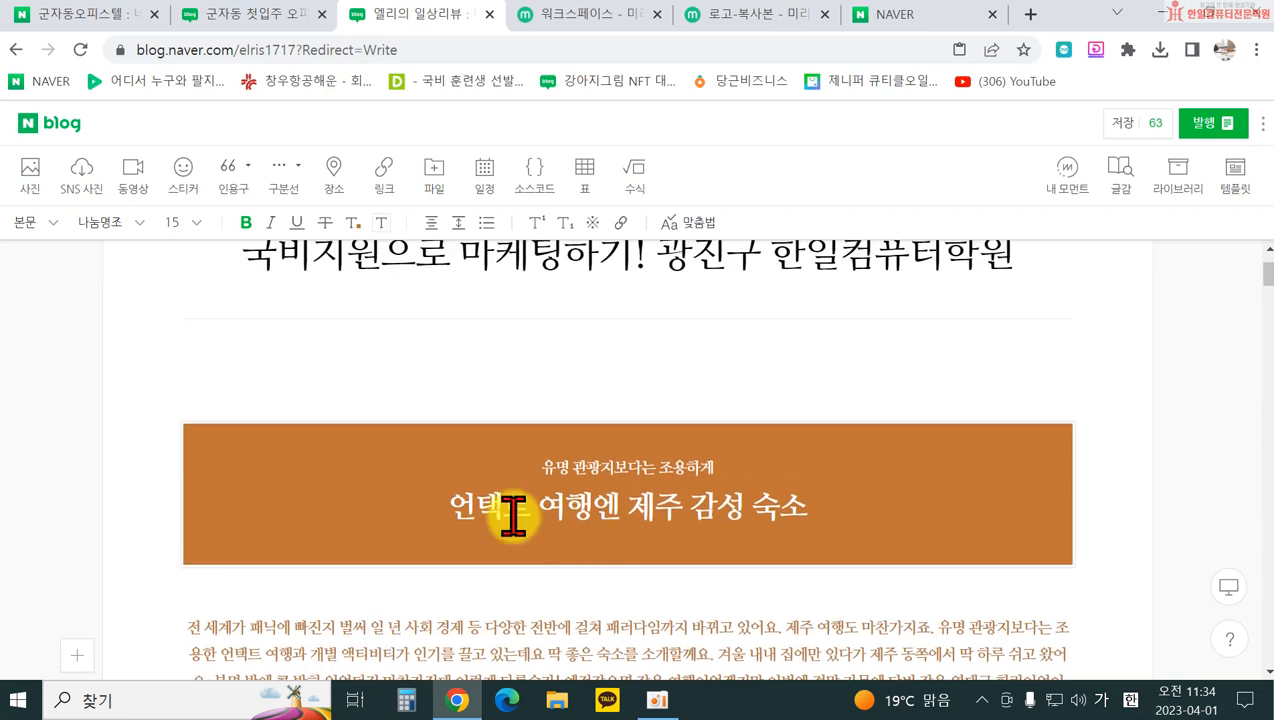
Step: Reopen the templates panel on the 추천 템플릿 recommended list
{"action": "left_click", "coordinate": [1238, 178]}
{"action": "left_click", "coordinate": [1030, 286]}
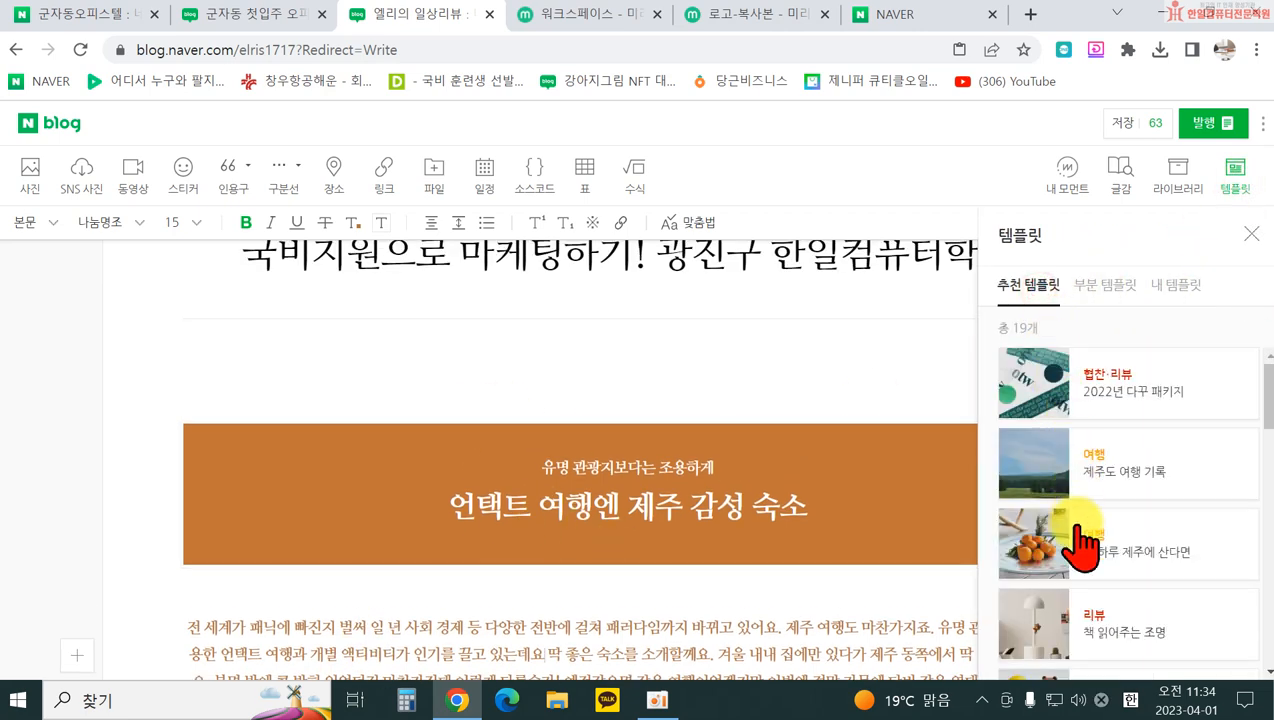
{"action": "mouse_move", "coordinate": [1160, 570]}
{"action": "scroll", "coordinate": [1160, 570], "scroll_direction": "down", "scroll_amount": 1}
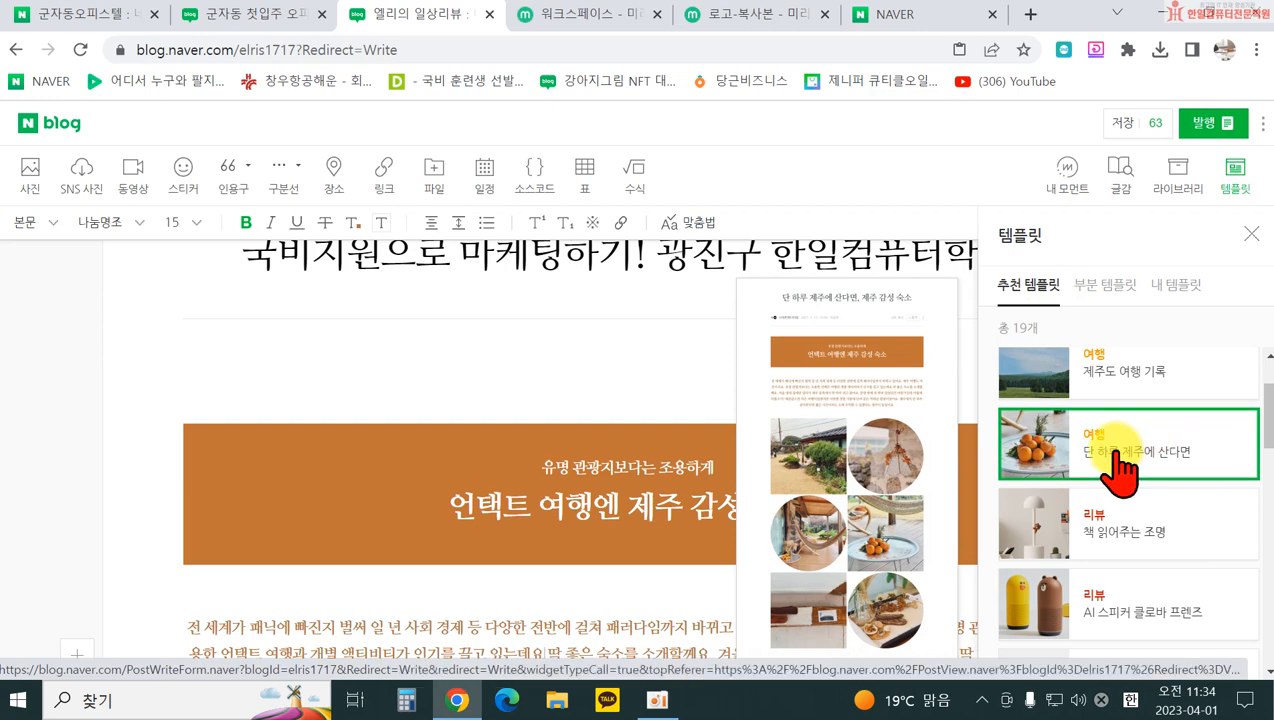
Step: Load the untitled 2023.04.01 draft from 임시저장 글 and place the caret below its product card
{"action": "left_click", "coordinate": [1154, 122]}
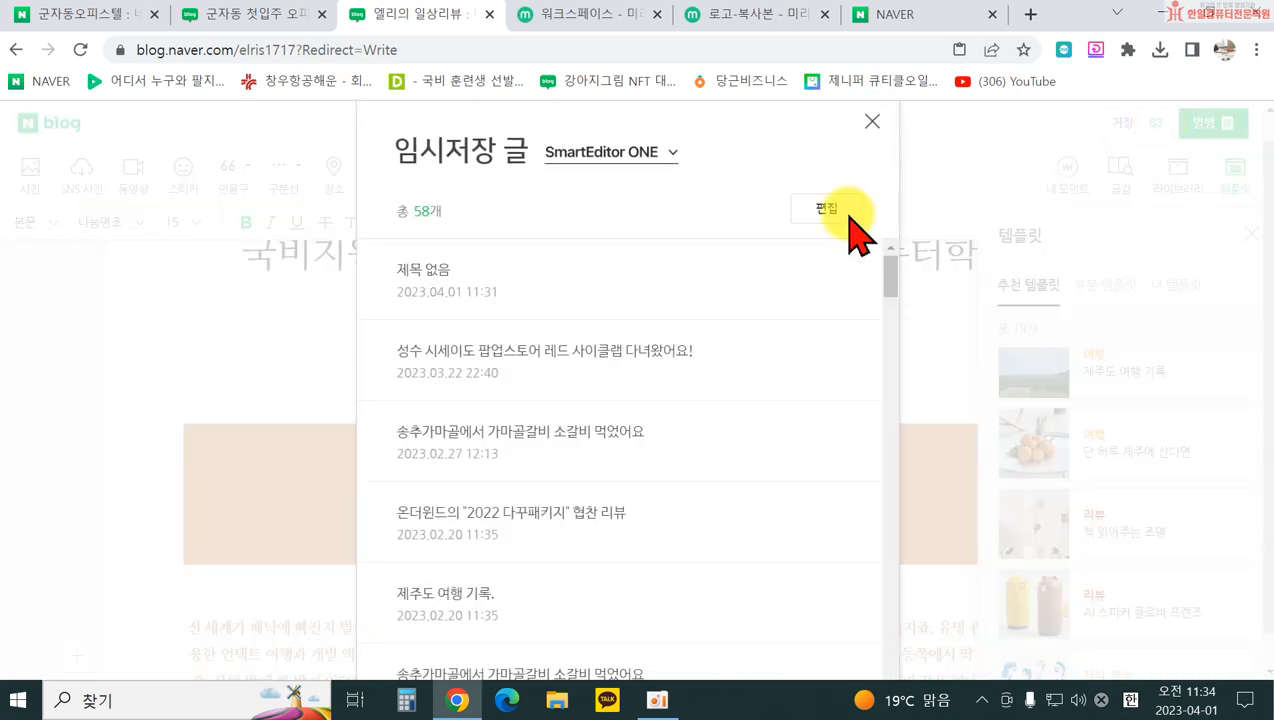
{"action": "left_click", "coordinate": [427, 298]}
{"action": "left_click", "coordinate": [734, 176]}
{"action": "scroll", "coordinate": [643, 515], "scroll_direction": "down", "scroll_amount": 5}
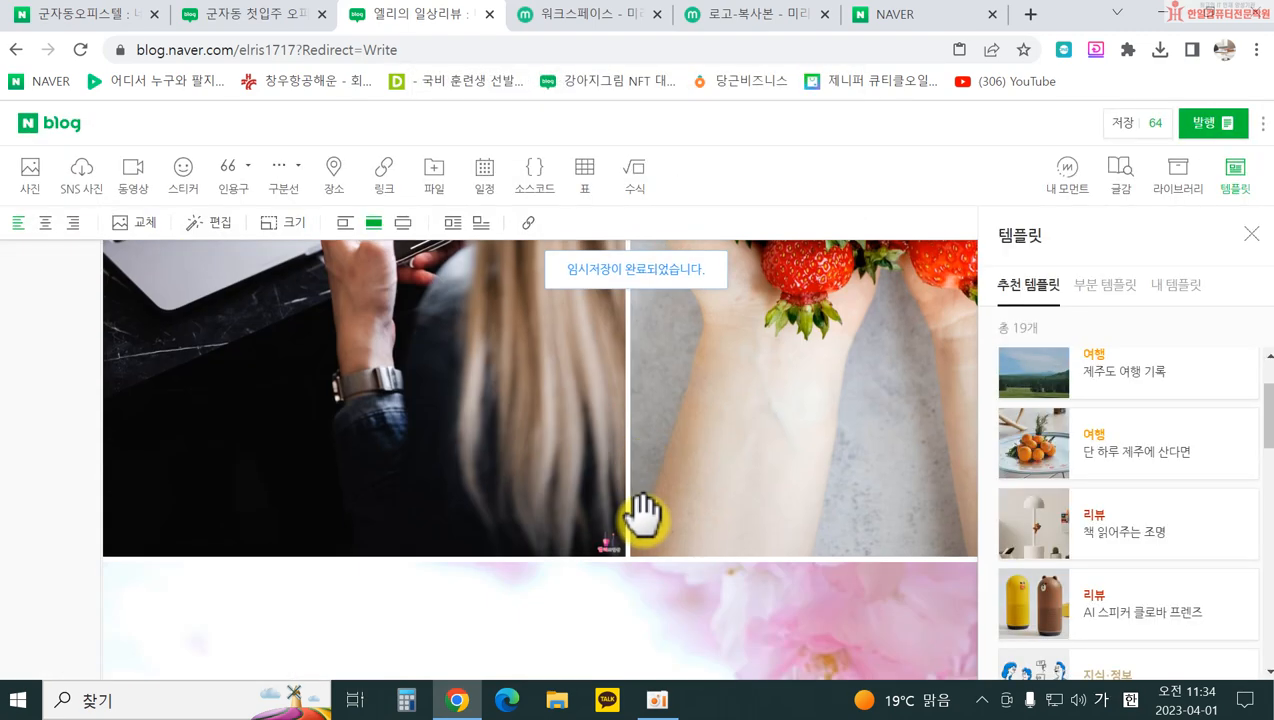
{"action": "scroll", "coordinate": [630, 520], "scroll_direction": "down", "scroll_amount": 10}
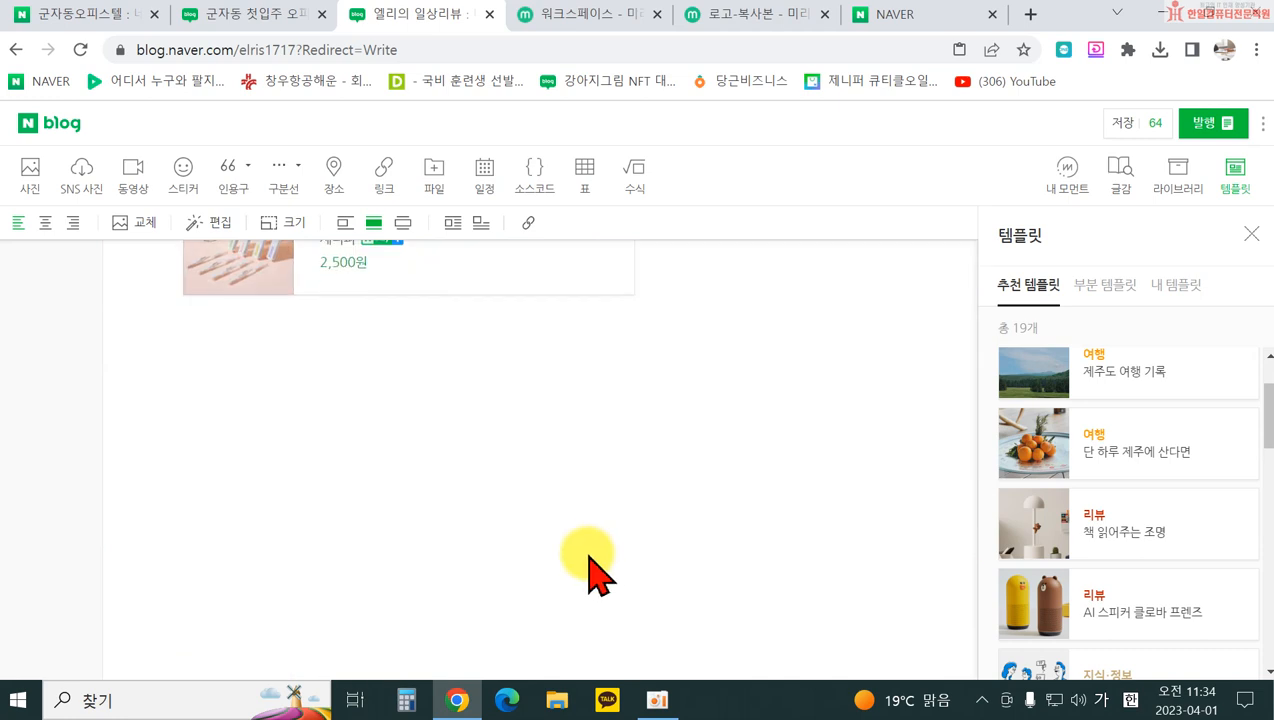
{"action": "left_click", "coordinate": [315, 425]}
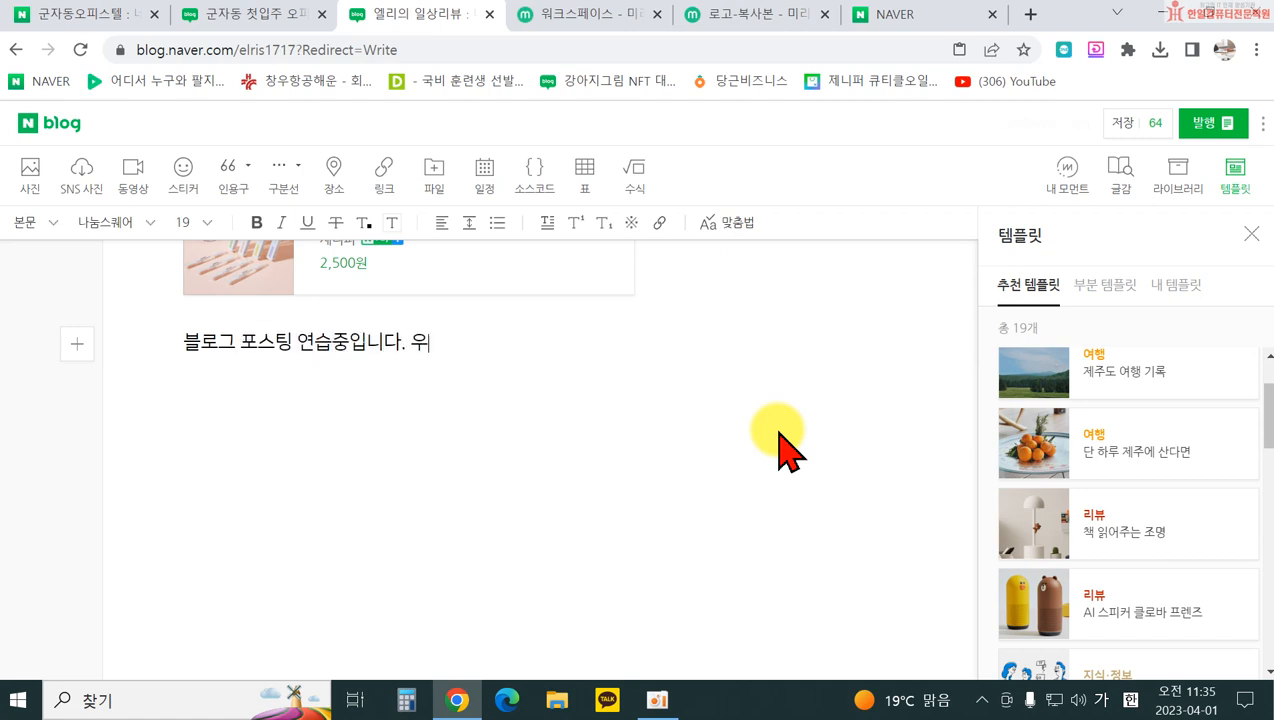
Step: Start a new paragraph after the first sentence and type the 동해물과 백두산이 line
{"action": "key", "text": "Return"}
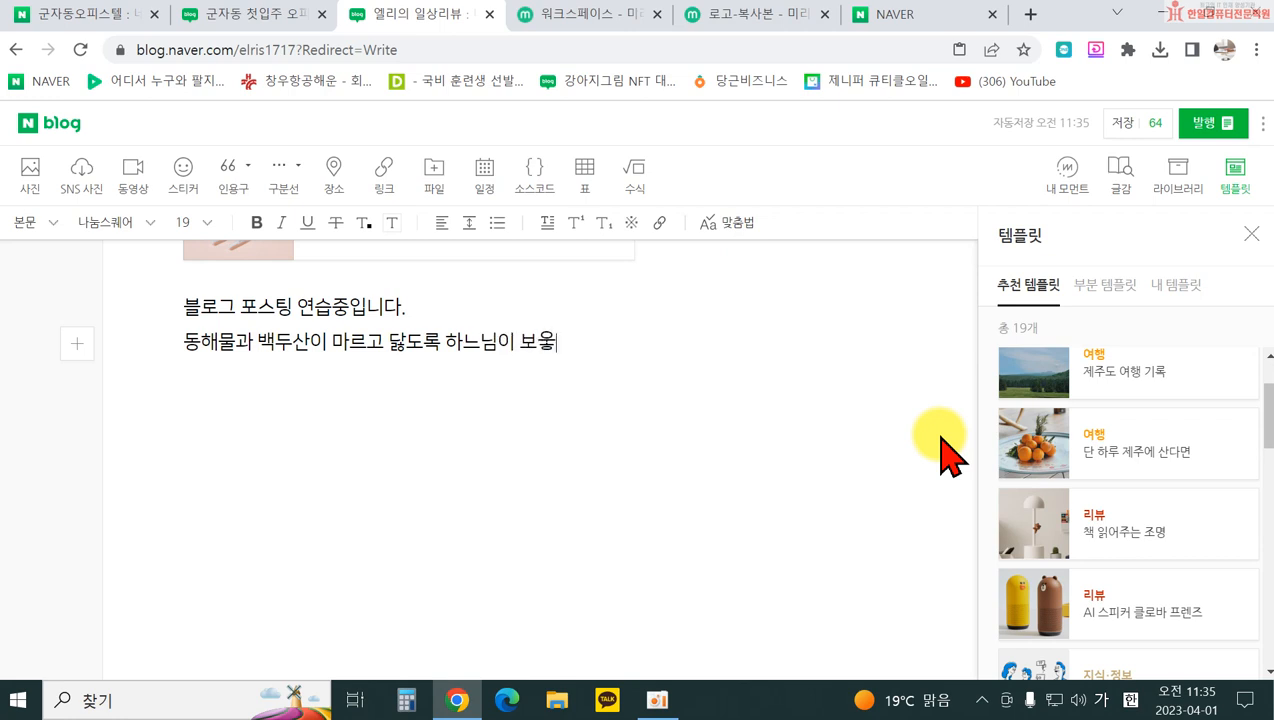
{"action": "type", "text": "하사 위"}
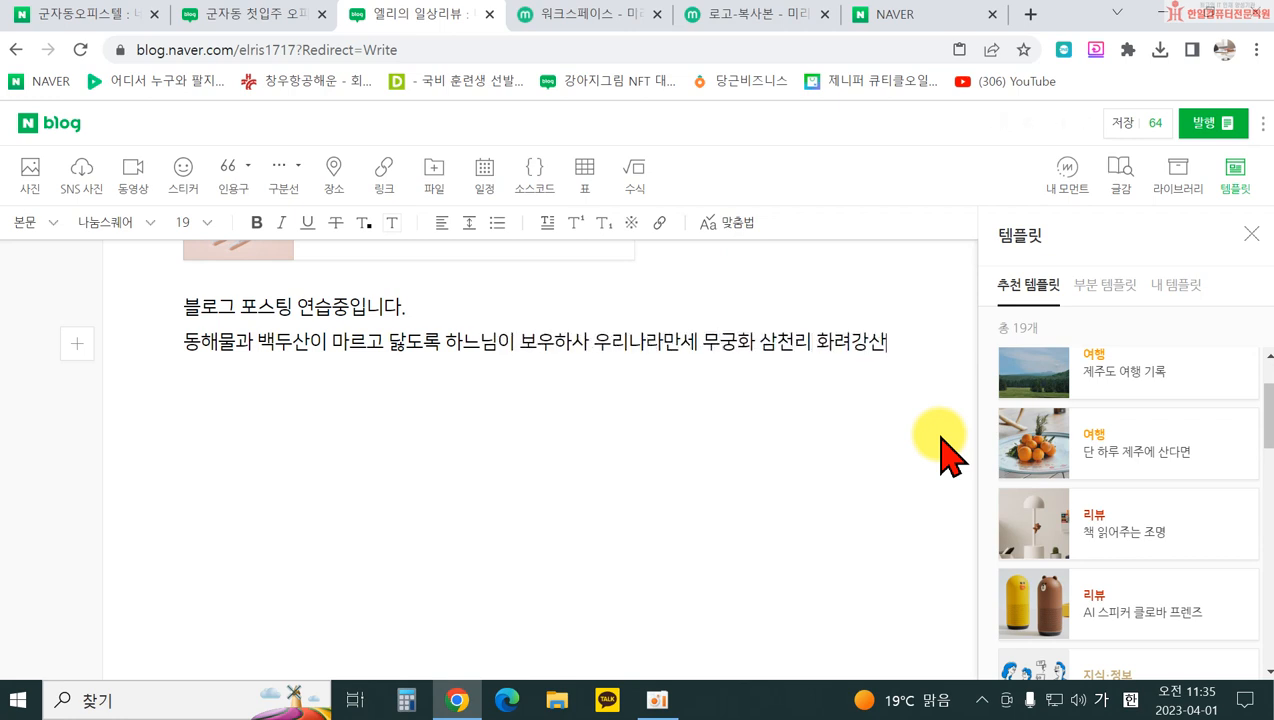
{"action": "type", "text": "ㅇ"}
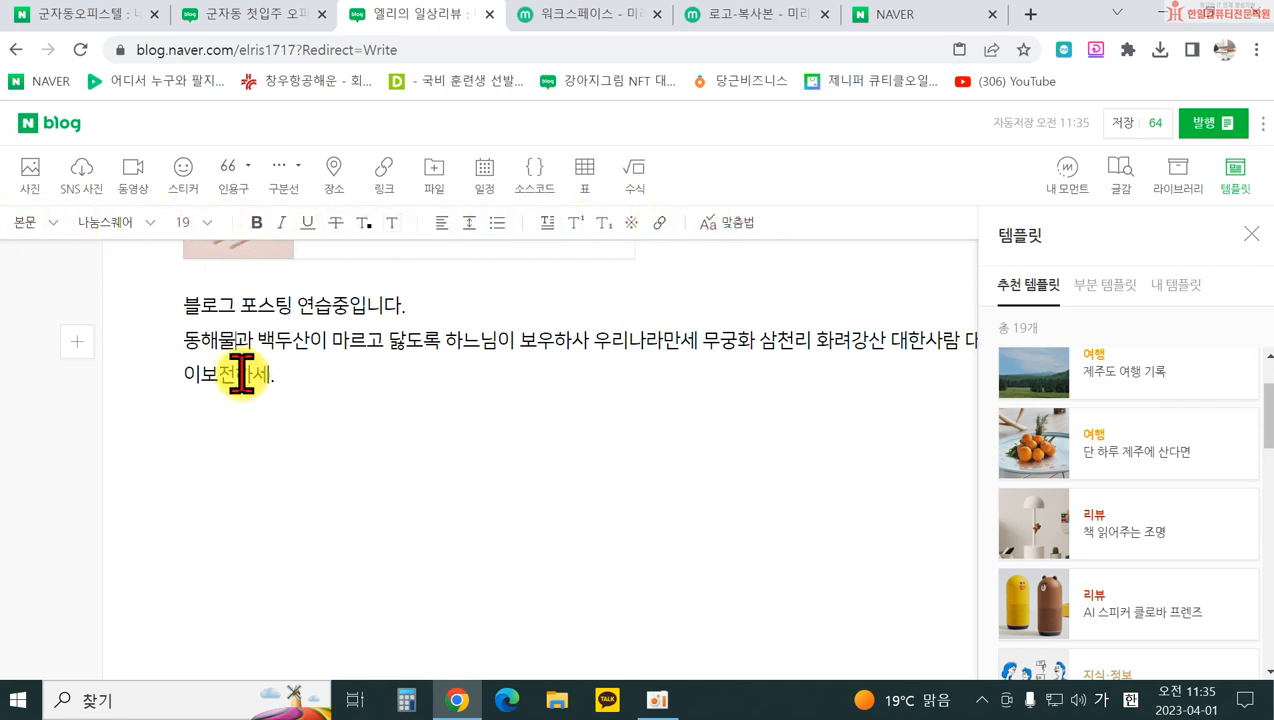
Step: Make 블로그 포스팅 연습중입니다. a 소제목 subheading in the 바른히피 font
{"action": "left_click_drag", "start_coordinate": [178, 305], "coordinate": [408, 305]}
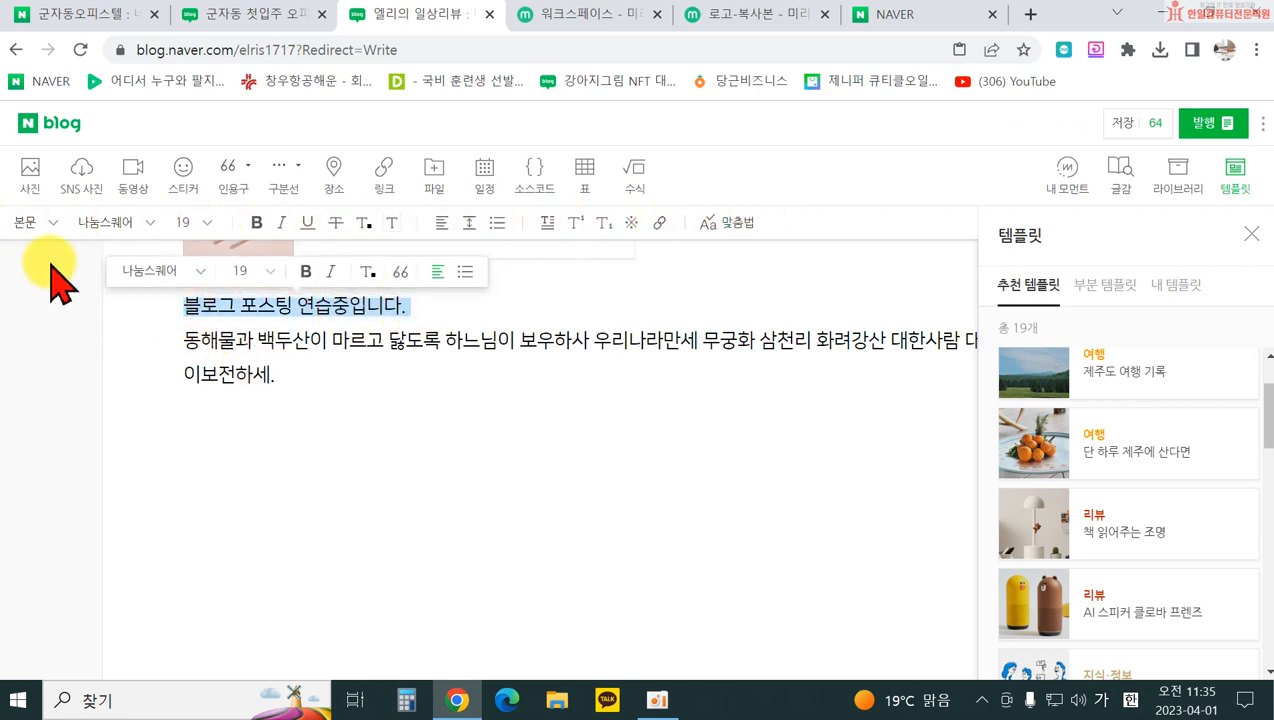
{"action": "left_click", "coordinate": [32, 230]}
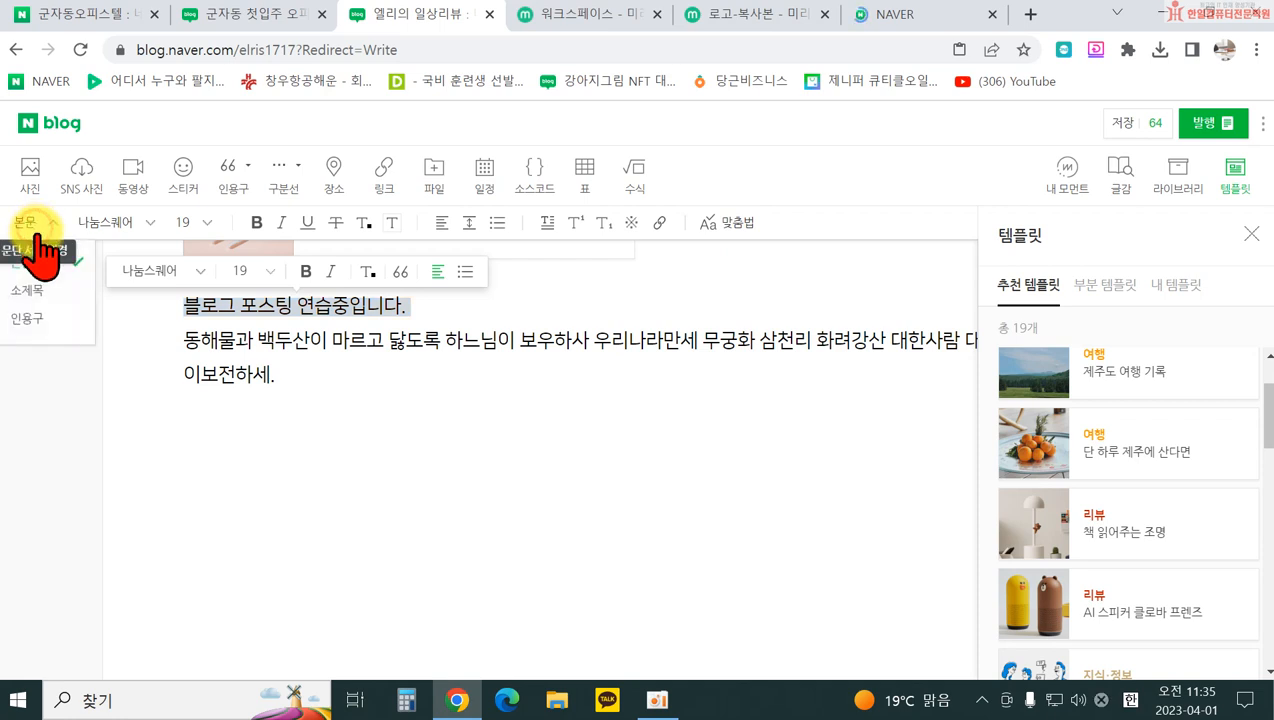
{"action": "left_click", "coordinate": [45, 292]}
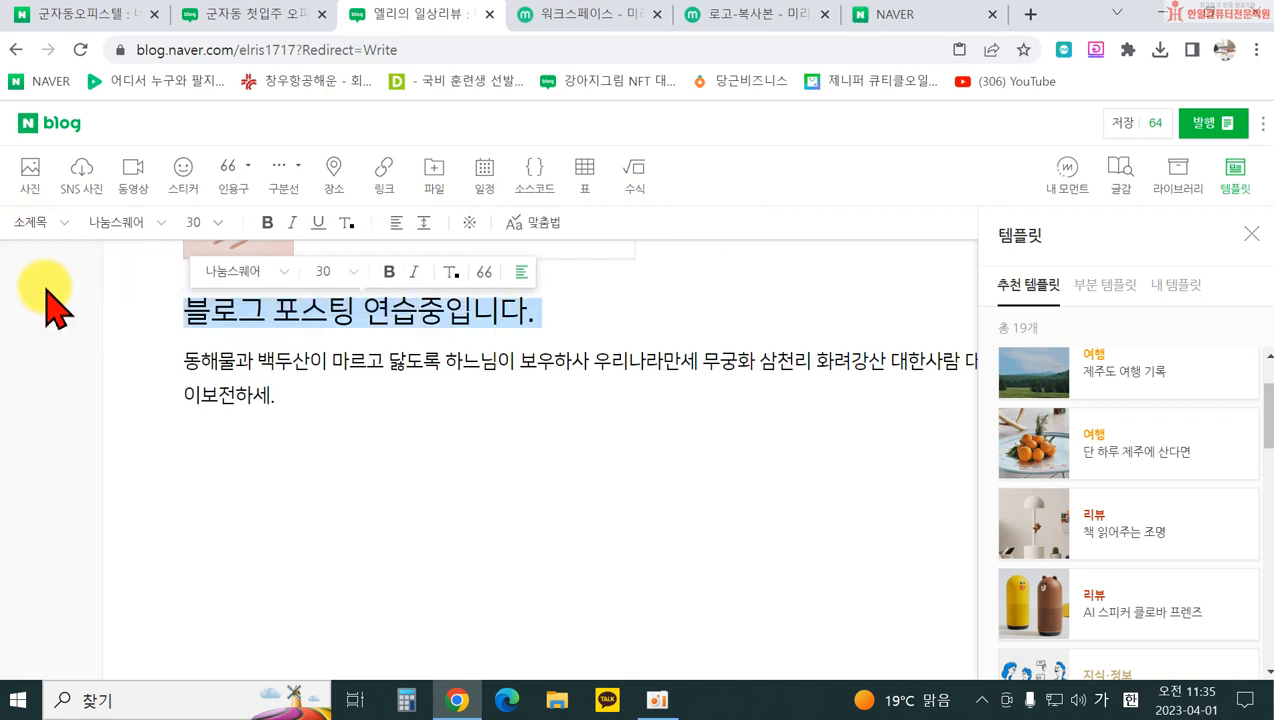
{"action": "left_click", "coordinate": [38, 225]}
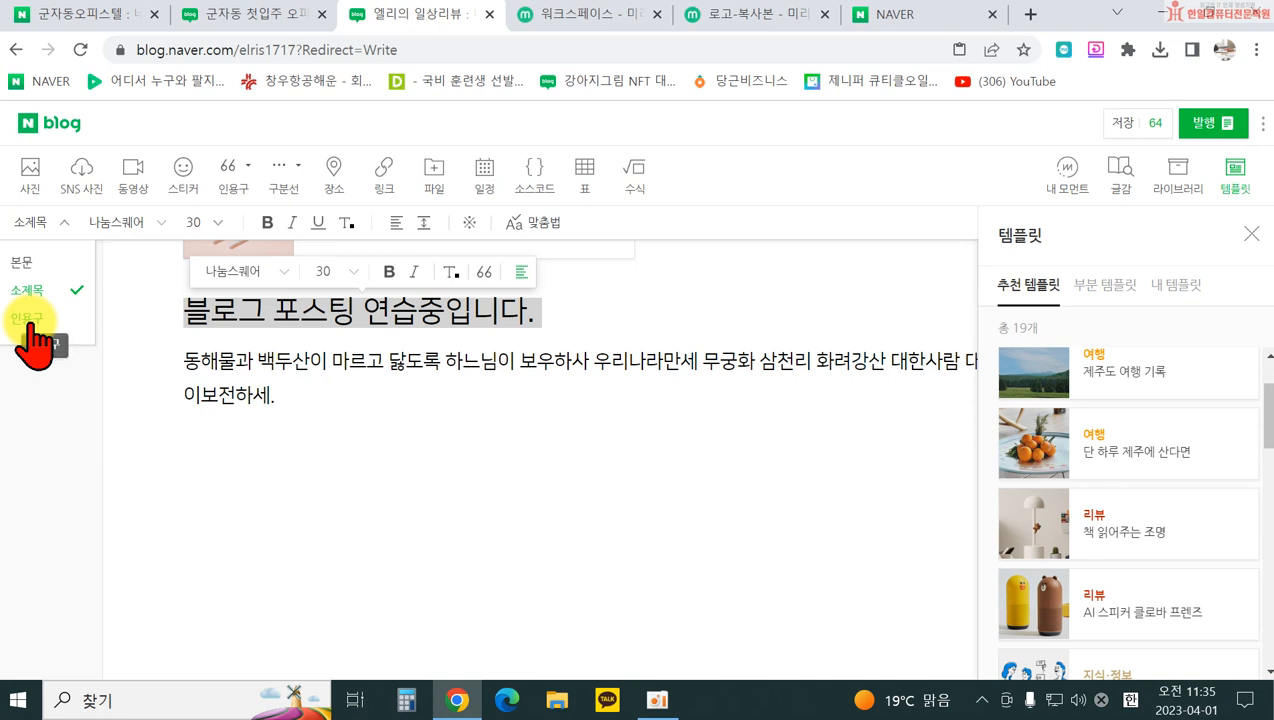
{"action": "left_click", "coordinate": [134, 222]}
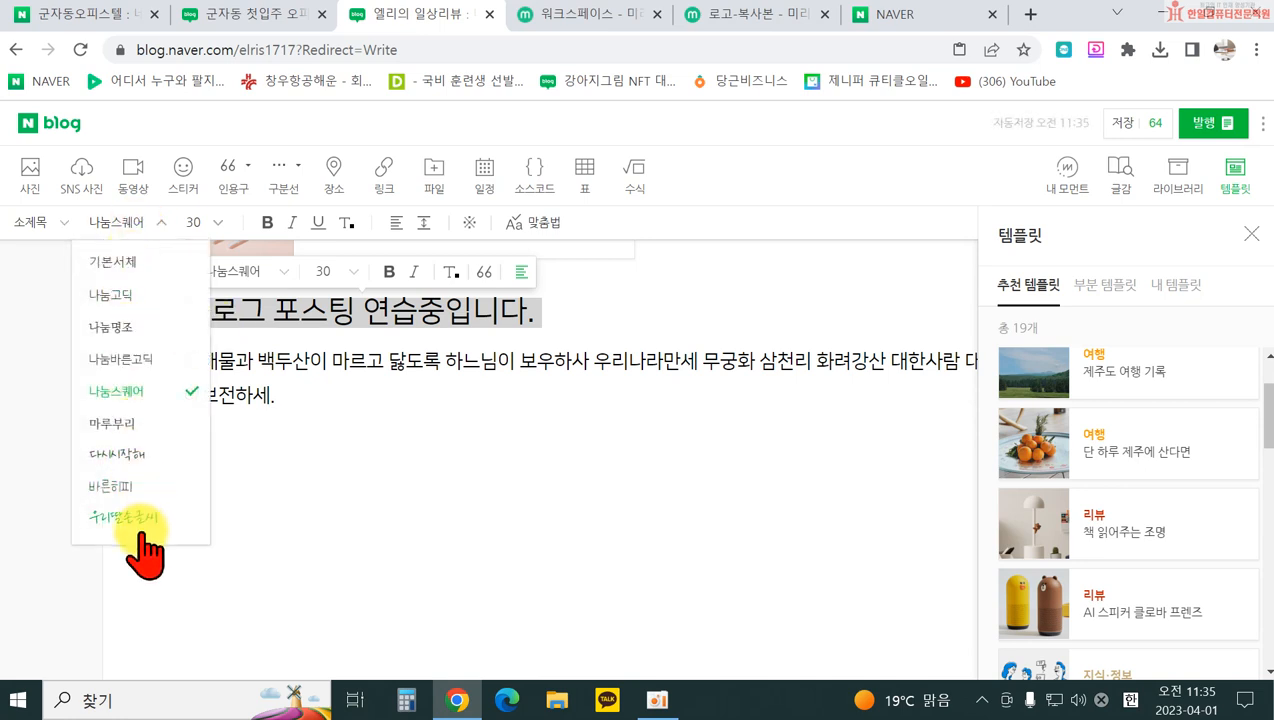
{"action": "left_click", "coordinate": [120, 517]}
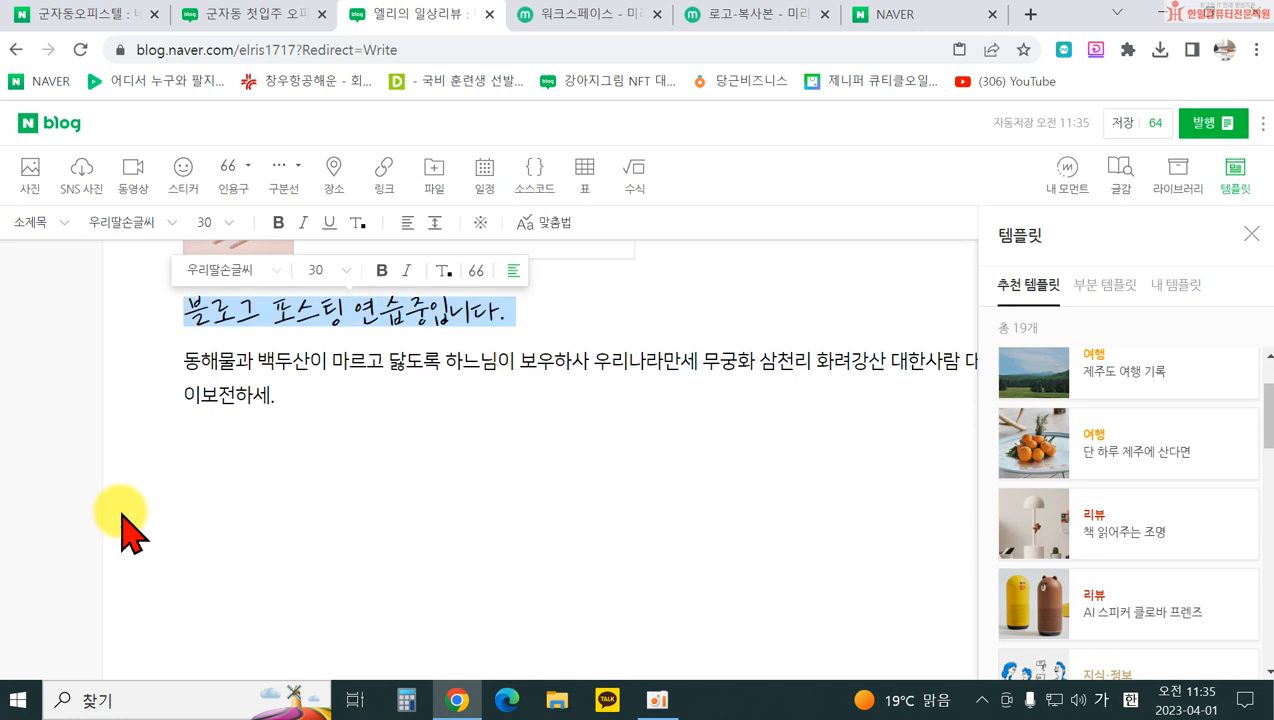
{"action": "left_click", "coordinate": [122, 222]}
{"action": "left_click", "coordinate": [136, 488]}
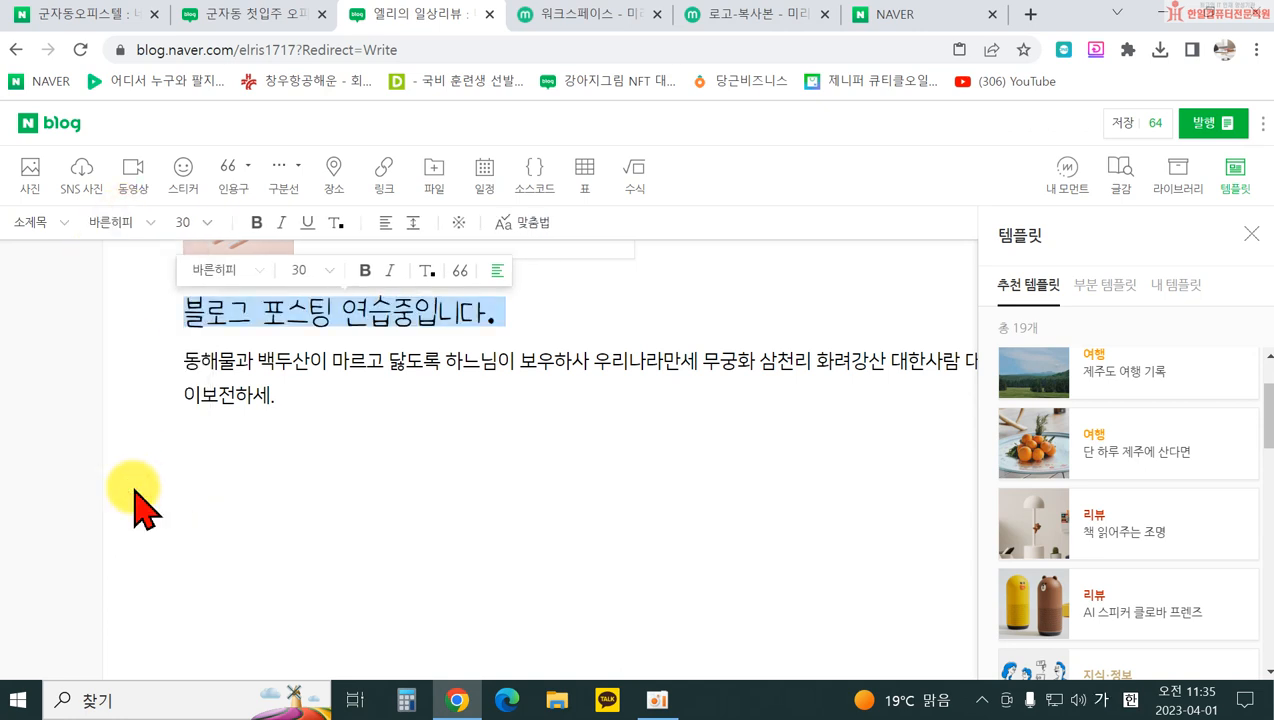
Step: Set the heading to size 28, coloured blue, with no bold, italic or underline
{"action": "left_click", "coordinate": [202, 222]}
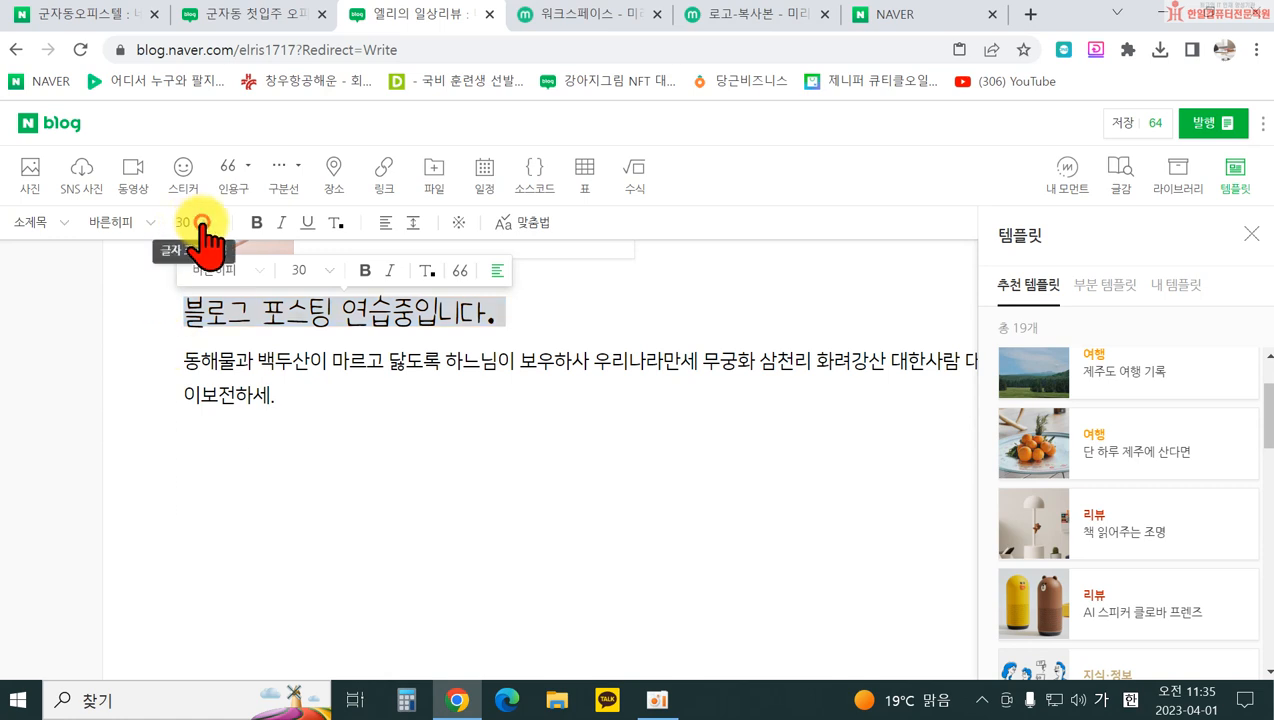
{"action": "left_click", "coordinate": [193, 487]}
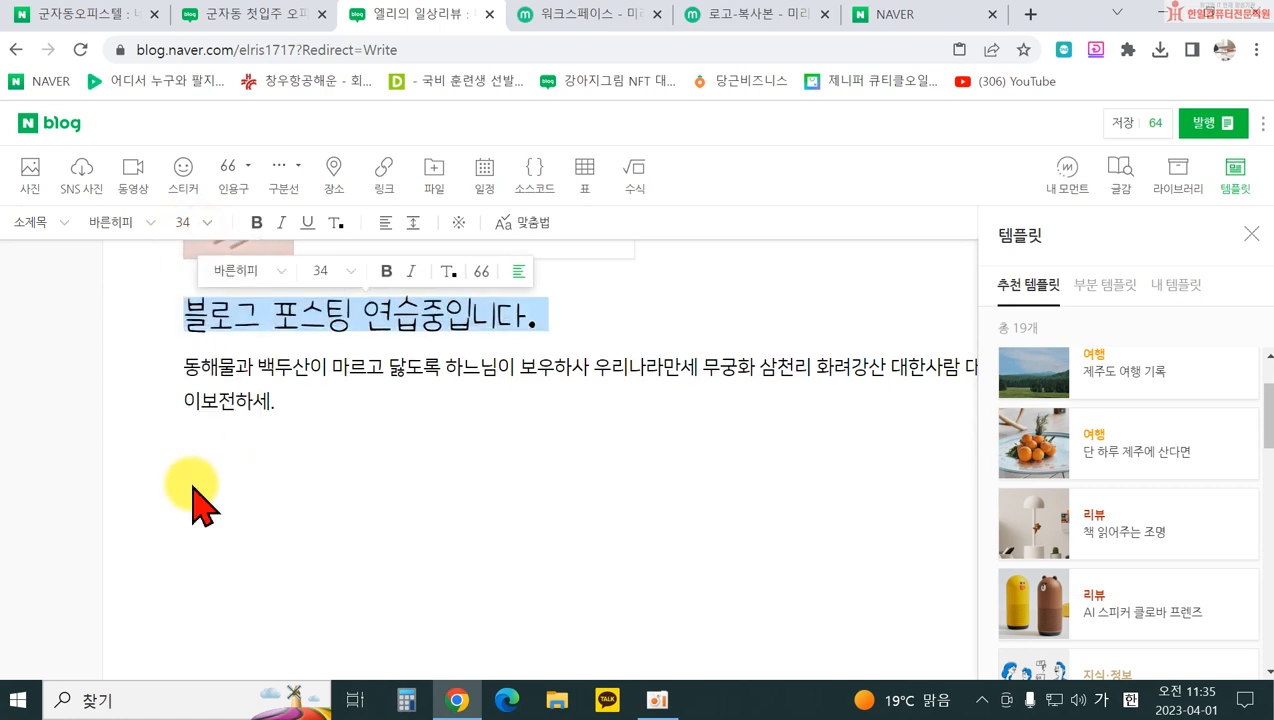
{"action": "left_click", "coordinate": [193, 222]}
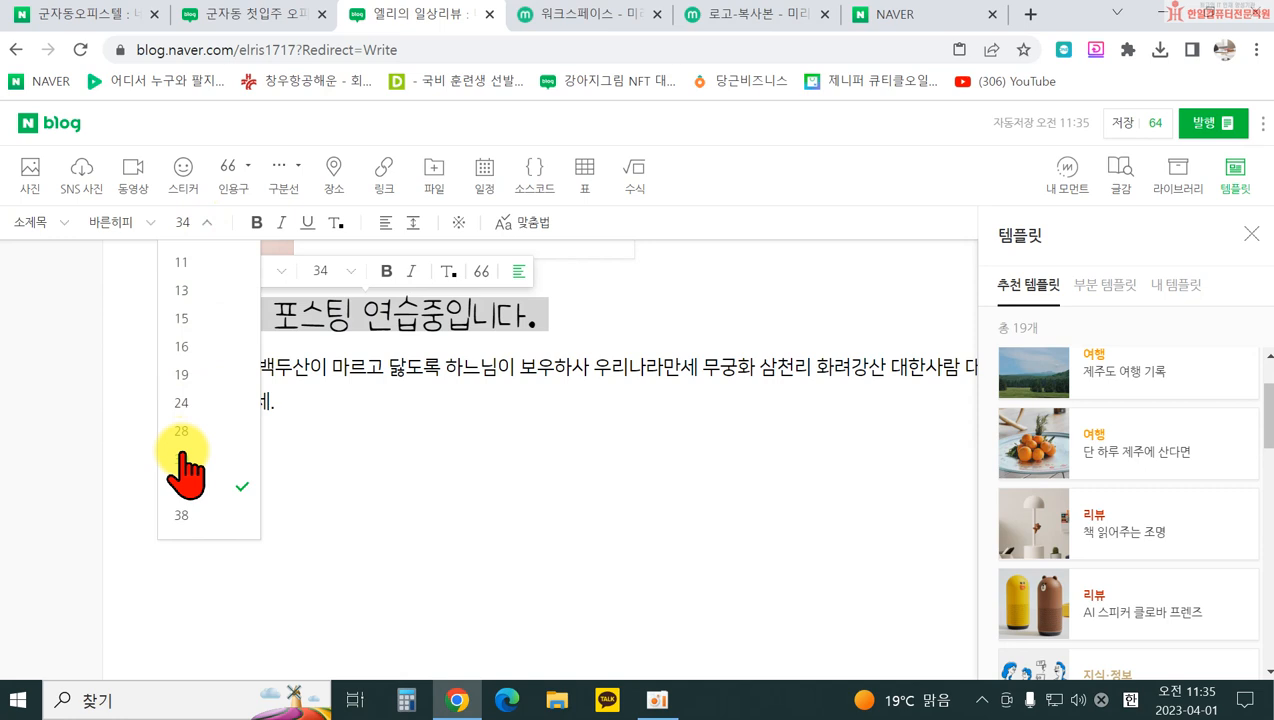
{"action": "left_click", "coordinate": [181, 431]}
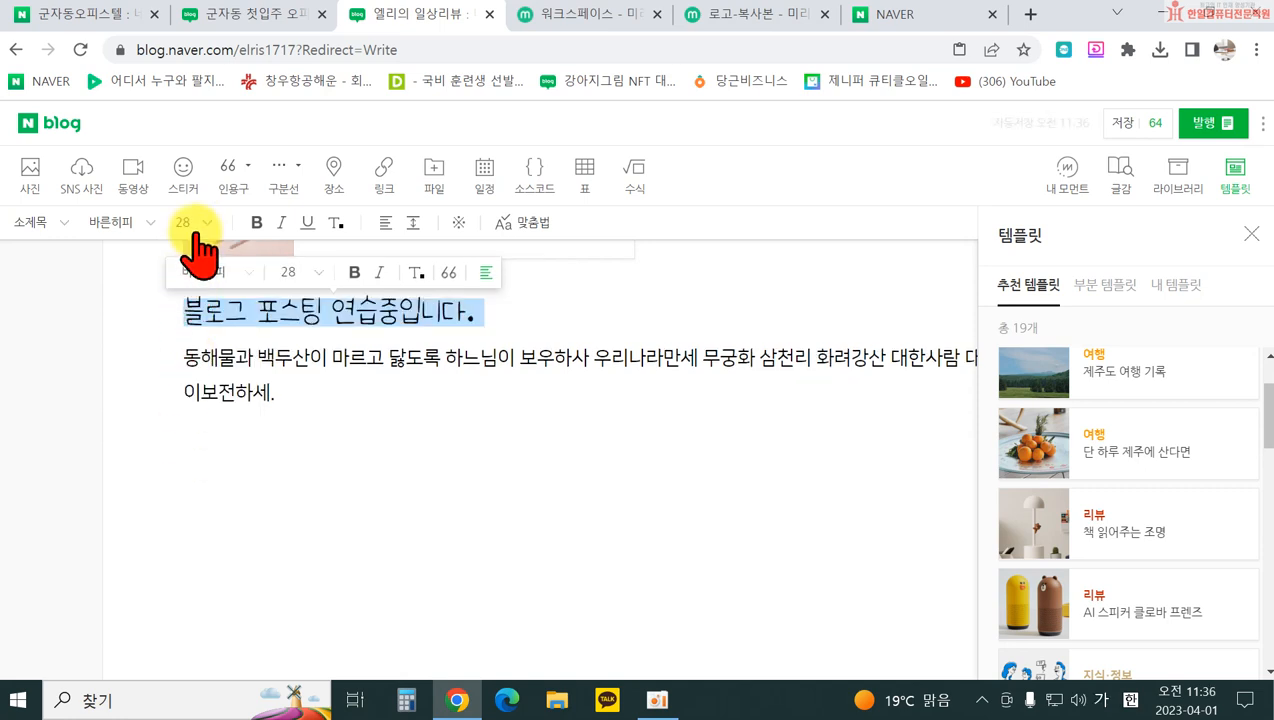
{"action": "left_click", "coordinate": [256, 223]}
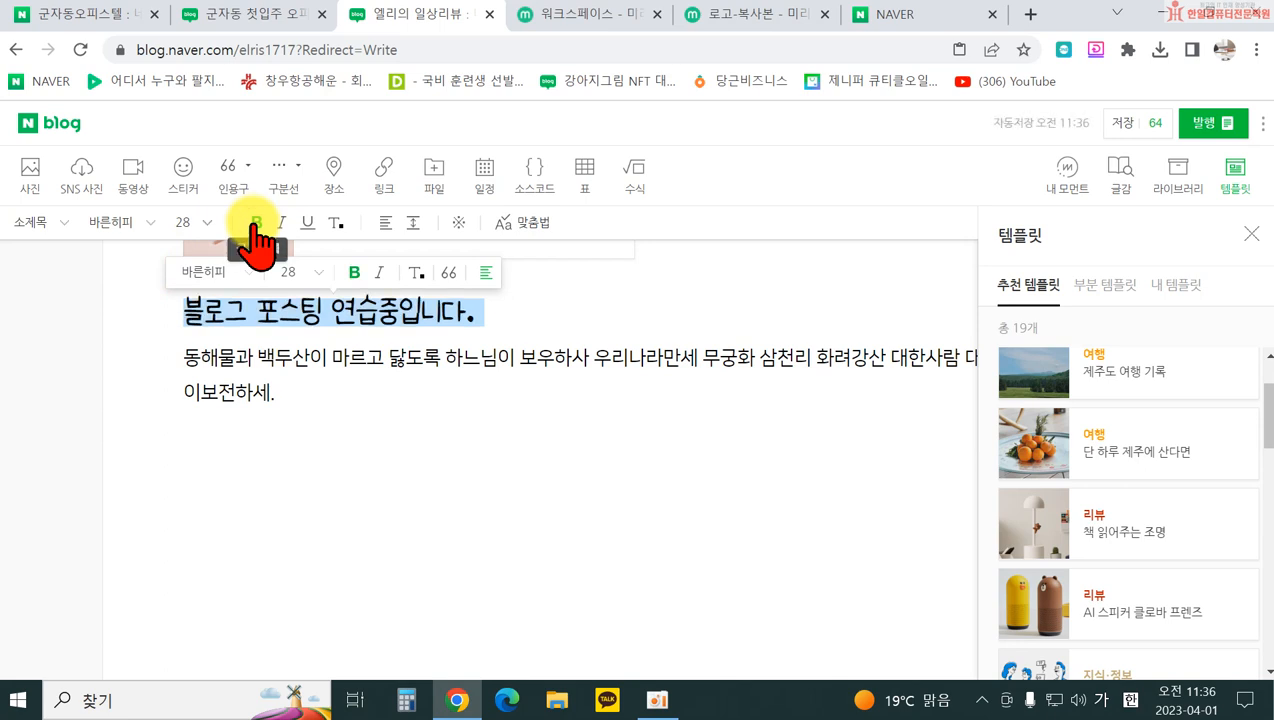
{"action": "left_click", "coordinate": [254, 223]}
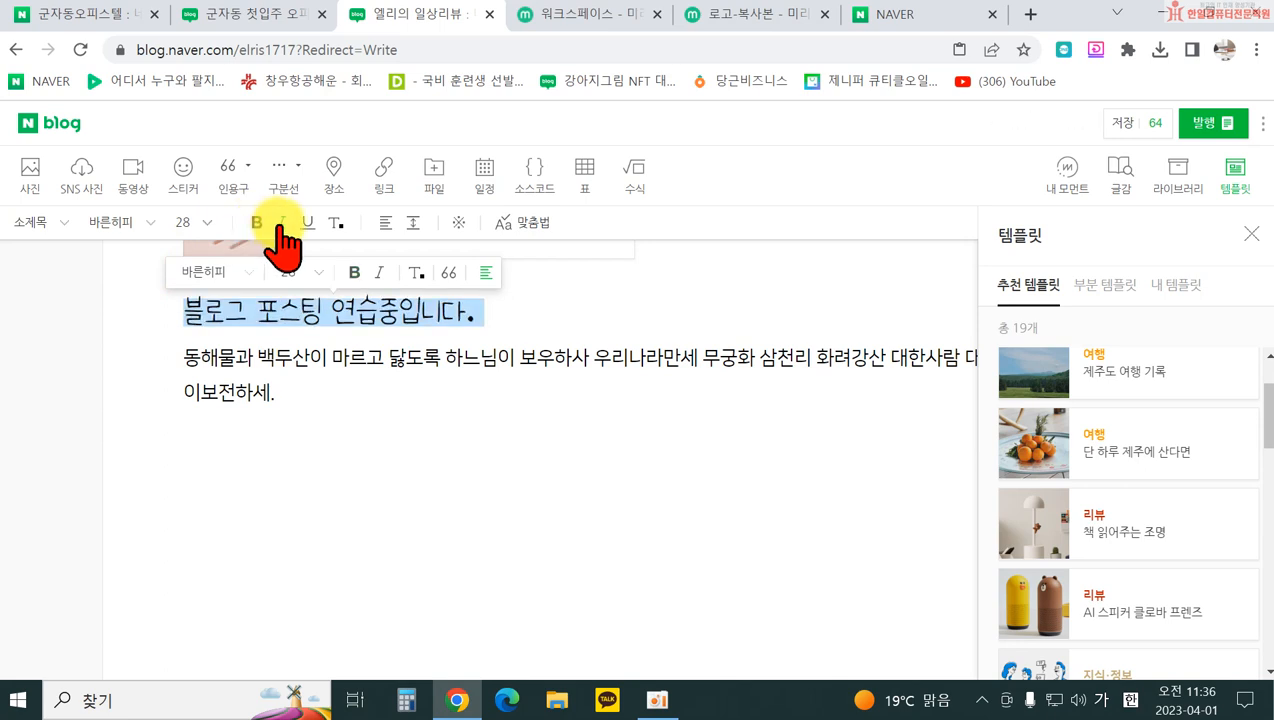
{"action": "left_click", "coordinate": [283, 223]}
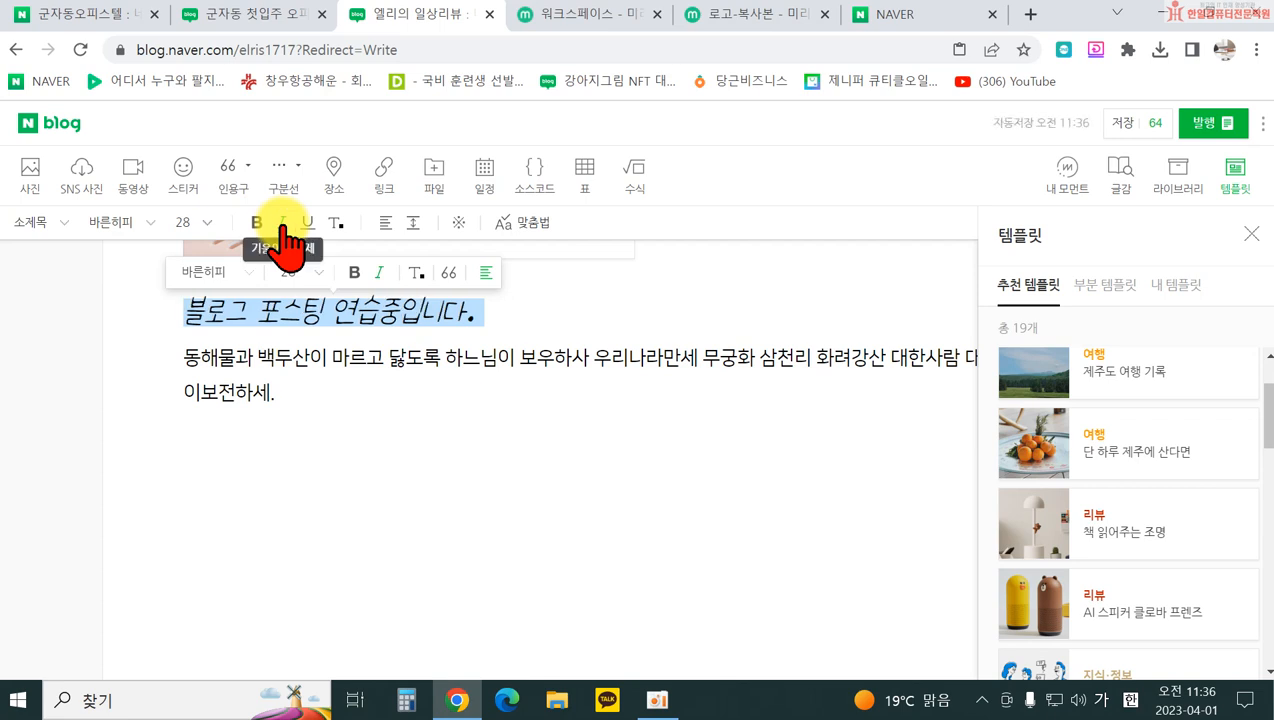
{"action": "left_click", "coordinate": [283, 224]}
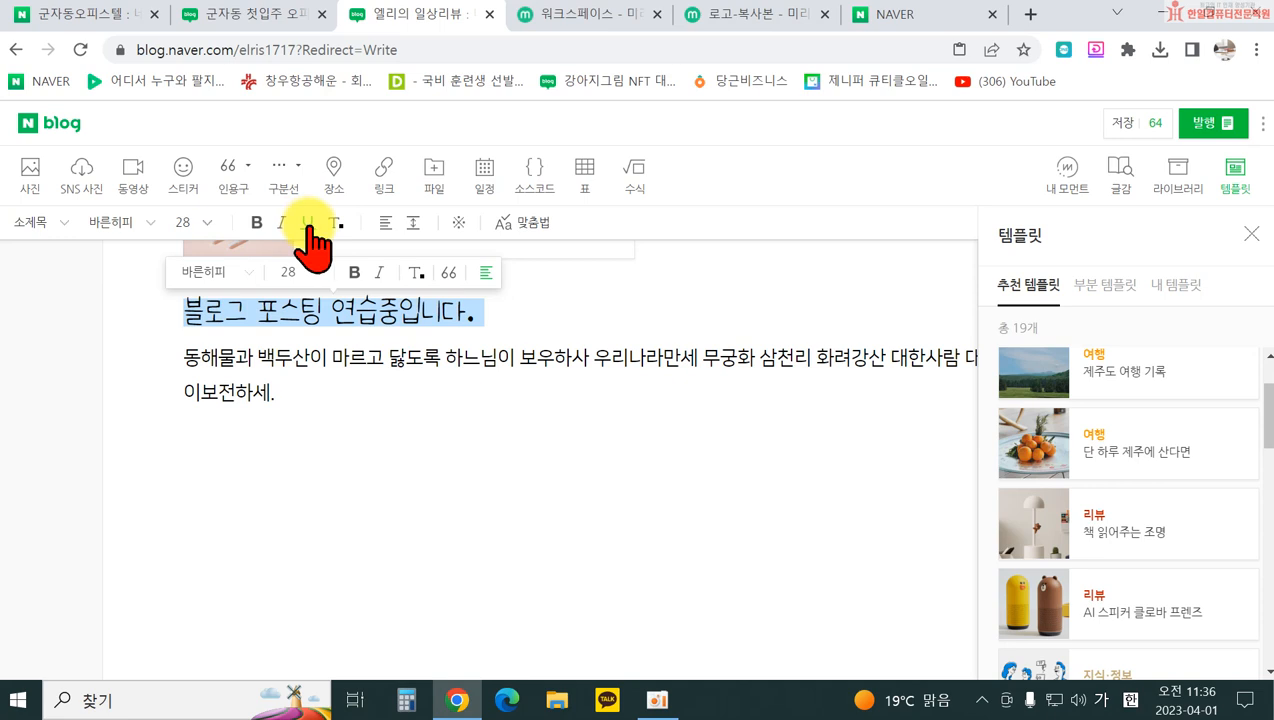
{"action": "left_click", "coordinate": [309, 223]}
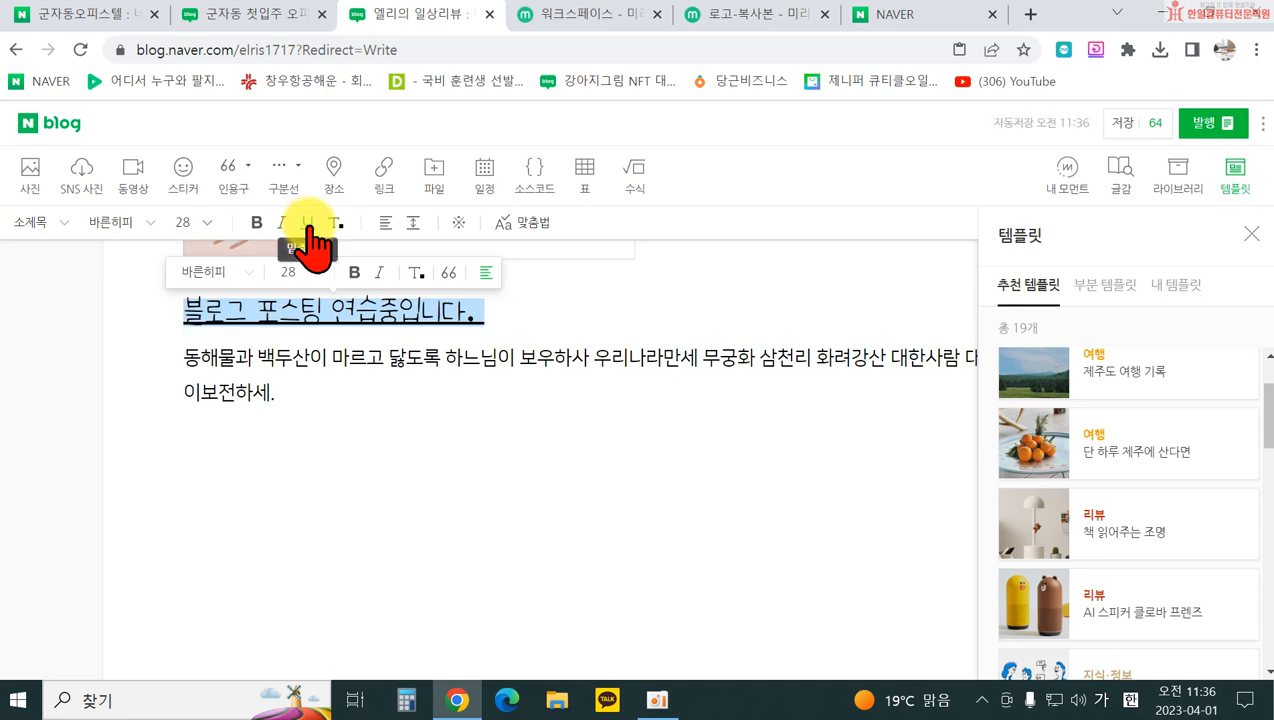
{"action": "left_click", "coordinate": [309, 226]}
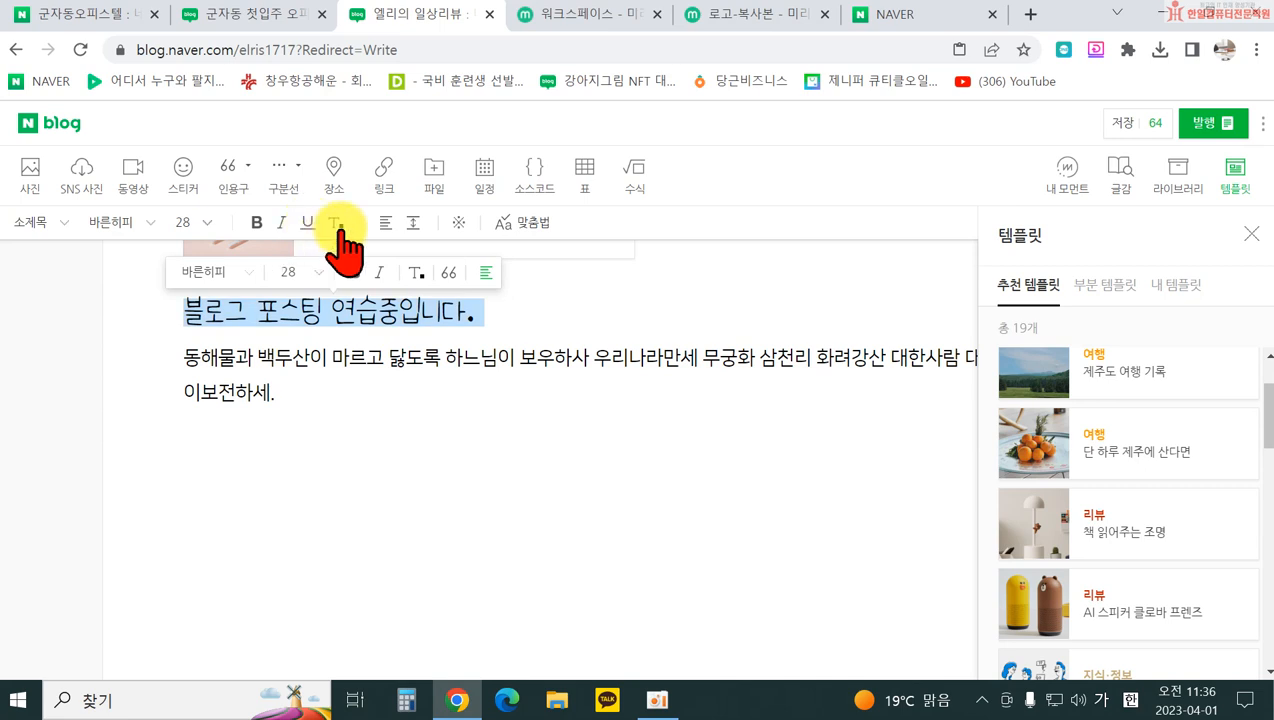
{"action": "left_click", "coordinate": [338, 226]}
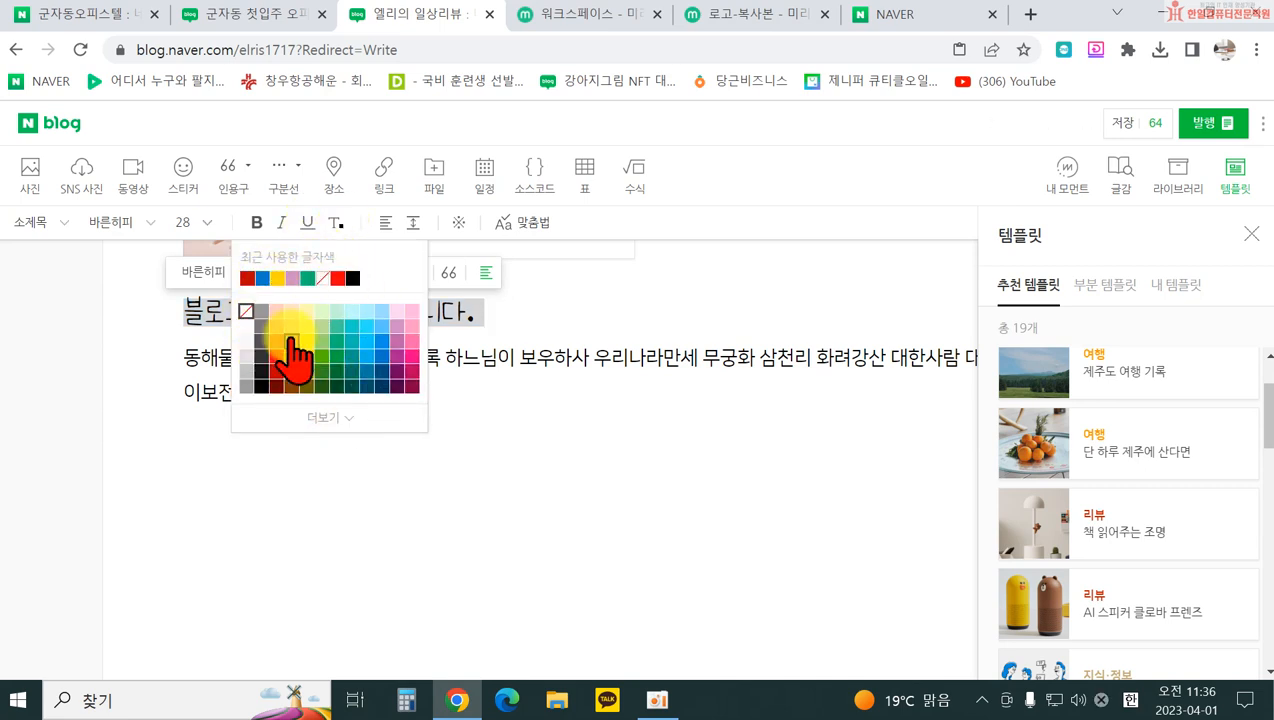
{"action": "left_click", "coordinate": [383, 358]}
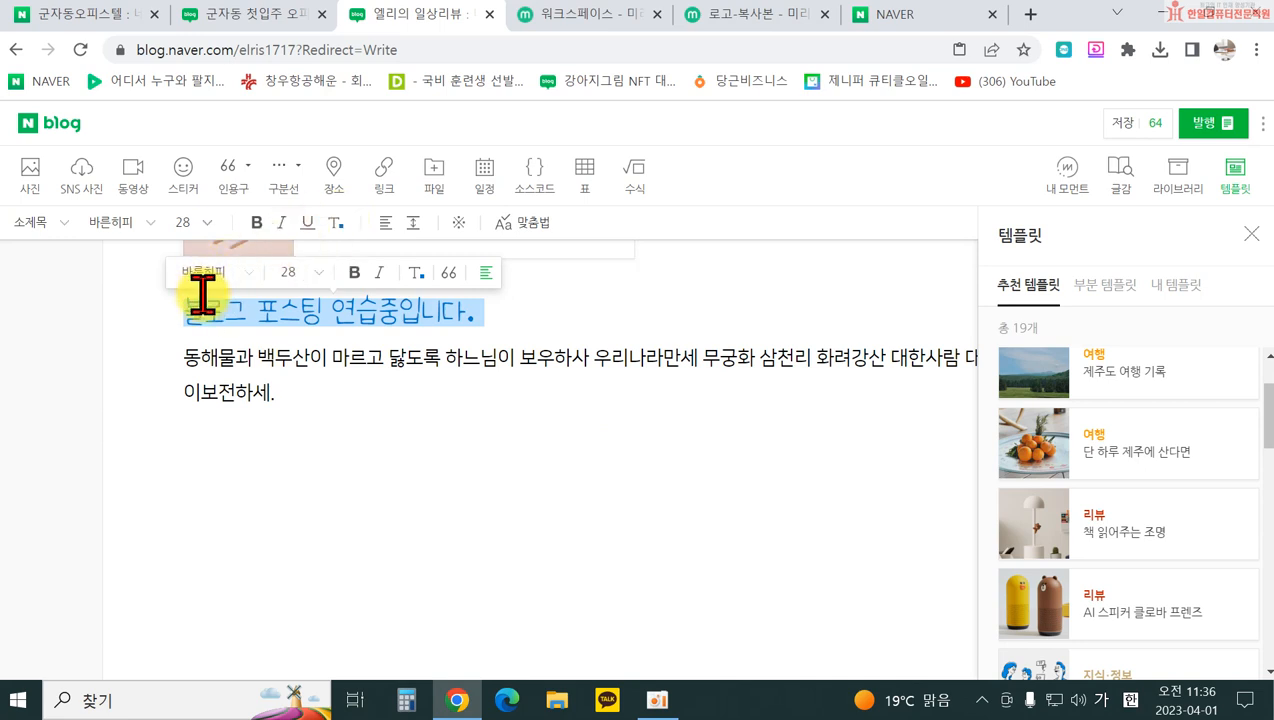
Step: Turn the heading into 본문 body text with no background highlight
{"action": "left_click", "coordinate": [16, 222]}
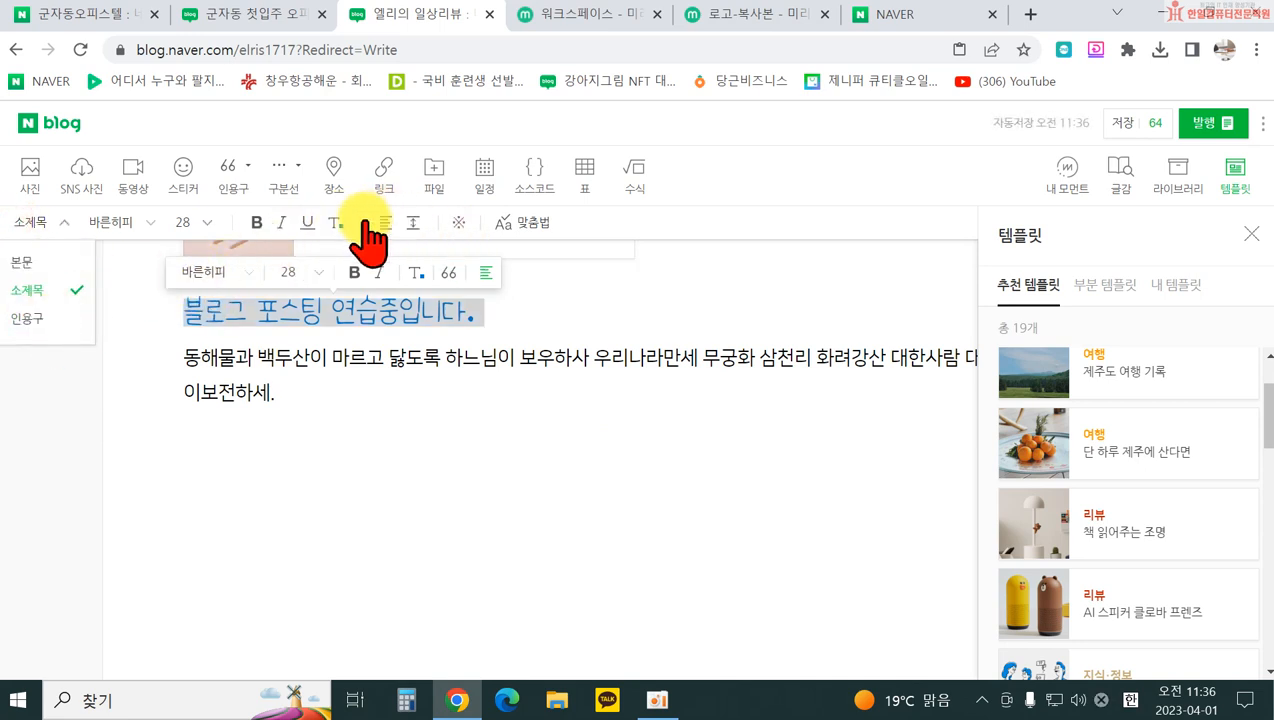
{"action": "left_click", "coordinate": [22, 264]}
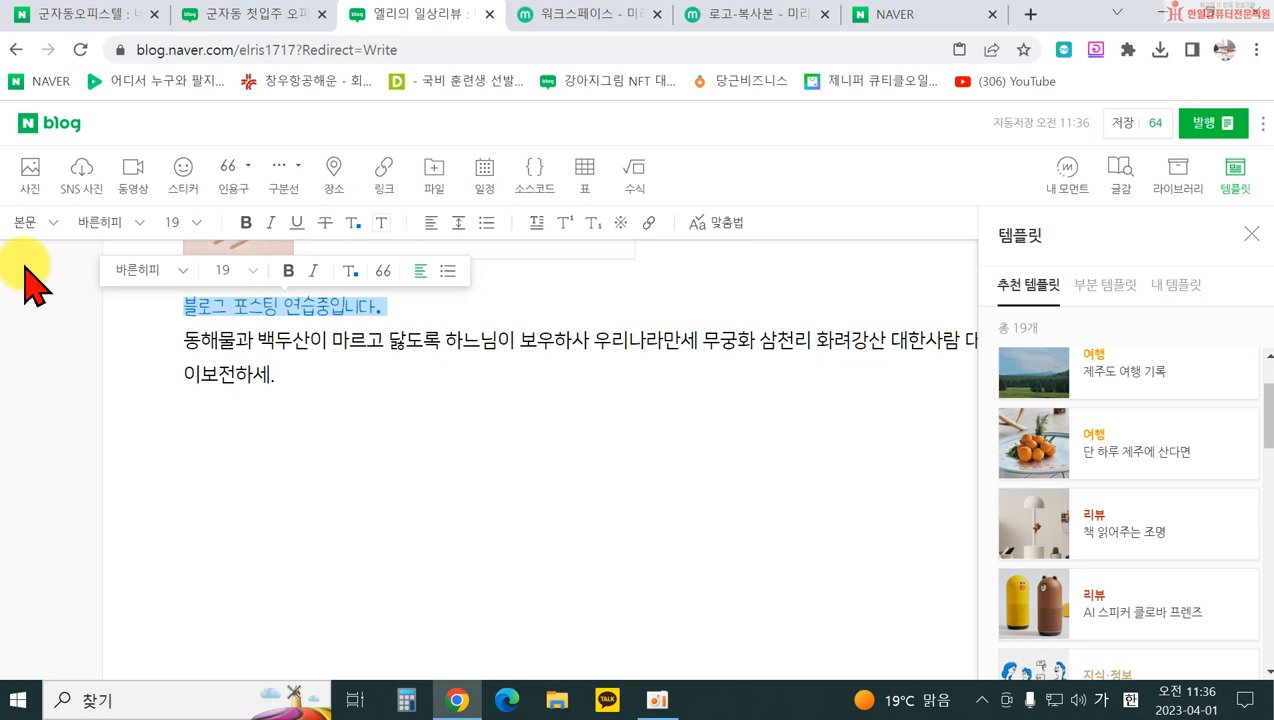
{"action": "left_click", "coordinate": [382, 223]}
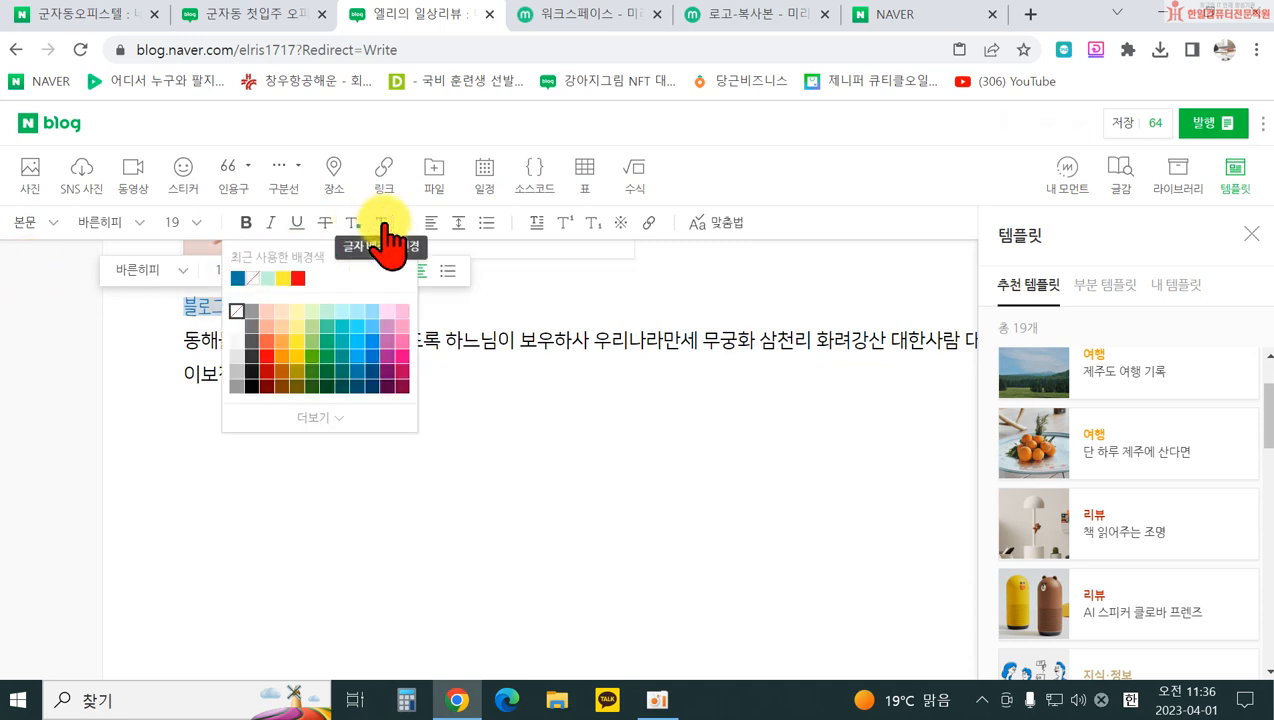
{"action": "left_click", "coordinate": [278, 277]}
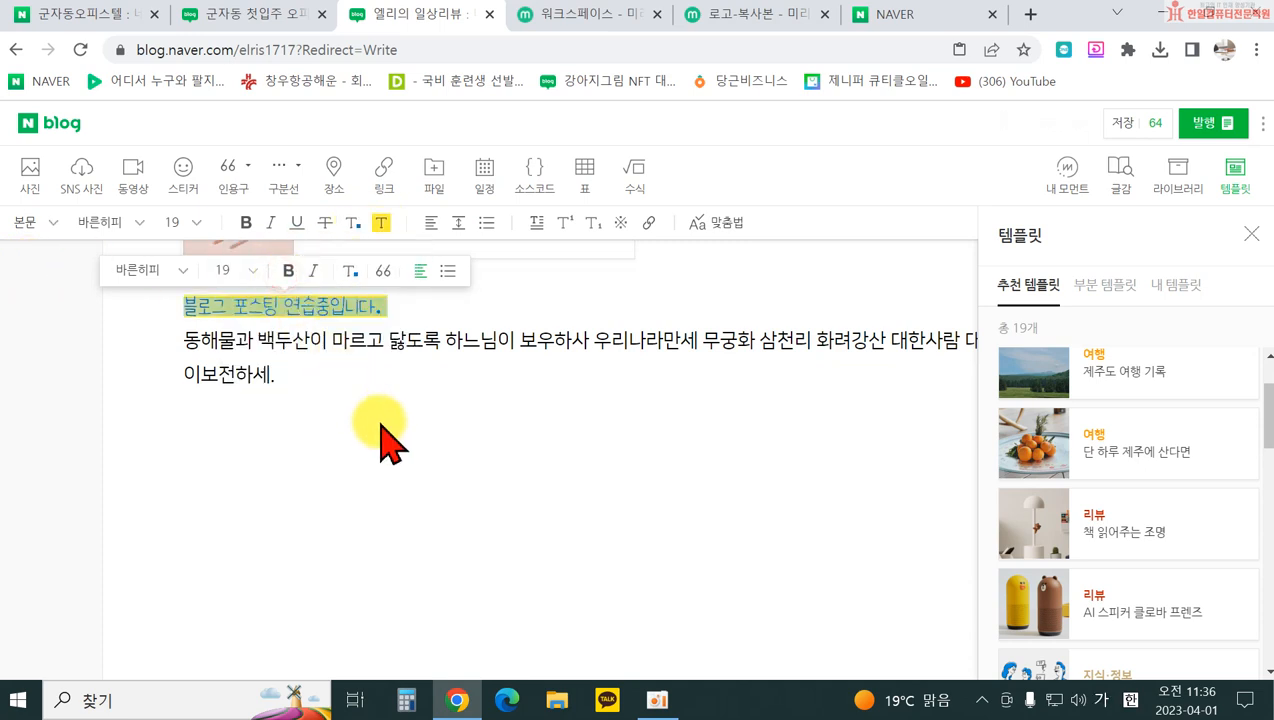
{"action": "left_click", "coordinate": [382, 228]}
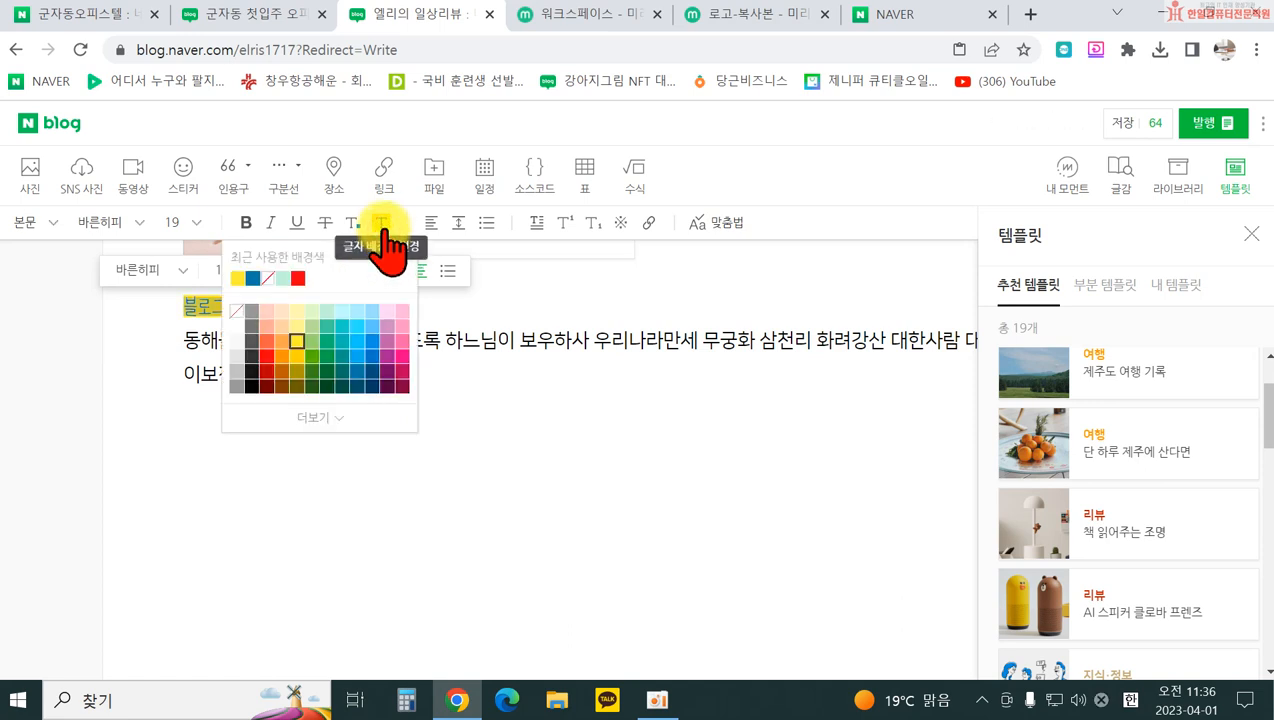
{"action": "left_click", "coordinate": [237, 312]}
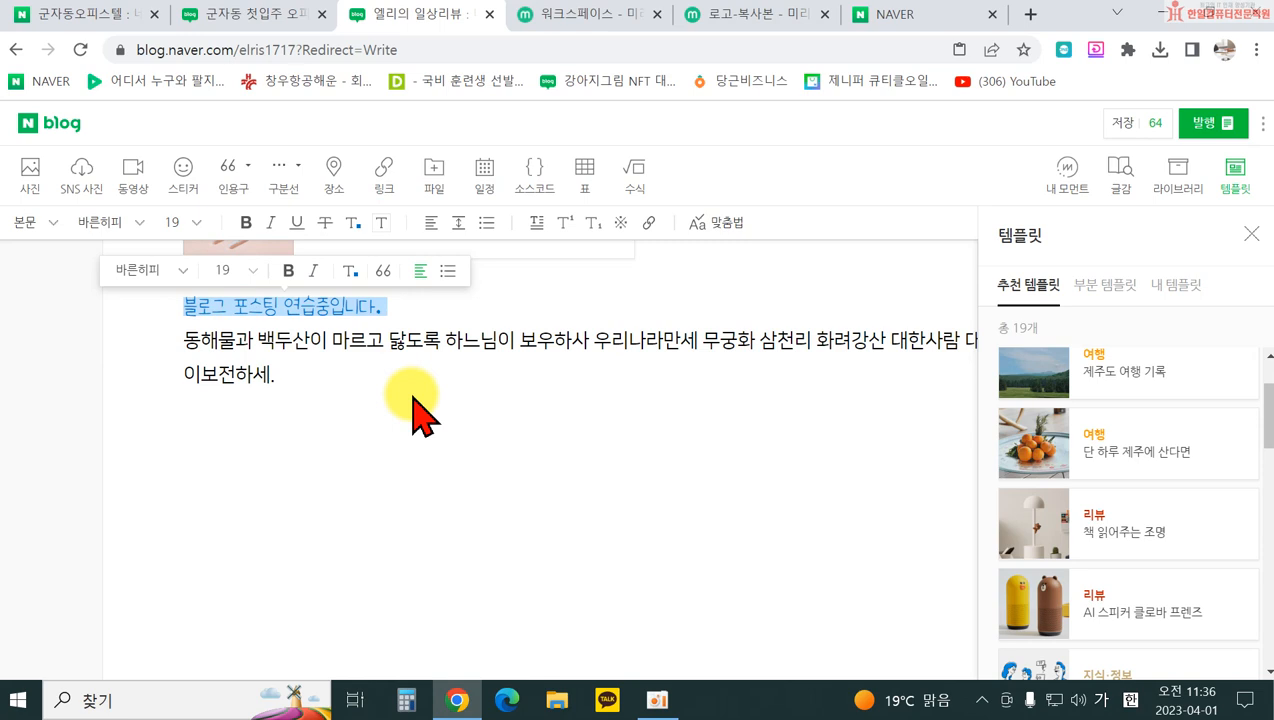
Step: Left-align the line and set its line spacing to 170%
{"action": "left_click", "coordinate": [430, 226]}
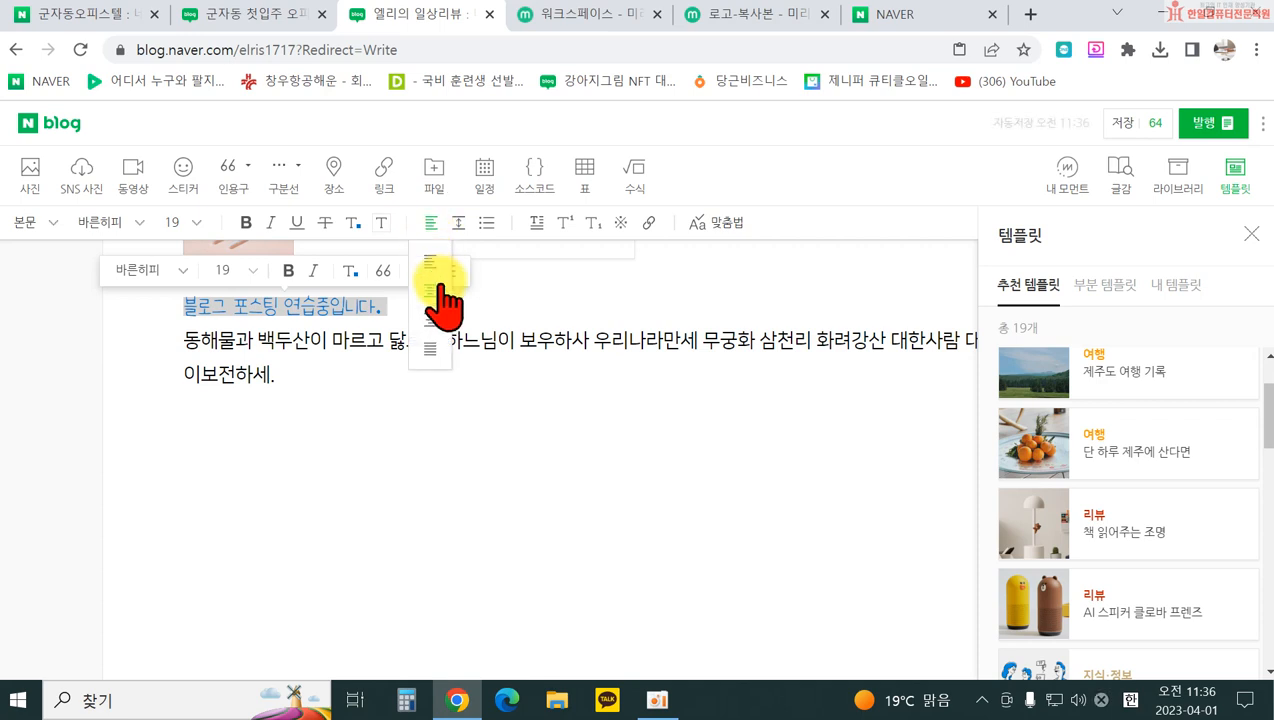
{"action": "left_click", "coordinate": [434, 292]}
{"action": "left_click", "coordinate": [430, 224]}
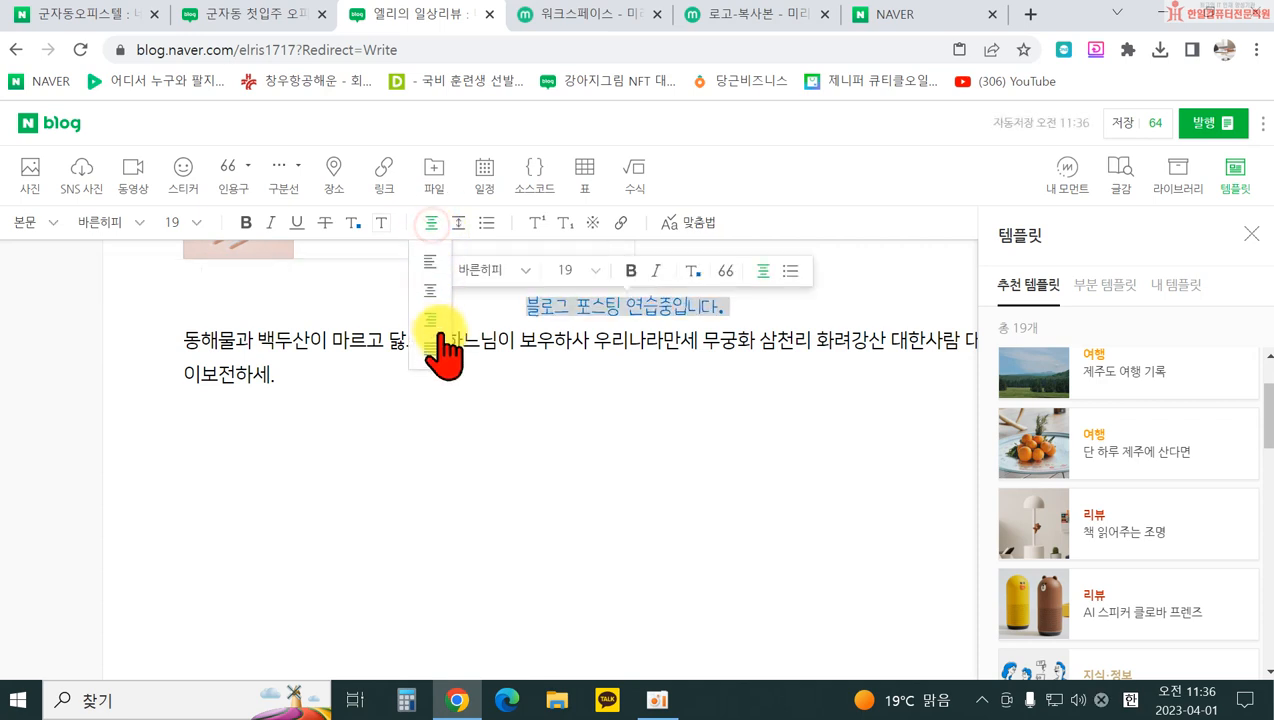
{"action": "left_click", "coordinate": [432, 326]}
{"action": "left_click", "coordinate": [430, 226]}
{"action": "left_click", "coordinate": [428, 260]}
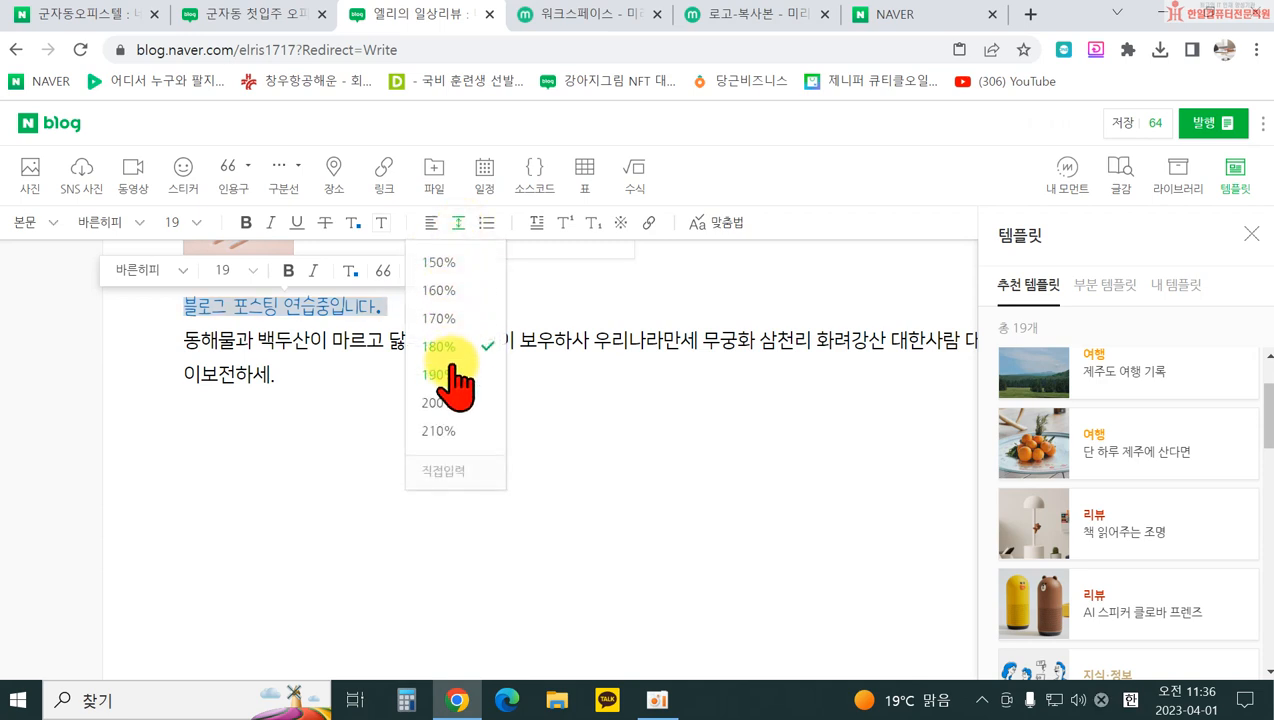
{"action": "left_click", "coordinate": [447, 376]}
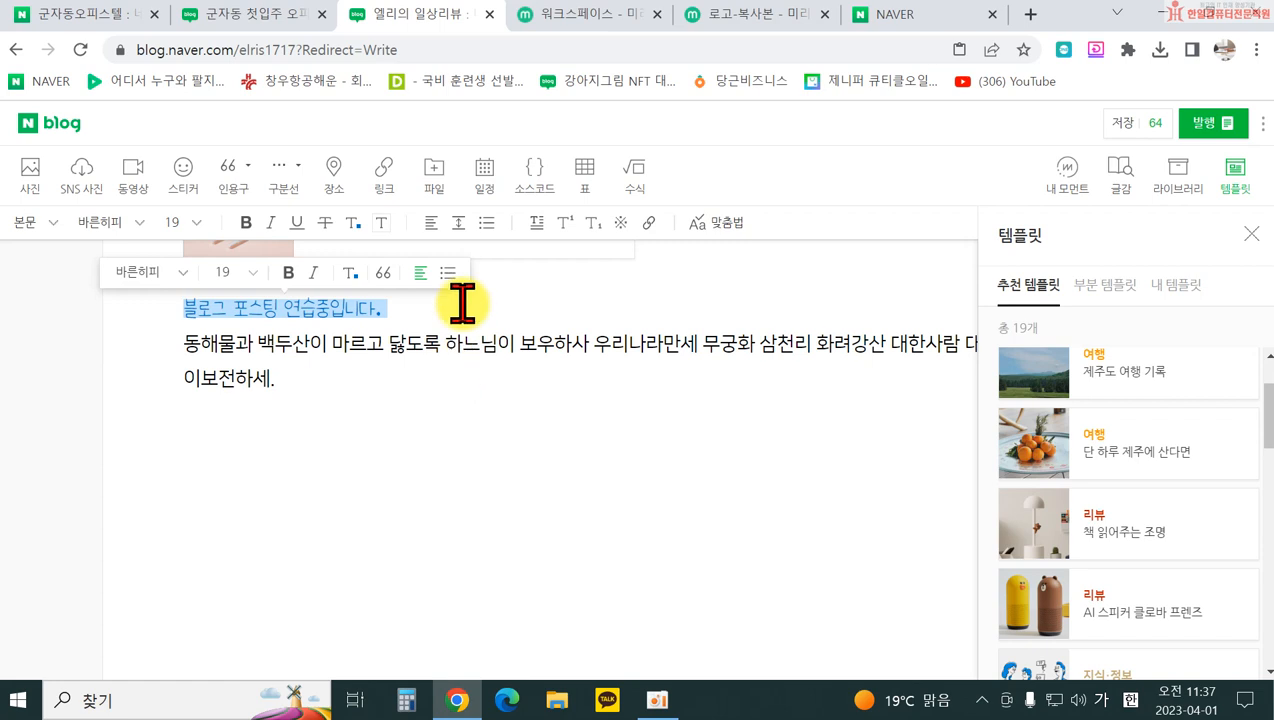
{"action": "left_click", "coordinate": [458, 222]}
{"action": "left_click", "coordinate": [447, 318]}
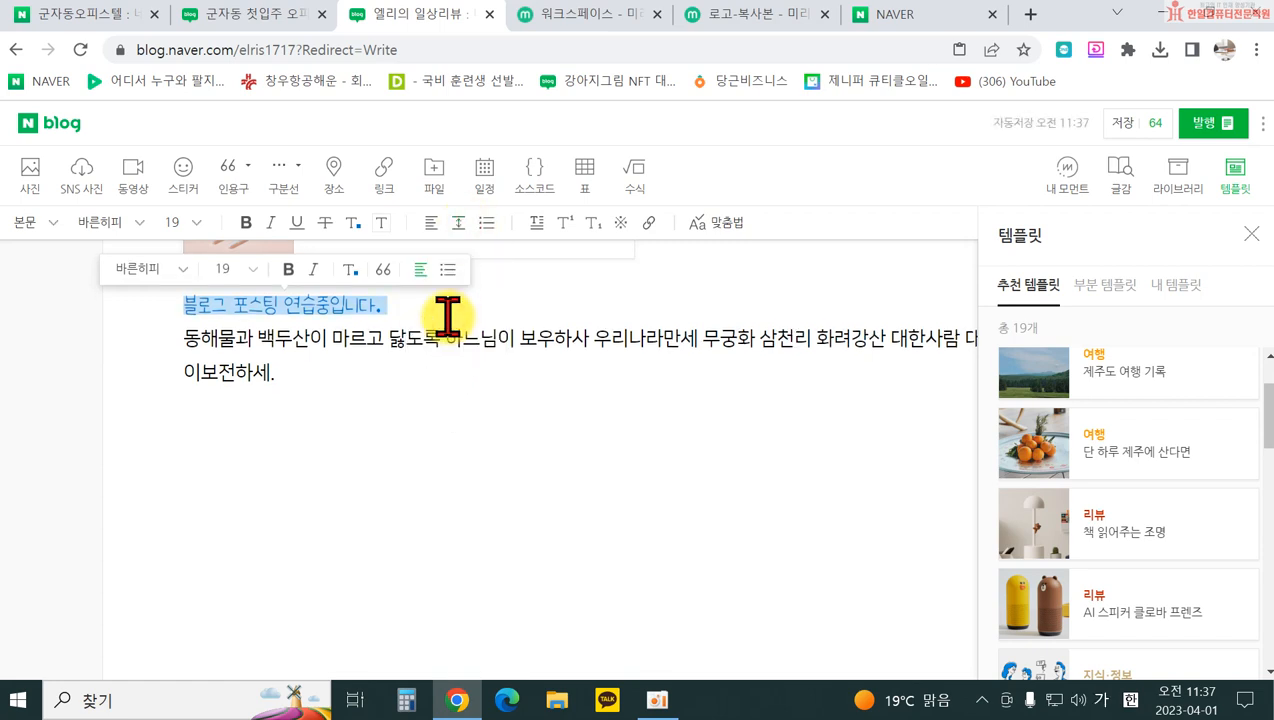
Step: Try bulleted and numbered list styles, then remove the list marker
{"action": "left_click", "coordinate": [486, 223]}
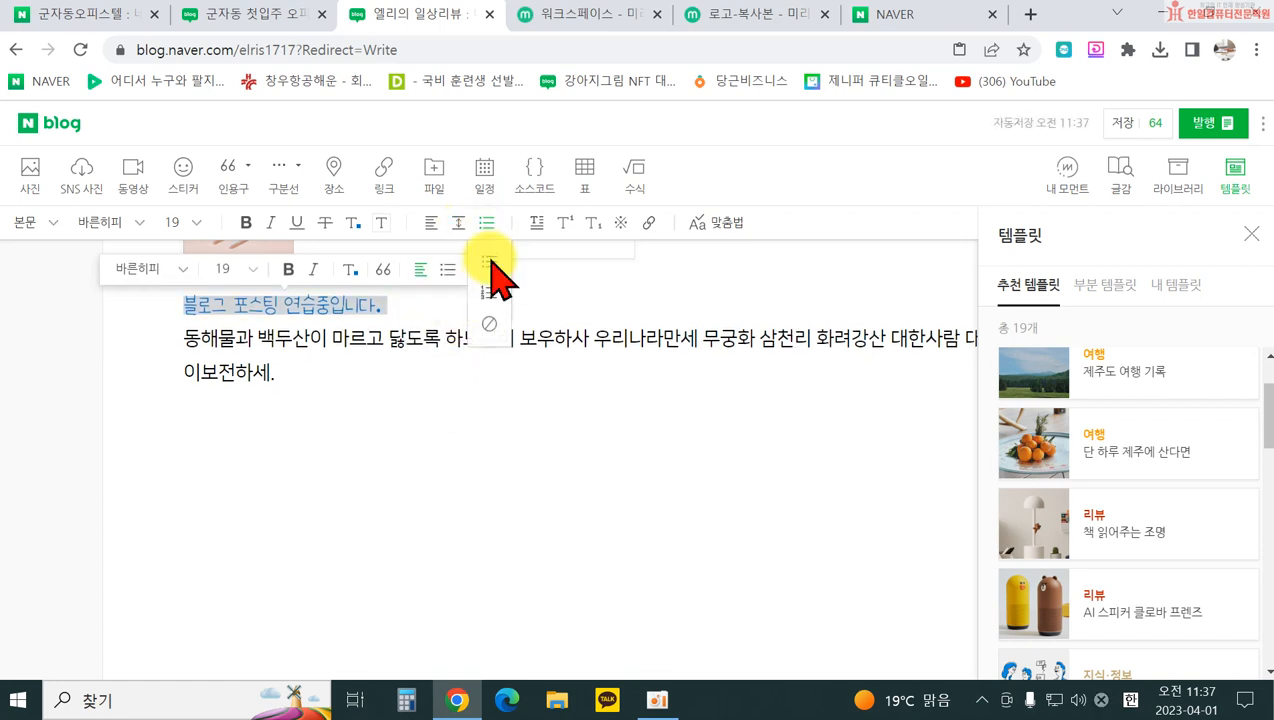
{"action": "left_click", "coordinate": [489, 266]}
{"action": "left_click", "coordinate": [486, 223]}
{"action": "left_click", "coordinate": [489, 293]}
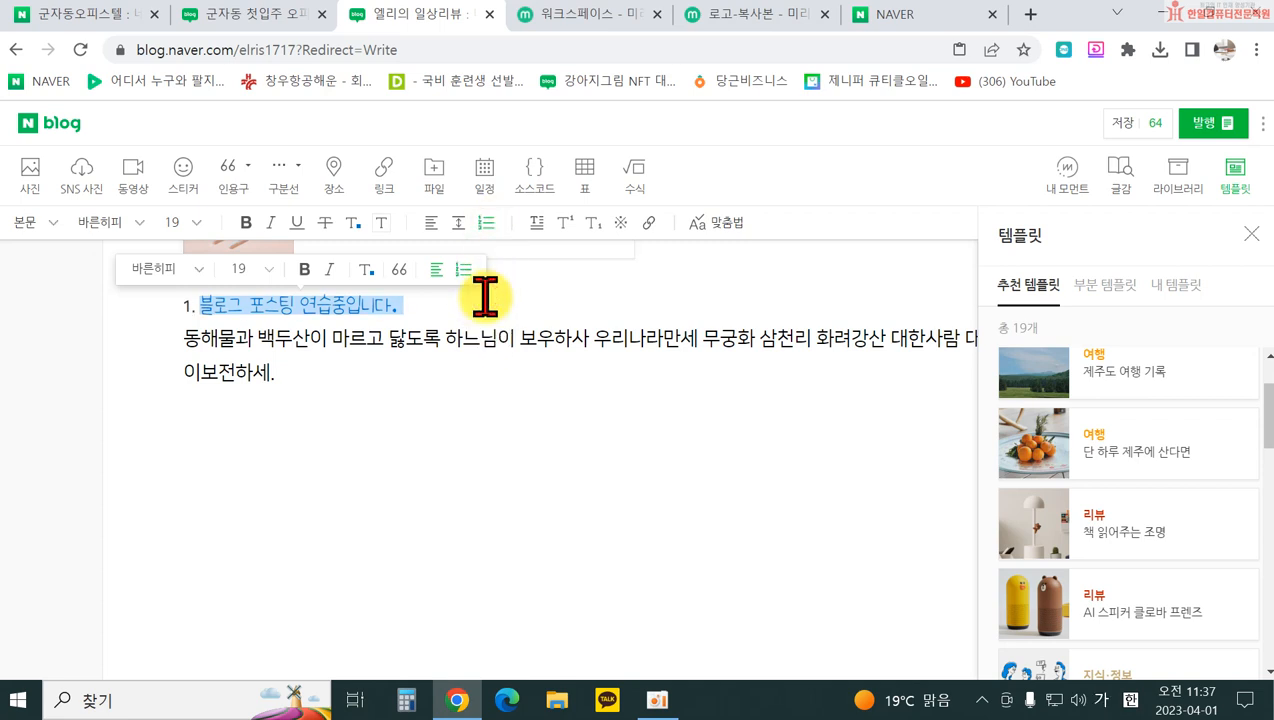
{"action": "left_click", "coordinate": [486, 223]}
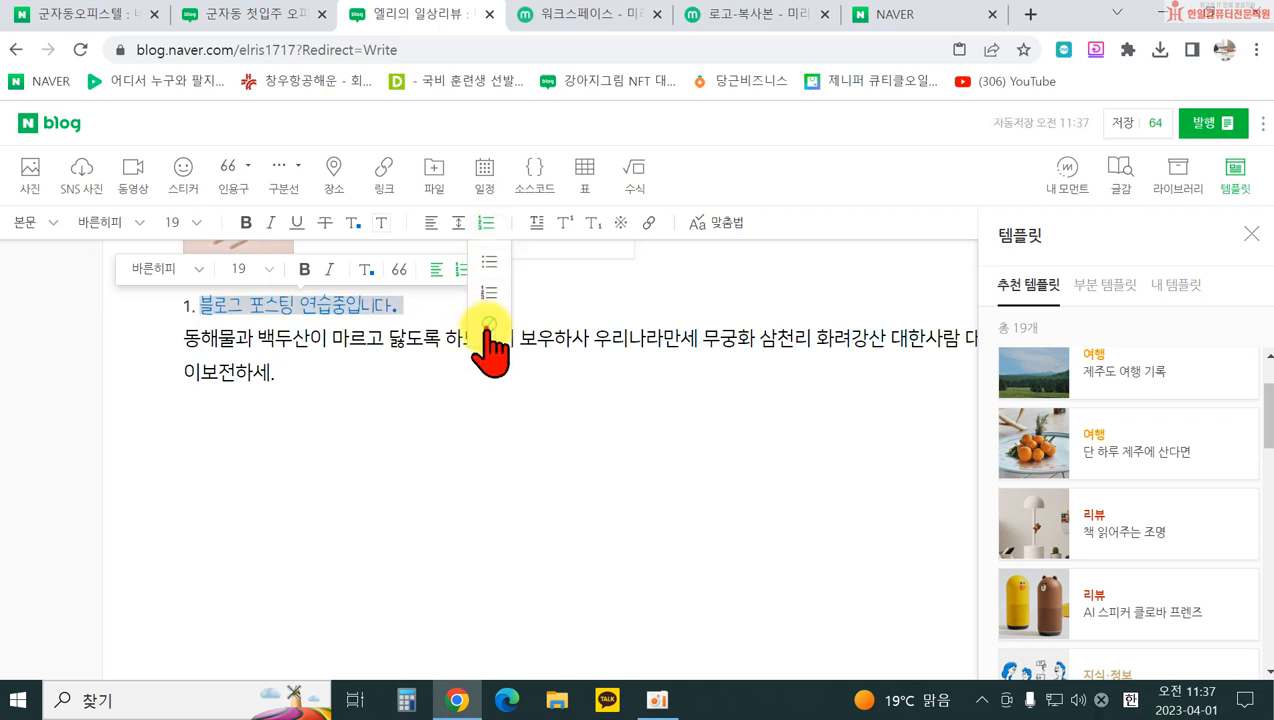
{"action": "left_click", "coordinate": [489, 323]}
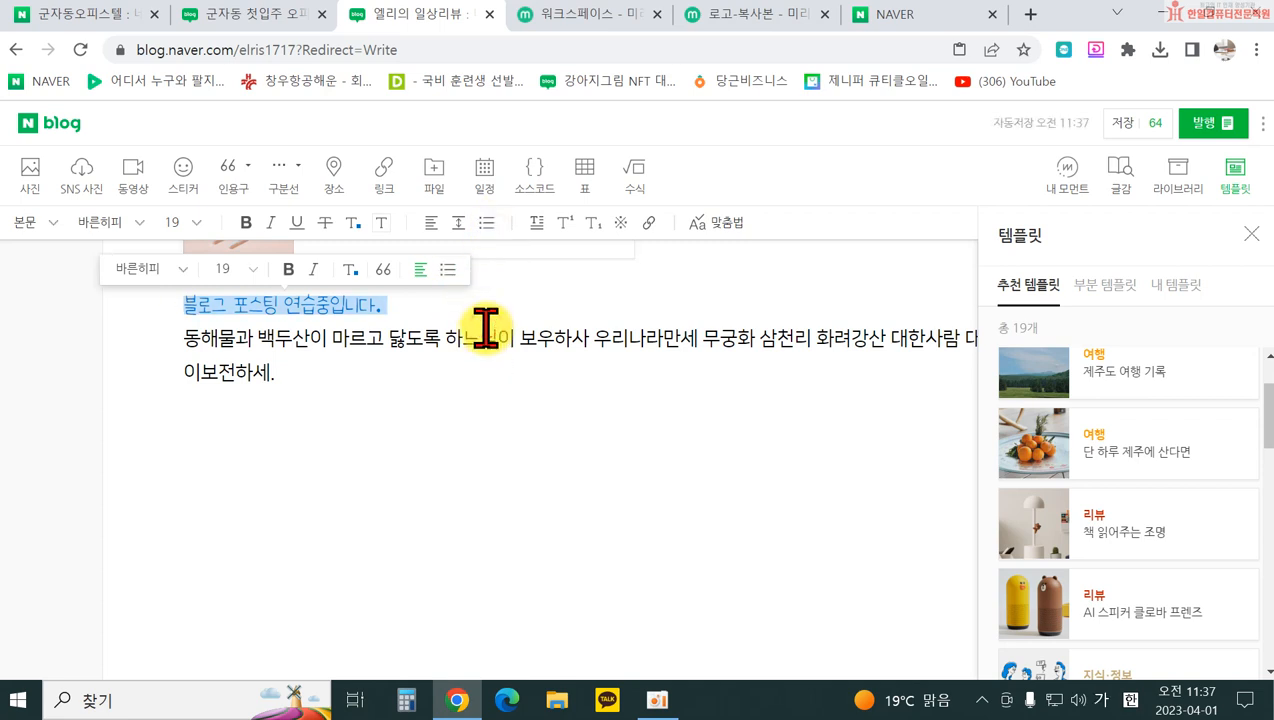
Step: Try a large drop cap on the paragraph, then remove it
{"action": "left_click", "coordinate": [537, 224]}
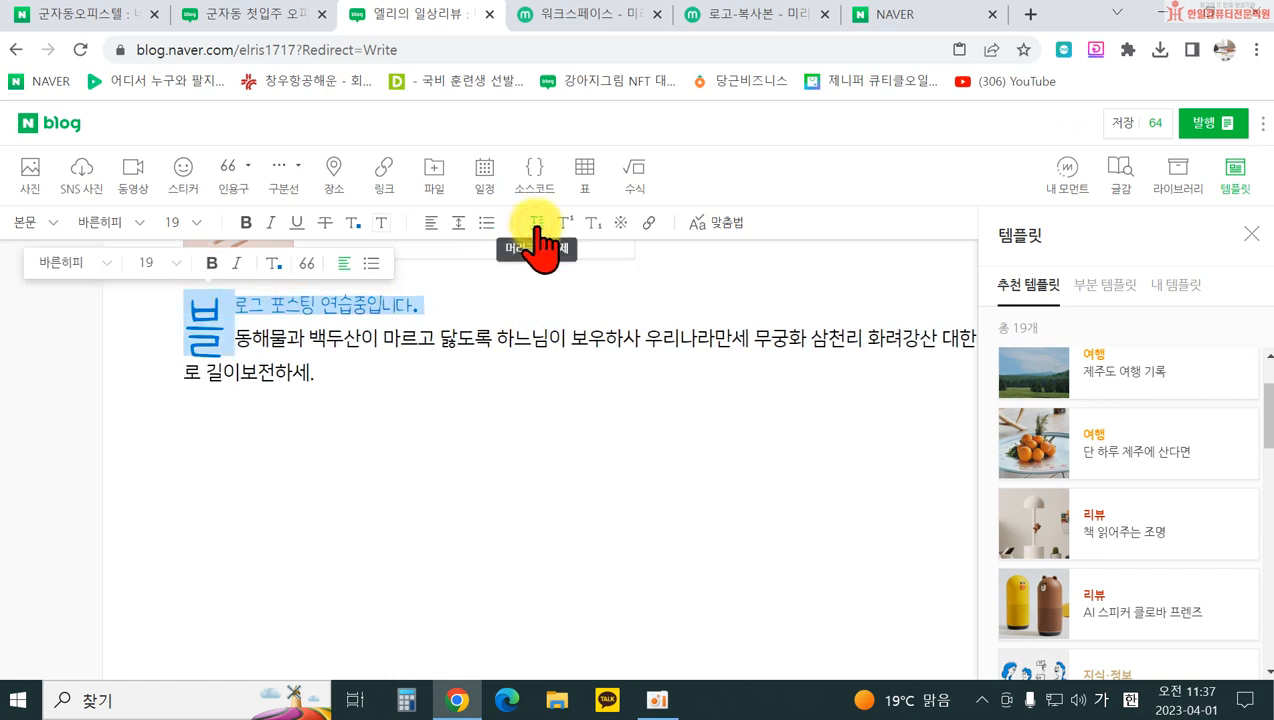
{"action": "left_click", "coordinate": [287, 396]}
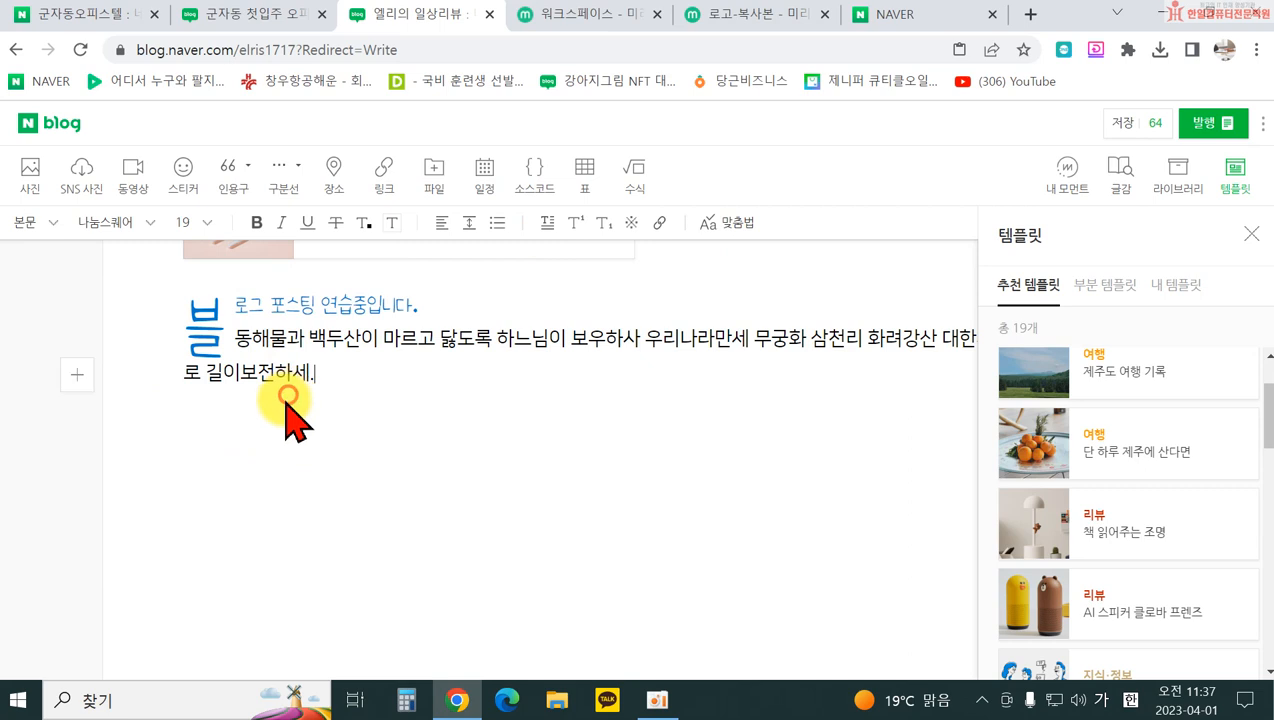
{"action": "left_click", "coordinate": [250, 304]}
{"action": "left_click", "coordinate": [537, 226]}
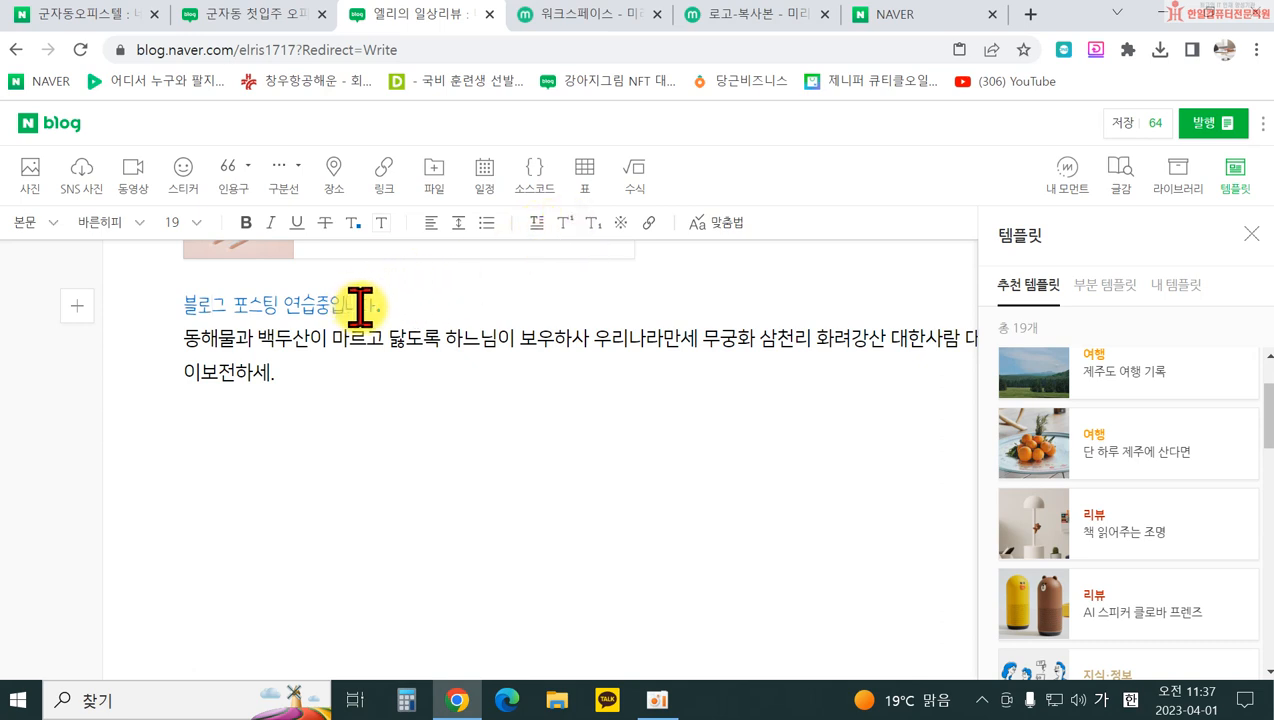
Step: Return 다 to normal size after trying superscript and subscript, then show the ※ symbols panel
{"action": "left_click", "coordinate": [565, 222]}
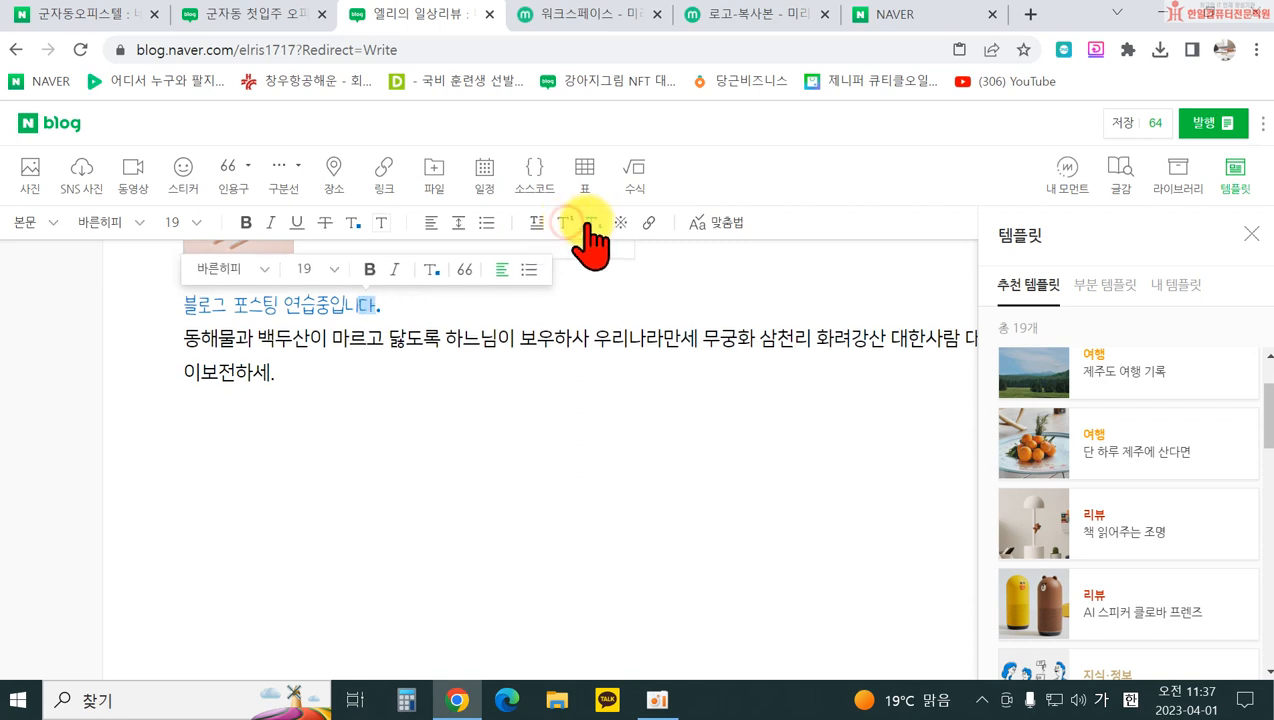
{"action": "left_click", "coordinate": [596, 224]}
{"action": "left_click", "coordinate": [596, 224]}
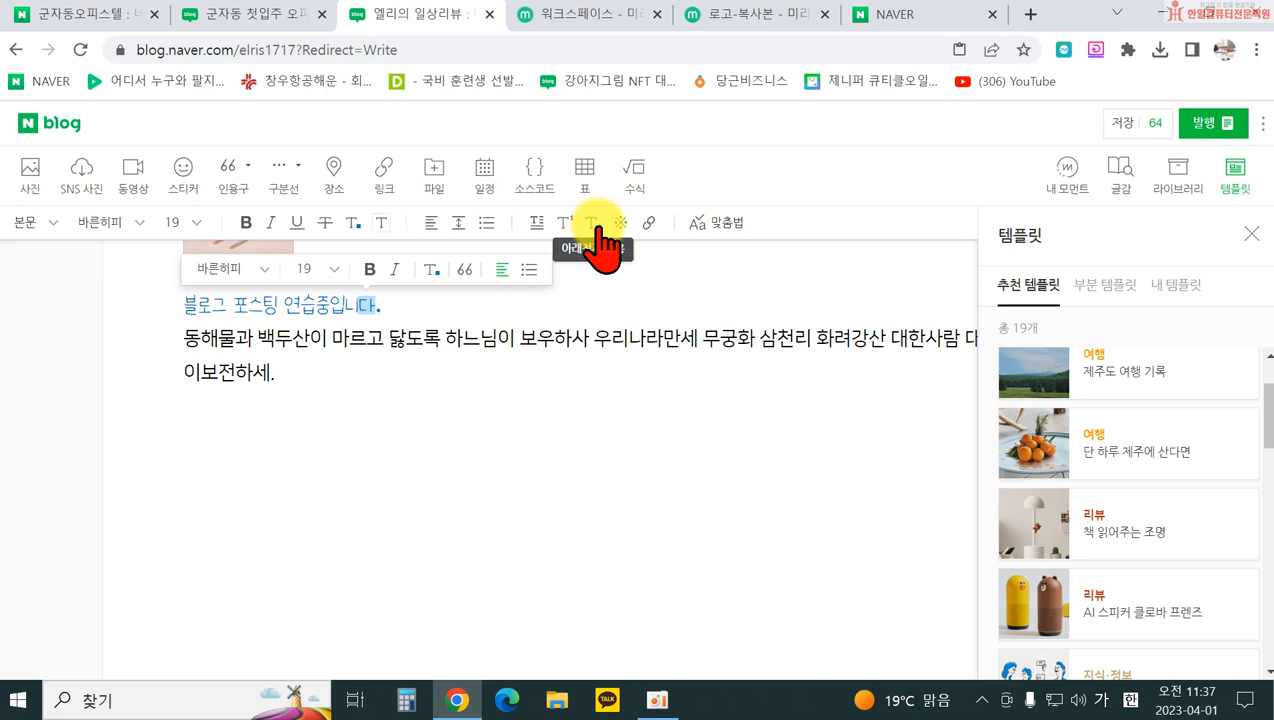
{"action": "left_click", "coordinate": [421, 300]}
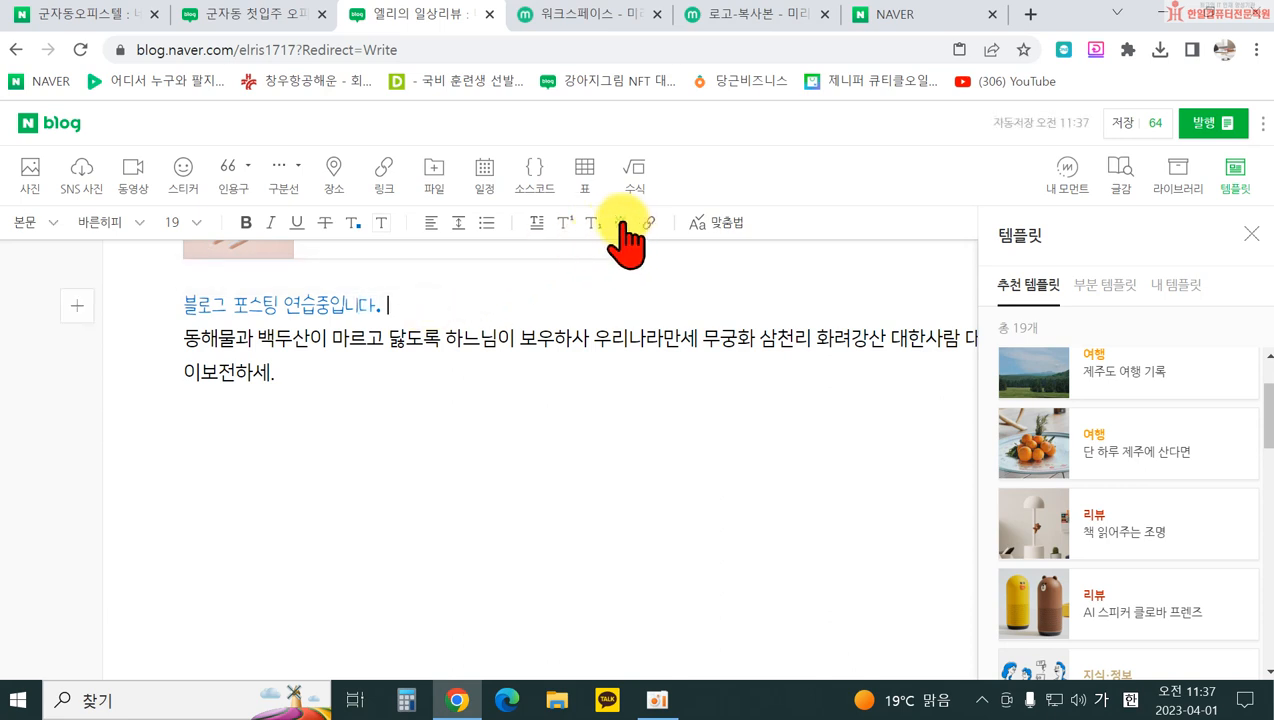
{"action": "left_click", "coordinate": [619, 222]}
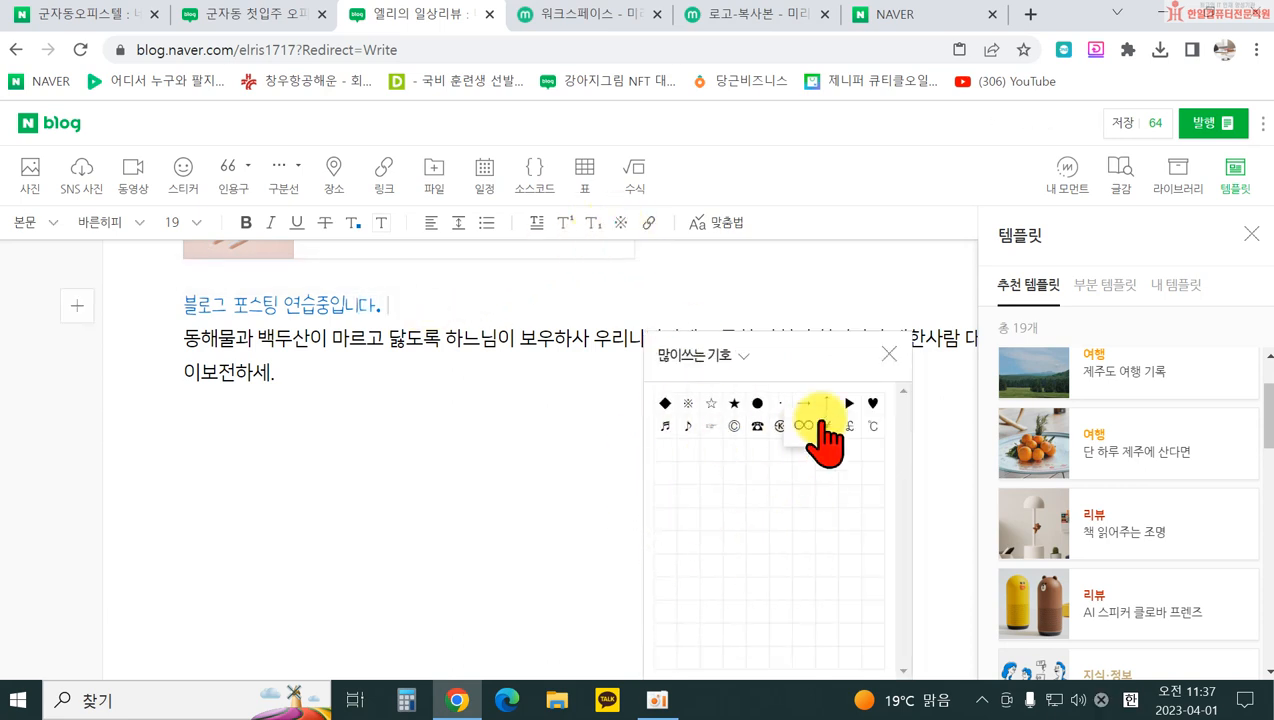
Step: Close the symbols panel and browse the 한자 symbol candidates for ㅁ, leaving the first line unchanged
{"action": "left_click", "coordinate": [890, 350]}
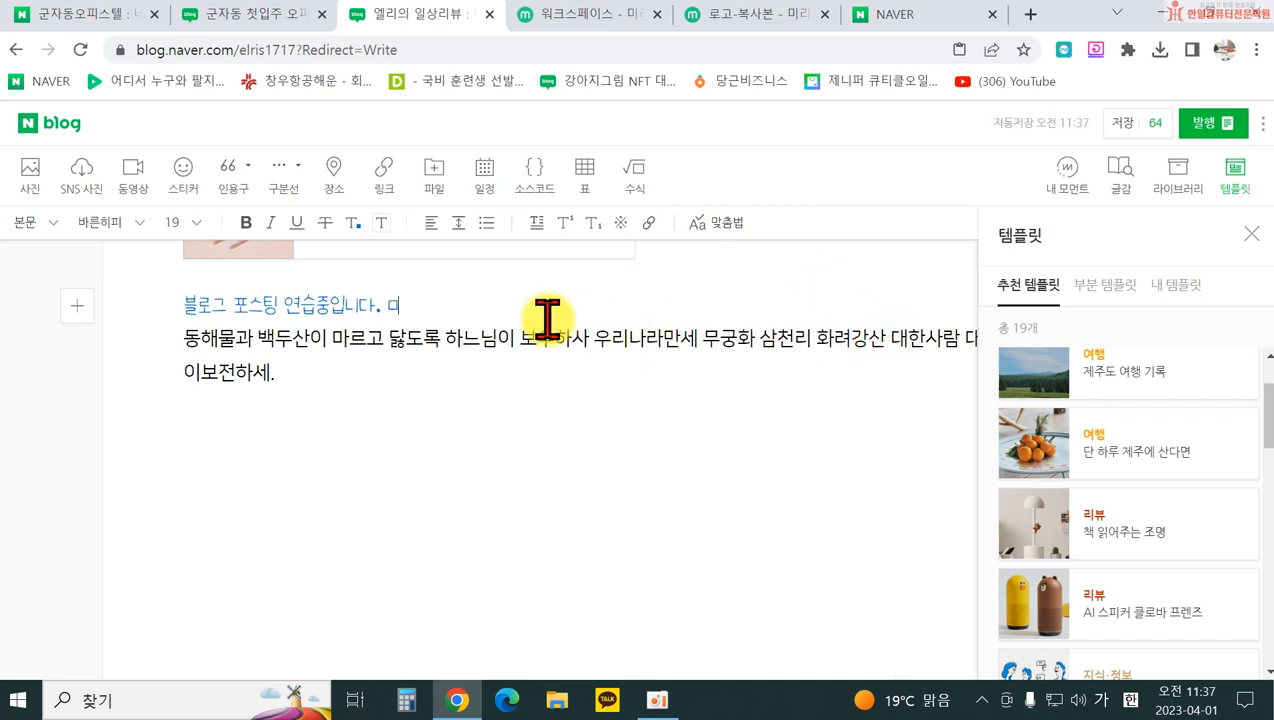
{"action": "key", "text": "Hangul_Hanja"}
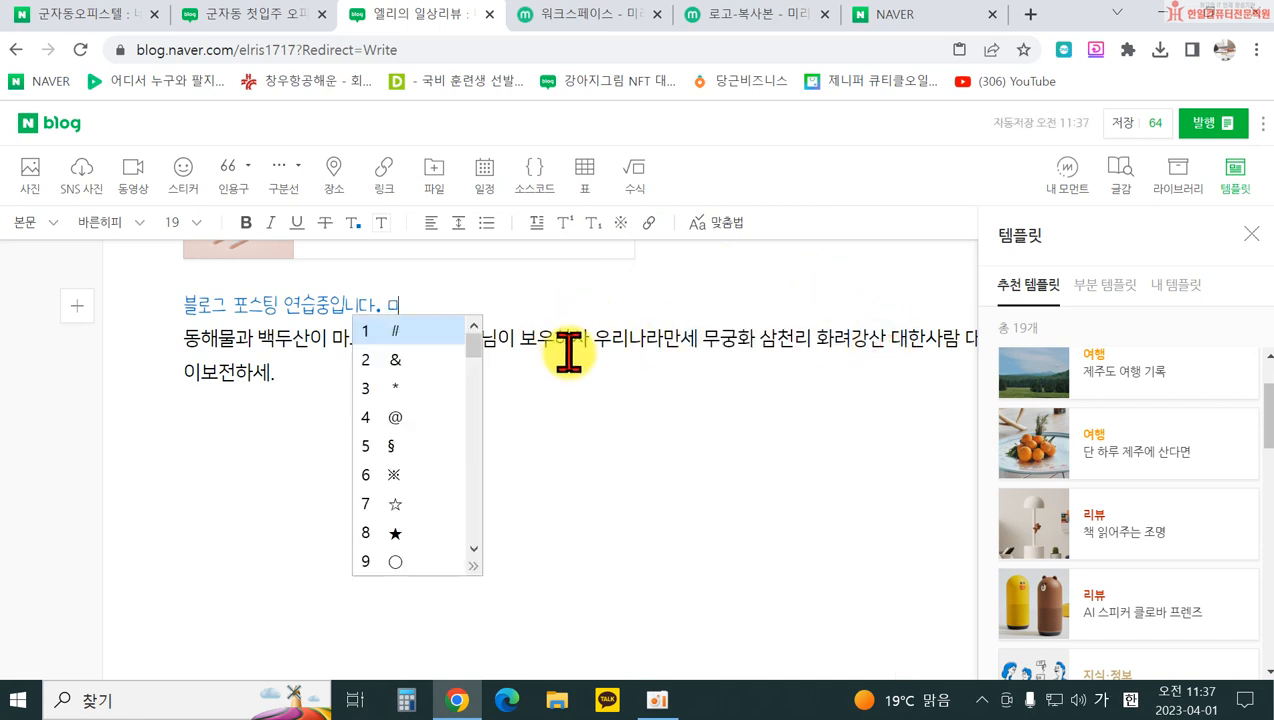
{"action": "left_click", "coordinate": [472, 563]}
{"action": "left_click", "coordinate": [398, 534]}
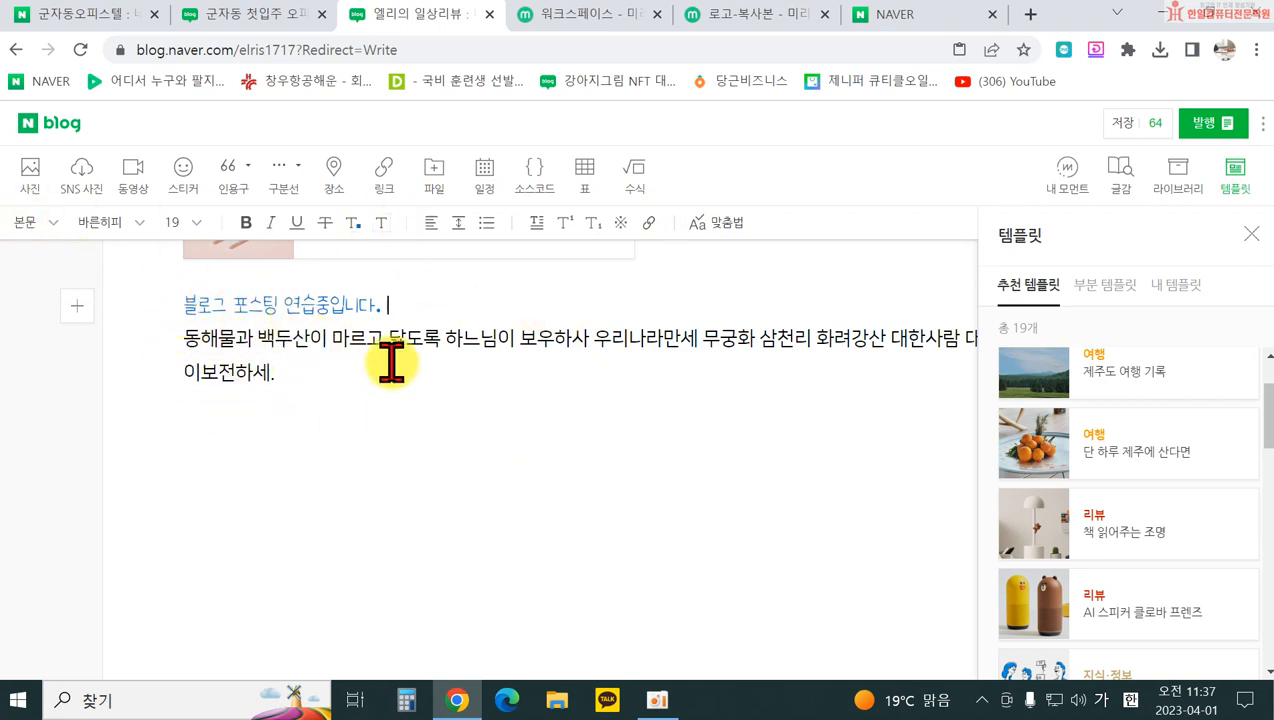
{"action": "left_click", "coordinate": [193, 306]}
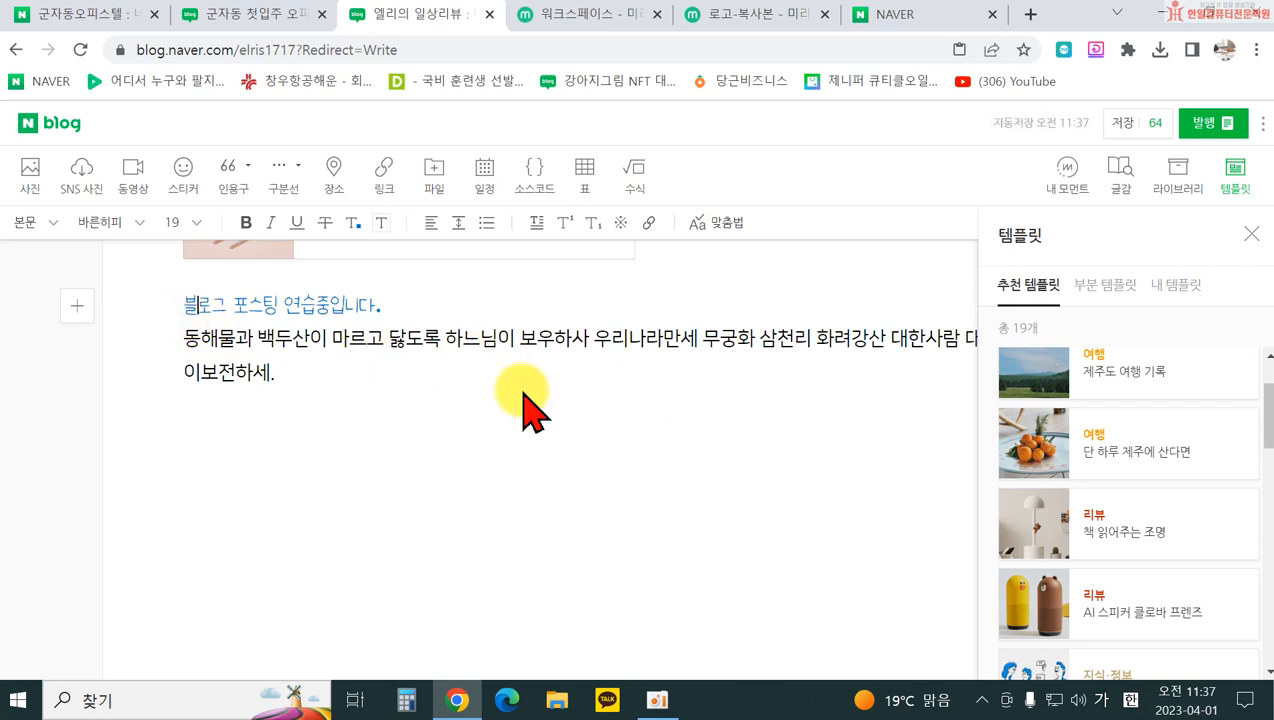
Step: Run 맞춤법 and correct ㅇㅇㅇ to 세이노의 가르침
{"action": "left_click", "coordinate": [725, 228]}
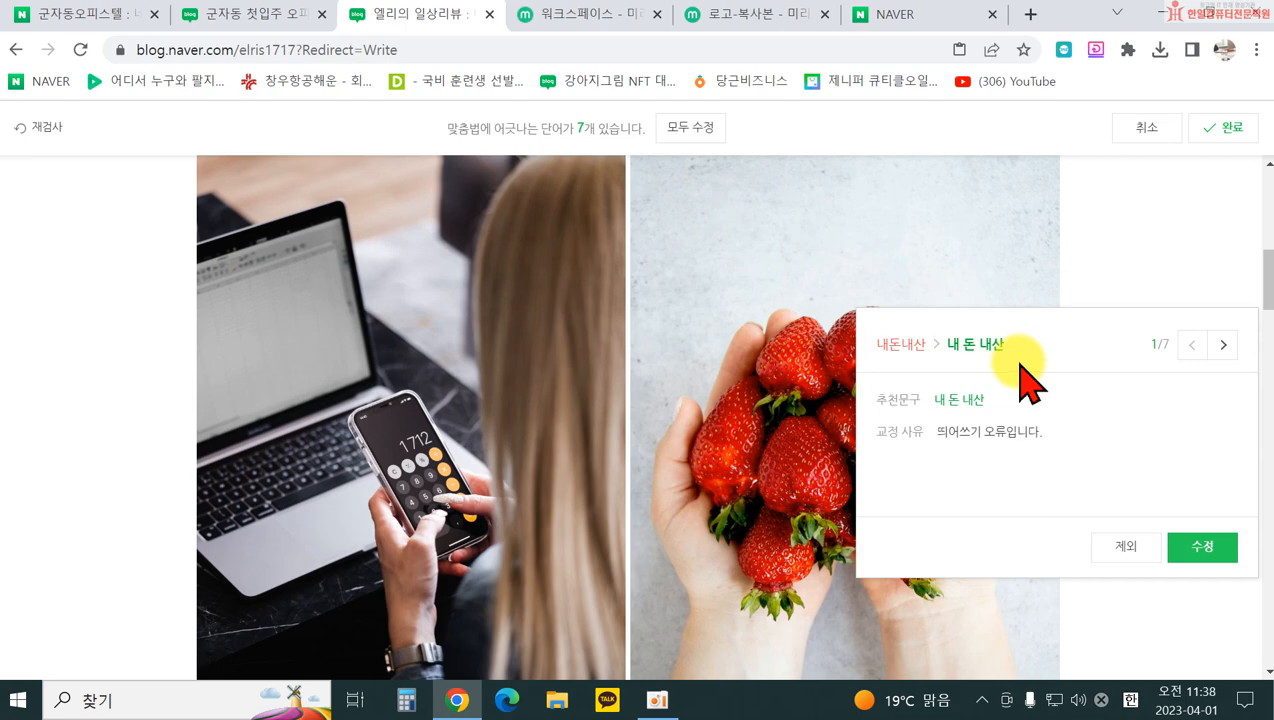
{"action": "left_click", "coordinate": [1224, 346]}
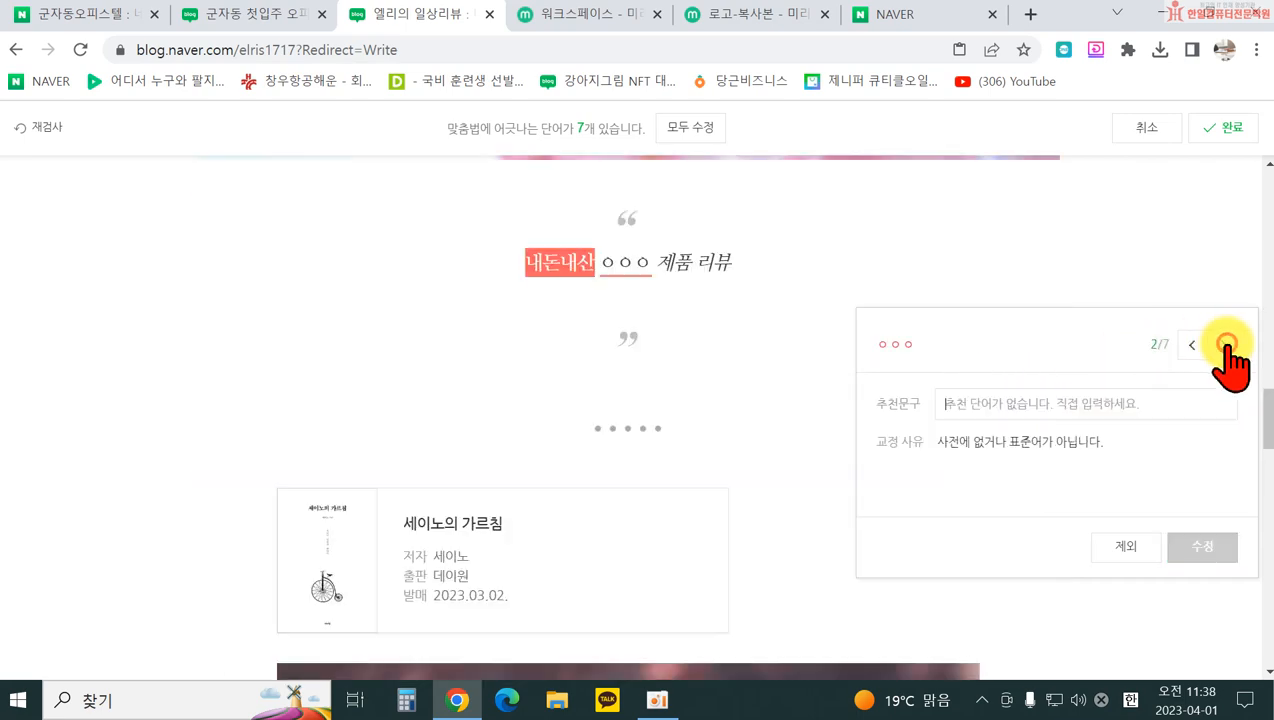
{"action": "left_click", "coordinate": [1075, 392]}
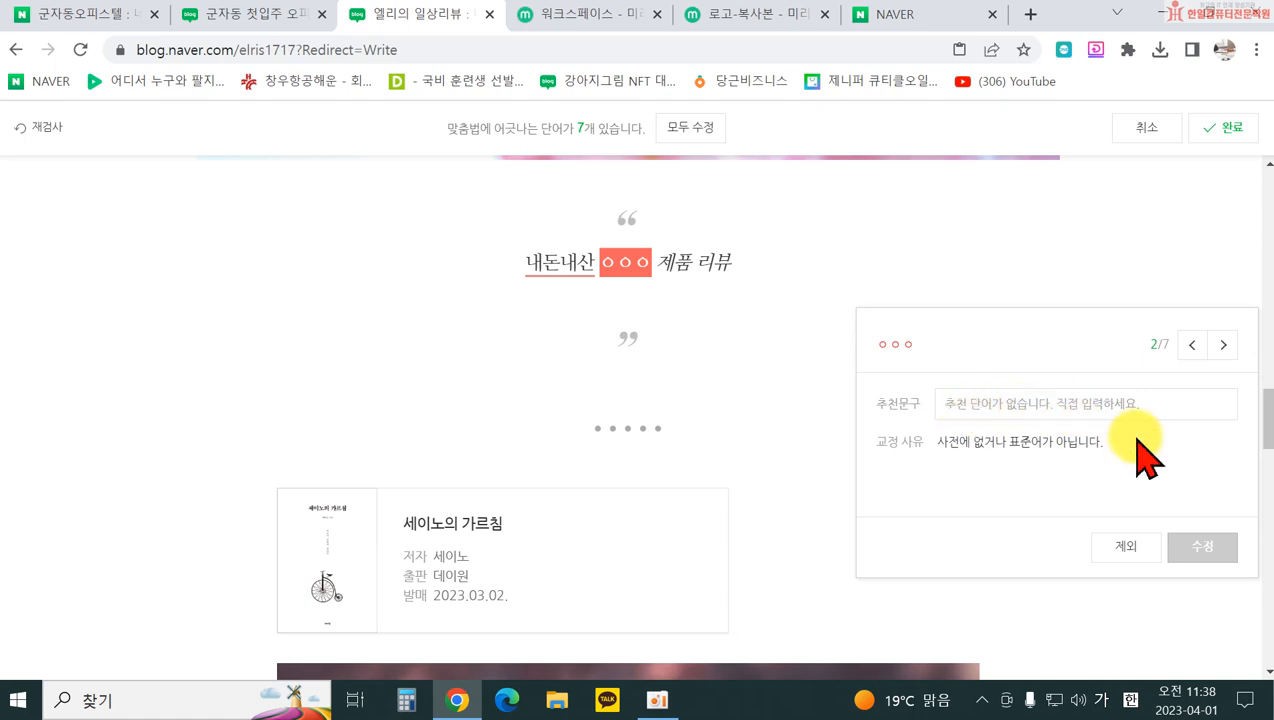
{"action": "type", "text": "세인"}
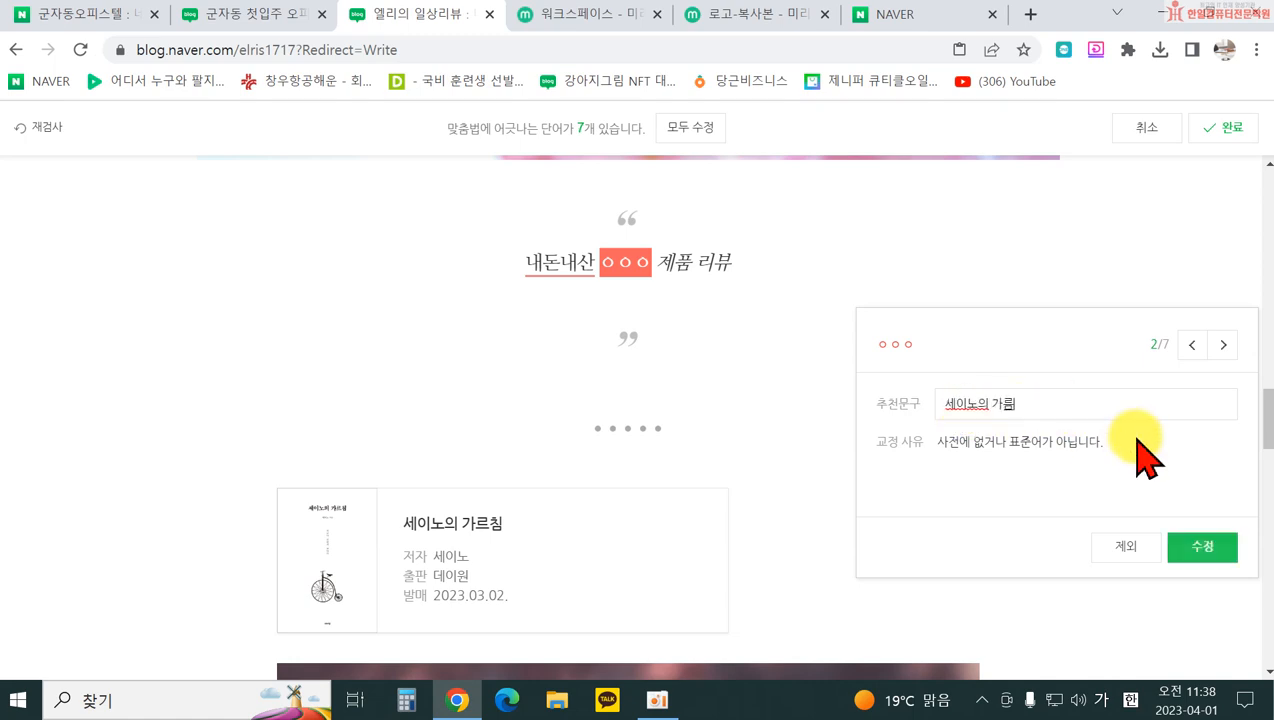
{"action": "left_click", "coordinate": [1202, 548]}
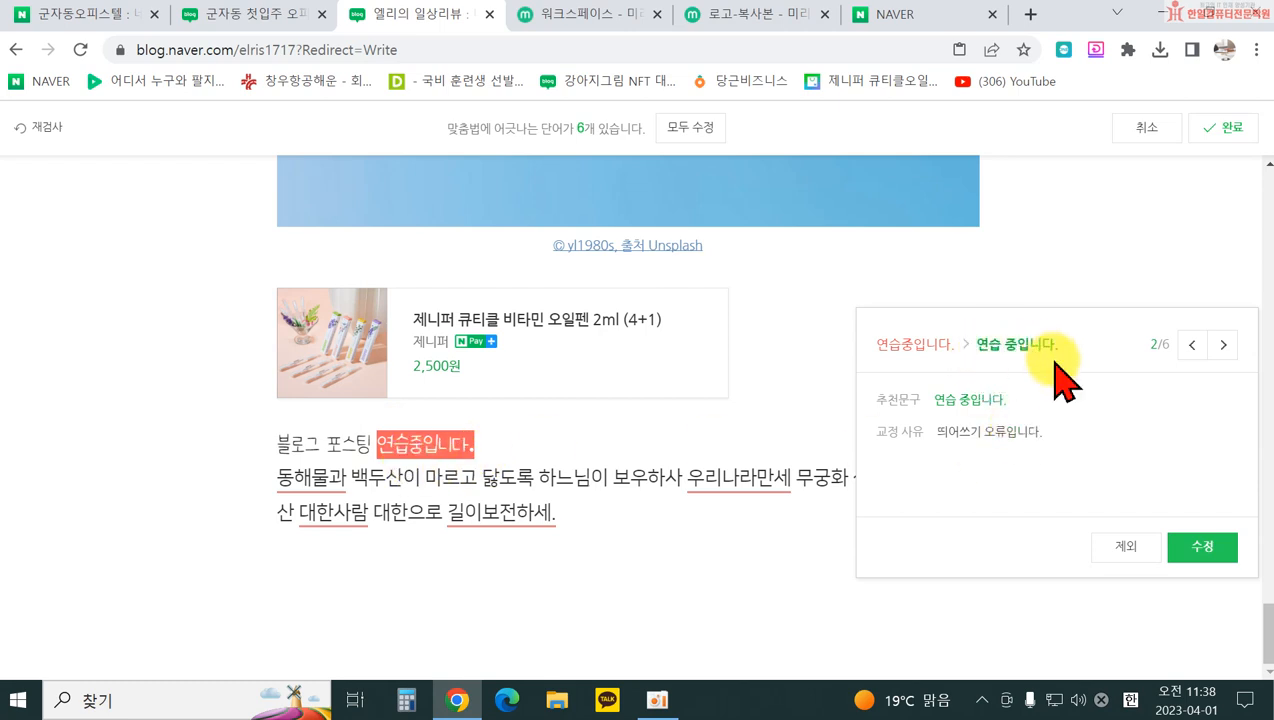
Step: Accept spacing fixes 연습 중입니다, 우리나라 만세, 길이 보전하세; skip 동해물과 and 대한사람
{"action": "left_click", "coordinate": [1208, 550]}
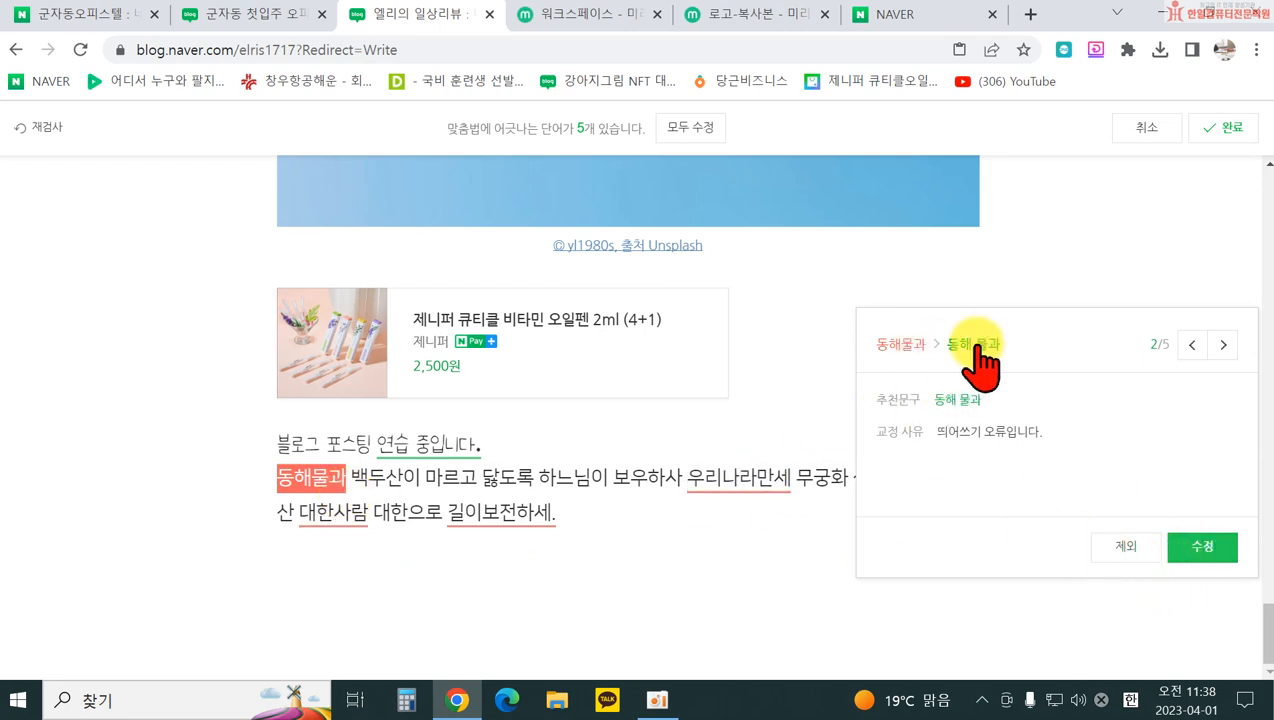
{"action": "left_click", "coordinate": [1138, 553]}
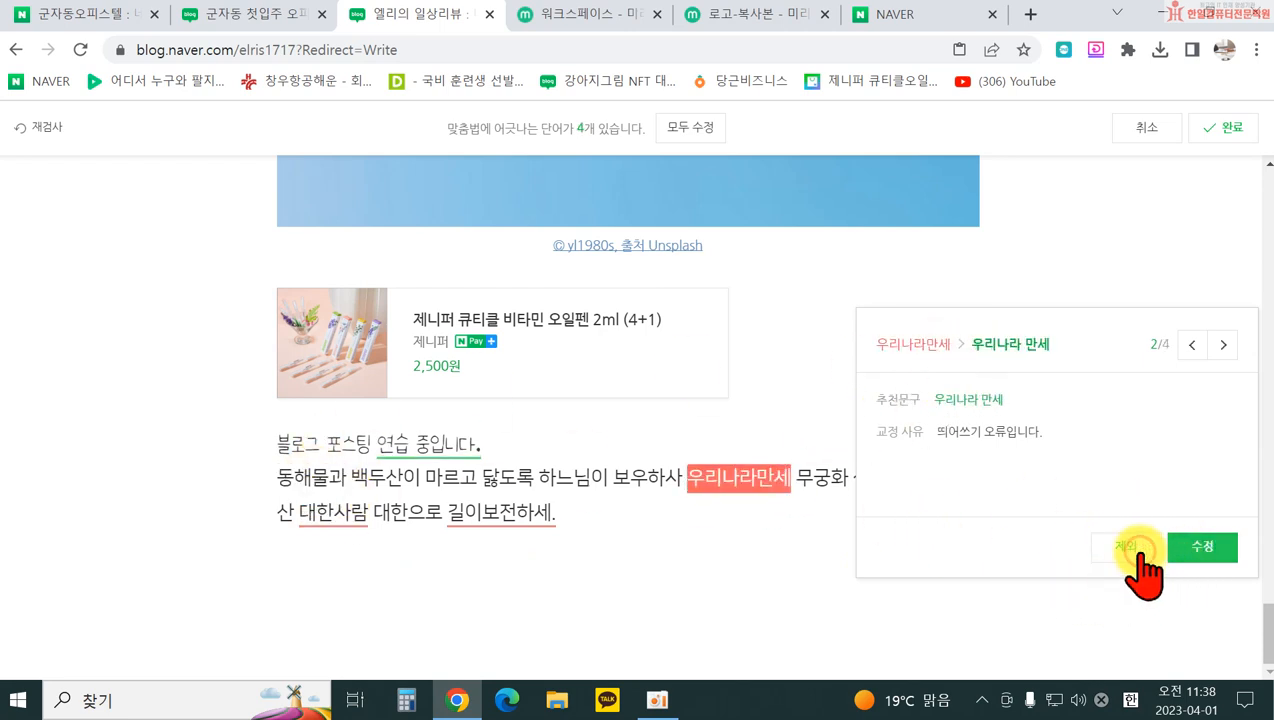
{"action": "left_click", "coordinate": [1212, 545]}
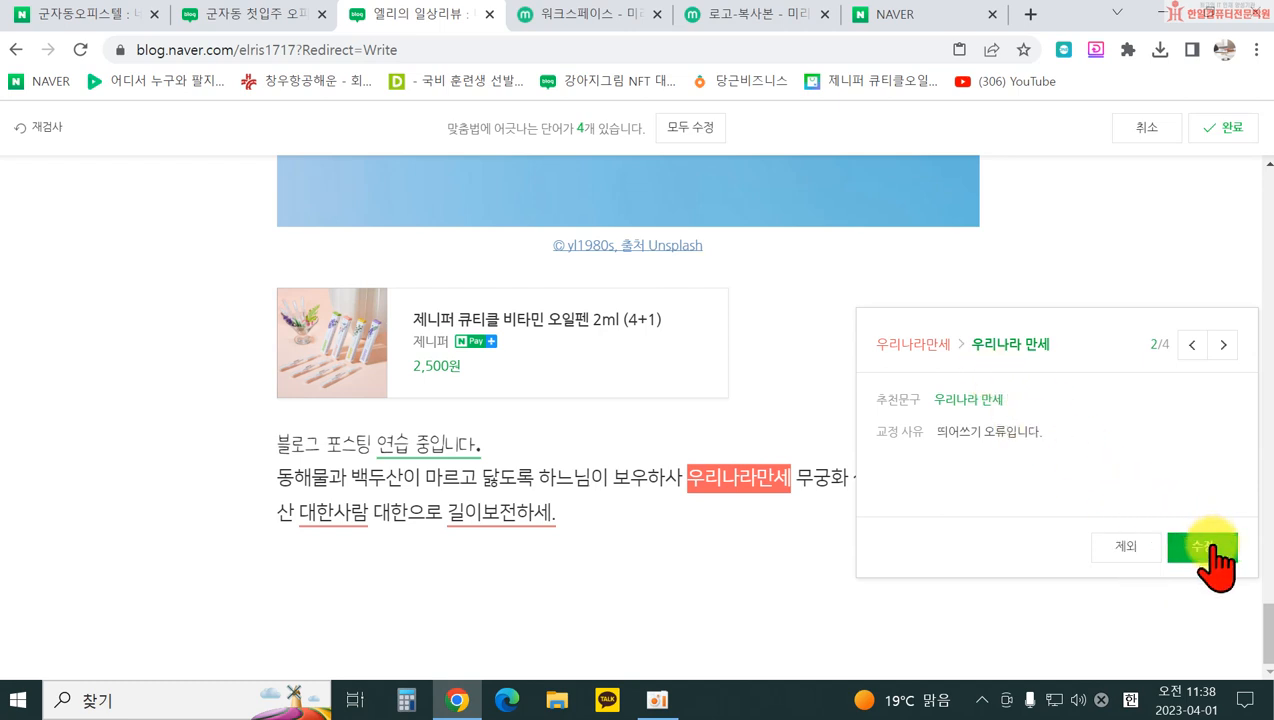
{"action": "left_click", "coordinate": [1120, 545]}
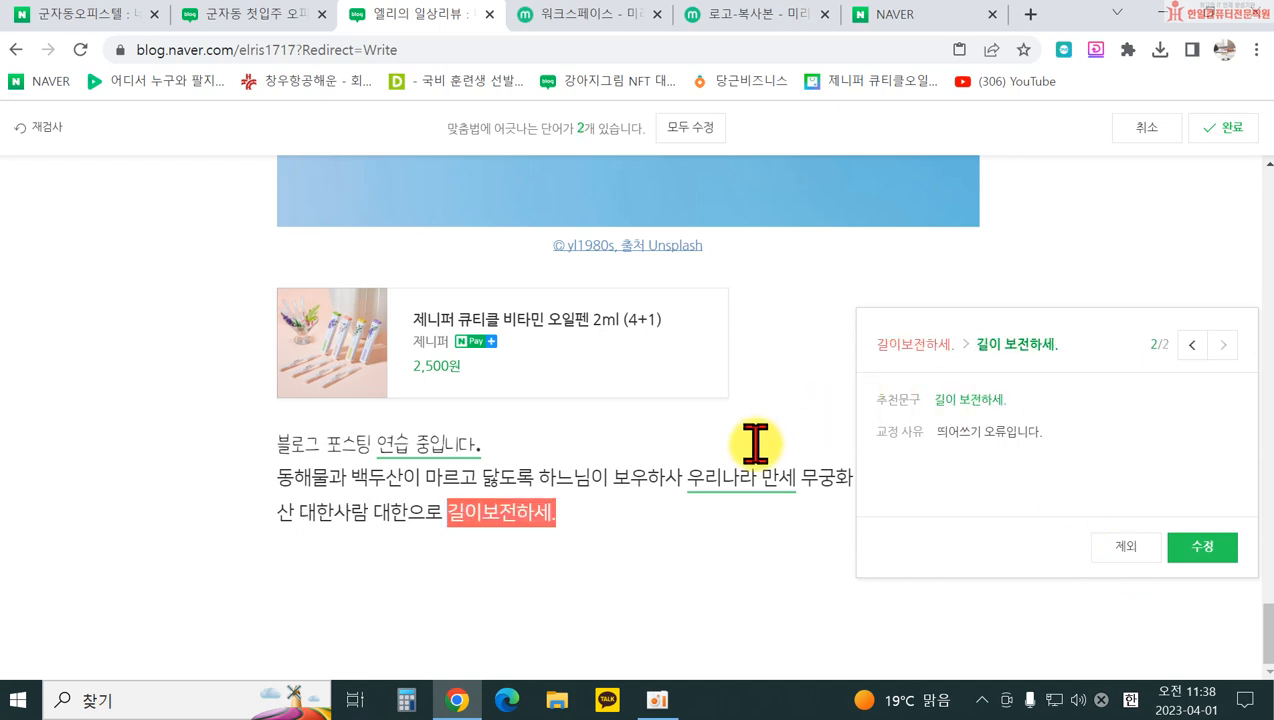
{"action": "left_click", "coordinate": [1202, 547]}
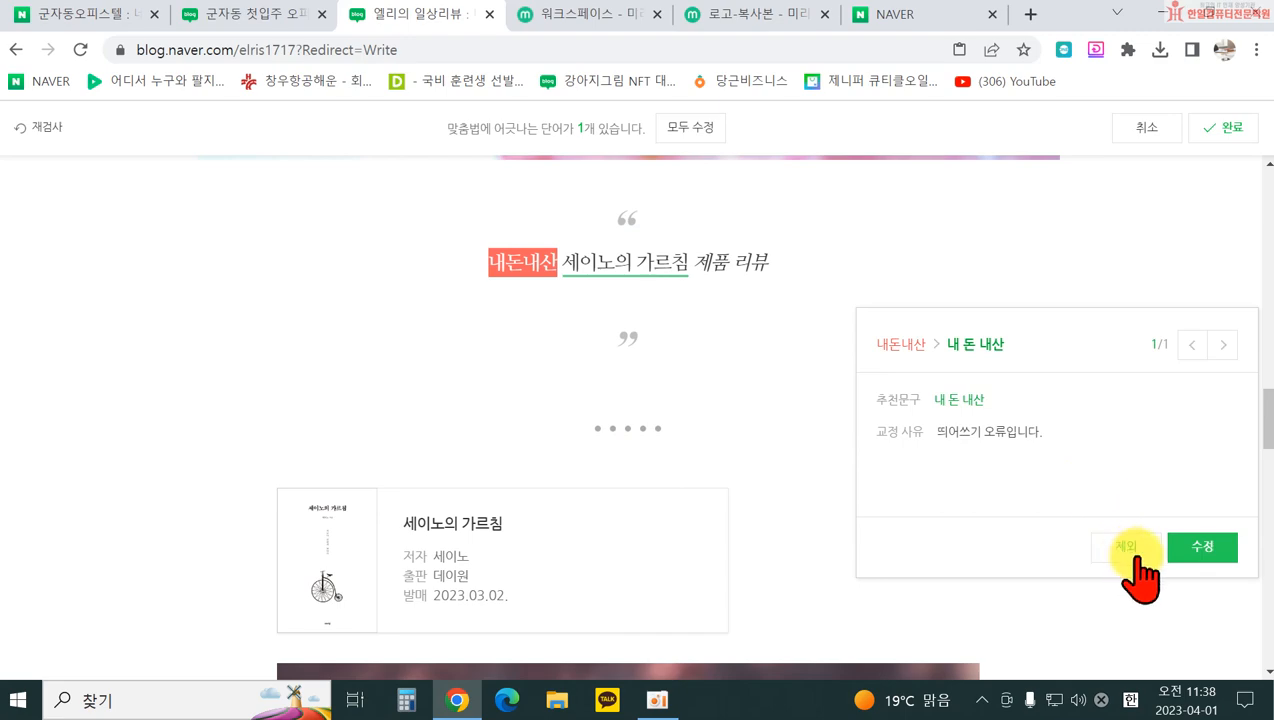
Step: Exit spell check with 완료, scroll through the post and select the cherry-blossom photo
{"action": "left_click", "coordinate": [1218, 127]}
{"action": "scroll", "coordinate": [610, 475], "scroll_direction": "down", "scroll_amount": 15}
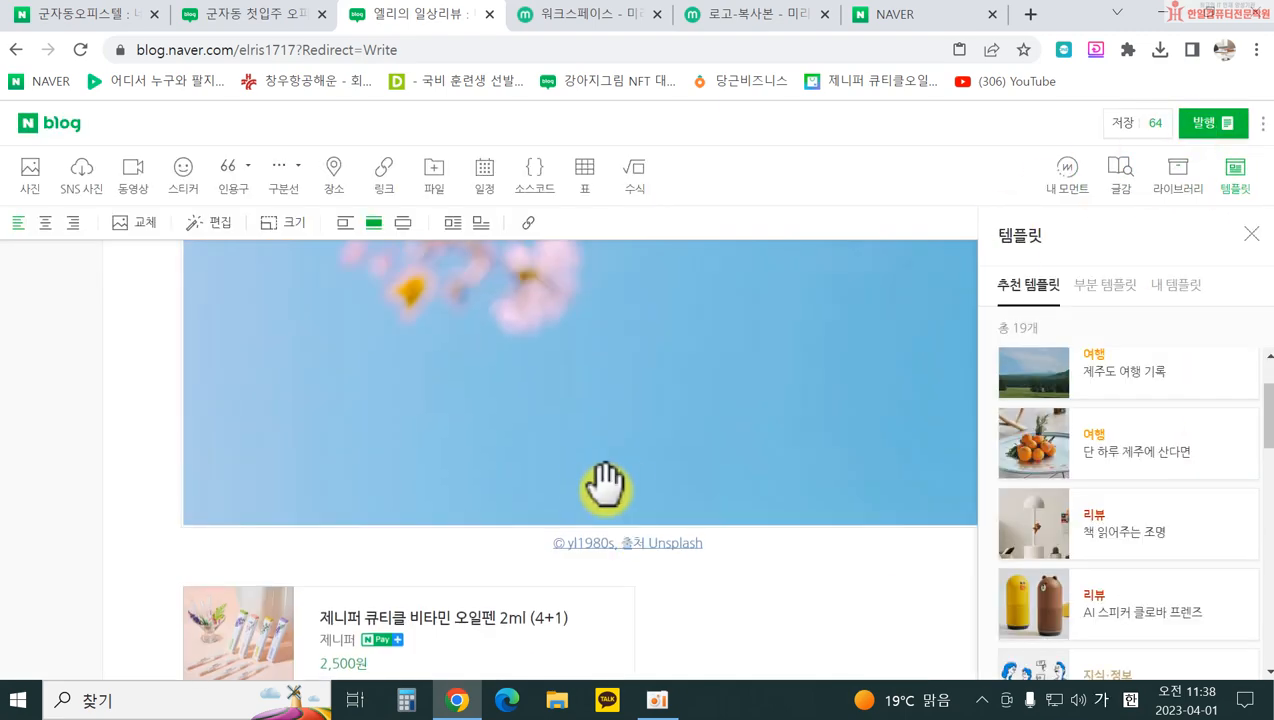
{"action": "scroll", "coordinate": [593, 484], "scroll_direction": "down", "scroll_amount": 10}
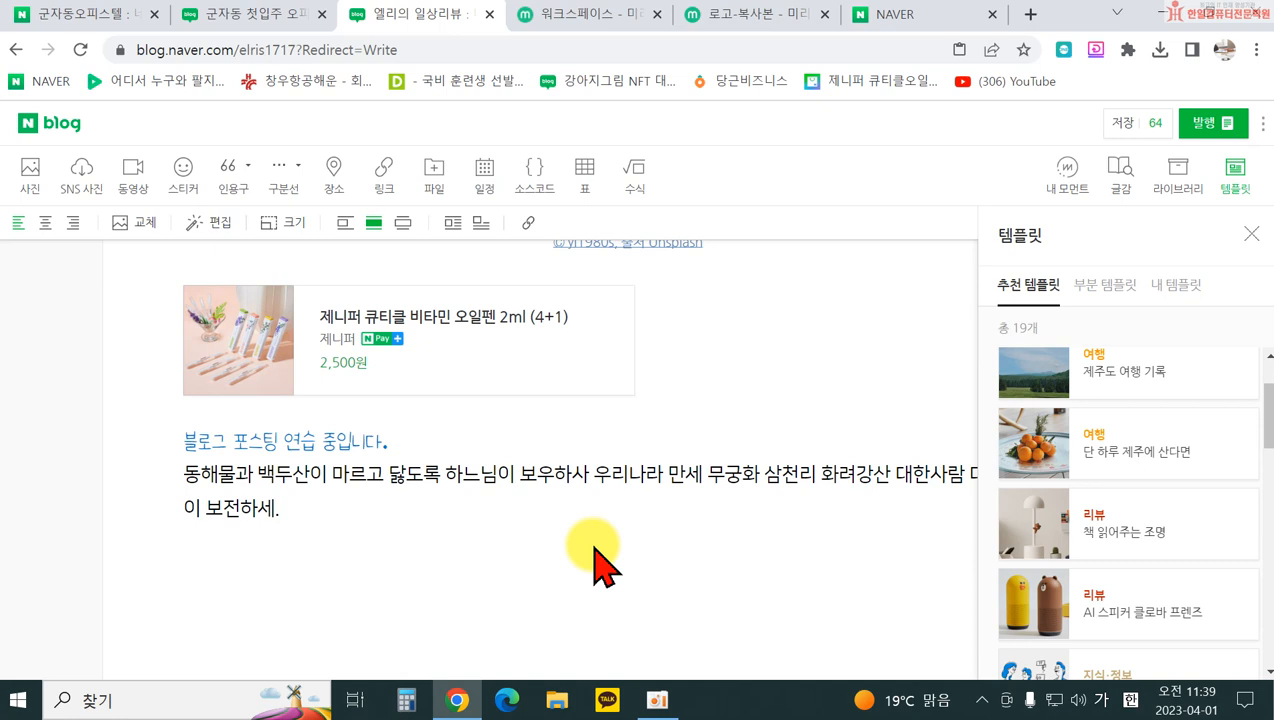
{"action": "scroll", "coordinate": [262, 483], "scroll_direction": "down", "scroll_amount": 1}
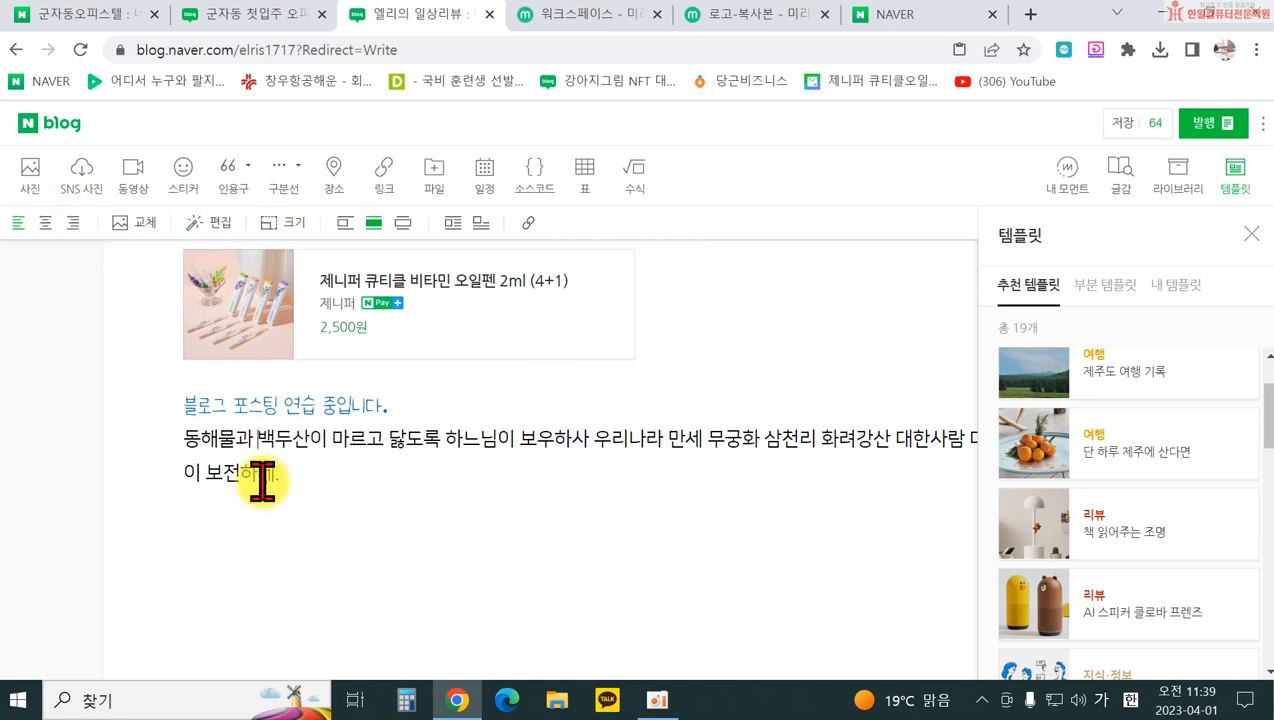
{"action": "left_click", "coordinate": [262, 483]}
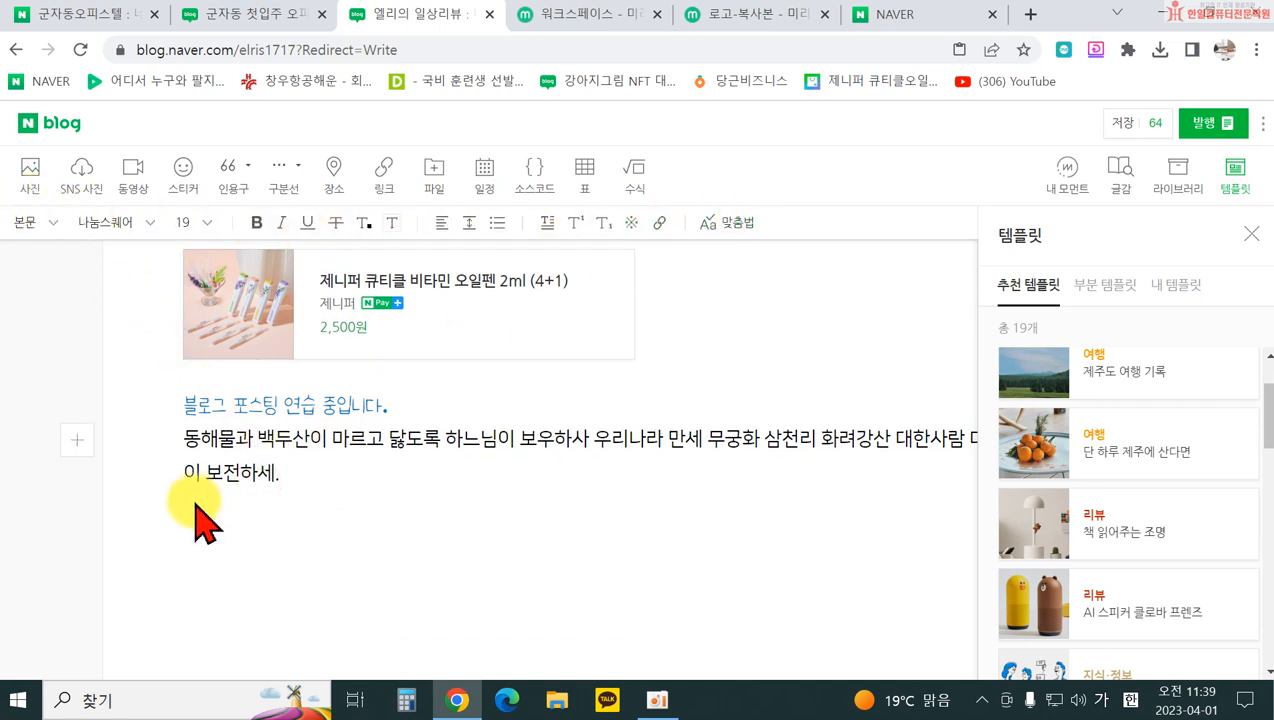
{"action": "left_click", "coordinate": [258, 439]}
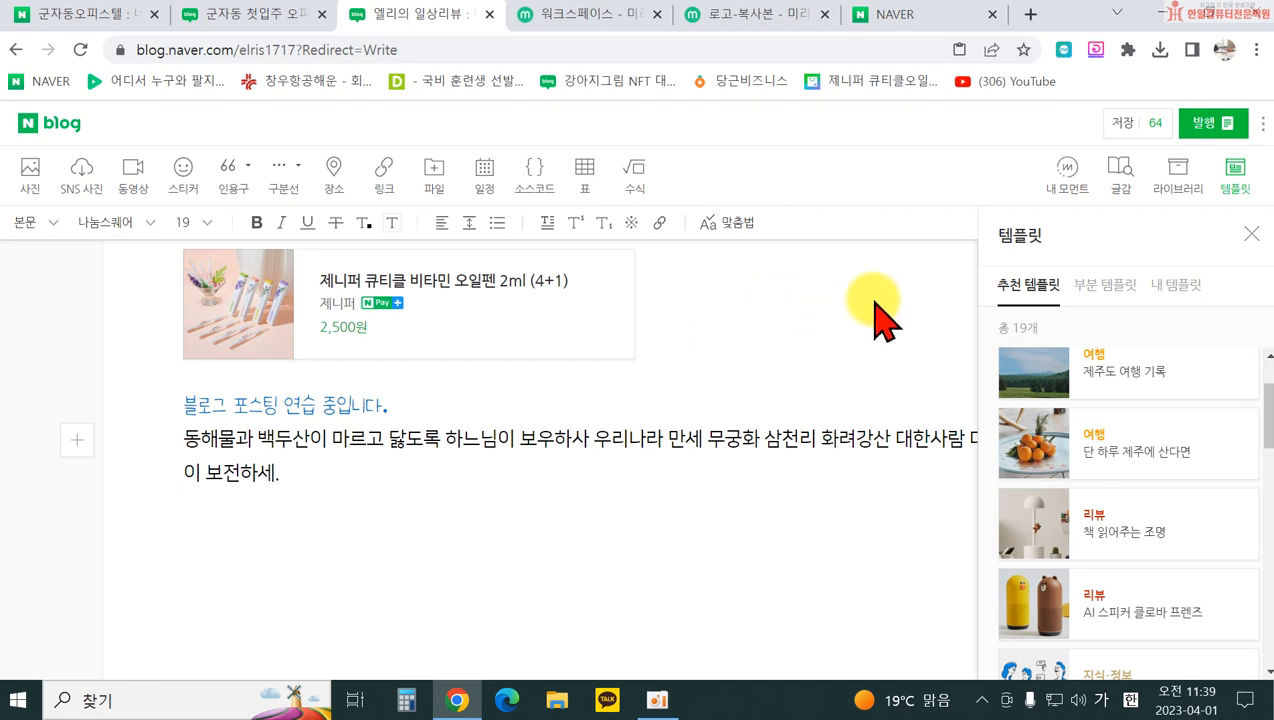
{"action": "scroll", "coordinate": [802, 424], "scroll_direction": "down", "scroll_amount": 10}
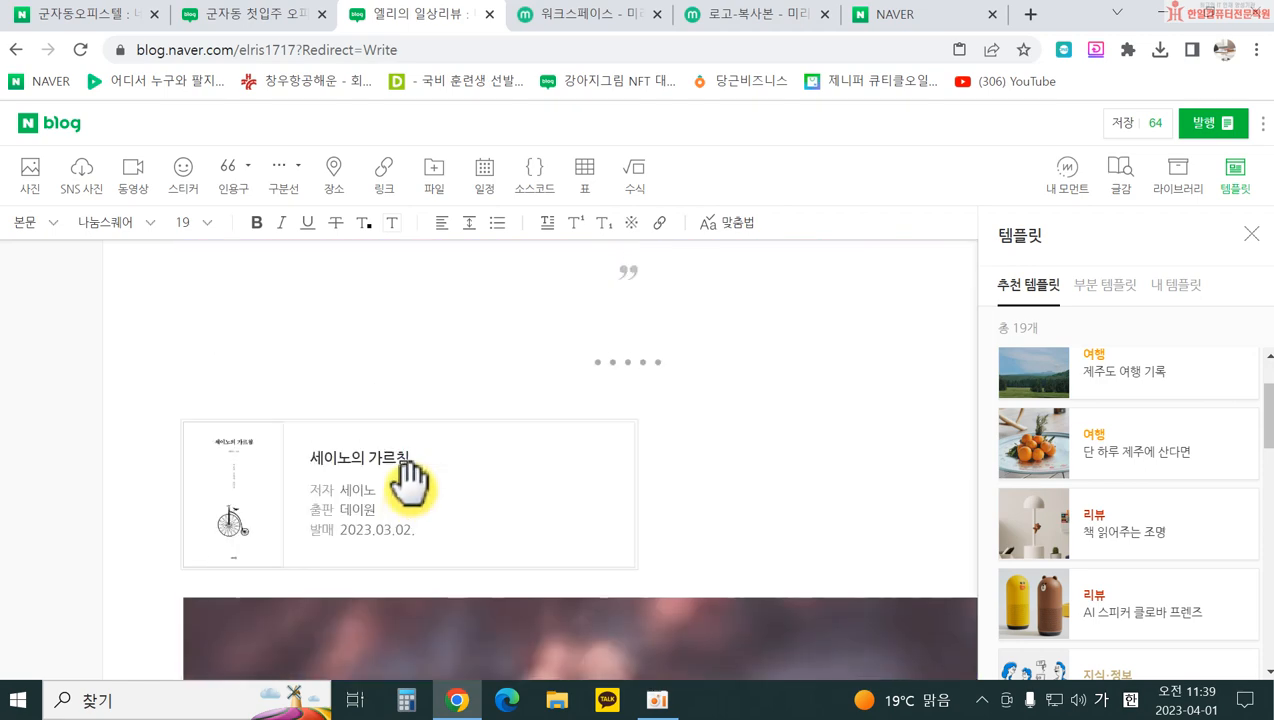
{"action": "scroll", "coordinate": [410, 485], "scroll_direction": "down", "scroll_amount": 10}
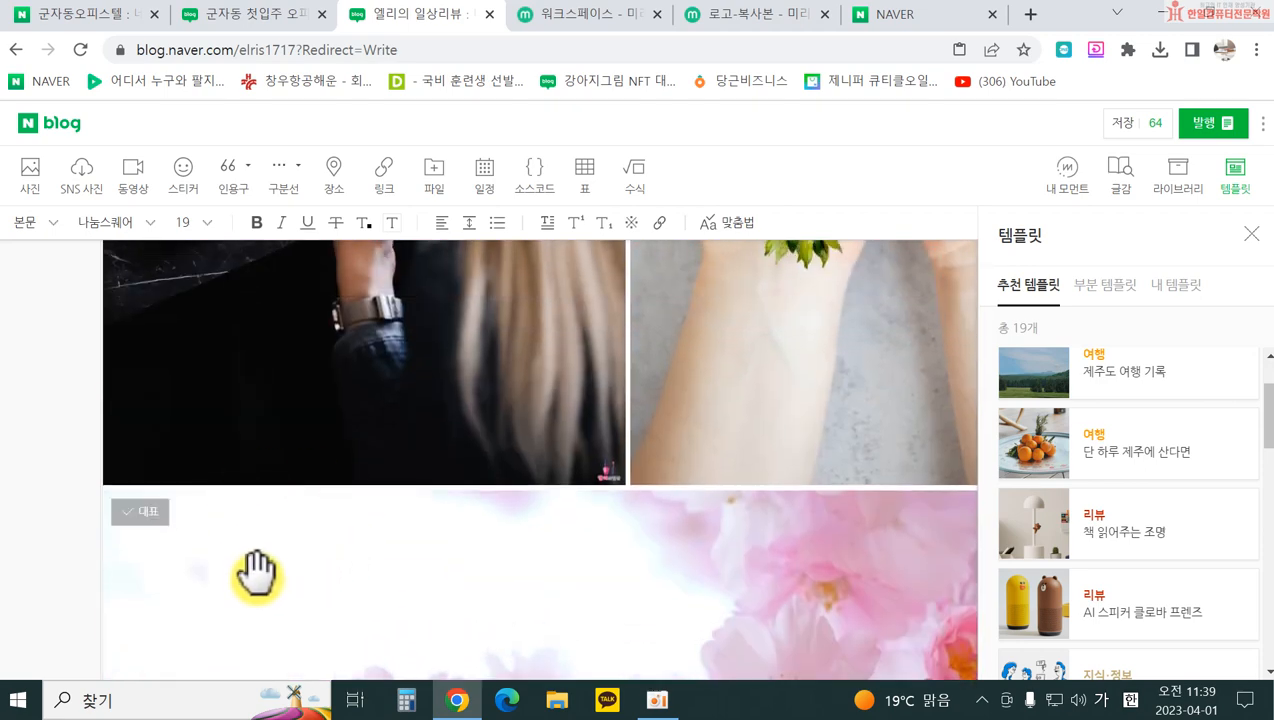
{"action": "scroll", "coordinate": [257, 575], "scroll_direction": "down", "scroll_amount": 5}
{"action": "left_click", "coordinate": [270, 469]}
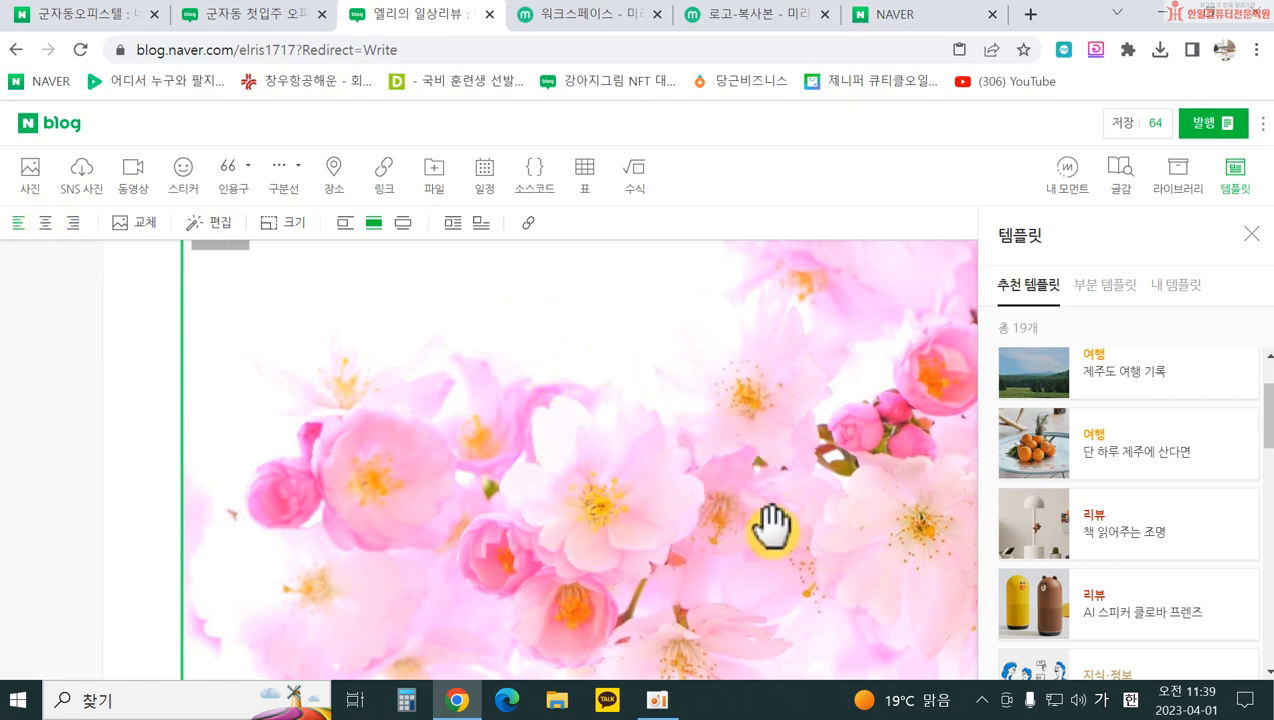
Step: Replace the cherry-blossom photo with the L_left-removebg-preview picture
{"action": "left_click", "coordinate": [118, 230]}
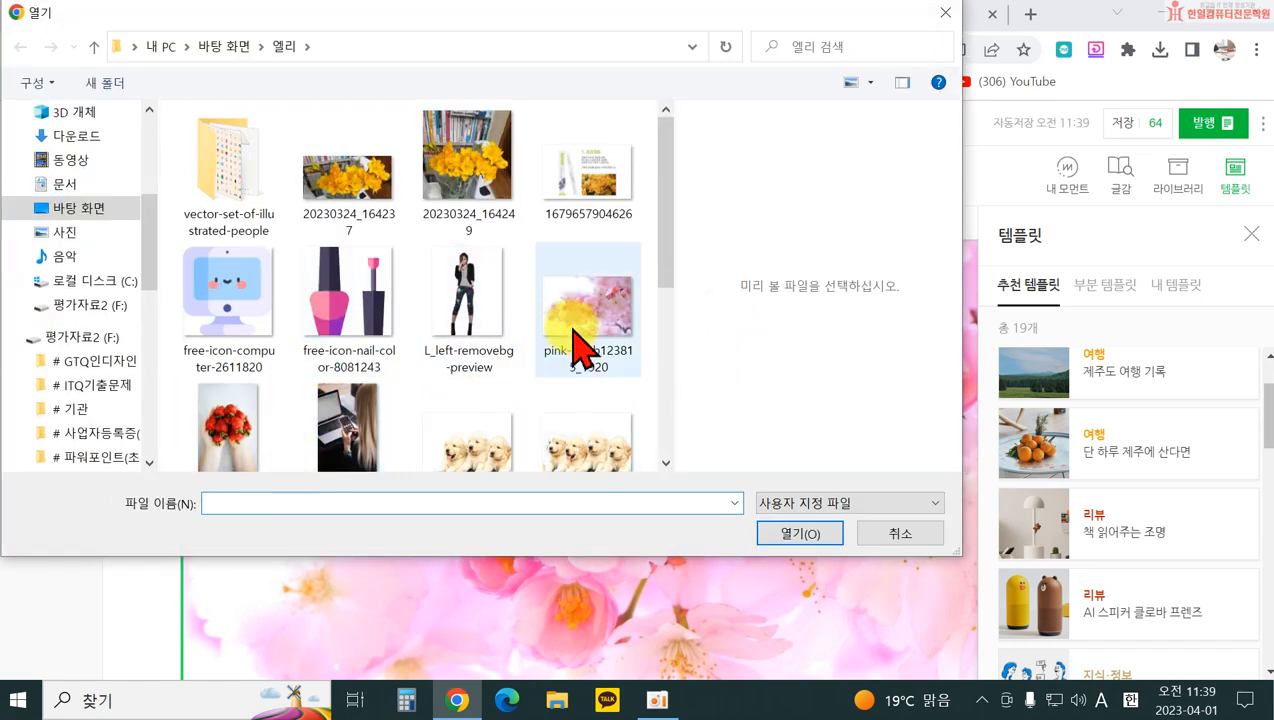
{"action": "left_click", "coordinate": [467, 300]}
{"action": "left_click", "coordinate": [830, 533]}
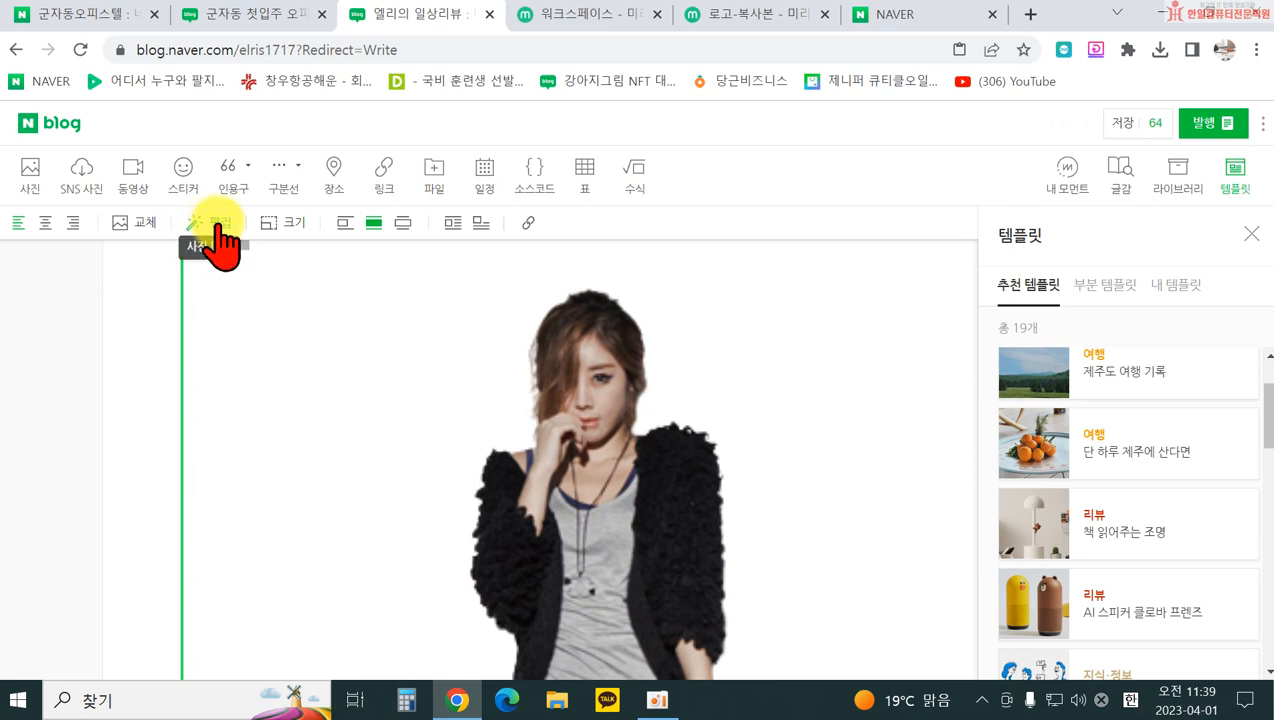
Step: Confirm the 886 × 1126 size, shrink the photo to about 832 × 1057, and try wider layouts
{"action": "left_click", "coordinate": [108, 413]}
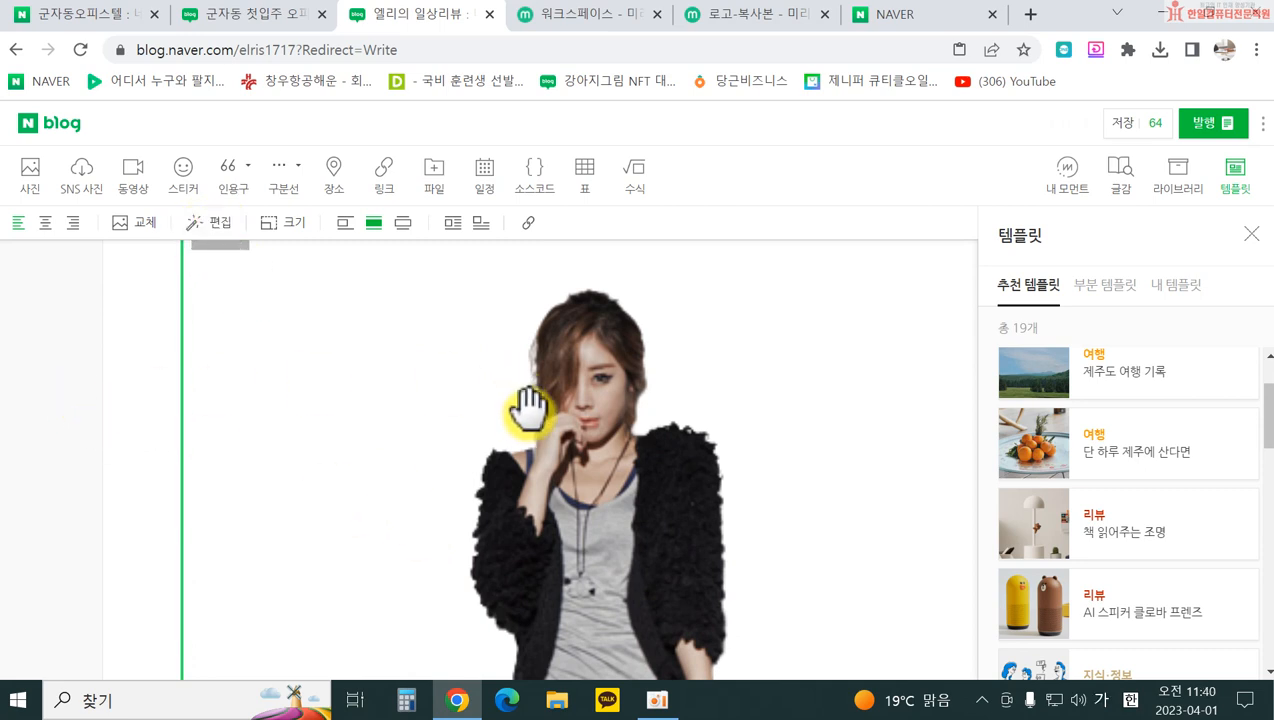
{"action": "left_click", "coordinate": [283, 226]}
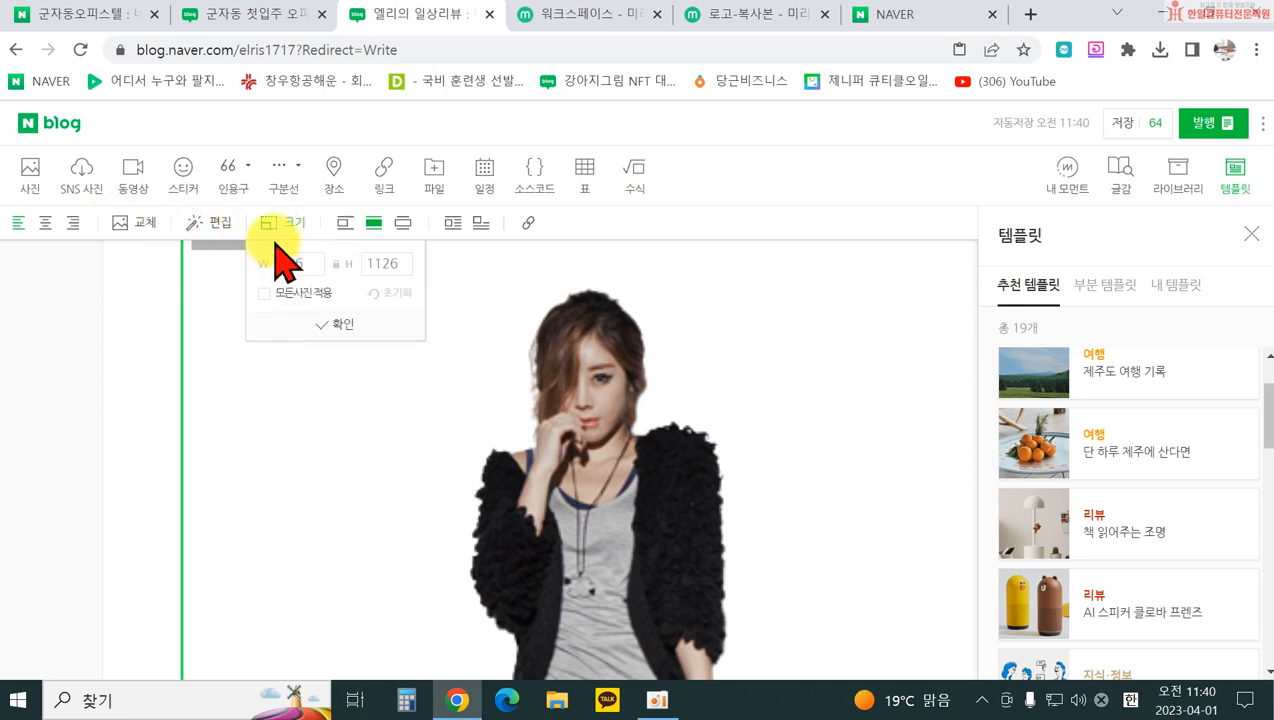
{"action": "left_click", "coordinate": [293, 331]}
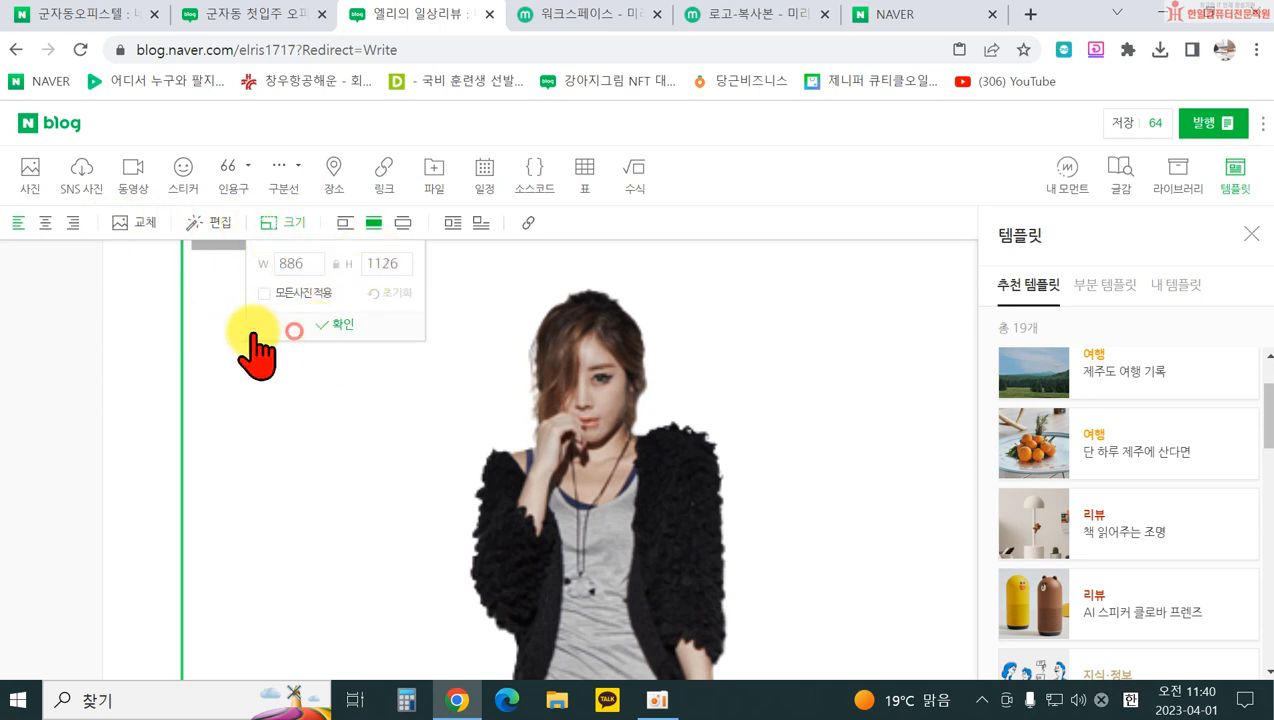
{"action": "scroll", "coordinate": [177, 348], "scroll_direction": "up", "scroll_amount": 3}
{"action": "left_click", "coordinate": [110, 437]}
{"action": "mouse_move", "coordinate": [180, 450]}
{"action": "left_mouse_down"}
{"action": "mouse_move", "coordinate": [250, 500]}
{"action": "mouse_move", "coordinate": [228, 469]}
{"action": "mouse_move", "coordinate": [182, 447]}
{"action": "left_mouse_up"}
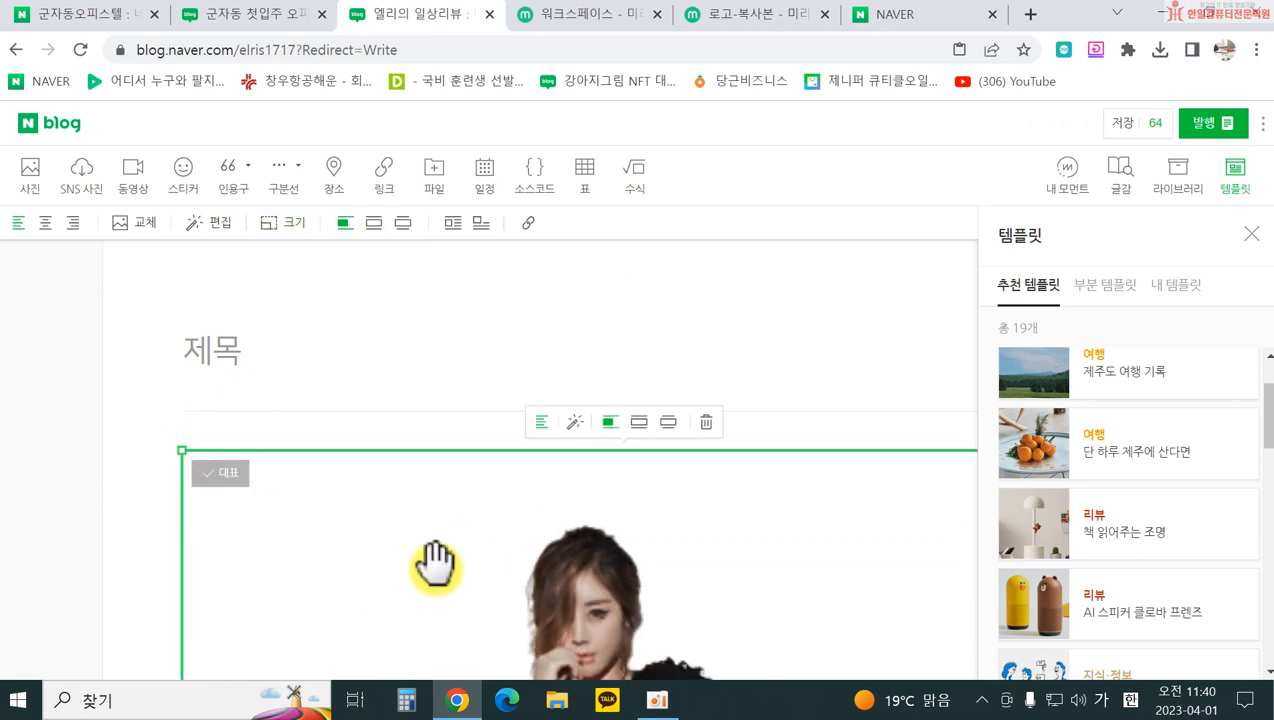
{"action": "left_click", "coordinate": [374, 224]}
{"action": "left_click", "coordinate": [402, 224]}
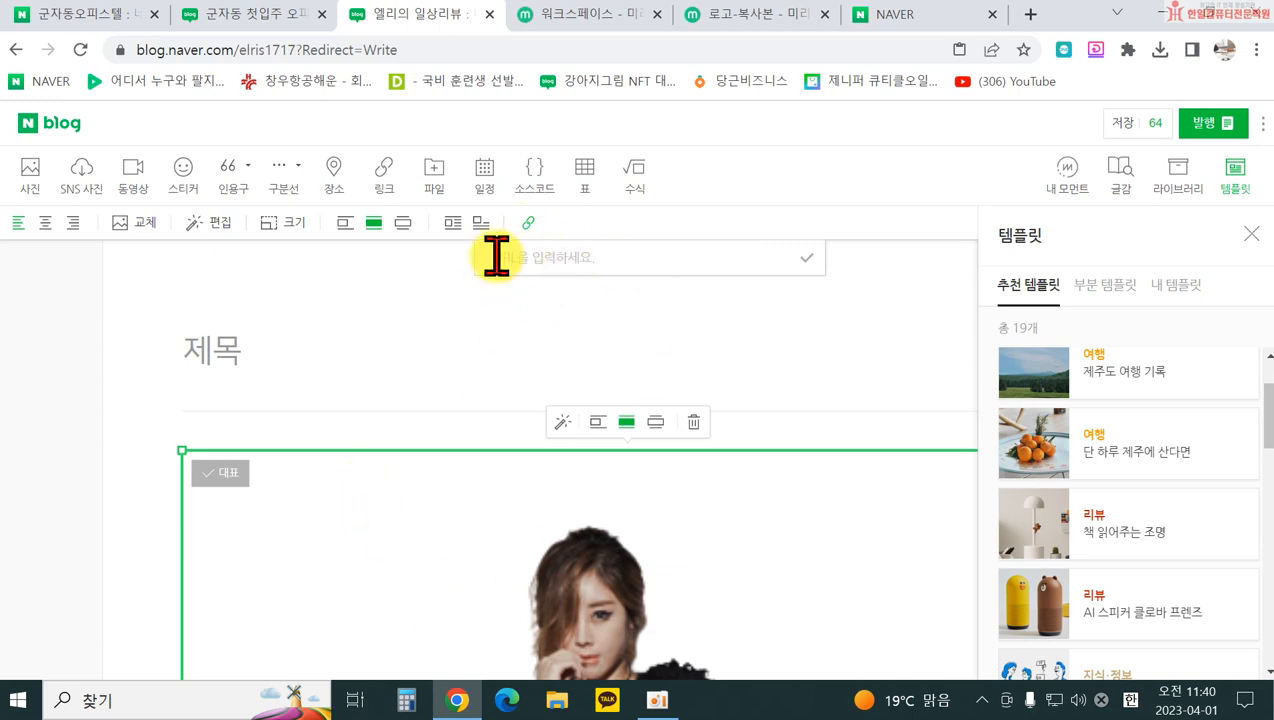
{"action": "left_click", "coordinate": [755, 310]}
{"action": "scroll", "coordinate": [421, 449], "scroll_direction": "down", "scroll_amount": 3}
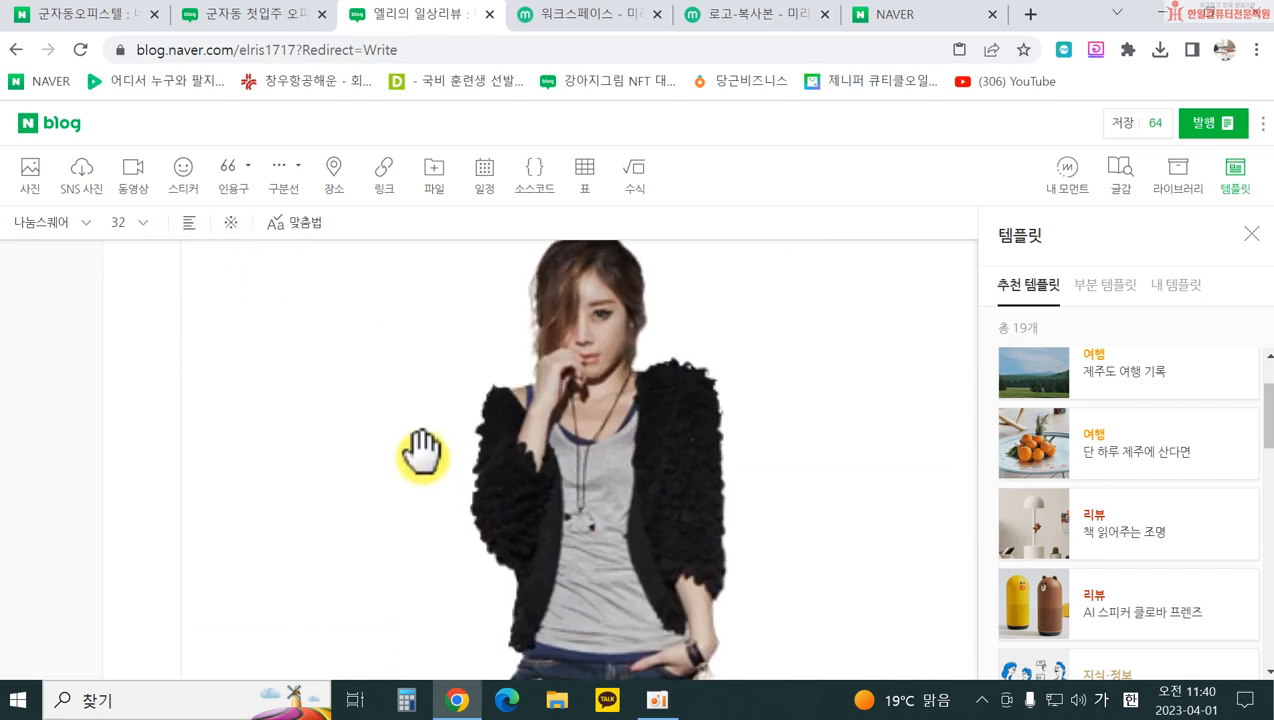
{"action": "left_click", "coordinate": [421, 449]}
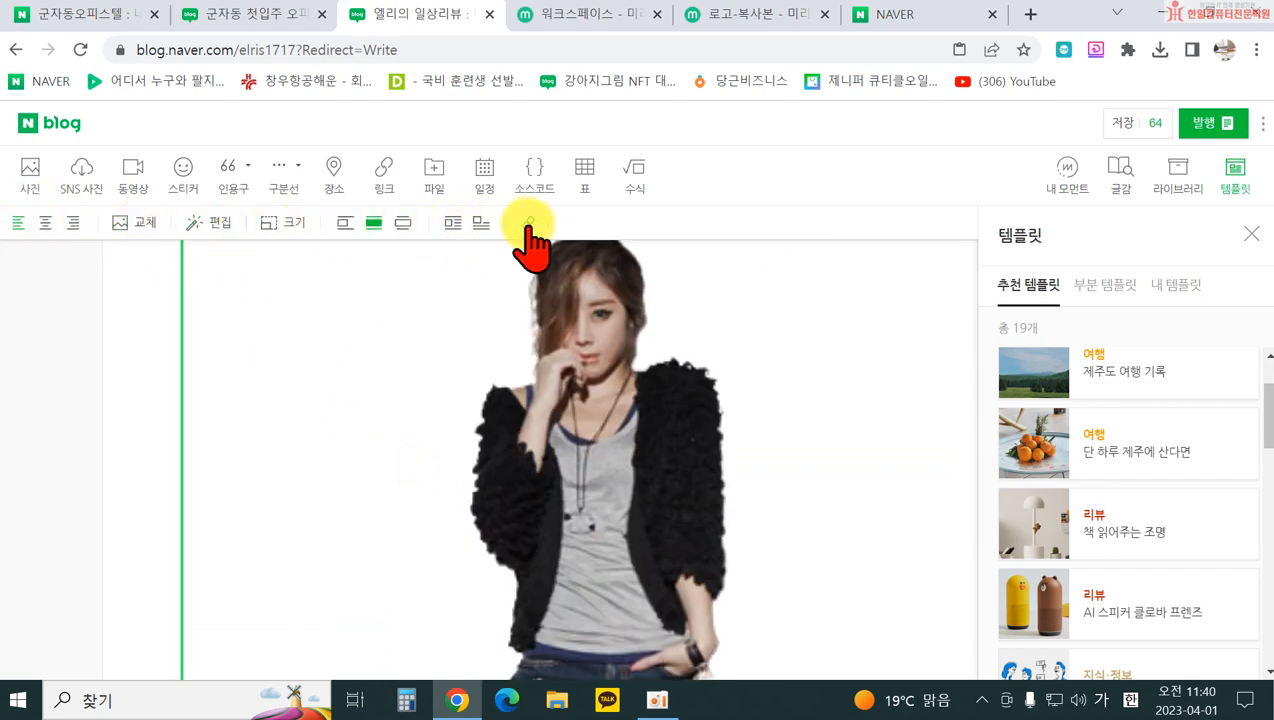
{"action": "scroll", "coordinate": [505, 470], "scroll_direction": "down", "scroll_amount": 5}
{"action": "scroll", "coordinate": [503, 490], "scroll_direction": "down", "scroll_amount": 15}
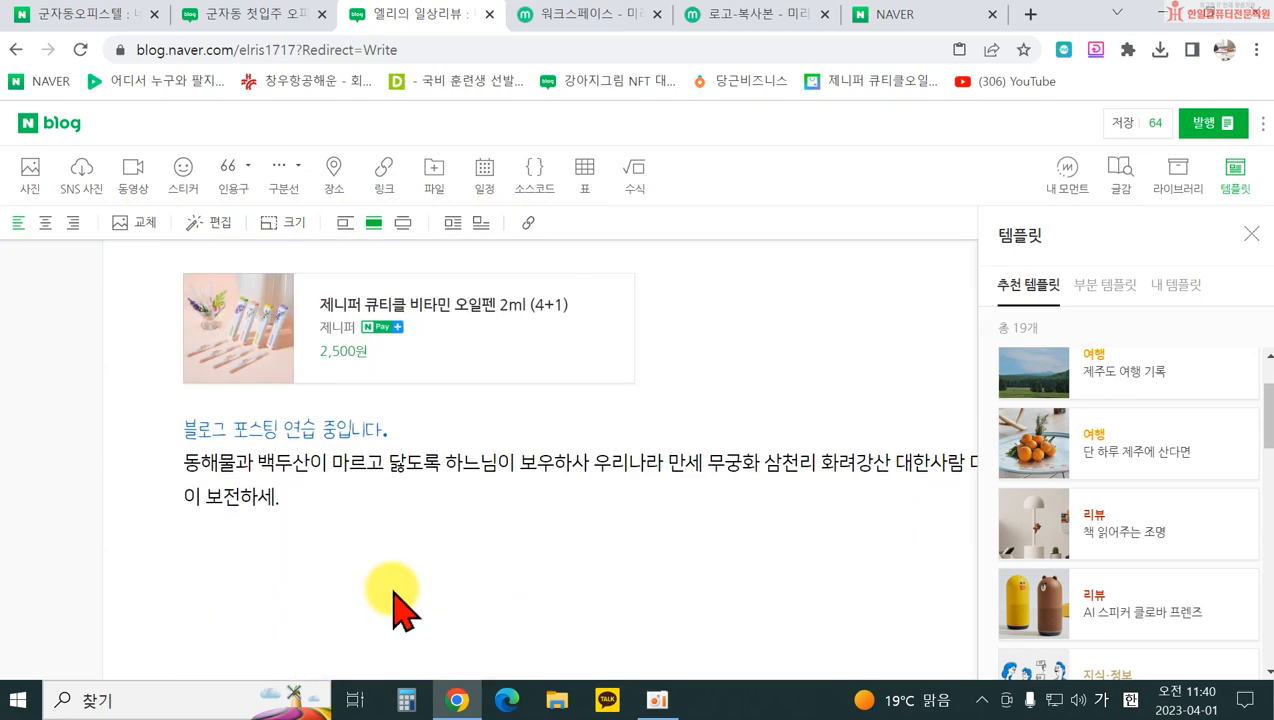
{"action": "scroll", "coordinate": [375, 520], "scroll_direction": "down", "scroll_amount": 1}
{"action": "left_click", "coordinate": [364, 432]}
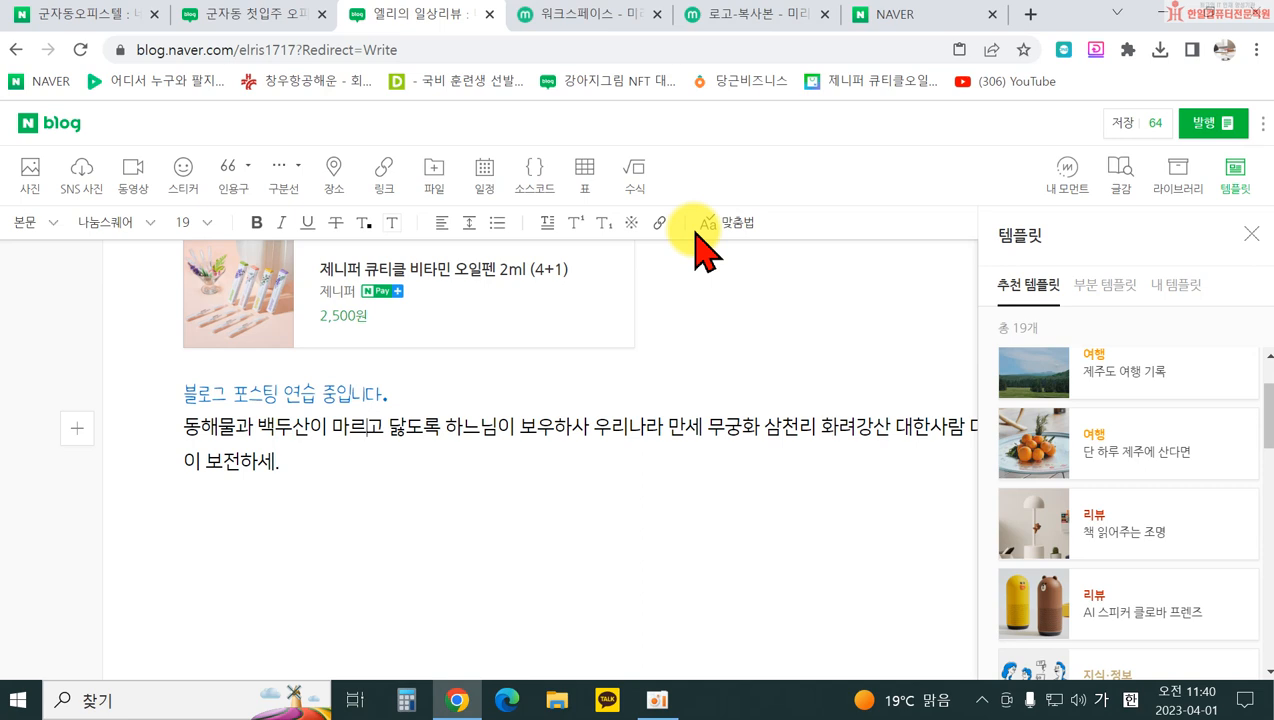
{"action": "scroll", "coordinate": [815, 333], "scroll_direction": "up", "scroll_amount": 1}
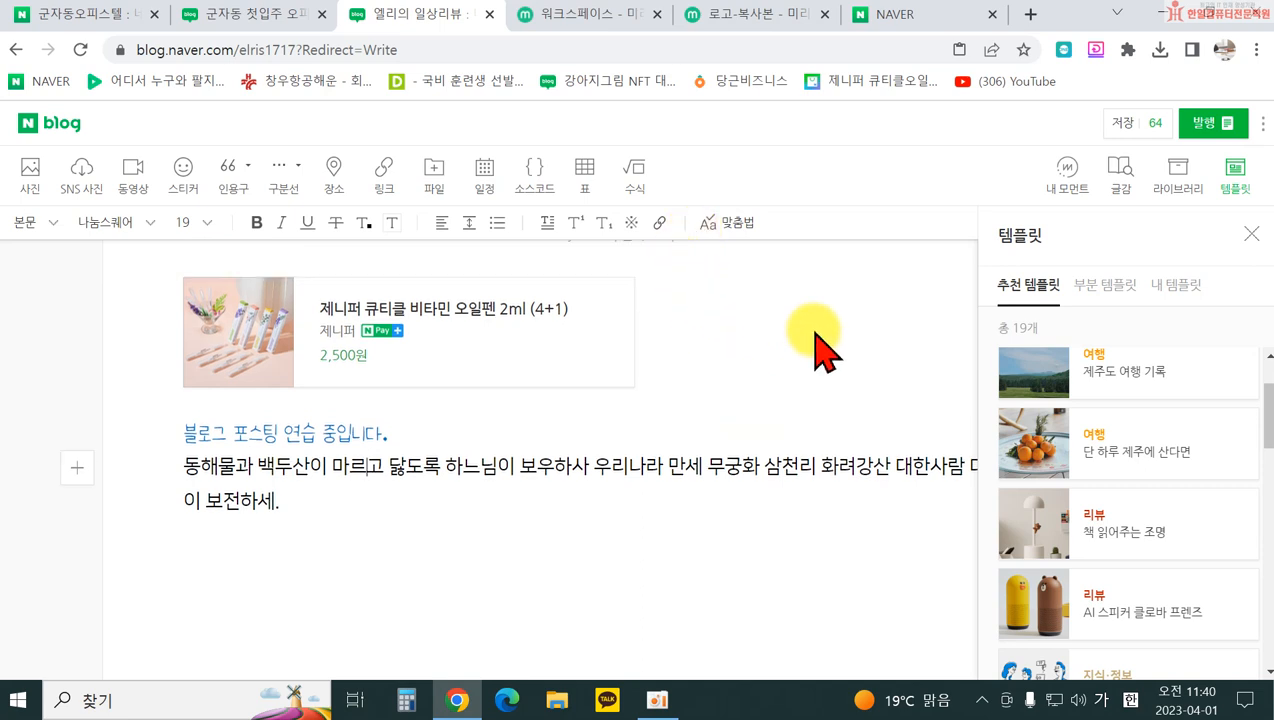
{"action": "scroll", "coordinate": [815, 340], "scroll_direction": "up", "scroll_amount": 5}
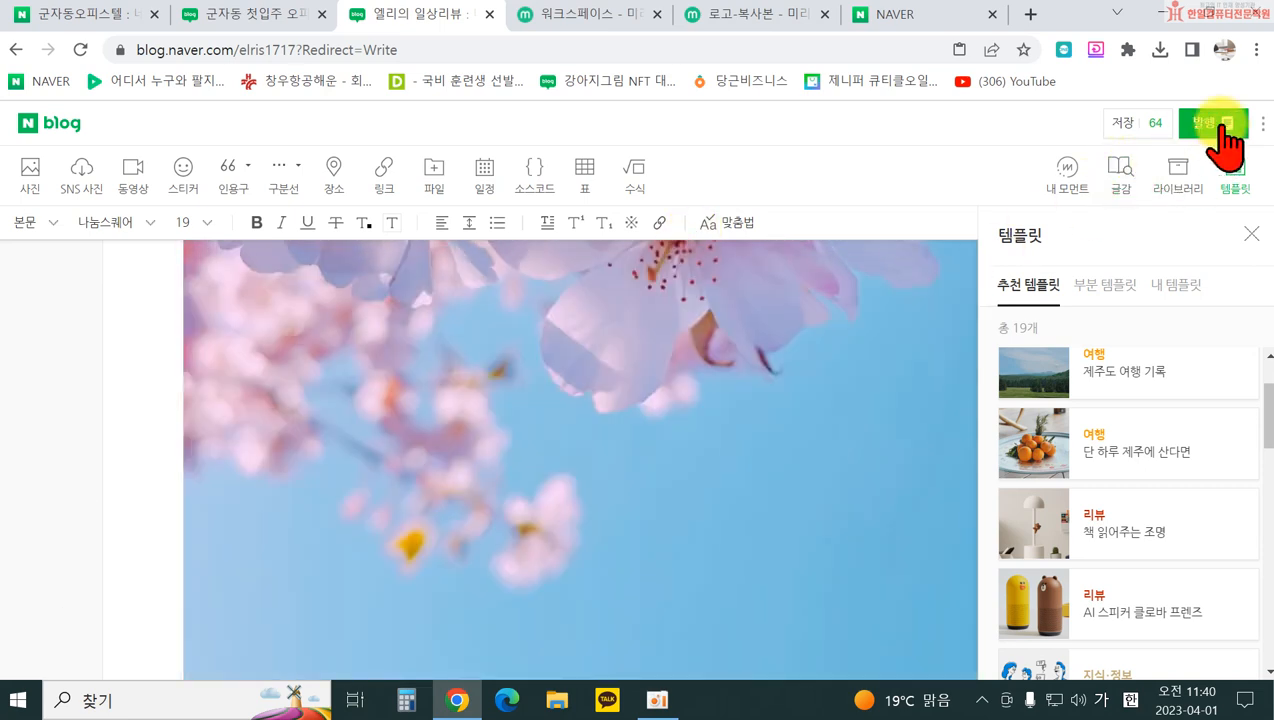
Step: Close the template suggestions panel and scroll through the draft
{"action": "left_click", "coordinate": [1249, 234]}
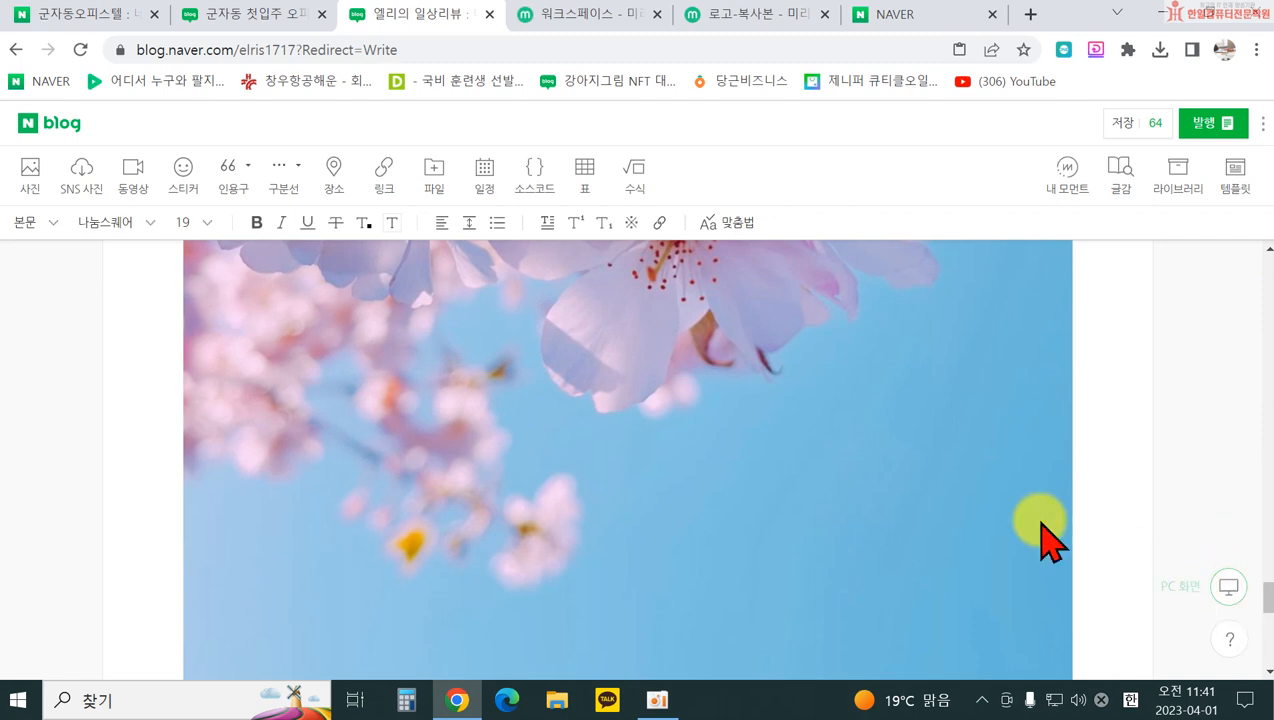
{"action": "scroll", "coordinate": [631, 428], "scroll_direction": "down", "scroll_amount": 4}
{"action": "scroll", "coordinate": [631, 428], "scroll_direction": "down", "scroll_amount": 2}
{"action": "scroll", "coordinate": [631, 430], "scroll_direction": "up", "scroll_amount": 3}
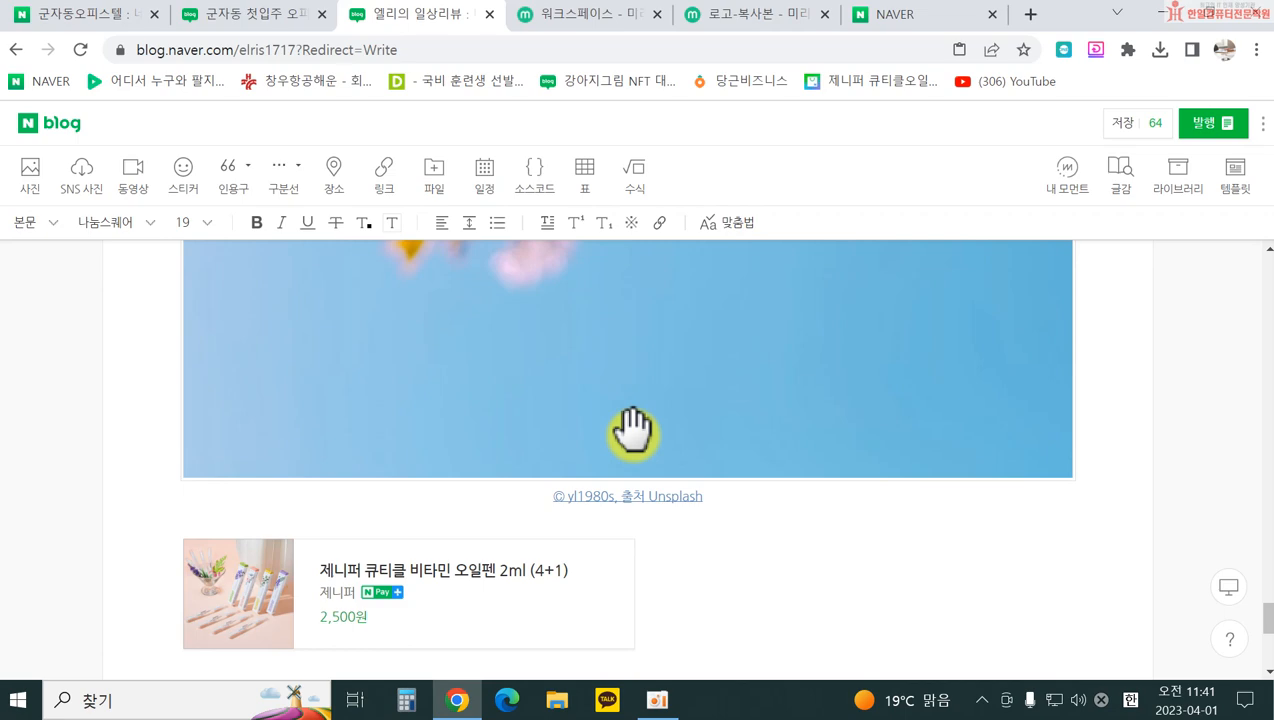
{"action": "scroll", "coordinate": [631, 430], "scroll_direction": "up", "scroll_amount": 2}
Step: Preview the post in mobile layout, then switch back to PC layout
{"action": "left_click", "coordinate": [1229, 589]}
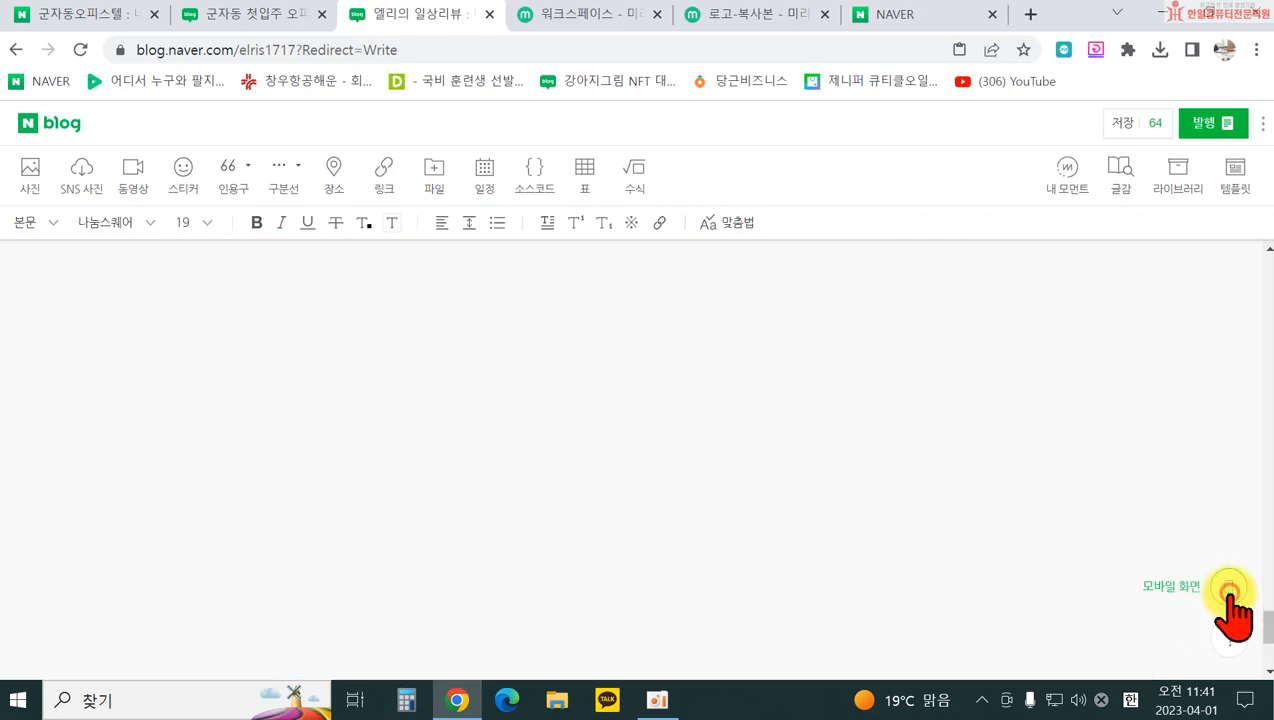
{"action": "scroll", "coordinate": [640, 485], "scroll_direction": "up", "scroll_amount": 5}
{"action": "scroll", "coordinate": [630, 477], "scroll_direction": "down", "scroll_amount": 15}
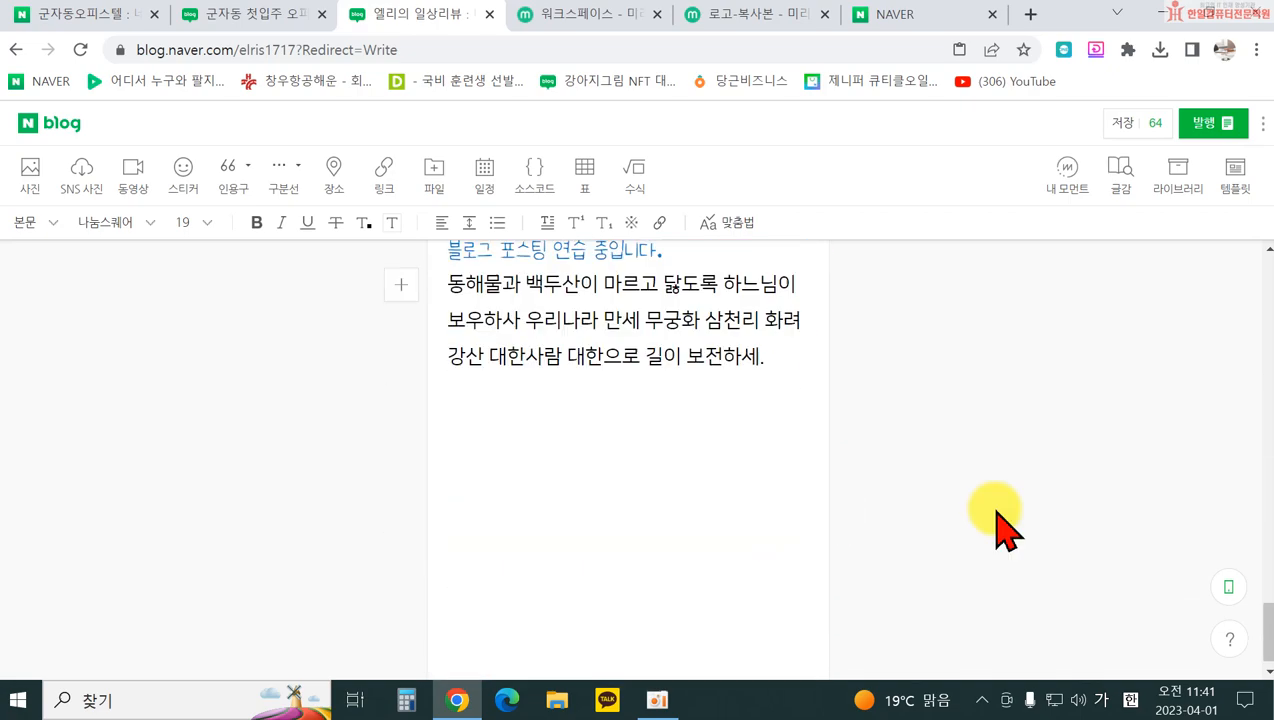
{"action": "left_click", "coordinate": [1229, 589]}
{"action": "scroll", "coordinate": [820, 510], "scroll_direction": "up", "scroll_amount": 10}
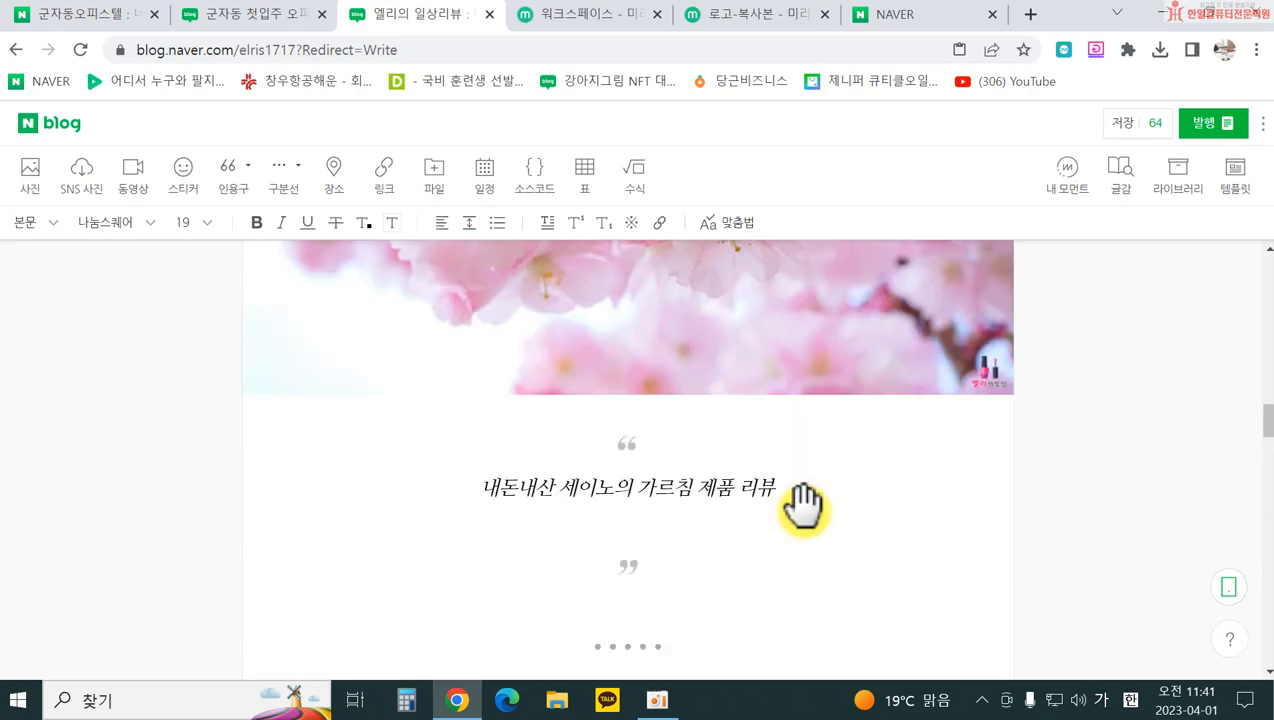
Step: Toggle between mobile and PC previews again, ending in PC layout with help topics shown
{"action": "left_click", "coordinate": [1229, 589]}
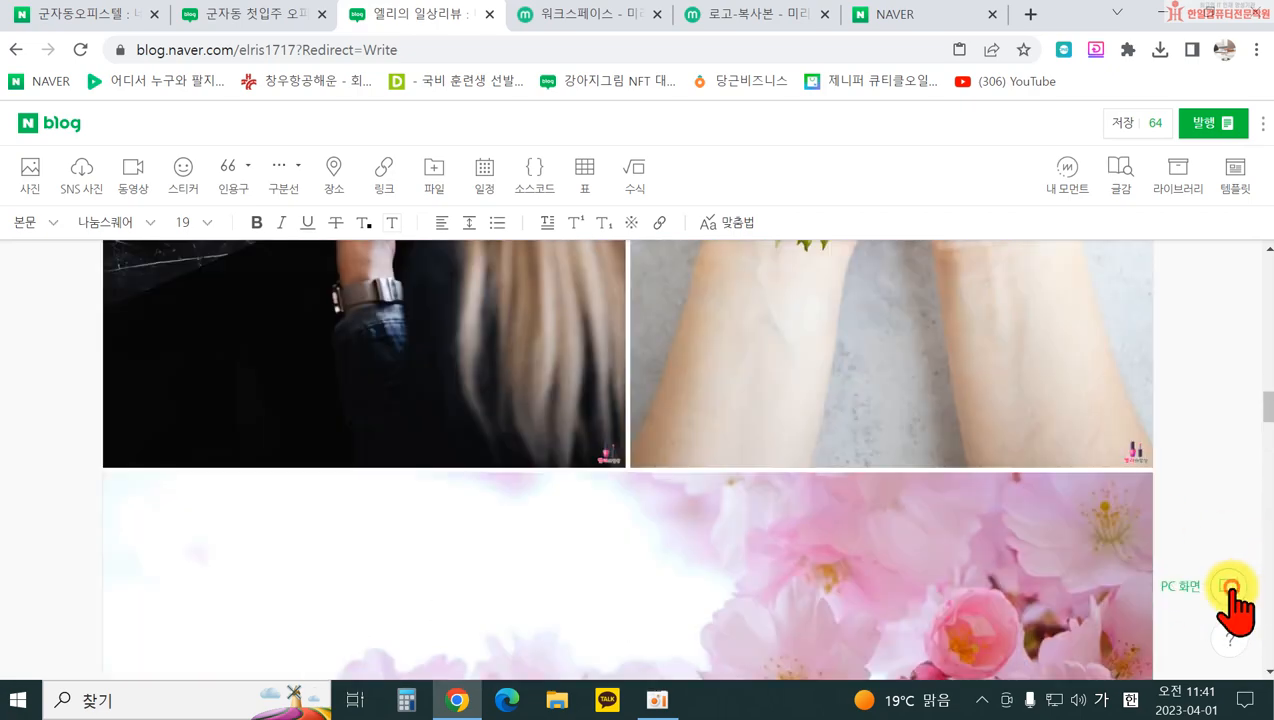
{"action": "left_click", "coordinate": [1229, 589]}
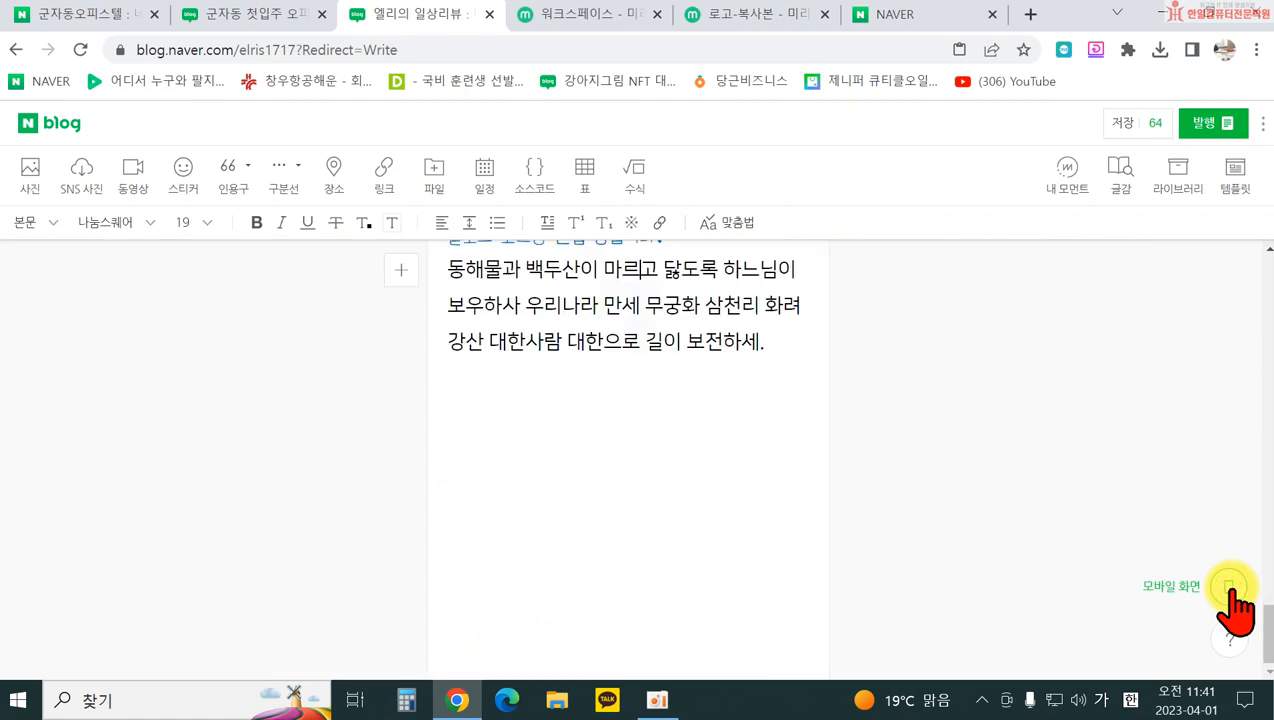
{"action": "scroll", "coordinate": [981, 526], "scroll_direction": "up", "scroll_amount": 10}
{"action": "left_click", "coordinate": [1229, 590]}
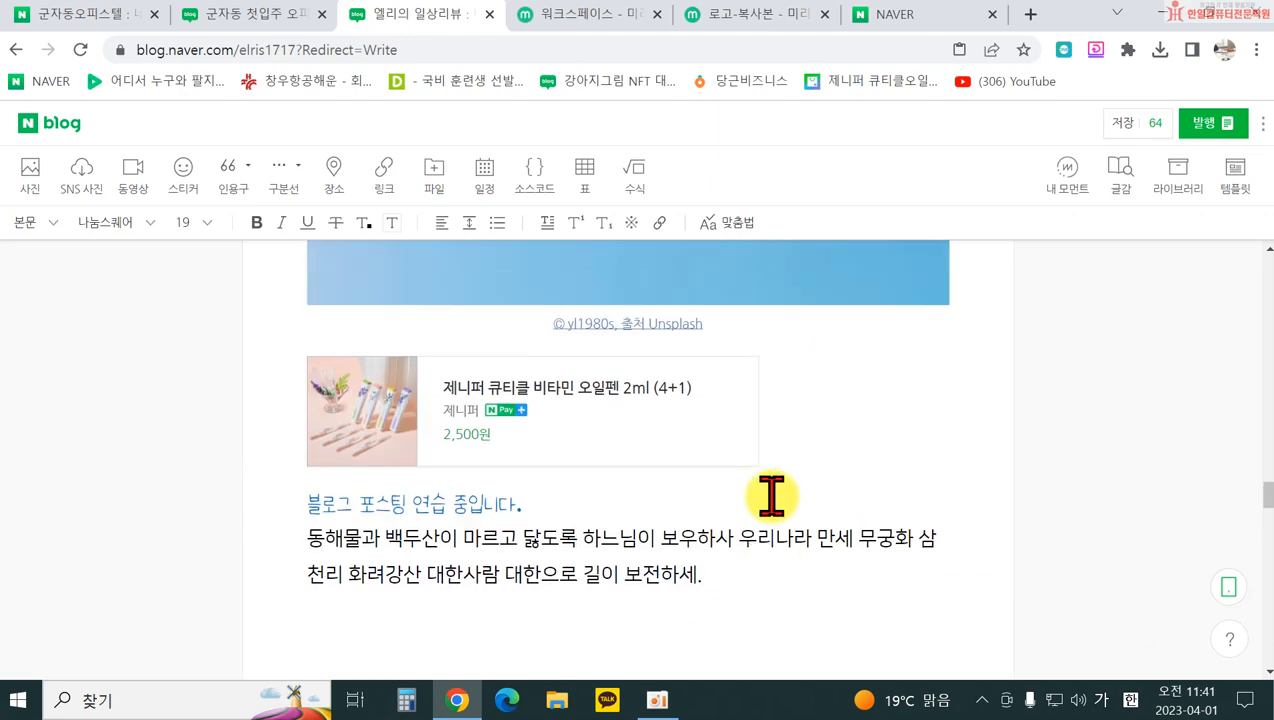
{"action": "left_click", "coordinate": [1232, 590]}
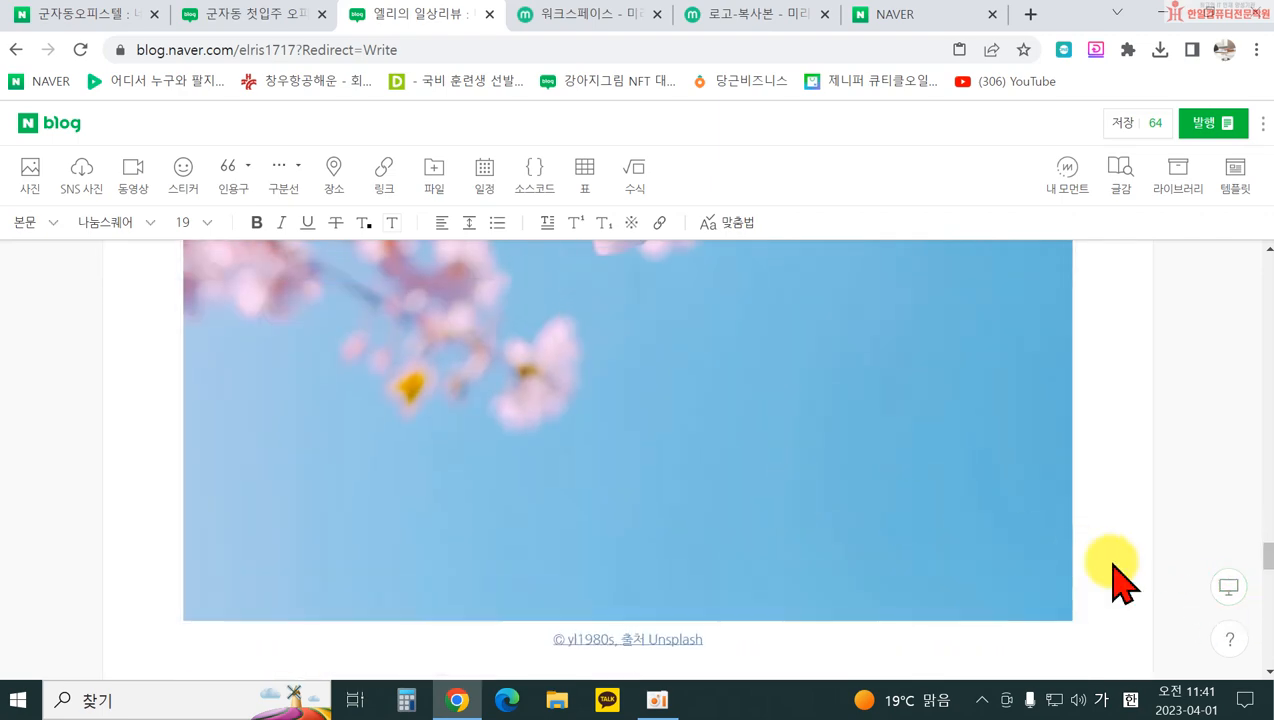
{"action": "left_click", "coordinate": [1228, 590]}
{"action": "scroll", "coordinate": [744, 520], "scroll_direction": "up", "scroll_amount": 4}
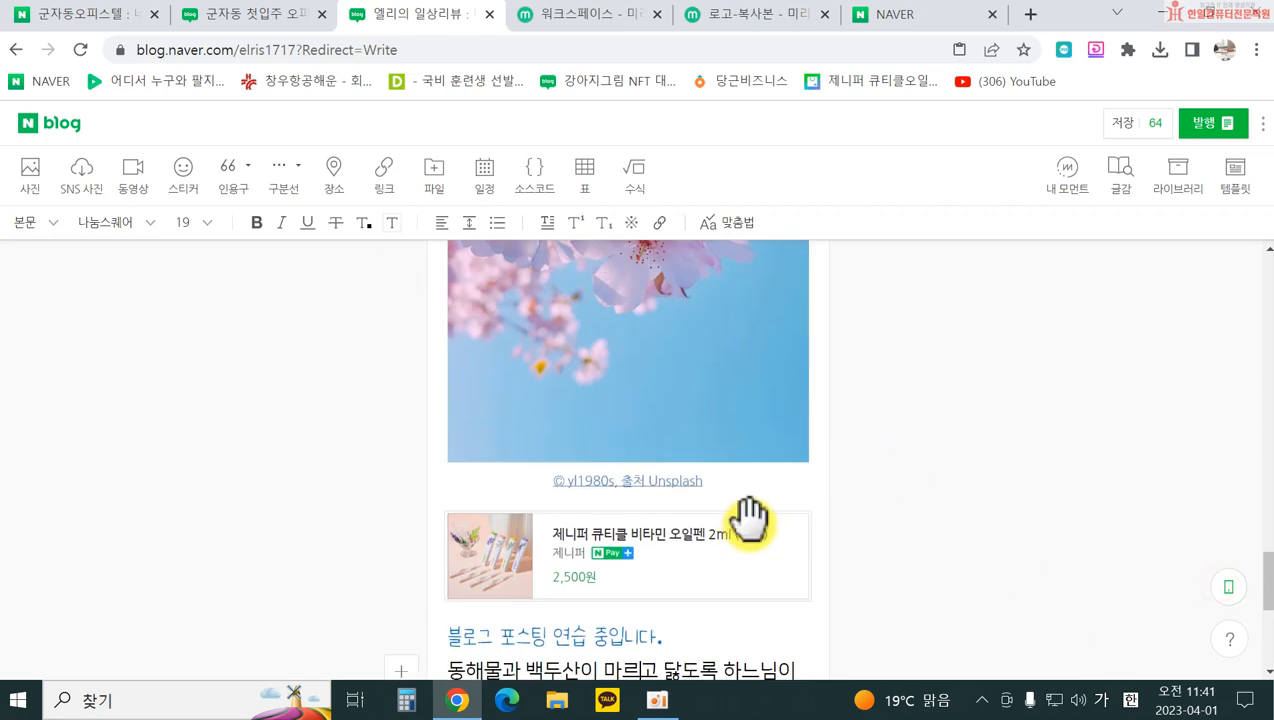
{"action": "left_click", "coordinate": [1229, 592]}
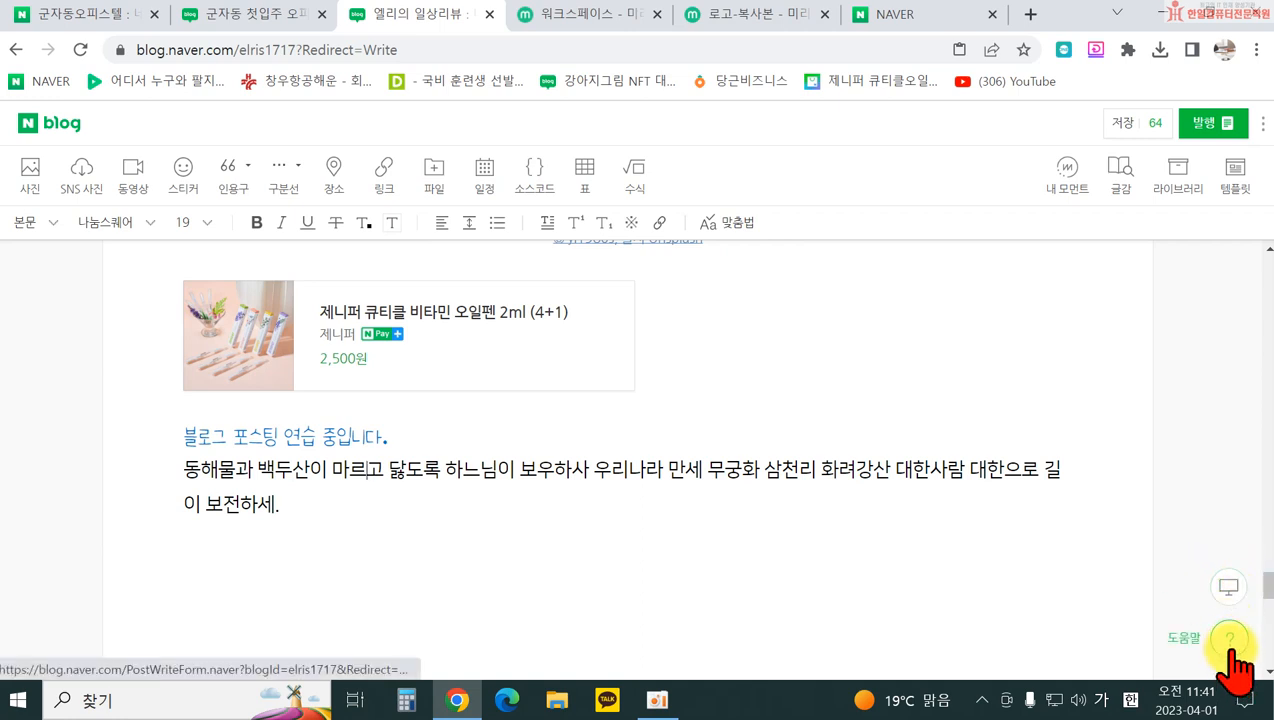
{"action": "left_click", "coordinate": [1230, 640]}
Step: Scroll through the help topics, close the help panel, and temp-save the draft
{"action": "scroll", "coordinate": [1015, 515], "scroll_direction": "down", "scroll_amount": 2}
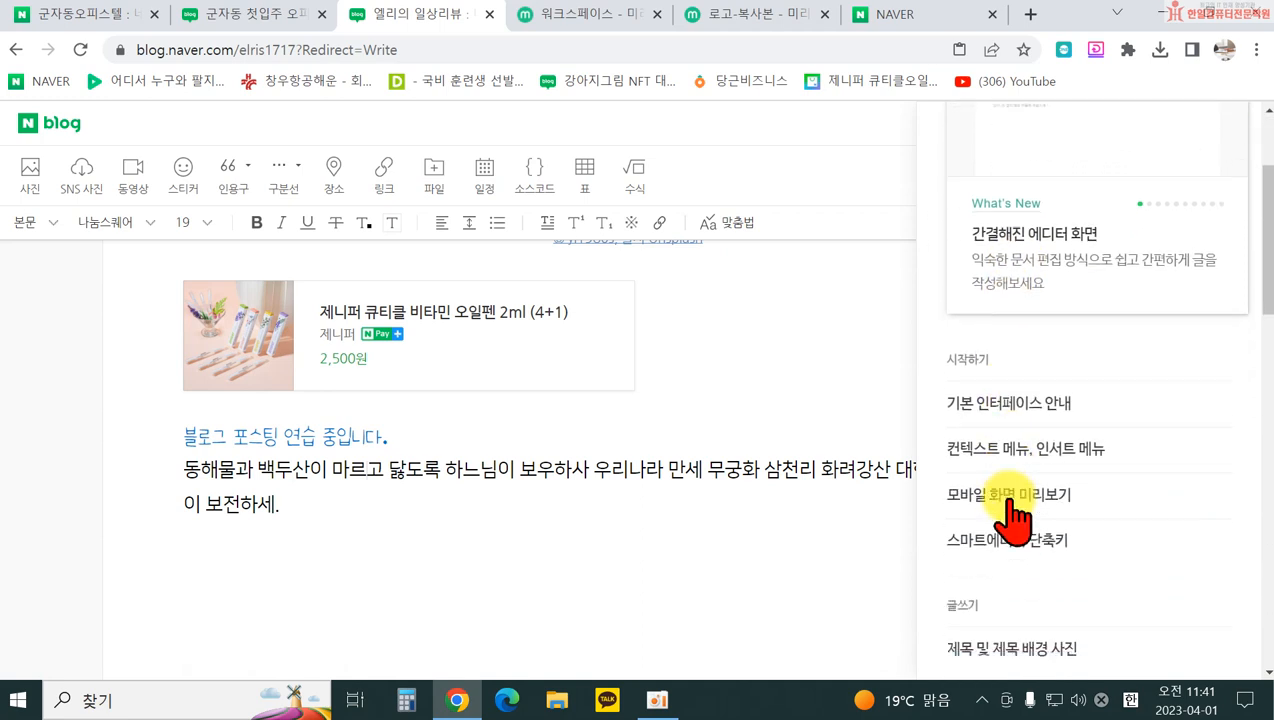
{"action": "scroll", "coordinate": [1015, 515], "scroll_direction": "down", "scroll_amount": 2}
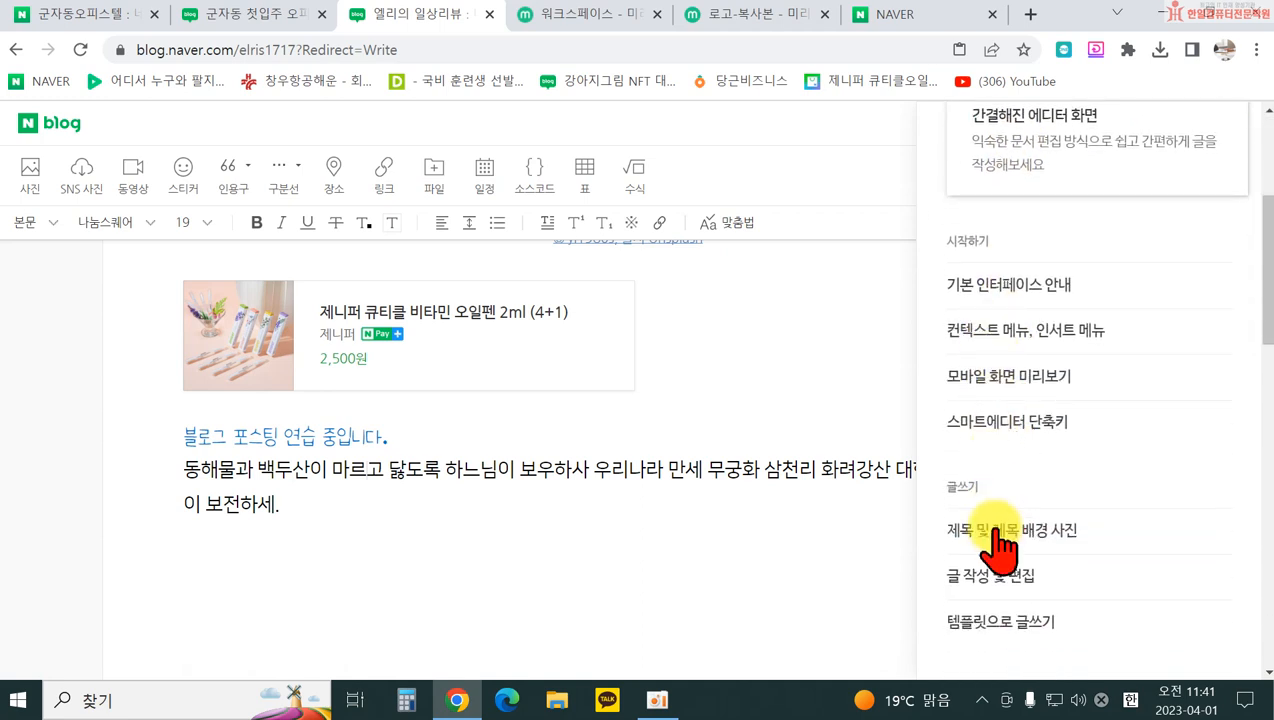
{"action": "scroll", "coordinate": [996, 528], "scroll_direction": "down", "scroll_amount": 7}
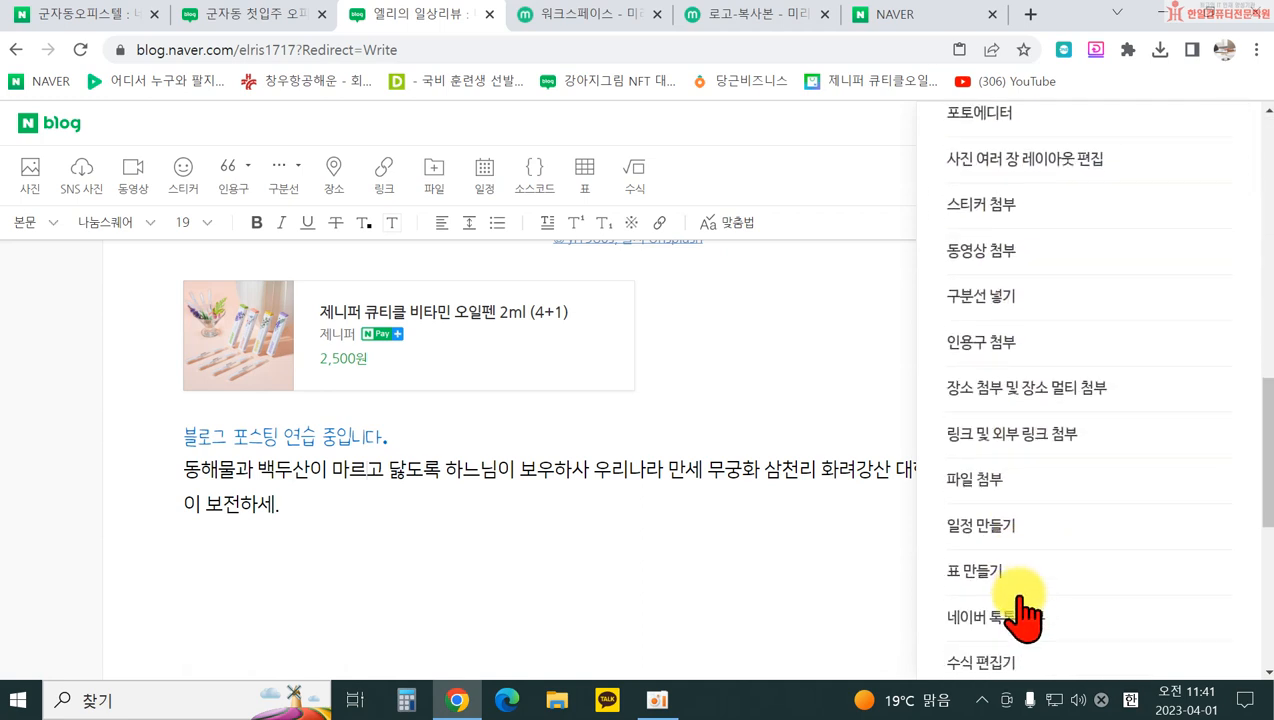
{"action": "scroll", "coordinate": [1022, 610], "scroll_direction": "down", "scroll_amount": 5}
{"action": "scroll", "coordinate": [990, 520], "scroll_direction": "up", "scroll_amount": 15}
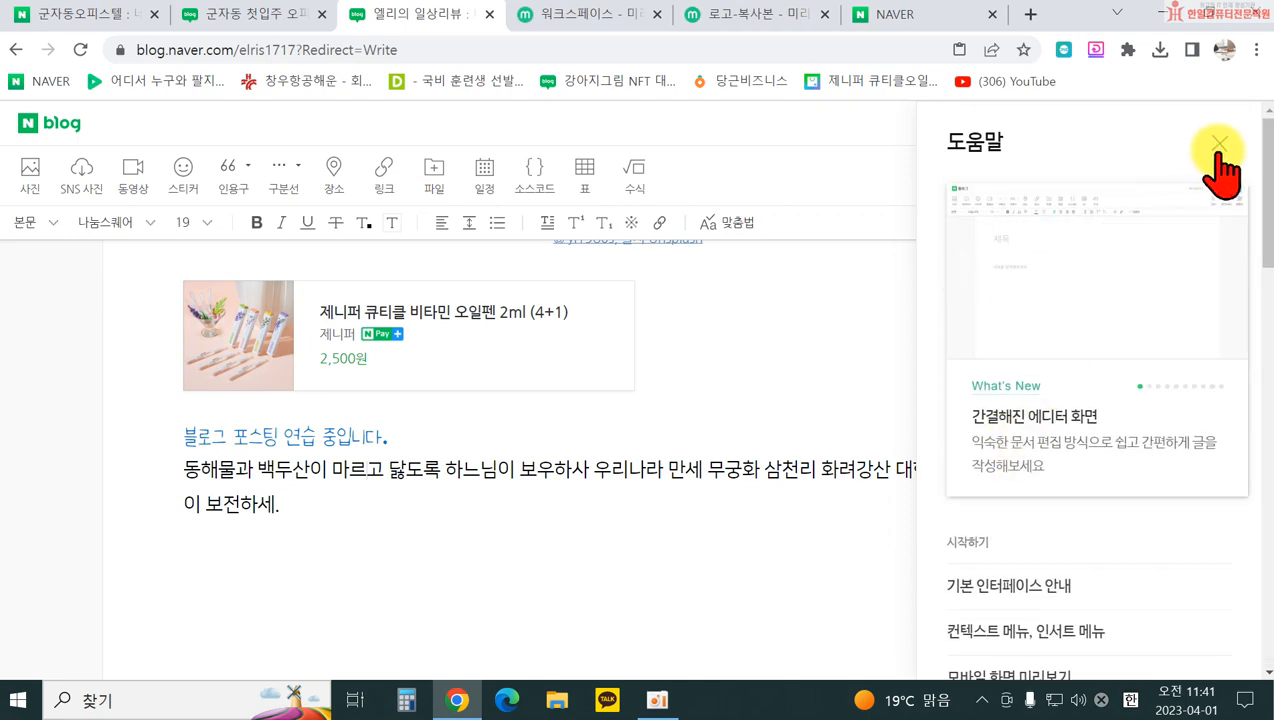
{"action": "left_click", "coordinate": [1217, 150]}
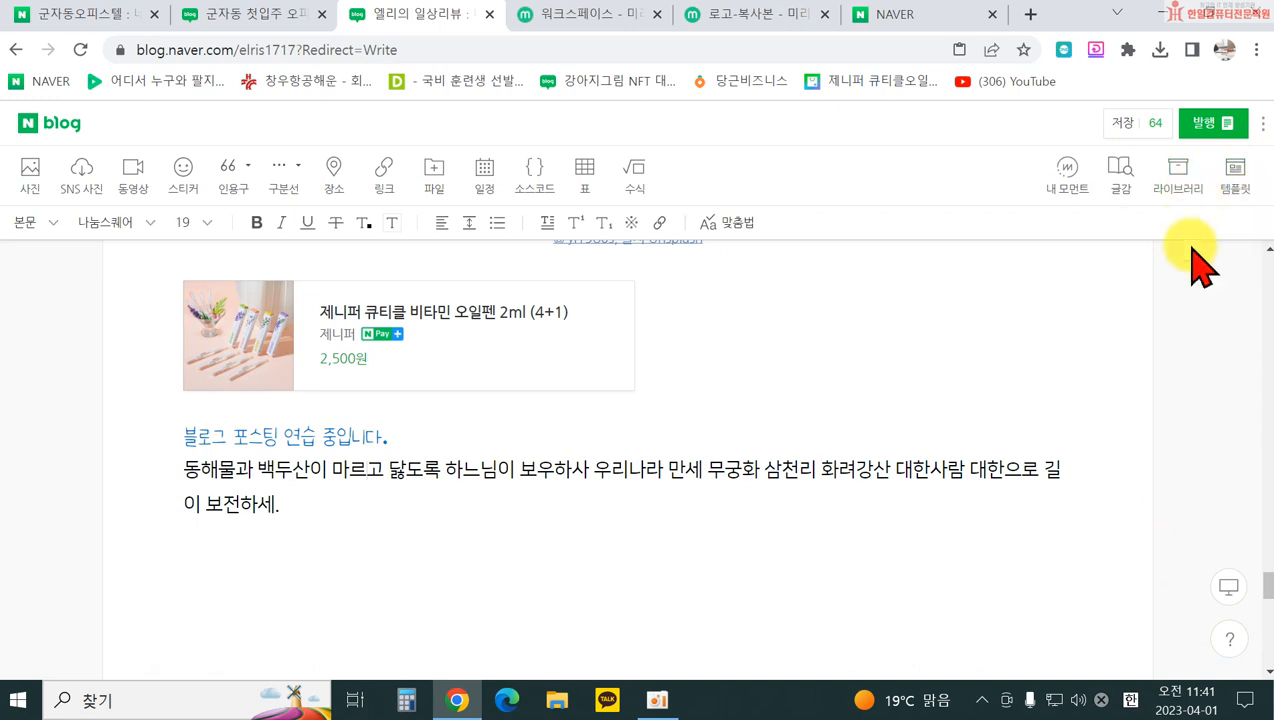
{"action": "scroll", "coordinate": [421, 483], "scroll_direction": "up", "scroll_amount": 7}
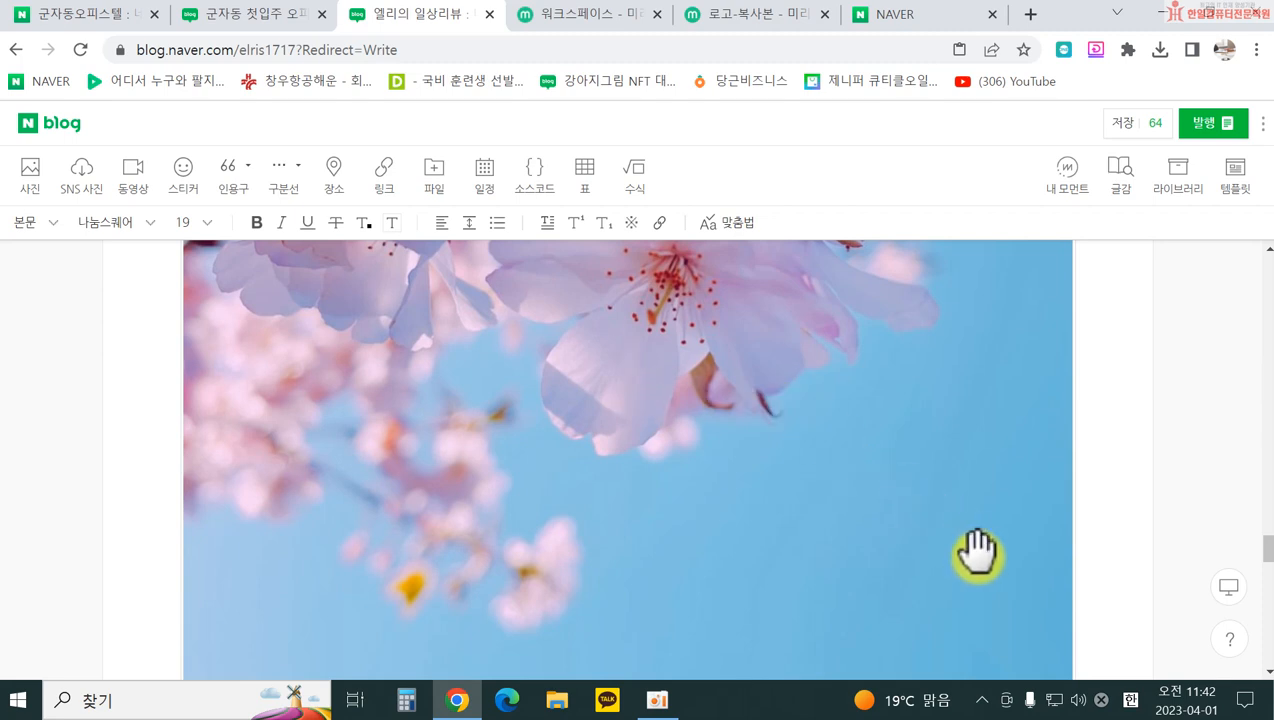
{"action": "left_click", "coordinate": [1123, 127]}
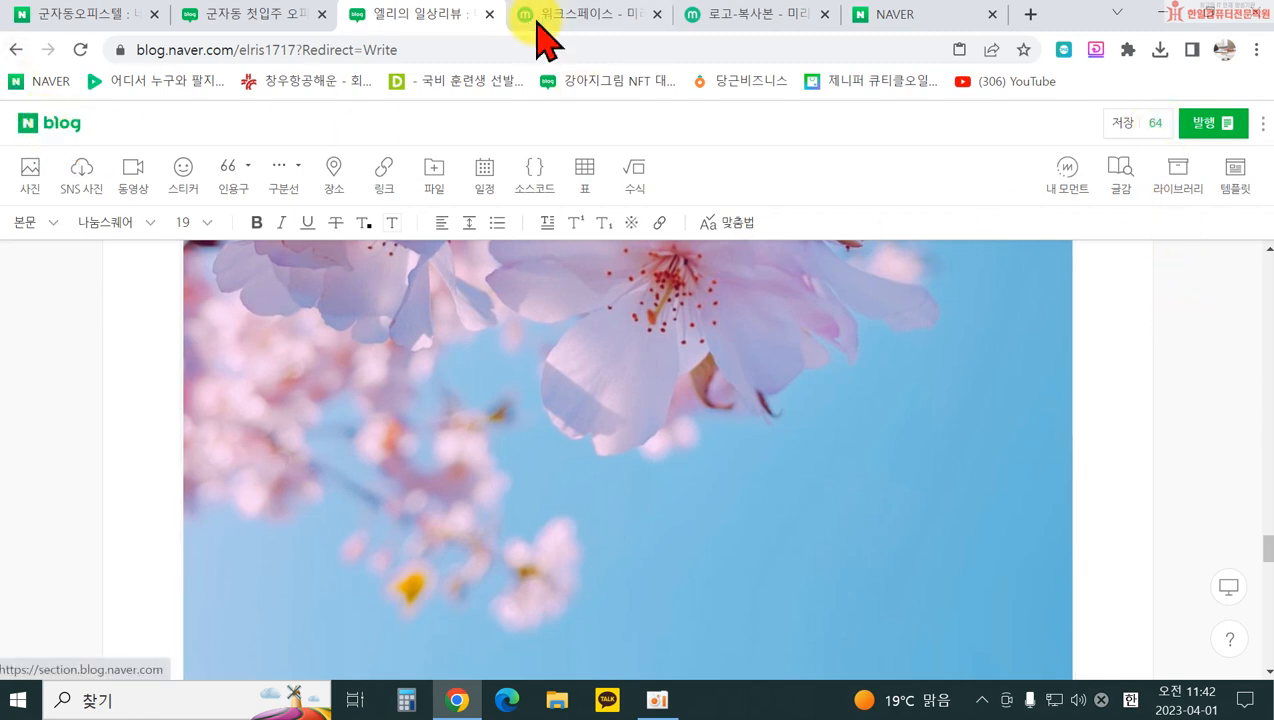
Step: Open a new post from your blog via 내메뉴 > 글쓰기 and show the 59 saved drafts
{"action": "left_click", "coordinate": [48, 125]}
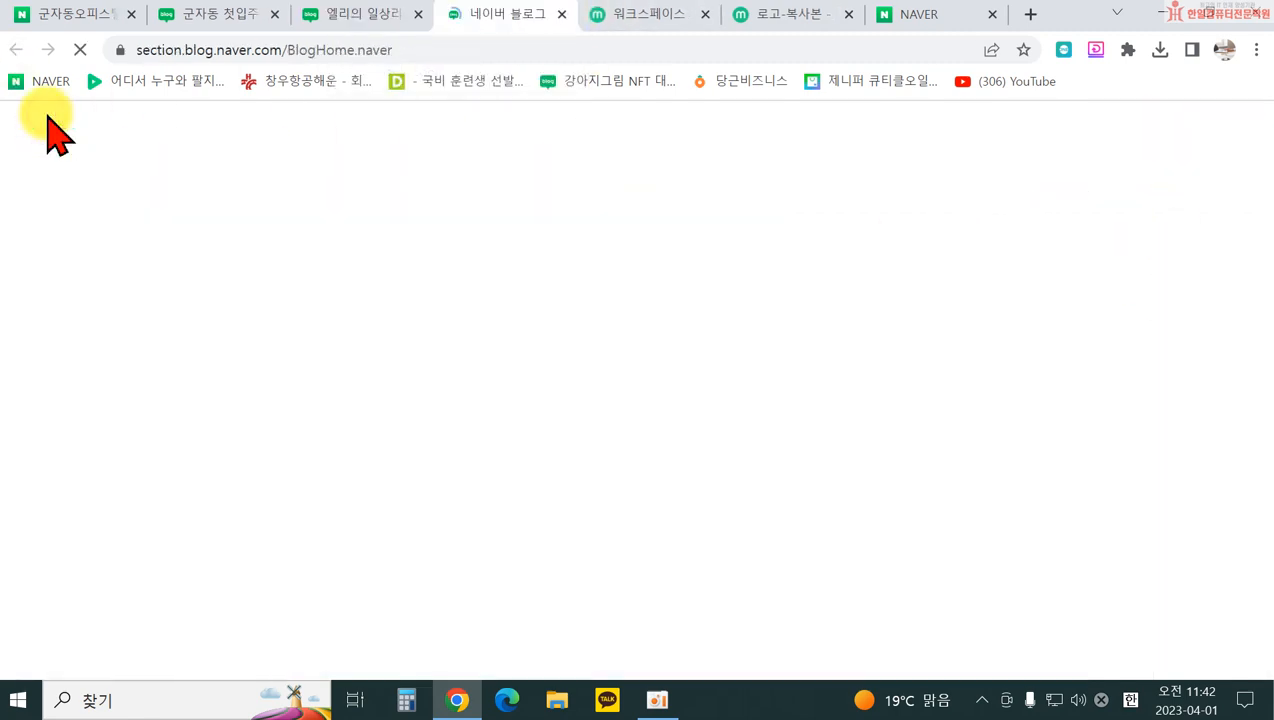
{"action": "left_click", "coordinate": [961, 532]}
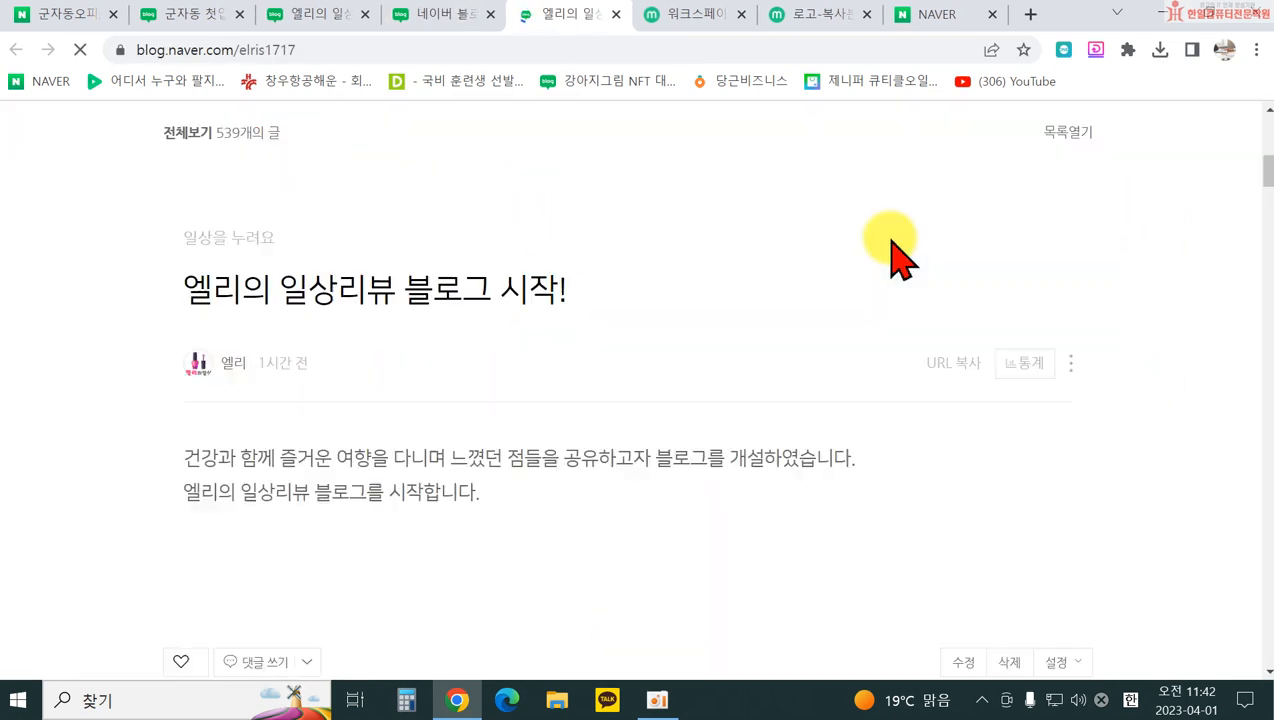
{"action": "scroll", "coordinate": [981, 180], "scroll_direction": "up", "scroll_amount": 3}
{"action": "left_click", "coordinate": [981, 118]}
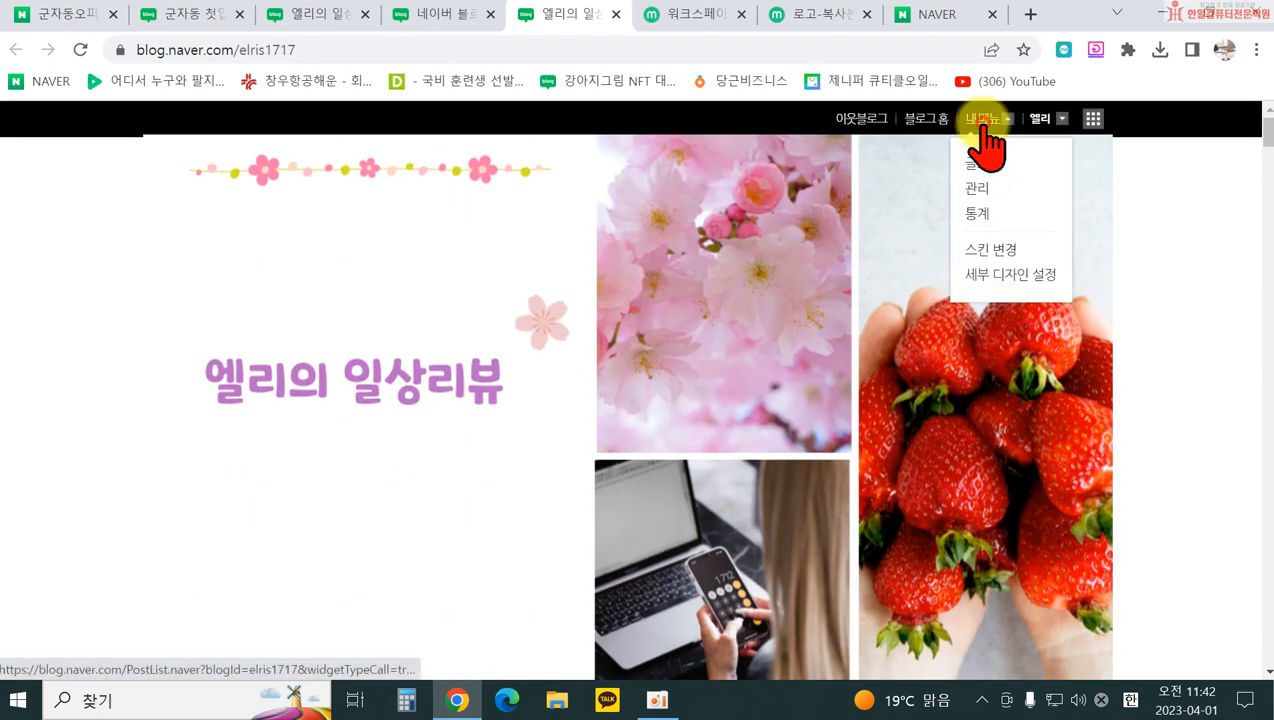
{"action": "left_click", "coordinate": [980, 172]}
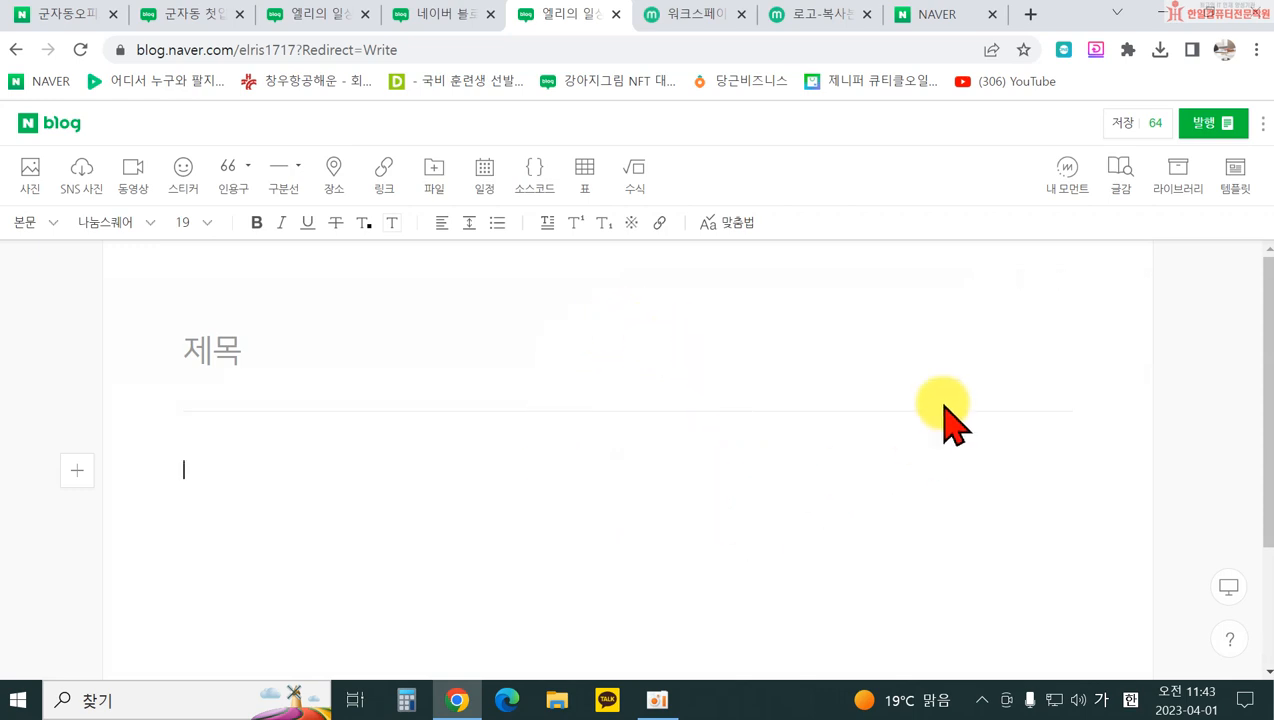
{"action": "left_click", "coordinate": [1156, 122]}
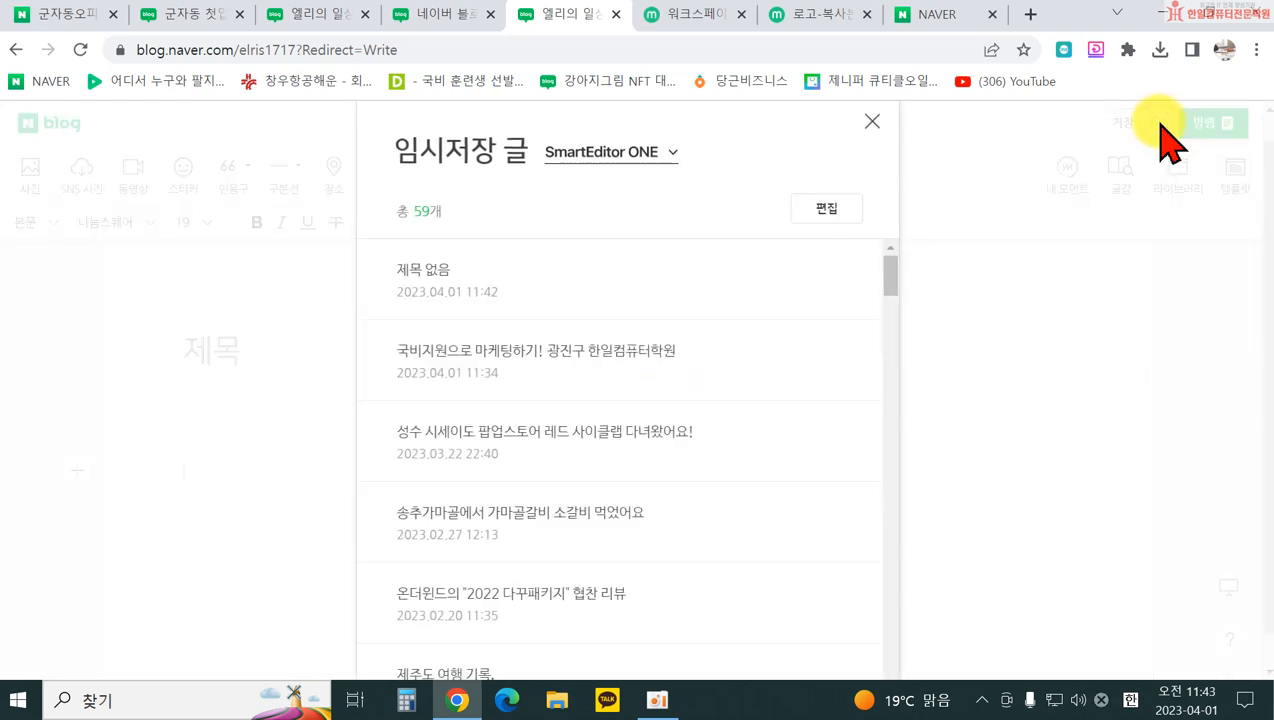
Step: Reload the most recent untitled draft and scroll down to its closing lines
{"action": "left_click", "coordinate": [429, 275]}
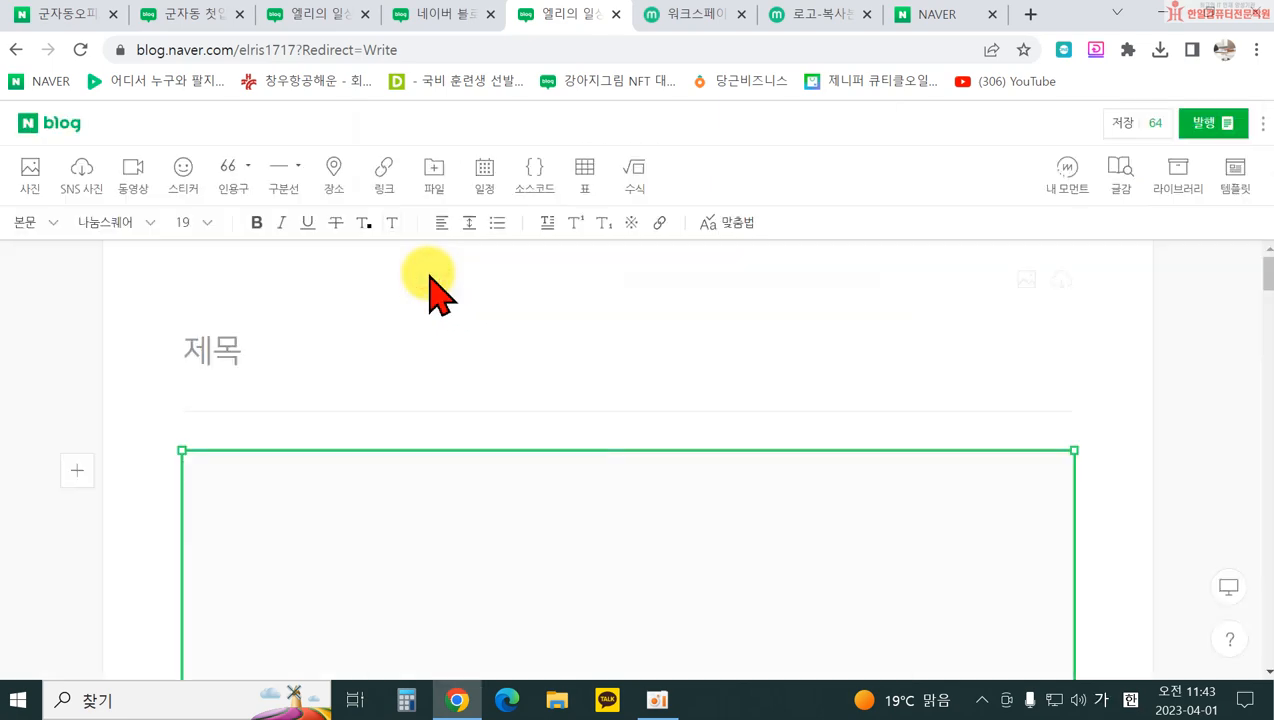
{"action": "scroll", "coordinate": [725, 560], "scroll_direction": "down", "scroll_amount": 5}
{"action": "scroll", "coordinate": [754, 527], "scroll_direction": "down", "scroll_amount": 15}
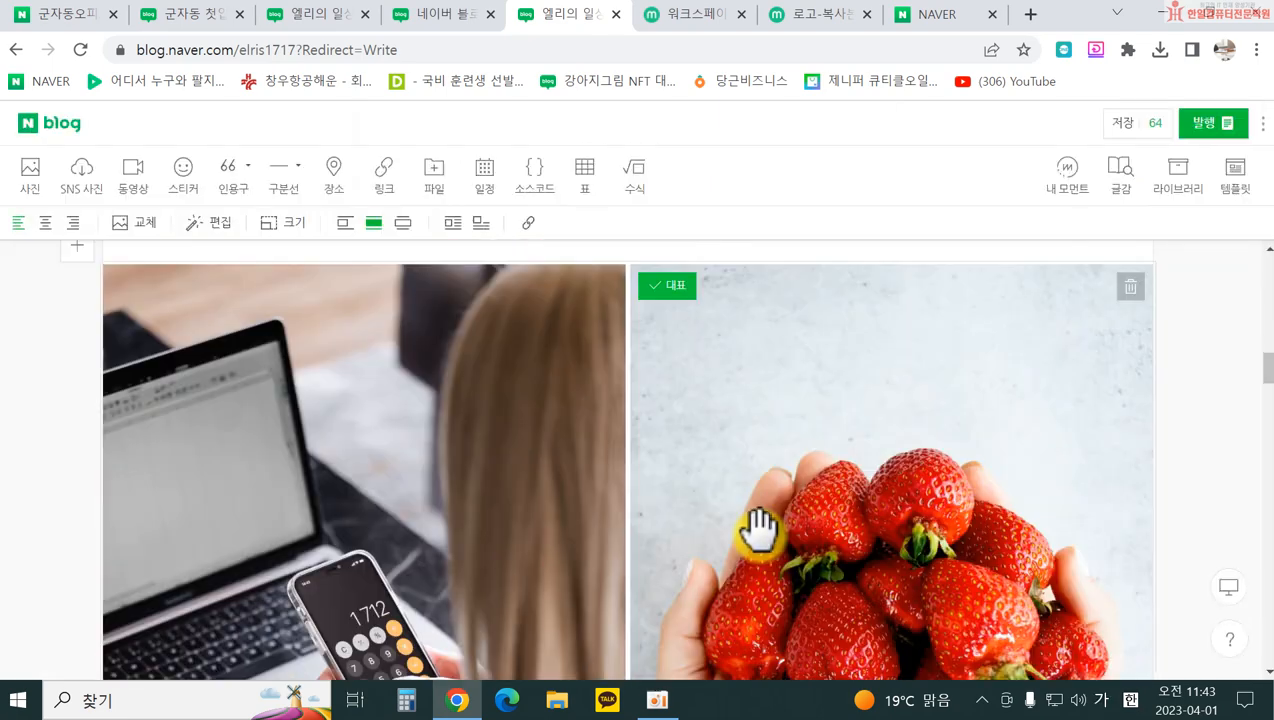
{"action": "scroll", "coordinate": [760, 550], "scroll_direction": "down", "scroll_amount": 5}
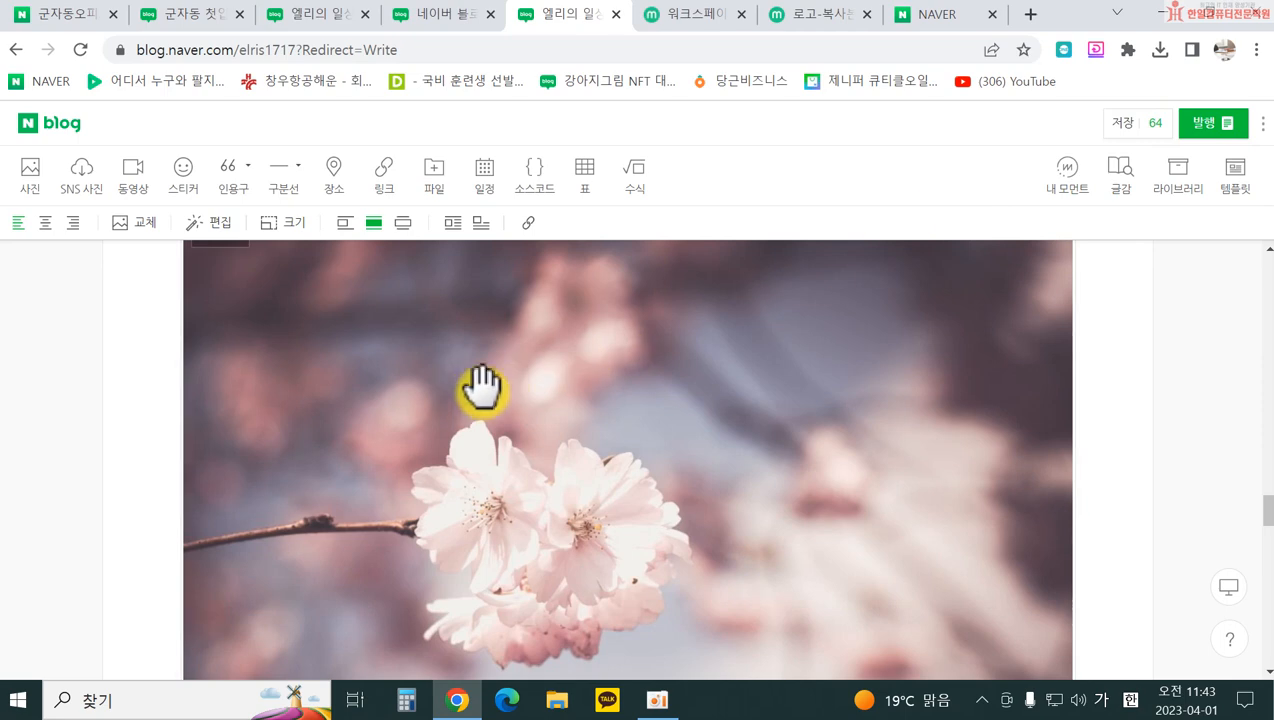
{"action": "scroll", "coordinate": [700, 475], "scroll_direction": "down", "scroll_amount": 5}
{"action": "scroll", "coordinate": [685, 500], "scroll_direction": "down", "scroll_amount": 10}
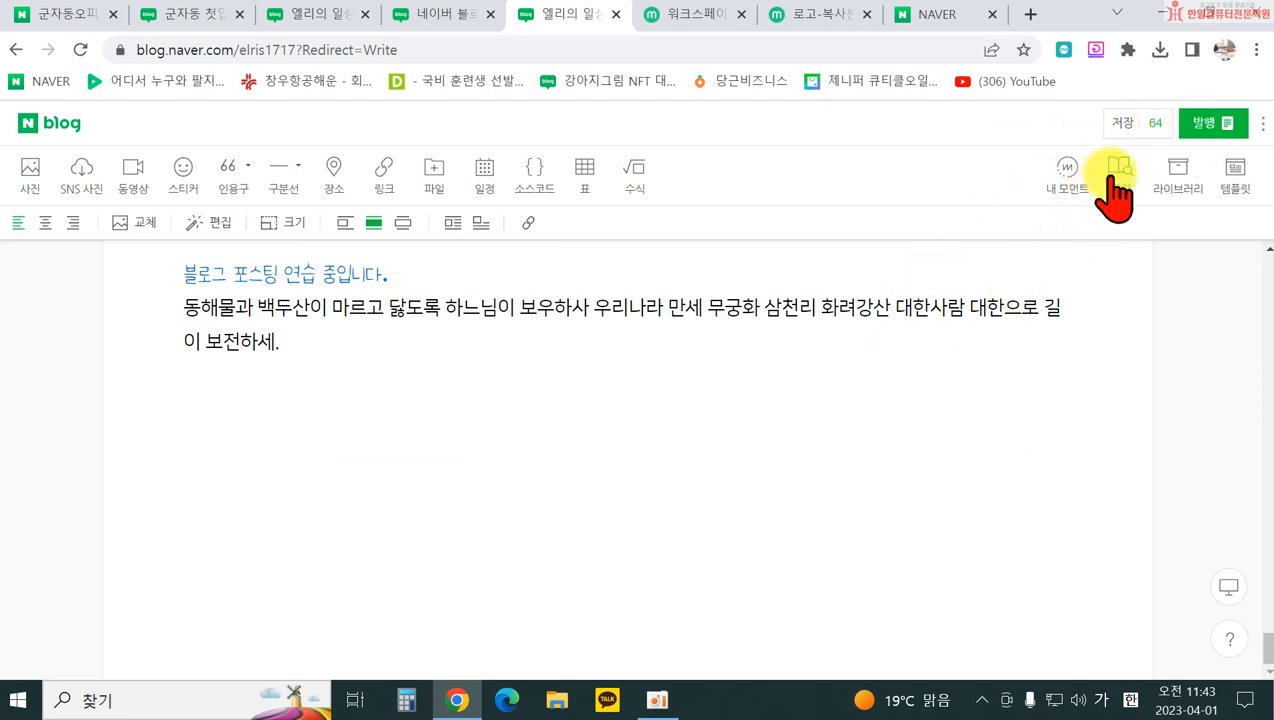
{"action": "left_click", "coordinate": [1200, 140]}
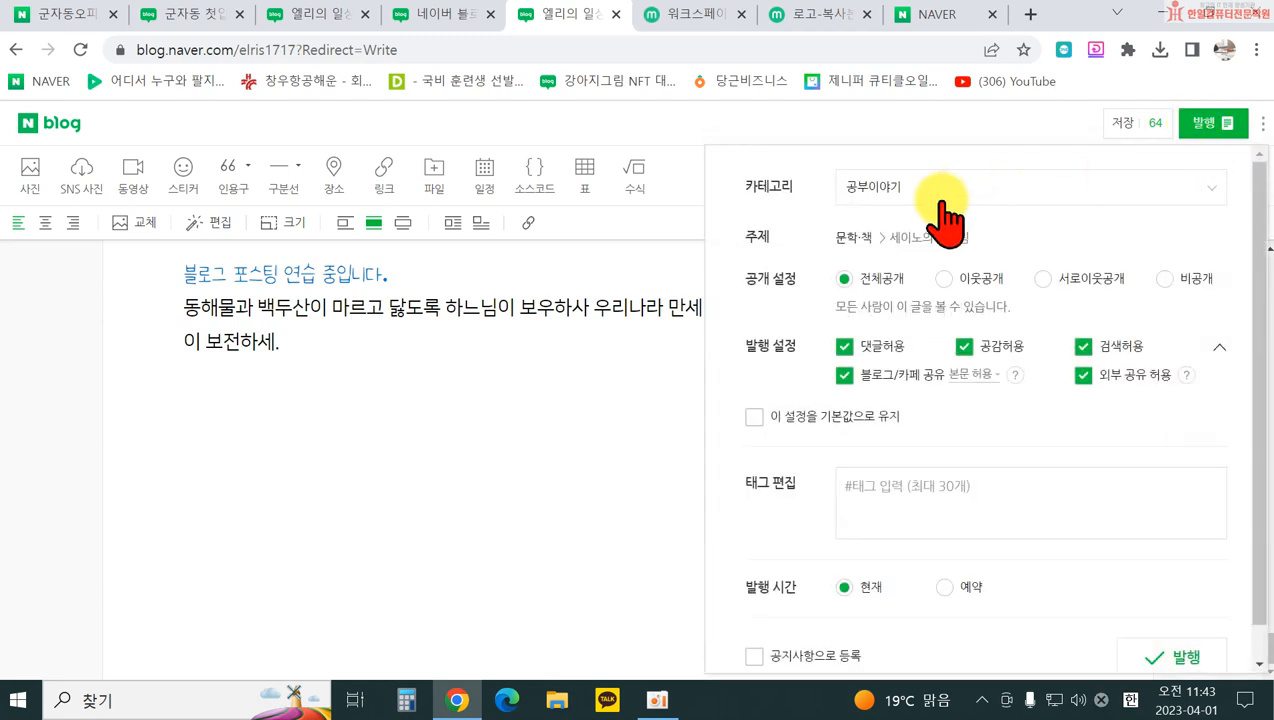
{"action": "left_click", "coordinate": [902, 192]}
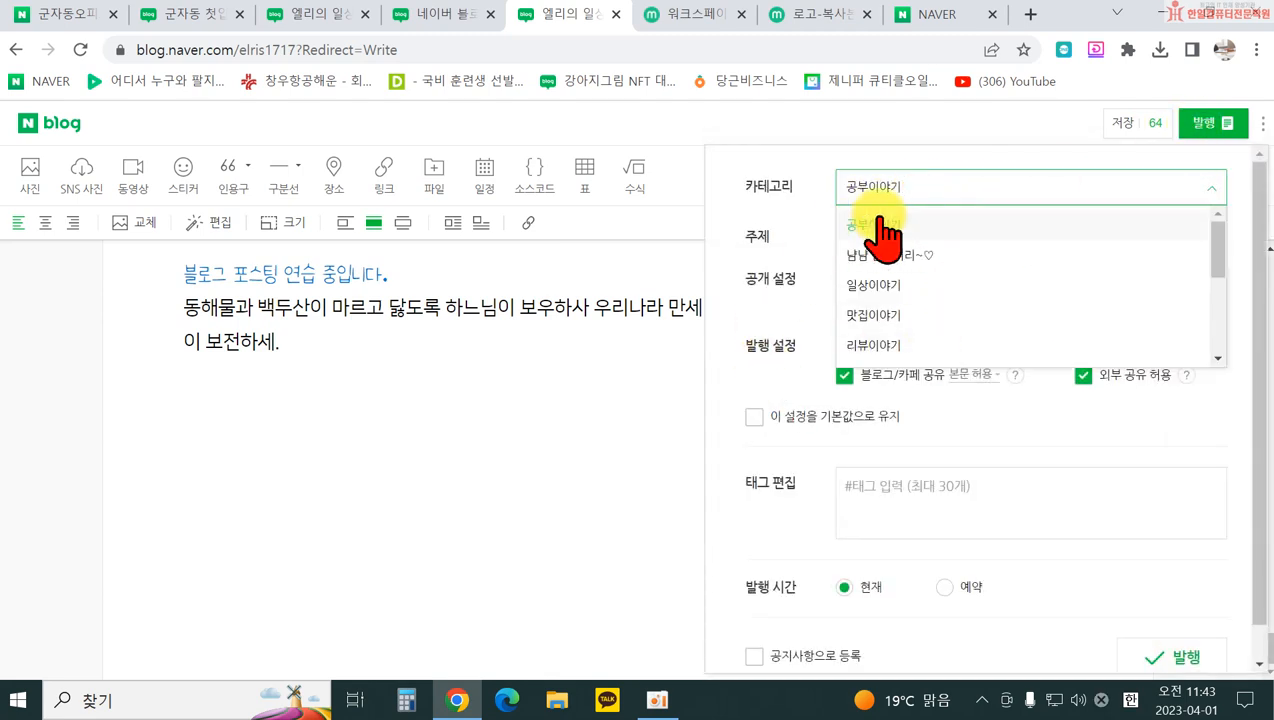
{"action": "scroll", "coordinate": [900, 330], "scroll_direction": "down", "scroll_amount": 3}
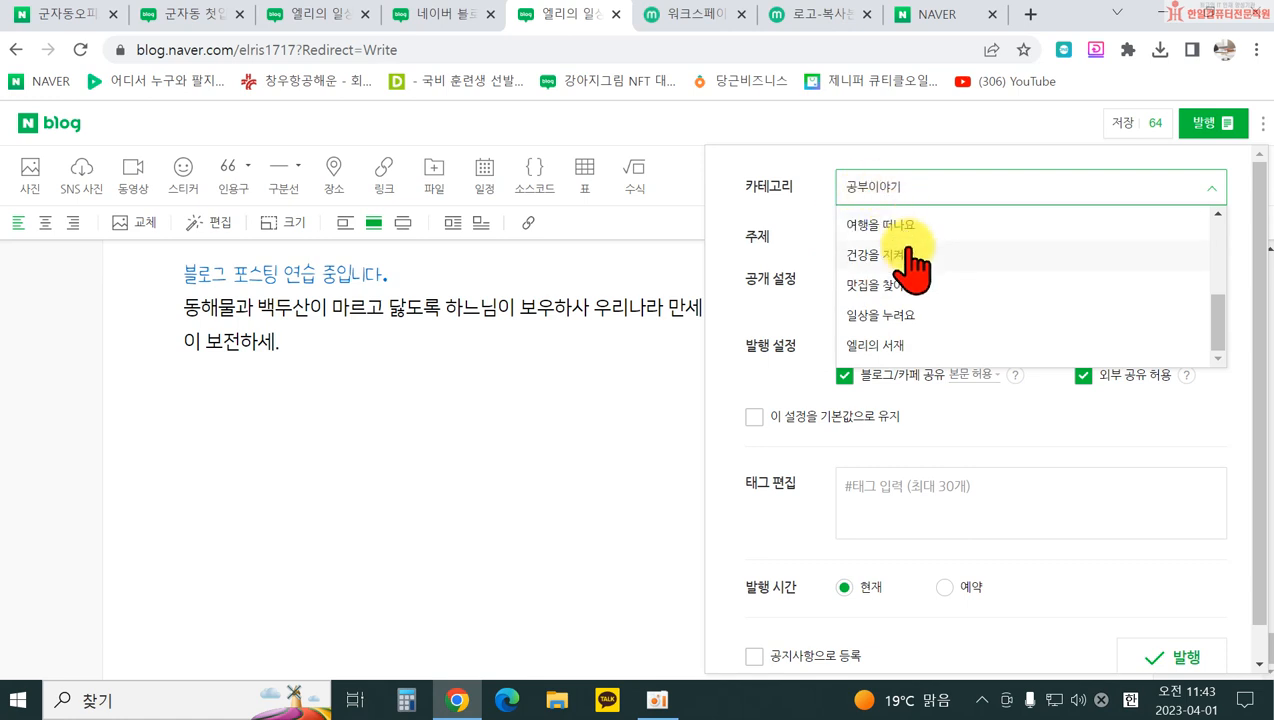
{"action": "left_click", "coordinate": [736, 250]}
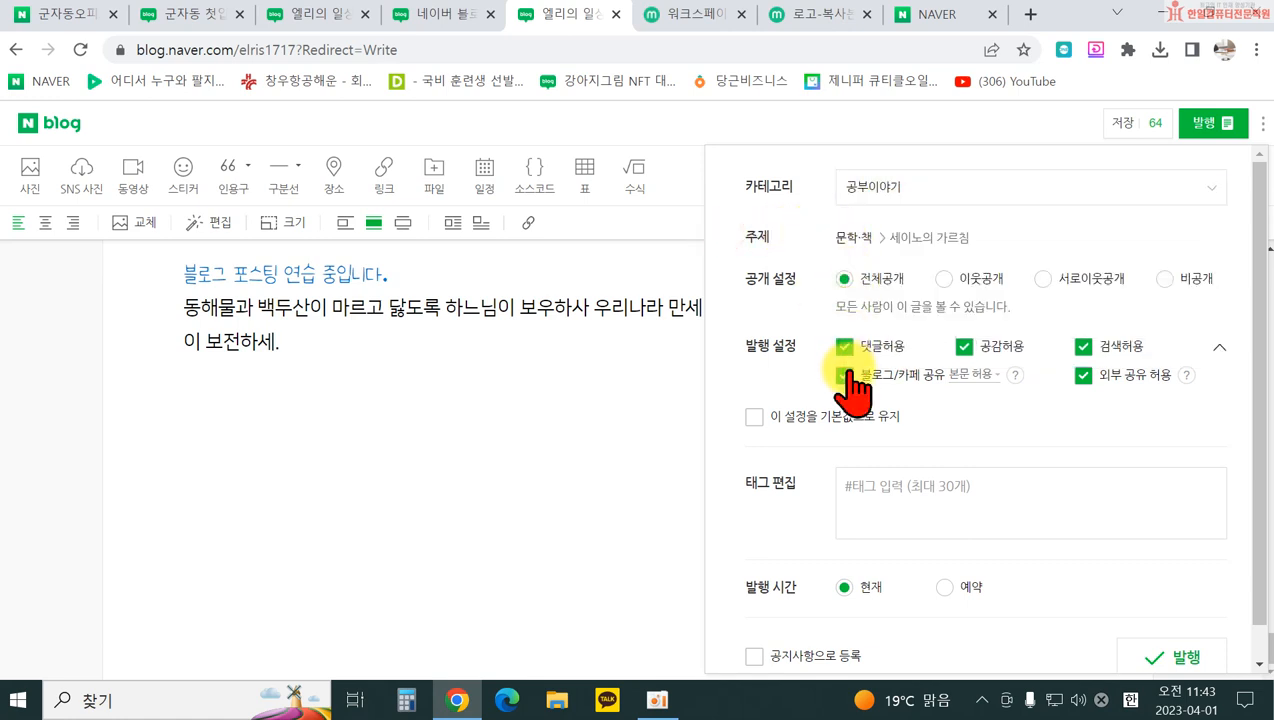
{"action": "scroll", "coordinate": [853, 398], "scroll_direction": "down", "scroll_amount": 1}
{"action": "left_click", "coordinate": [853, 468]}
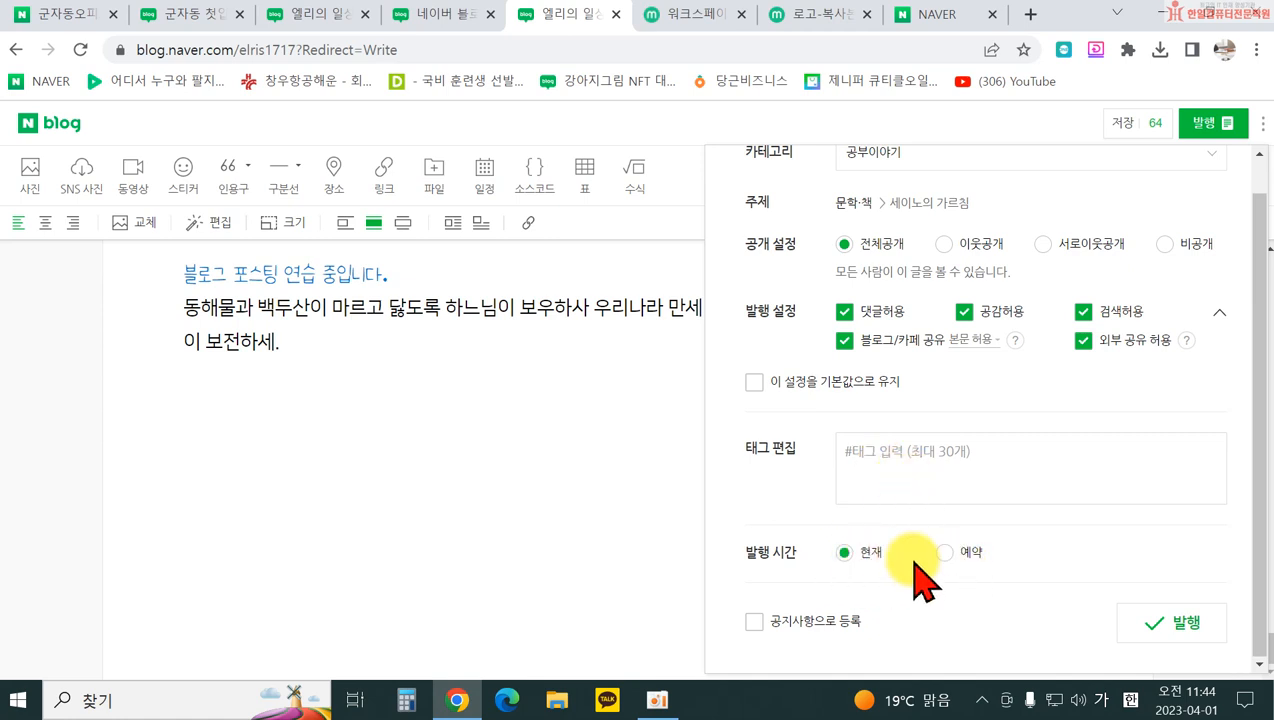
{"action": "left_click", "coordinate": [1185, 622]}
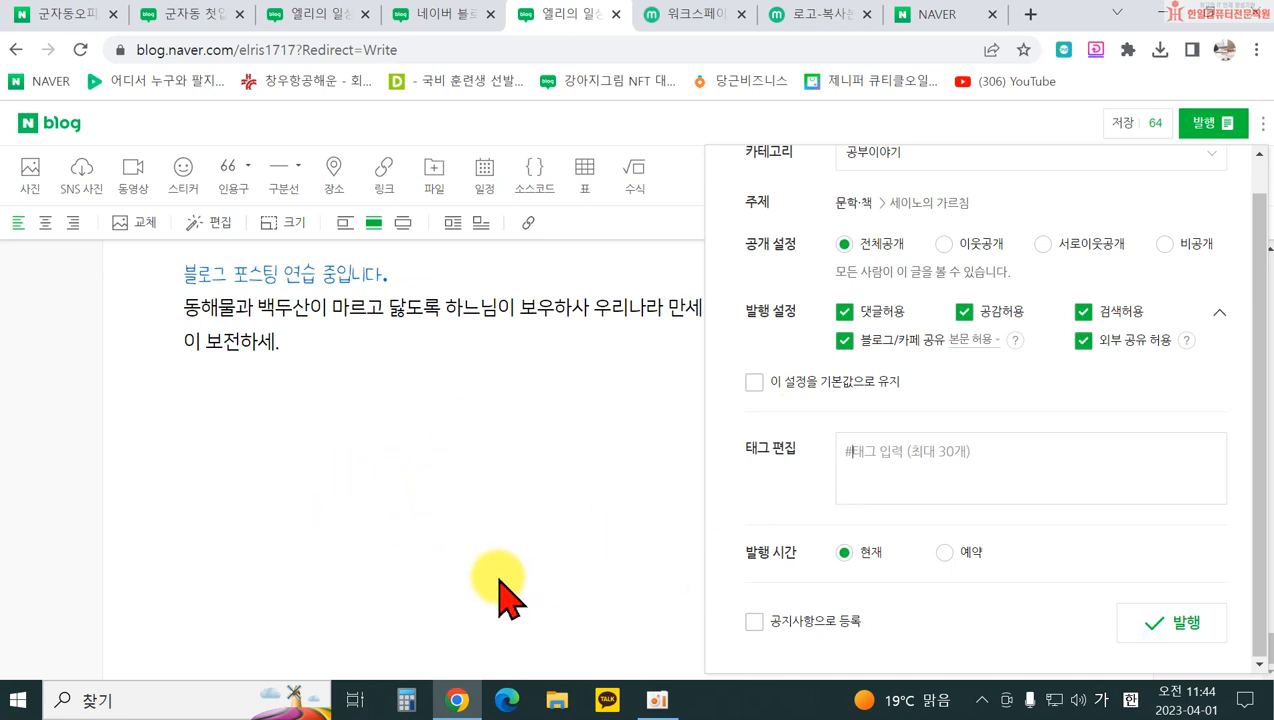
{"action": "left_click", "coordinate": [944, 555]}
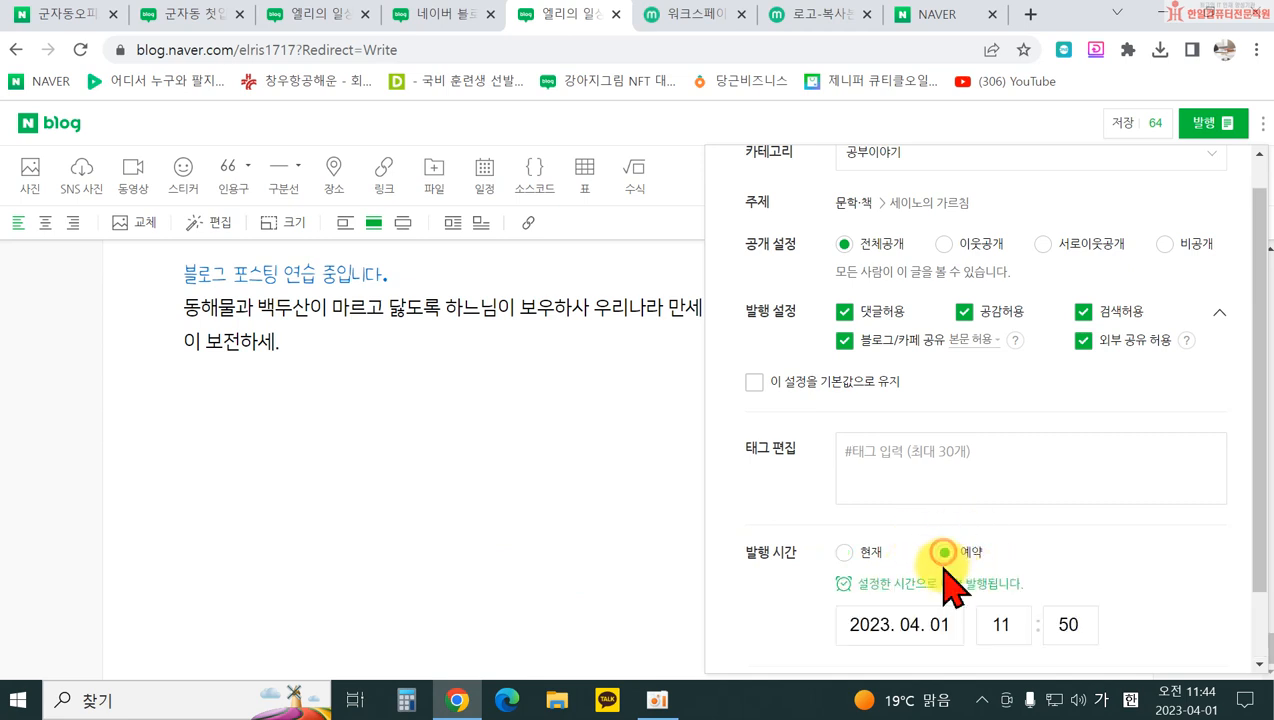
{"action": "scroll", "coordinate": [1060, 630], "scroll_direction": "down", "scroll_amount": 1}
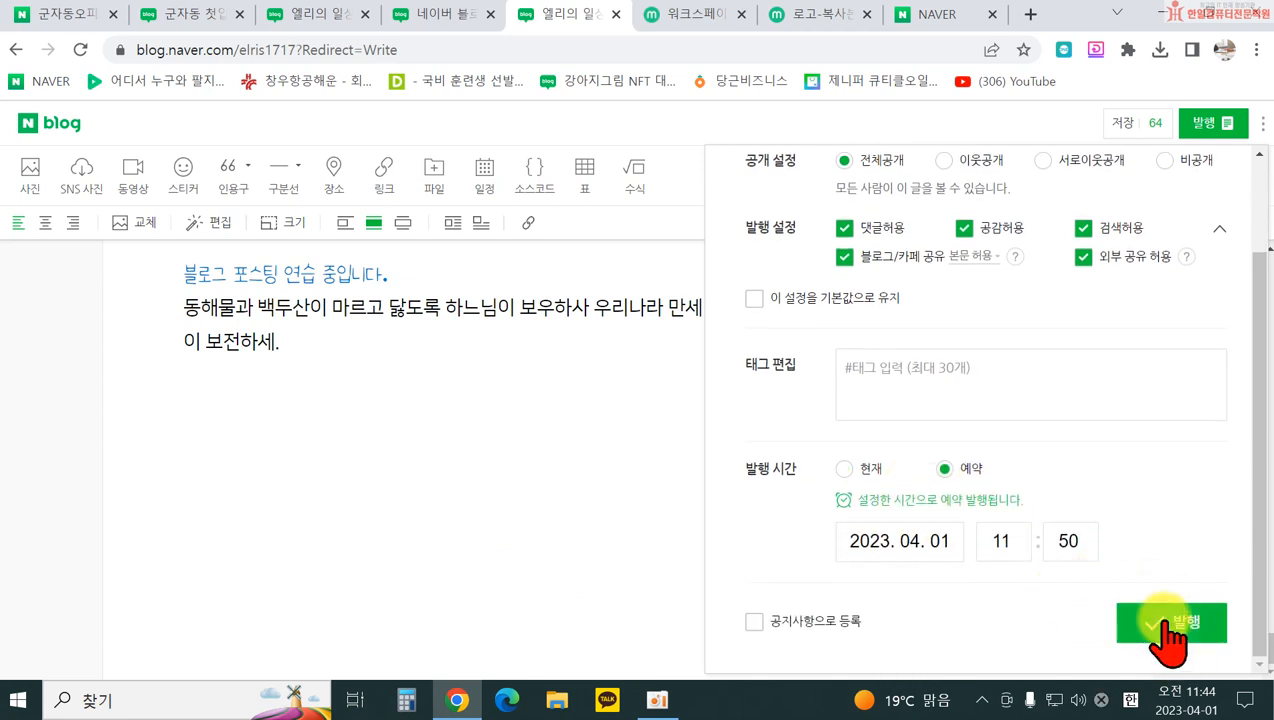
{"action": "left_click", "coordinate": [845, 468]}
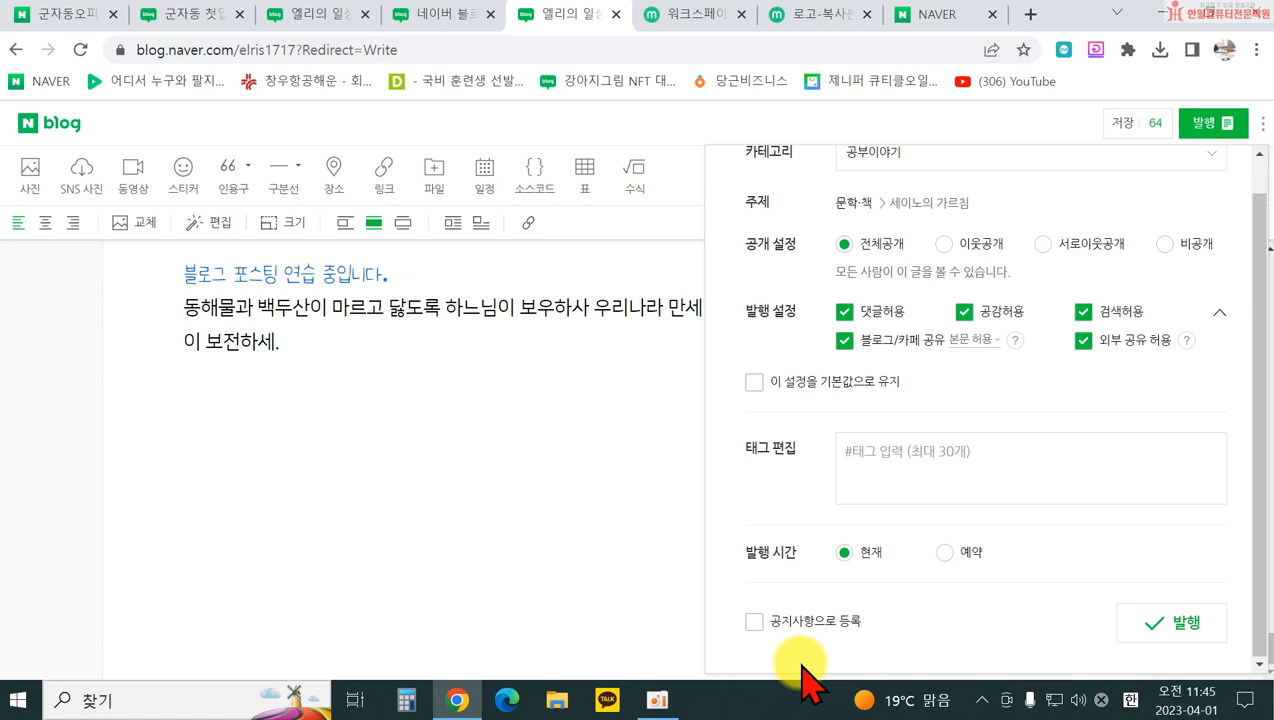
{"action": "left_click", "coordinate": [510, 440]}
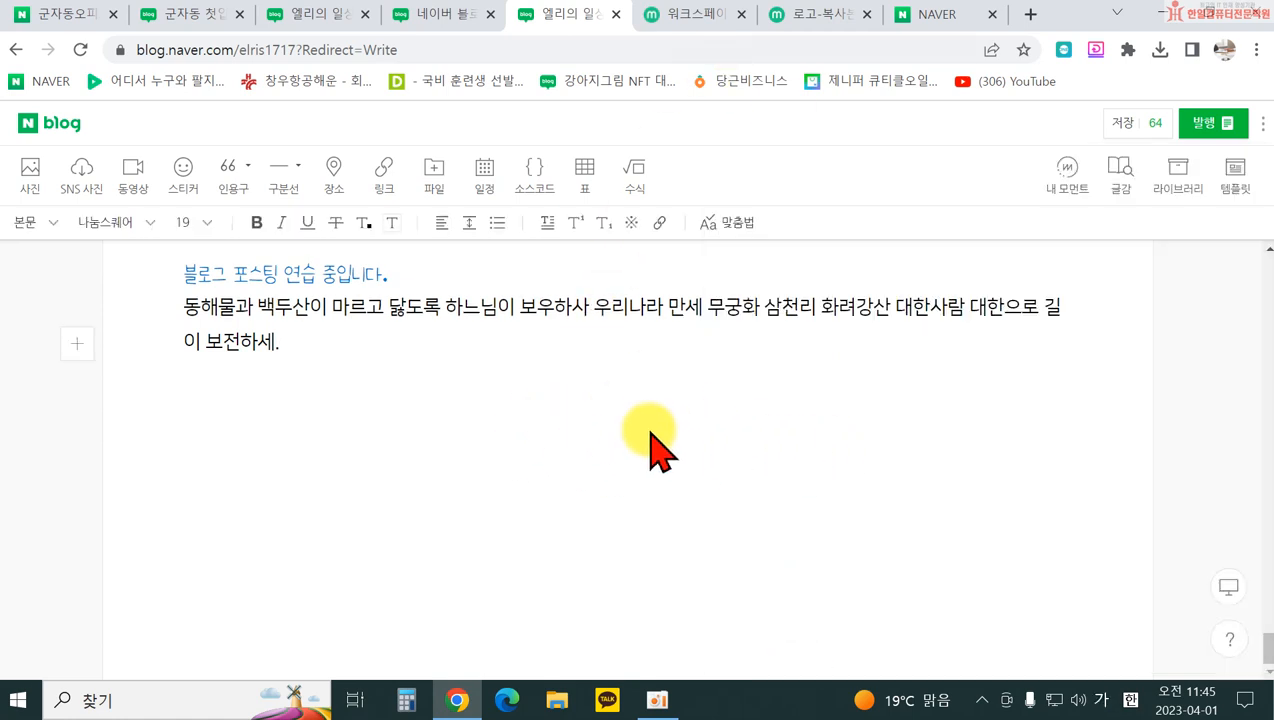
Step: Select the body text from 닳도록 to 만세, deselect it, then start a brand-new post
{"action": "mouse_move", "coordinate": [1222, 710]}
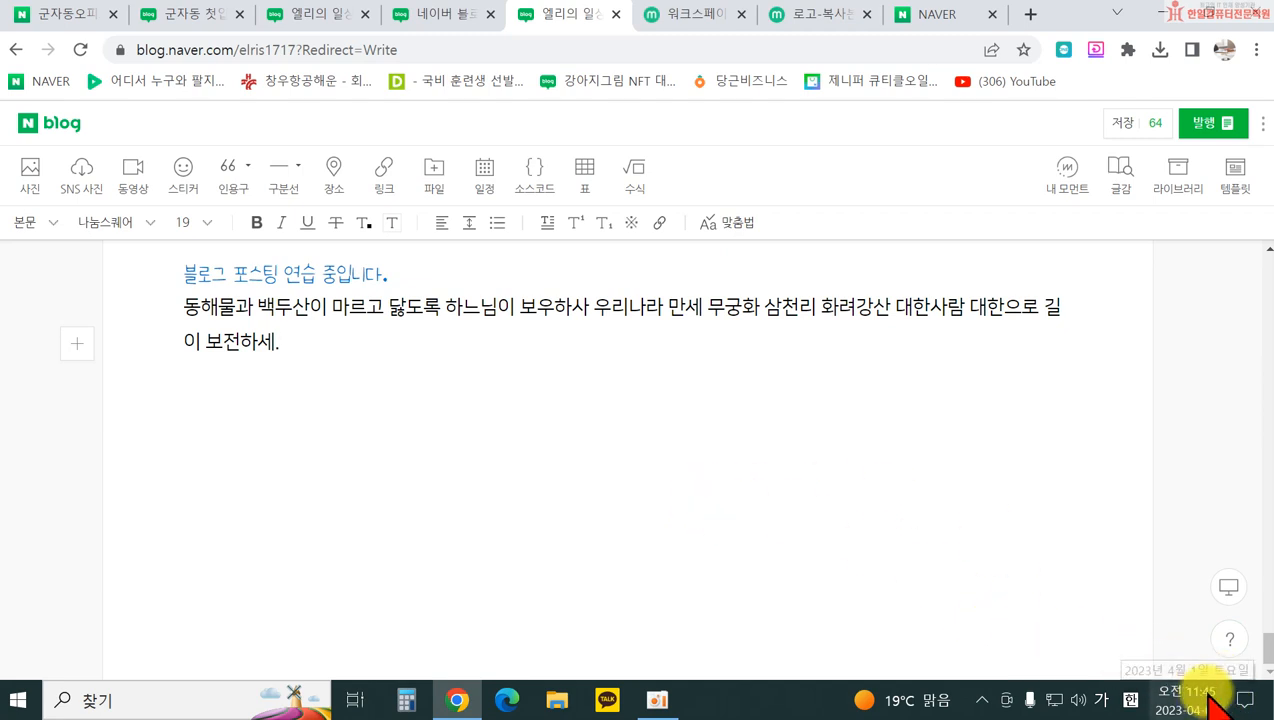
{"action": "left_click_drag", "start_coordinate": [390, 307], "coordinate": [705, 307]}
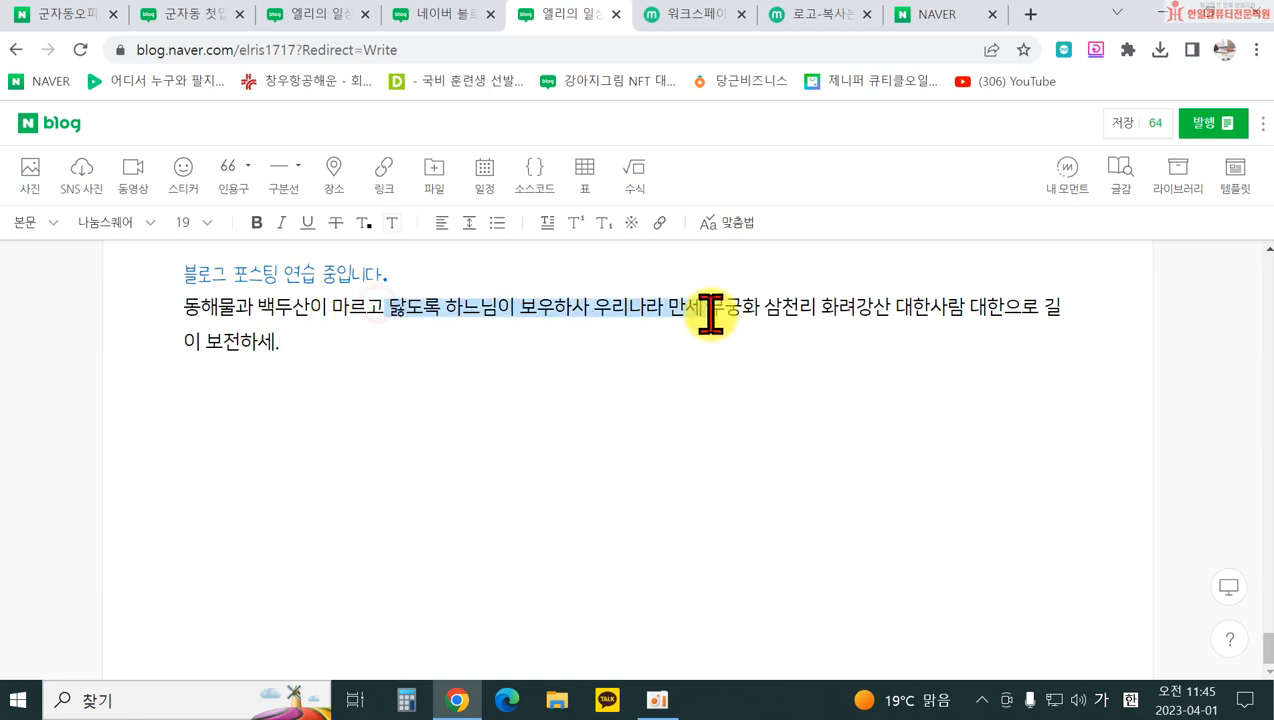
{"action": "left_click", "coordinate": [805, 525]}
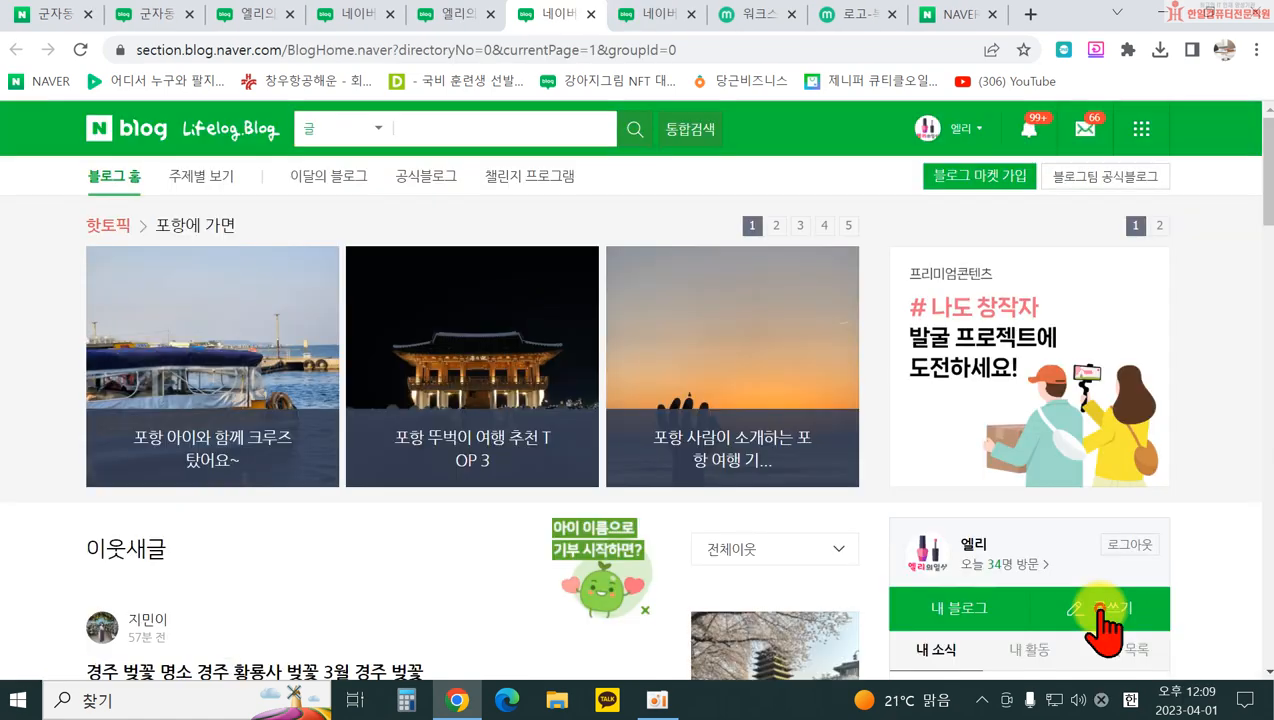
{"action": "left_click", "coordinate": [1088, 604]}
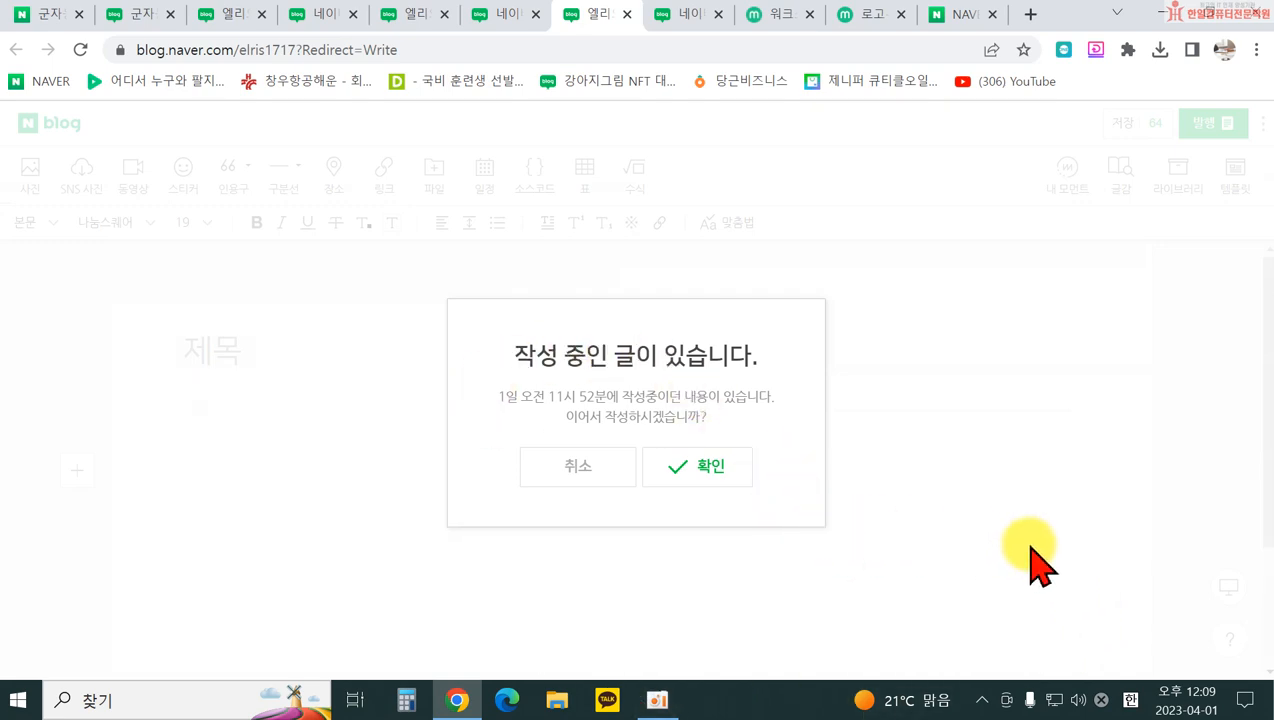
Step: Decline the restore prompt and title the post '대추의 효능에 대해 알아봅니다.'
{"action": "left_click", "coordinate": [560, 482]}
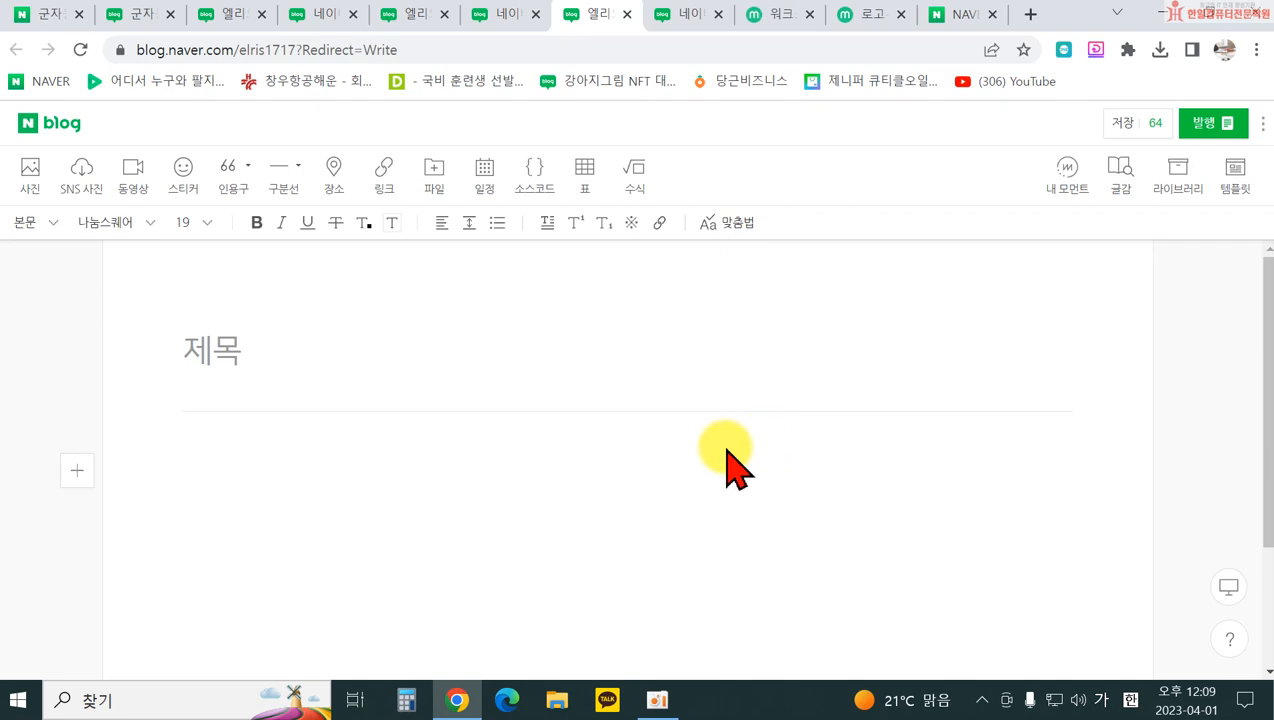
{"action": "left_click", "coordinate": [252, 355]}
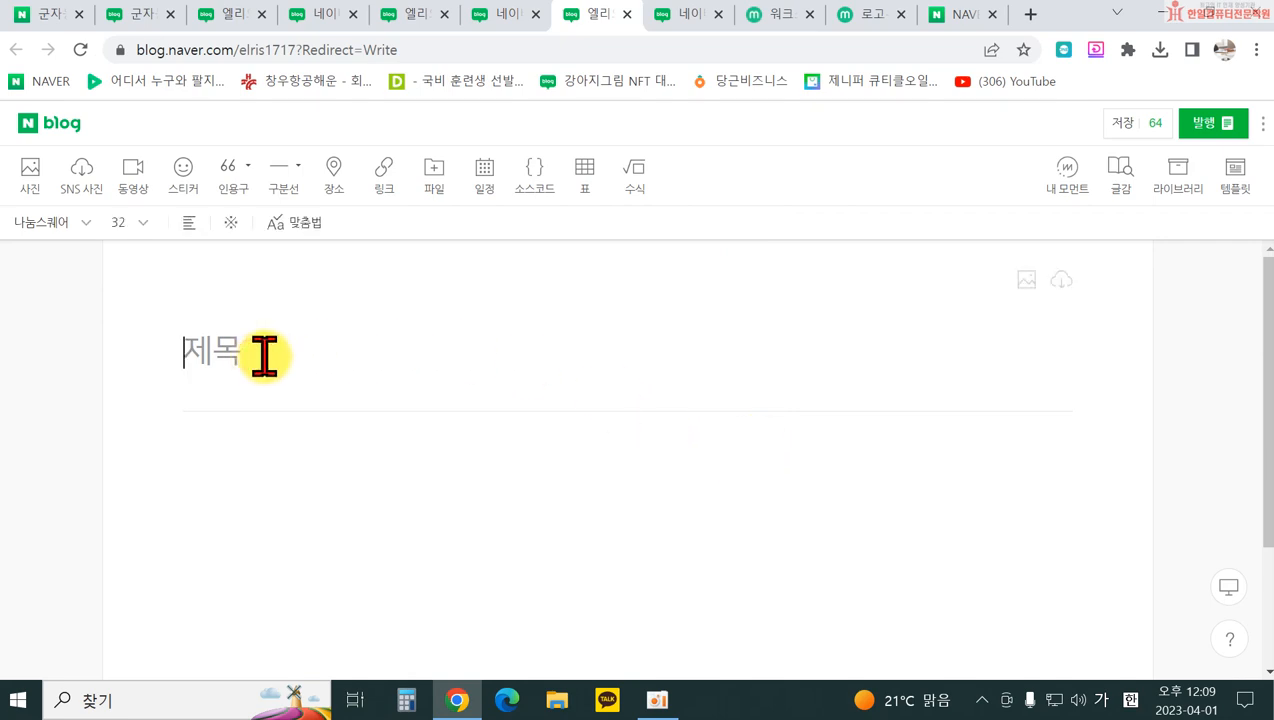
{"action": "type", "text": "대"}
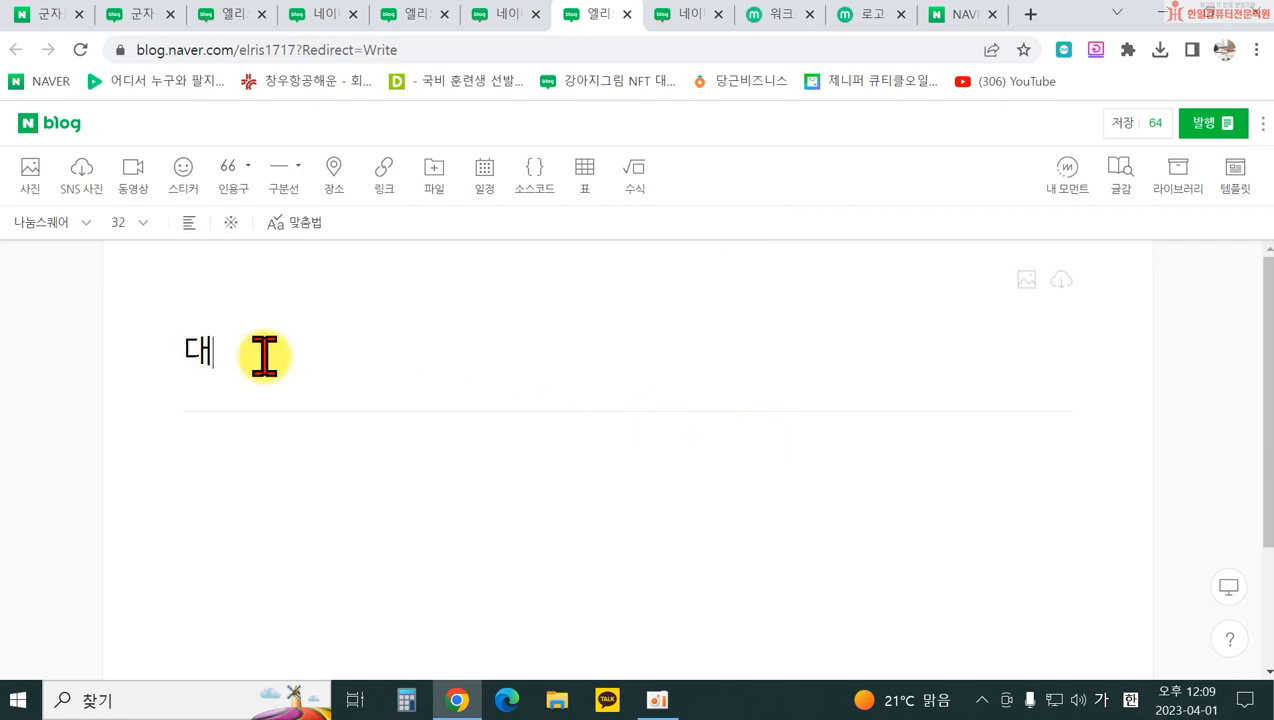
{"action": "type", "text": "추ㅡ"}
{"action": "key", "text": "BackSpace"}
{"action": "type", "text": "으ㅡㅏㅣ"}
{"action": "key", "text": "BackSpace"}
{"action": "key", "text": "BackSpace"}
{"action": "key", "text": "BackSpace"}
{"action": "key", "text": "BackSpace"}
{"action": "type", "text": "의 효능에 대"}
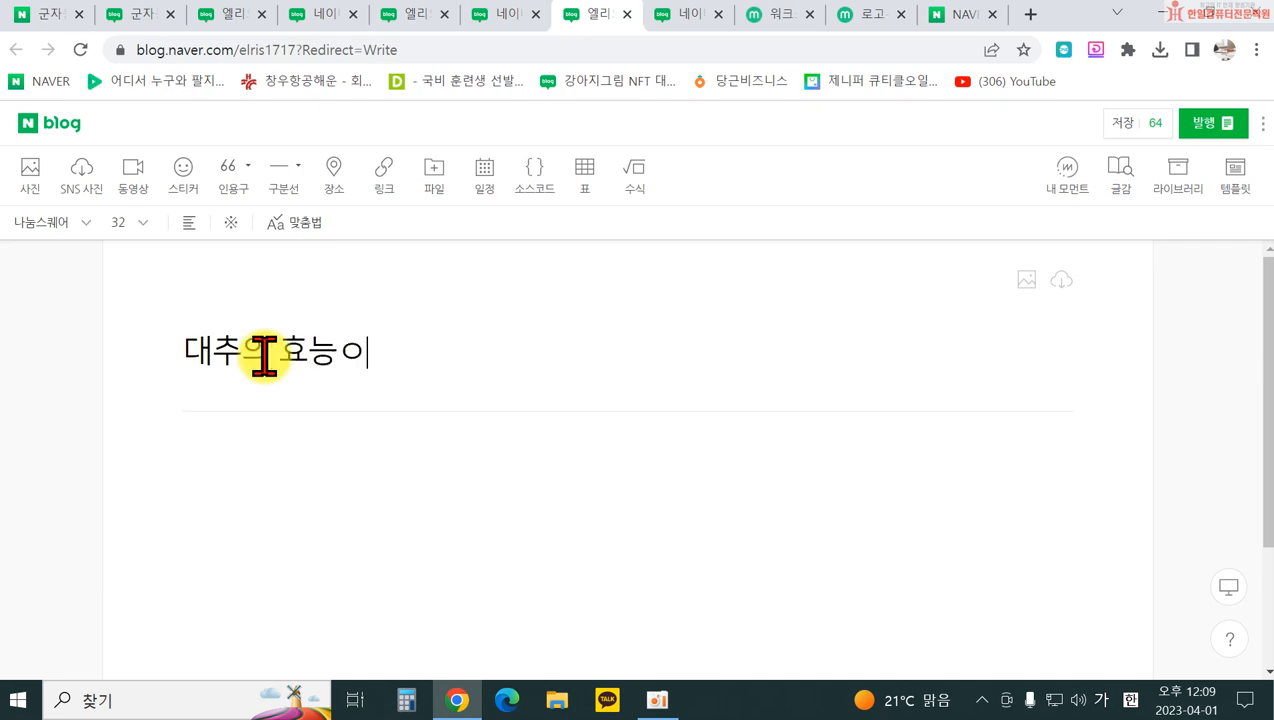
{"action": "type", "text": "해 알아"}
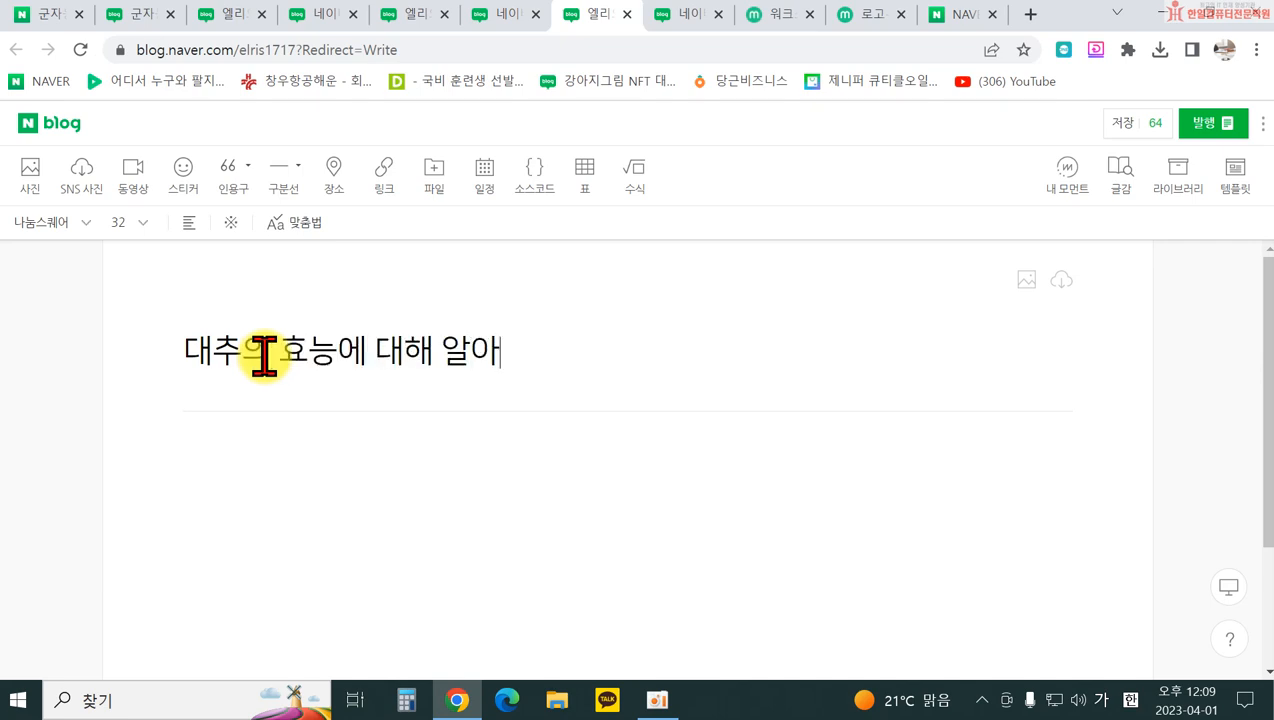
{"action": "type", "text": "봅니다."}
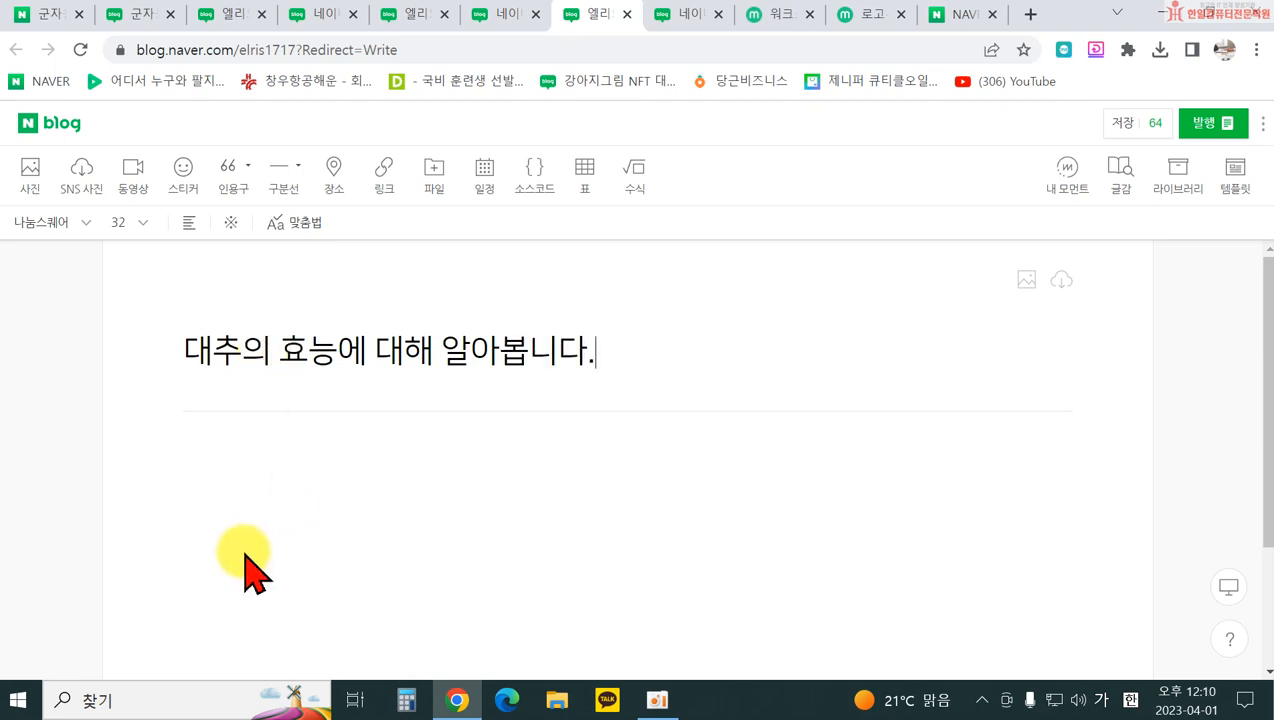
Step: Write the first body sentence about the jujube saying on its benefits, then start a new paragraph
{"action": "left_click", "coordinate": [227, 482]}
{"action": "type", "text": "대추"}
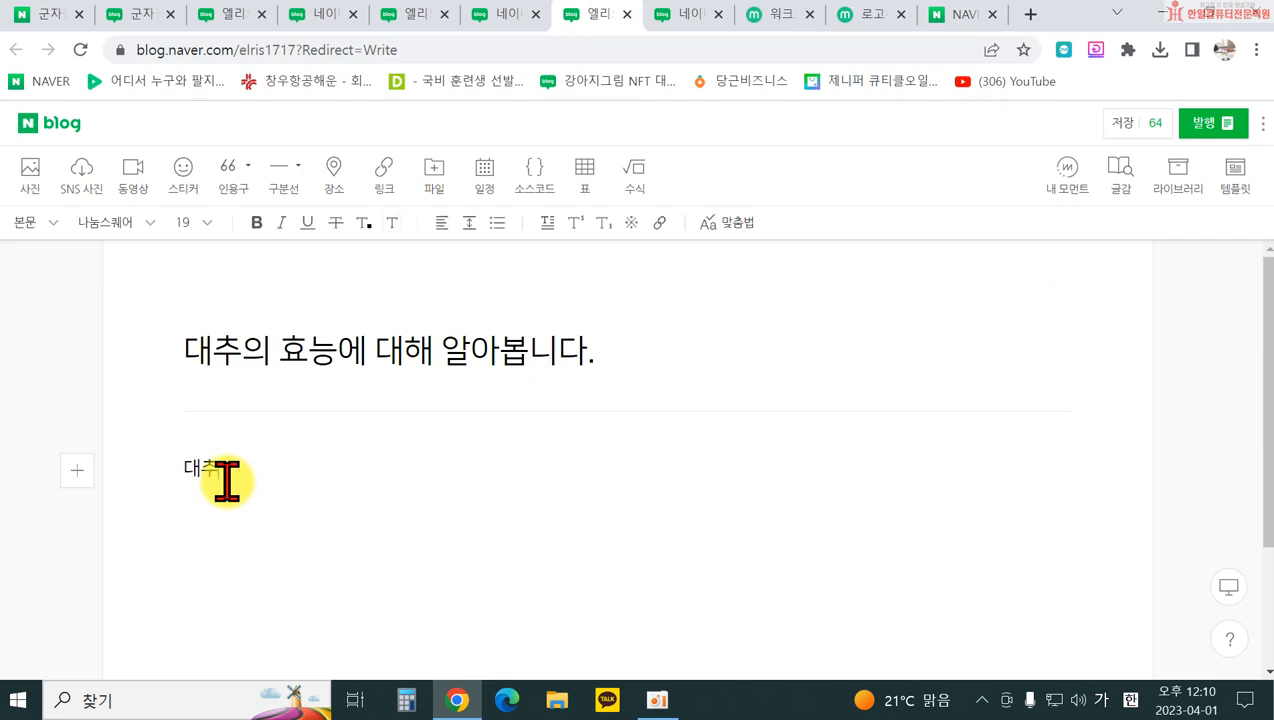
{"action": "type", "text": "의"}
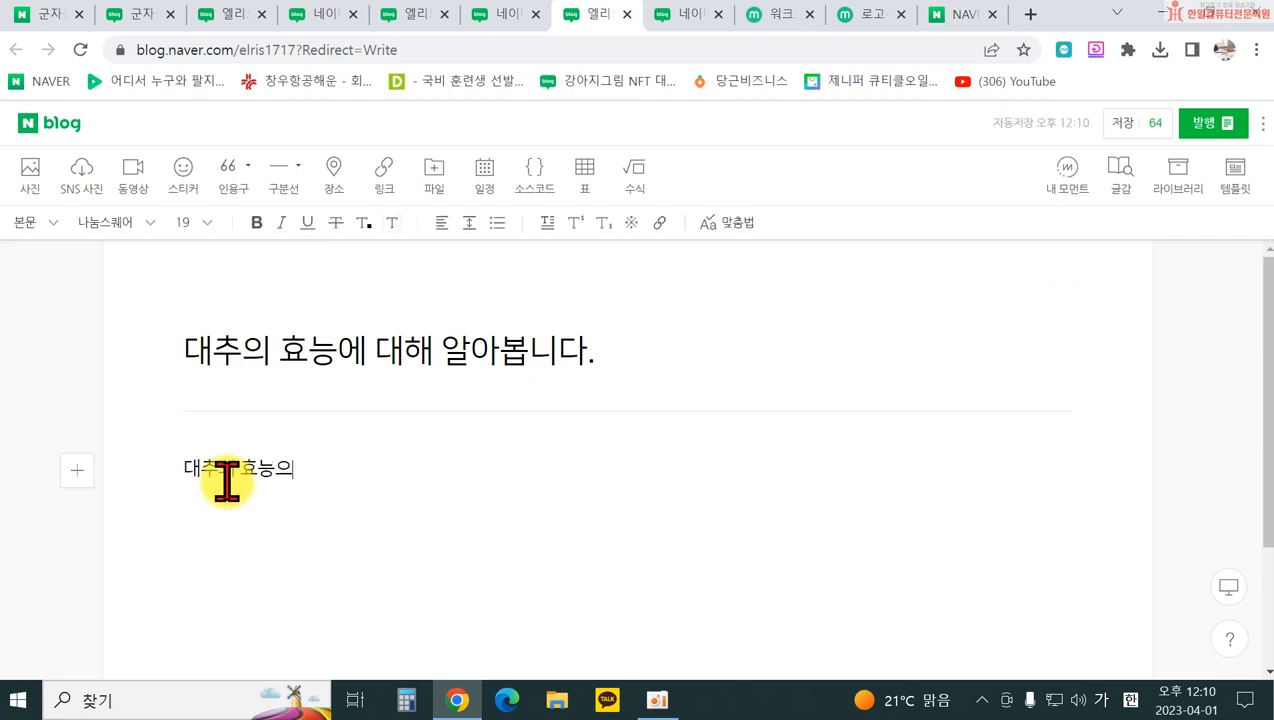
{"action": "type", "text": " 효능은 '대추를 보고도"}
{"action": "type", "text": " 안 먹으면 니"}
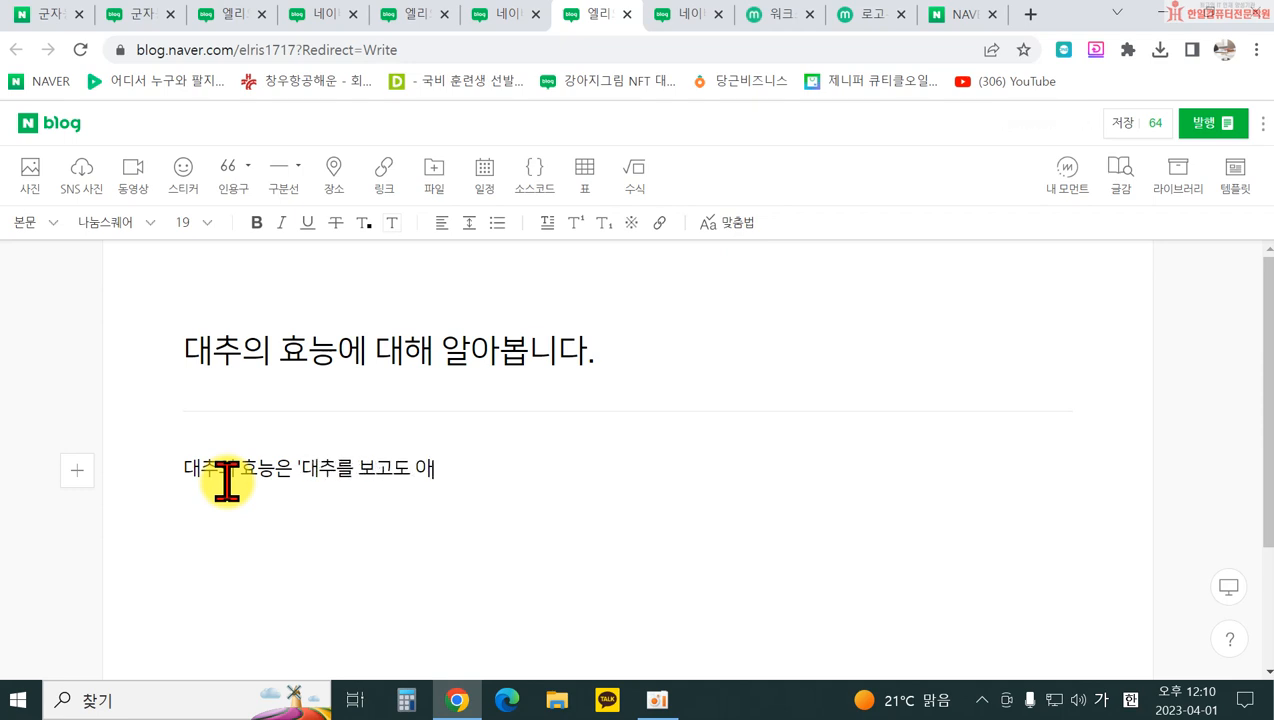
{"action": "type", "text": "늙는다'"}
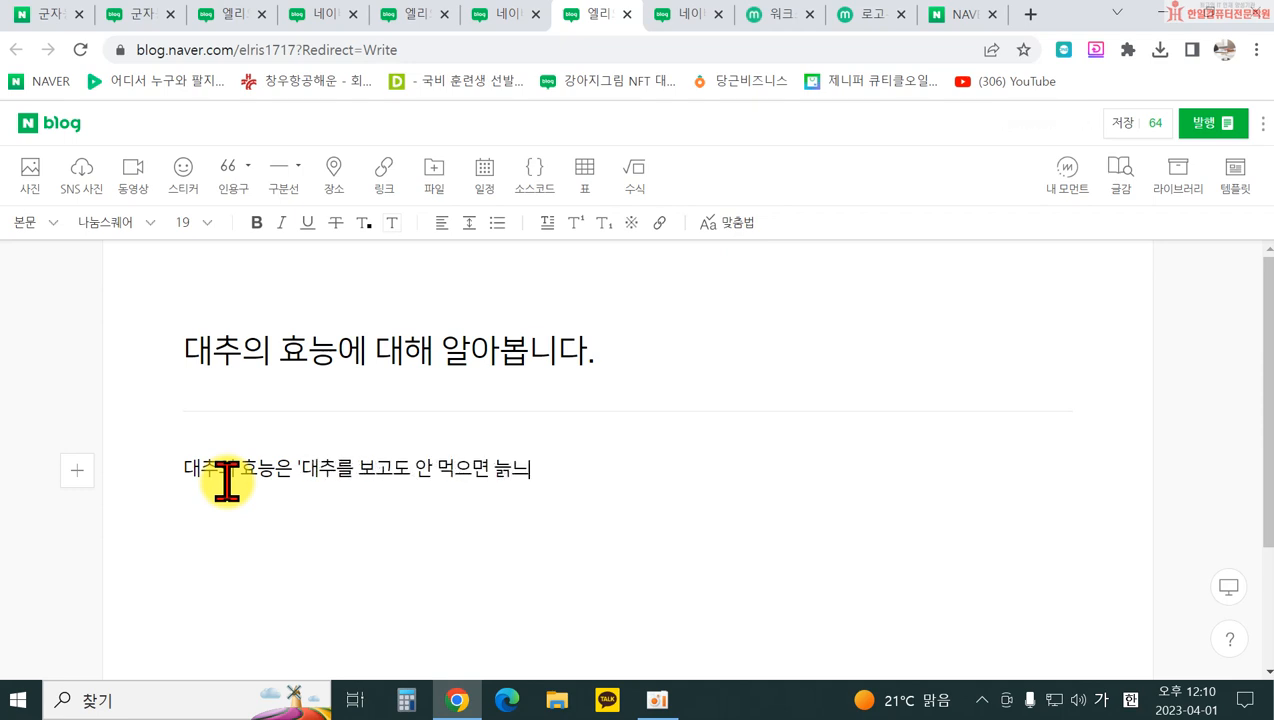
{"action": "type", "text": "는 속설이 있을"}
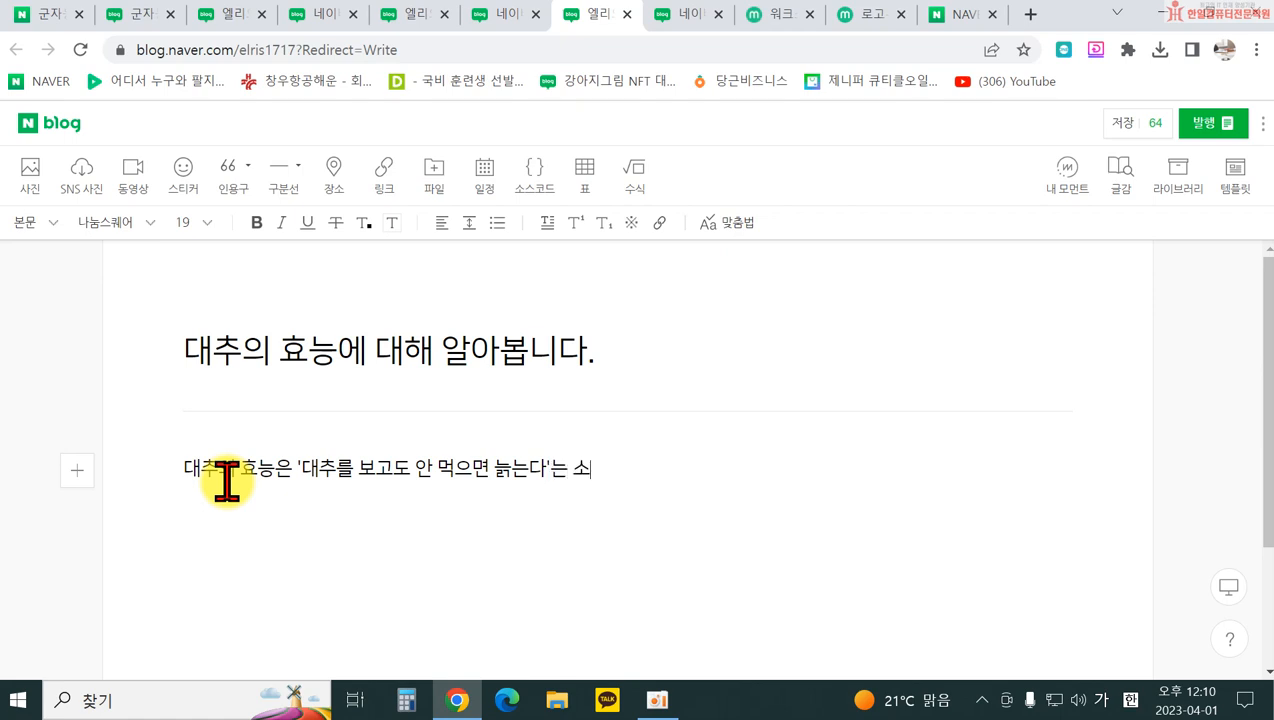
{"action": "type", "text": " 정도로 익히 ㅇ"}
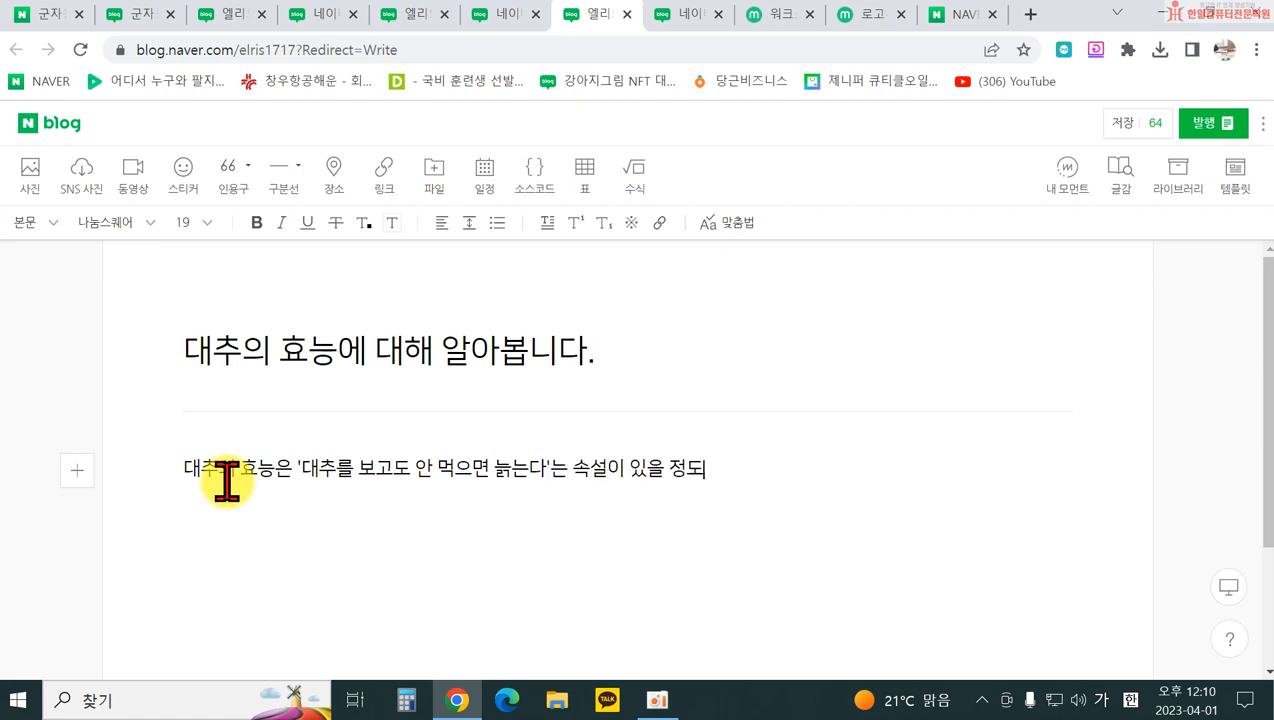
{"action": "type", "text": "알려져 있대"}
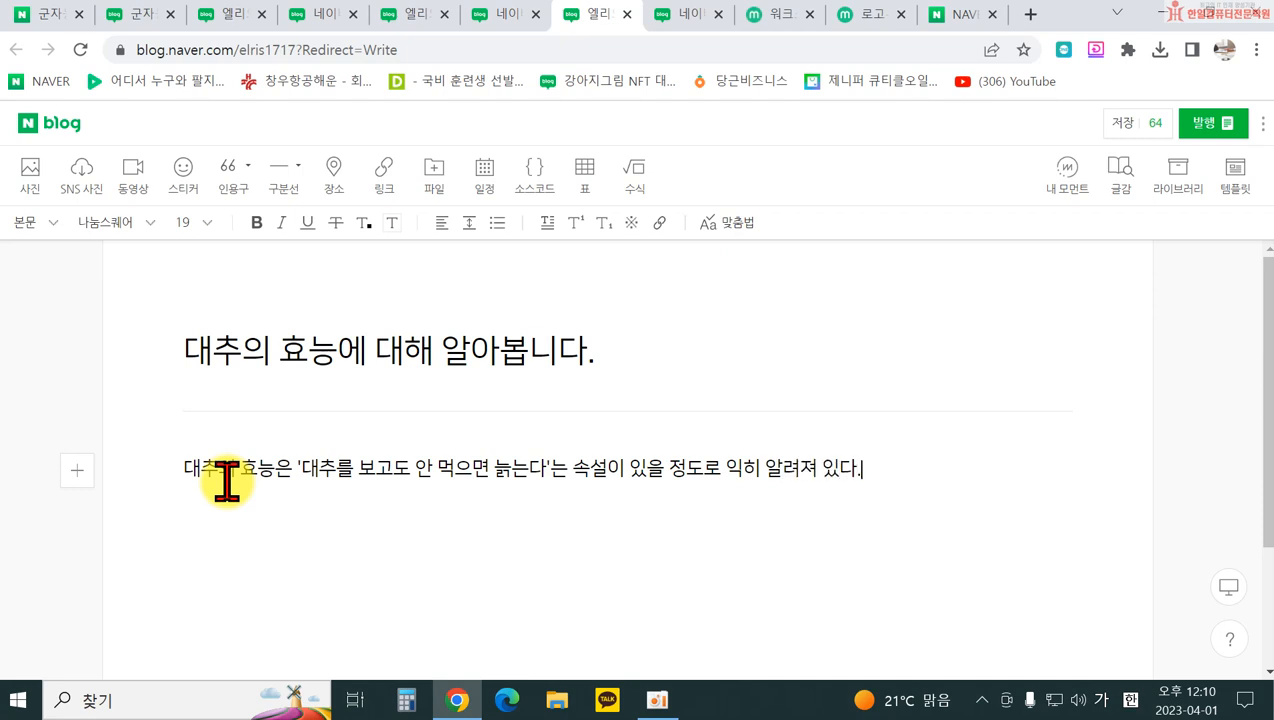
{"action": "key", "text": "Return"}
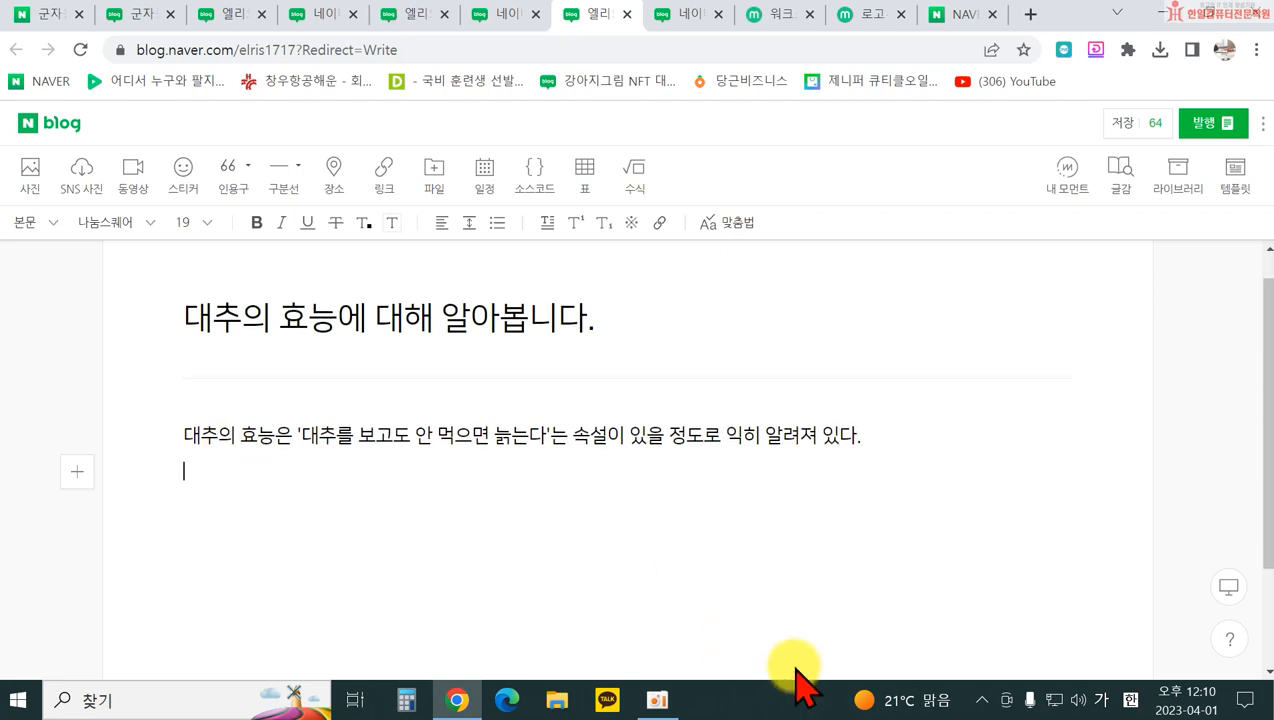